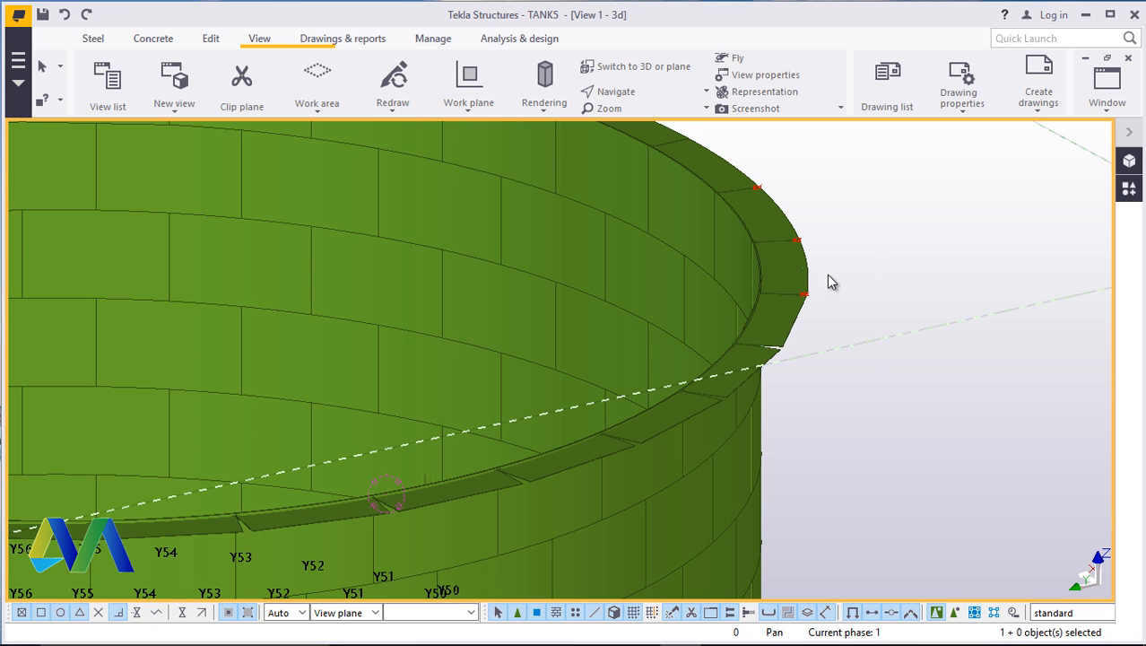
# Examine the wedge-shaped gaps between the flat plates around the tank's top rim
pyautogui.click(617, 91)
pyautogui.click(652, 117)
pyautogui.click(782, 284)
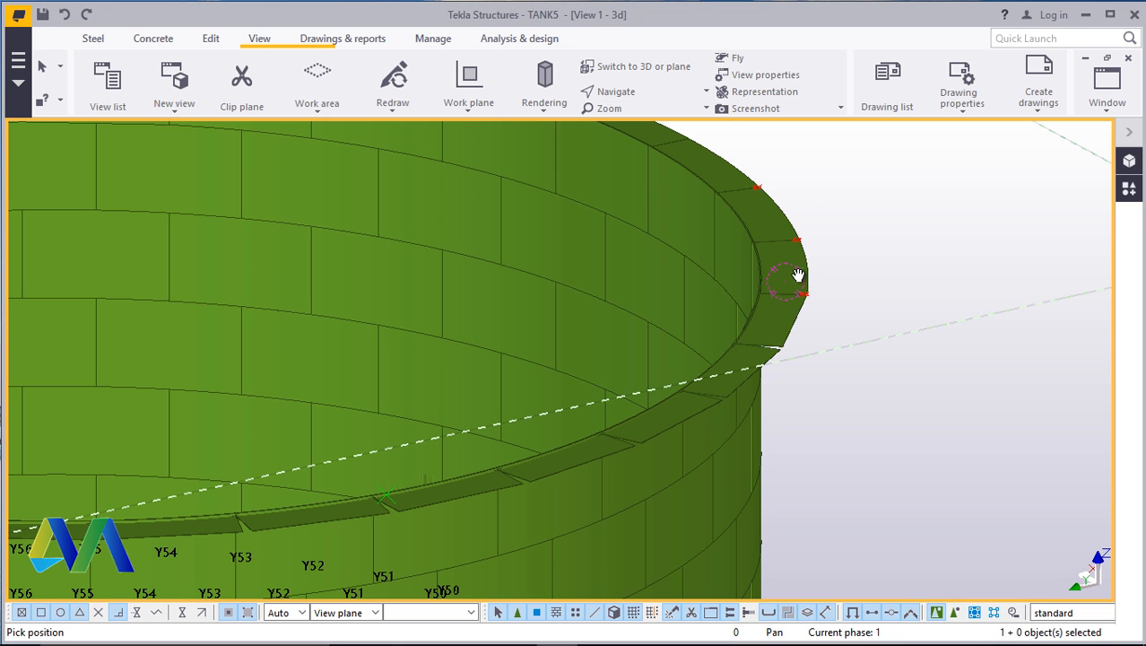
pyautogui.keyDown('ctrl'); pyautogui.moveTo(798, 274); pyautogui.dragTo(826, 366, button='middle'); pyautogui.keyUp('ctrl')
pyautogui.scroll(-2, 749, 225)
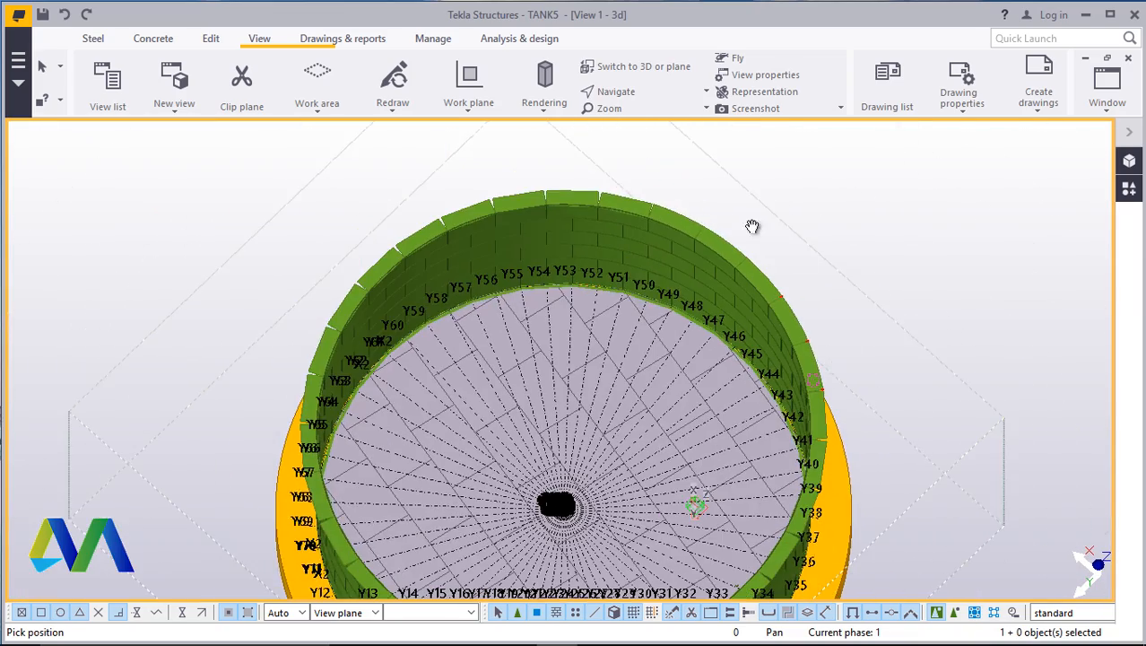
pyautogui.scroll(5, 475, 206)
pyautogui.scroll(1, 448, 235)
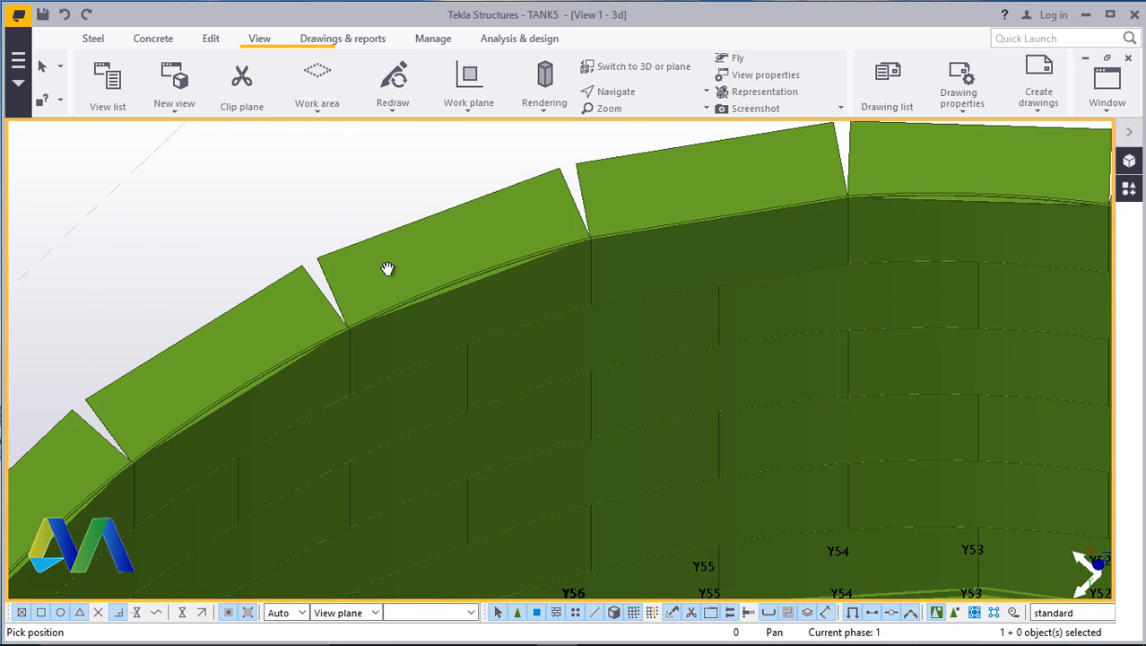
pyautogui.click(628, 94)
pyautogui.click(644, 122)
pyautogui.moveTo(447, 244); pyautogui.dragTo(276, 248)
pyautogui.rightClick(275, 248)
pyautogui.click(319, 257)
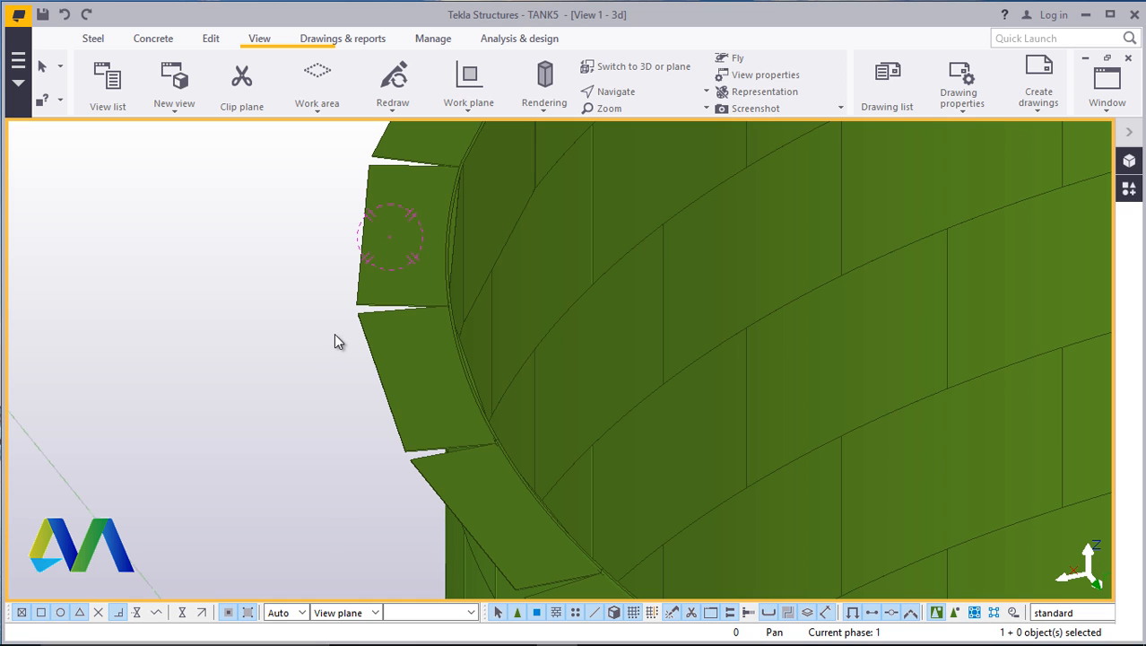
# Select the first five neighbouring flat plates along the tank's top rim, starting at one side of the ring
pyautogui.click(417, 190)
pyautogui.keyDown('ctrl'); pyautogui.click(408, 386); pyautogui.keyUp('ctrl')
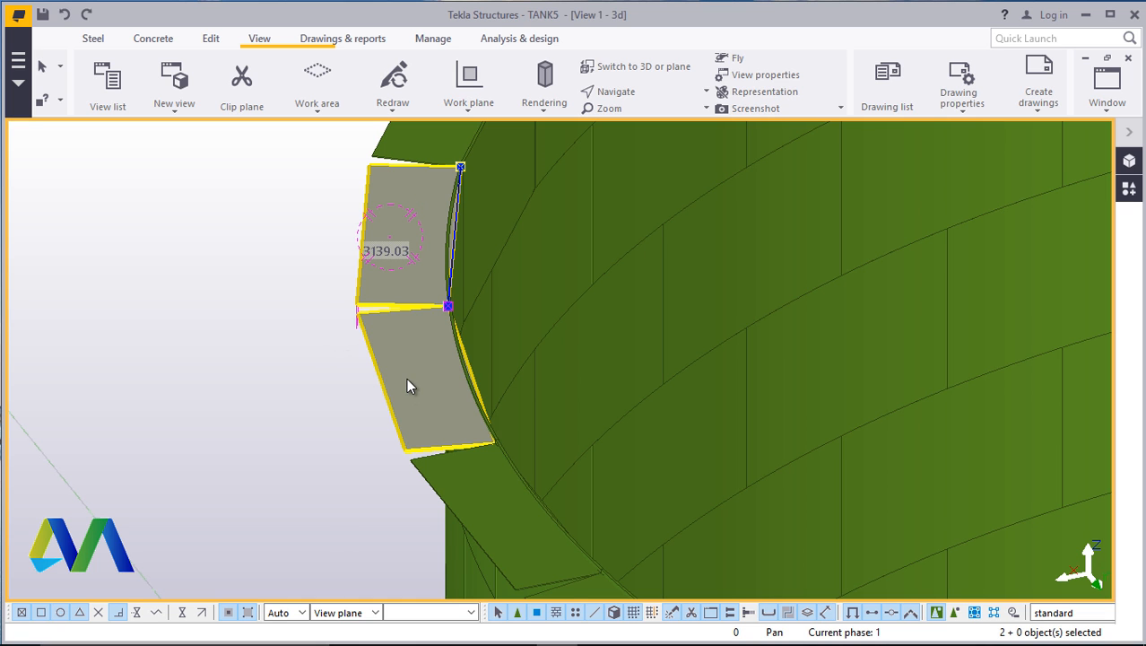
pyautogui.scroll(-4, 297, 302)
pyautogui.scroll(4, 385, 444)
pyautogui.keyDown('ctrl'); pyautogui.click(397, 346); pyautogui.keyUp('ctrl')
pyautogui.keyDown('ctrl'); pyautogui.click(454, 449); pyautogui.keyUp('ctrl')
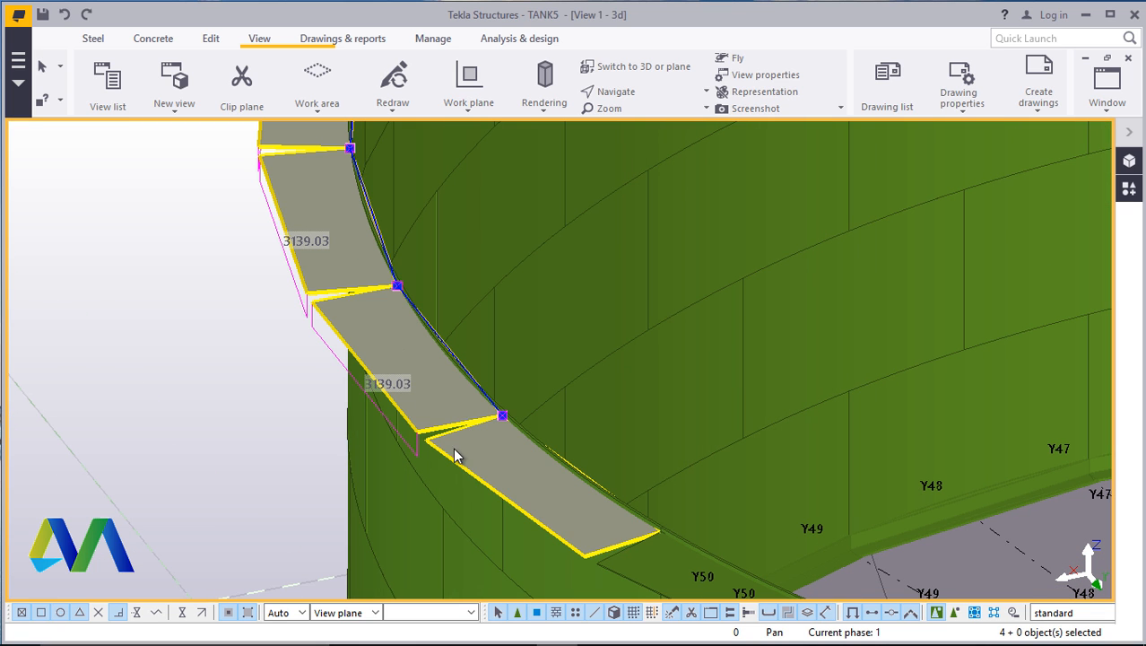
pyautogui.keyDown('ctrl'); pyautogui.click(454, 455); pyautogui.keyUp('ctrl')
pyautogui.scroll(-4, 467, 460)
pyautogui.scroll(4, 492, 464)
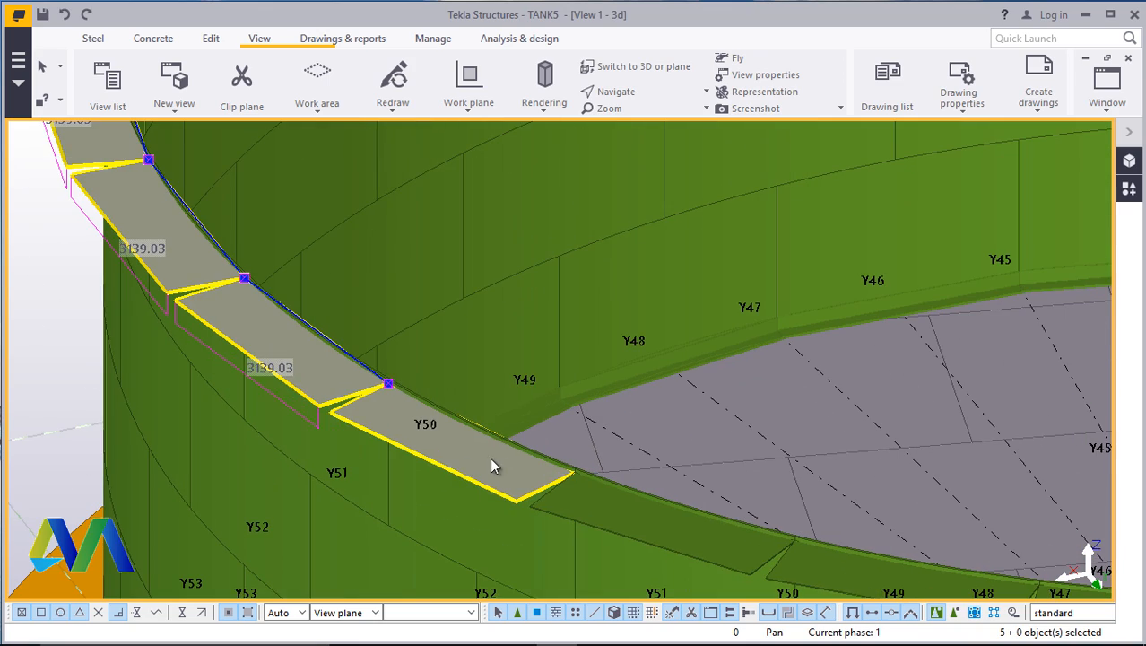
# Add the next three rim plates along the near edge to the selection, keeping the shell plates below out of it
pyautogui.keyDown('ctrl'); pyautogui.click(566, 507); pyautogui.keyUp('ctrl')
pyautogui.keyDown('ctrl'); pyautogui.click(566, 508); pyautogui.keyUp('ctrl')
pyautogui.scroll(-4, 566, 508)
pyautogui.scroll(4, 588, 510)
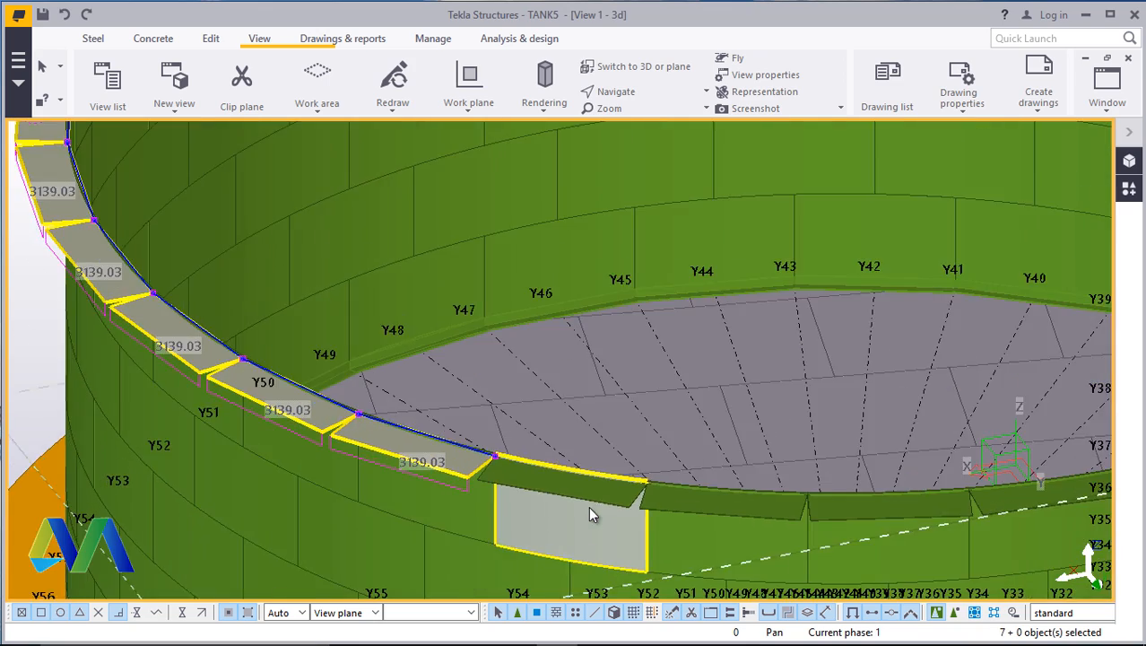
pyautogui.scroll(3, 589, 506)
pyautogui.keyDown('ctrl'); pyautogui.click(581, 474); pyautogui.keyUp('ctrl')
pyautogui.scroll(-3, 391, 430)
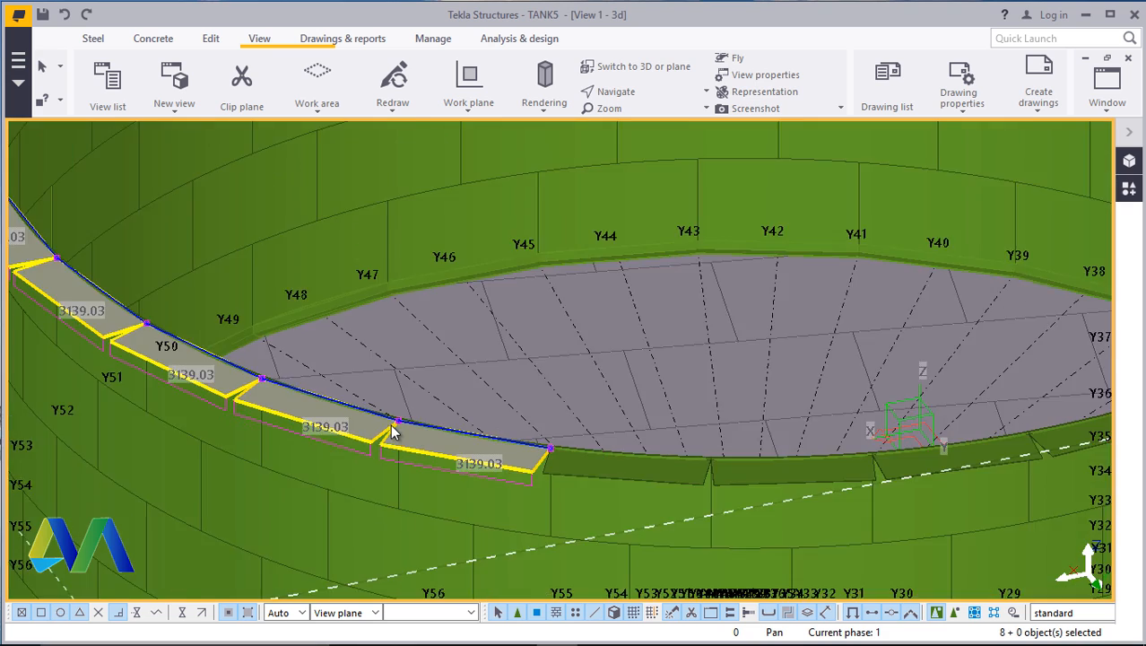
pyautogui.scroll(3, 392, 431)
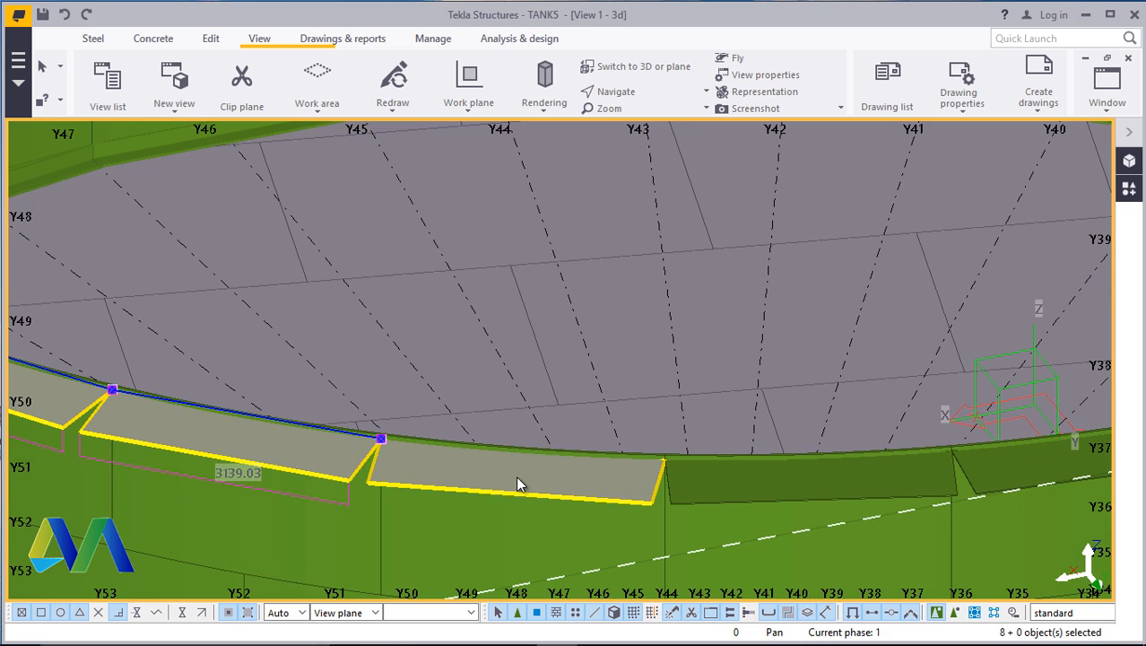
# Extend the selection by four more adjacent plates across the near middle of the tank rim, without skipping any
pyautogui.keyDown('ctrl'); pyautogui.click(524, 482); pyautogui.keyUp('ctrl')
pyautogui.keyDown('ctrl'); pyautogui.click(753, 484); pyautogui.keyUp('ctrl')
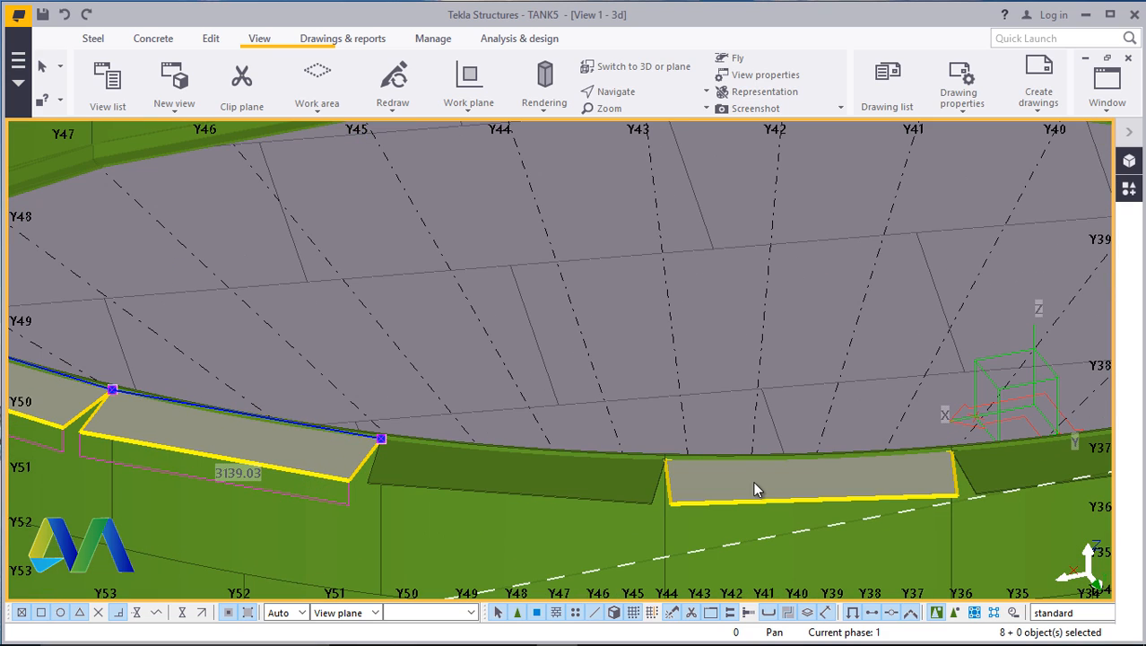
pyautogui.keyDown('ctrl'); pyautogui.click(529, 491); pyautogui.keyUp('ctrl')
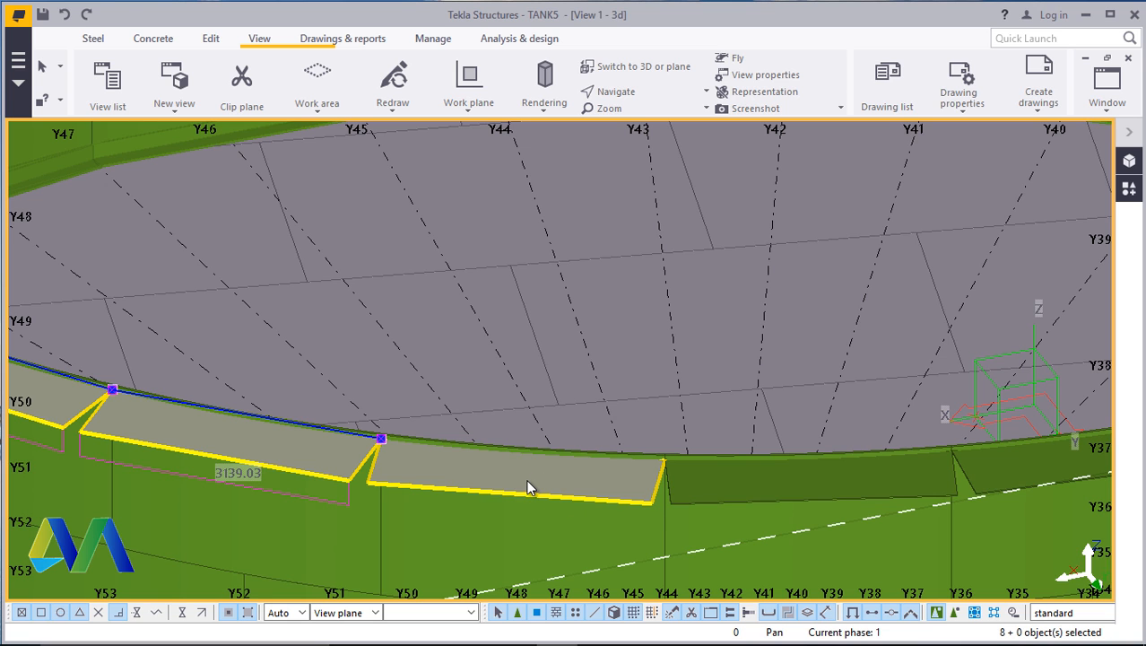
pyautogui.scroll(-2, 434, 460)
pyautogui.scroll(2, 655, 452)
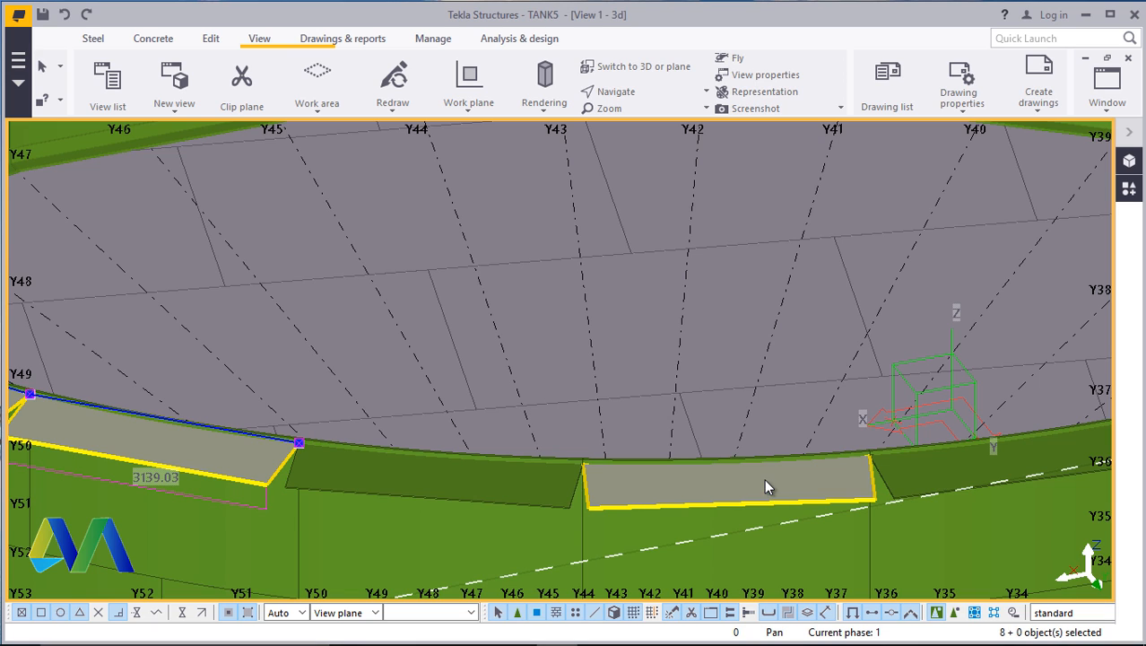
pyautogui.keyDown('ctrl'); pyautogui.click(500, 479); pyautogui.keyUp('ctrl')
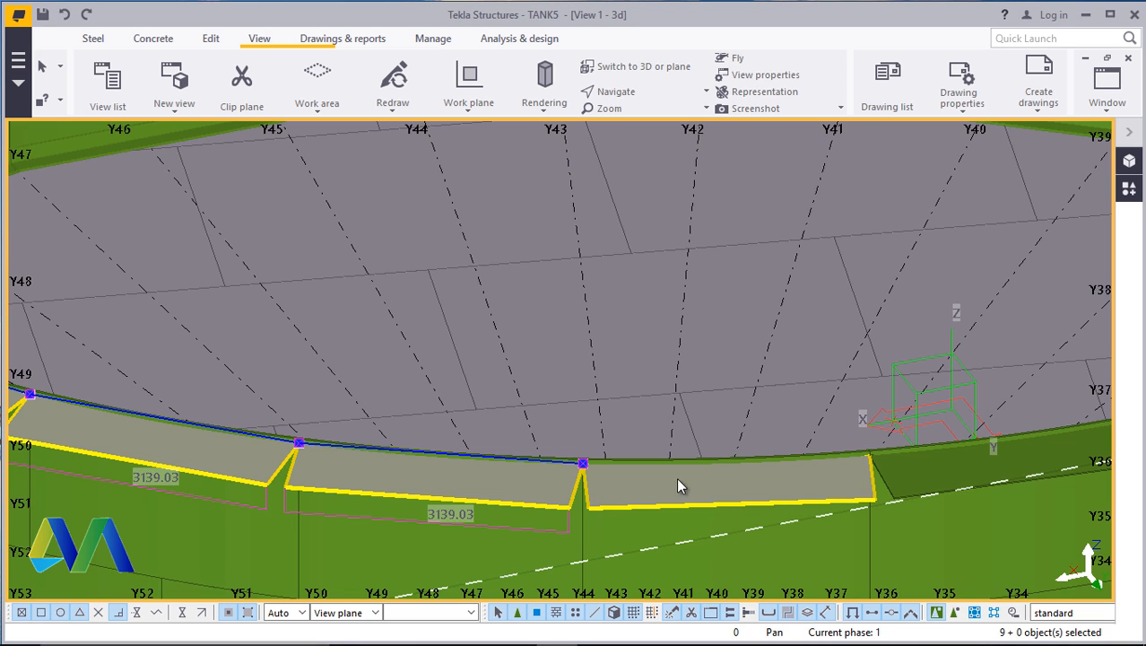
pyautogui.keyDown('ctrl'); pyautogui.click(773, 477); pyautogui.keyUp('ctrl')
pyautogui.scroll(-3, 502, 453)
pyautogui.scroll(3, 798, 427)
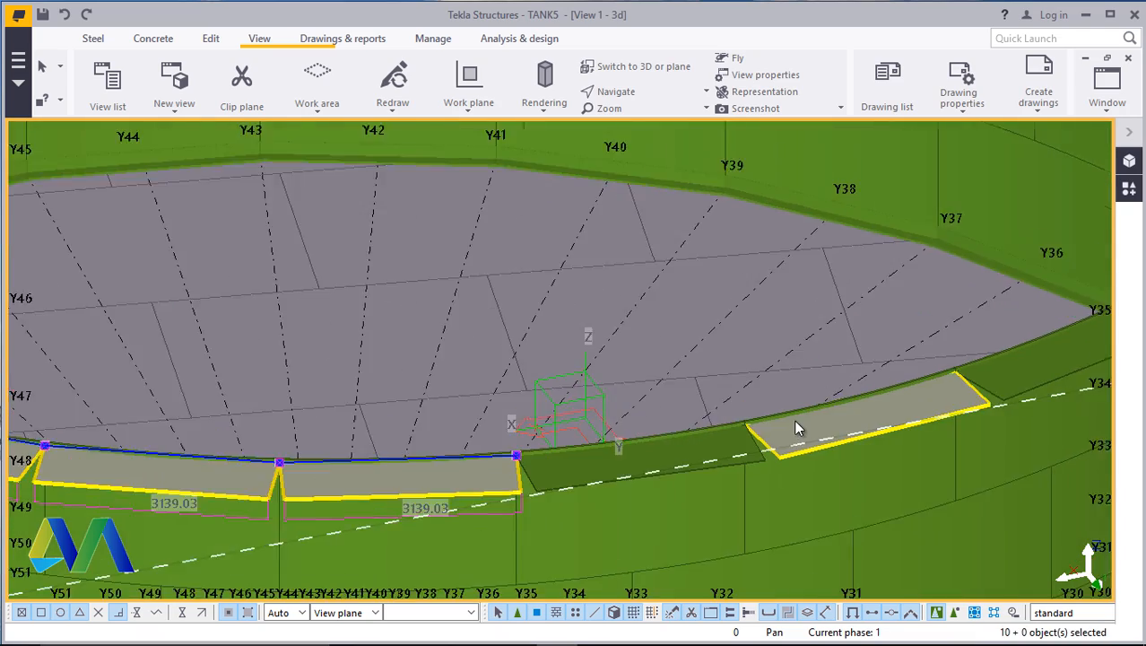
pyautogui.keyDown('ctrl'); pyautogui.click(884, 421); pyautogui.keyUp('ctrl')
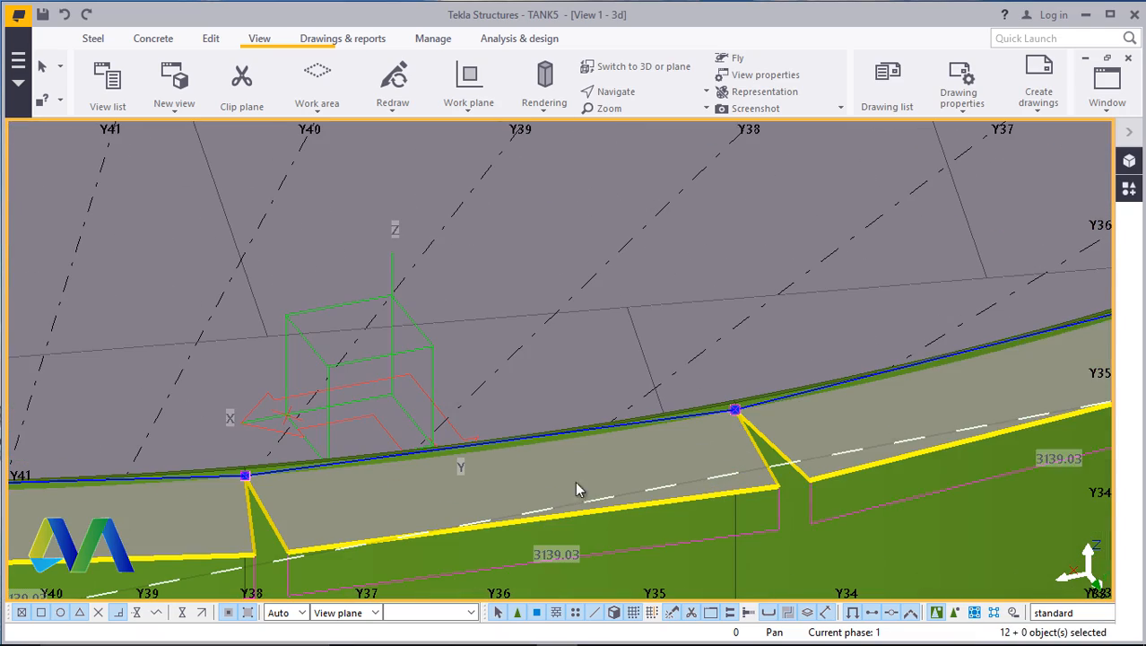
# Add the following four rim plates where the ring curves from the near edge up to the tank's outer side
pyautogui.scroll(-2, 405, 493)
pyautogui.scroll(-2, 405, 494)
pyautogui.scroll(4, 838, 385)
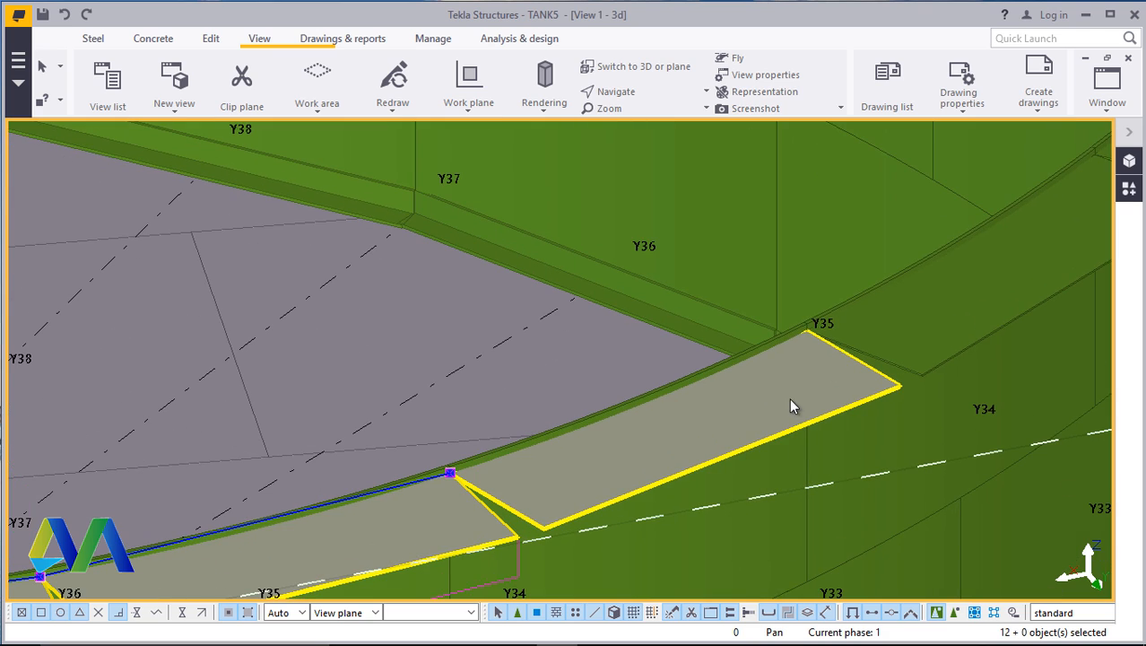
pyautogui.keyDown('ctrl'); pyautogui.click(941, 311); pyautogui.keyUp('ctrl')
pyautogui.keyDown('ctrl'); pyautogui.click(942, 311); pyautogui.keyUp('ctrl')
pyautogui.scroll(-3, 534, 463)
pyautogui.scroll(3, 949, 267)
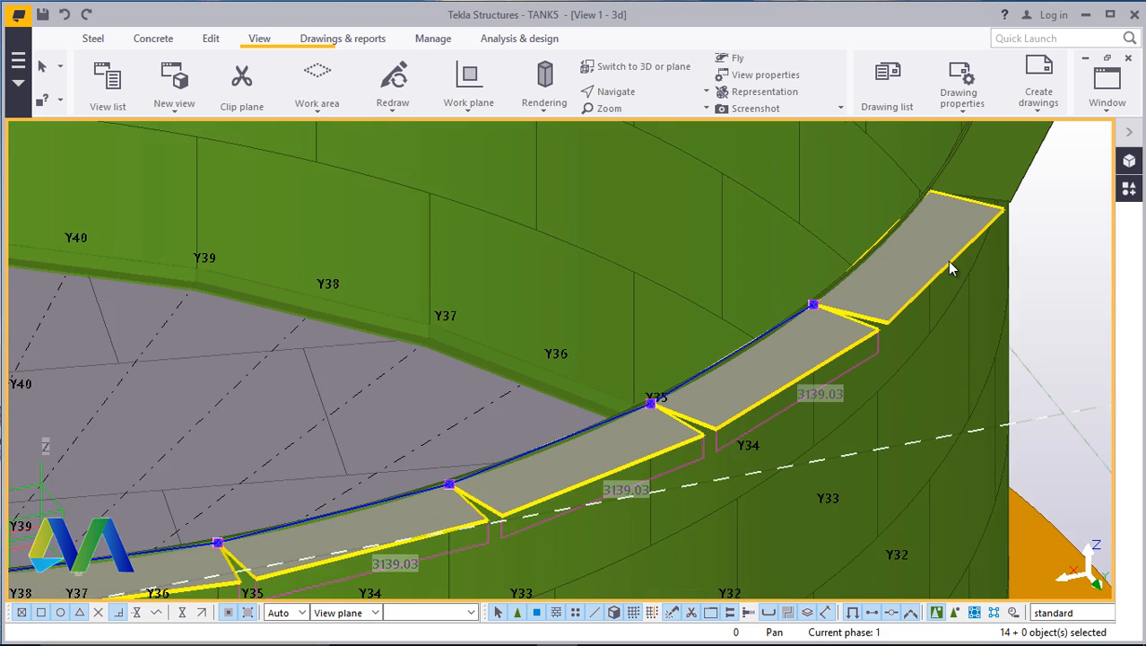
pyautogui.scroll(-3, 661, 389)
pyautogui.scroll(3, 852, 272)
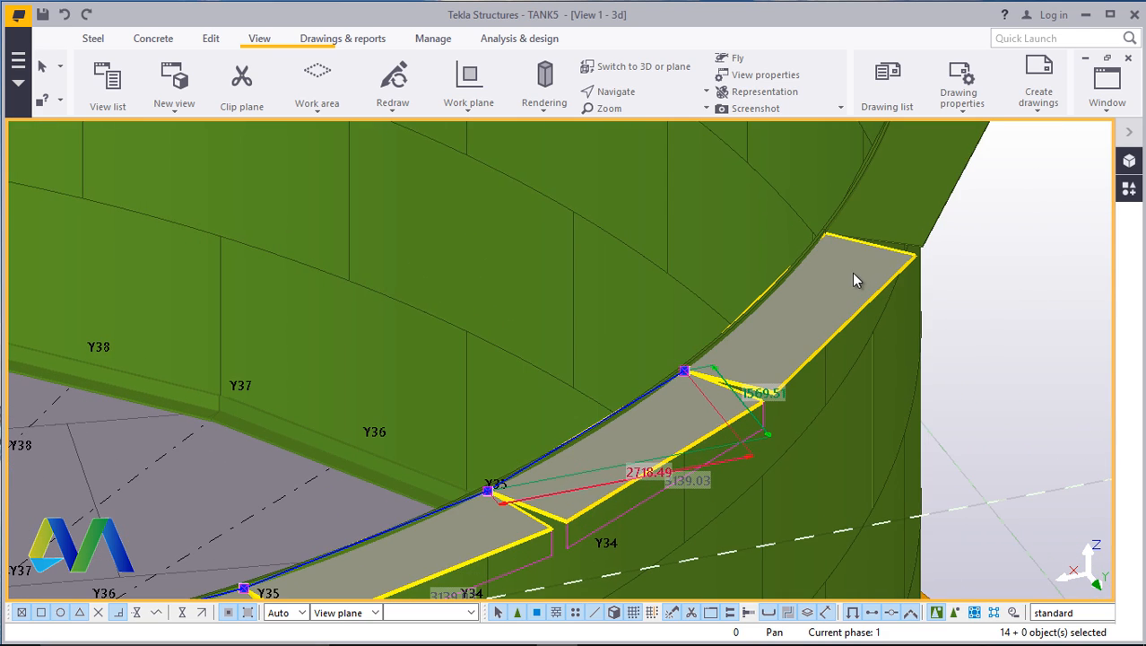
pyautogui.keyDown('ctrl'); pyautogui.click(850, 273); pyautogui.keyUp('ctrl')
pyautogui.keyDown('ctrl'); pyautogui.click(906, 255); pyautogui.keyUp('ctrl')
pyautogui.scroll(-3, 748, 431)
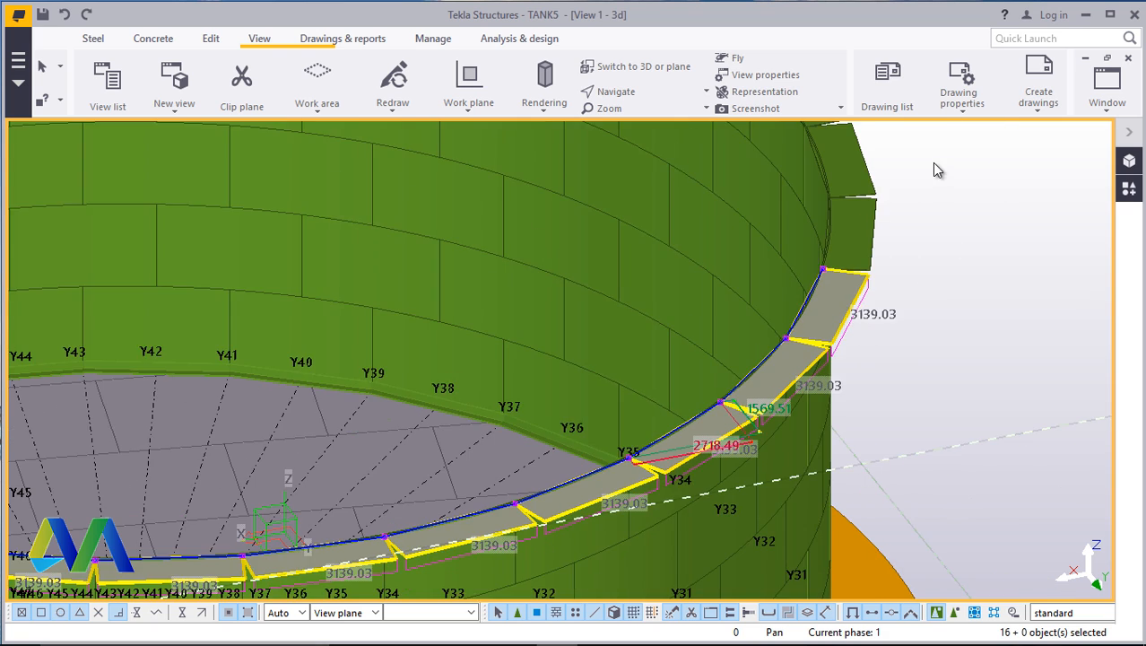
# Add the next five plates around the outer side of the rim towards the far edge to the selection
pyautogui.scroll(3, 861, 175)
pyautogui.keyDown('ctrl'); pyautogui.click(834, 176); pyautogui.keyUp('ctrl')
pyautogui.scroll(-3, 770, 336)
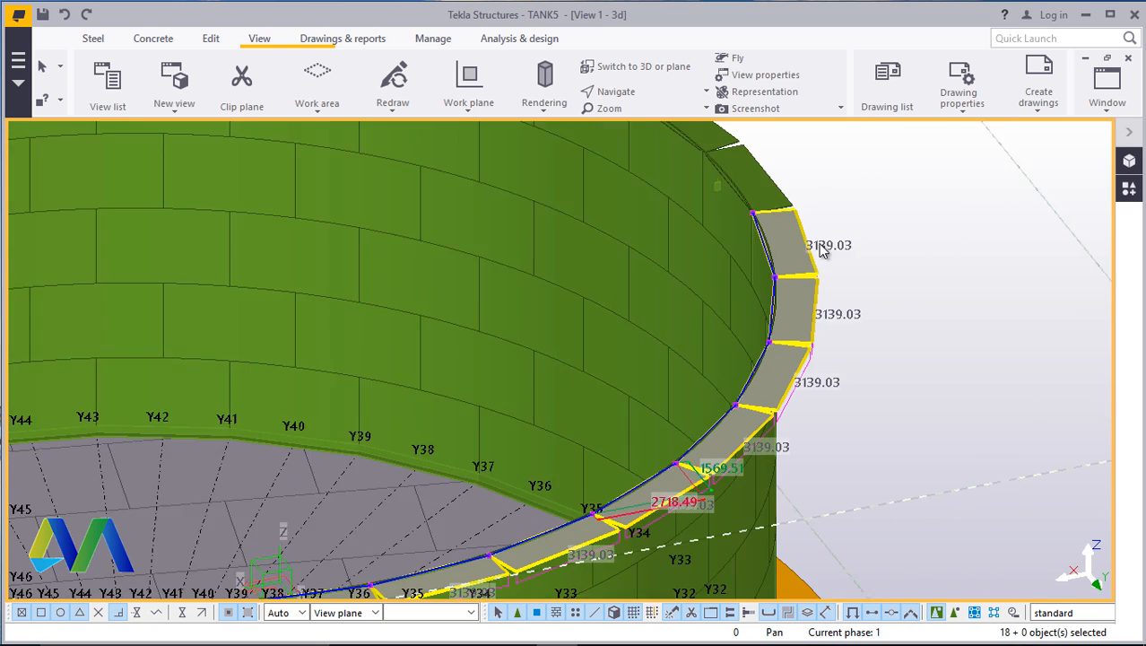
pyautogui.scroll(3, 760, 187)
pyautogui.keyDown('ctrl'); pyautogui.click(756, 182); pyautogui.keyUp('ctrl')
pyautogui.keyDown('ctrl'); pyautogui.click(756, 183); pyautogui.keyUp('ctrl')
pyautogui.scroll(-3, 756, 183)
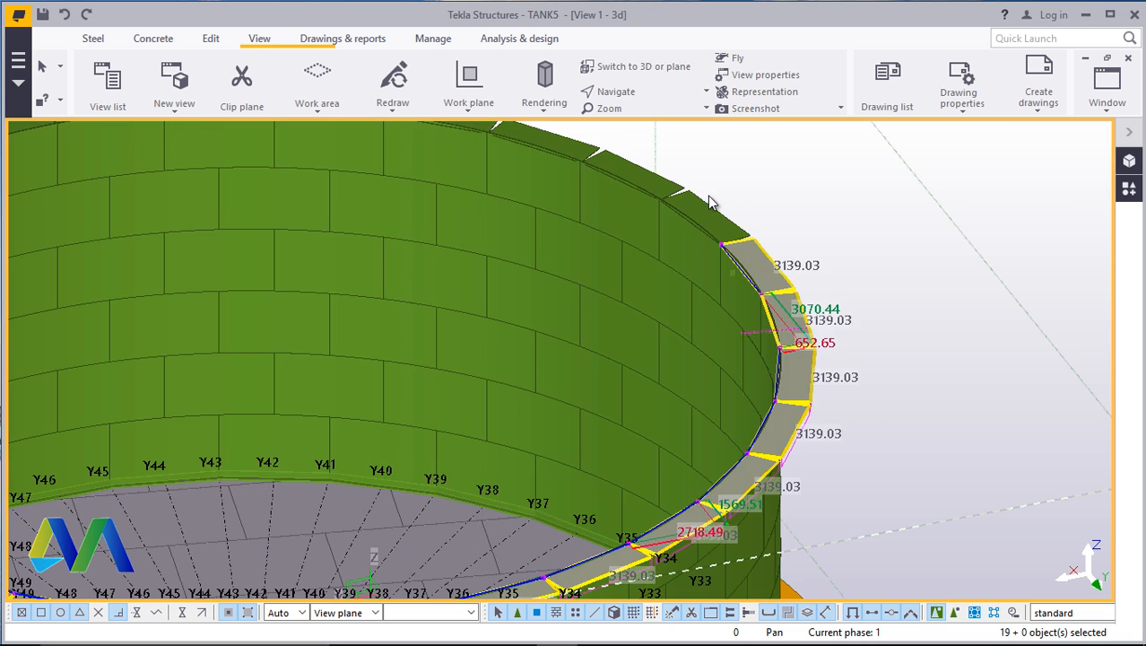
pyautogui.scroll(3, 697, 221)
pyautogui.keyDown('ctrl'); pyautogui.click(697, 221); pyautogui.keyUp('ctrl')
pyautogui.keyDown('ctrl'); pyautogui.click(588, 154); pyautogui.keyUp('ctrl')
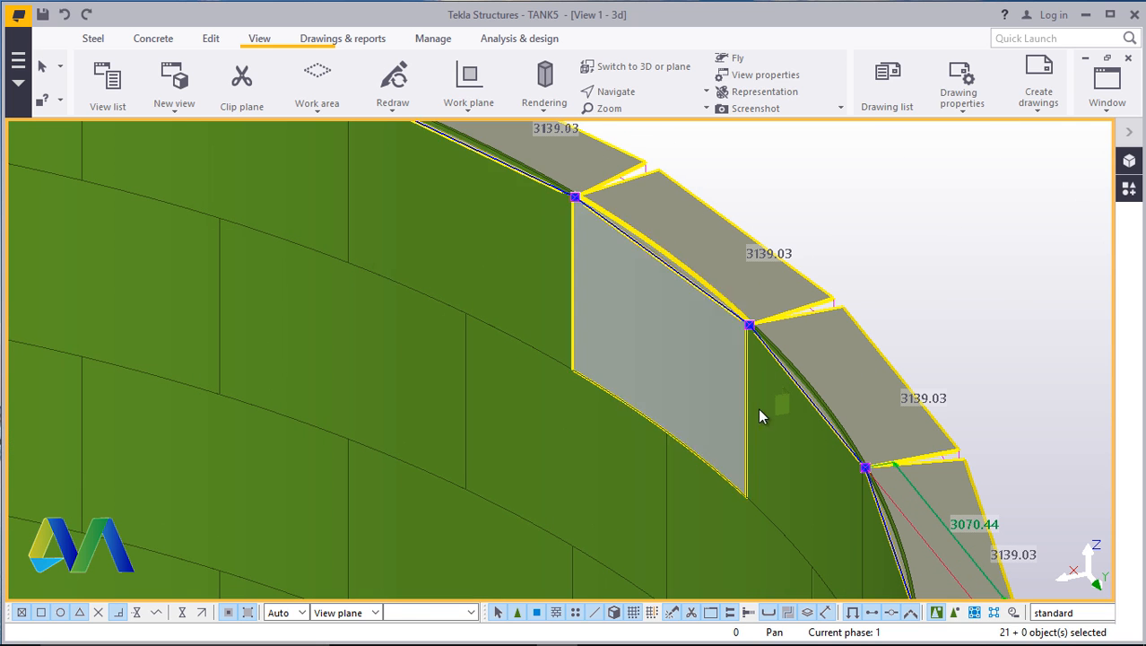
# Add two more gapped plates on the far edge of the rim, up to the plate that is already smoothly curved
pyautogui.scroll(-3, 767, 404)
pyautogui.scroll(1, 487, 225)
pyautogui.scroll(3, 487, 224)
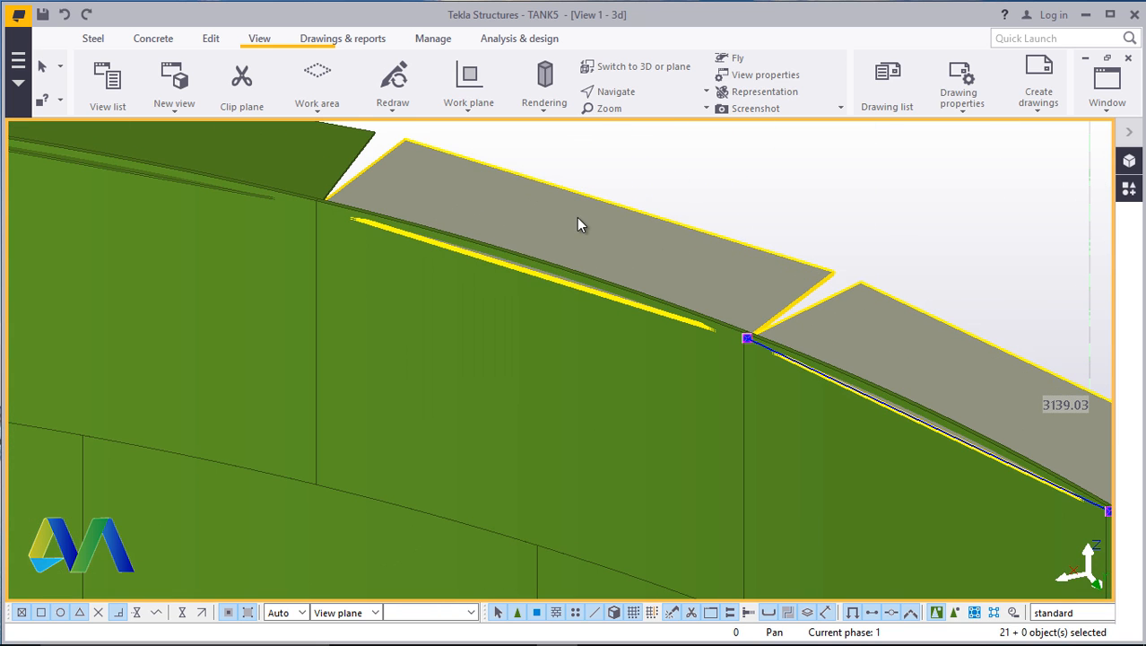
pyautogui.scroll(-1, 759, 322)
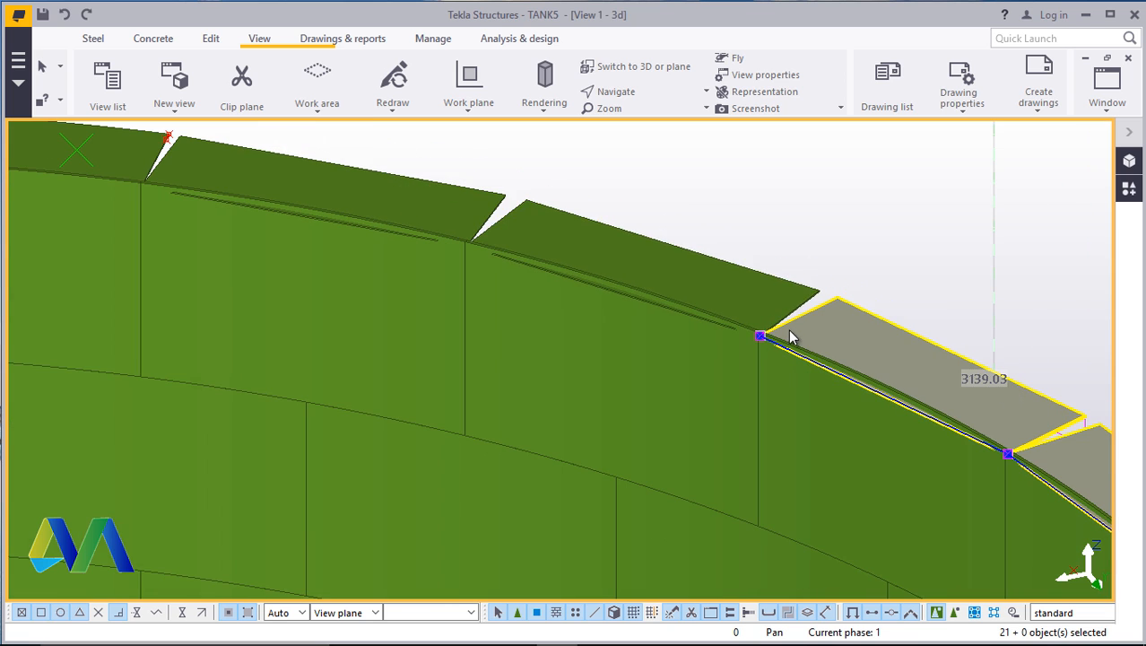
pyautogui.keyDown('ctrl'); pyautogui.click(680, 258); pyautogui.keyUp('ctrl')
pyautogui.keyDown('ctrl'); pyautogui.click(392, 195); pyautogui.keyUp('ctrl')
pyautogui.scroll(-2, 726, 353)
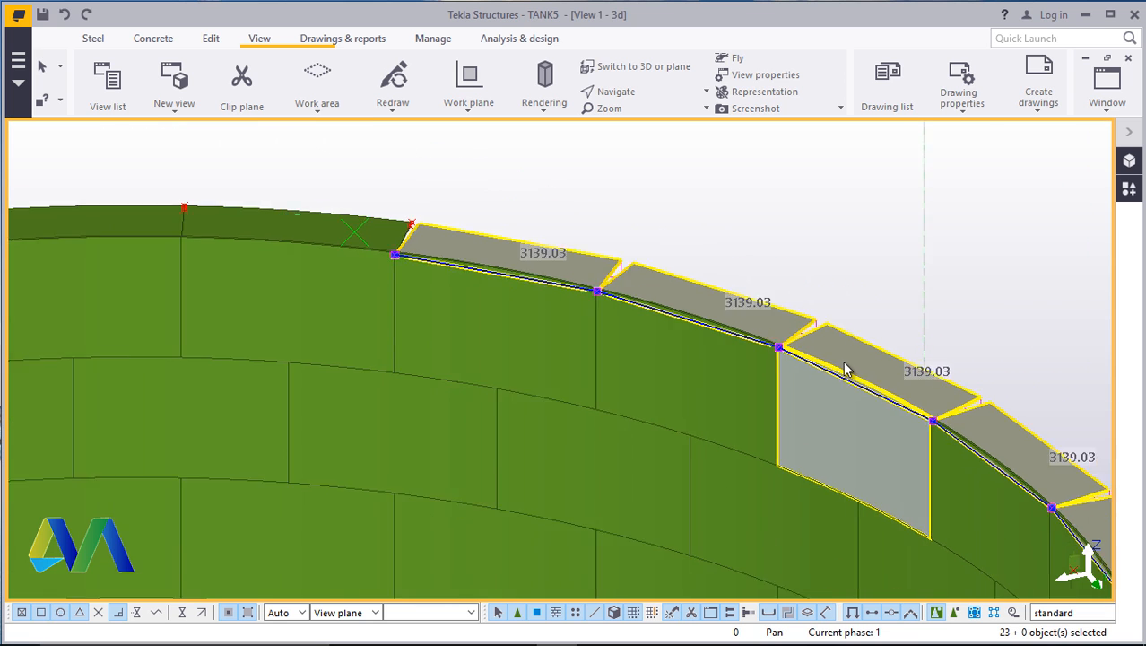
pyautogui.scroll(3, 377, 244)
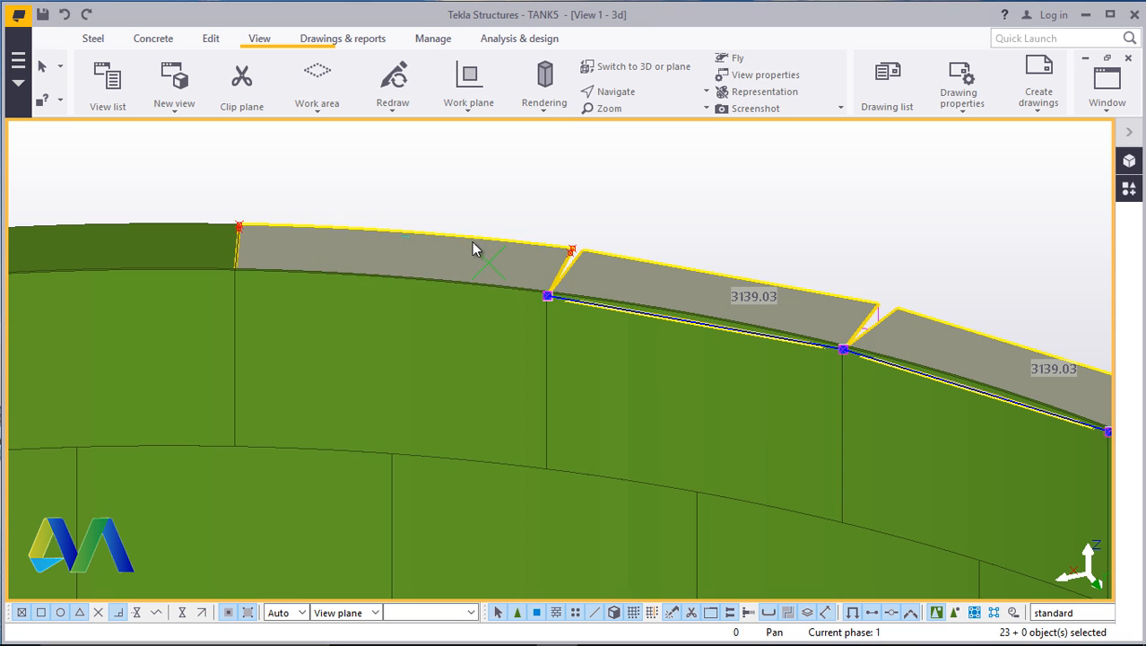
# Set the curved beam's number of segments to 1000 from the smooth rim plate's properties and modify all selected rim plates
pyautogui.keyDown('ctrl'); pyautogui.doubleClick(458, 238); pyautogui.keyUp('ctrl')
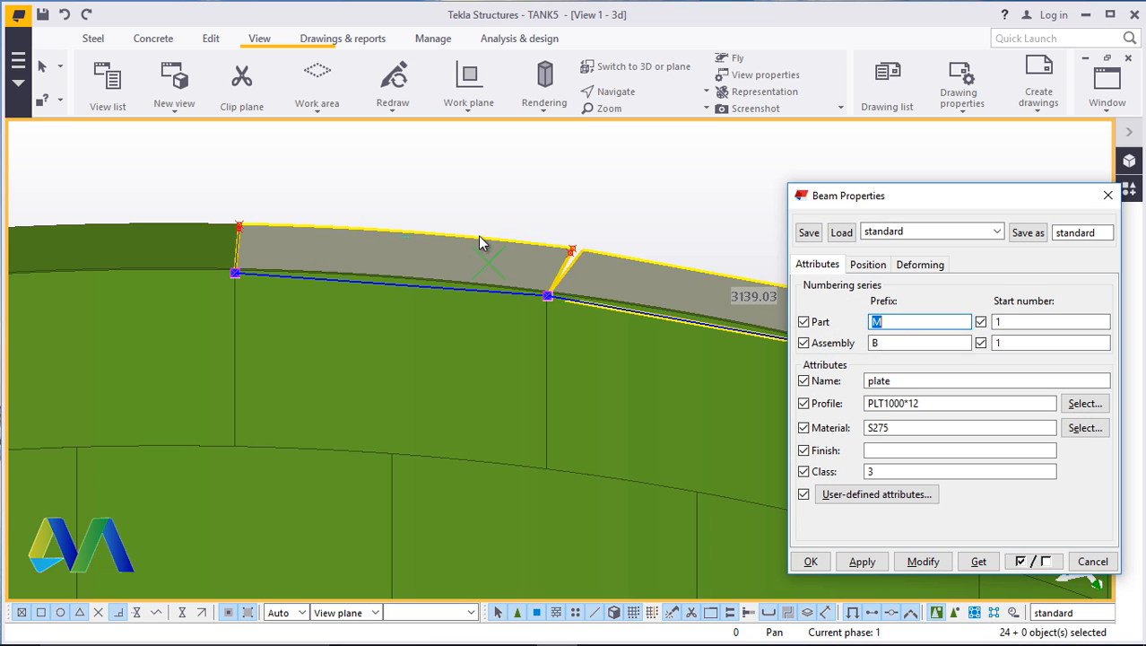
pyautogui.click(868, 265)
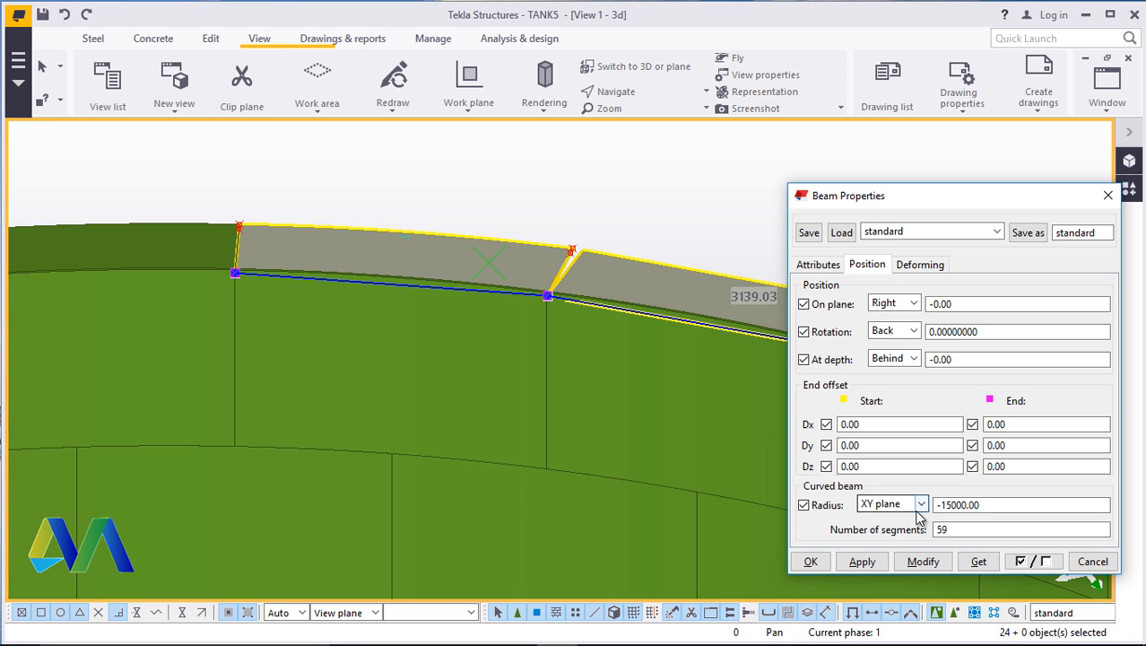
pyautogui.click(983, 505)
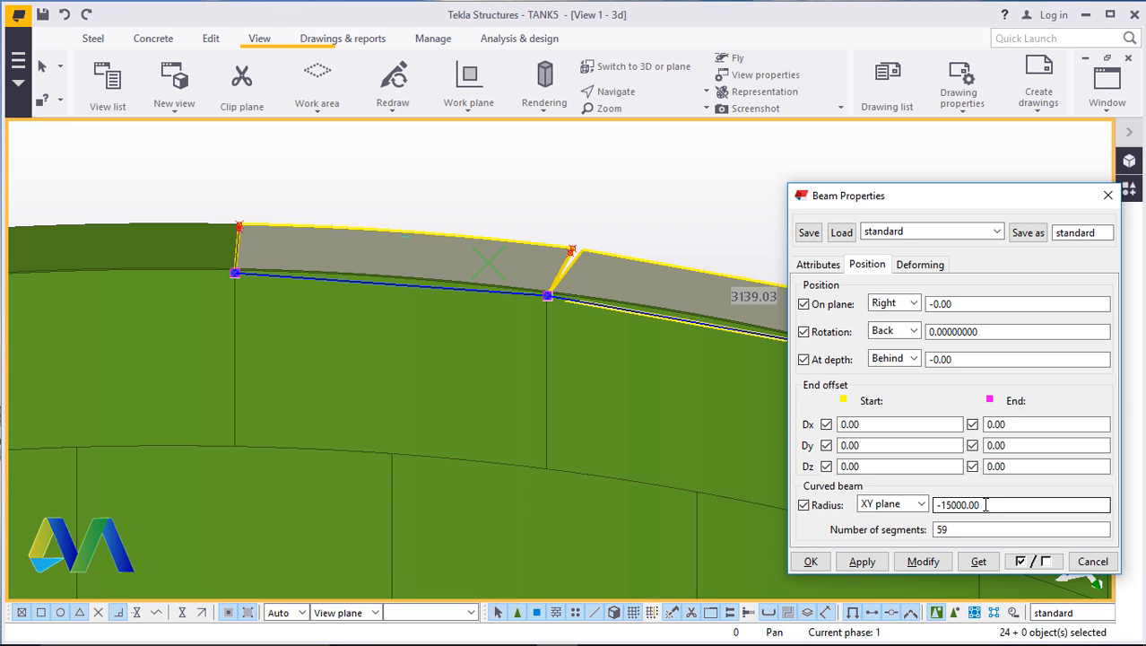
pyautogui.click(961, 529)
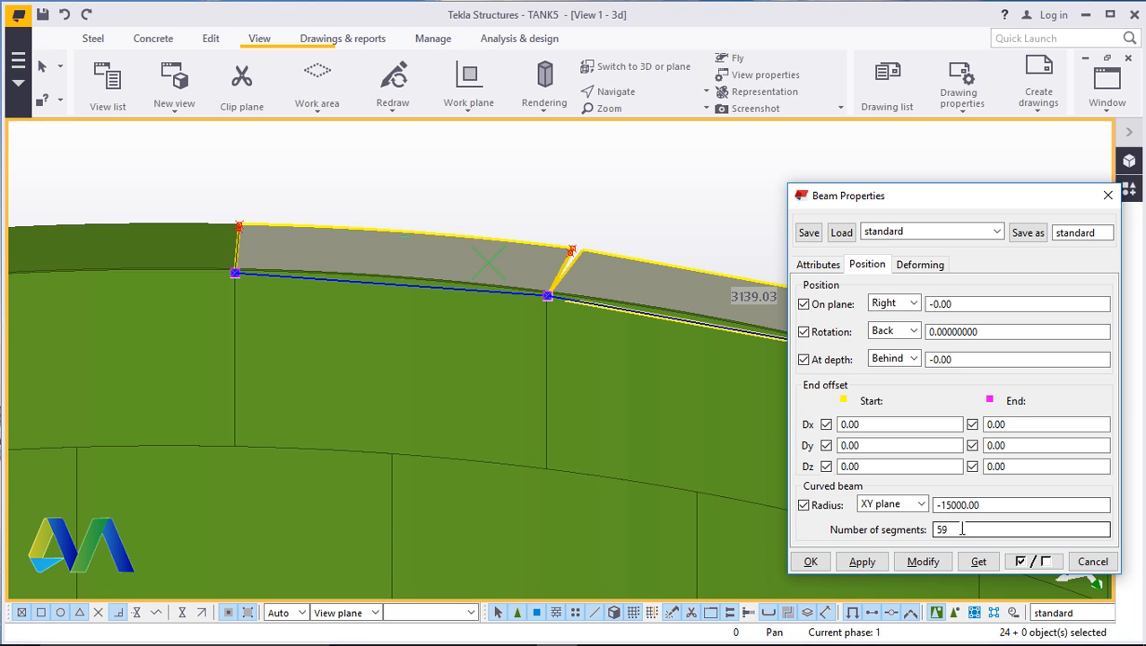
pyautogui.doubleClick(936, 529)
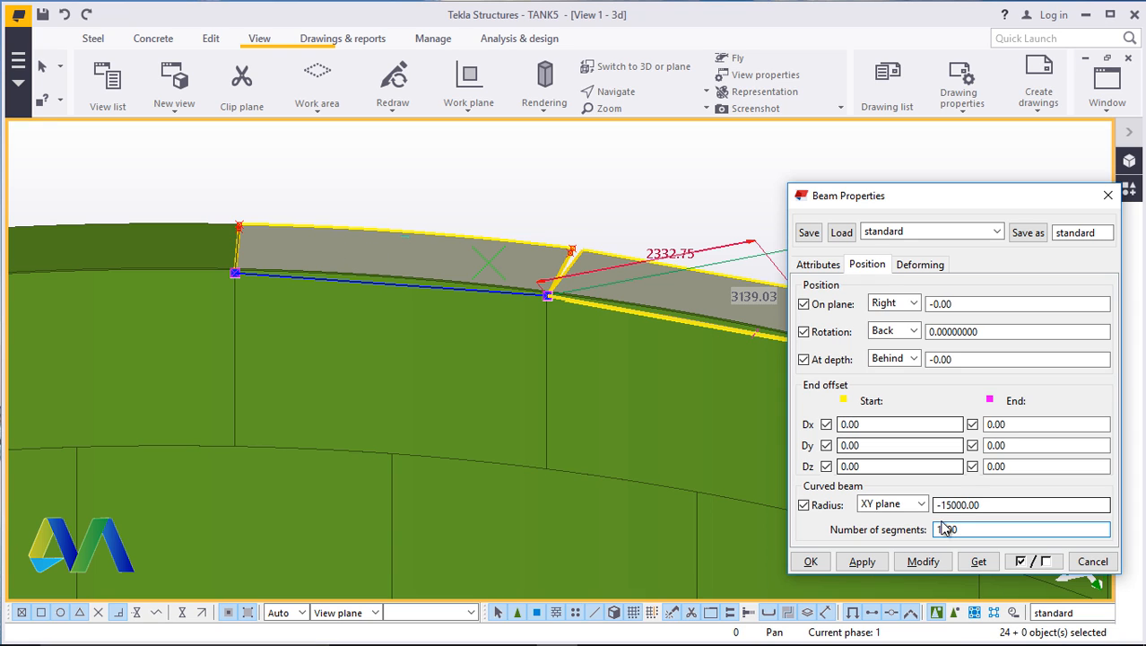
pyautogui.click(924, 561)
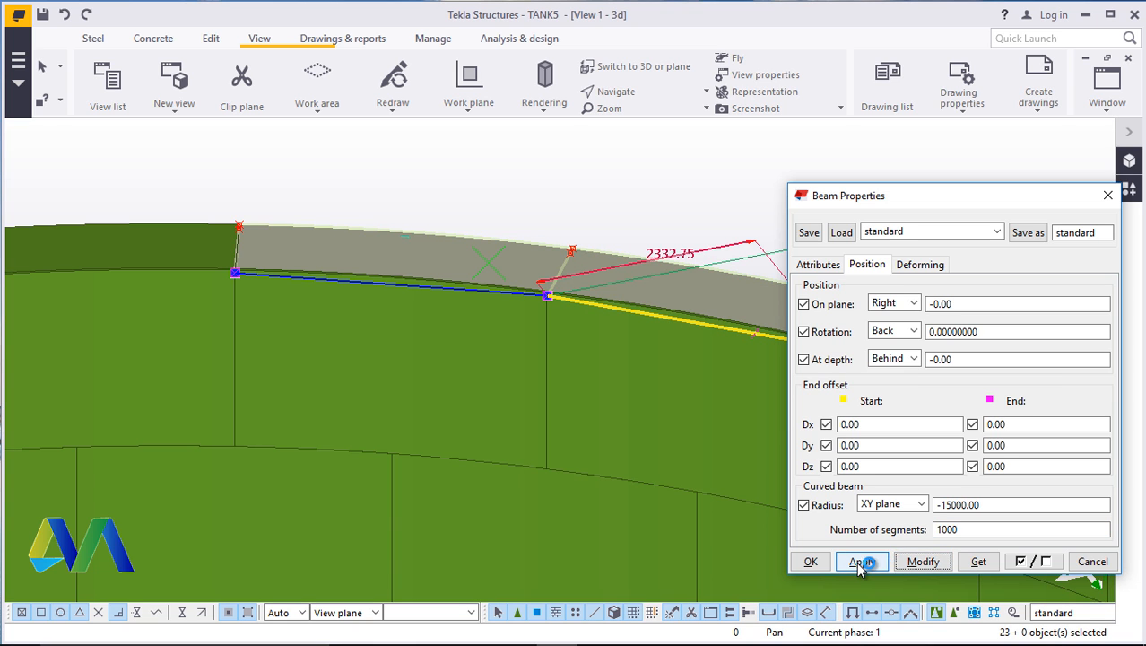
pyautogui.click(811, 562)
# Examine the joints between the modified rim plates up close for remaining gaps
pyautogui.click(532, 285)
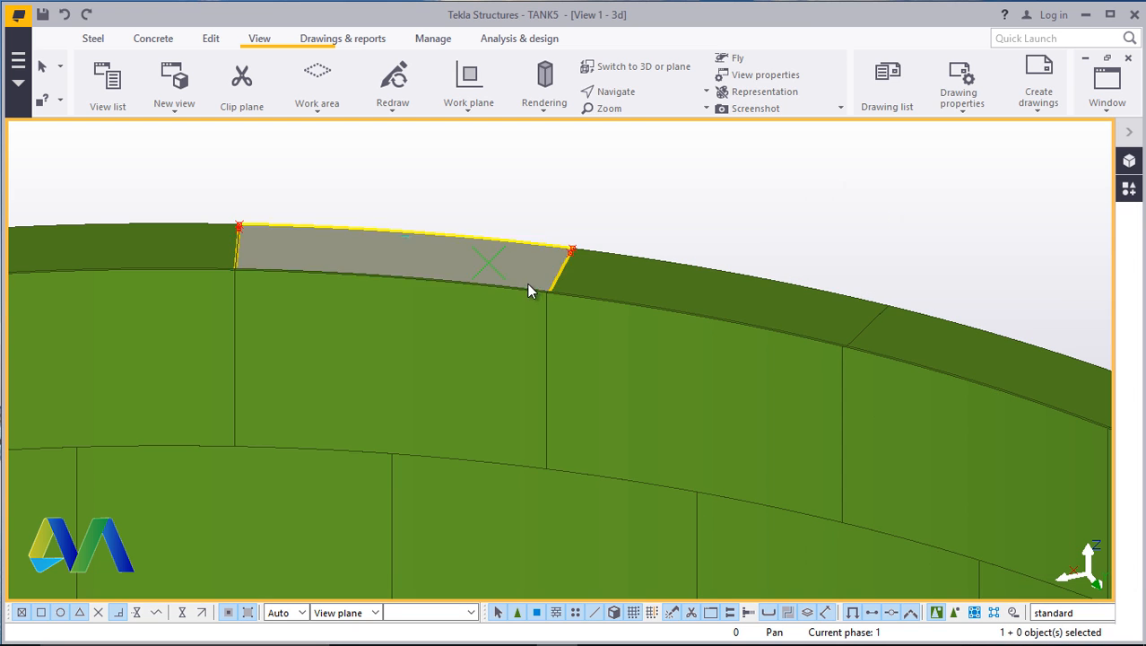
pyautogui.scroll(4, 583, 237)
pyautogui.click(599, 248)
pyautogui.scroll(-2, 582, 257)
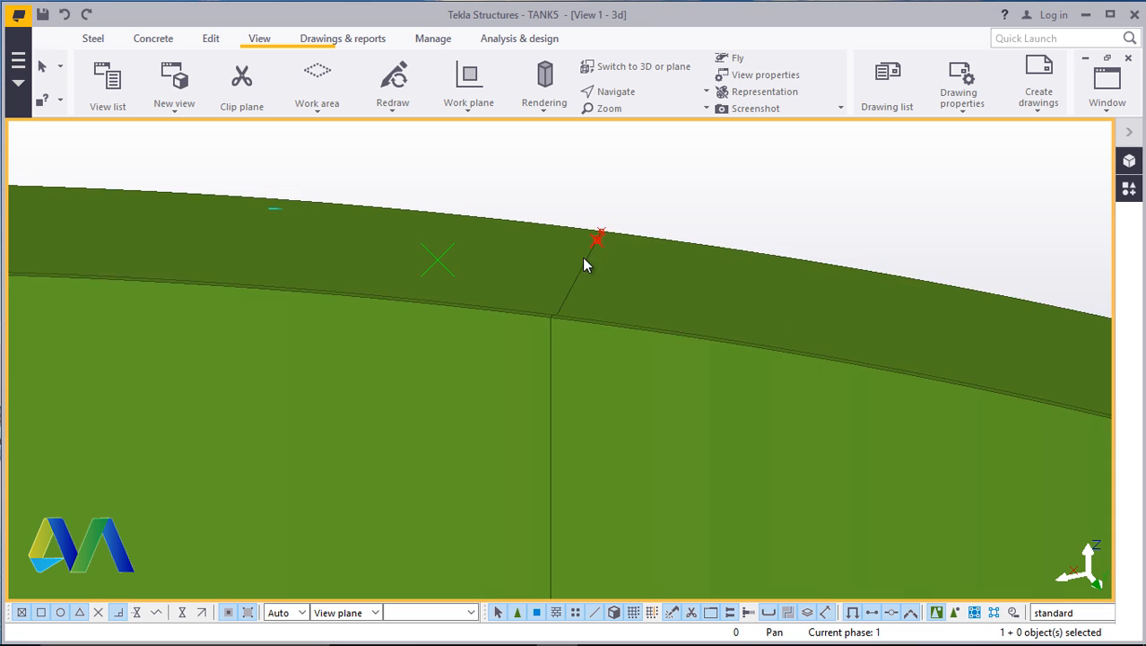
pyautogui.scroll(2, 598, 246)
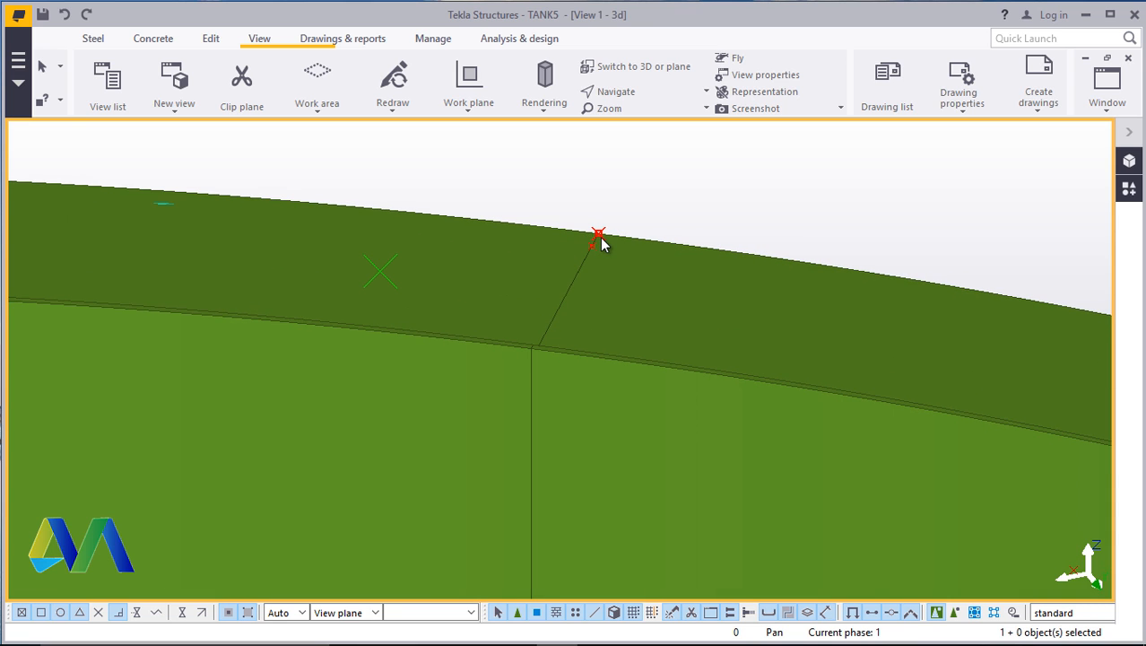
pyautogui.scroll(-1, 601, 244)
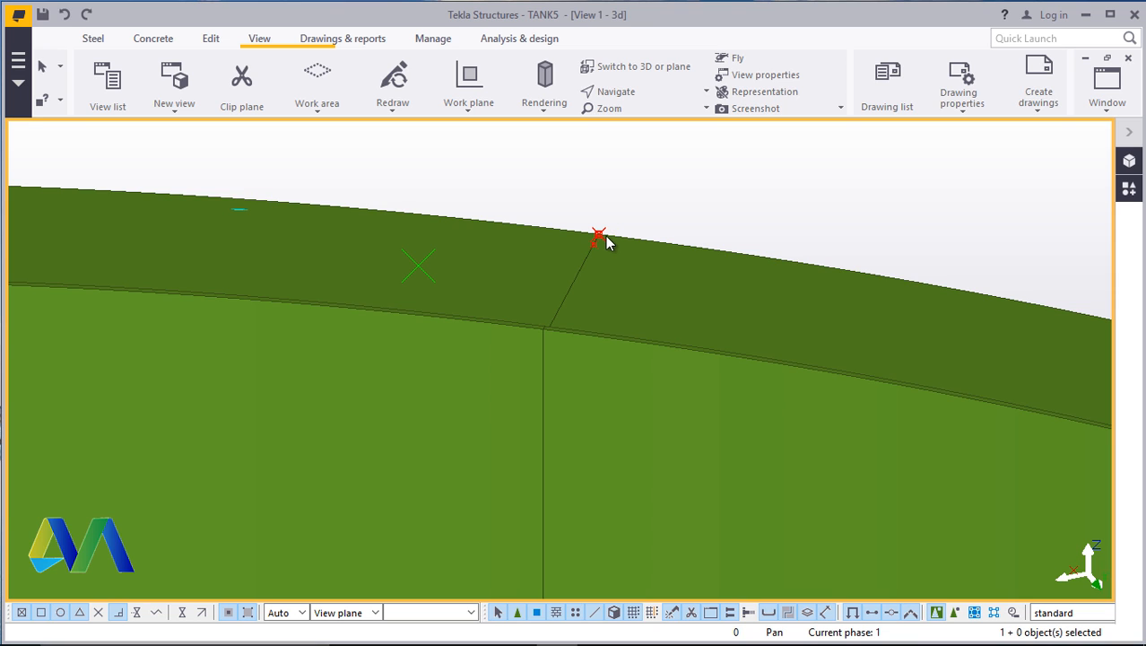
pyautogui.scroll(-3, 492, 287)
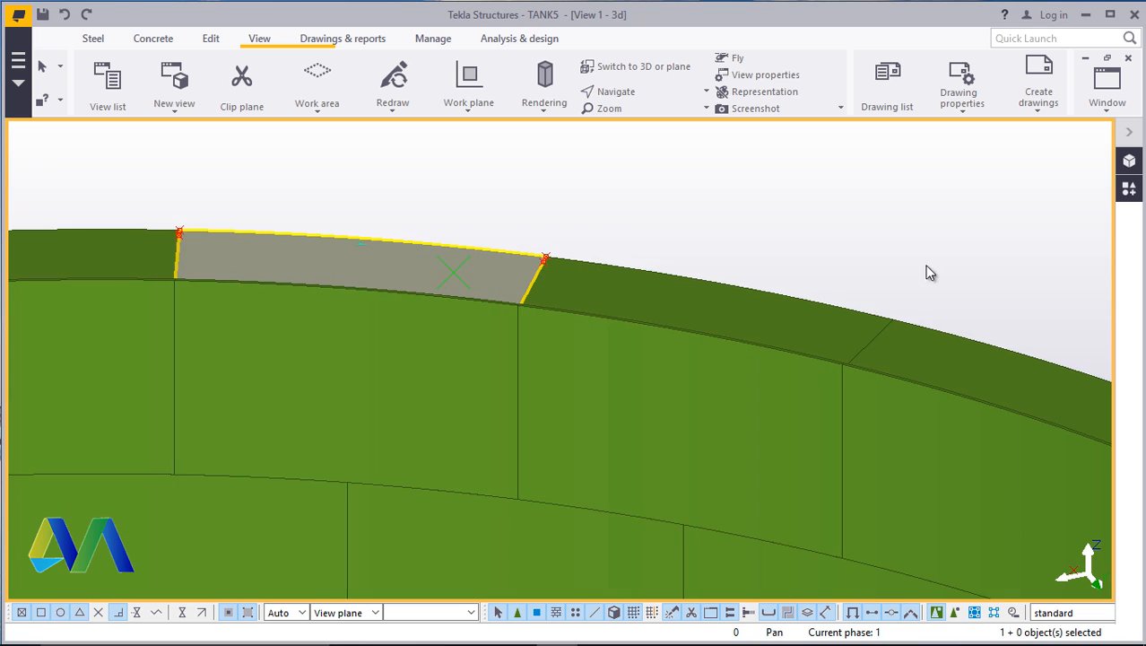
pyautogui.scroll(1, 928, 271)
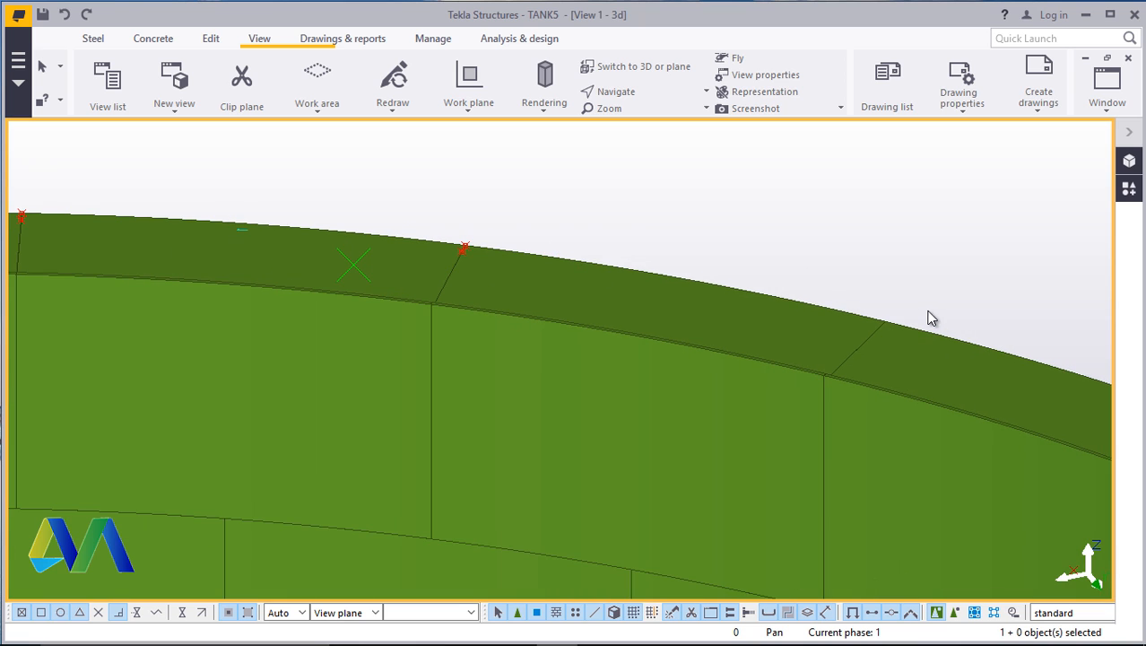
# Select the smooth plate at one end of the remaining gapped rim section and the two flat plates beside it
pyautogui.click(635, 95)
pyautogui.click(655, 120)
pyautogui.moveTo(603, 278); pyautogui.dragTo(727, 289)
pyautogui.rightClick(604, 179)
pyautogui.click(644, 188)
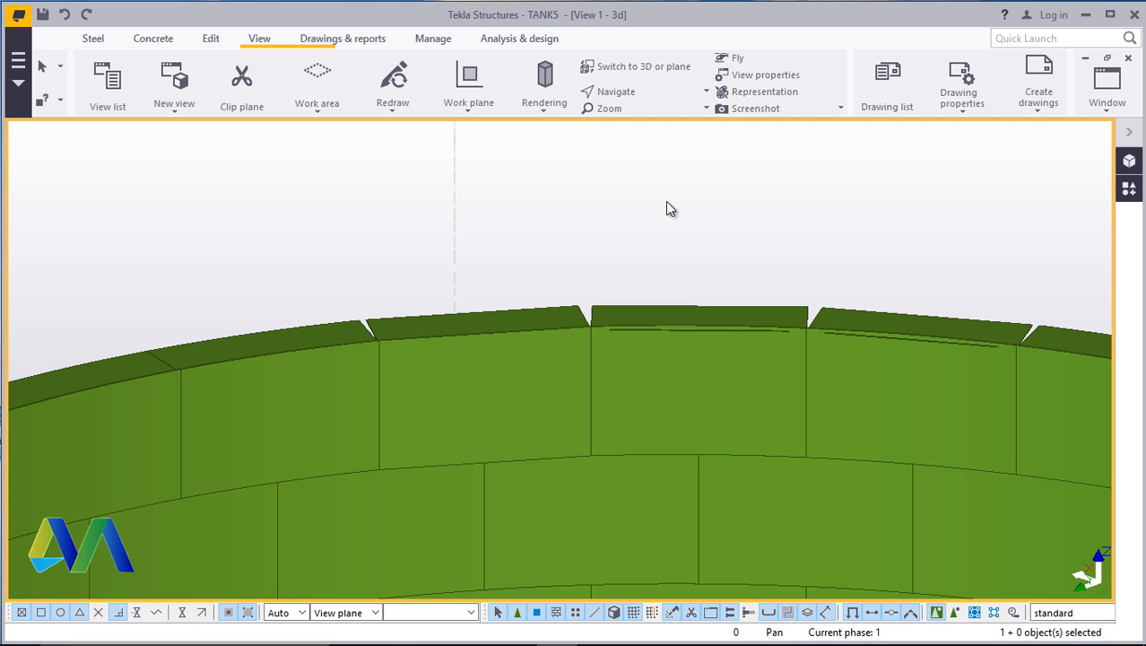
pyautogui.scroll(3, 1014, 325)
pyautogui.scroll(-6, 476, 302)
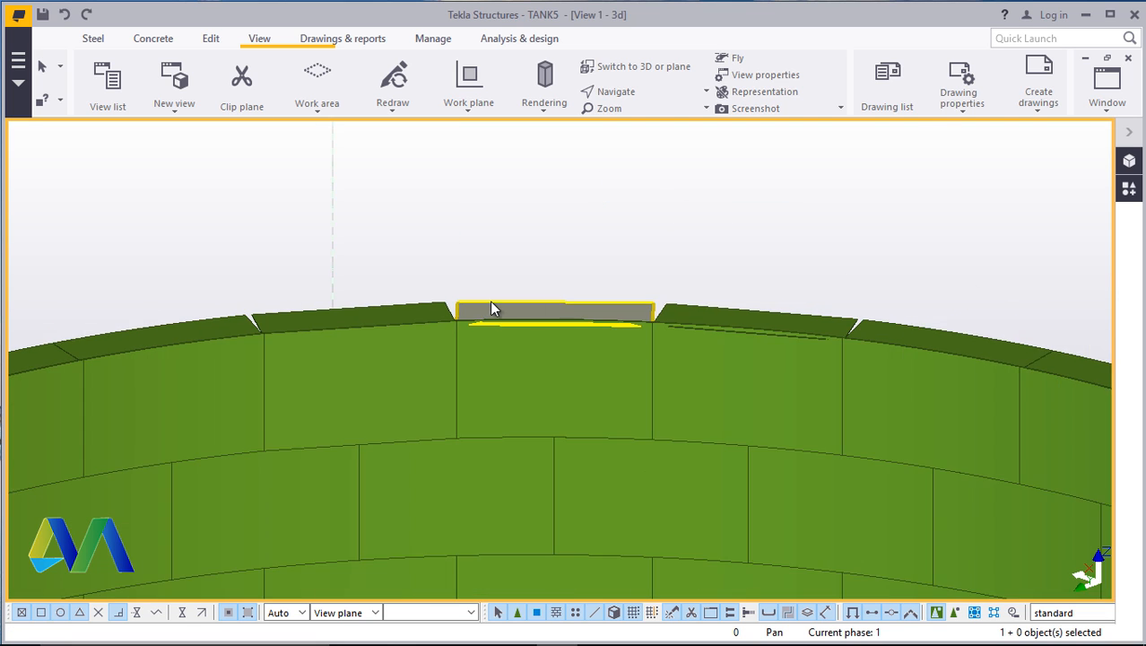
pyautogui.scroll(3, 782, 318)
pyautogui.scroll(1, 781, 321)
pyautogui.click(821, 325)
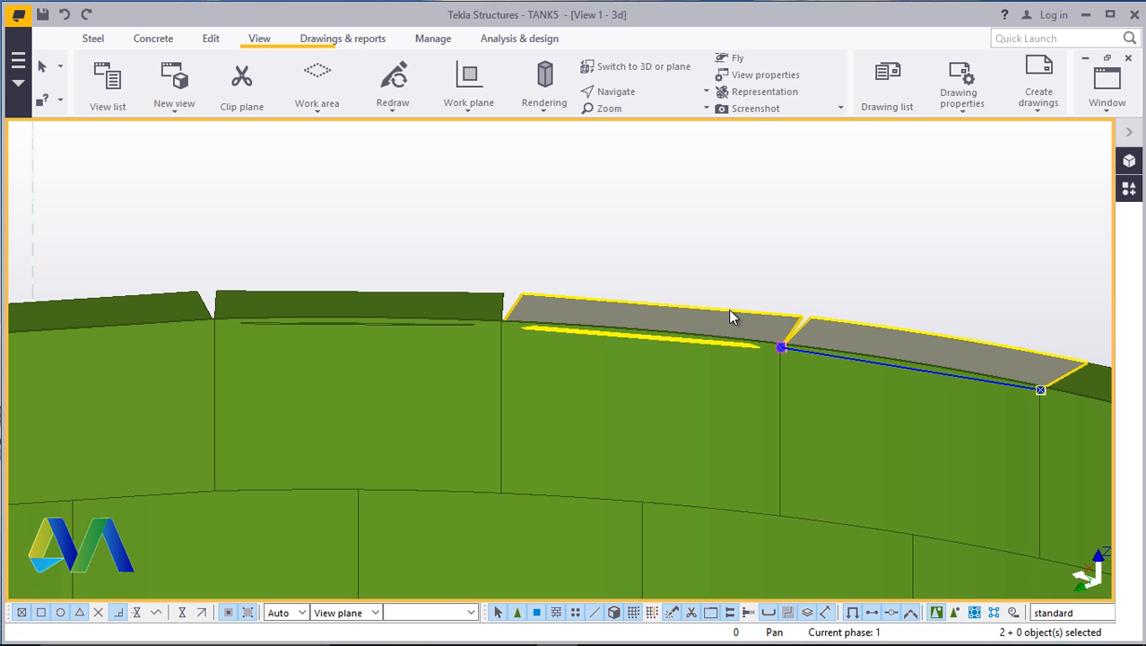
pyautogui.keyDown('shift'); pyautogui.click(427, 295); pyautogui.keyUp('shift')
pyautogui.scroll(-3, 851, 292)
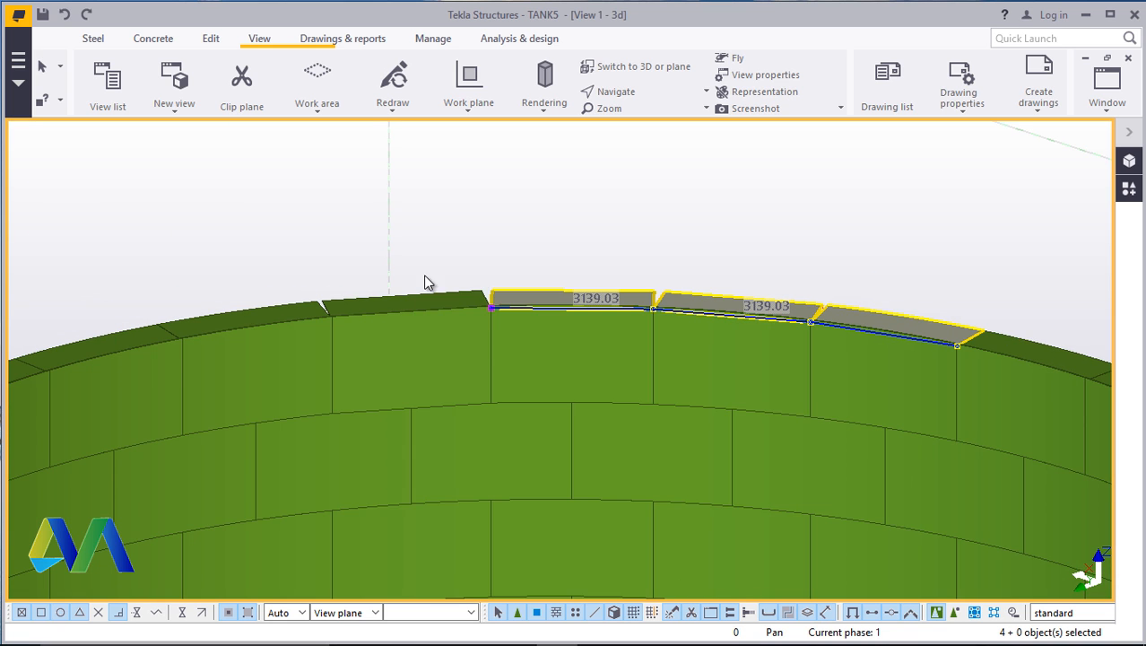
# Add the next flat rim plate, up to the smoothly curved plate at the section's other end, to the selection
pyautogui.scroll(3, 401, 305)
pyautogui.scroll(2, 401, 305)
pyautogui.keyDown('shift'); pyautogui.click(443, 305); pyautogui.keyUp('shift')
pyautogui.scroll(-4, 686, 300)
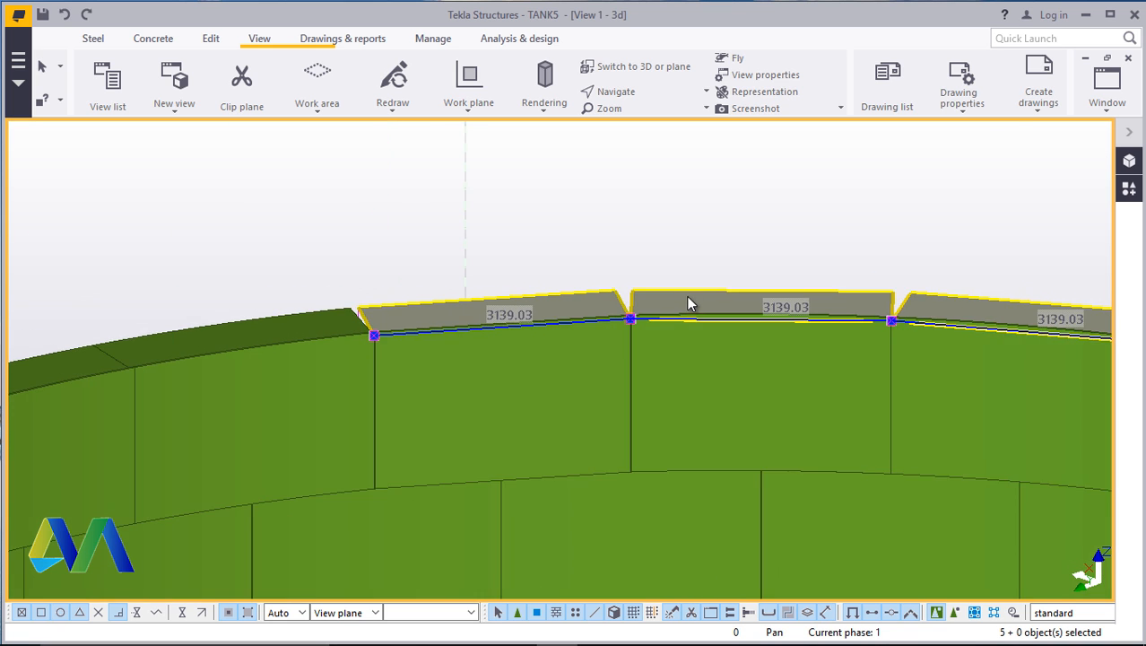
pyautogui.scroll(3, 391, 298)
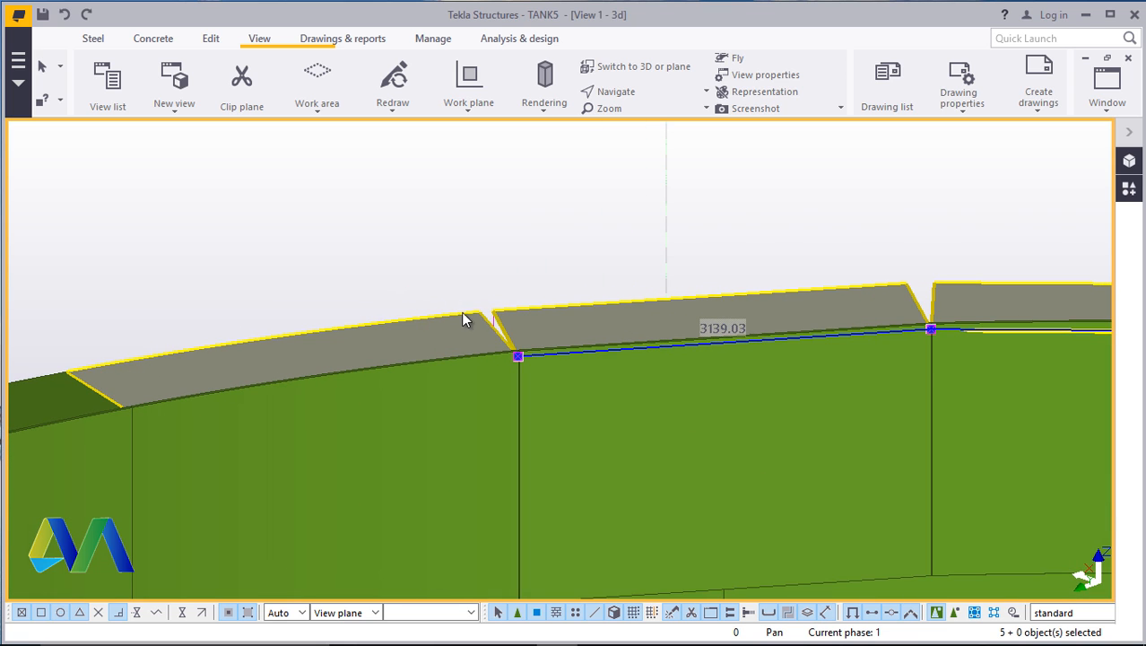
pyautogui.scroll(2, 492, 329)
# Add the smoothly curved end plate, set its curved beam's number of segments to 1000 and modify all selected rim plates
pyautogui.keyDown('shift'); pyautogui.doubleClick(446, 330); pyautogui.keyUp('shift')
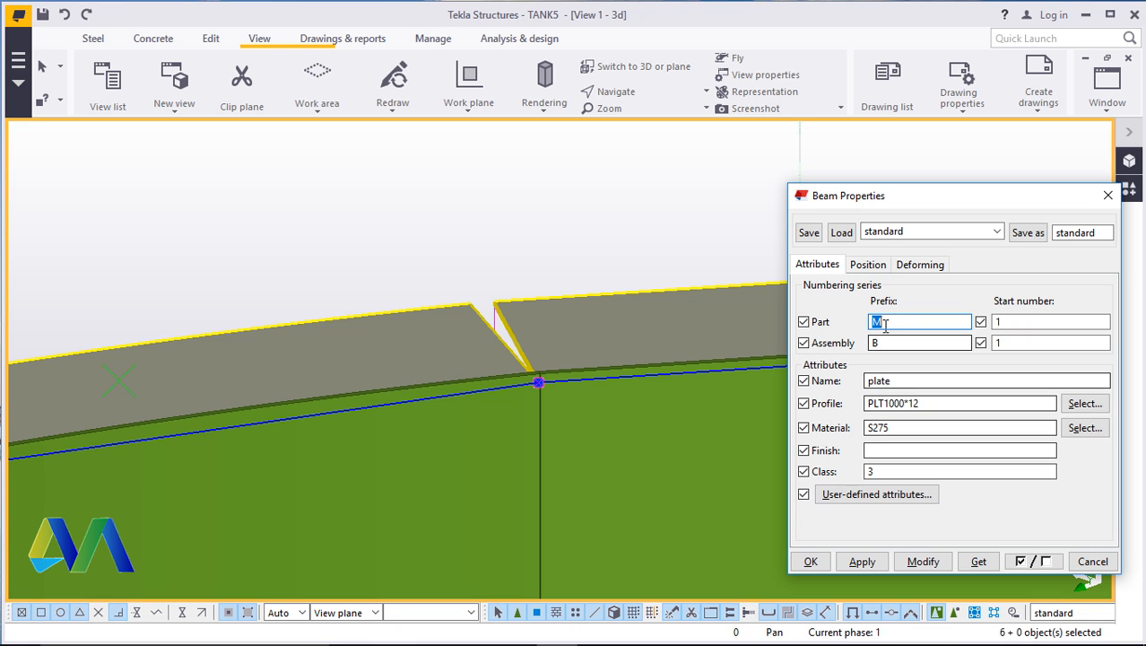
pyautogui.click(869, 265)
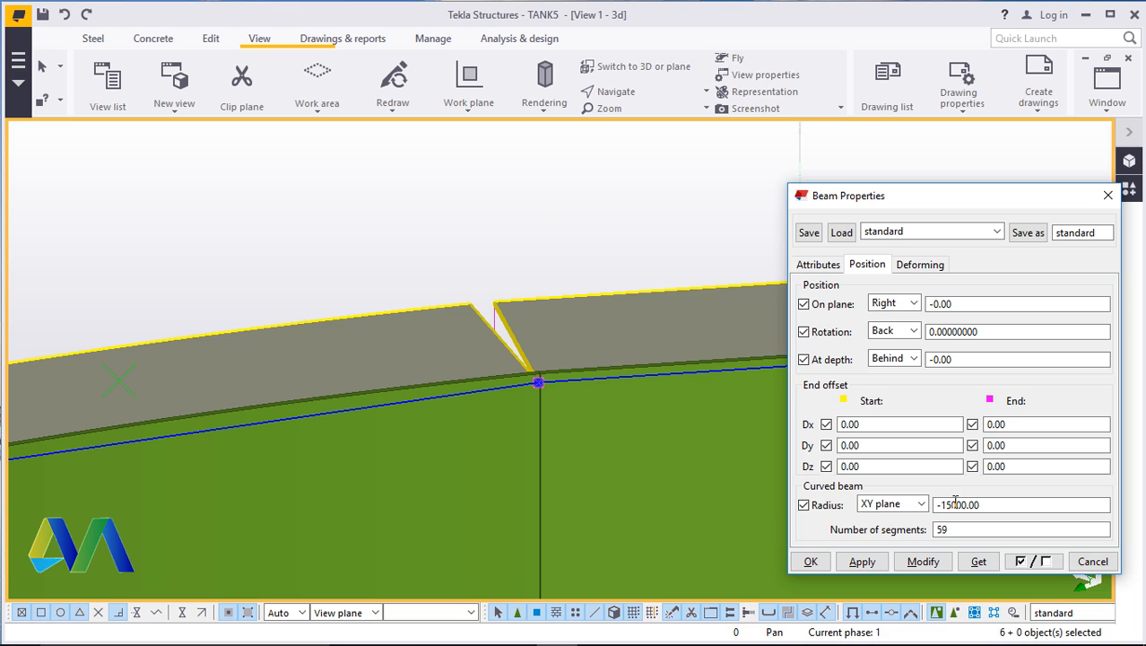
pyautogui.click(960, 529)
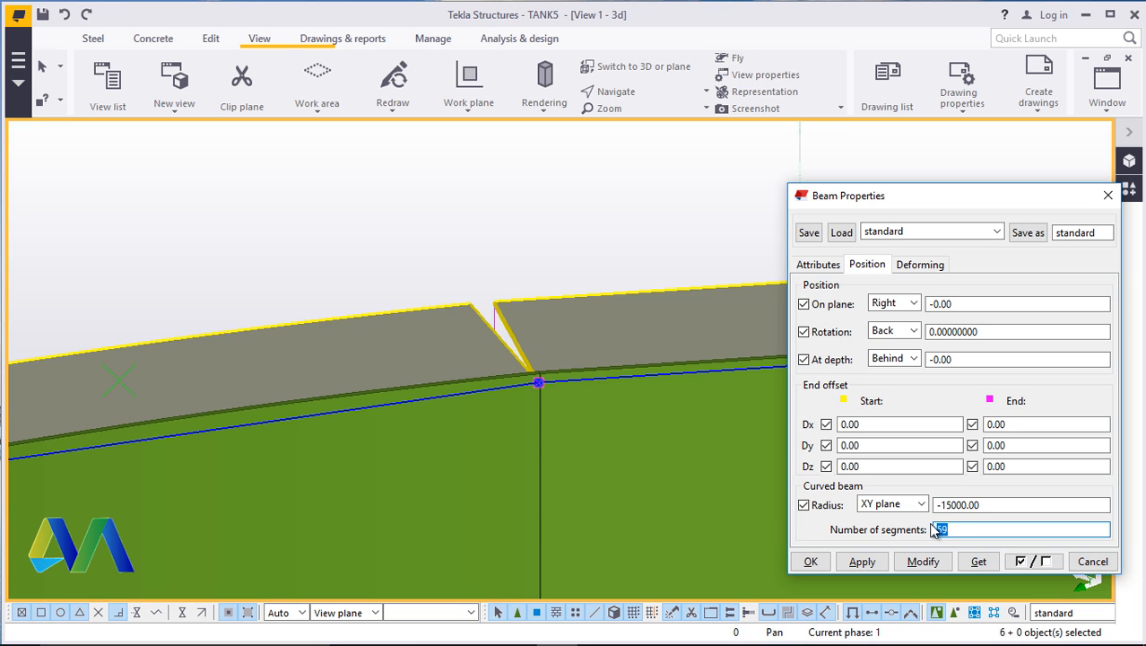
pyautogui.click(935, 530)
pyautogui.write('1000')
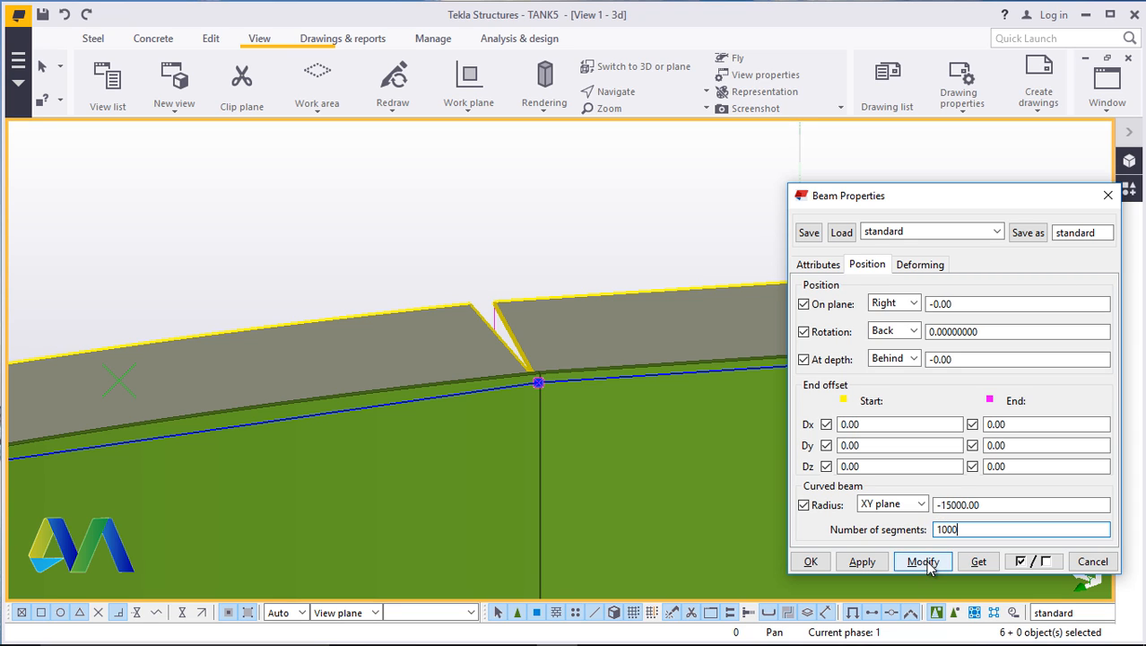
pyautogui.click(926, 560)
pyautogui.click(809, 560)
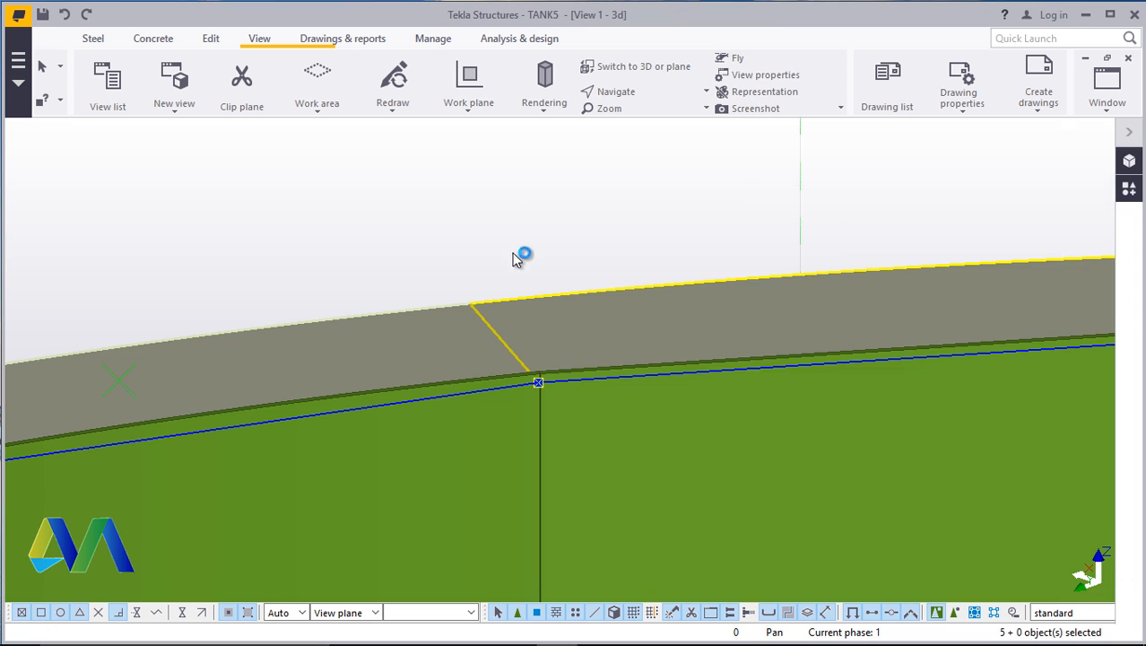
# Clear the selection and examine the rim from above where it meets the tank's wall plates
pyautogui.click(502, 213)
pyautogui.click(639, 93)
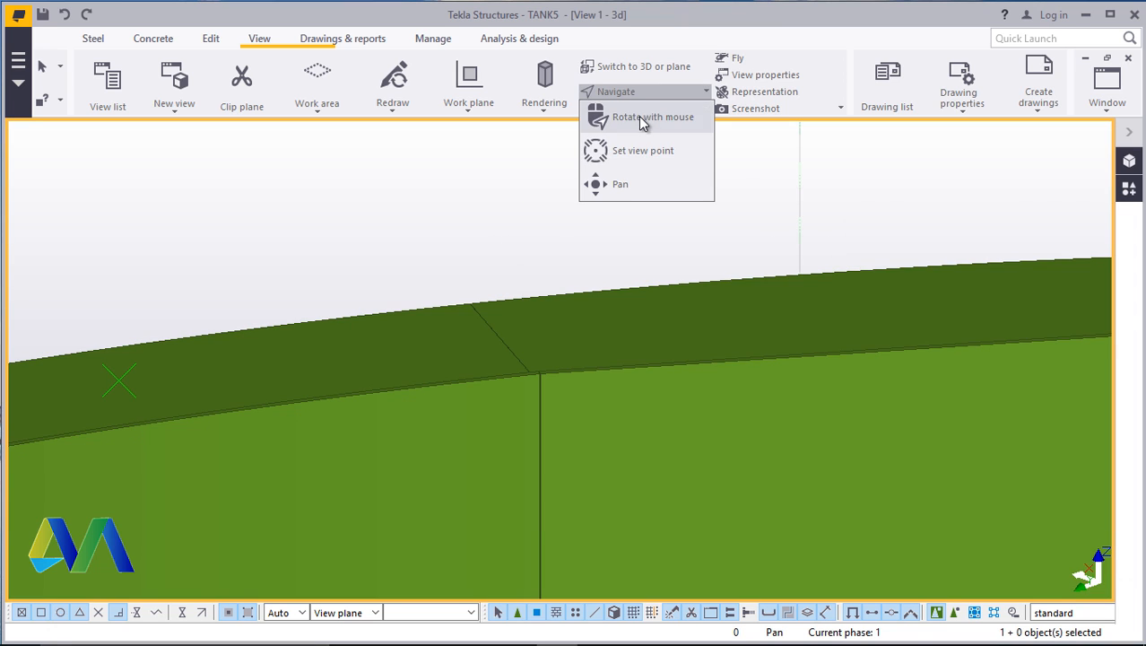
pyautogui.click(639, 116)
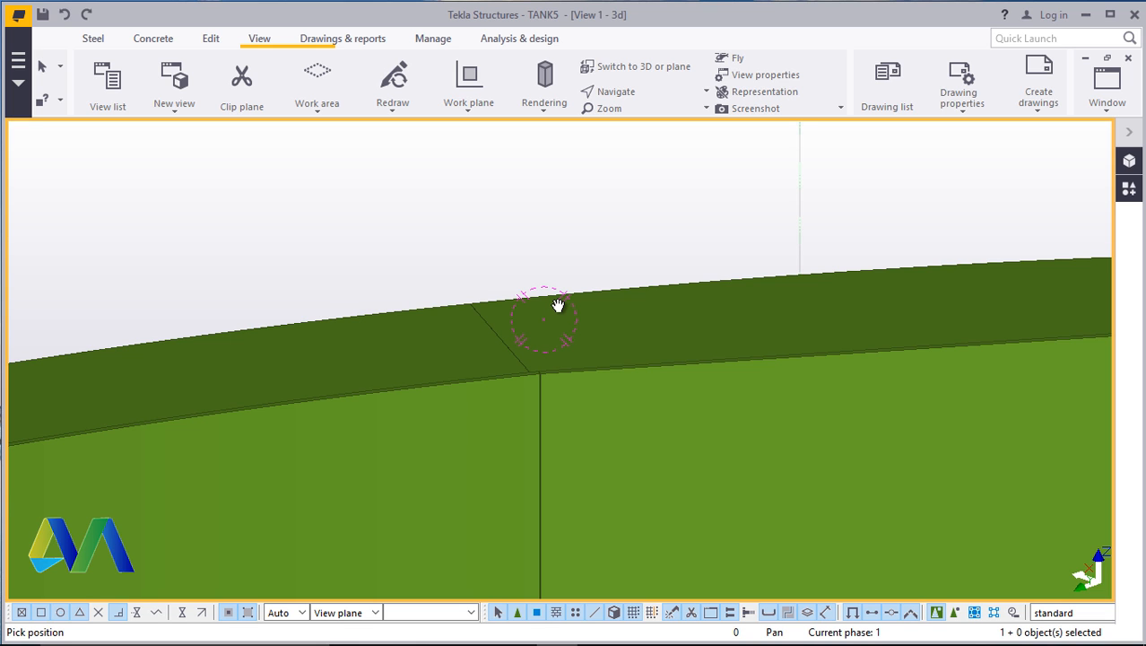
pyautogui.moveTo(537, 317); pyautogui.dragTo(560, 392)
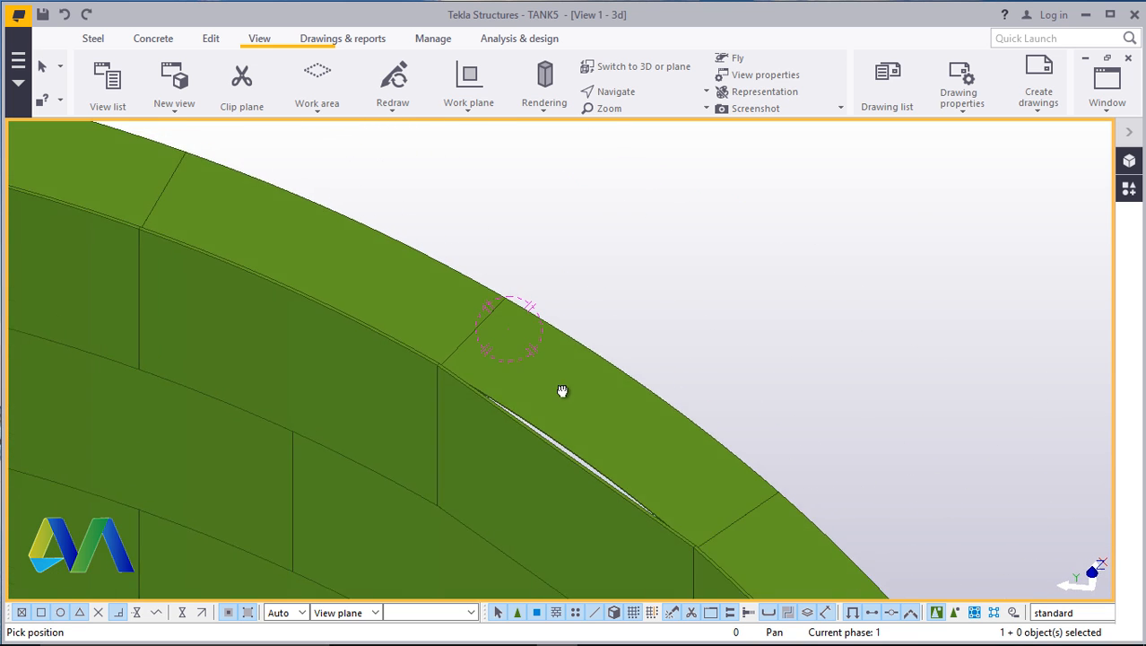
pyautogui.rightClick(651, 269)
pyautogui.click(680, 281)
pyautogui.scroll(-1, 671, 259)
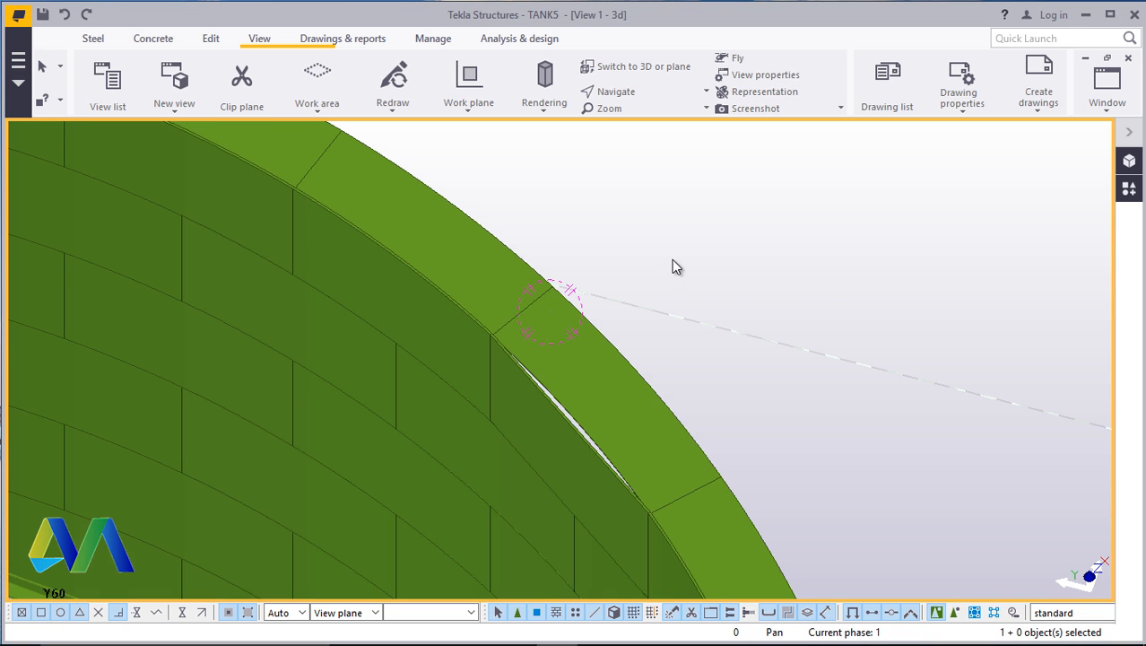
pyautogui.scroll(2, 566, 401)
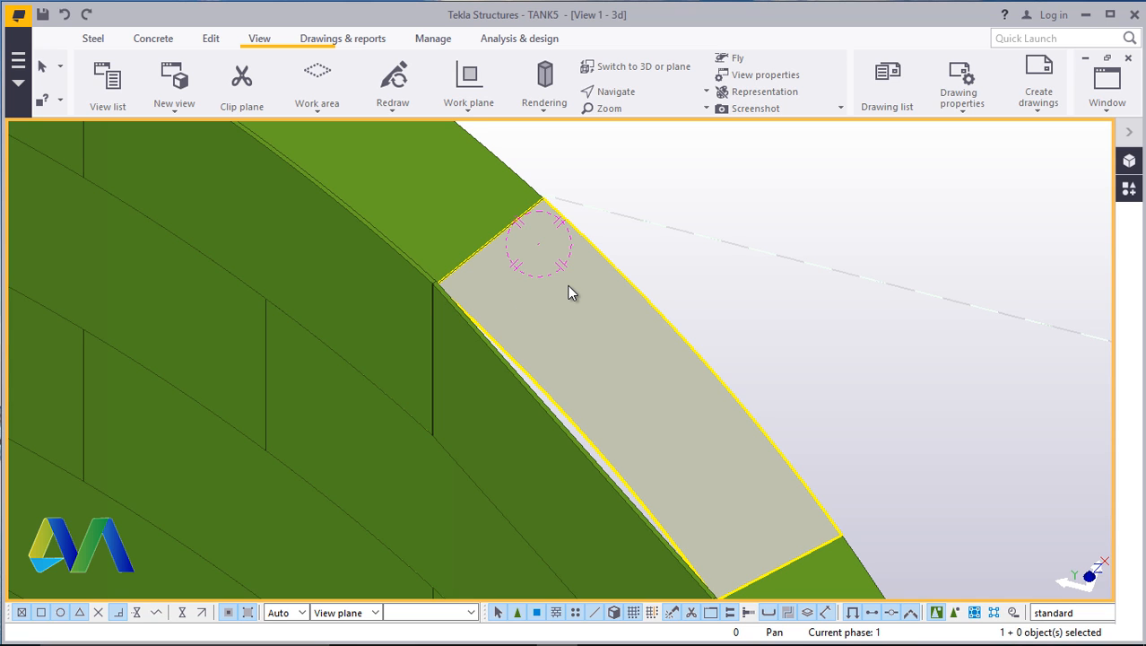
# Curve the straight wall plate under the rim with a radius of -15000 and 1000 segments
pyautogui.doubleClick(569, 286)
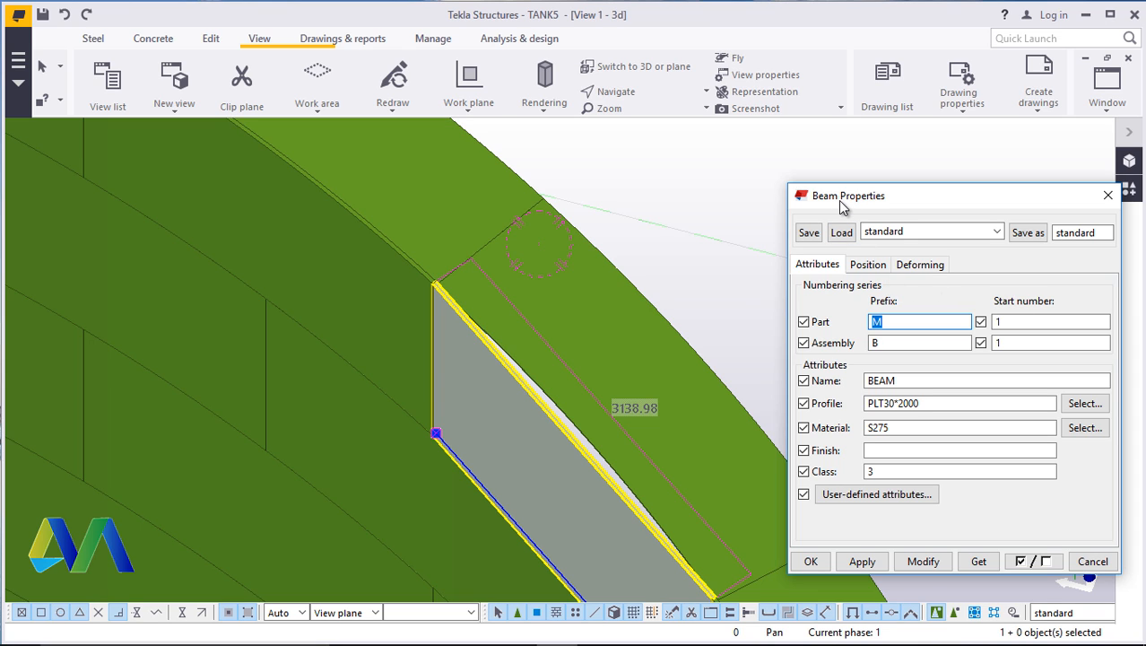
pyautogui.click(867, 265)
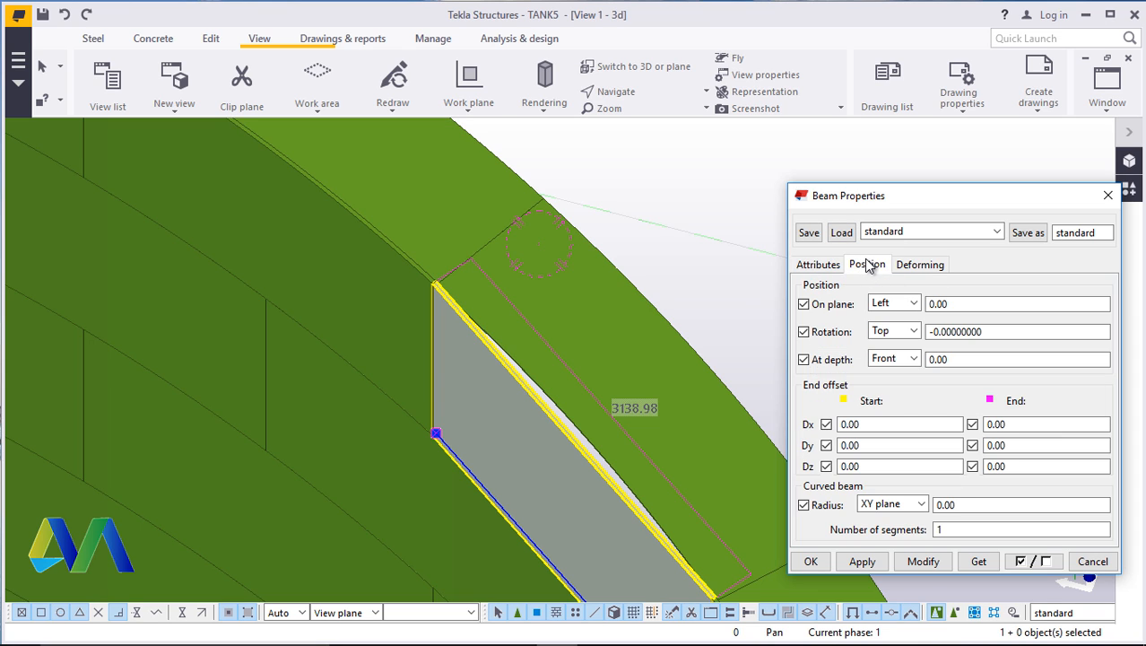
pyautogui.moveTo(970, 505); pyautogui.dragTo(924, 505)
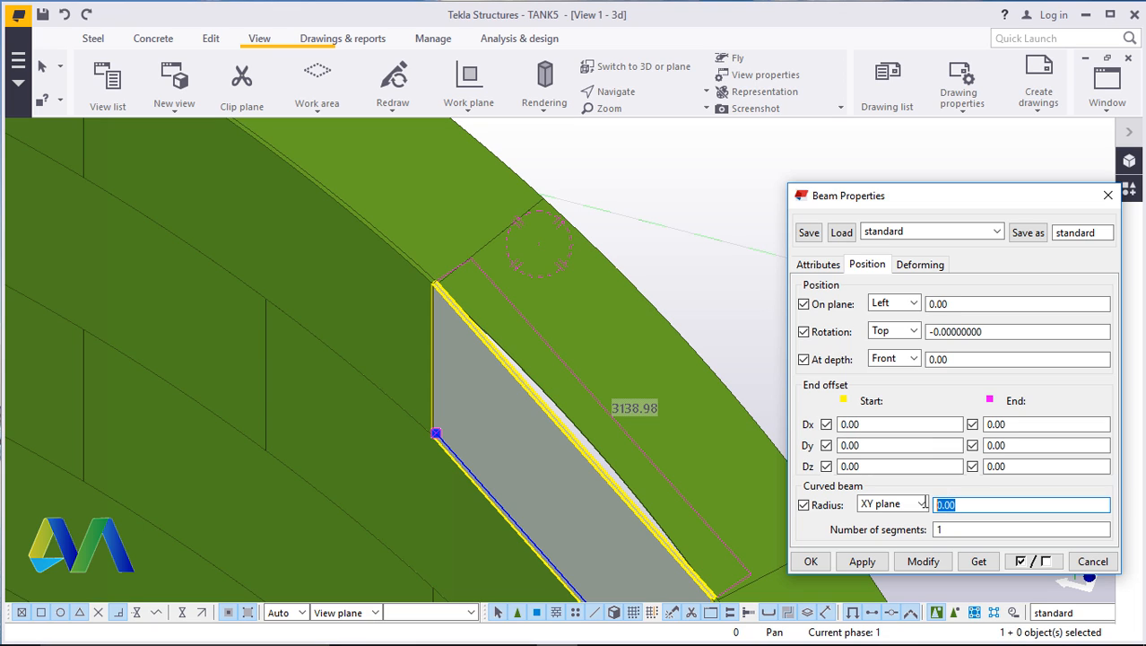
pyautogui.write('-15000')
pyautogui.click(961, 529)
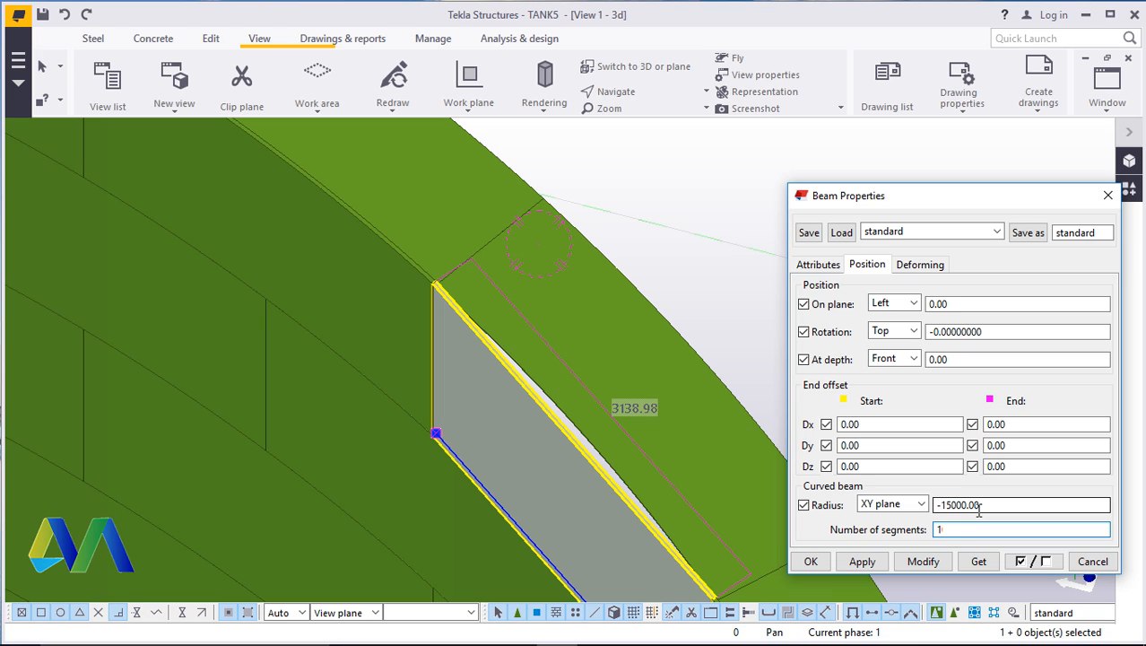
pyautogui.click(927, 563)
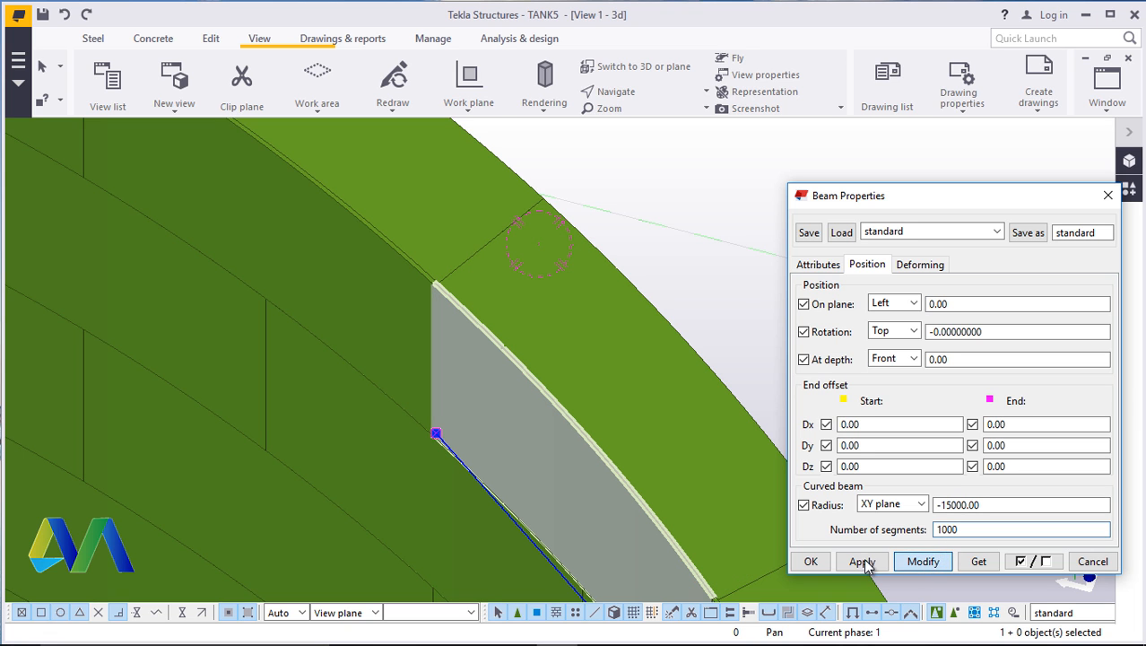
pyautogui.click(817, 561)
# Examine the rim from above along both sides of the tank for further gaps
pyautogui.scroll(-4, 629, 328)
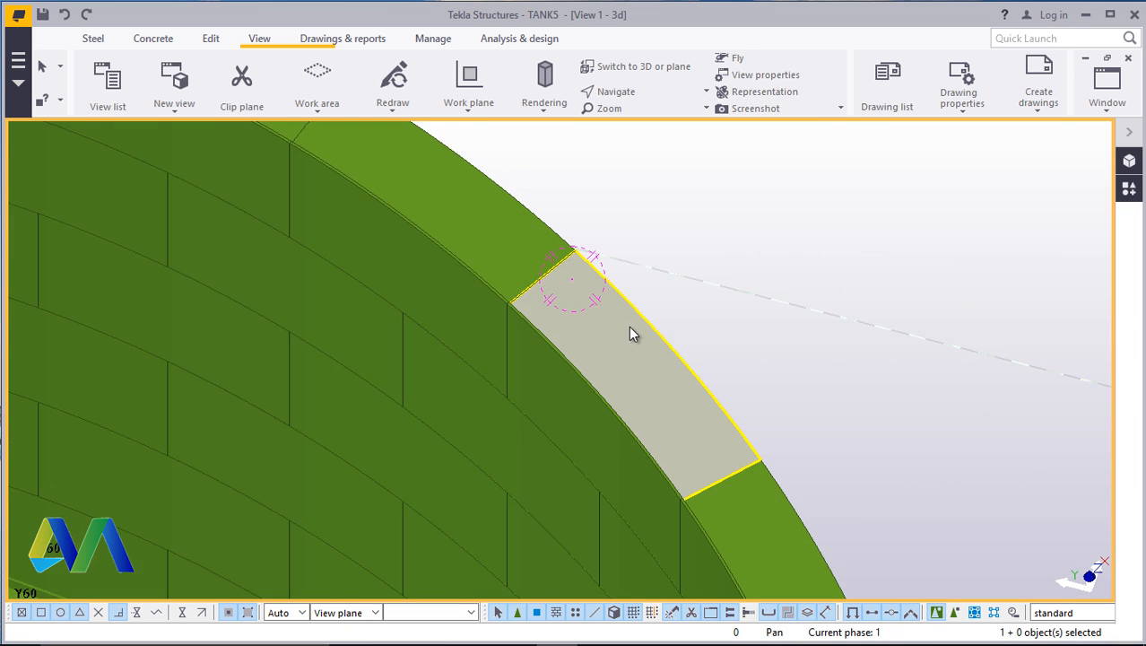
pyautogui.scroll(-4, 713, 390)
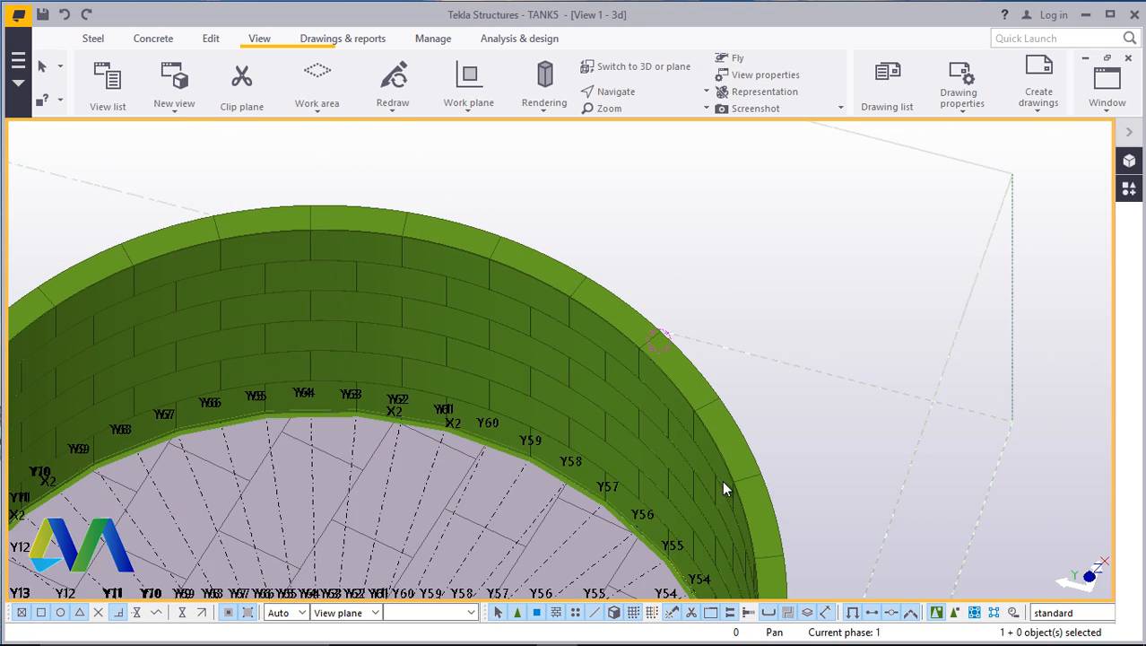
pyautogui.scroll(3, 726, 458)
pyautogui.scroll(-1, 722, 399)
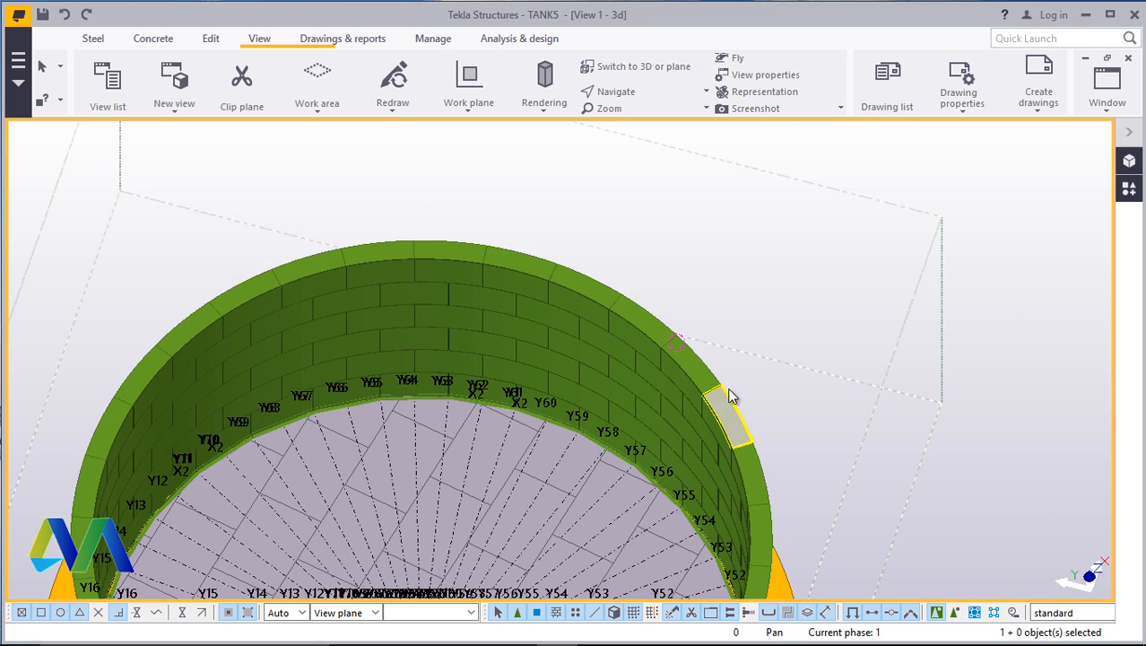
pyautogui.scroll(3, 698, 380)
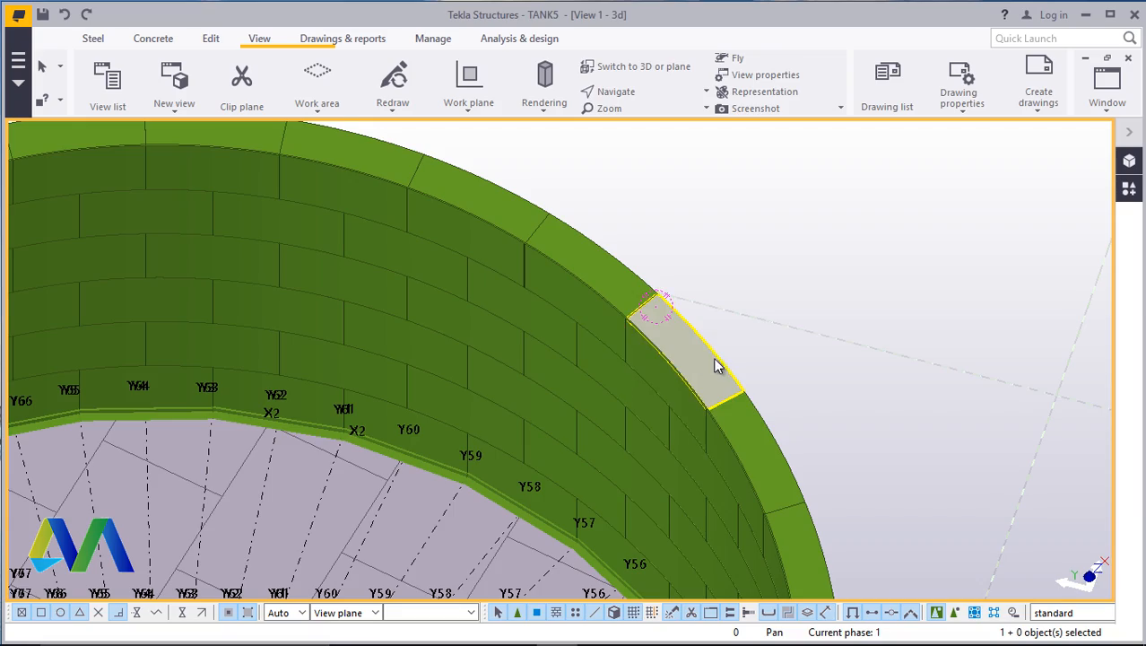
pyautogui.scroll(-3, 722, 348)
pyautogui.scroll(3, 201, 465)
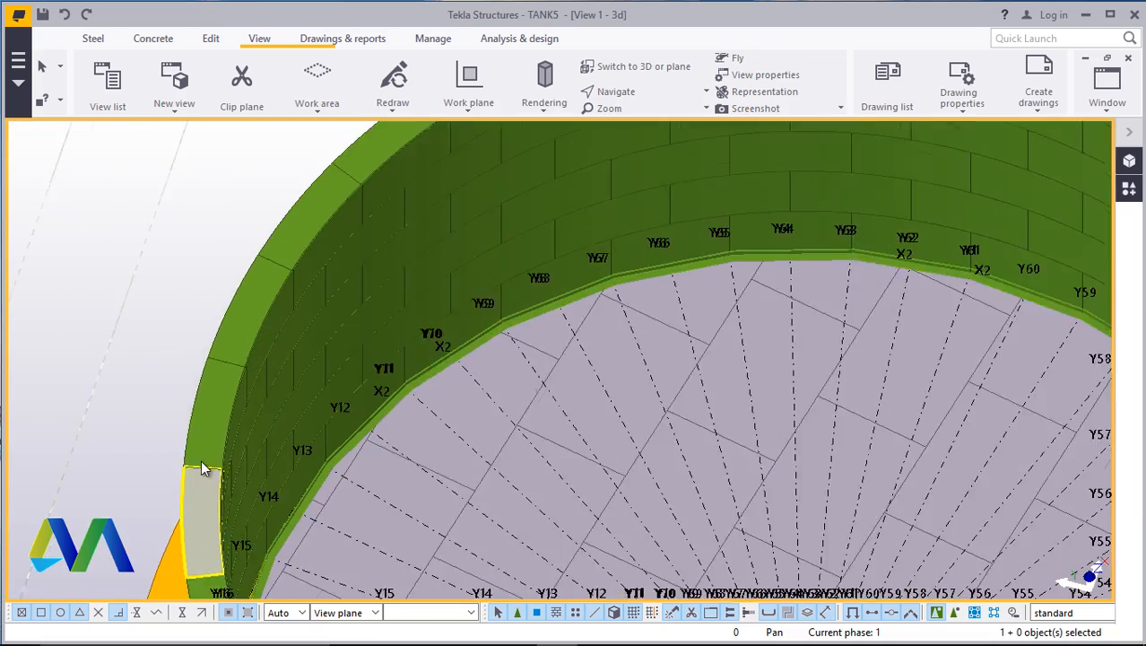
pyautogui.scroll(-1, 288, 244)
pyautogui.scroll(-3, 289, 244)
pyautogui.scroll(5, 297, 480)
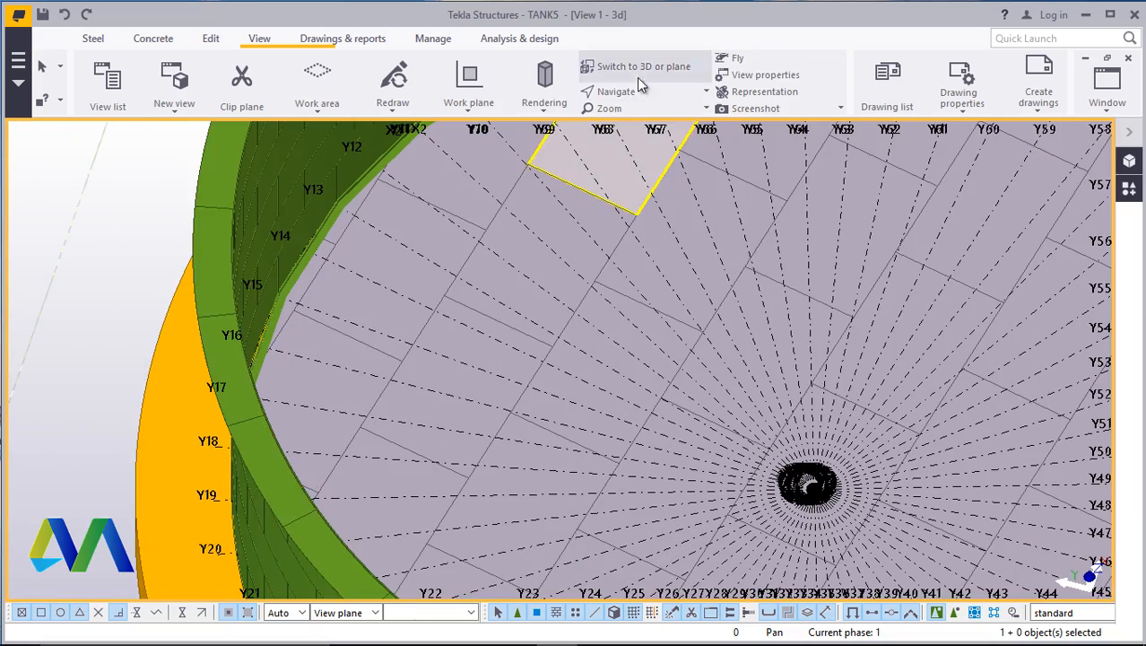
# Orbit to an outside view of the tank and examine the near edge and outer side of the rim
pyautogui.click(643, 92)
pyautogui.click(642, 117)
pyautogui.moveTo(240, 374); pyautogui.dragTo(583, 228)
pyautogui.scroll(5, 594, 257)
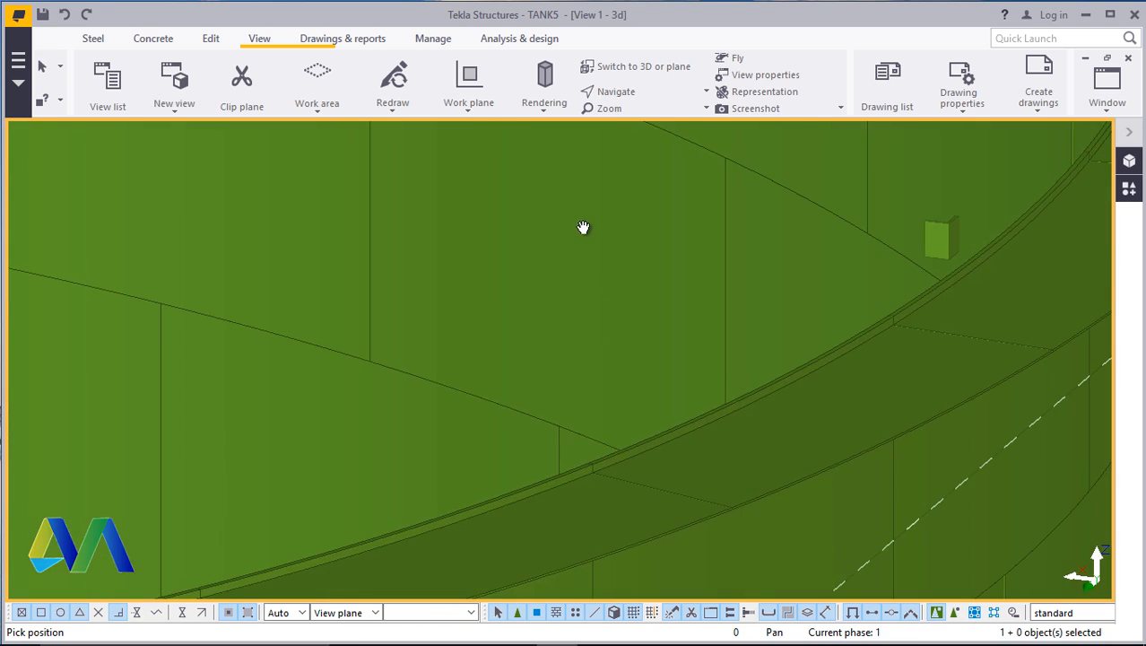
pyautogui.scroll(-2, 703, 368)
pyautogui.scroll(-3, 703, 368)
pyautogui.keyDown('ctrl'); pyautogui.moveTo(721, 373); pyautogui.dragTo(786, 417, button='middle'); pyautogui.keyUp('ctrl')
pyautogui.scroll(-3, 785, 417)
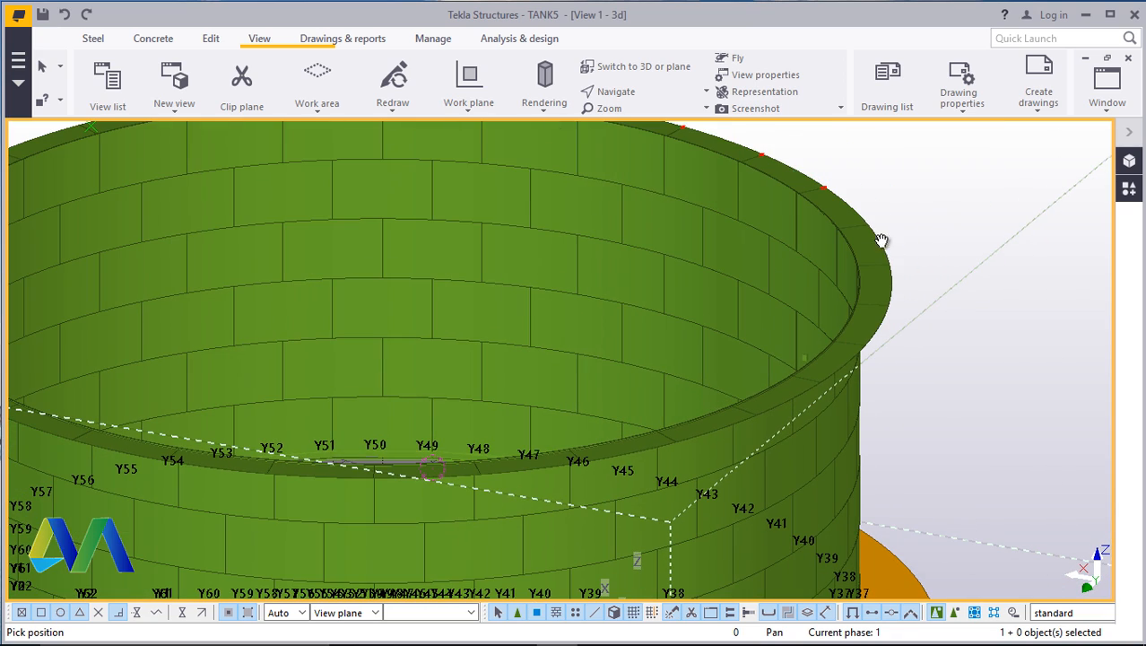
# Set the view point at the outer corner of a rim plate joint near the turquoise bar
pyautogui.click(650, 90)
pyautogui.click(643, 118)
pyautogui.click(824, 197)
pyautogui.moveTo(827, 196); pyautogui.dragTo(818, 172)
pyautogui.scroll(8, 852, 170)
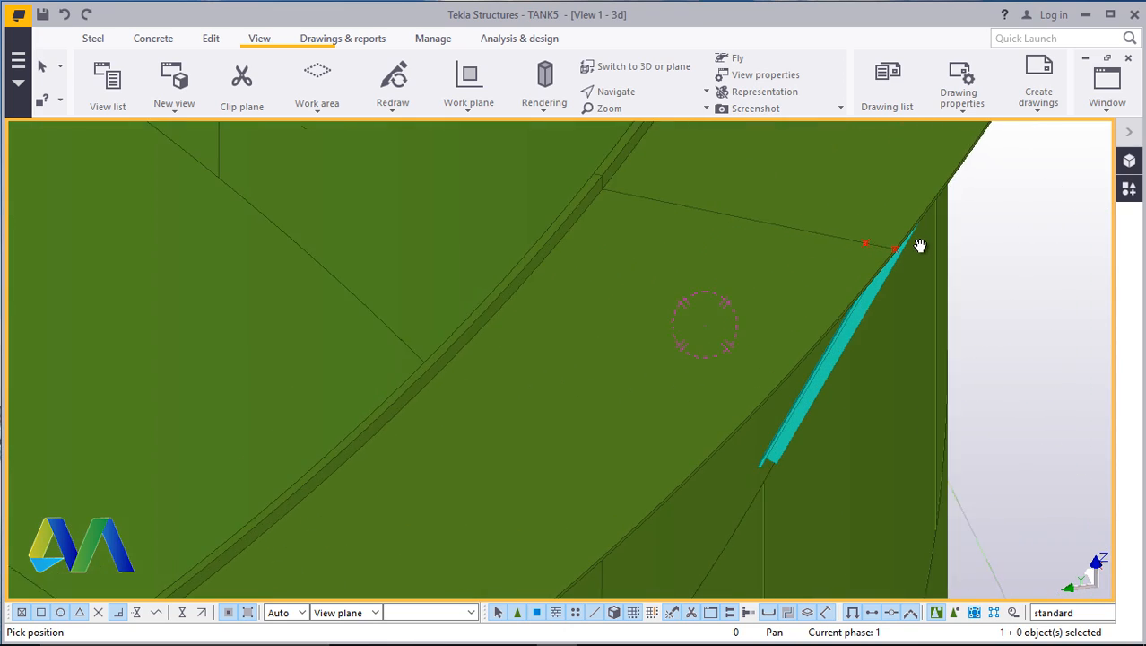
pyautogui.scroll(3, 906, 258)
pyautogui.click(613, 91)
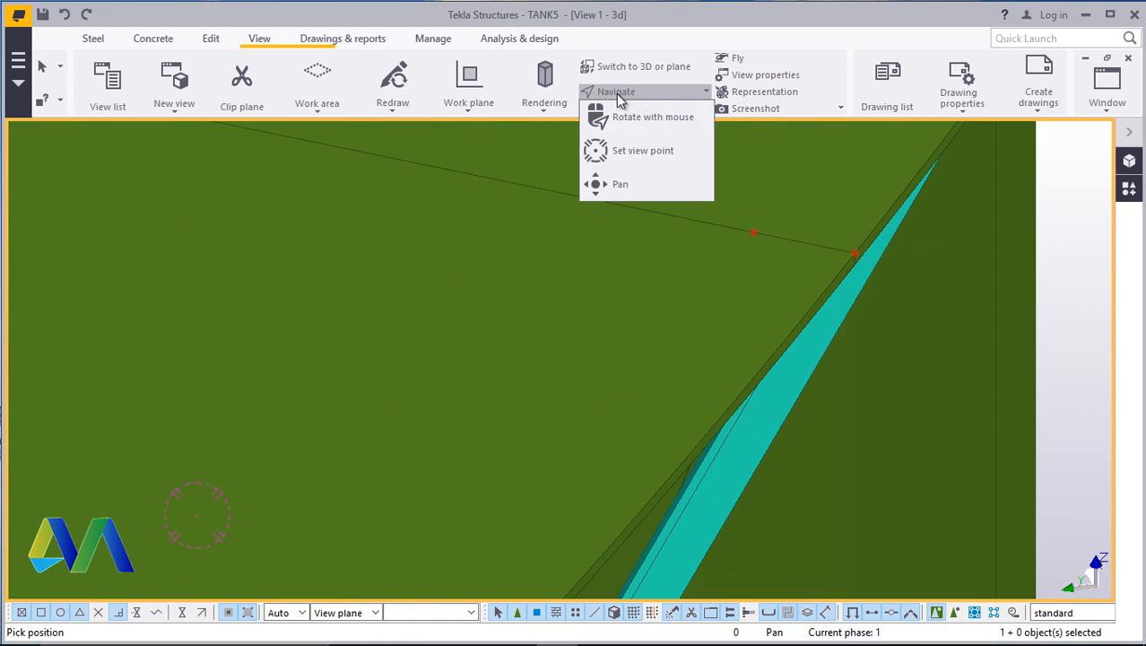
pyautogui.click(665, 150)
pyautogui.click(862, 253)
pyautogui.moveTo(868, 269)
pyautogui.keyDown('ctrl'); pyautogui.mouseDown(button='middle')
pyautogui.moveTo(843, 205)
pyautogui.moveTo(864, 267)
pyautogui.mouseUp(button='middle'); pyautogui.keyUp('ctrl')
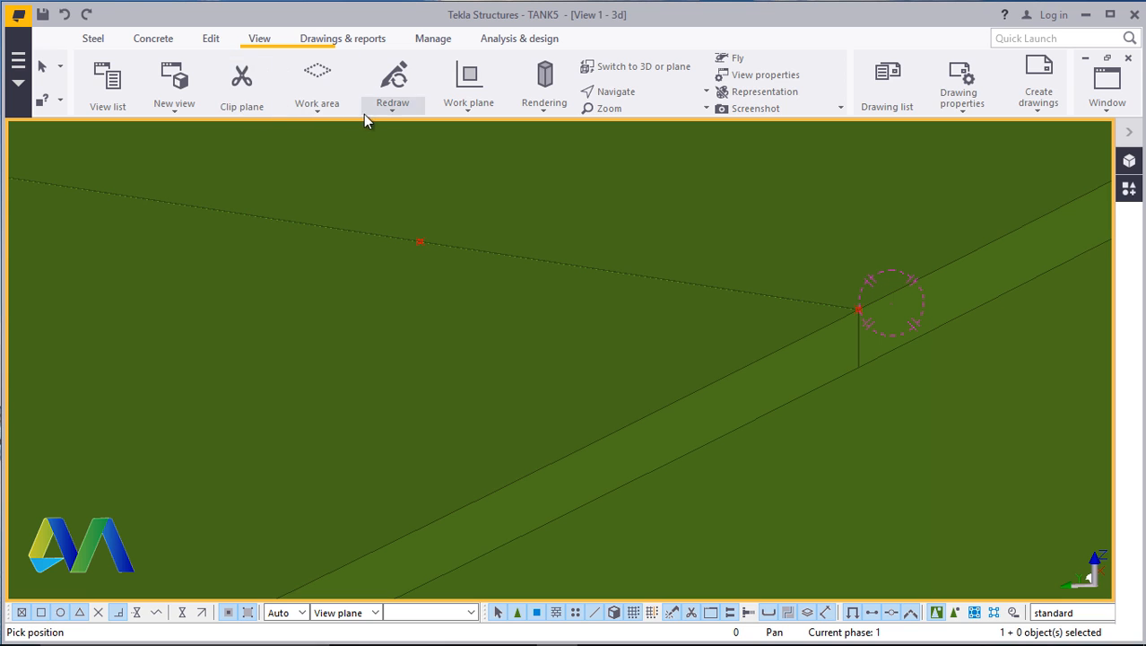
# Add a point at the outer corner of the rim plate joint and another 100 mm inward along the joint line
pyautogui.click(209, 48)
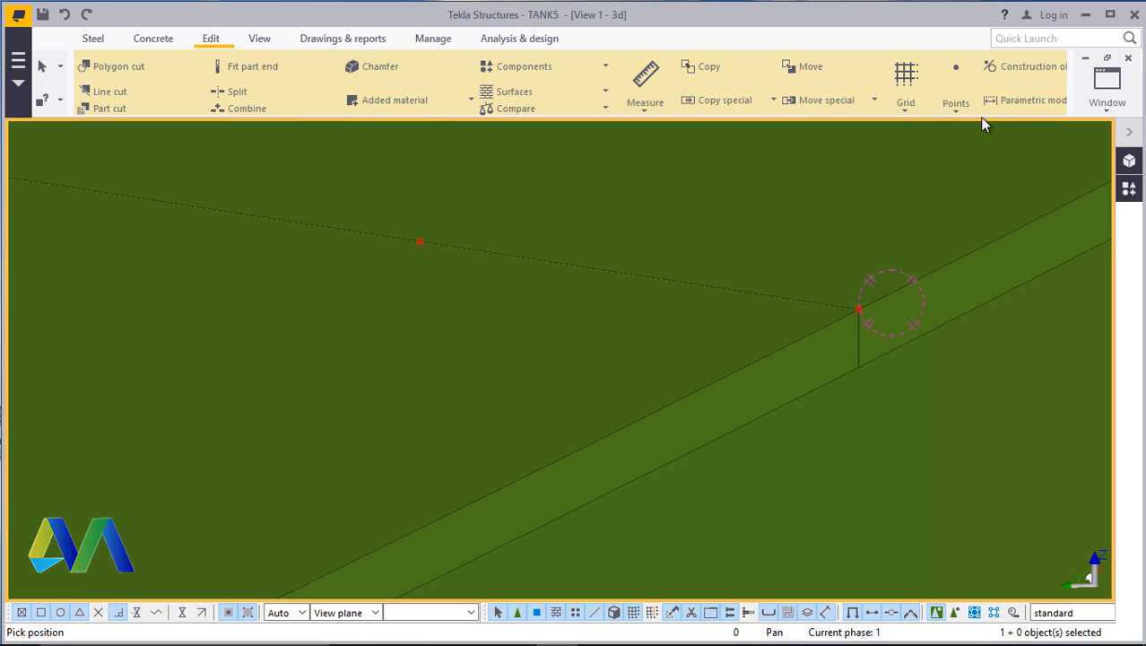
pyautogui.click(960, 112)
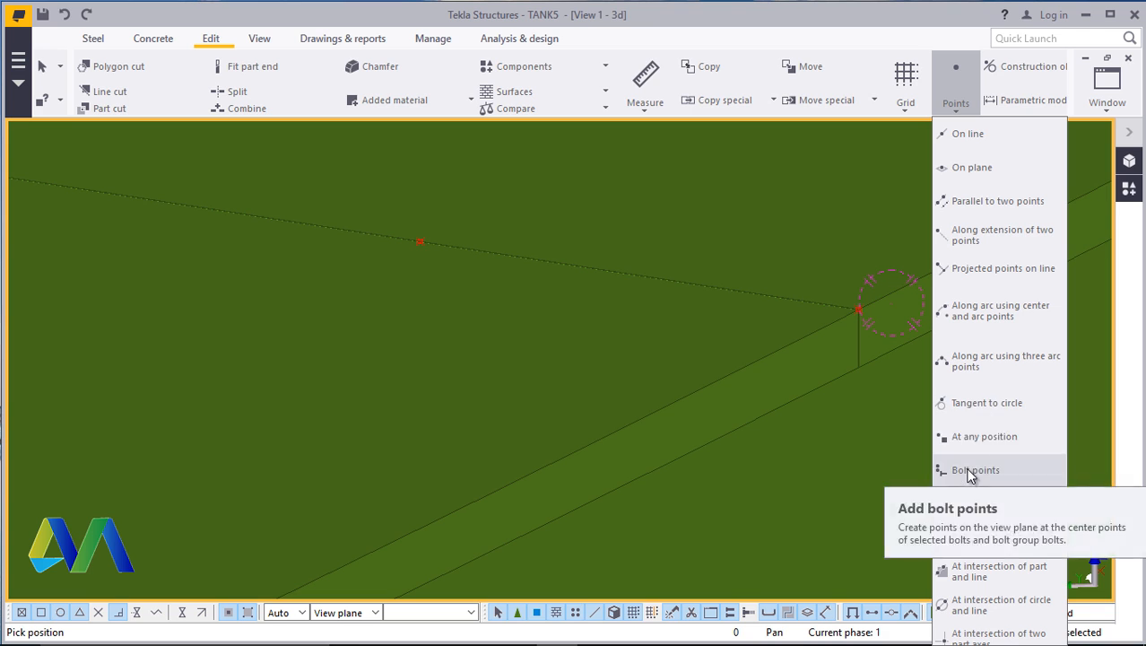
pyautogui.click(950, 438)
pyautogui.scroll(3, 853, 303)
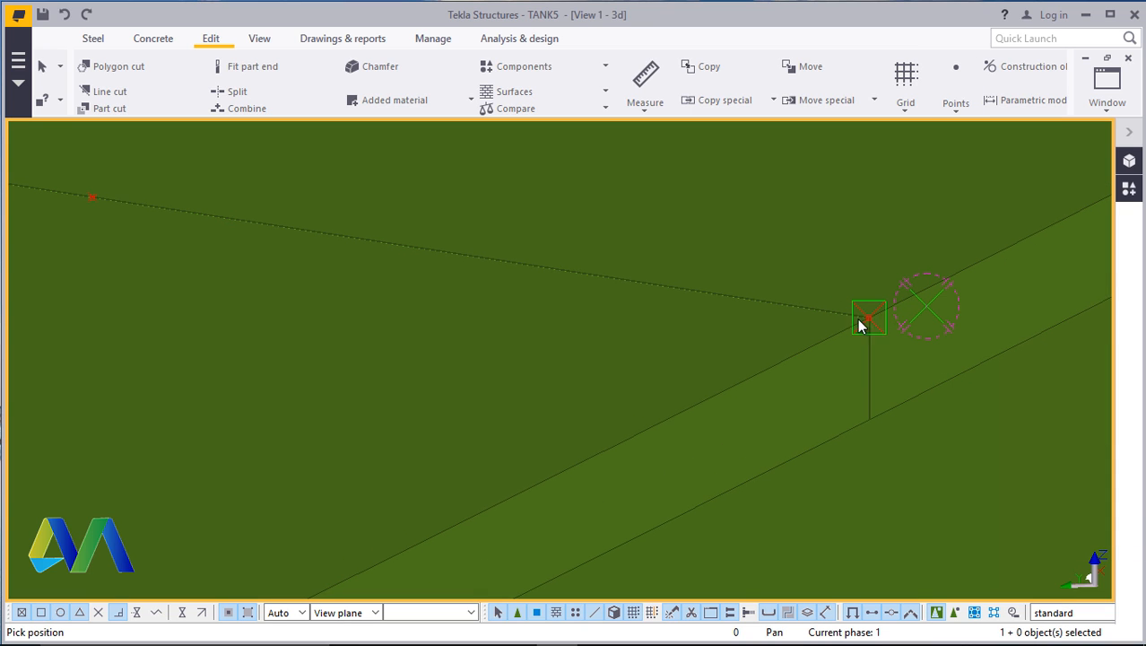
pyautogui.click(859, 325)
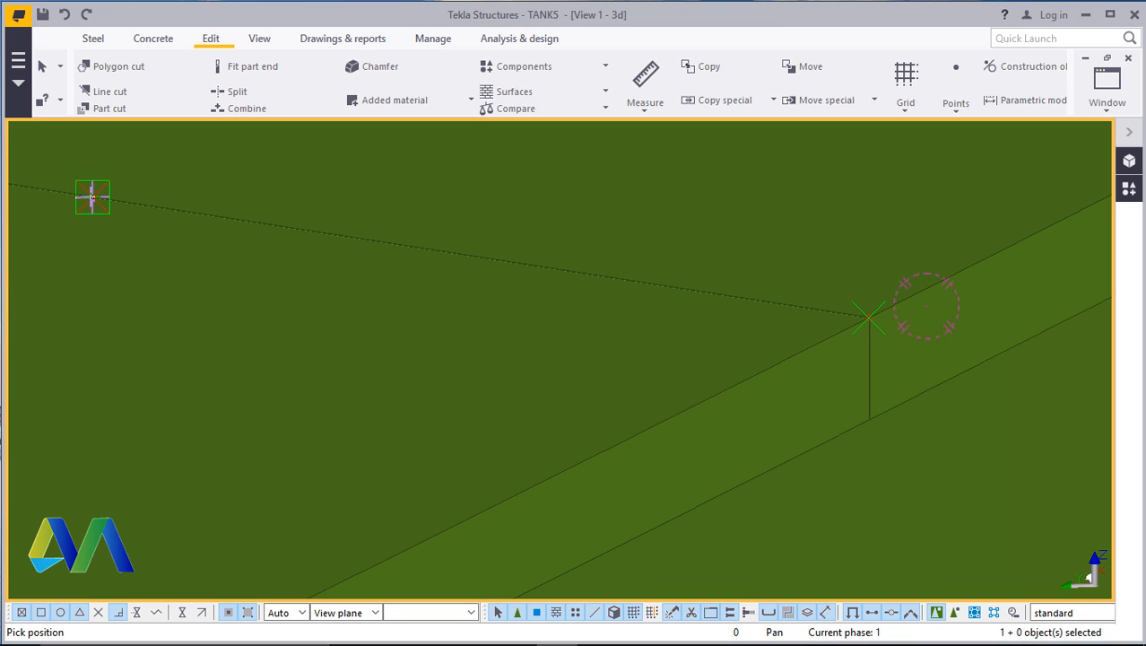
pyautogui.write('100')
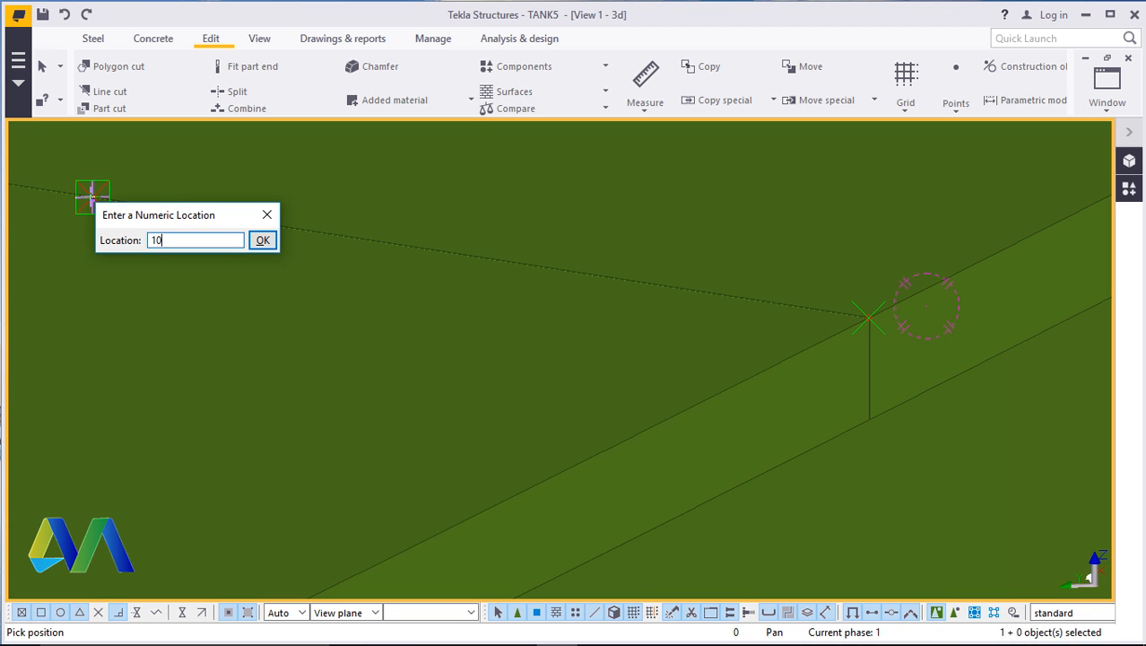
pyautogui.click(263, 240)
# End point placement and examine the marked joint corners and neighbouring plates along the rim's outer edge
pyautogui.scroll(-4, 499, 328)
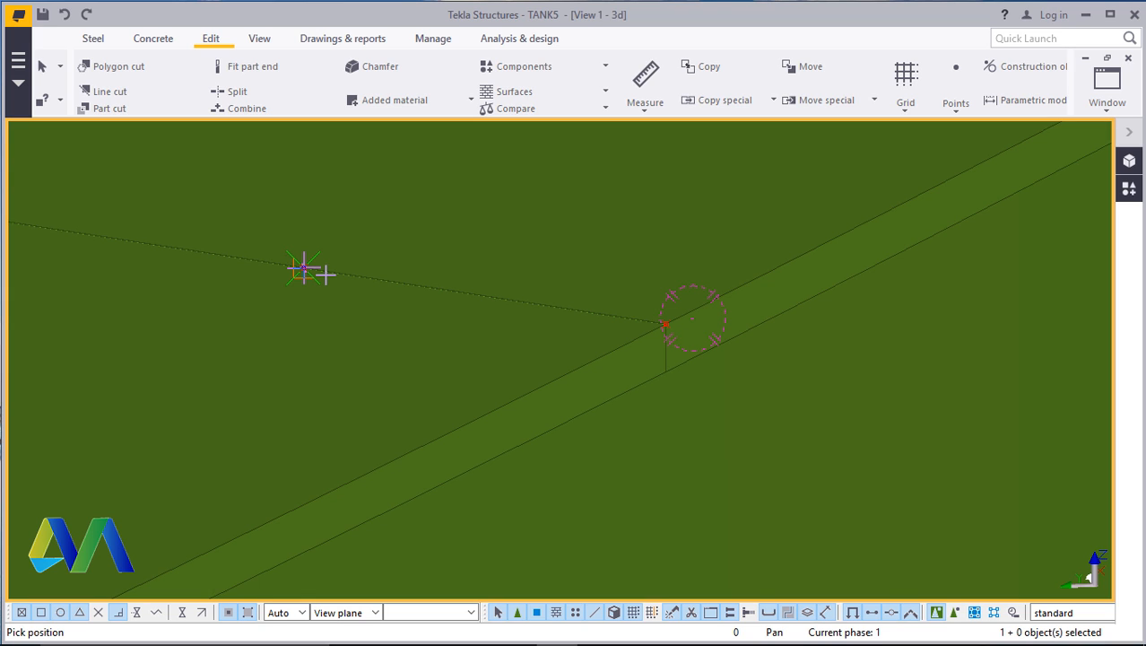
pyautogui.scroll(-6, 496, 422)
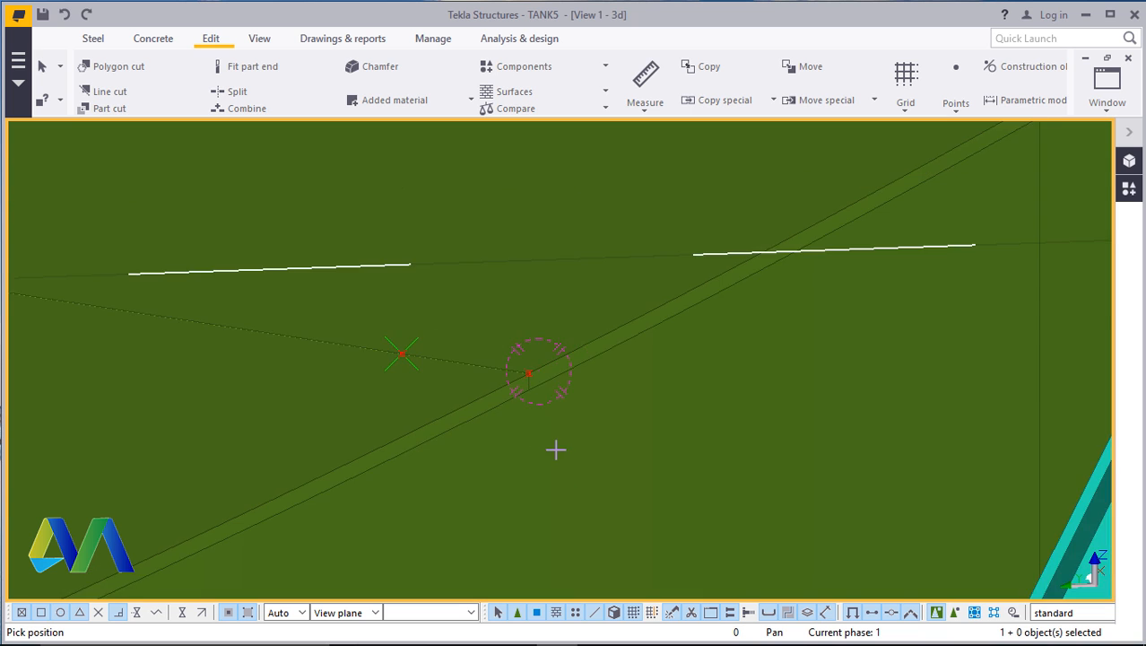
pyautogui.scroll(-5, 563, 451)
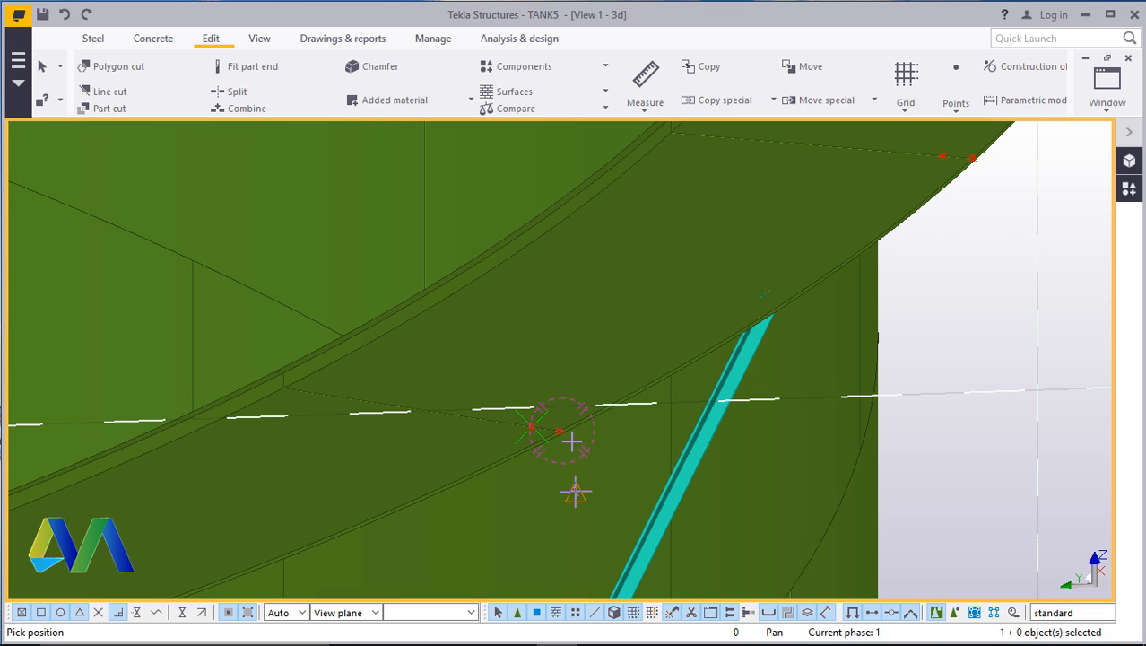
pyautogui.scroll(6, 910, 192)
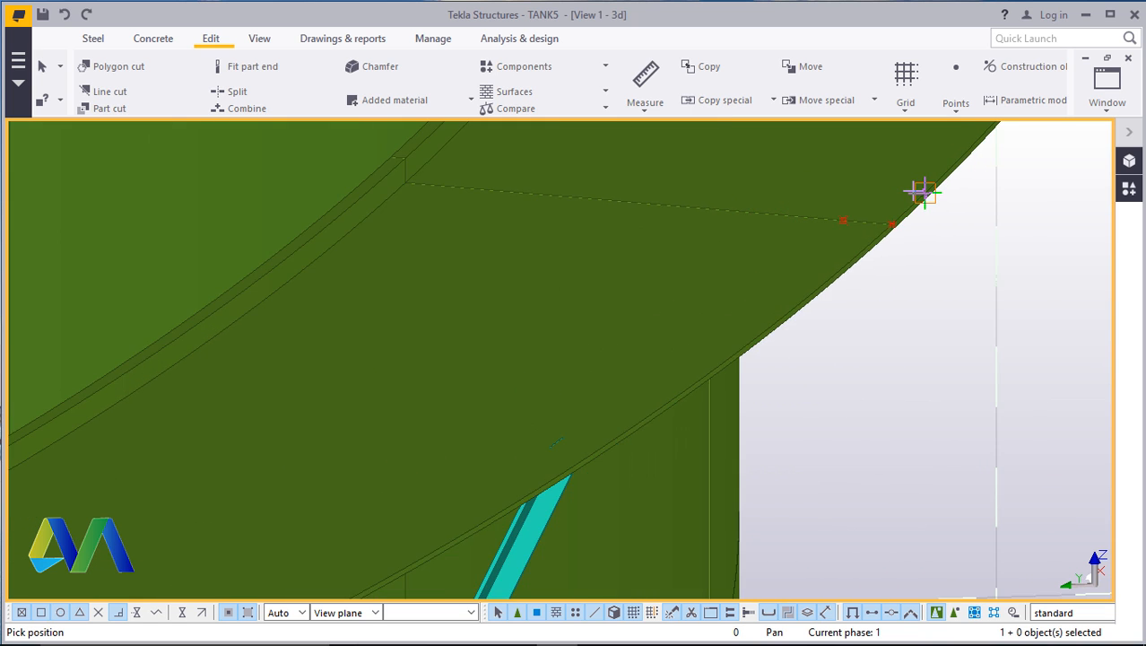
pyautogui.scroll(3, 861, 224)
pyautogui.scroll(-4, 888, 239)
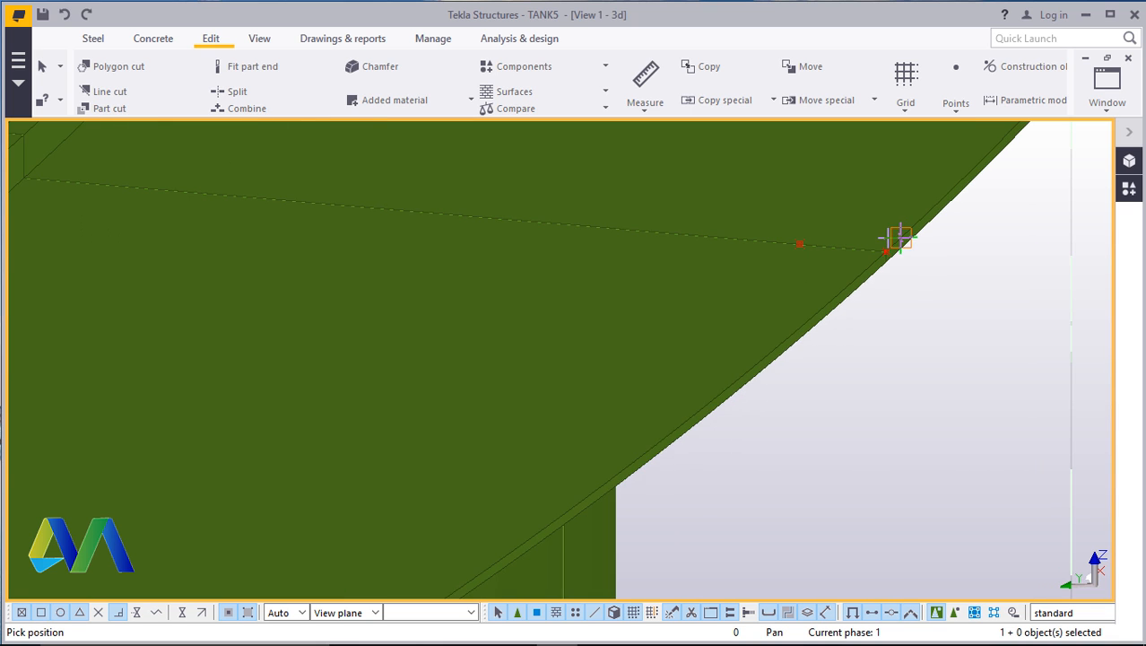
pyautogui.scroll(-2, 887, 239)
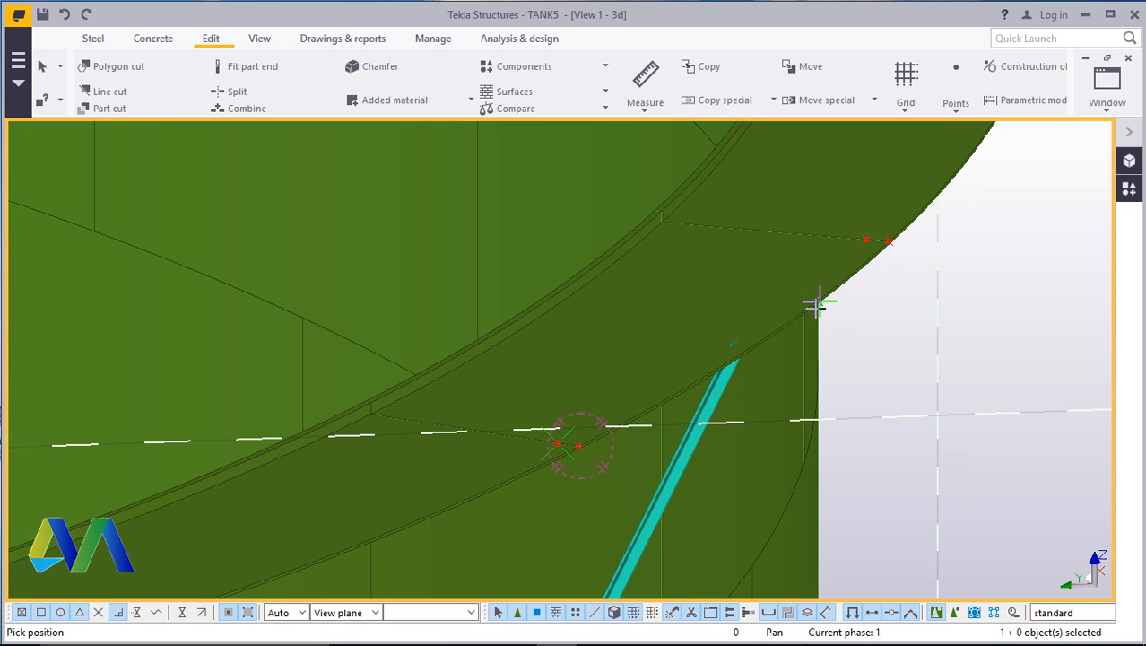
pyautogui.scroll(2, 767, 360)
pyautogui.scroll(-1, 942, 309)
pyautogui.rightClick(944, 309)
pyautogui.click(951, 314)
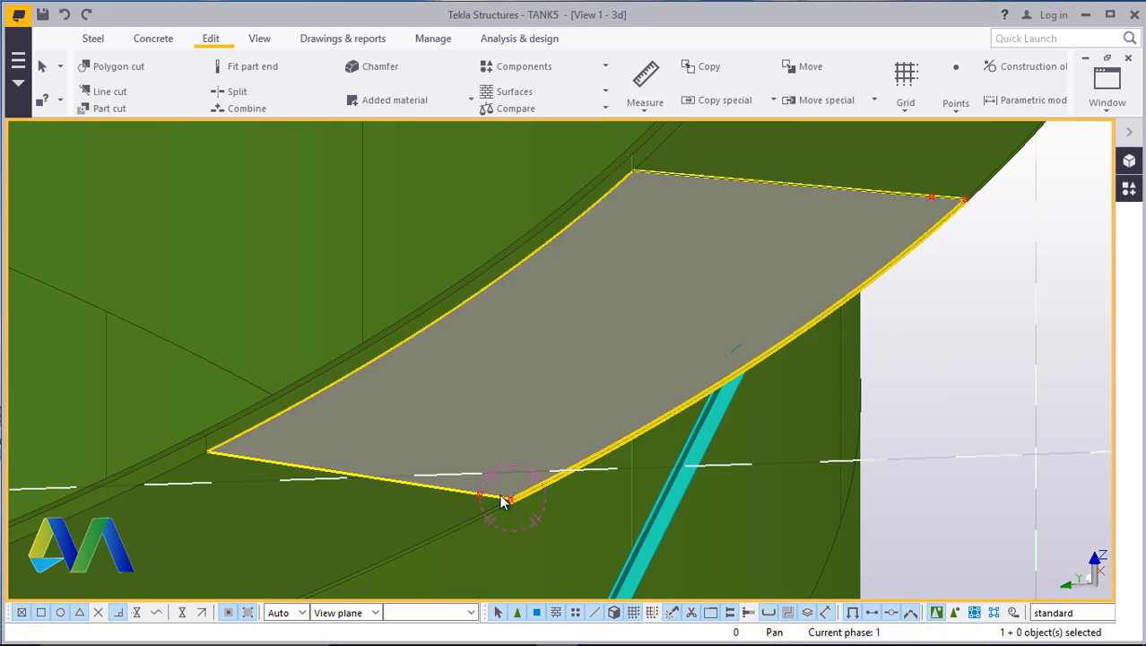
pyautogui.scroll(5, 504, 500)
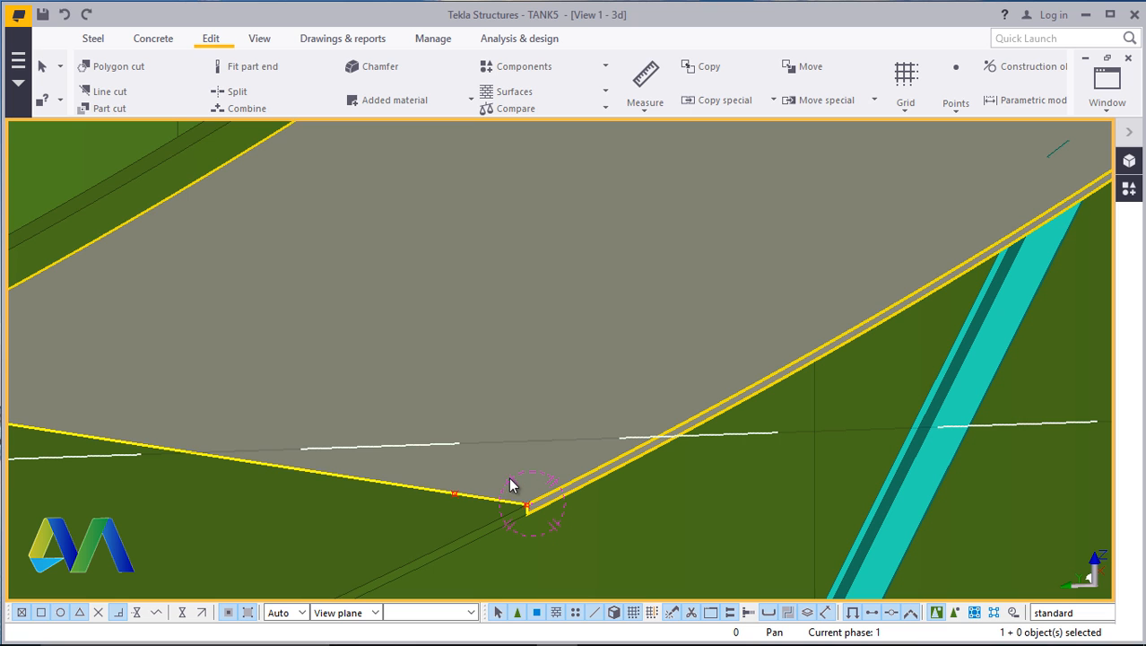
pyautogui.scroll(-4, 536, 465)
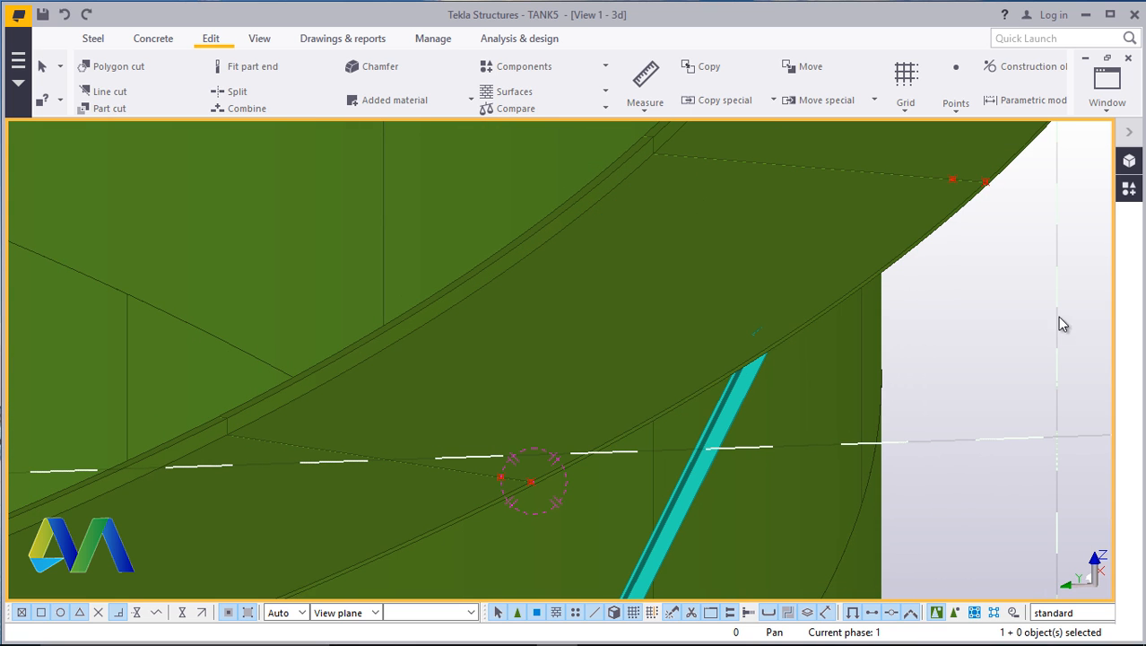
pyautogui.scroll(5, 539, 466)
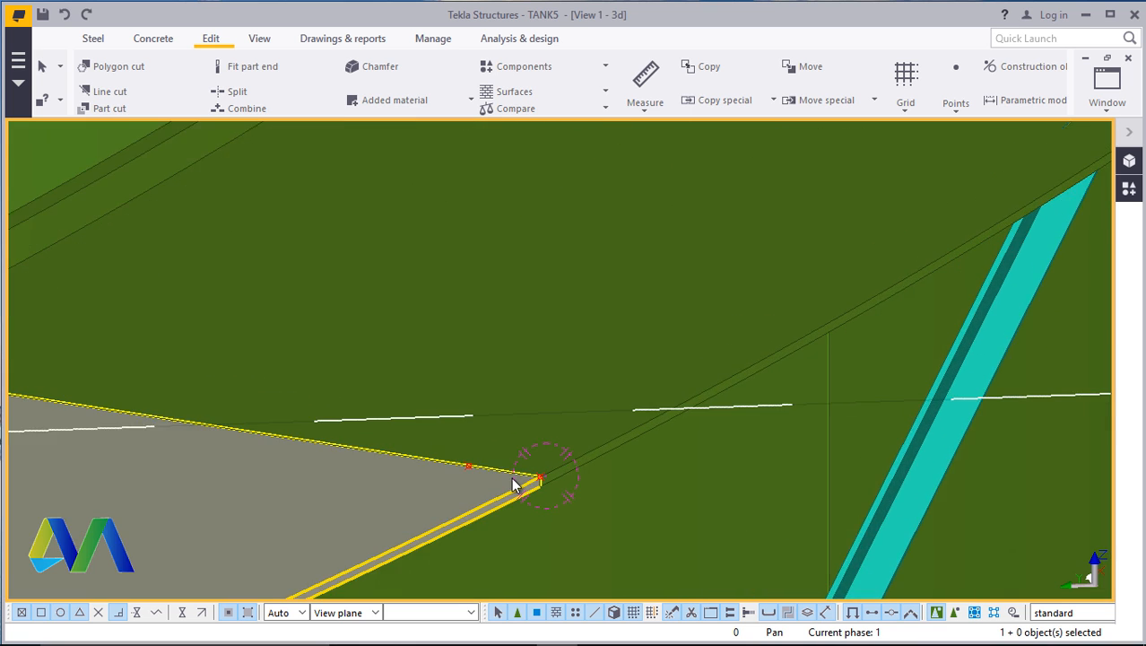
pyautogui.scroll(2, 513, 481)
pyautogui.scroll(-5, 535, 466)
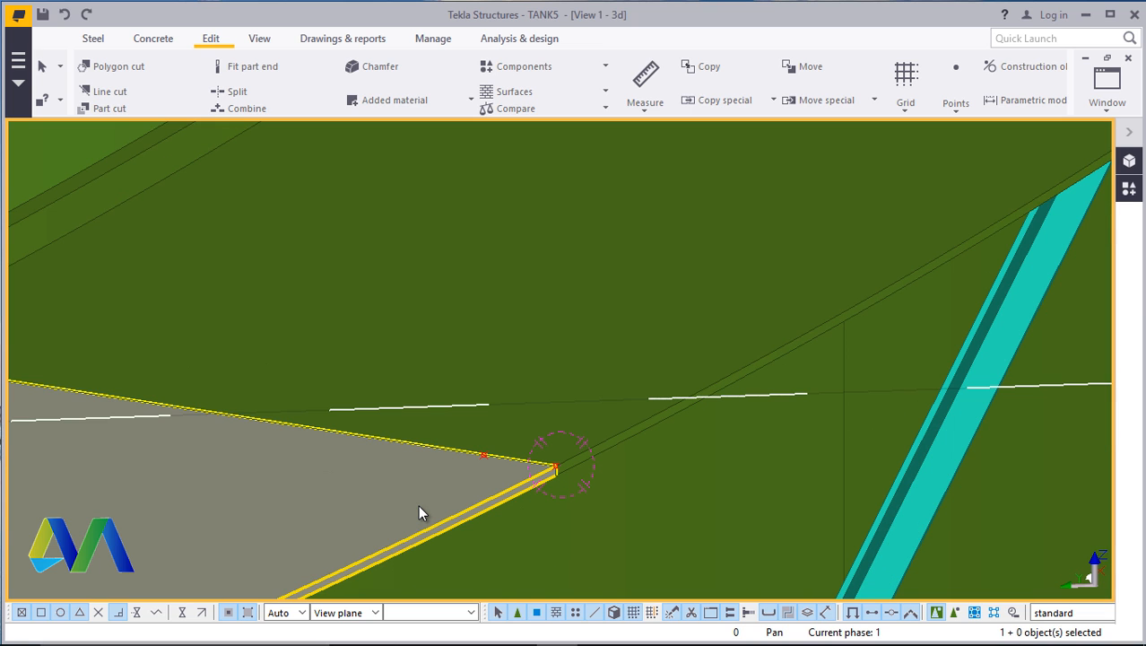
pyautogui.moveTo(601, 480); pyautogui.dragTo(706, 423, button='middle')
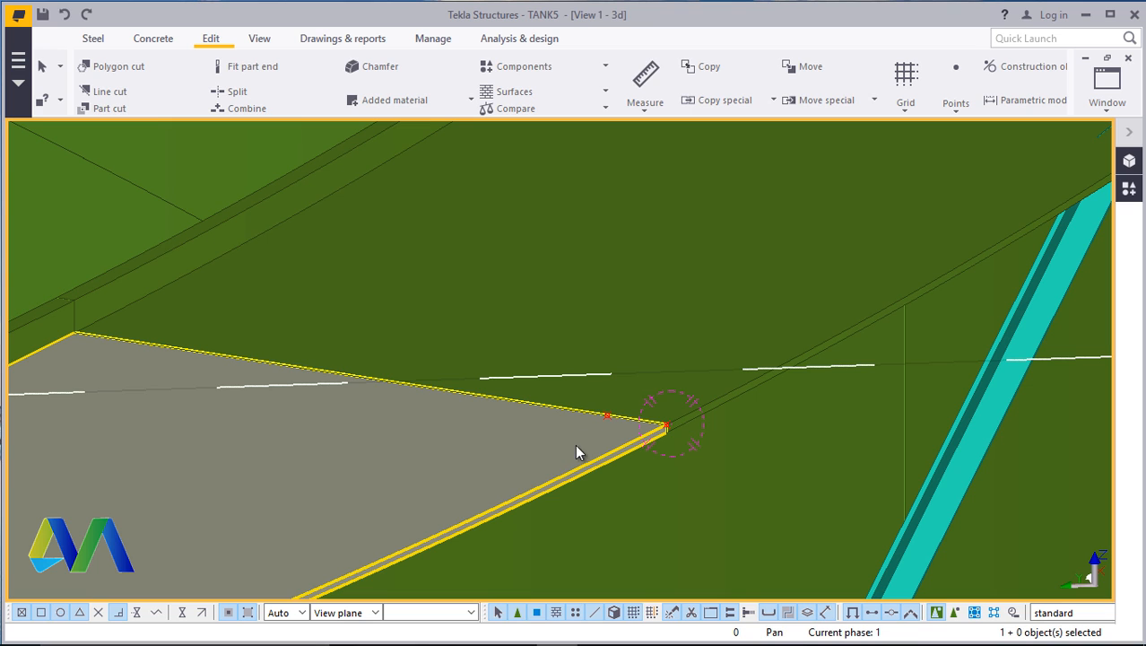
# Try to remove the rim plate beside the marked joint, and undo the removal
pyautogui.rightClick(518, 458)
pyautogui.click(579, 177)
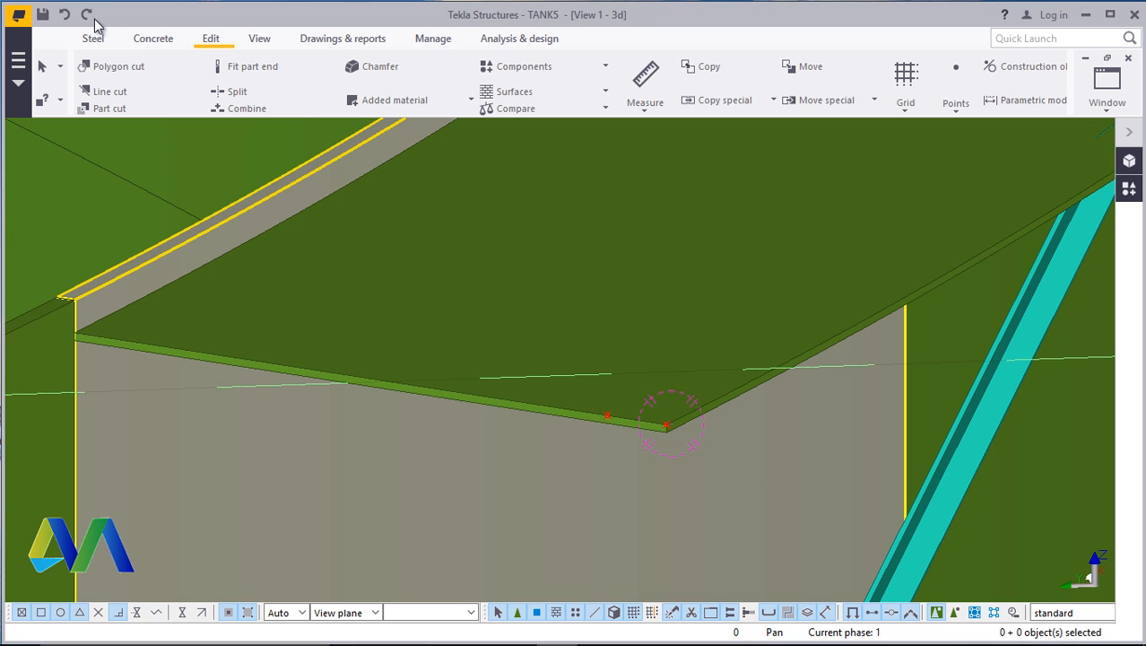
pyautogui.click(64, 14)
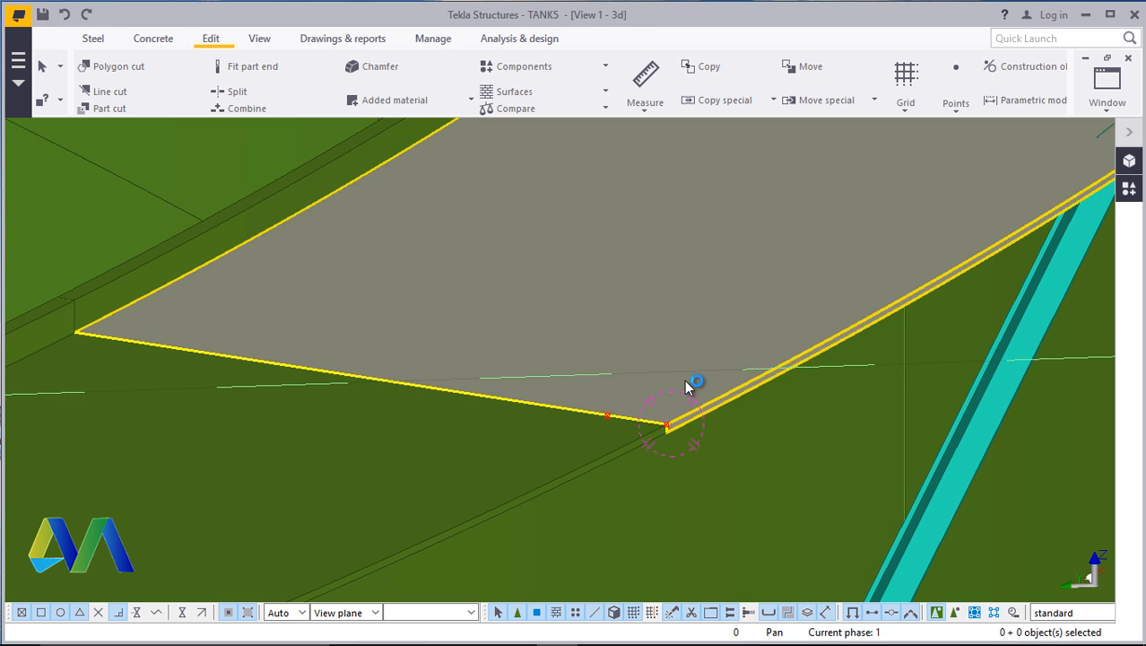
# Create a vertical steel beam running 800 mm upward from the lower outer corner of the rim plate joint
pyautogui.scroll(4, 685, 380)
pyautogui.scroll(1, 692, 426)
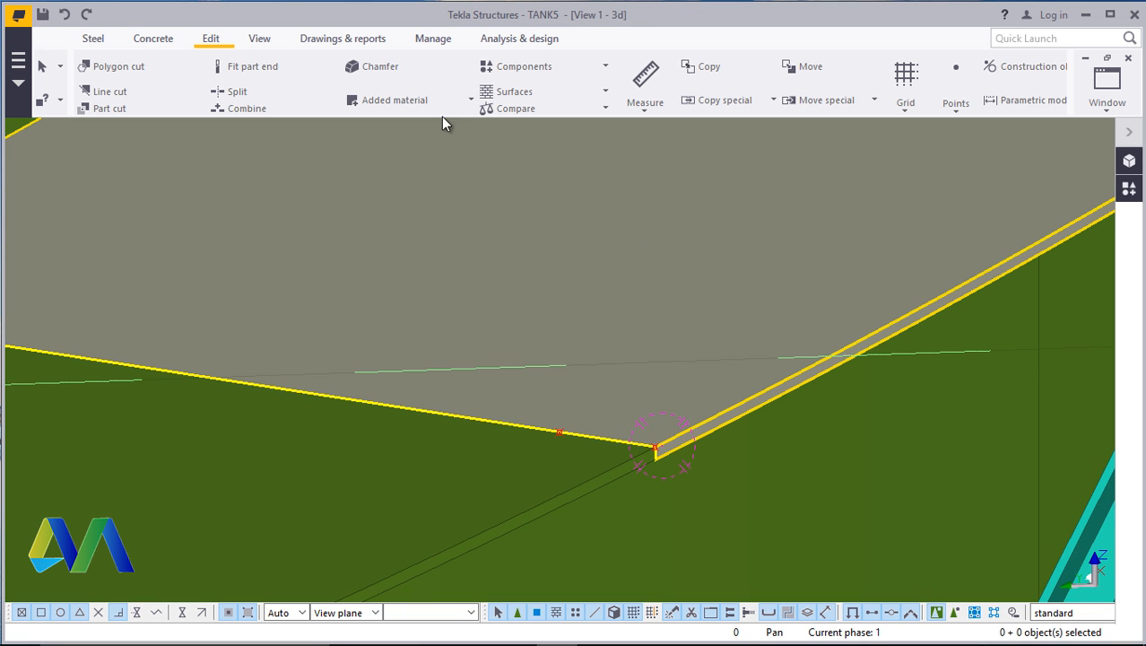
pyautogui.click(89, 39)
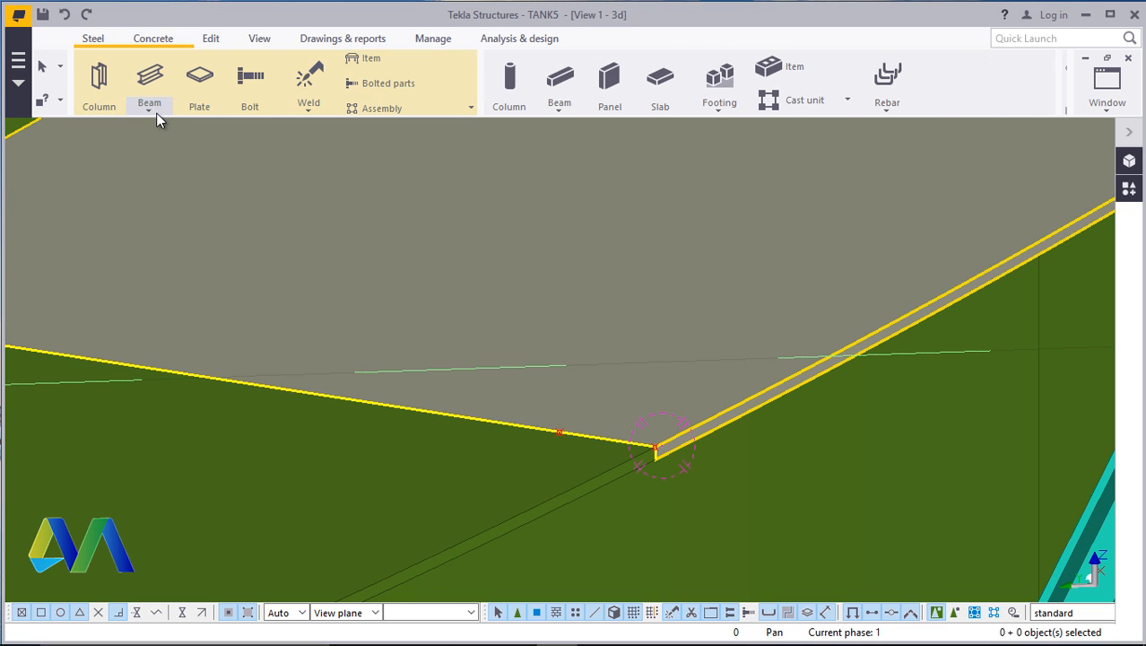
pyautogui.click(156, 114)
pyautogui.click(166, 138)
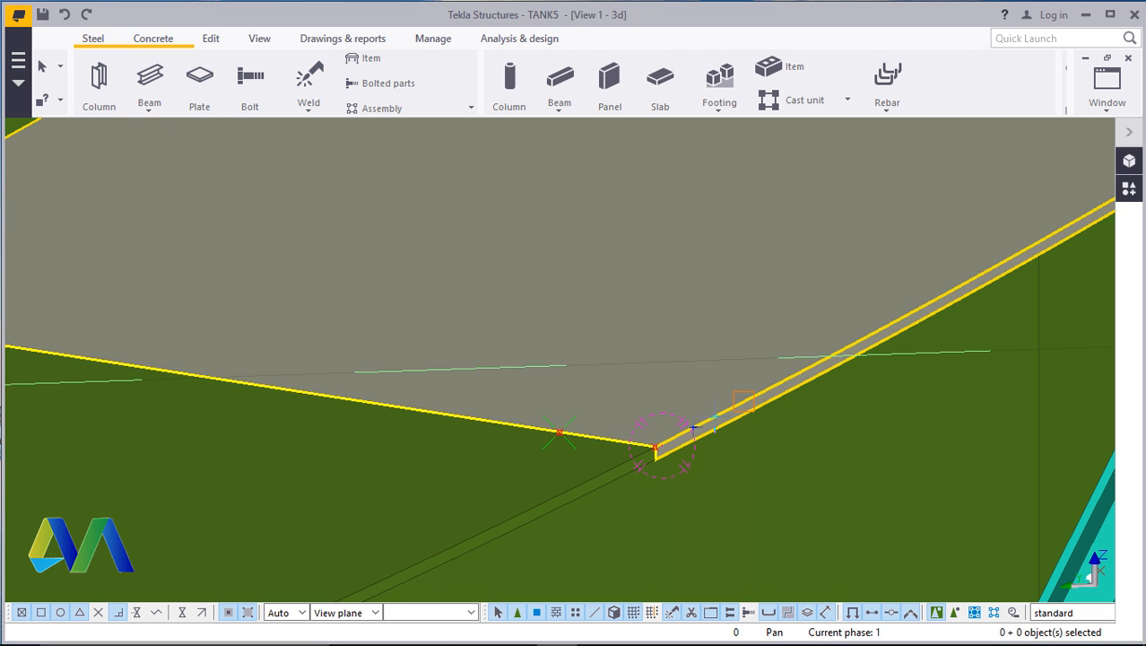
pyautogui.scroll(5, 664, 453)
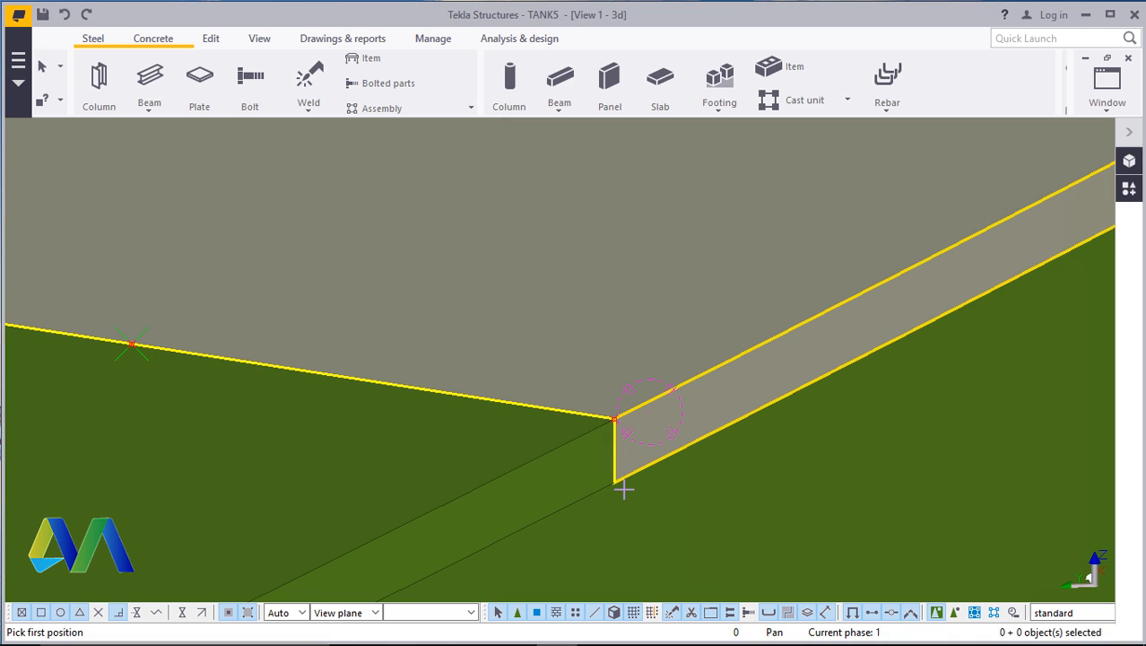
pyautogui.click(615, 482)
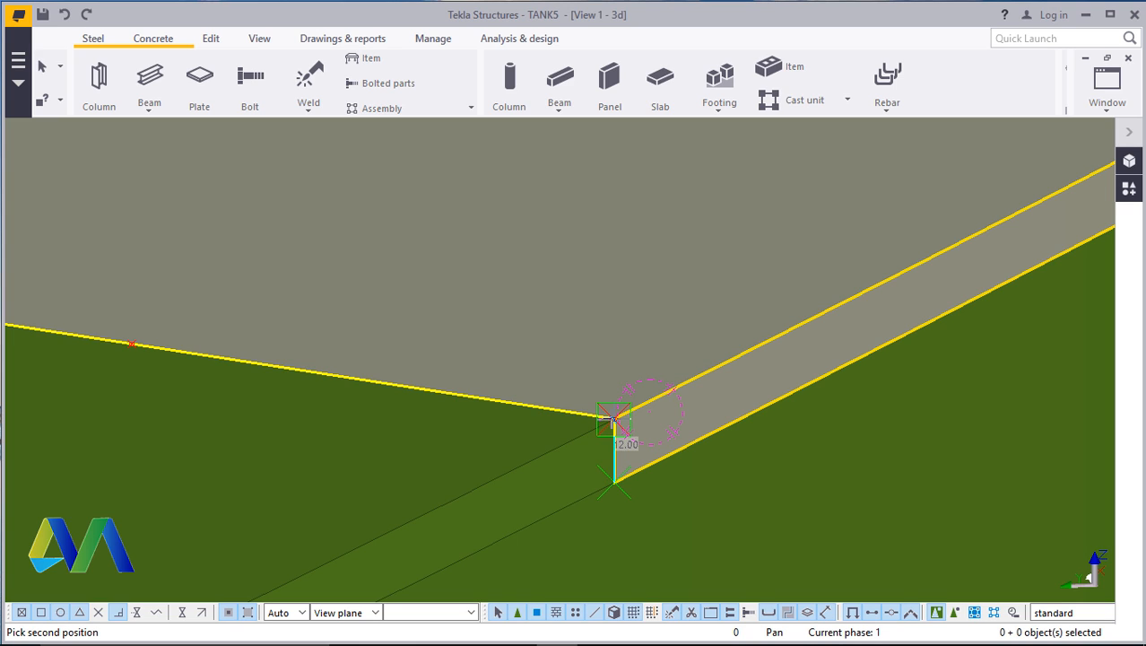
pyautogui.write('800')
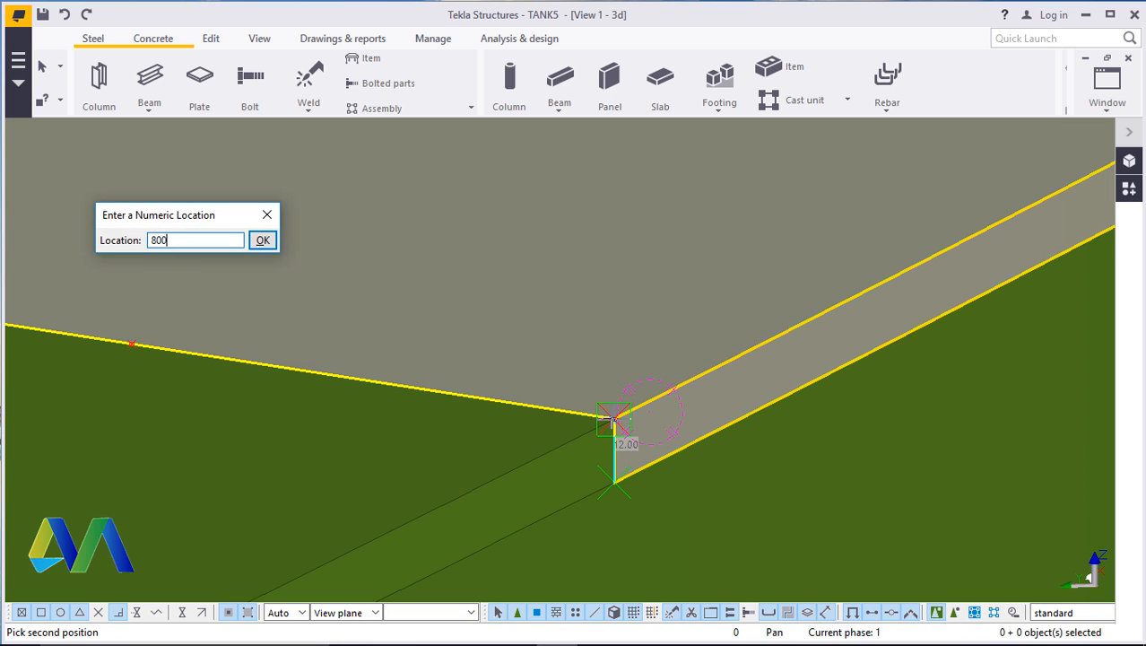
pyautogui.press('Return')
pyautogui.keyDown('ctrl'); pyautogui.moveTo(691, 412); pyautogui.dragTo(695, 276, button='middle'); pyautogui.keyUp('ctrl')
pyautogui.rightClick(695, 275)
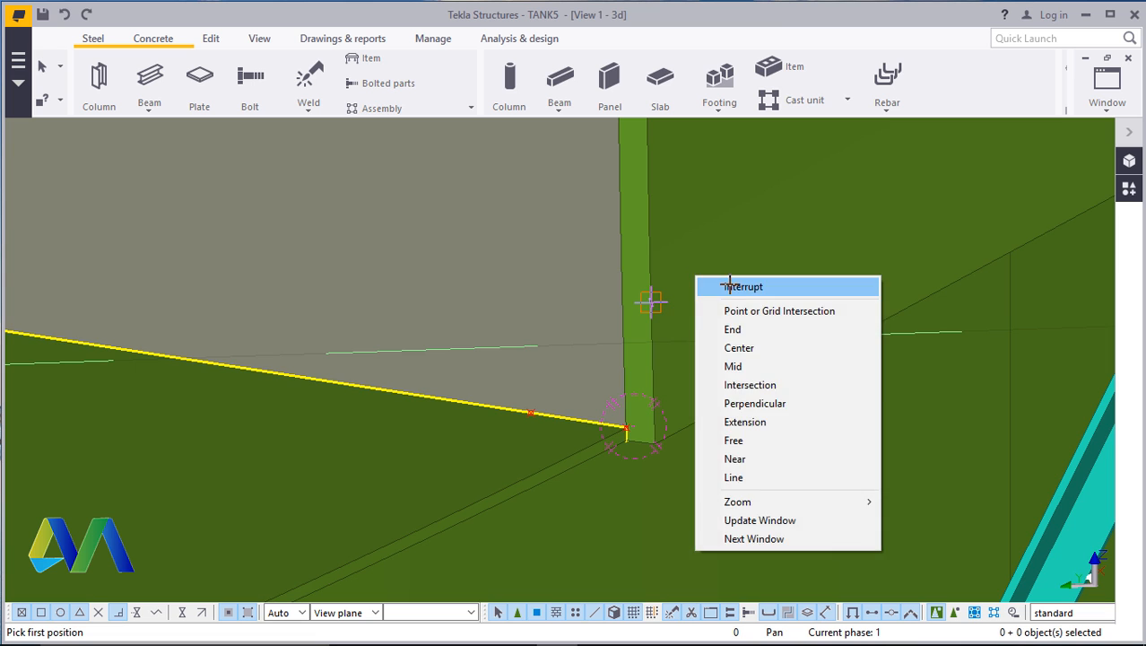
pyautogui.click(729, 286)
# Change the vertical beam's profile at the rim joint to the nominal bore handrail section HRAIL-NB40
pyautogui.scroll(-5, 622, 425)
pyautogui.scroll(-2, 599, 422)
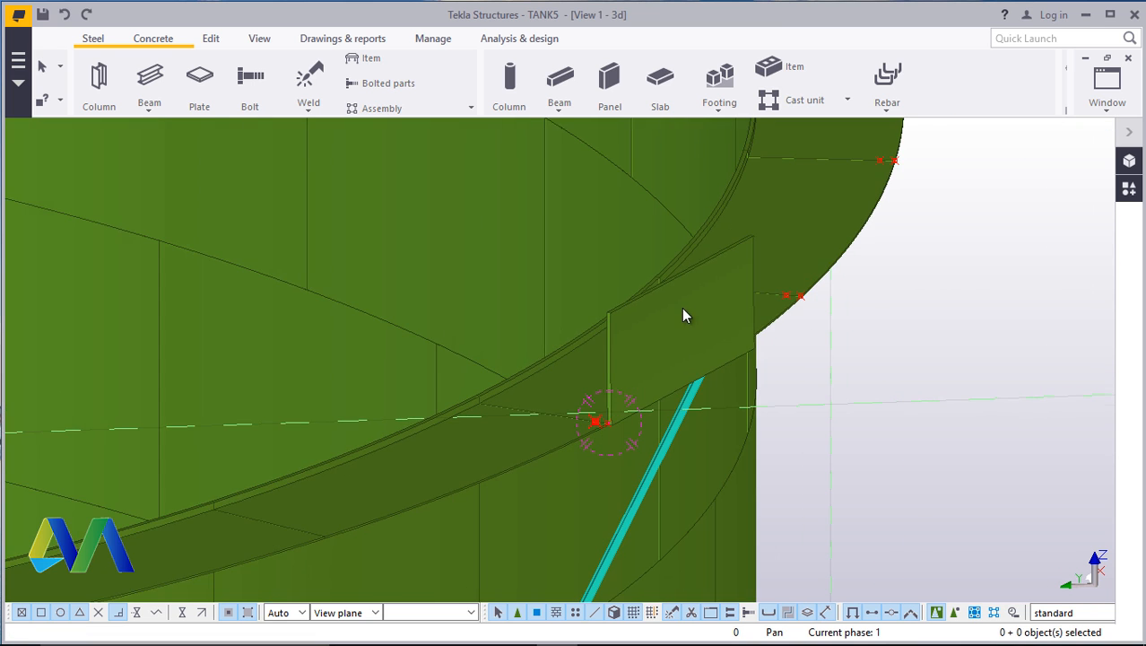
pyautogui.scroll(3, 683, 307)
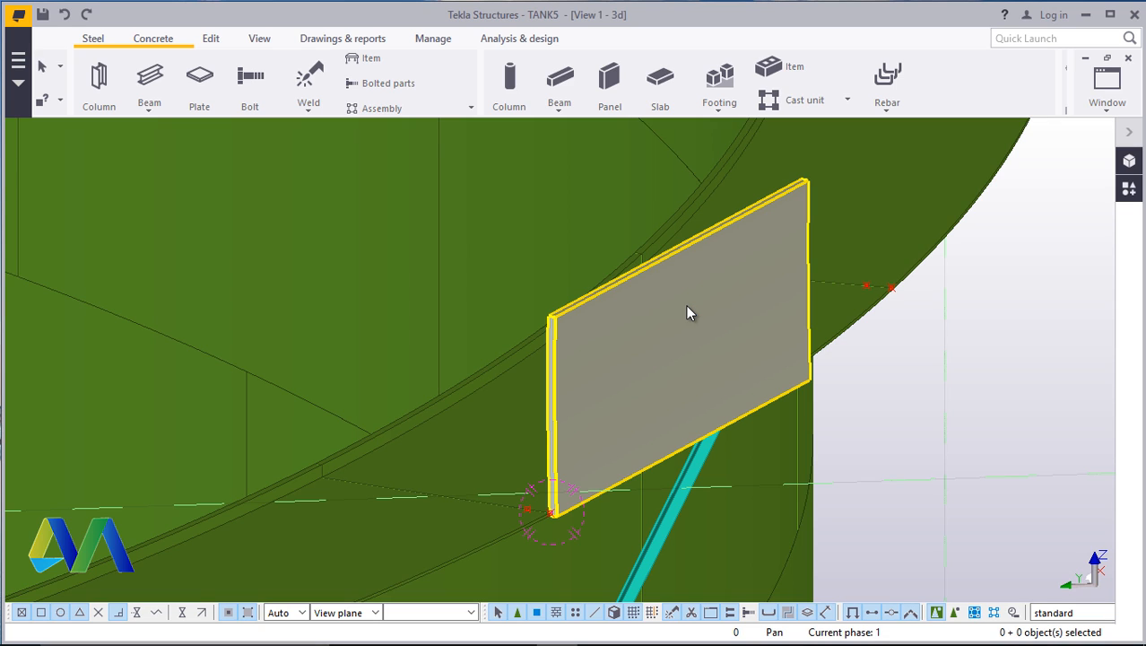
pyautogui.click(689, 310)
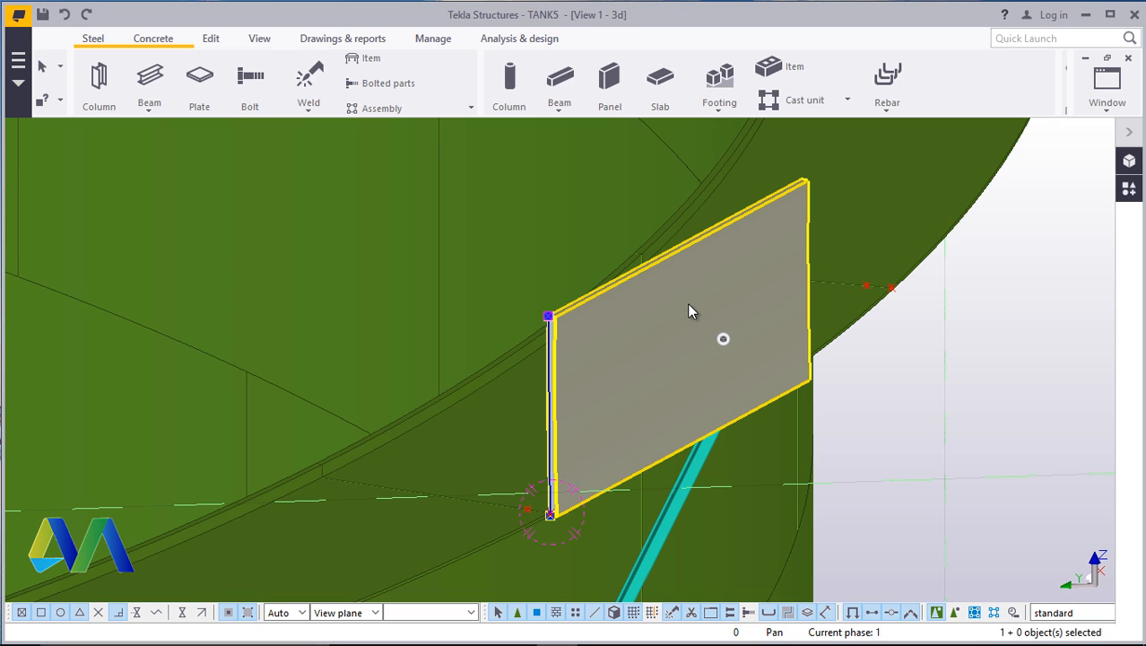
pyautogui.doubleClick(730, 277)
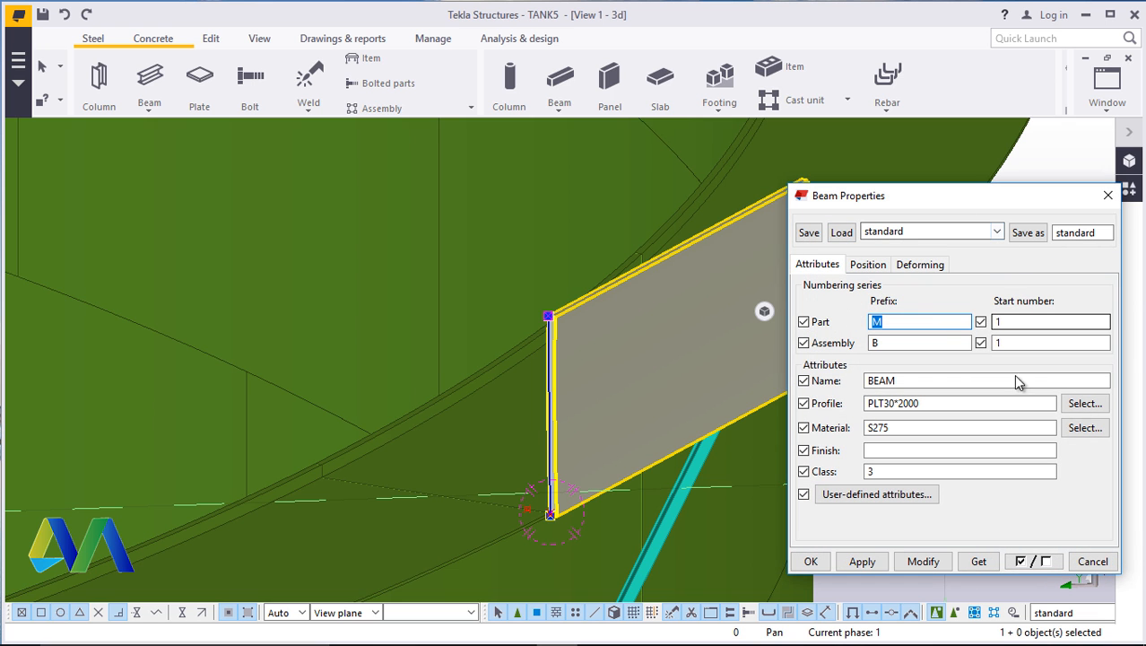
pyautogui.click(1085, 402)
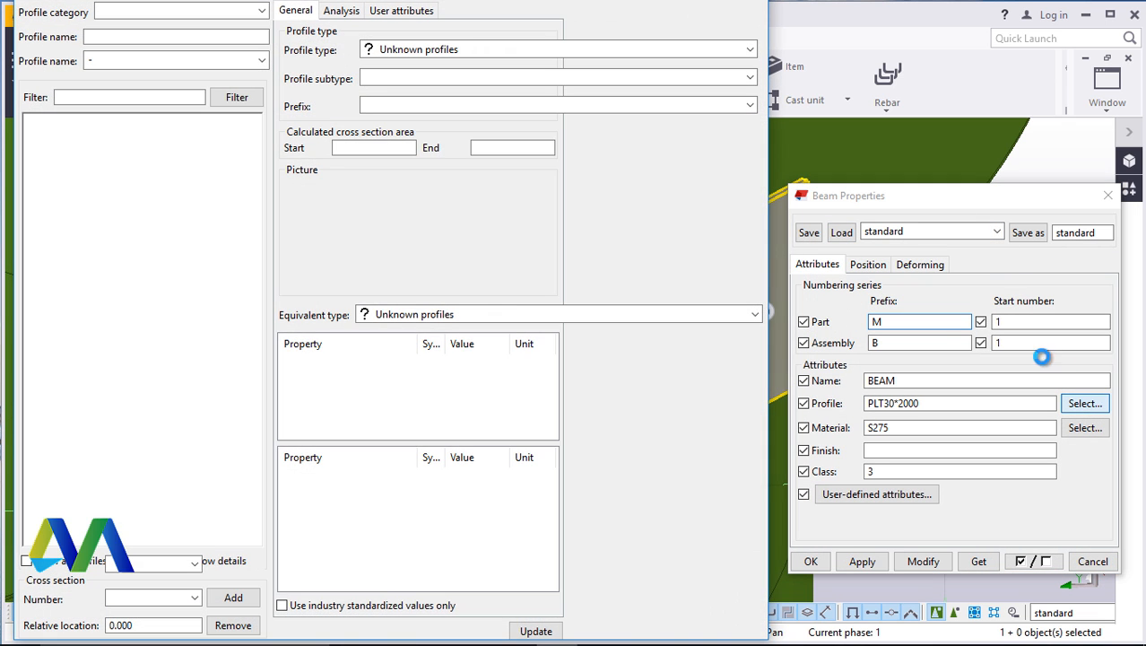
pyautogui.scroll(15, 168, 283)
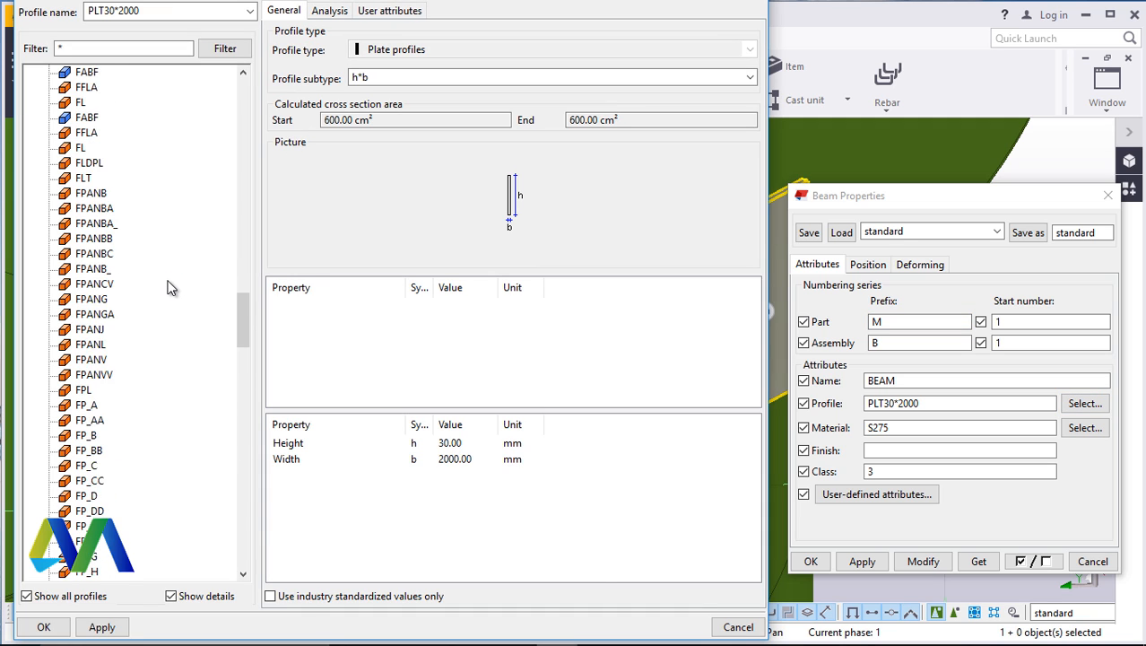
pyautogui.scroll(20, 167, 279)
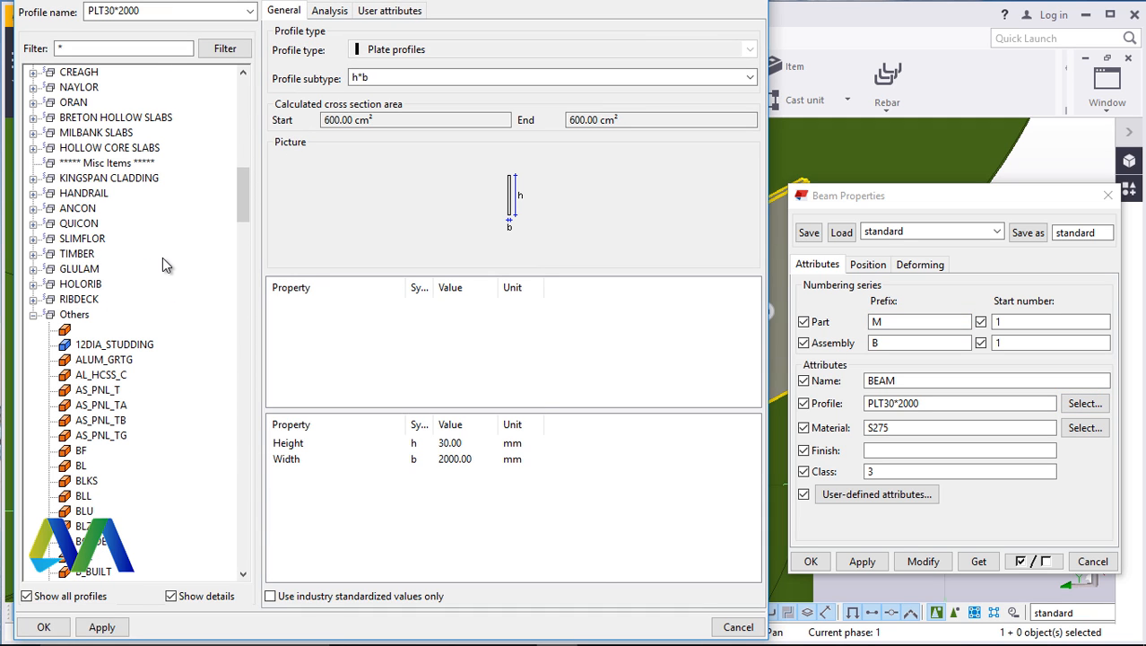
pyautogui.click(33, 194)
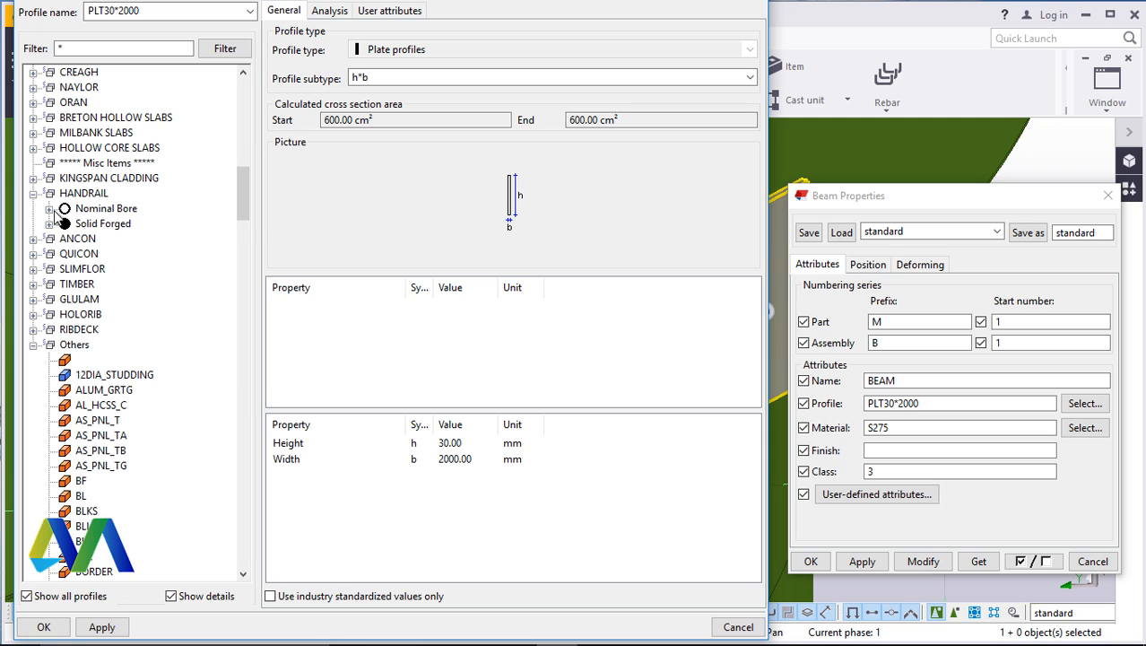
pyautogui.click(49, 209)
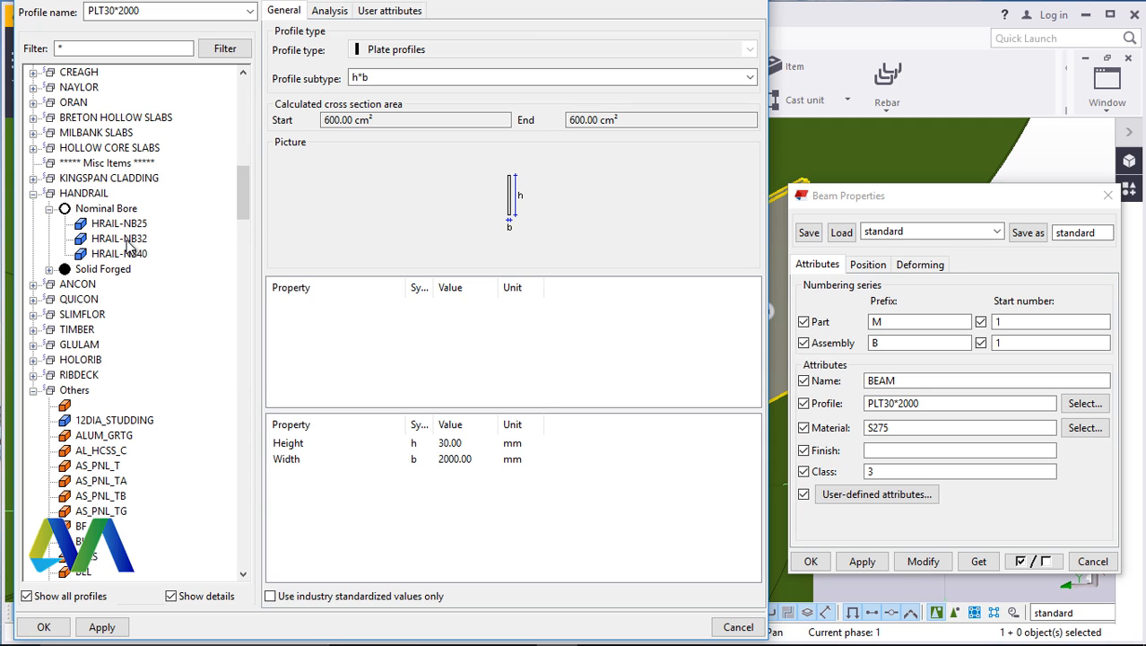
pyautogui.click(125, 254)
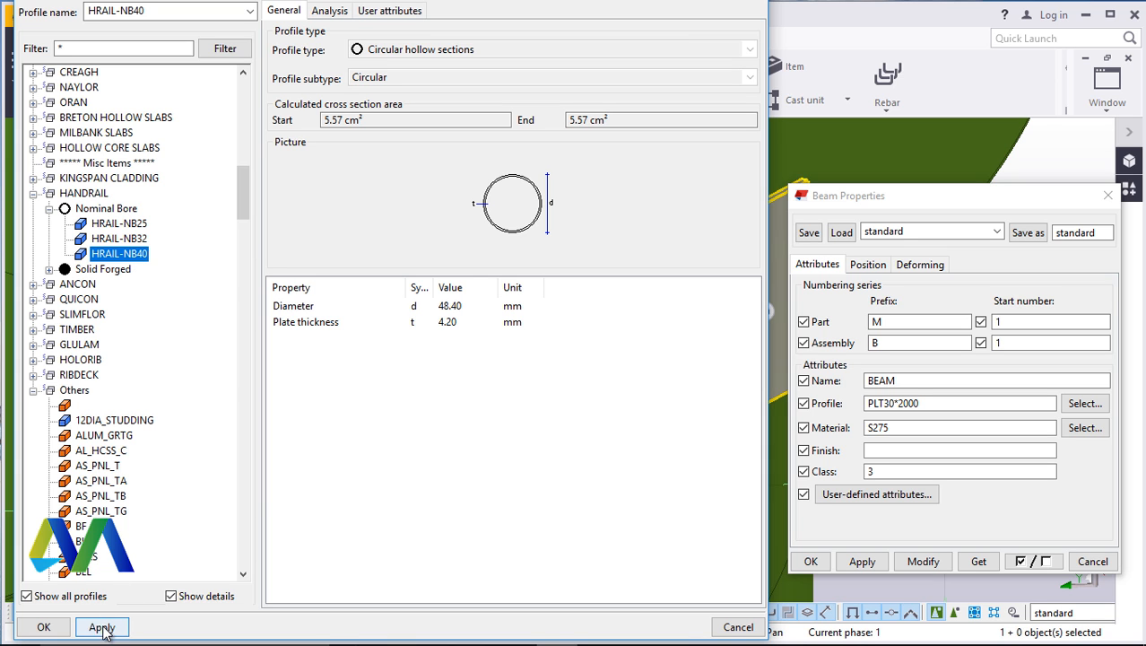
pyautogui.click(44, 627)
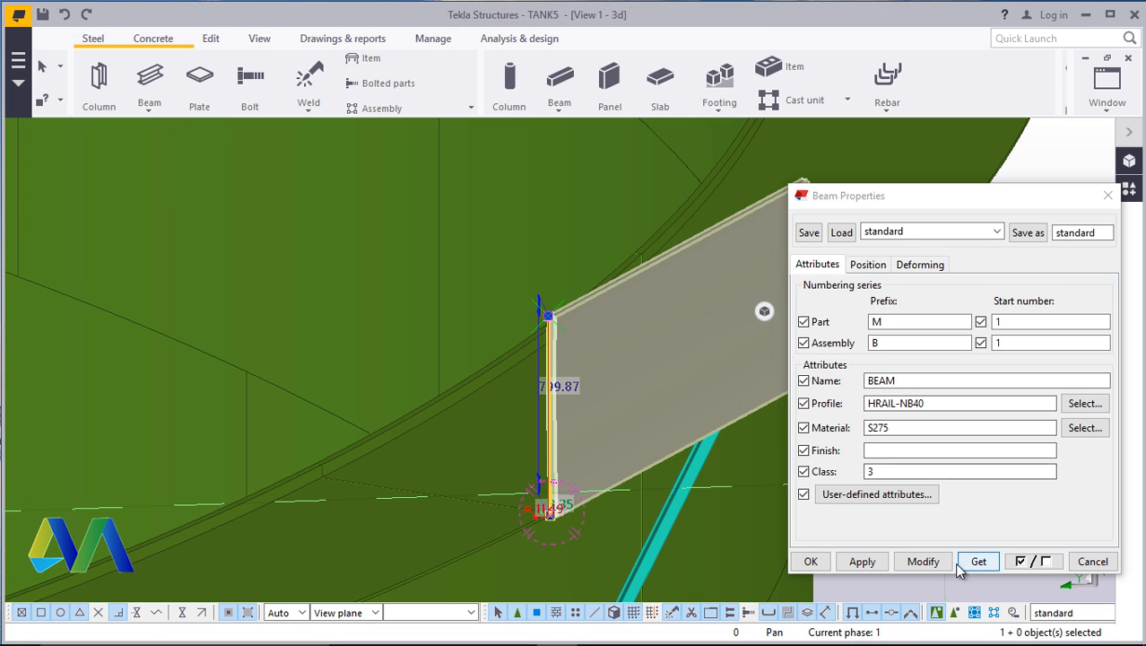
pyautogui.click(924, 562)
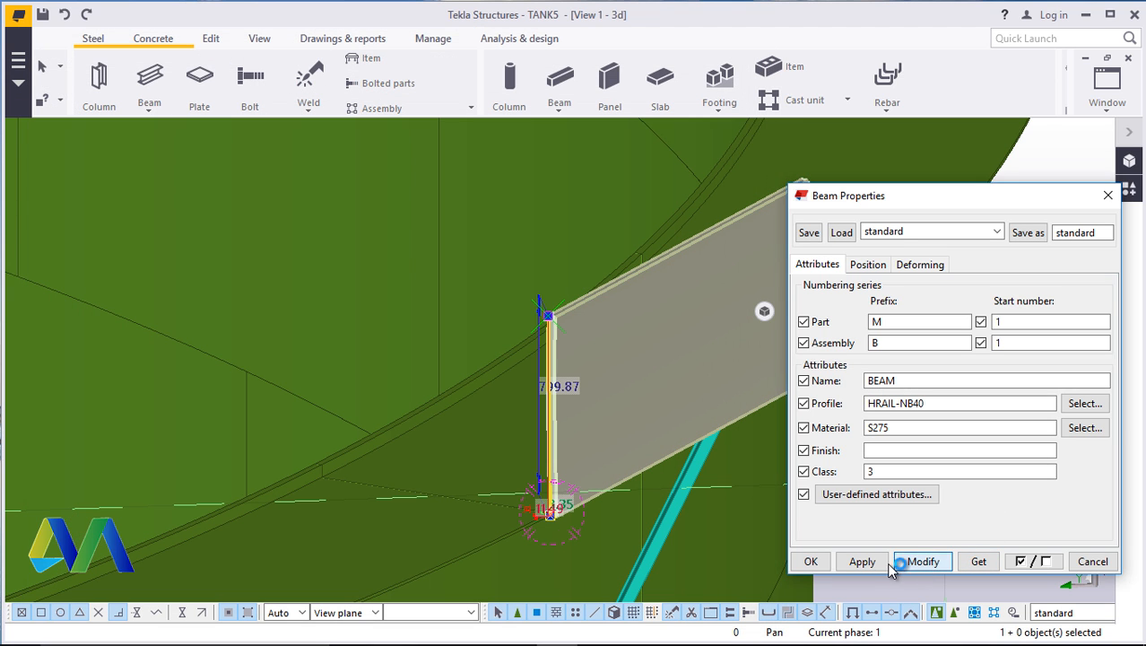
pyautogui.click(811, 562)
# Examine how the base of the handrail post sits on the rim plate's outer corner from a rotated view
pyautogui.scroll(-2, 821, 411)
pyautogui.click(613, 433)
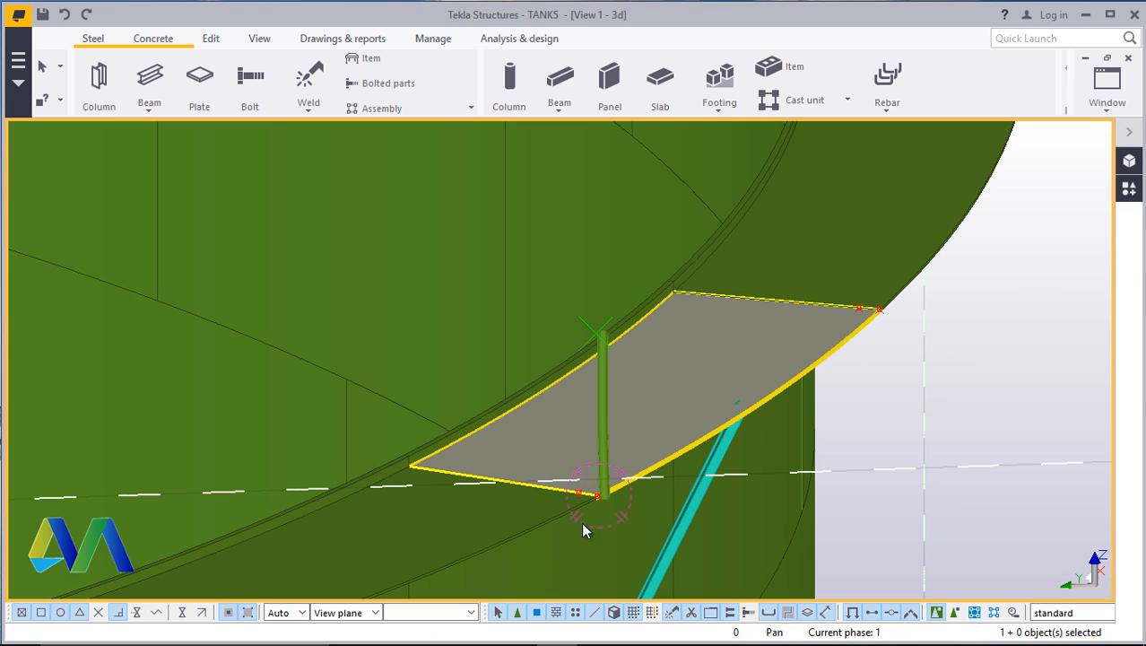
pyautogui.scroll(6, 583, 531)
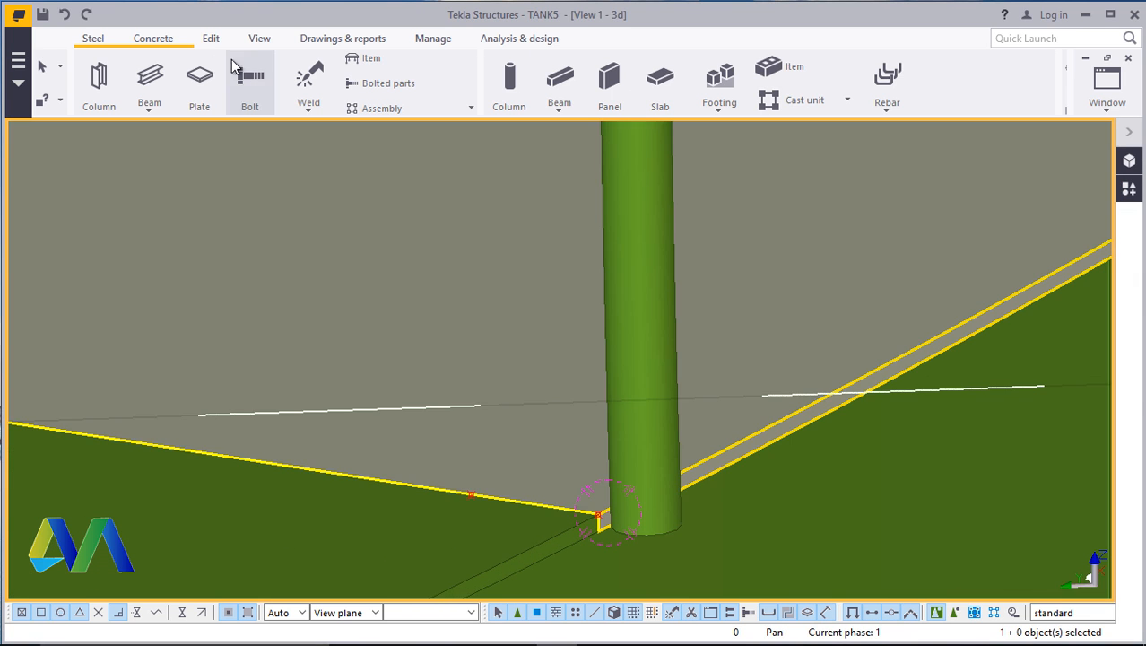
pyautogui.click(258, 40)
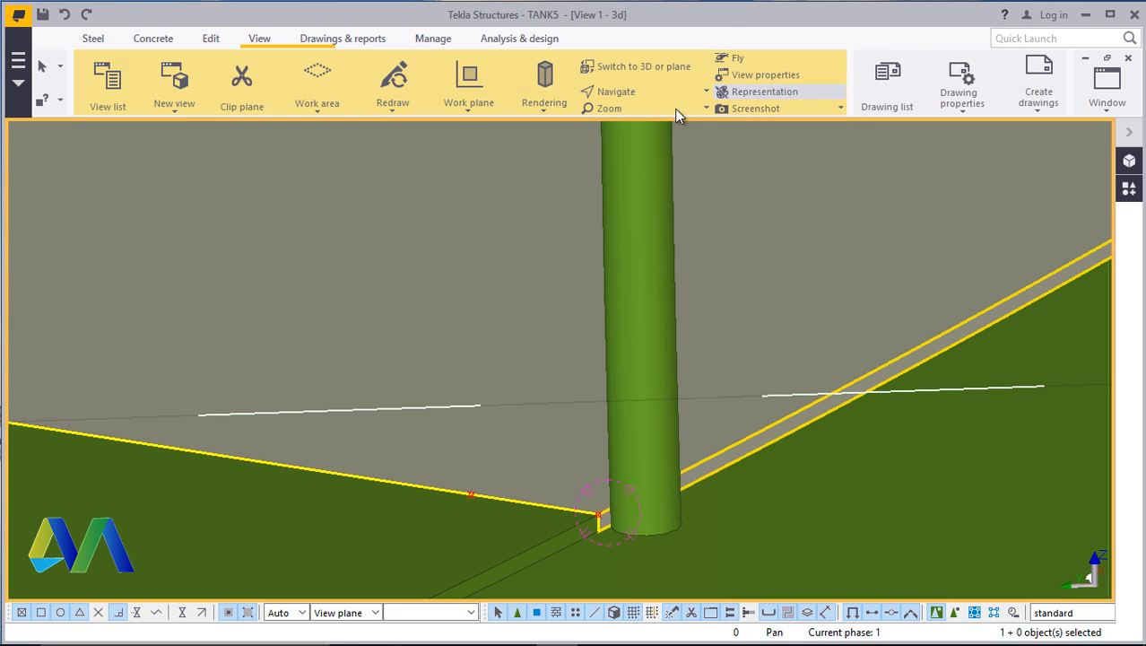
pyautogui.click(653, 91)
pyautogui.click(658, 126)
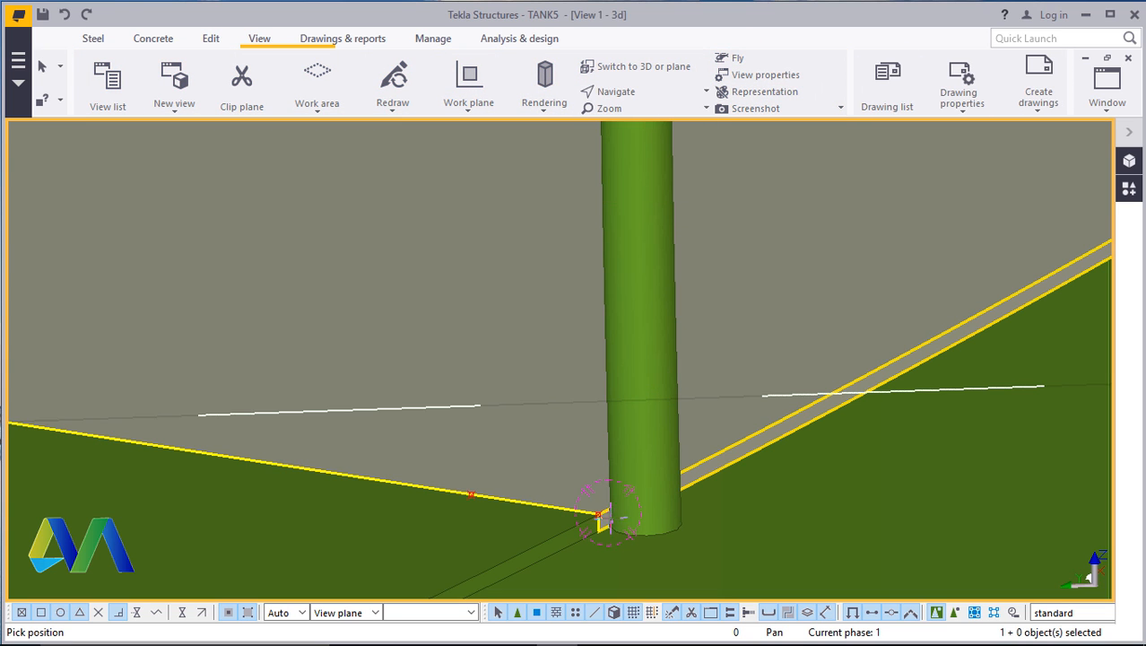
pyautogui.moveTo(607, 482); pyautogui.dragTo(705, 379)
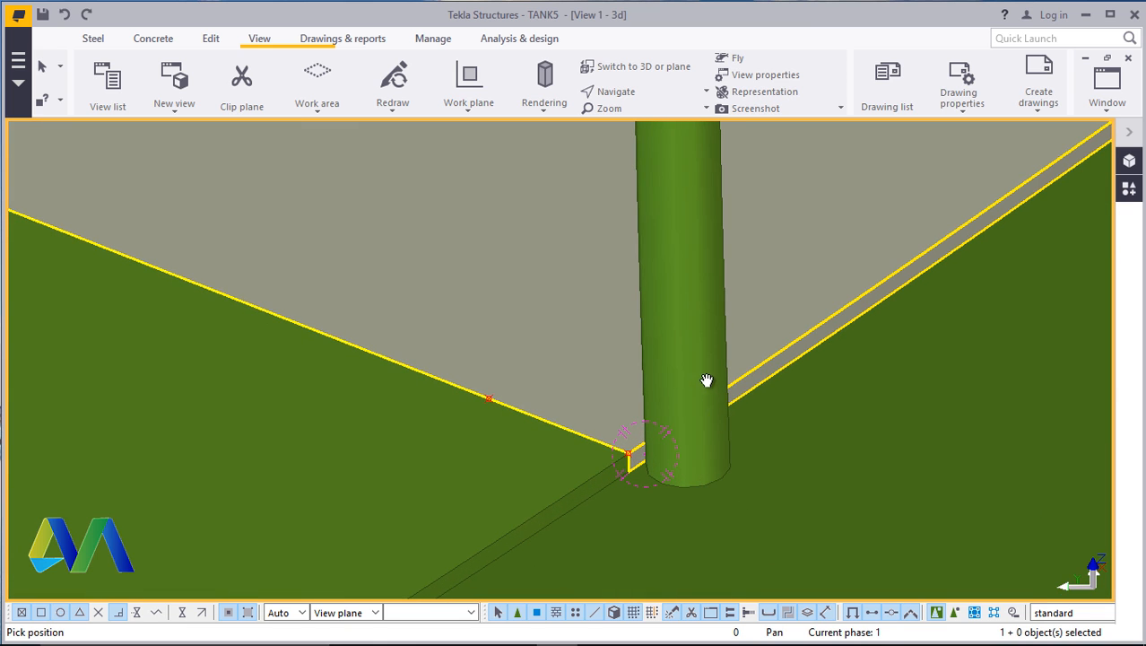
pyautogui.rightClick(705, 372)
# Set the handrail post's on-plane position to Right and apply it to the model
pyautogui.click(720, 379)
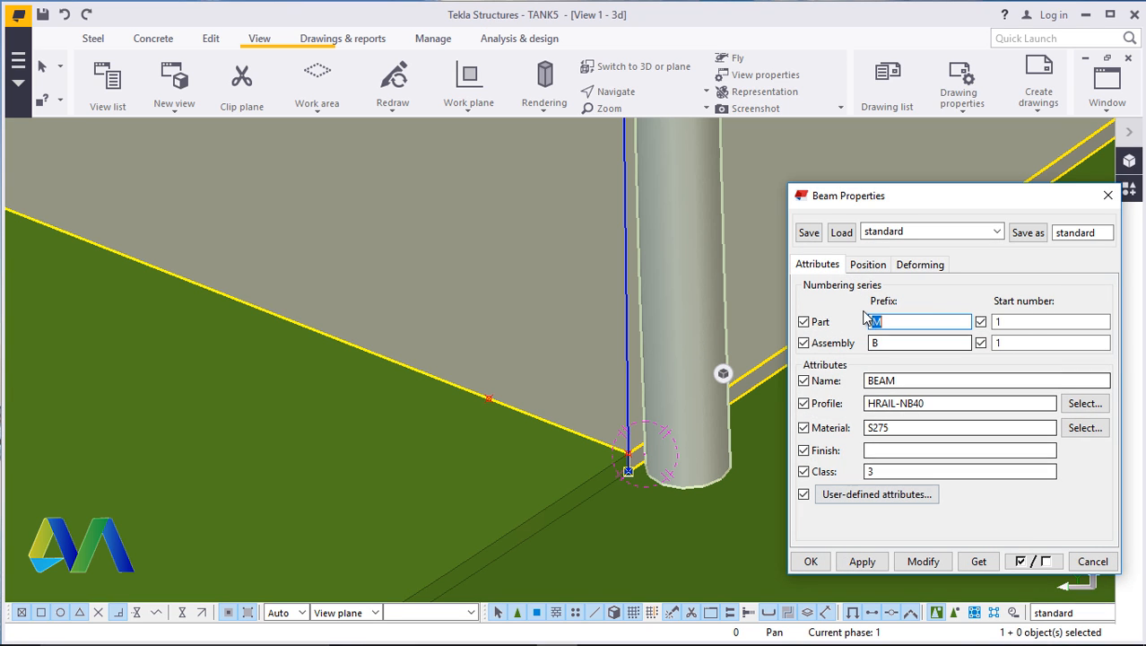
pyautogui.click(868, 265)
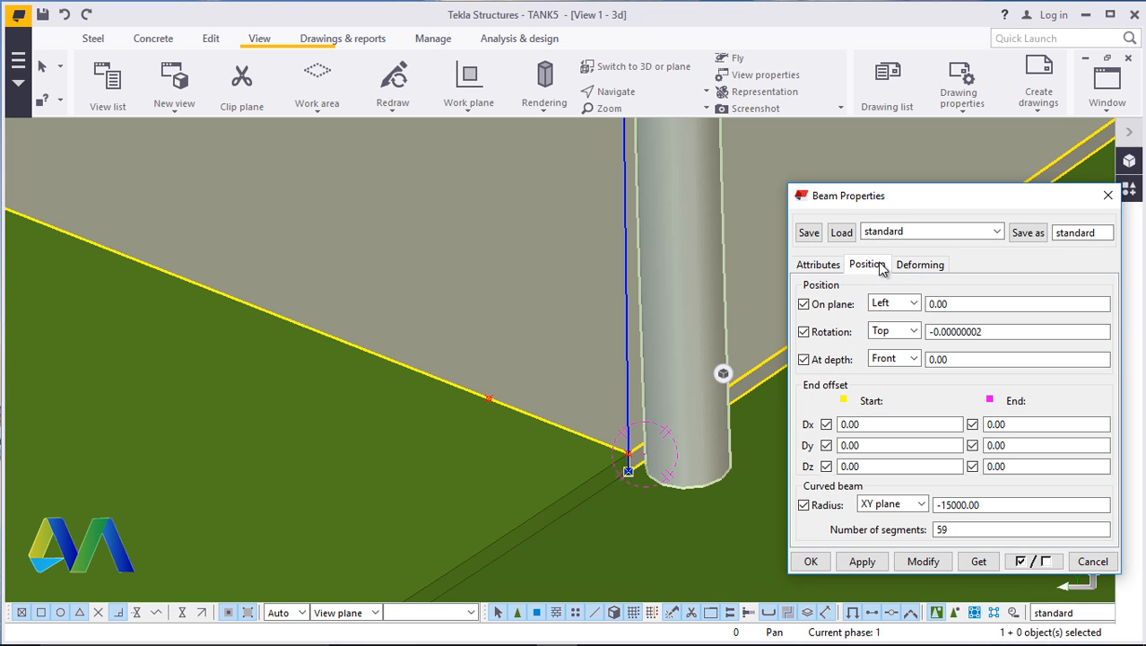
pyautogui.click(913, 305)
pyautogui.click(883, 335)
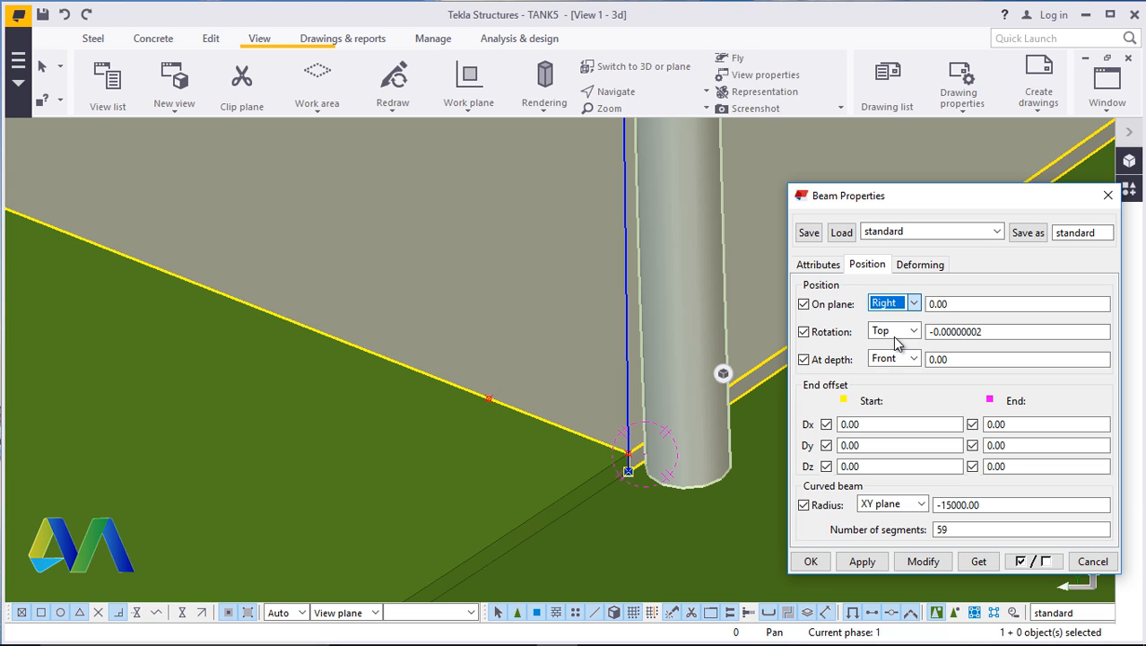
pyautogui.click(923, 562)
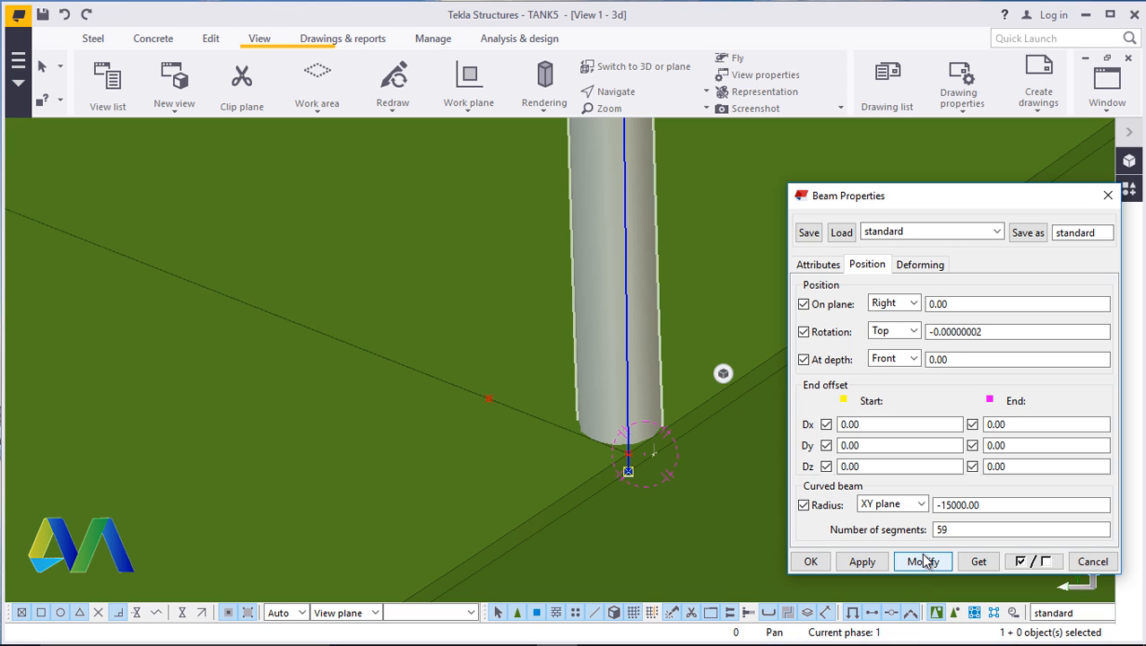
# Try the Behind depth position on the handrail post, and return its depth to Front
pyautogui.click(914, 359)
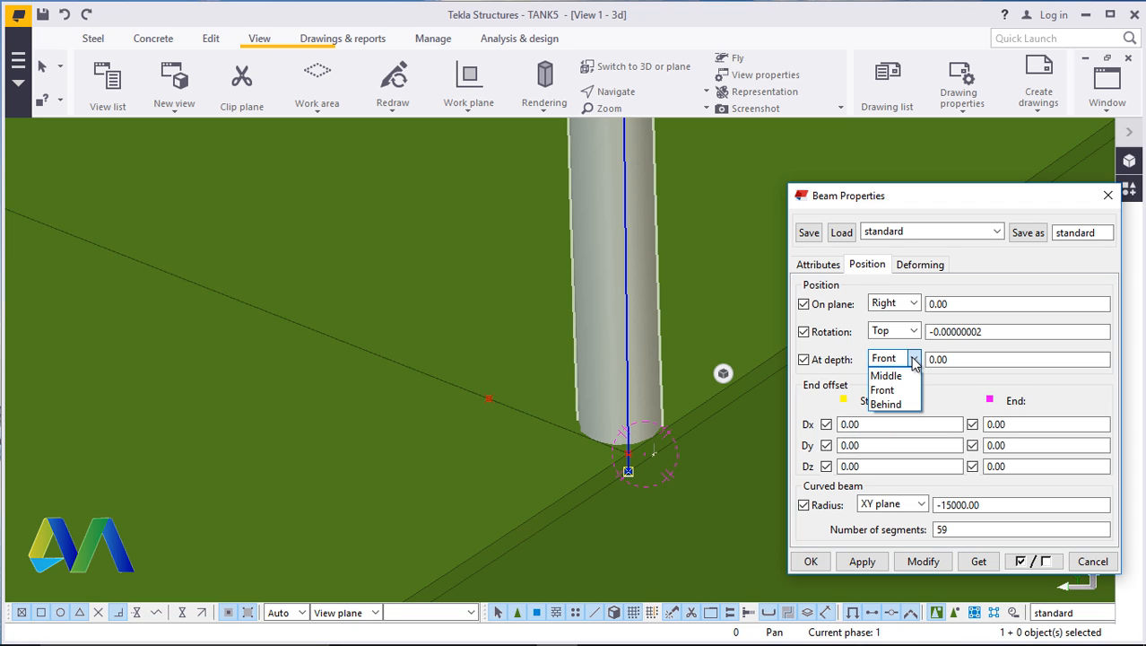
pyautogui.click(886, 404)
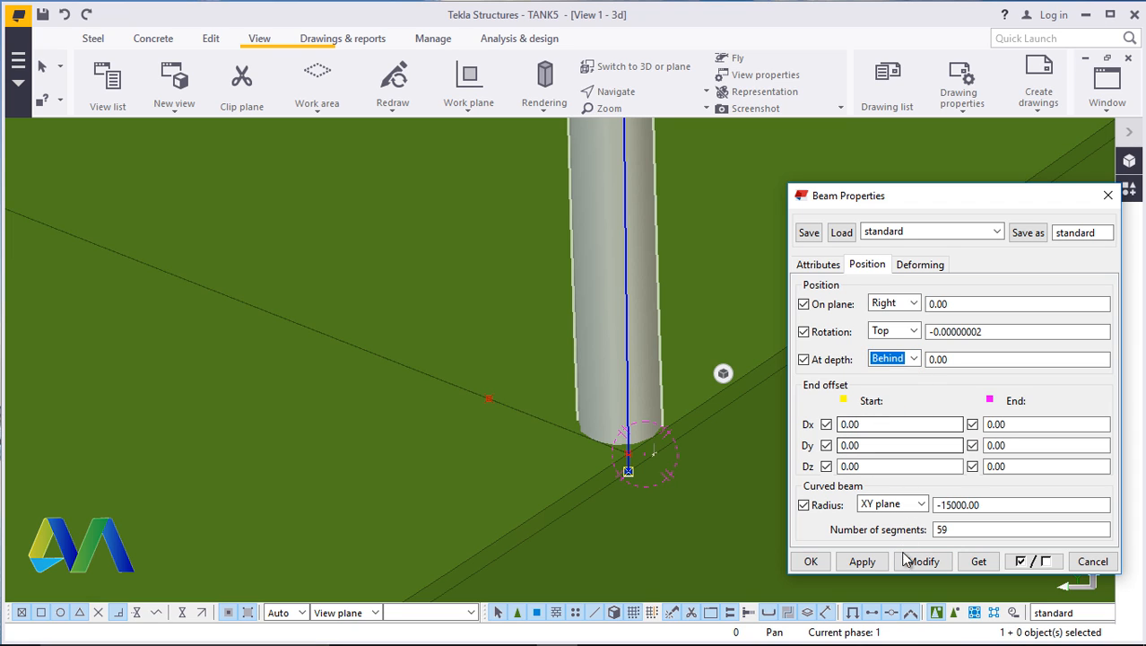
pyautogui.click(917, 561)
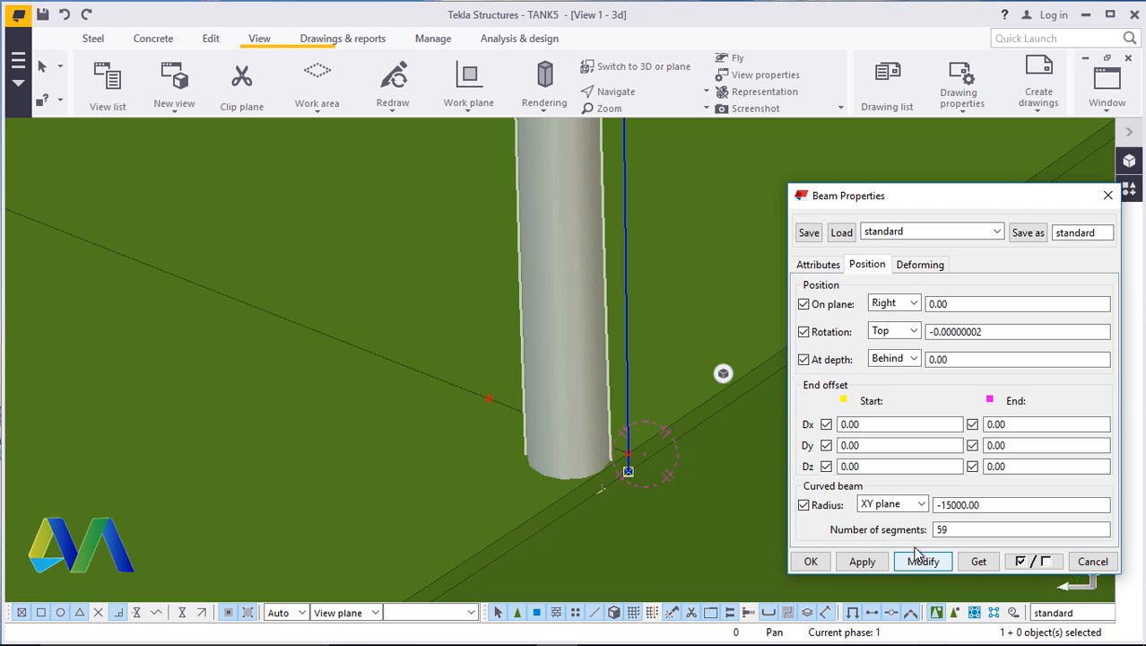
pyautogui.click(914, 358)
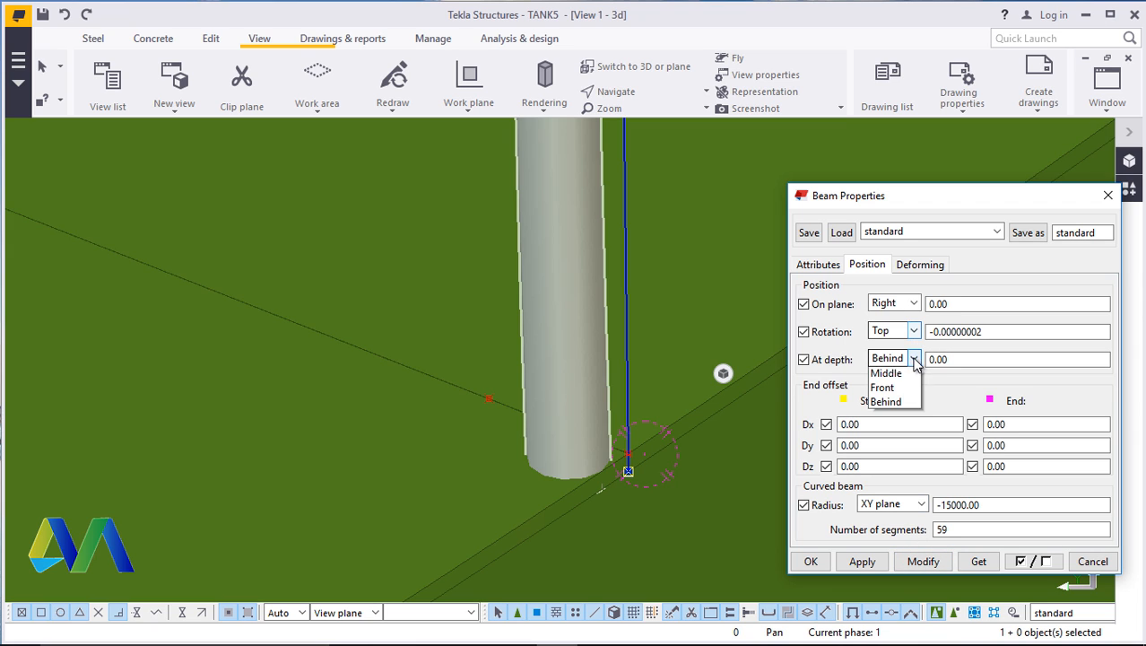
pyautogui.click(883, 390)
pyautogui.click(919, 561)
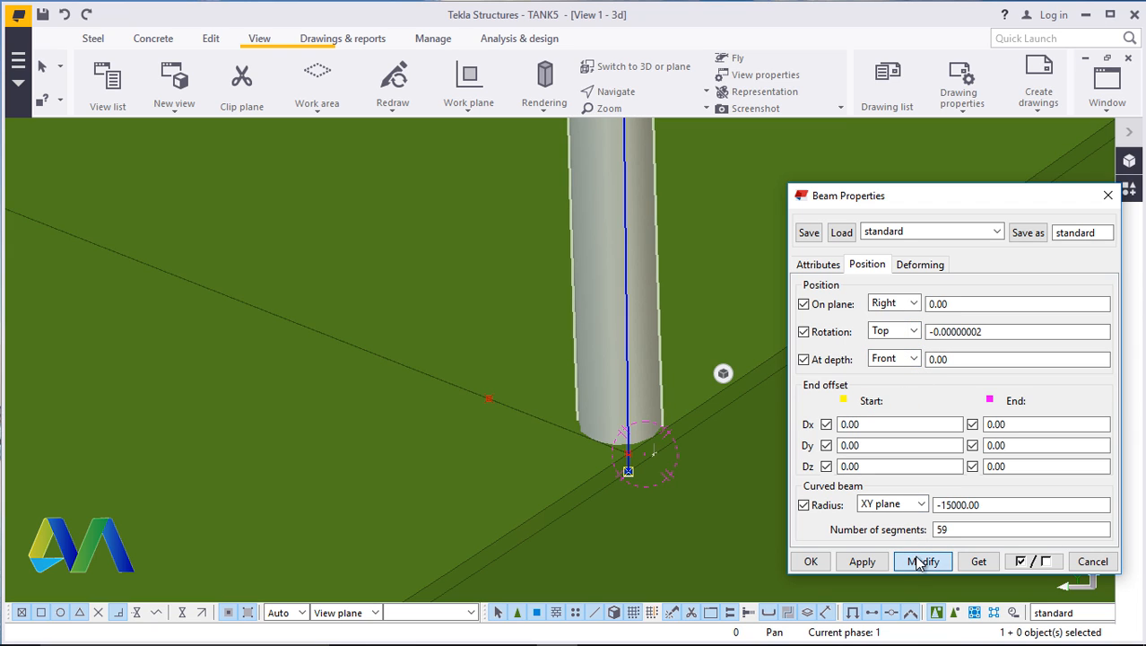
pyautogui.click(810, 561)
# Set the handrail post's on-plane position to Middle and check its top end and base at the rim joint
pyautogui.scroll(2, 644, 473)
pyautogui.scroll(-1, 627, 451)
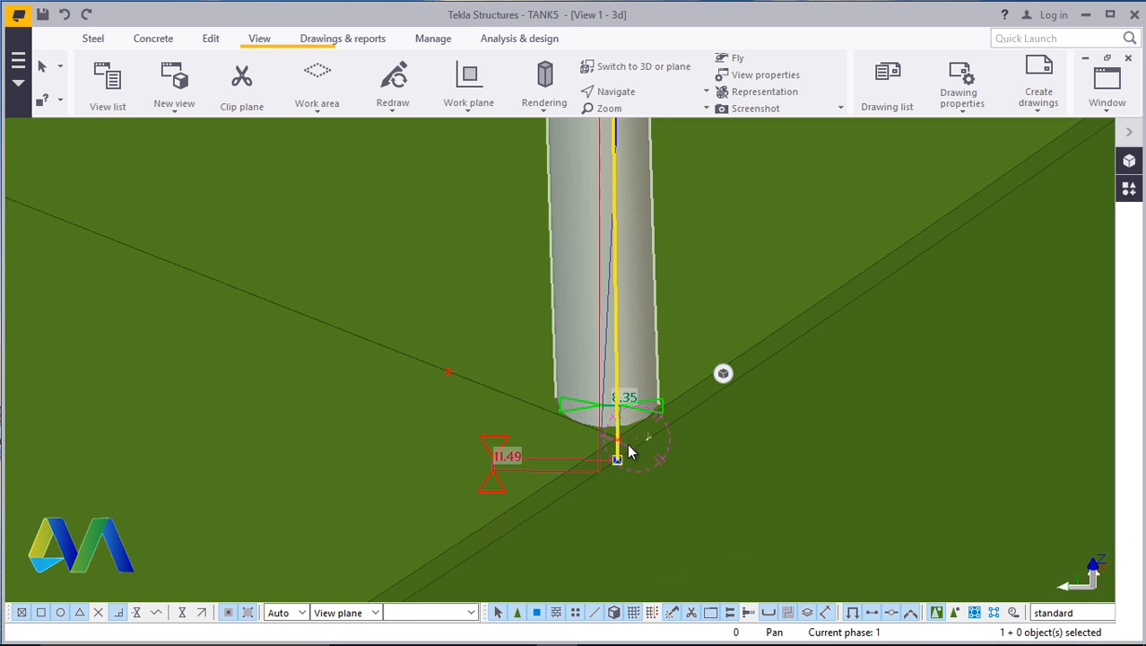
pyautogui.scroll(-5, 628, 451)
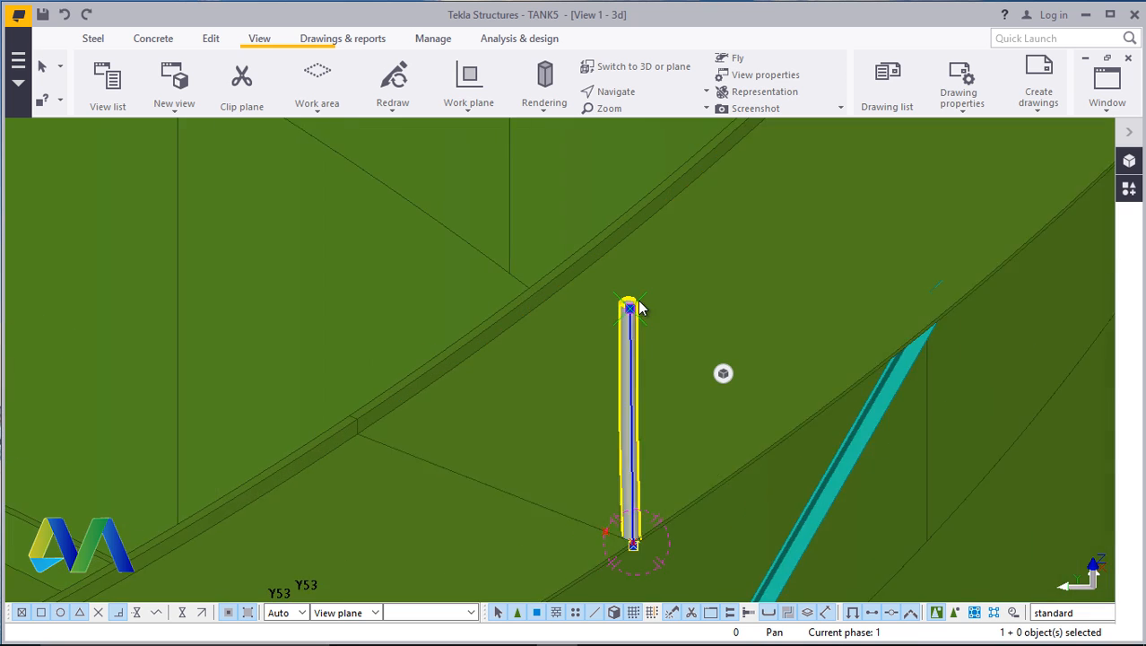
pyautogui.scroll(5, 639, 308)
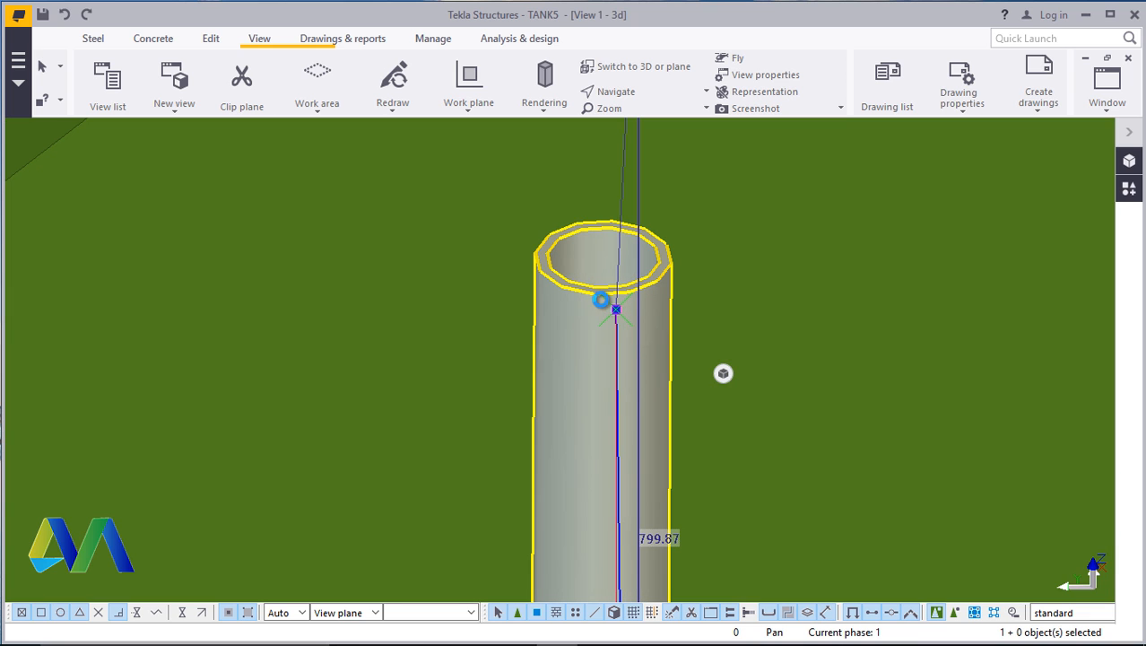
pyautogui.doubleClick(601, 299)
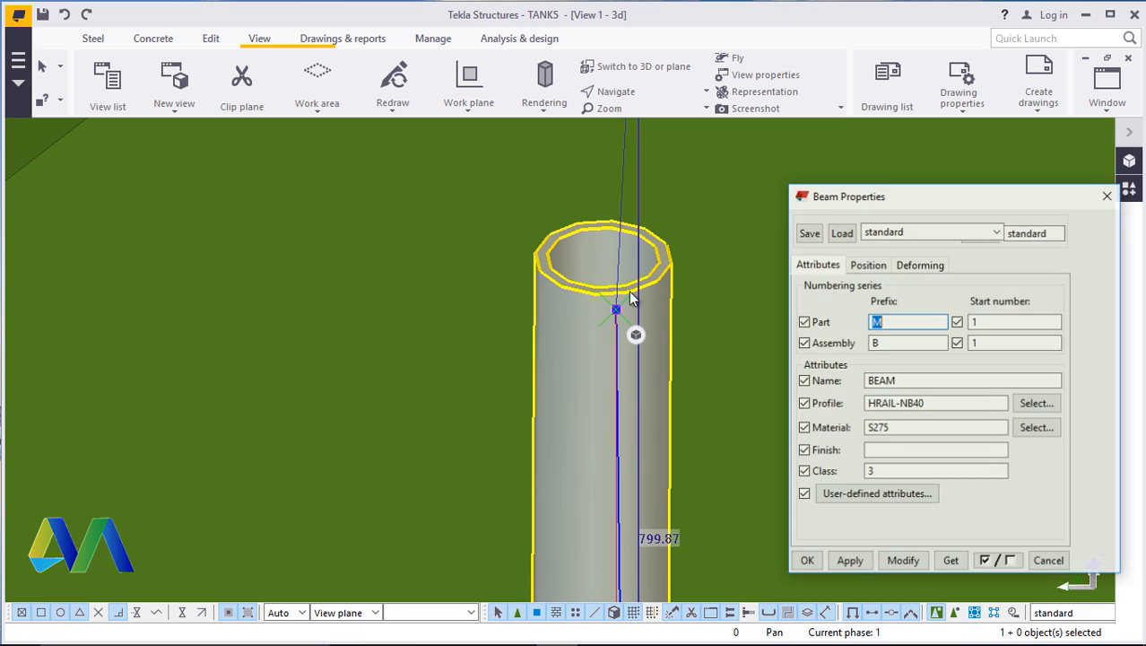
pyautogui.click(868, 265)
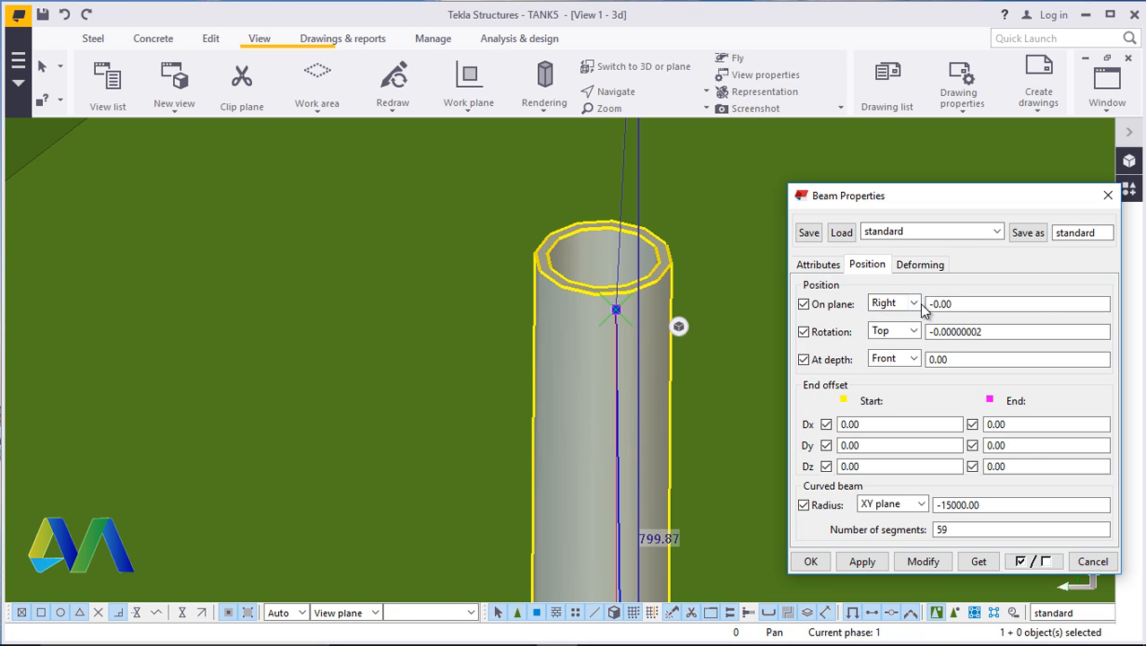
pyautogui.click(914, 304)
pyautogui.click(900, 322)
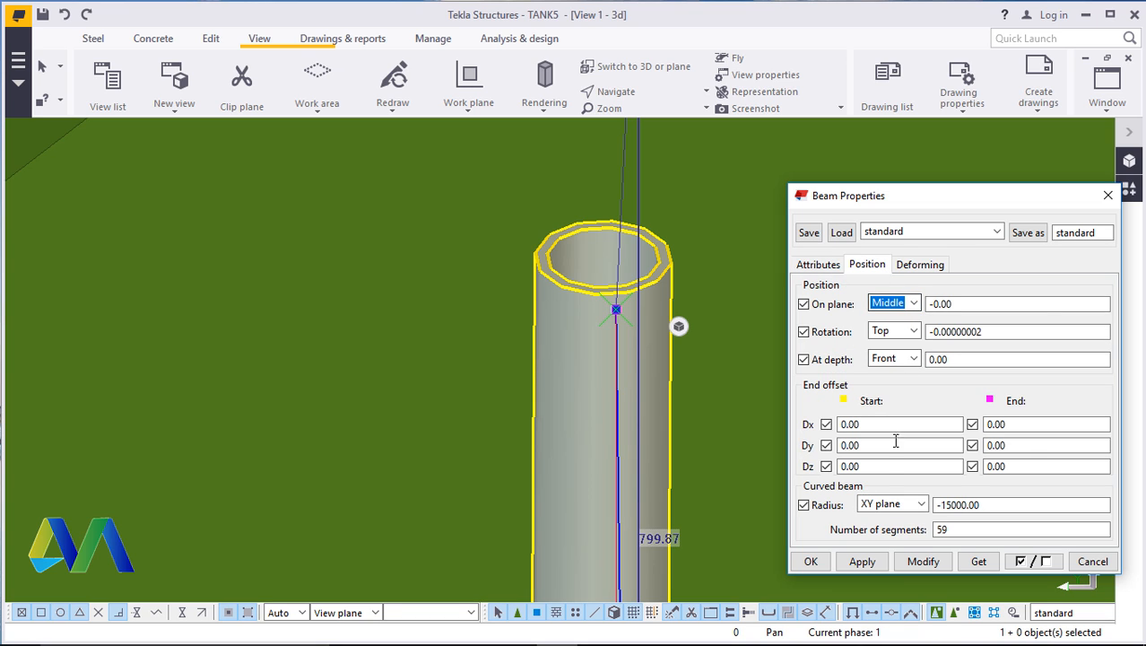
pyautogui.click(907, 565)
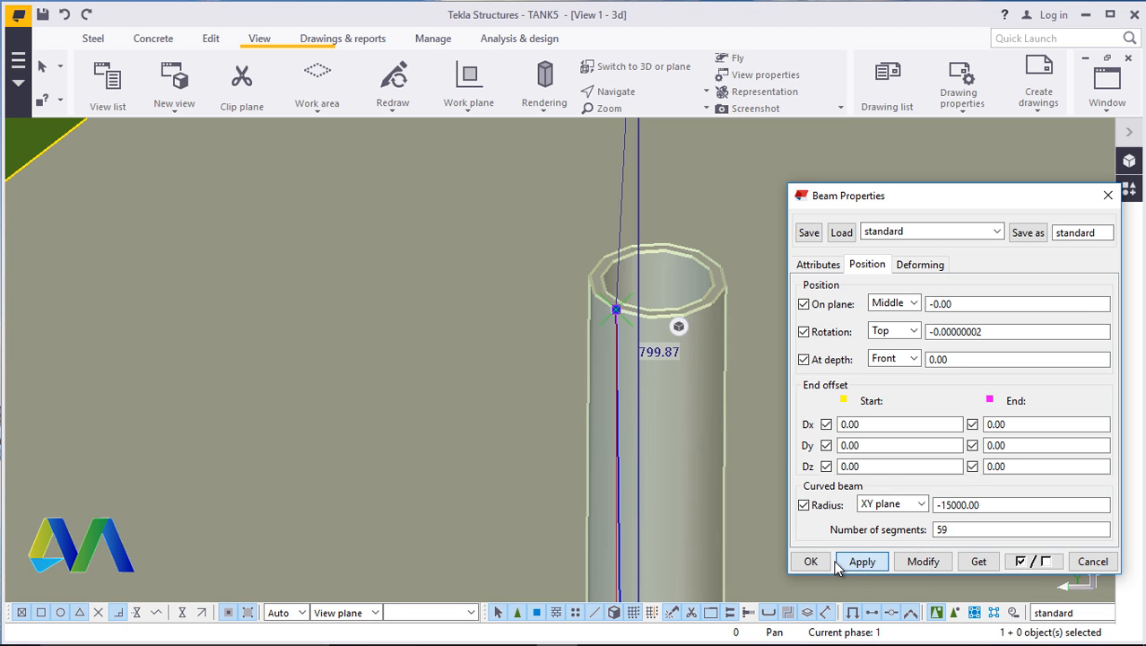
pyautogui.scroll(-8, 615, 284)
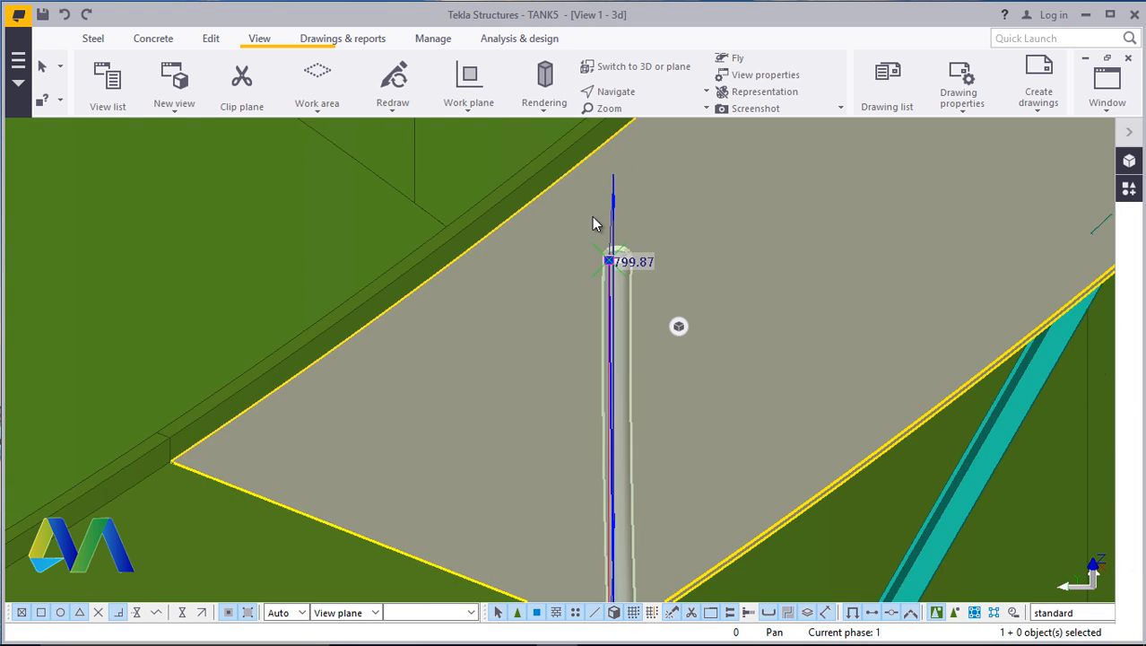
pyautogui.scroll(10, 641, 326)
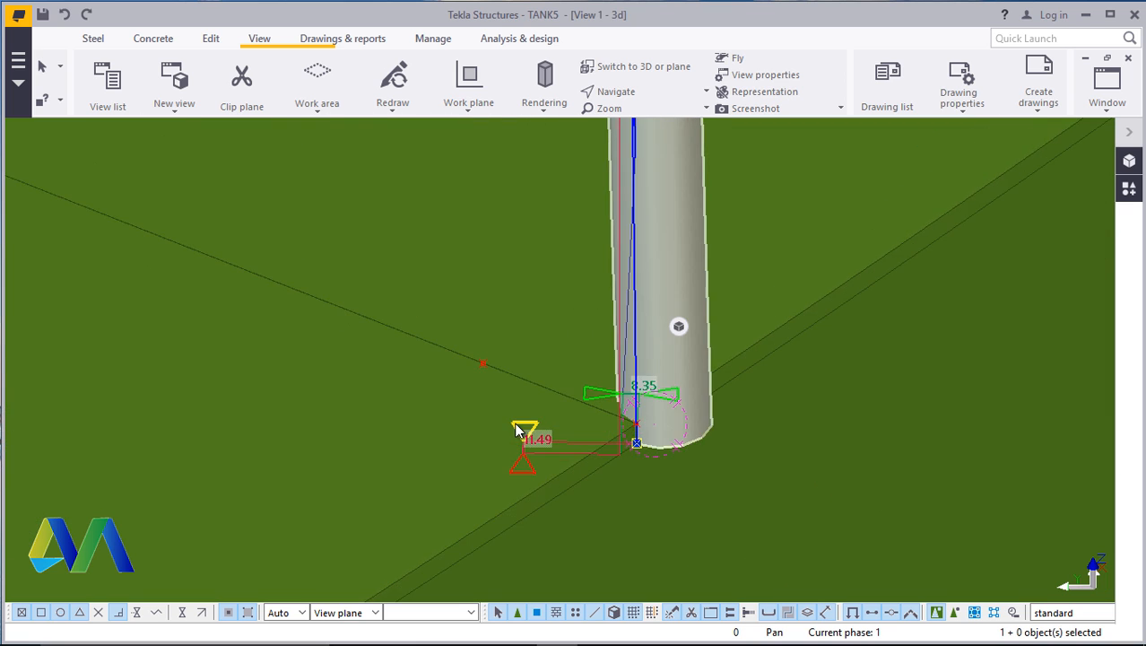
# Copy the handrail post from its base at the outer corner to the point further inward on the rim plate joint
pyautogui.rightClick(707, 434)
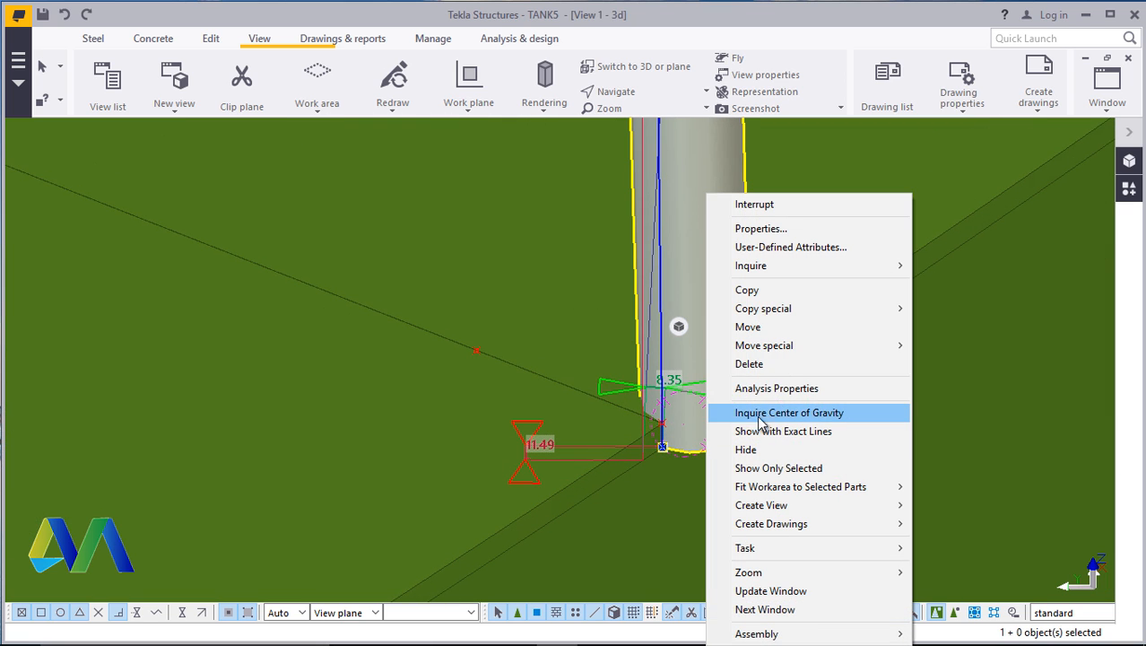
pyautogui.click(756, 290)
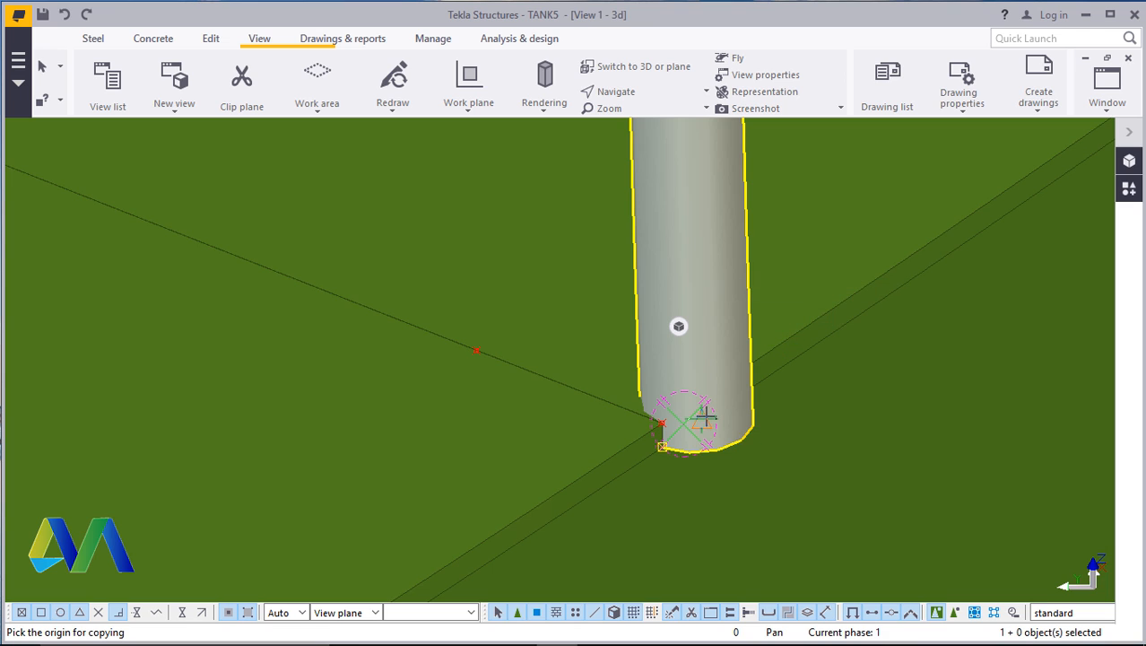
pyautogui.click(476, 352)
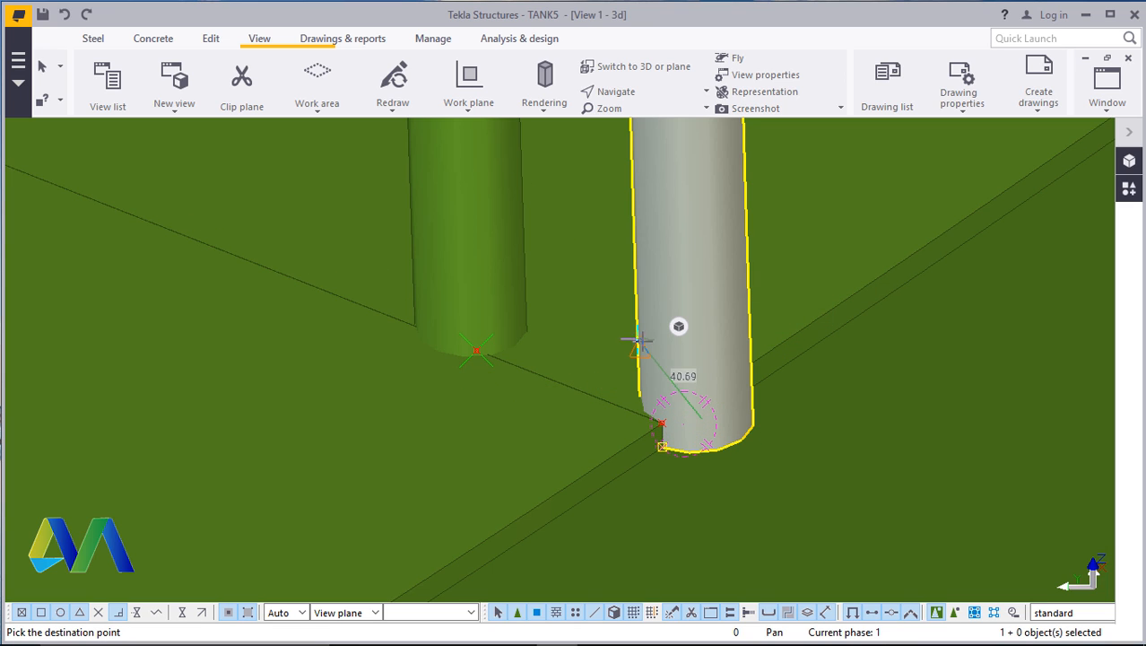
pyautogui.rightClick(702, 301)
pyautogui.click(718, 314)
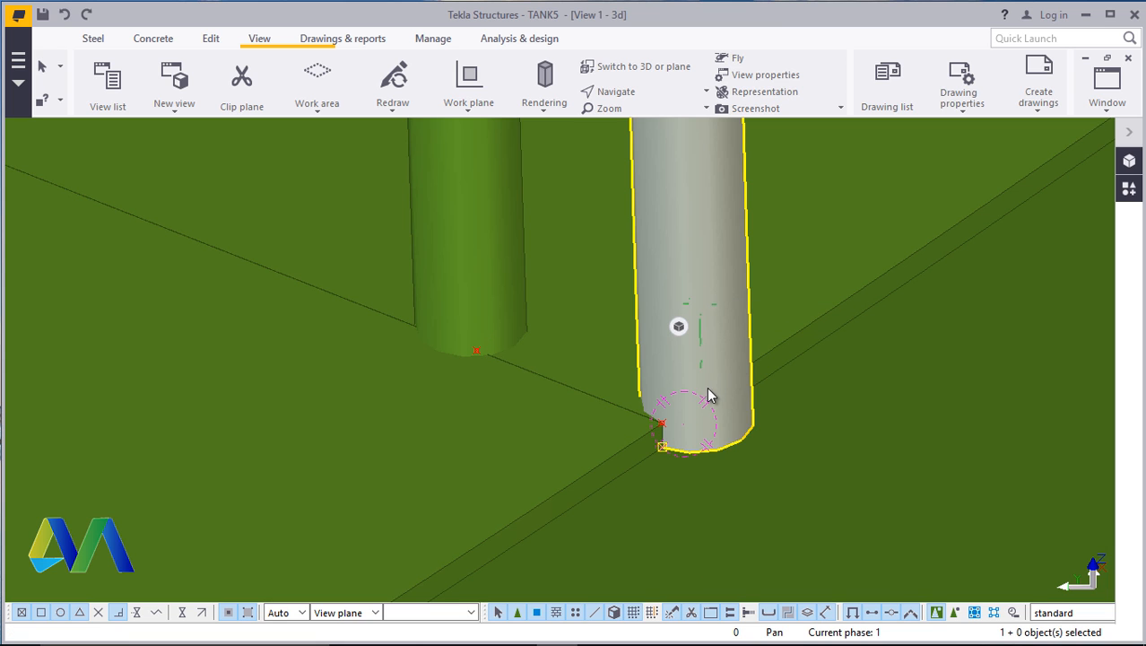
# Delete the original handrail post standing at the outer corner of the rim plate joint
pyautogui.scroll(-5, 607, 423)
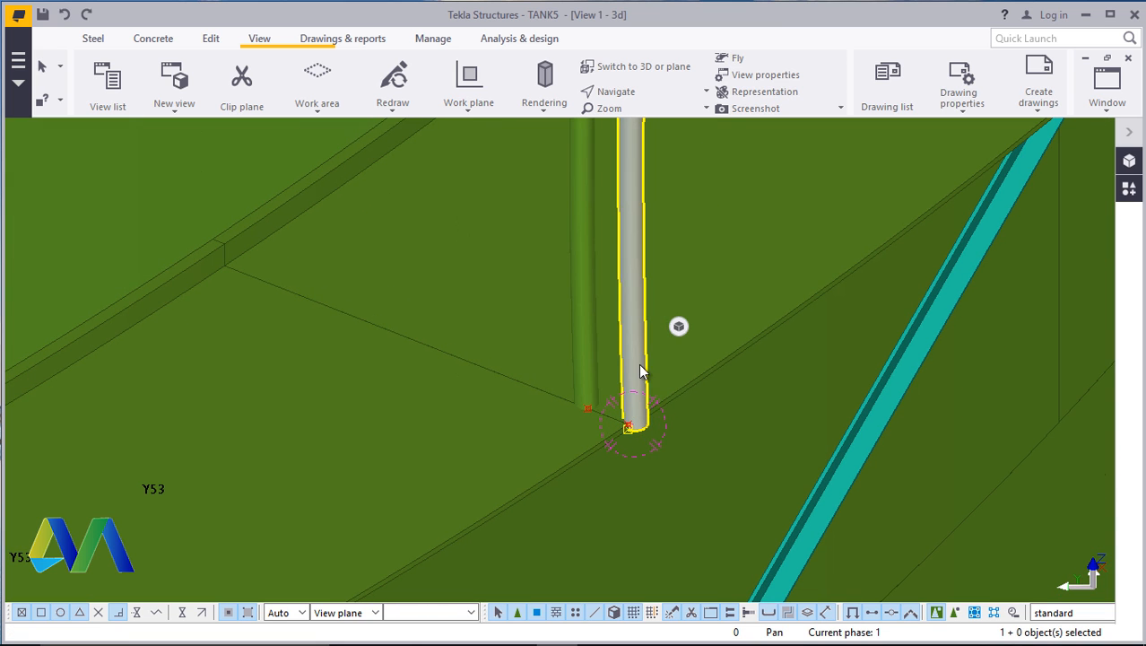
pyautogui.rightClick(638, 359)
pyautogui.click(676, 366)
# Add 1 divided line point at the centre of the copied post's hollow base, picking opposite edges from beneath the rim
pyautogui.scroll(3, 591, 417)
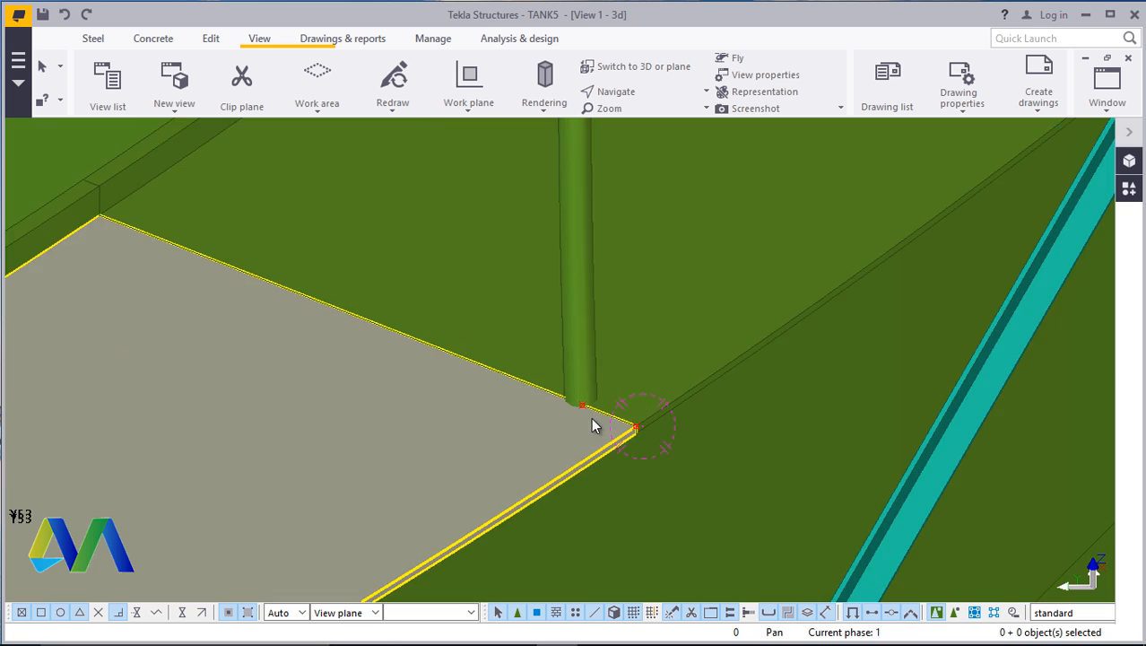
pyautogui.scroll(2, 580, 409)
pyautogui.click(625, 92)
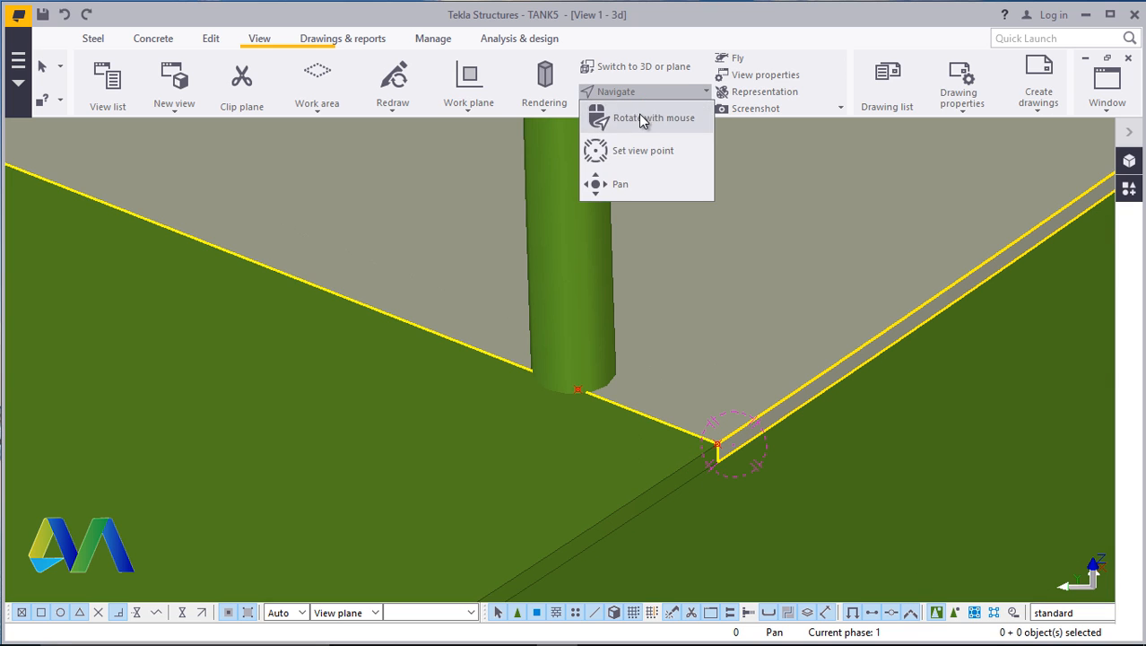
pyautogui.click(638, 150)
pyautogui.keyDown('ctrl'); pyautogui.moveTo(600, 409); pyautogui.dragTo(449, 188, button='middle'); pyautogui.keyUp('ctrl')
pyautogui.scroll(5, 645, 430)
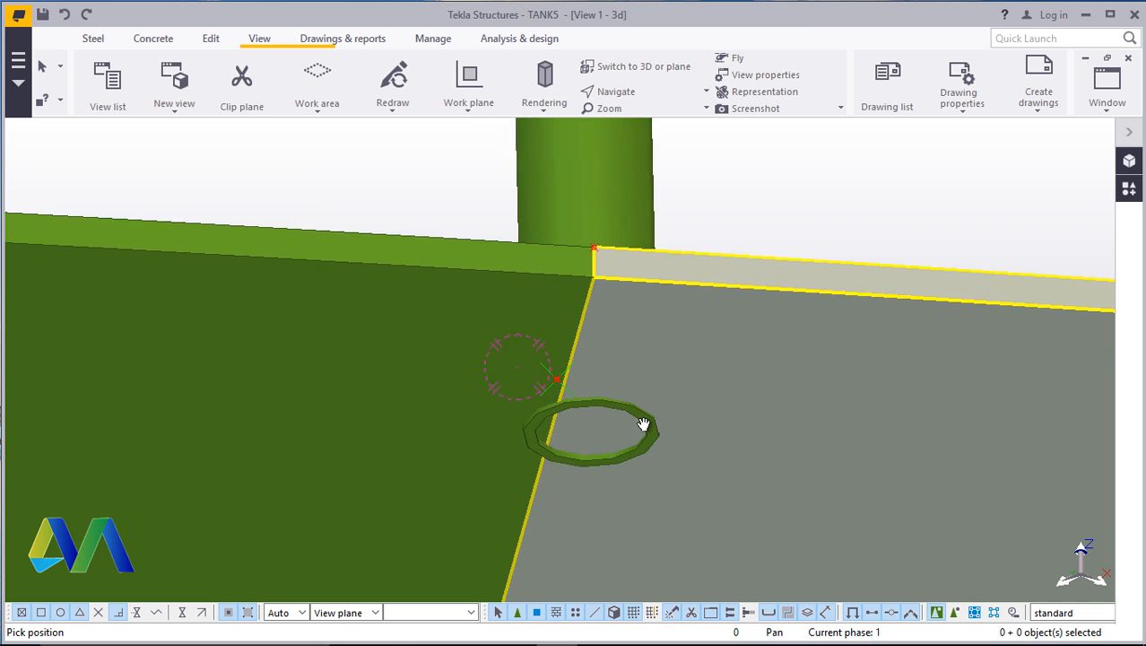
pyautogui.rightClick(636, 410)
pyautogui.click(662, 144)
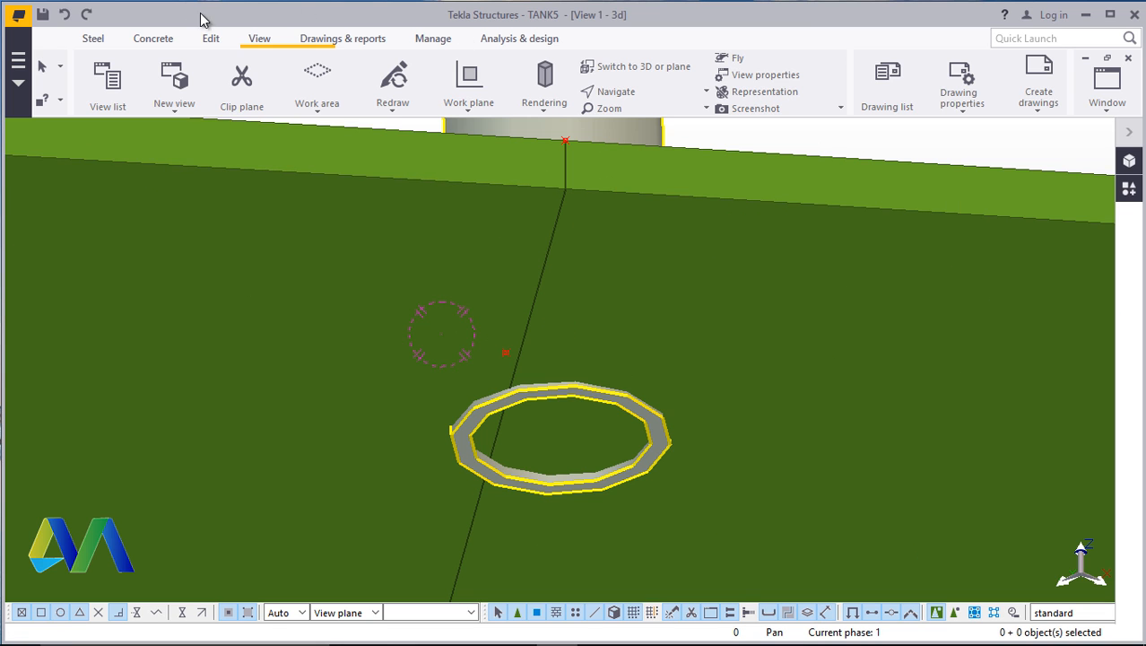
pyautogui.click(209, 40)
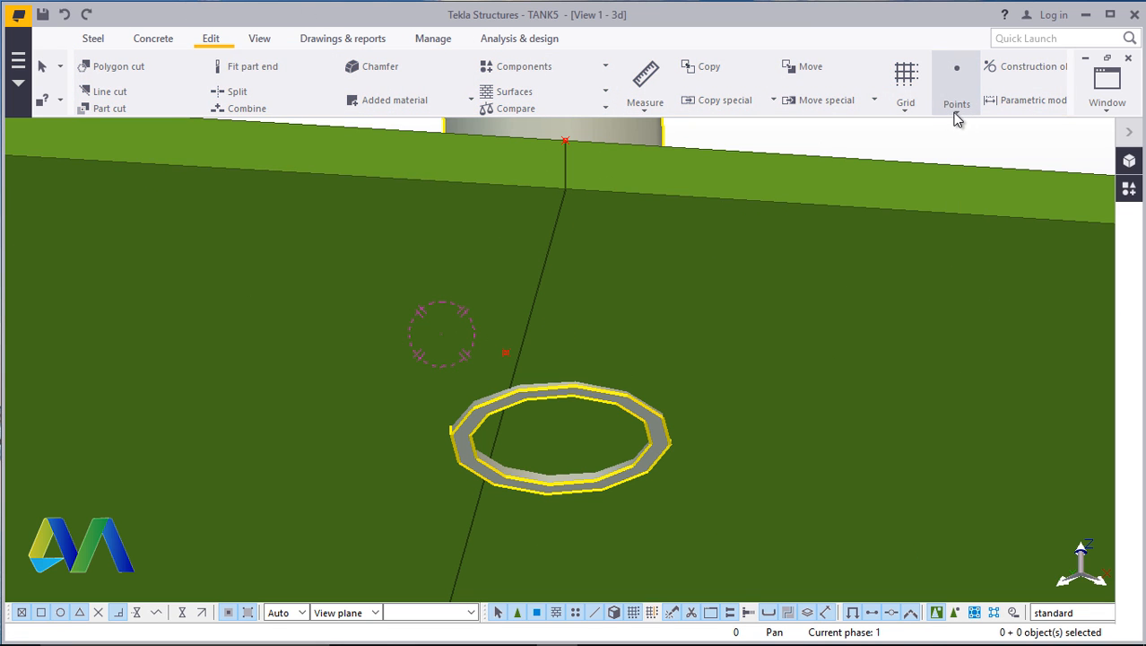
pyautogui.click(957, 98)
pyautogui.click(964, 135)
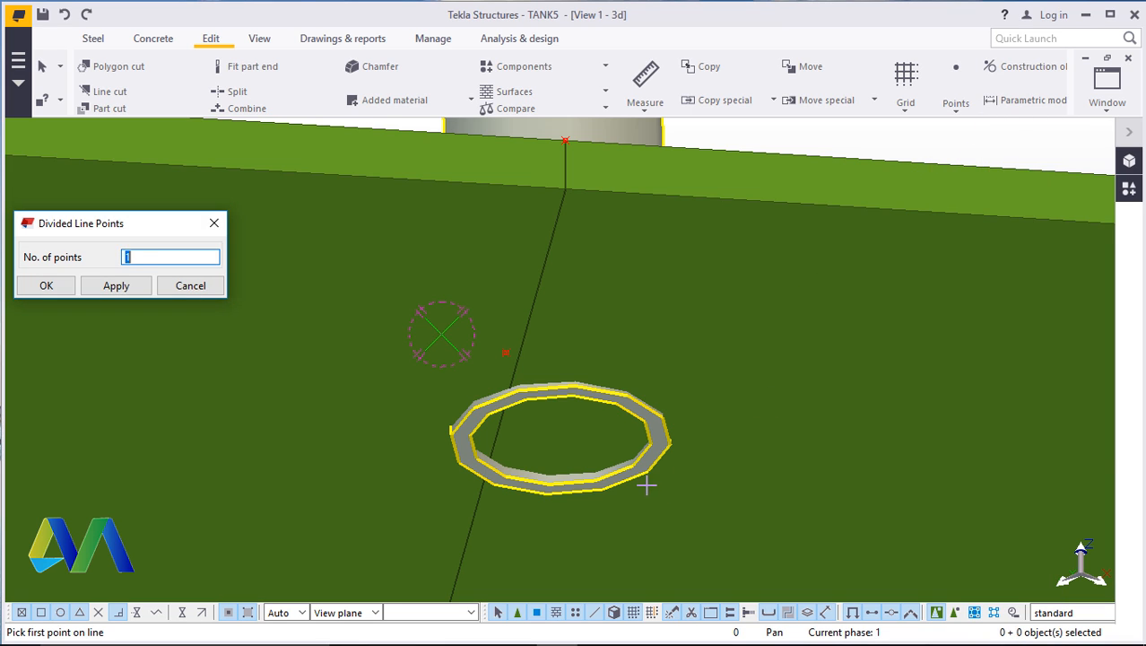
pyautogui.scroll(2, 652, 475)
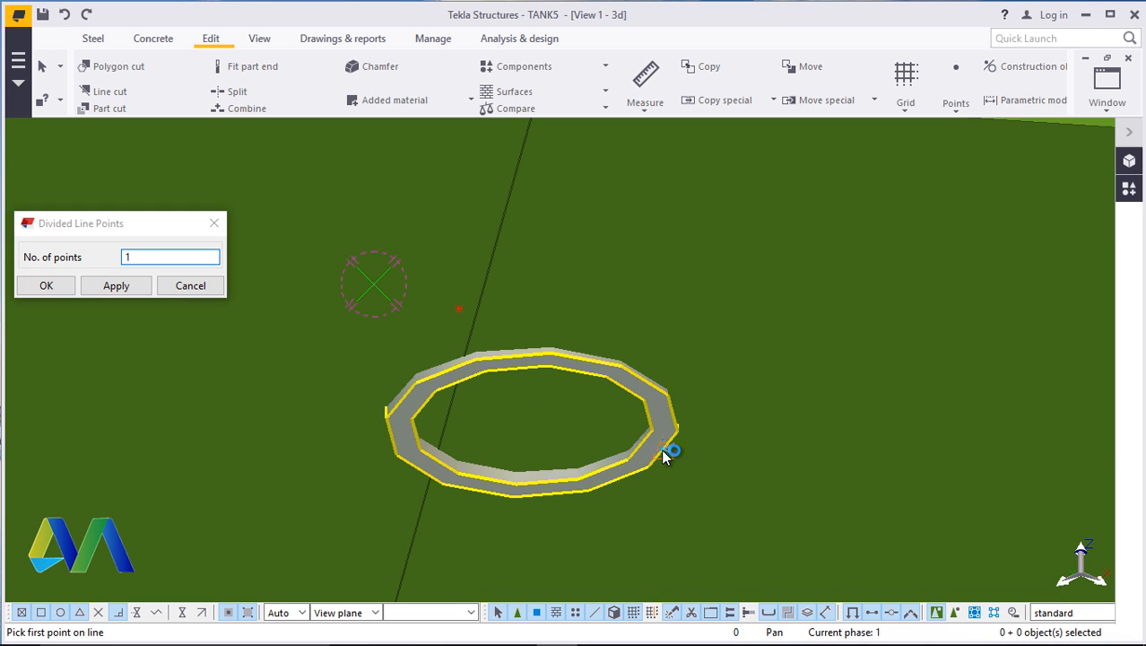
pyautogui.click(665, 455)
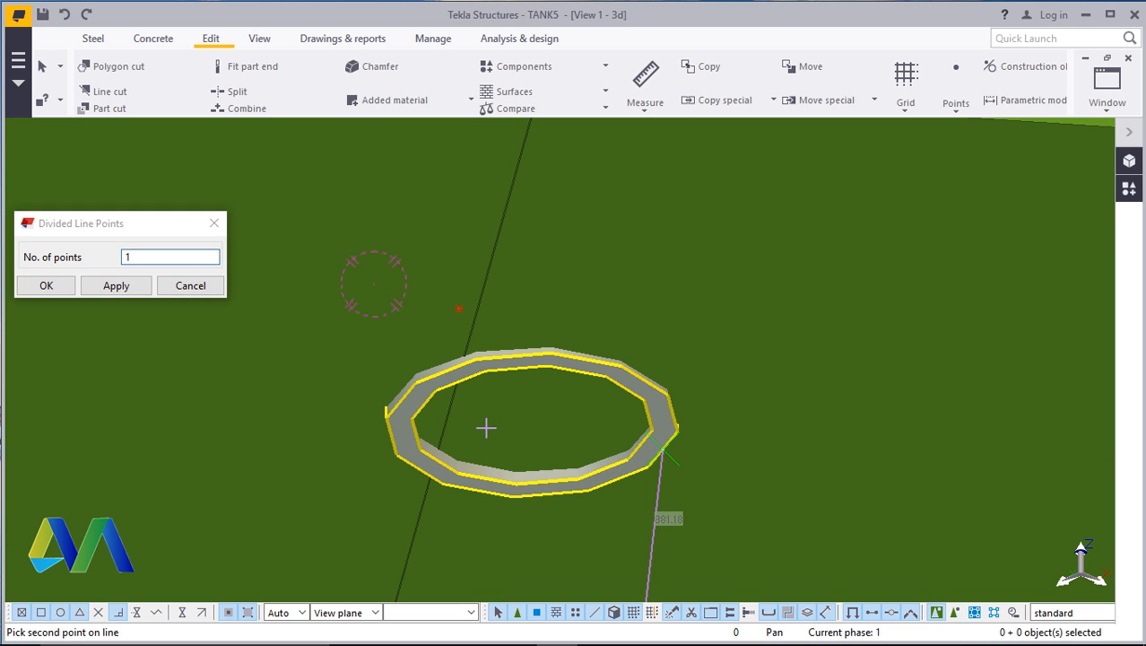
pyautogui.rightClick(398, 398)
pyautogui.click(467, 133)
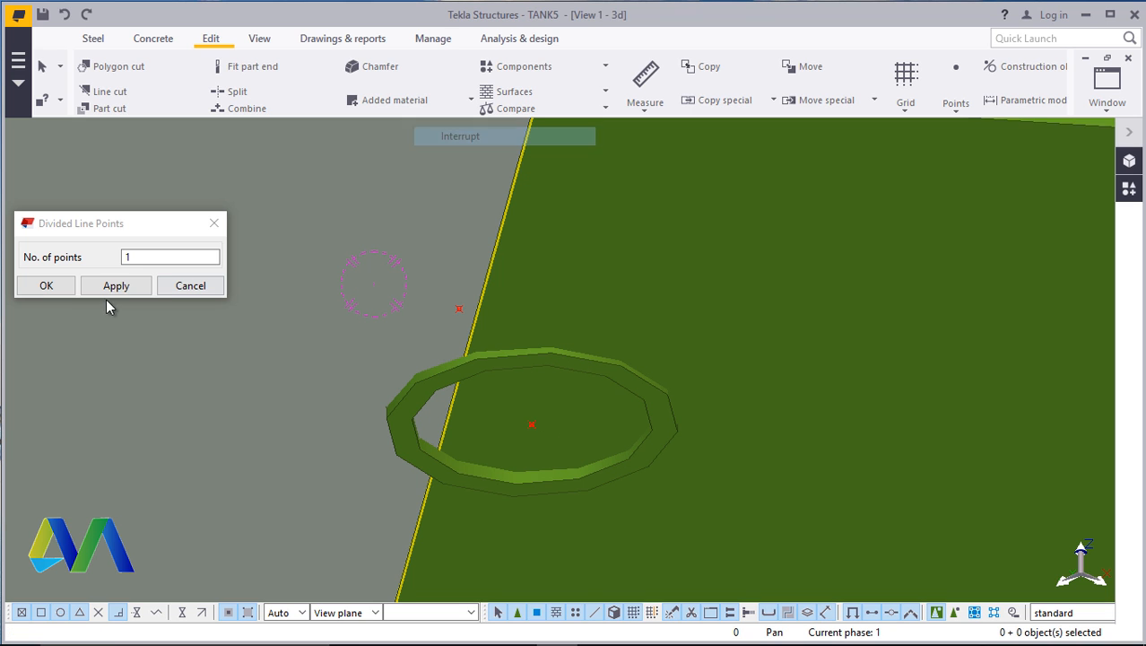
pyautogui.click(46, 285)
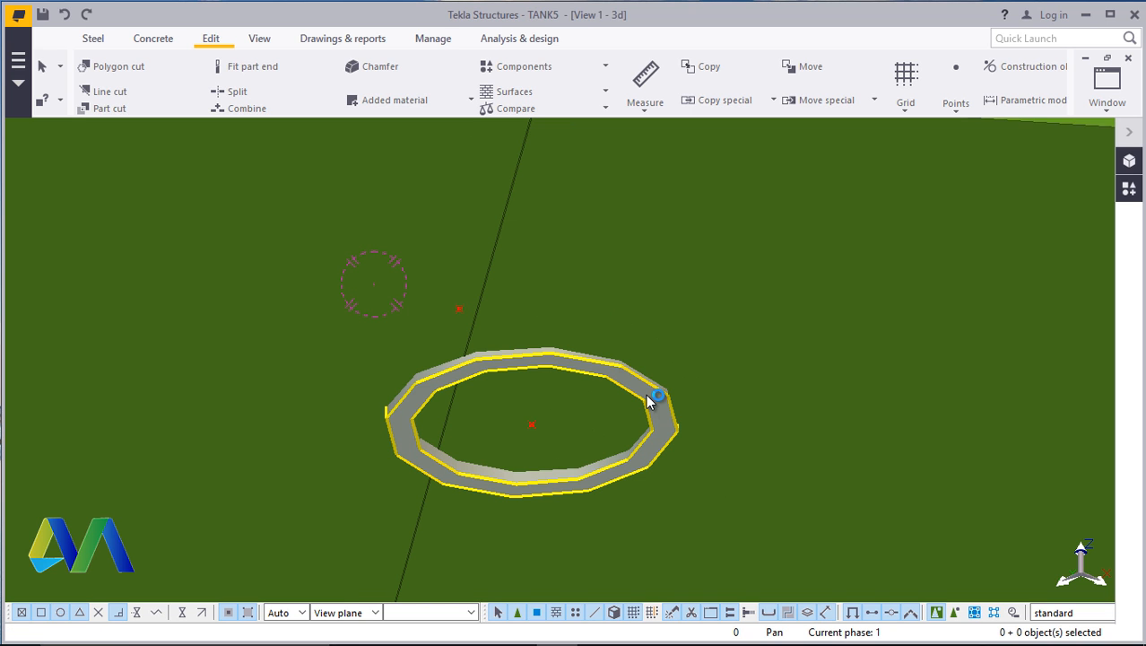
# Move the handrail post from the centre point of its base onto the construction point on the rim plate joint
pyautogui.rightClick(649, 400)
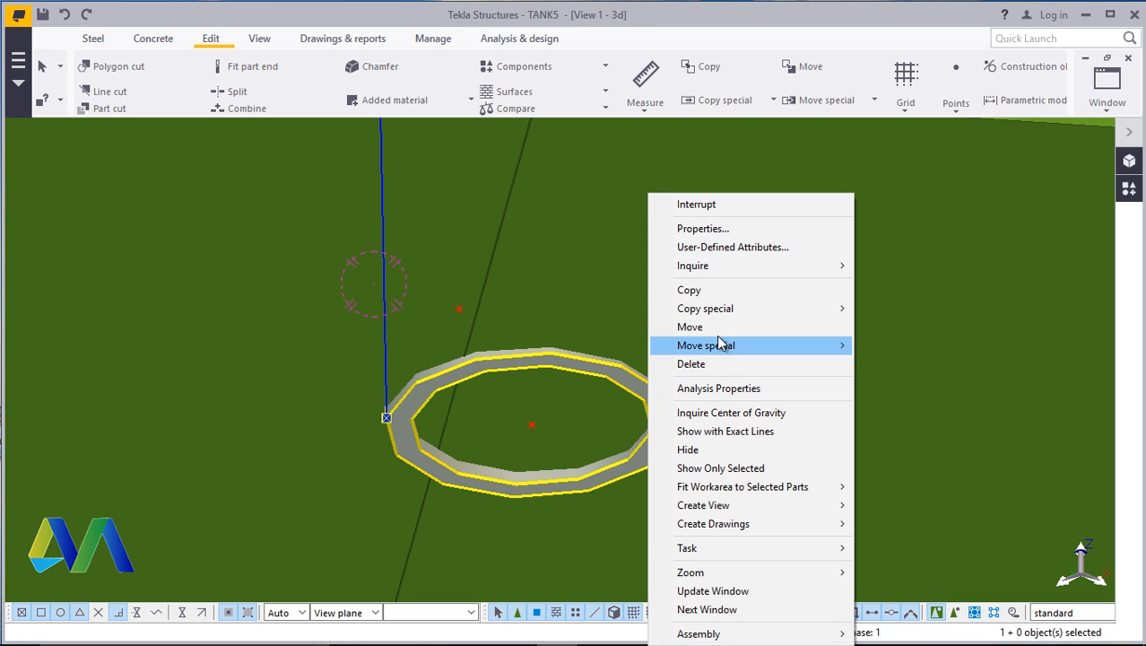
pyautogui.click(716, 329)
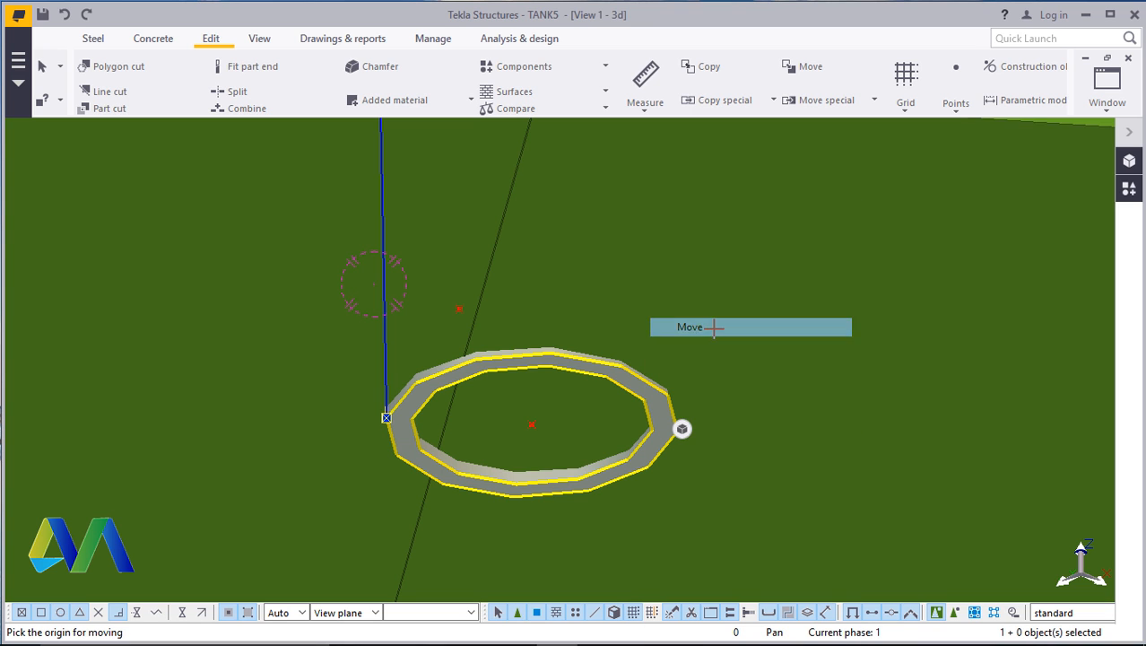
pyautogui.click(530, 425)
pyautogui.scroll(-5, 603, 448)
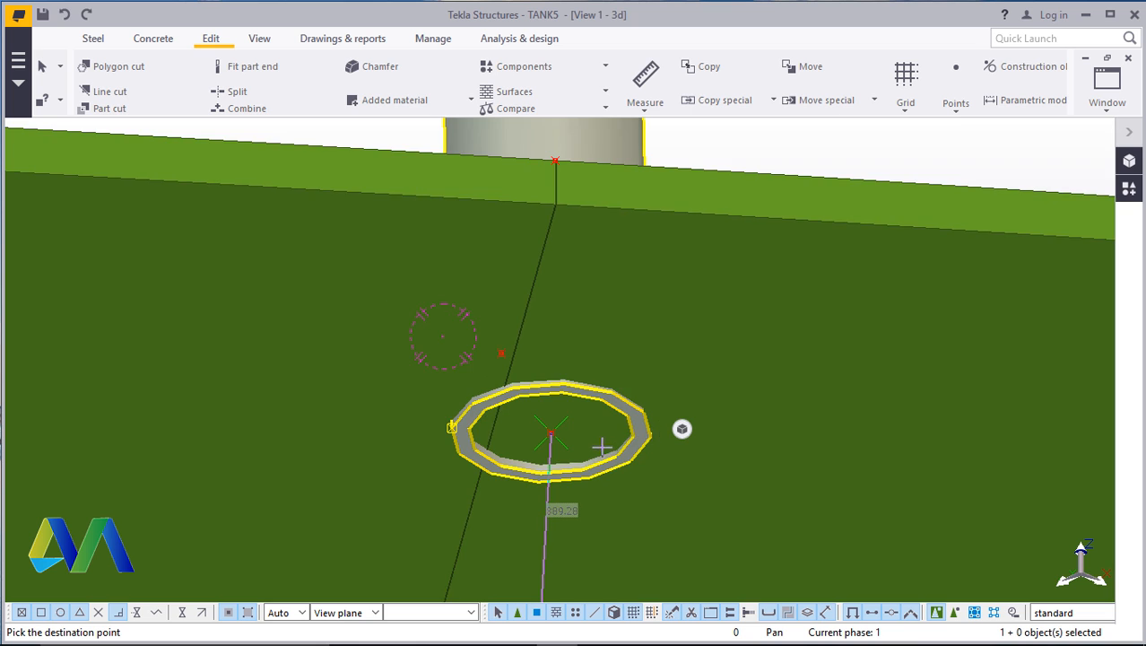
pyautogui.click(268, 40)
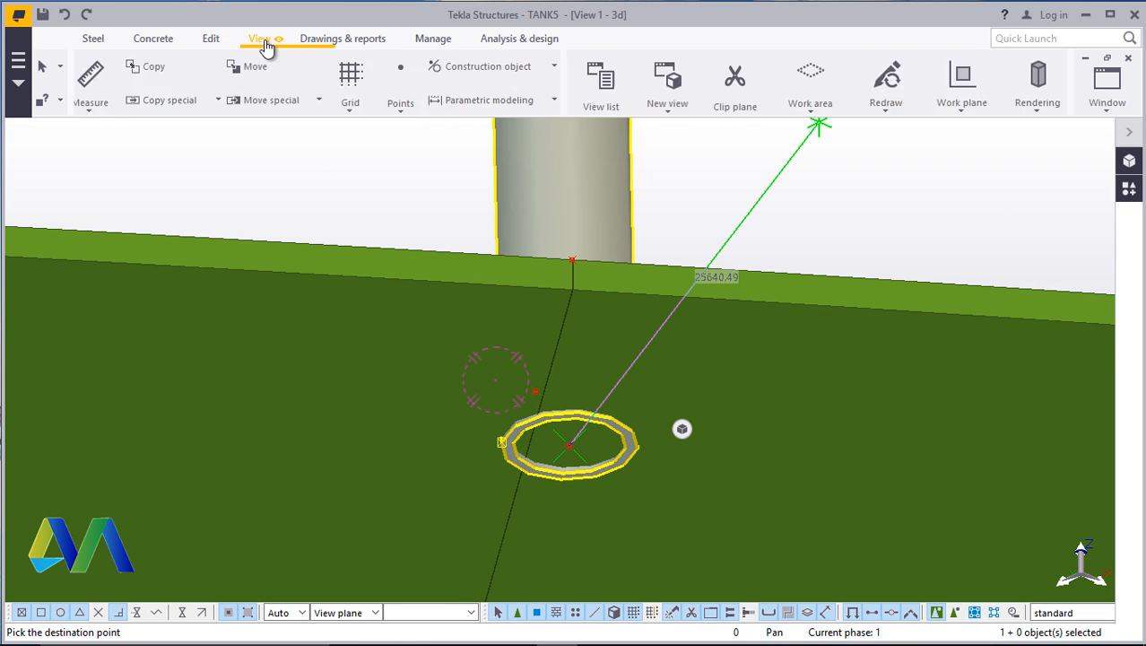
pyautogui.click(616, 92)
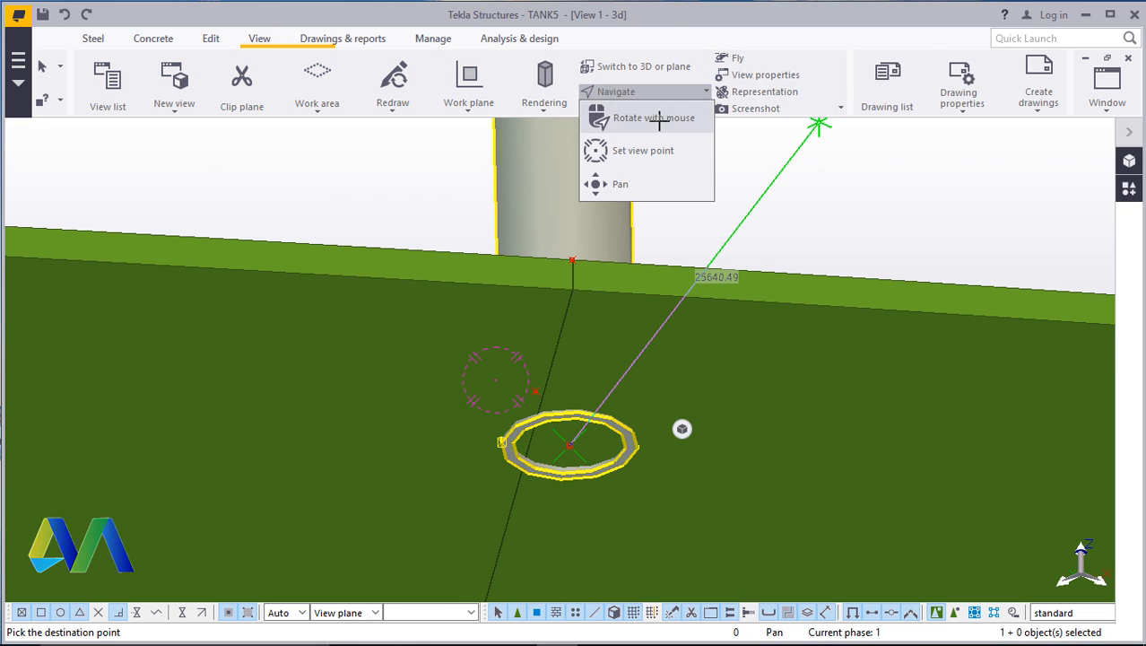
pyautogui.click(659, 122)
pyautogui.moveTo(588, 266); pyautogui.dragTo(499, 250)
pyautogui.scroll(3, 498, 250)
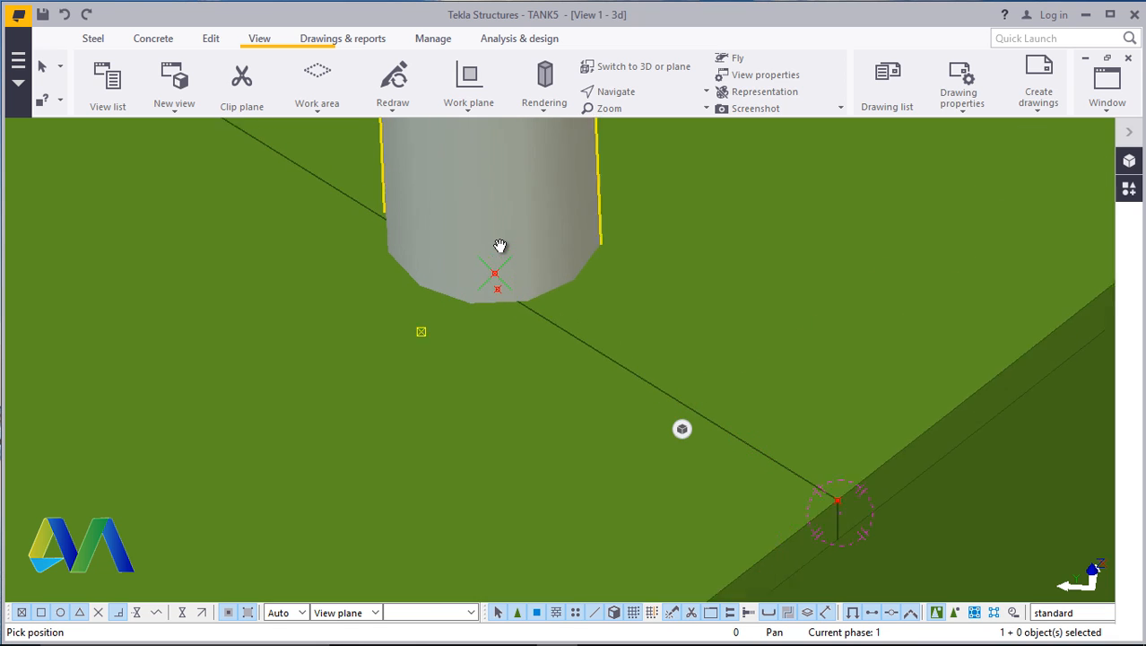
pyautogui.rightClick(498, 243)
pyautogui.click(533, 252)
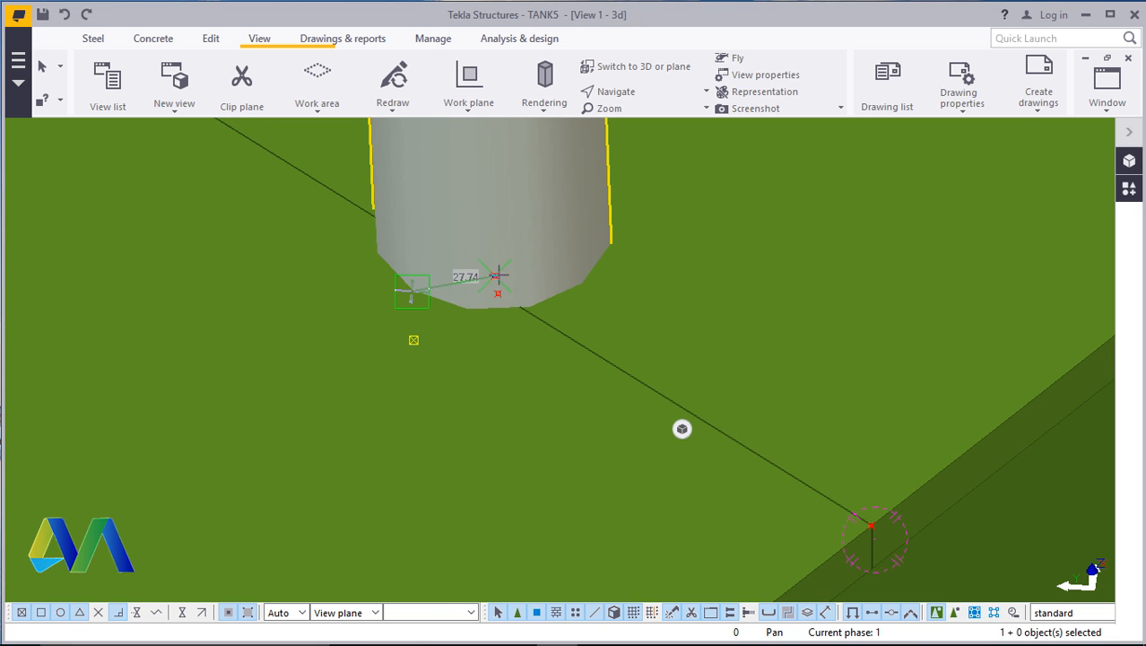
pyautogui.scroll(3, 501, 287)
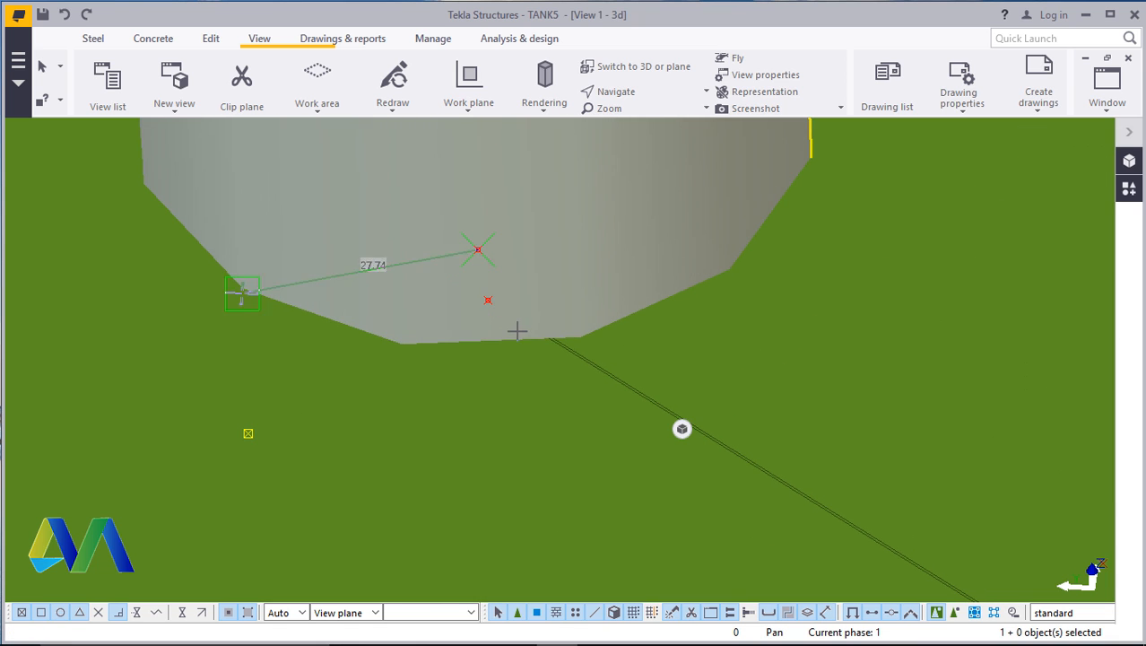
pyautogui.scroll(-5, 491, 309)
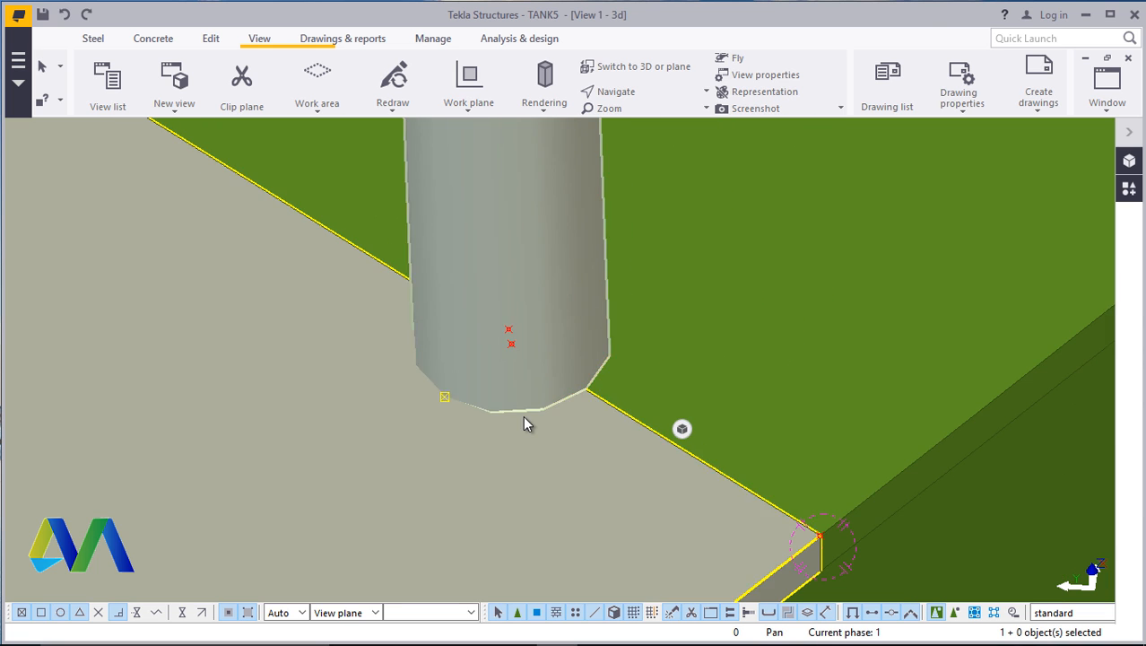
# Copy the centred handrail post to the next rim plate joint, using the outer corners of the two joints as origin and destination
pyautogui.keyDown('ctrl'); pyautogui.moveTo(524, 422); pyautogui.dragTo(481, 358, button='middle'); pyautogui.keyUp('ctrl')
pyautogui.click(464, 341)
pyautogui.rightClick(467, 346)
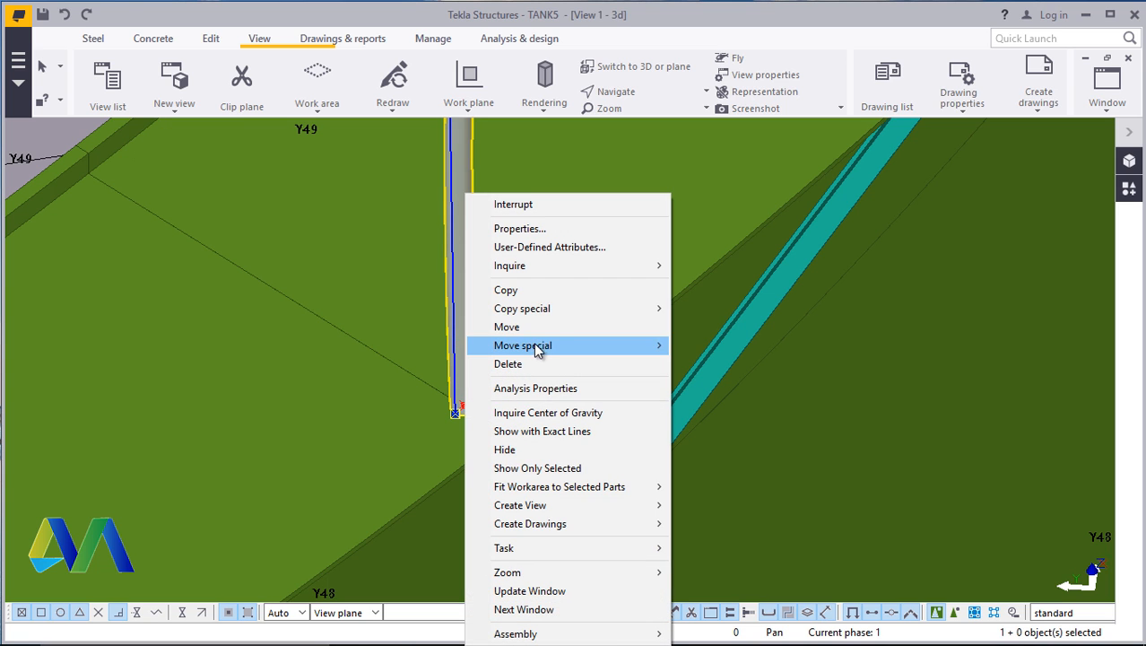
pyautogui.click(506, 290)
pyautogui.scroll(2, 509, 437)
pyautogui.scroll(2, 509, 437)
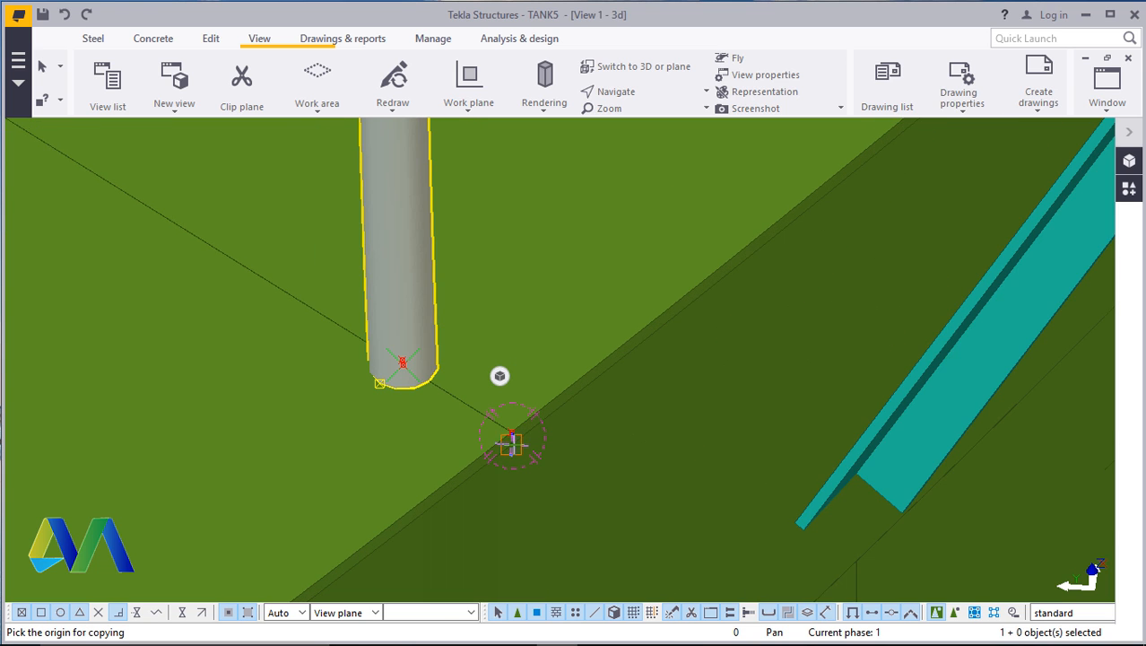
pyautogui.scroll(-6, 510, 449)
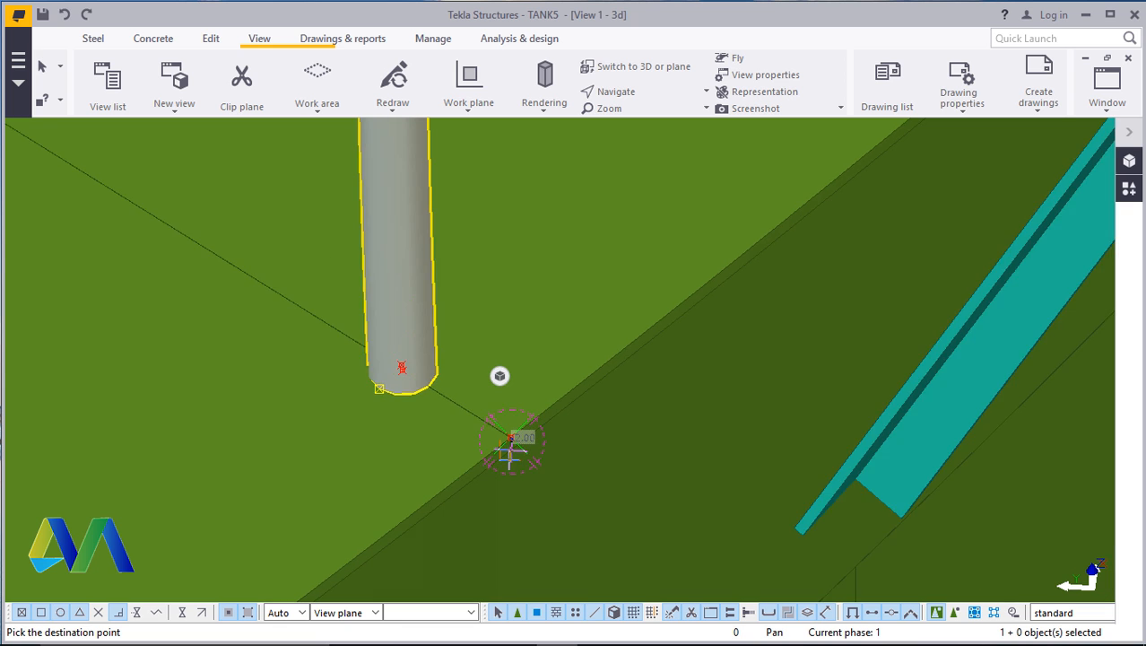
pyautogui.scroll(1, 507, 461)
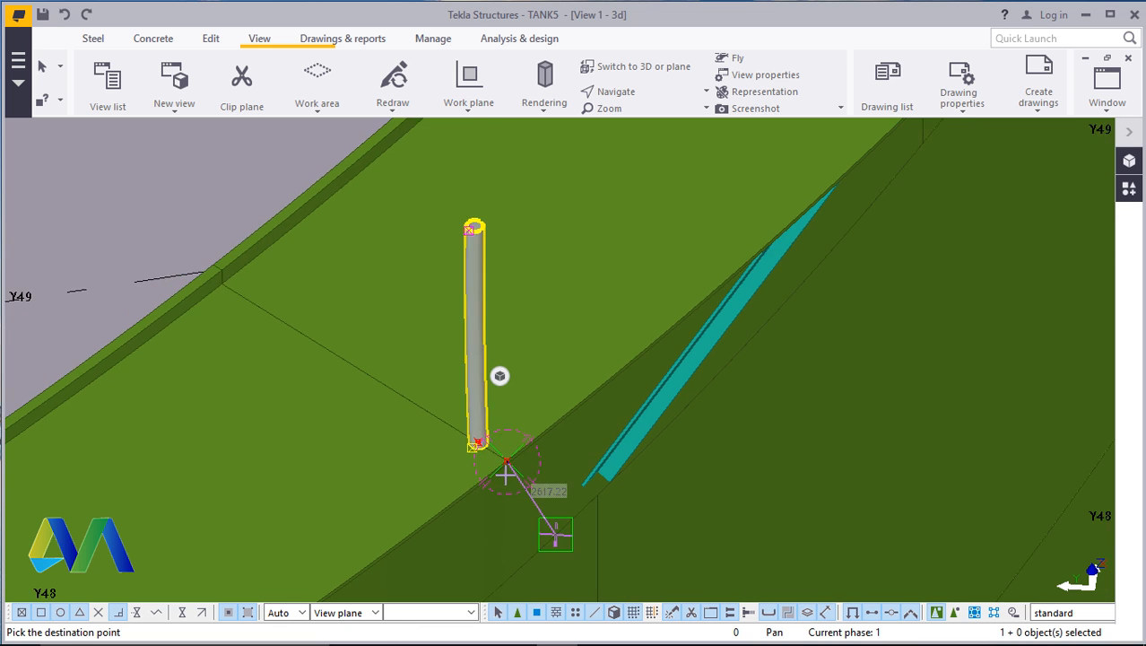
pyautogui.scroll(-4, 507, 461)
pyautogui.scroll(5, 782, 187)
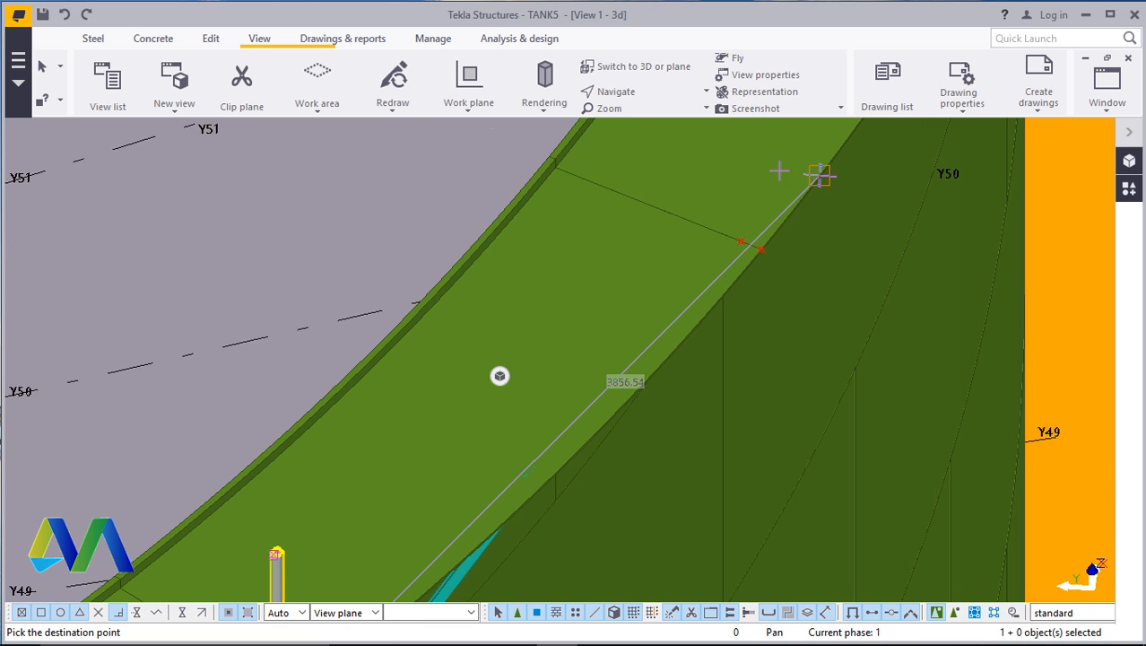
pyautogui.scroll(2, 753, 292)
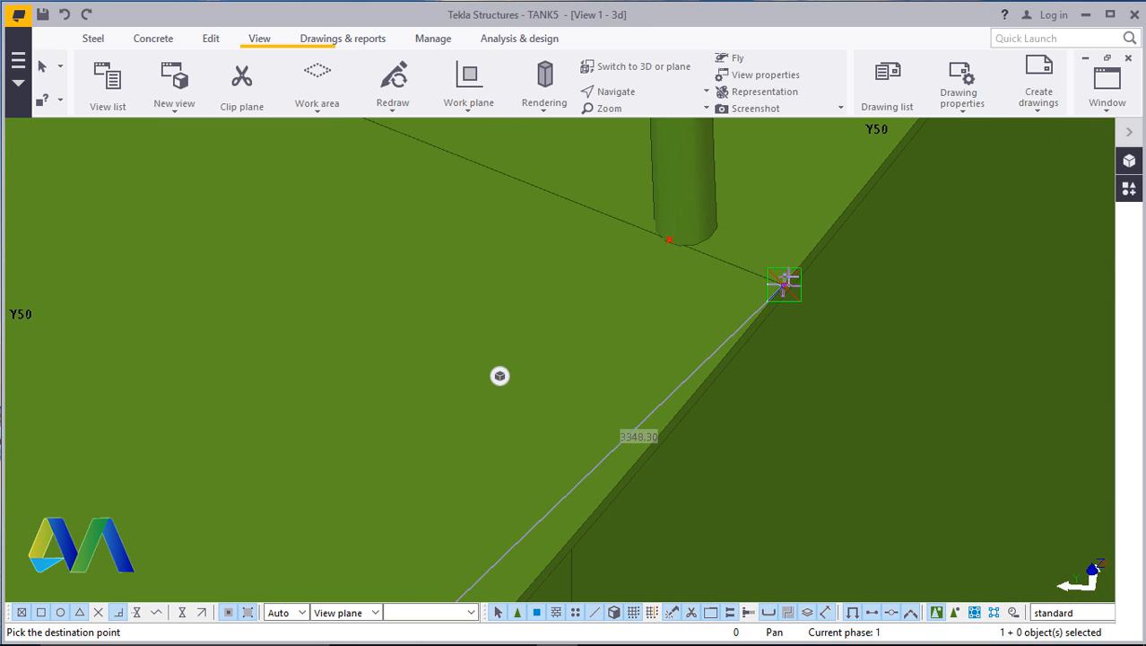
pyautogui.rightClick(773, 148)
pyautogui.click(793, 158)
# Examine the base of the copied post and the placement of both handrail posts along the curved rim from rotated views
pyautogui.scroll(3, 705, 243)
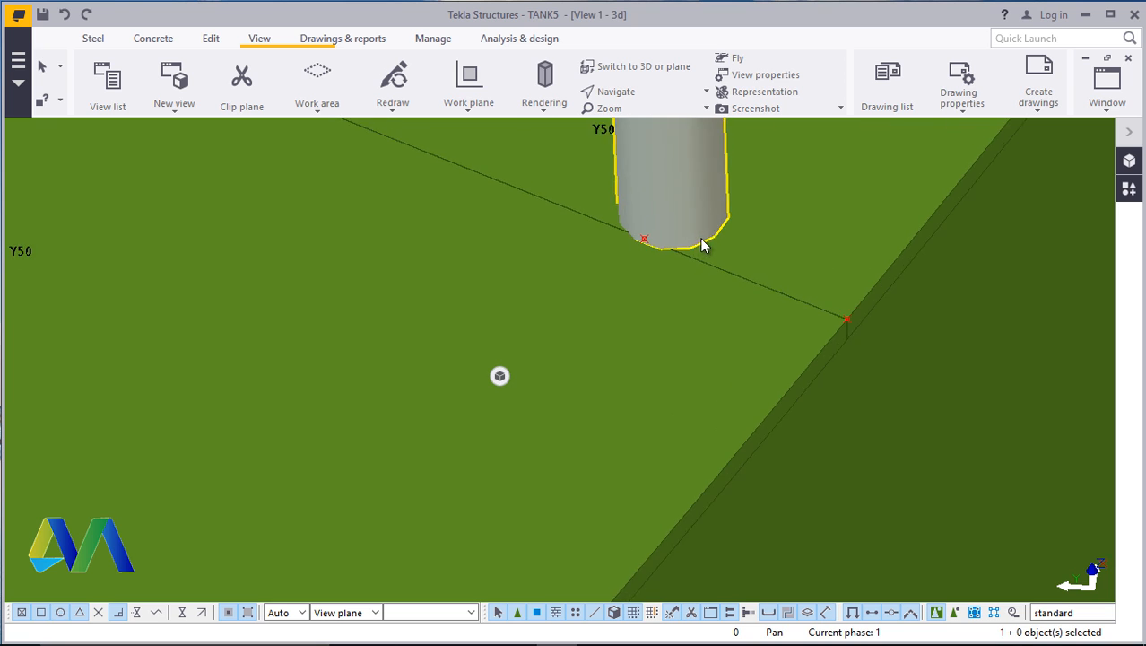
pyautogui.scroll(-3, 739, 272)
pyautogui.scroll(1, 742, 279)
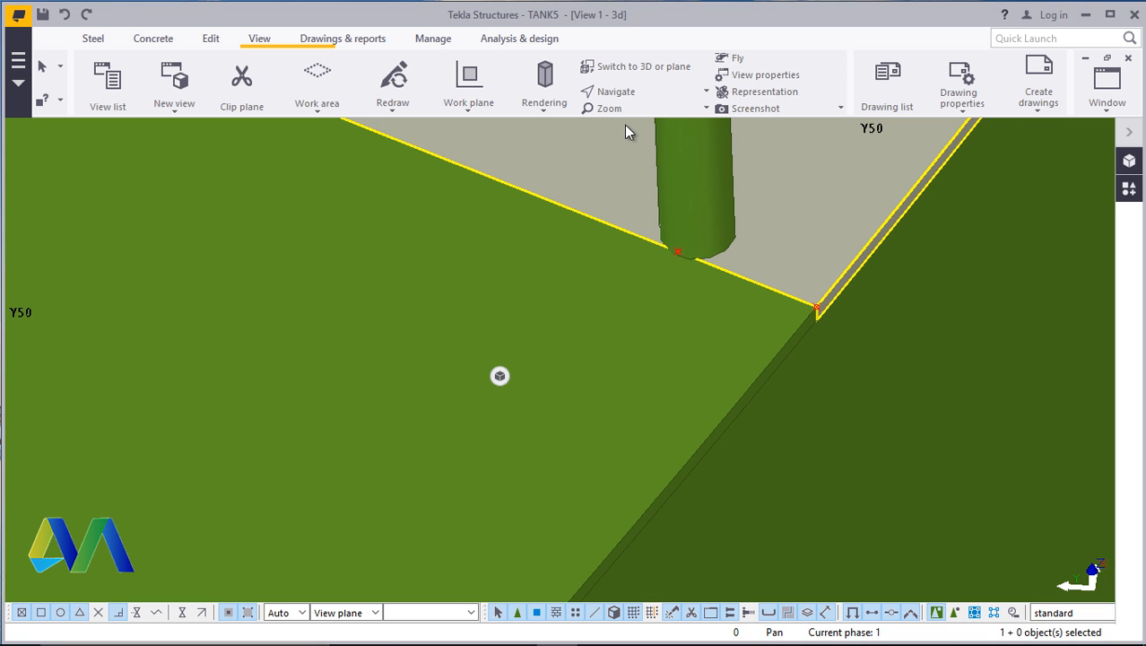
pyautogui.click(617, 92)
pyautogui.click(658, 136)
pyautogui.moveTo(716, 265); pyautogui.dragTo(661, 199)
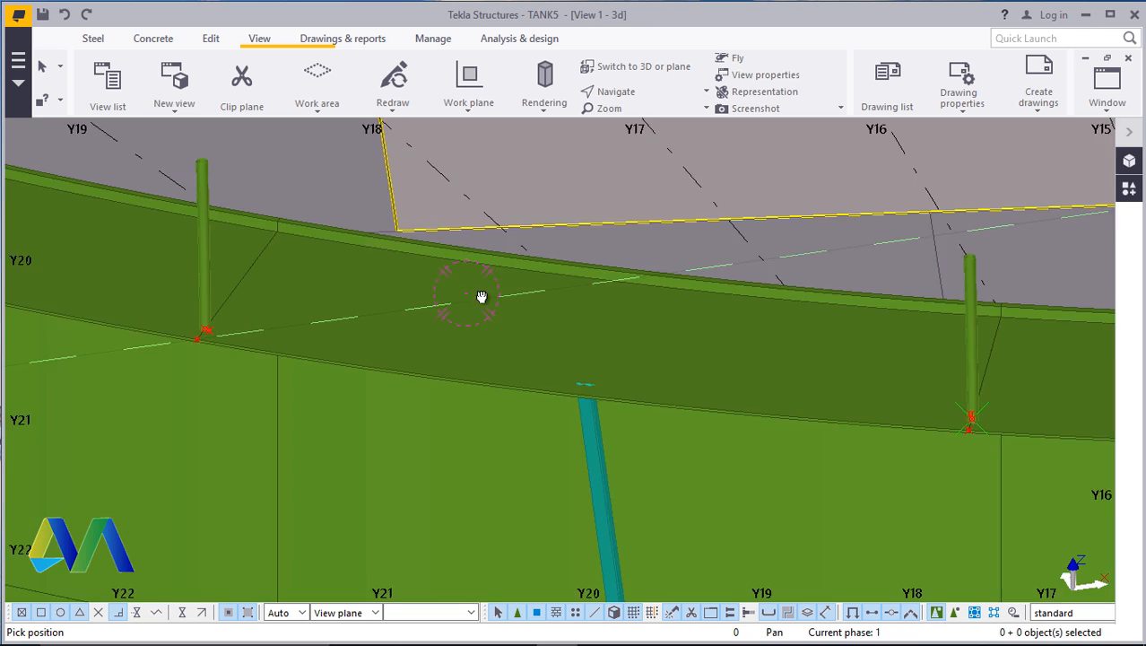
pyautogui.keyDown('ctrl'); pyautogui.moveTo(481, 296); pyautogui.dragTo(721, 309, button='middle'); pyautogui.keyUp('ctrl')
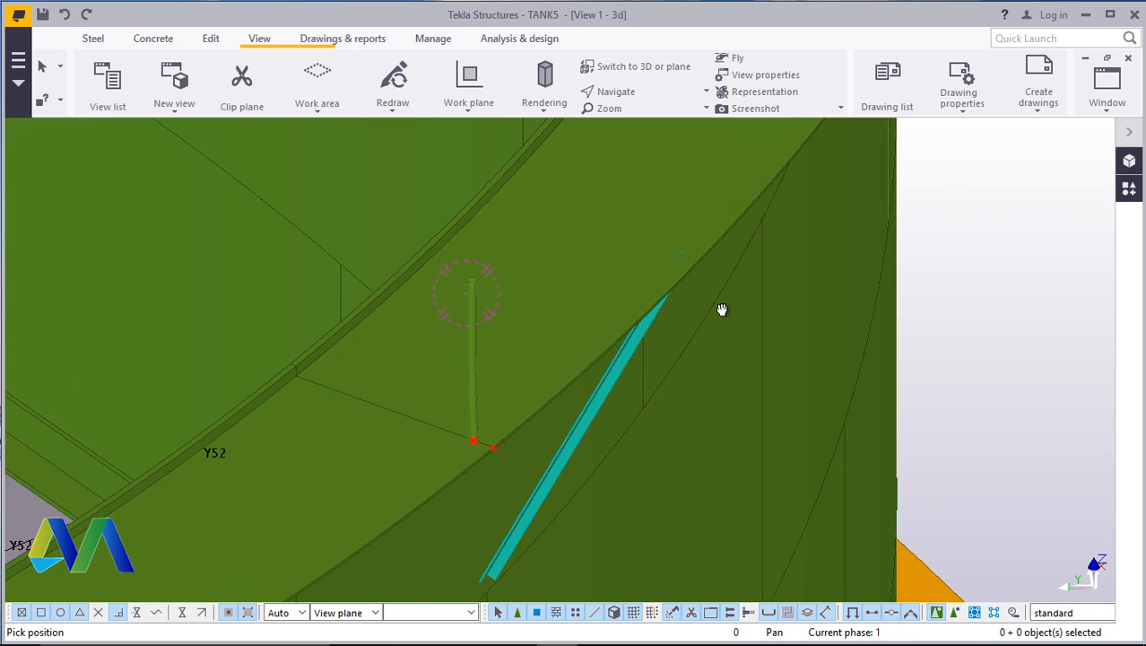
pyautogui.scroll(-1, 618, 366)
pyautogui.keyDown('ctrl'); pyautogui.moveTo(608, 376); pyautogui.dragTo(689, 250, button='middle'); pyautogui.keyUp('ctrl')
pyautogui.rightClick(828, 230)
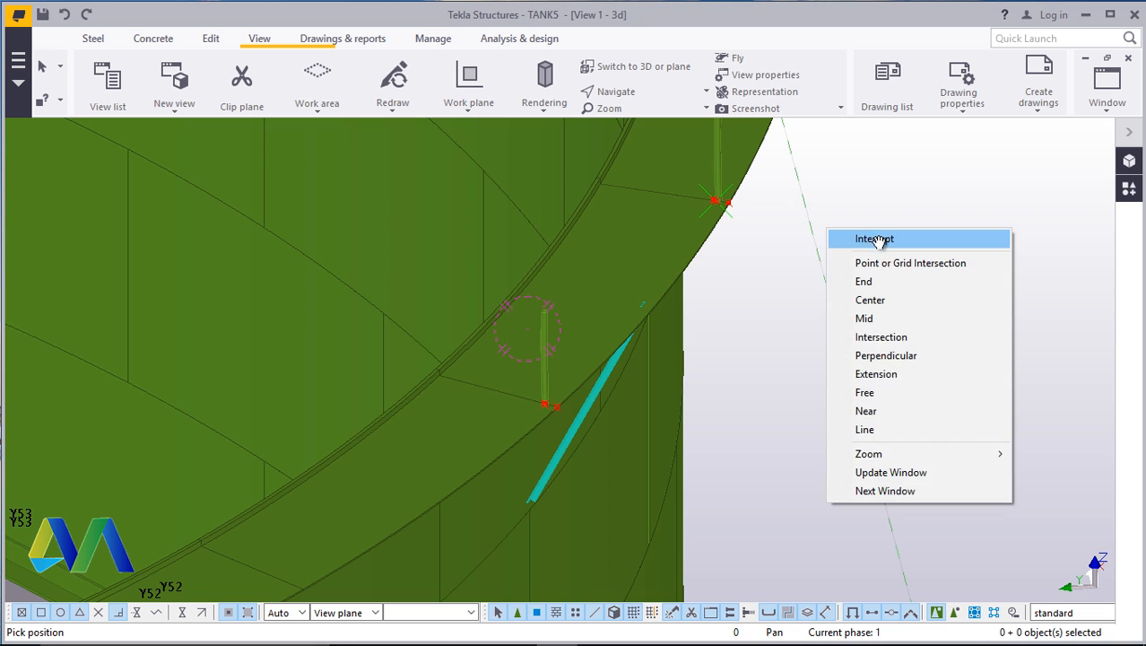
# Straighten the rim plate between the two handrail posts by setting its curved beam radius to 0
pyautogui.click(878, 239)
pyautogui.scroll(3, 668, 246)
pyautogui.click(664, 245)
pyautogui.doubleClick(728, 257)
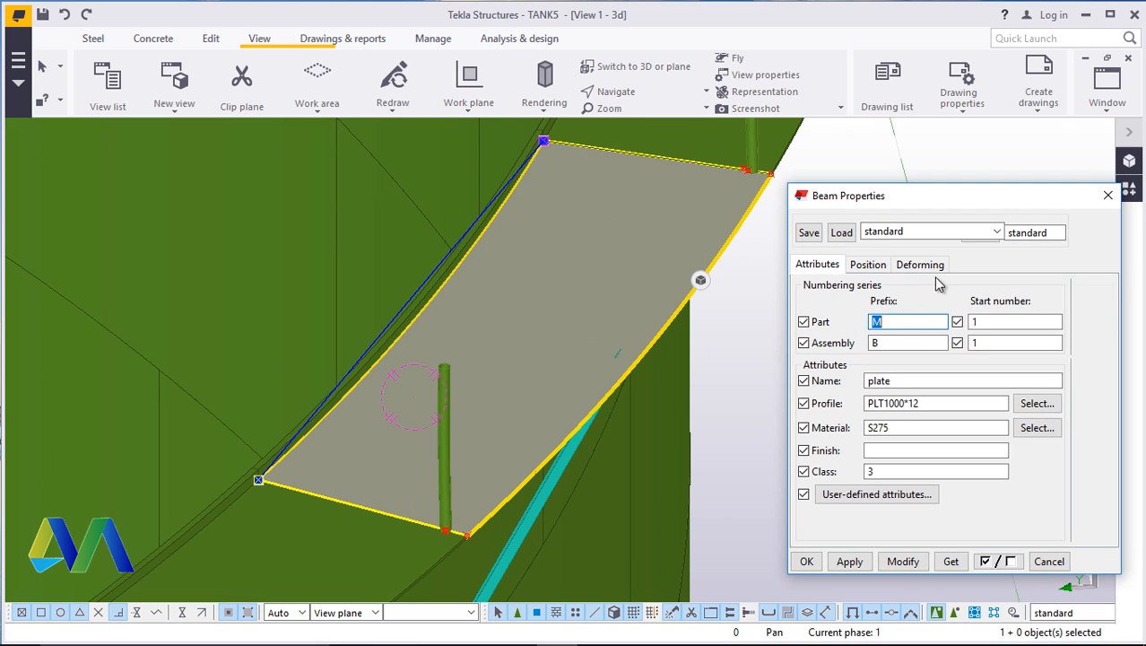
pyautogui.click(867, 264)
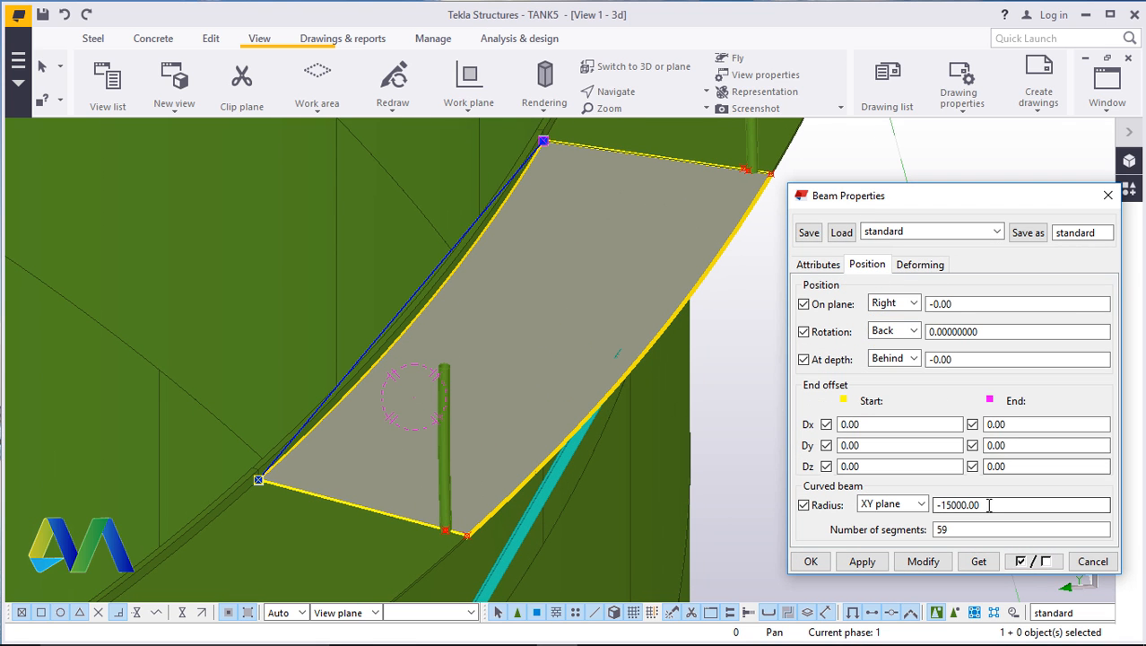
pyautogui.click(932, 560)
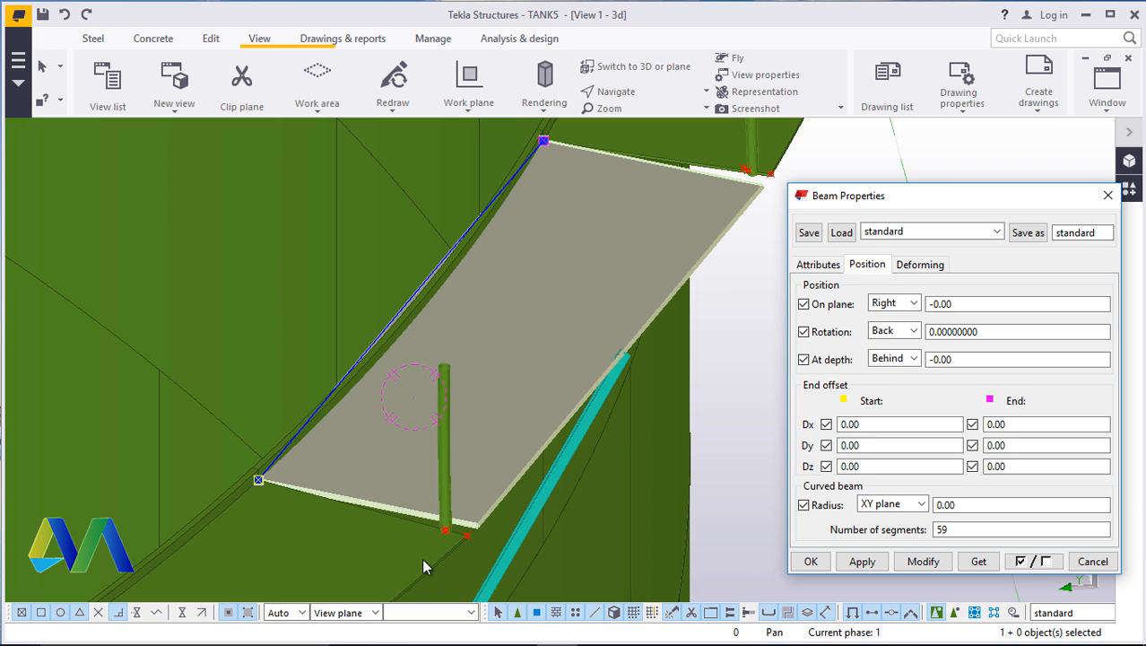
pyautogui.click(1109, 194)
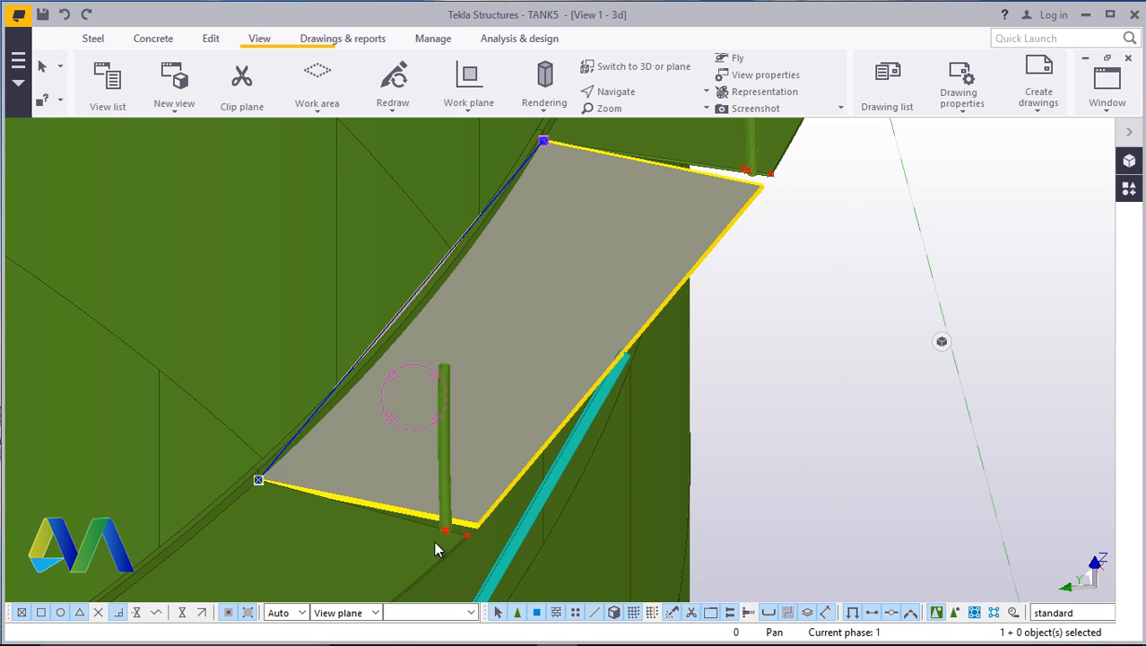
# Add a construction point at the top outer corner of the straightened rim plate, beside the post base
pyautogui.scroll(5, 434, 541)
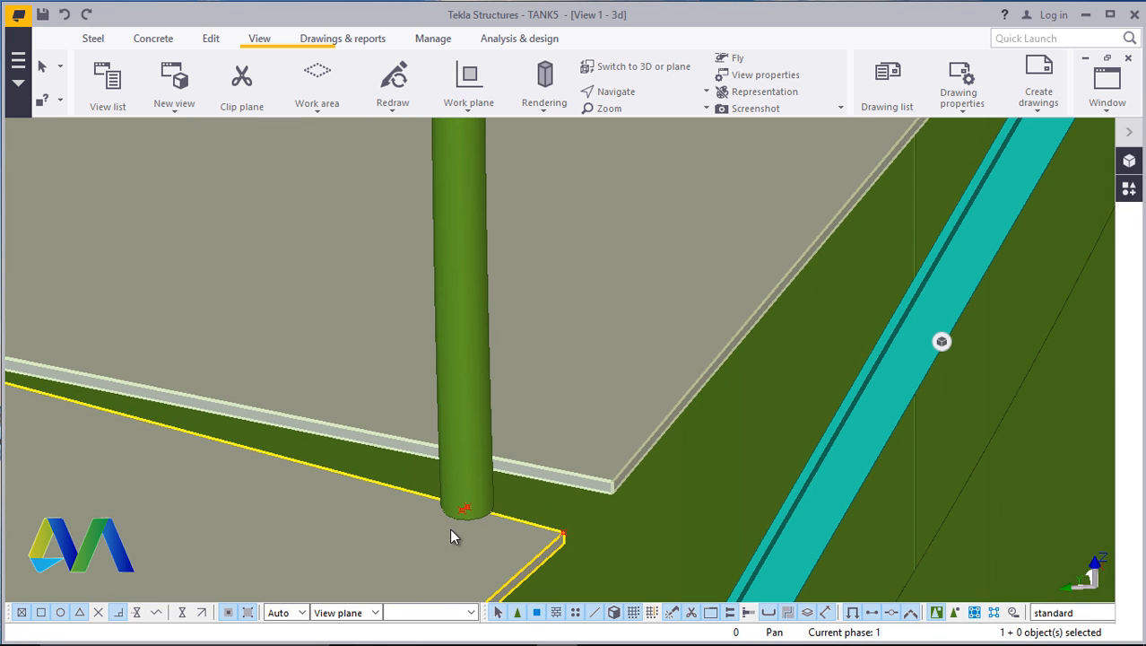
pyautogui.scroll(1, 579, 534)
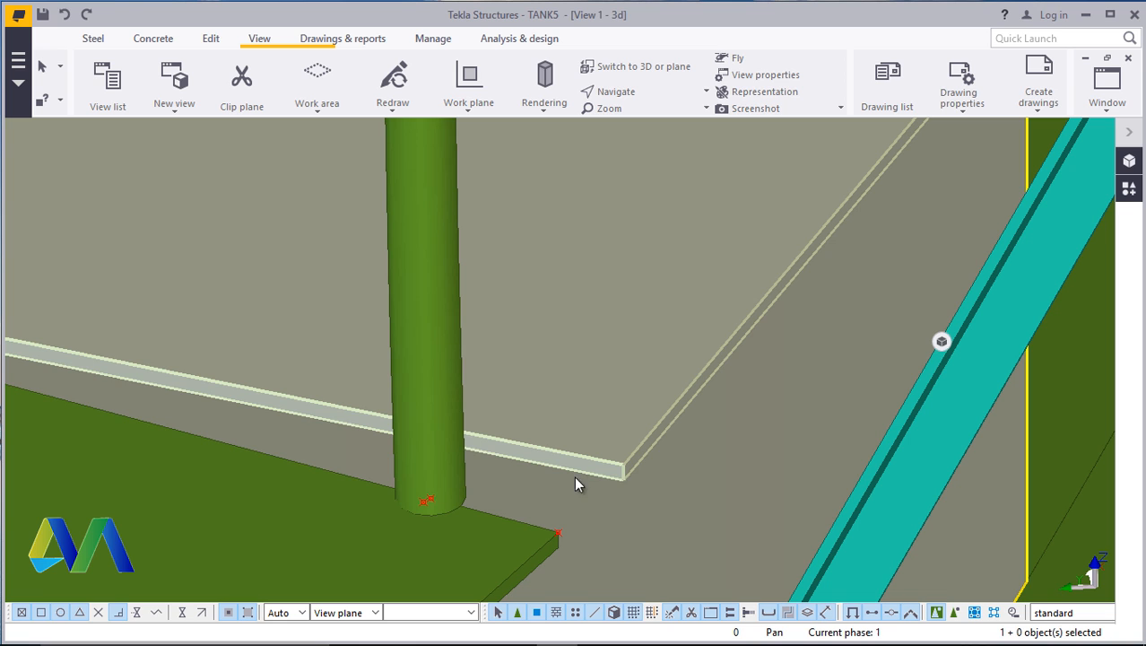
pyautogui.click(458, 418)
pyautogui.click(238, 167)
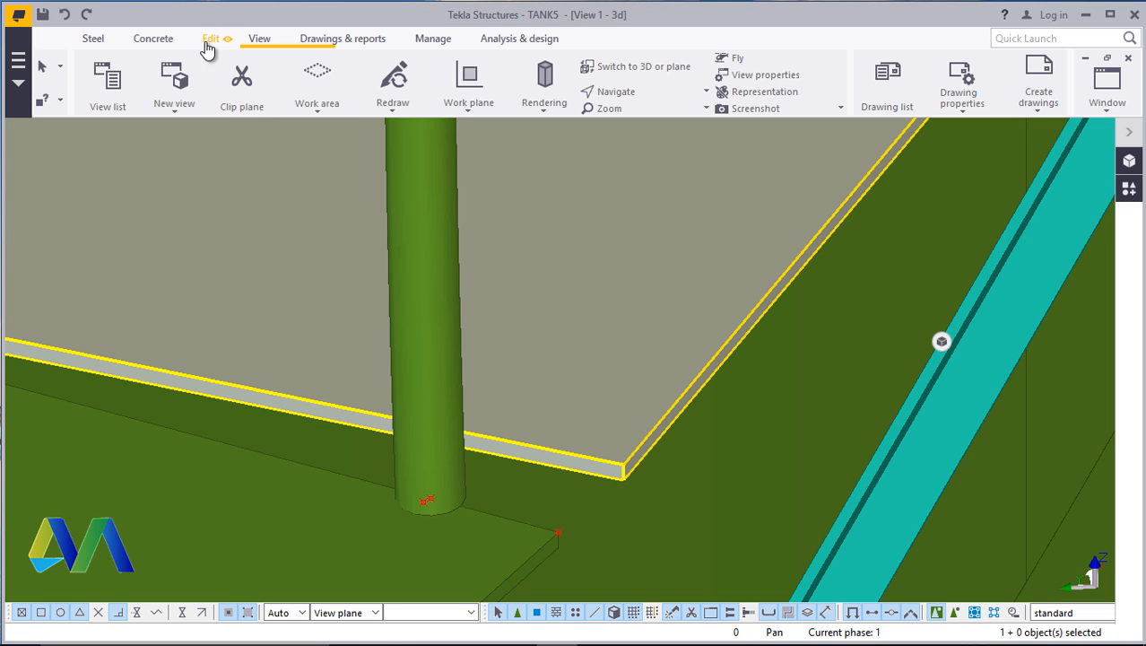
pyautogui.click(211, 39)
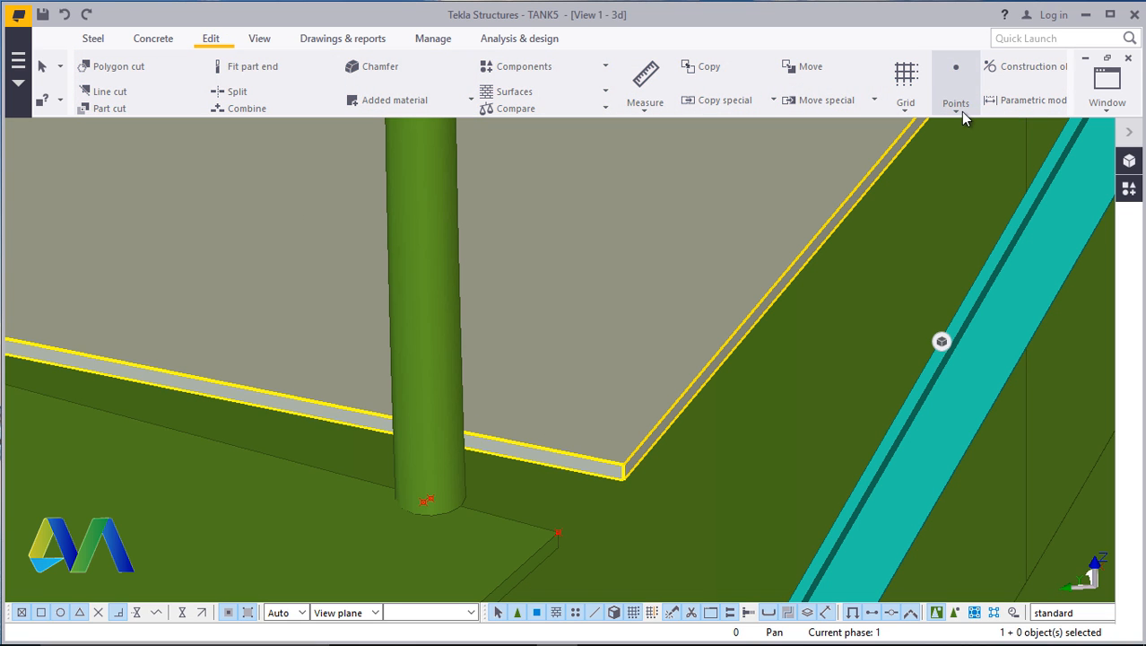
pyautogui.click(958, 109)
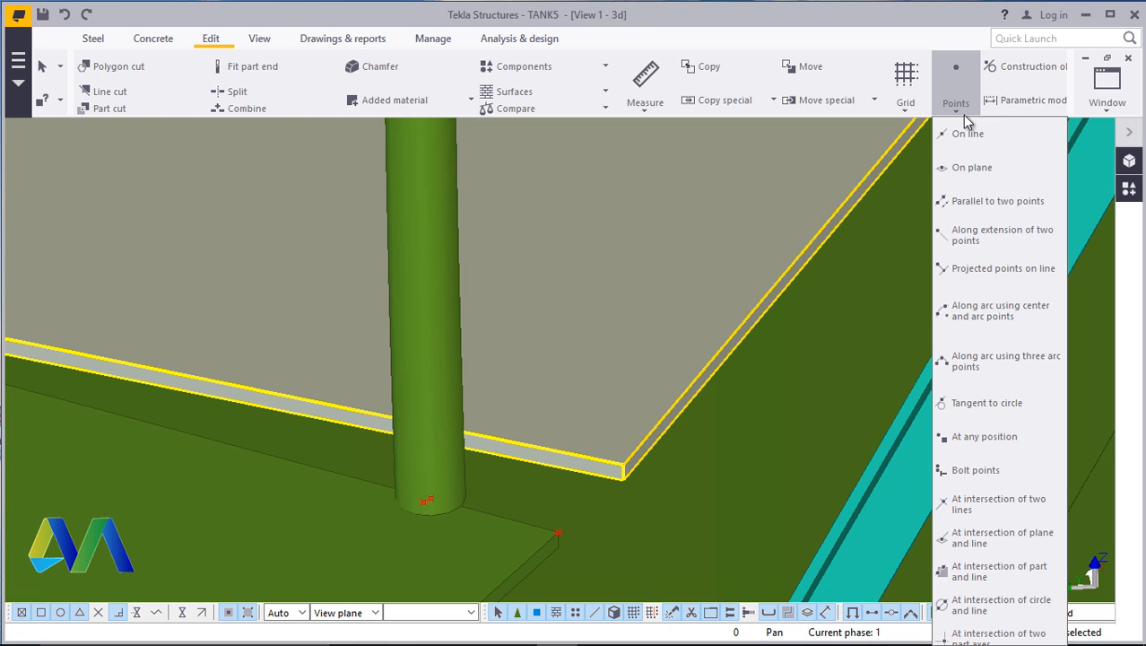
pyautogui.click(998, 440)
pyautogui.scroll(3, 624, 468)
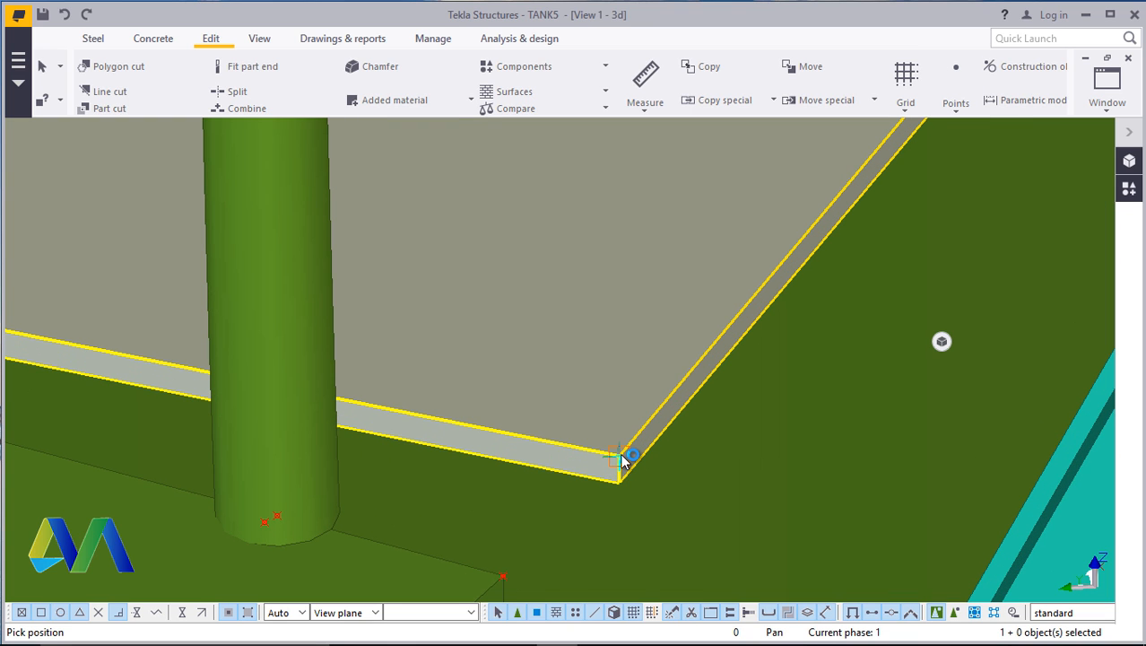
# Add another construction point 100 mm from that corner along the plate's end edge and end the point command
pyautogui.scroll(-2, 797, 481)
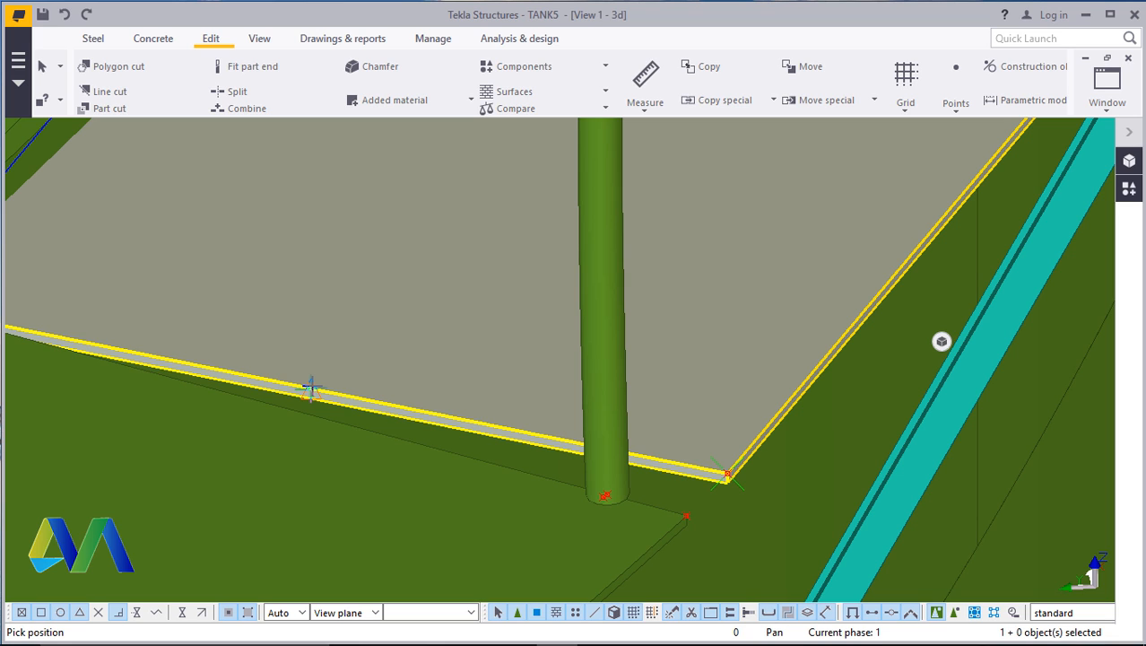
pyautogui.write('100')
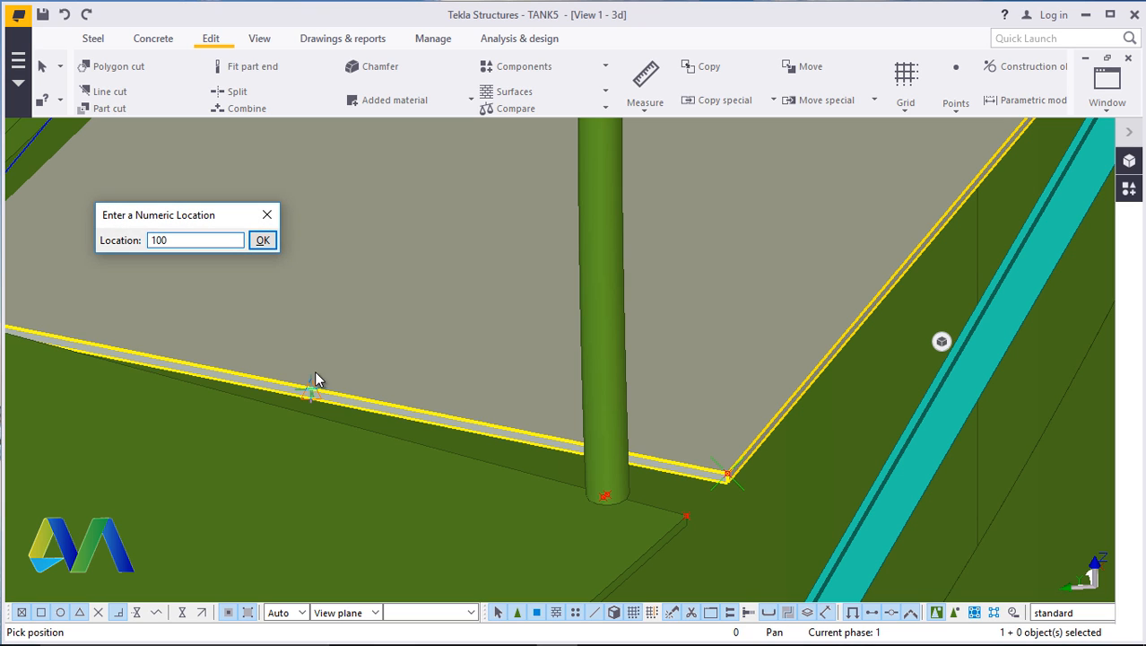
pyautogui.click(262, 239)
pyautogui.rightClick(264, 235)
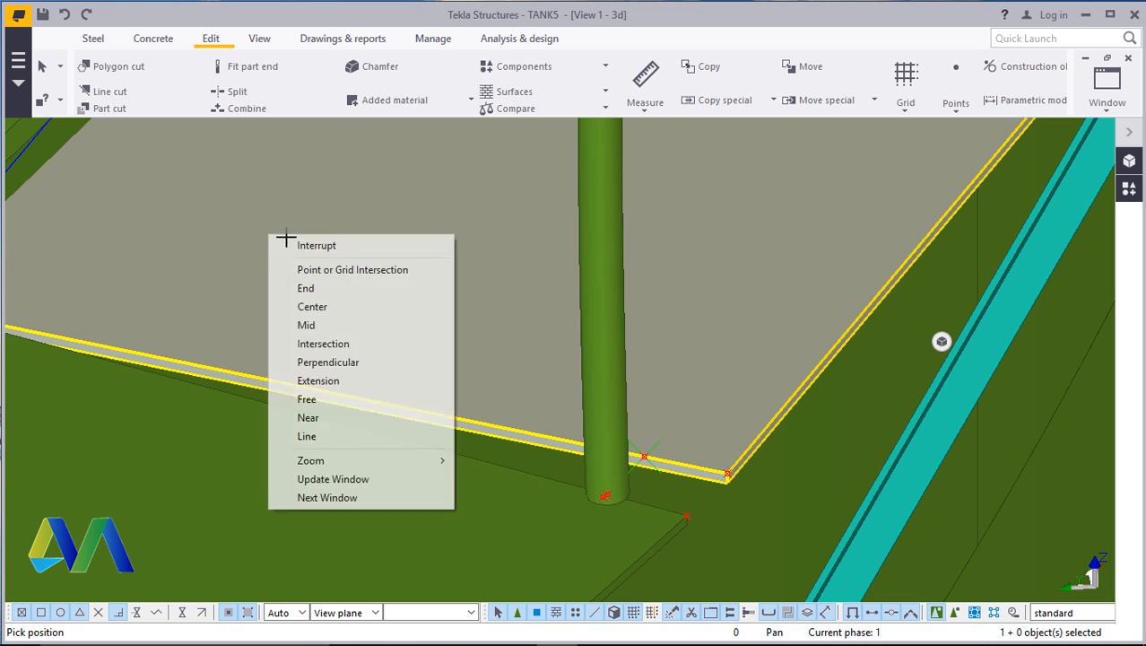
pyautogui.click(309, 249)
# Move the handrail post from its base centre point onto the construction point 100 mm in from the straightened plate's corner
pyautogui.scroll(5, 633, 526)
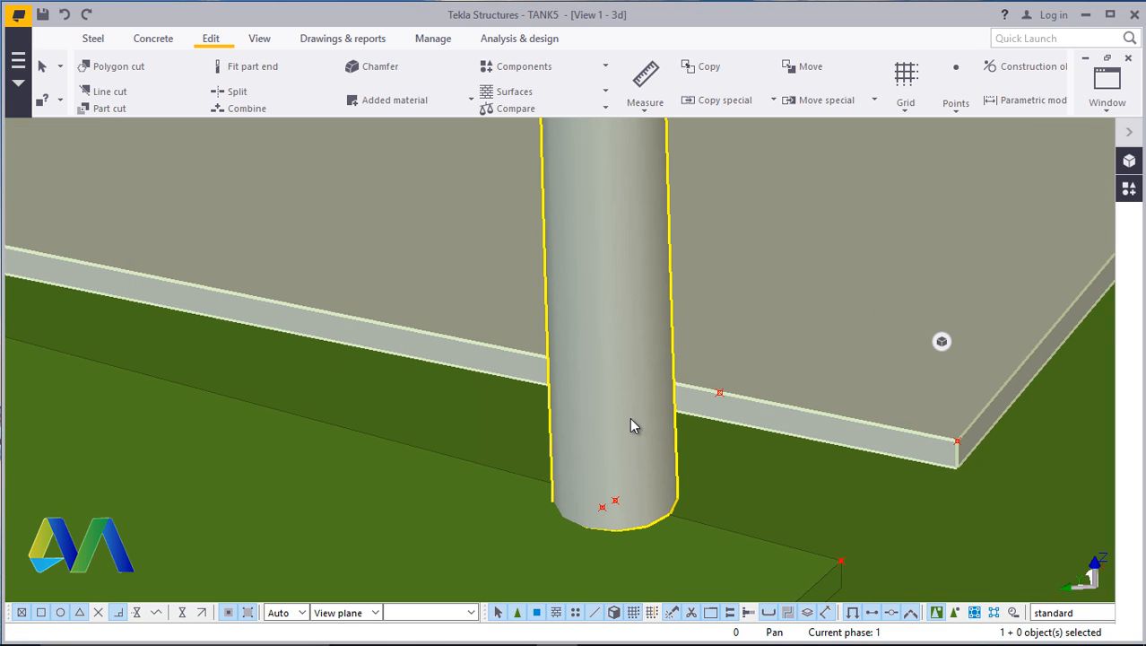
pyautogui.click(632, 420)
pyautogui.rightClick(631, 418)
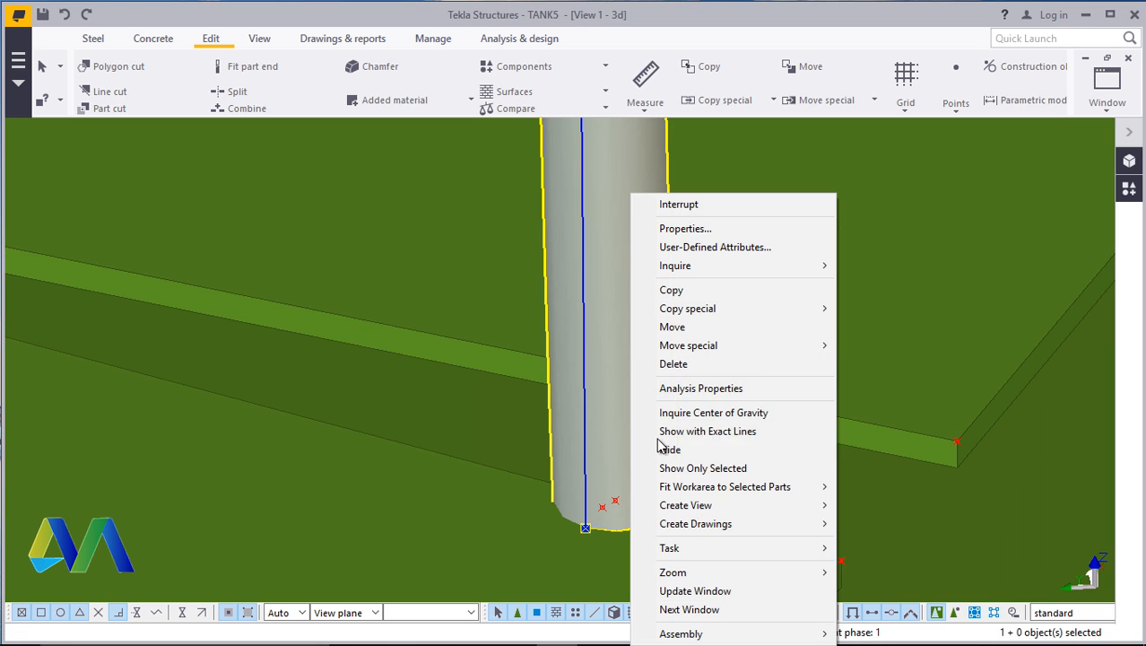
pyautogui.click(678, 327)
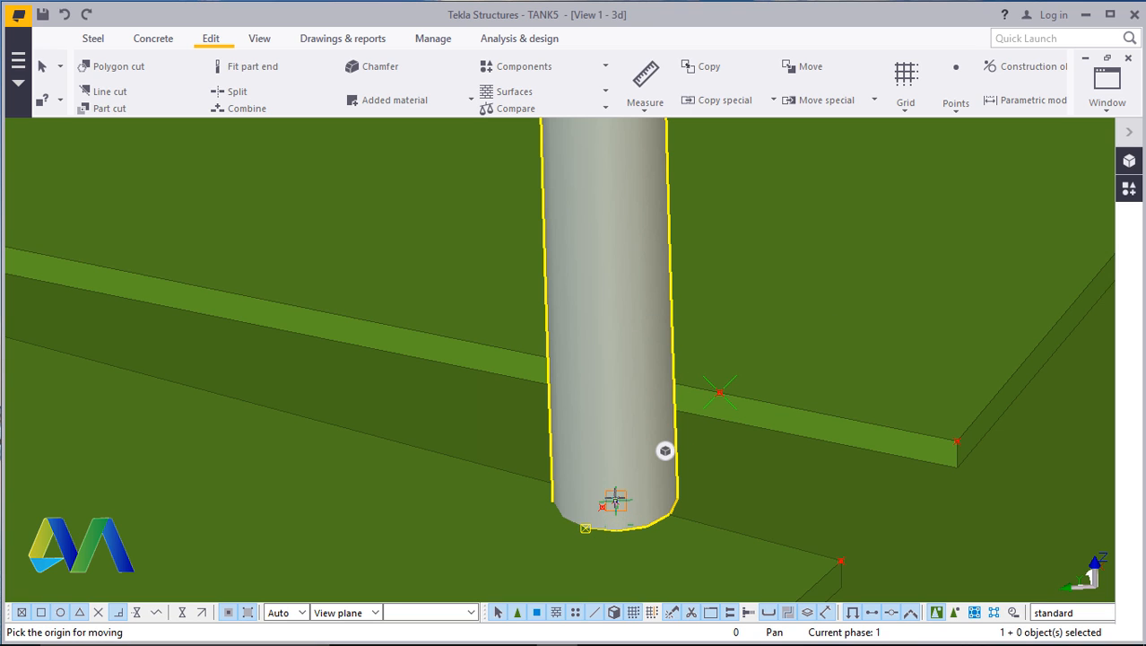
pyautogui.click(614, 500)
pyautogui.click(720, 394)
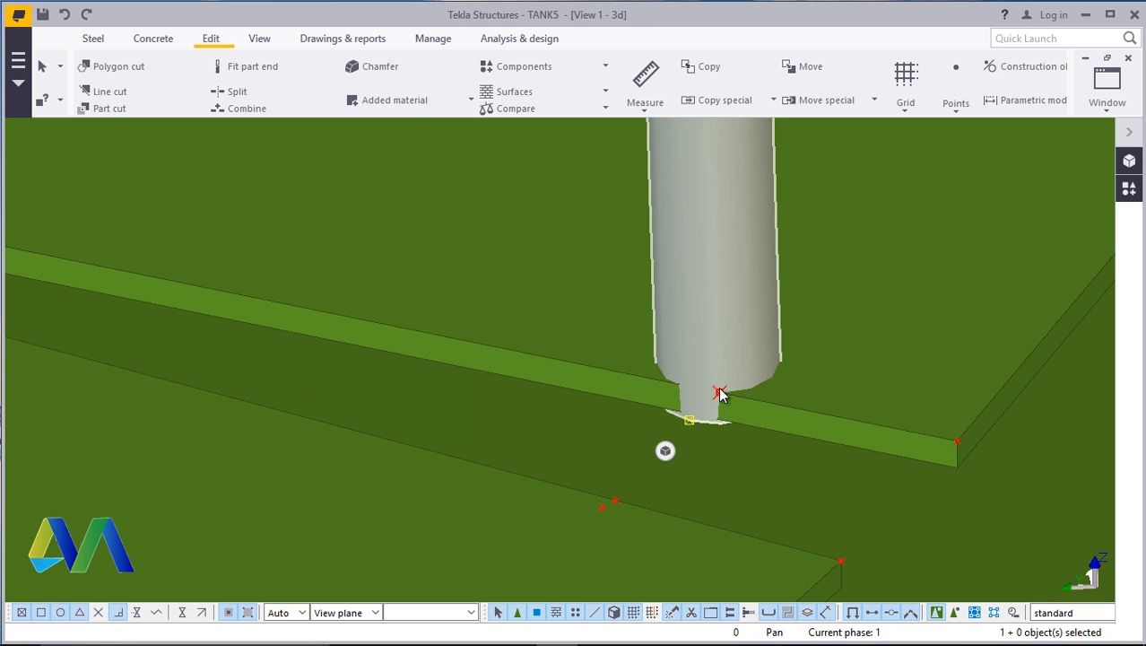
pyautogui.scroll(-6, 541, 506)
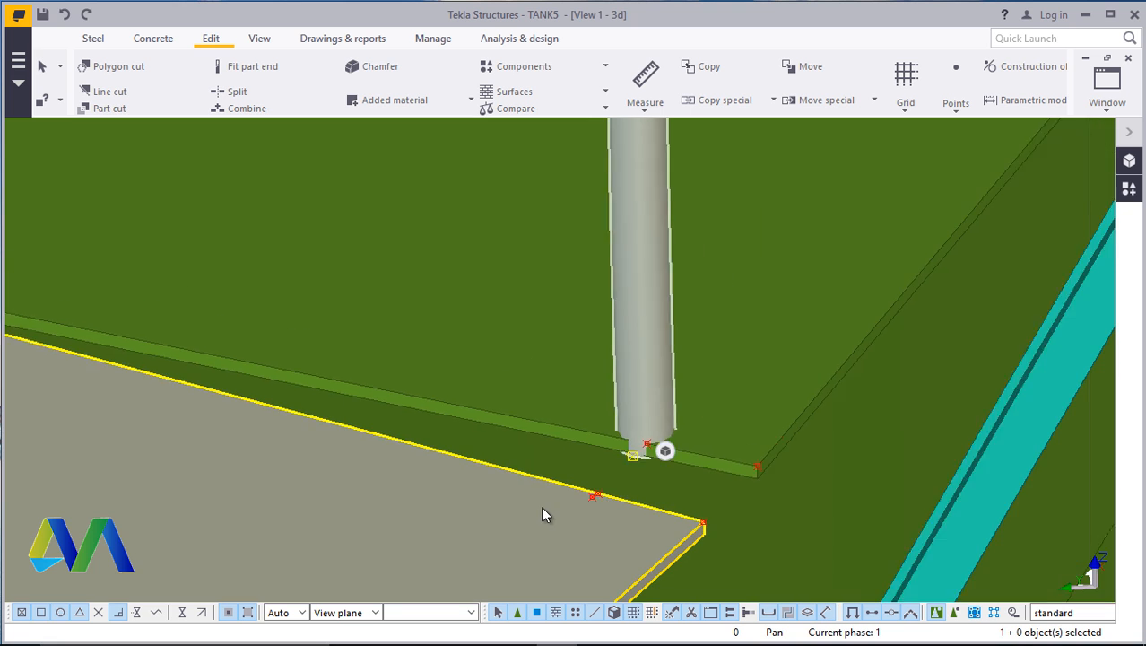
pyautogui.scroll(1, 591, 515)
pyautogui.scroll(5, 594, 514)
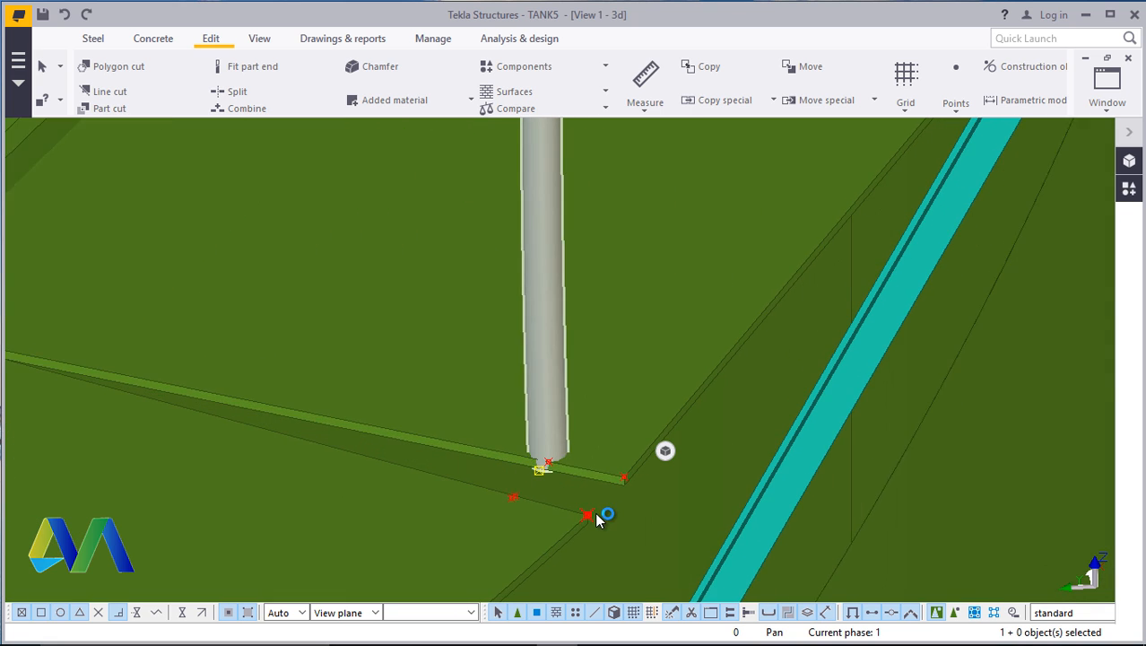
pyautogui.scroll(2, 502, 423)
pyautogui.scroll(-6, 469, 494)
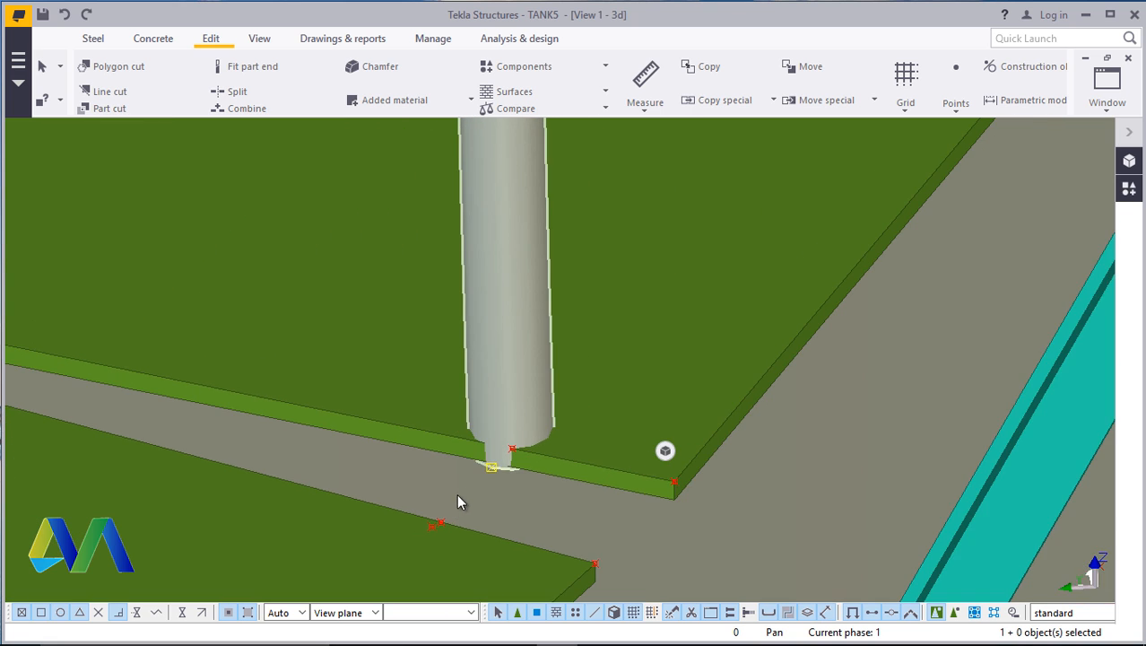
pyautogui.scroll(-2, 560, 440)
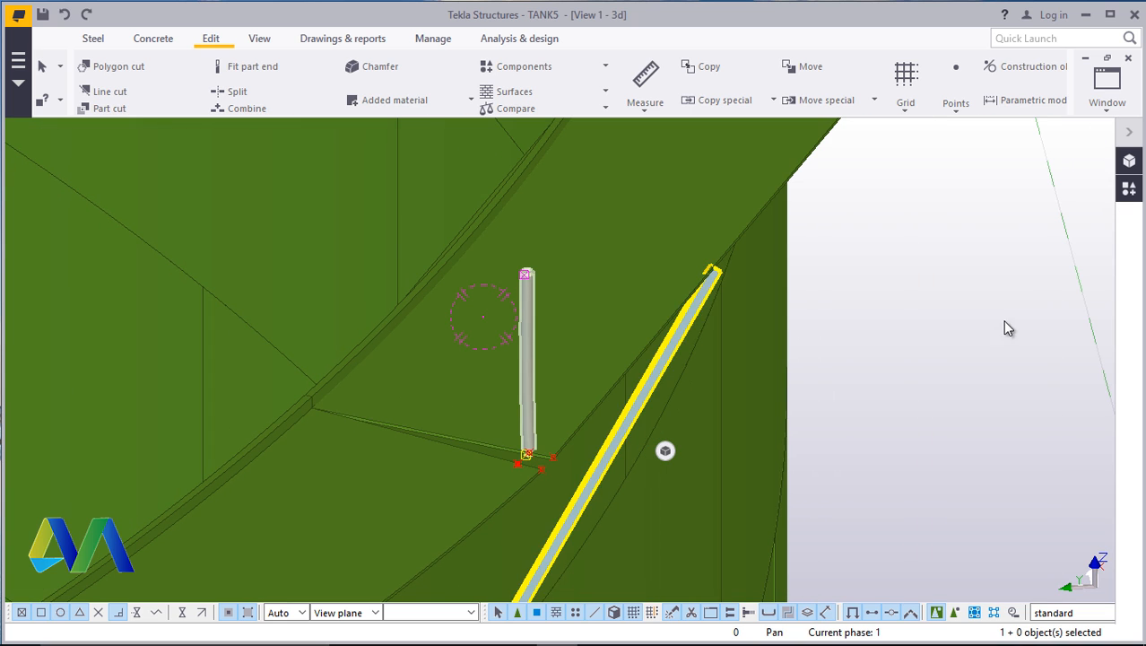
# Straighten the adjoining rim plate below the post by setting its curved beam radius to 0
pyautogui.click(991, 257)
pyautogui.scroll(-3, 989, 307)
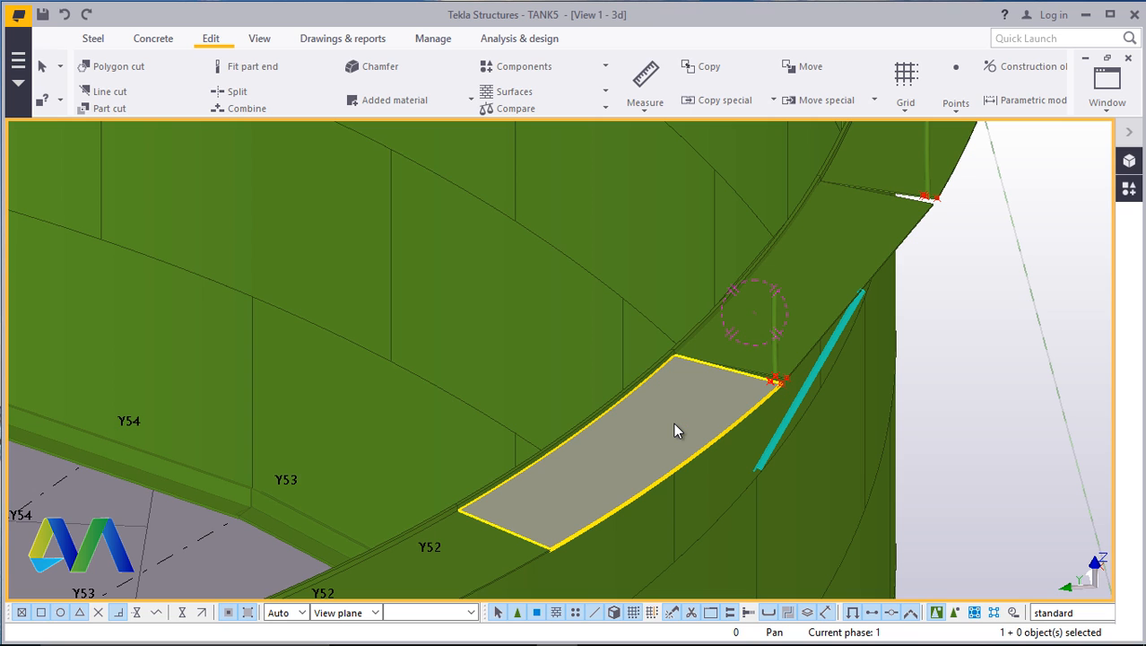
pyautogui.doubleClick(673, 422)
pyautogui.click(868, 265)
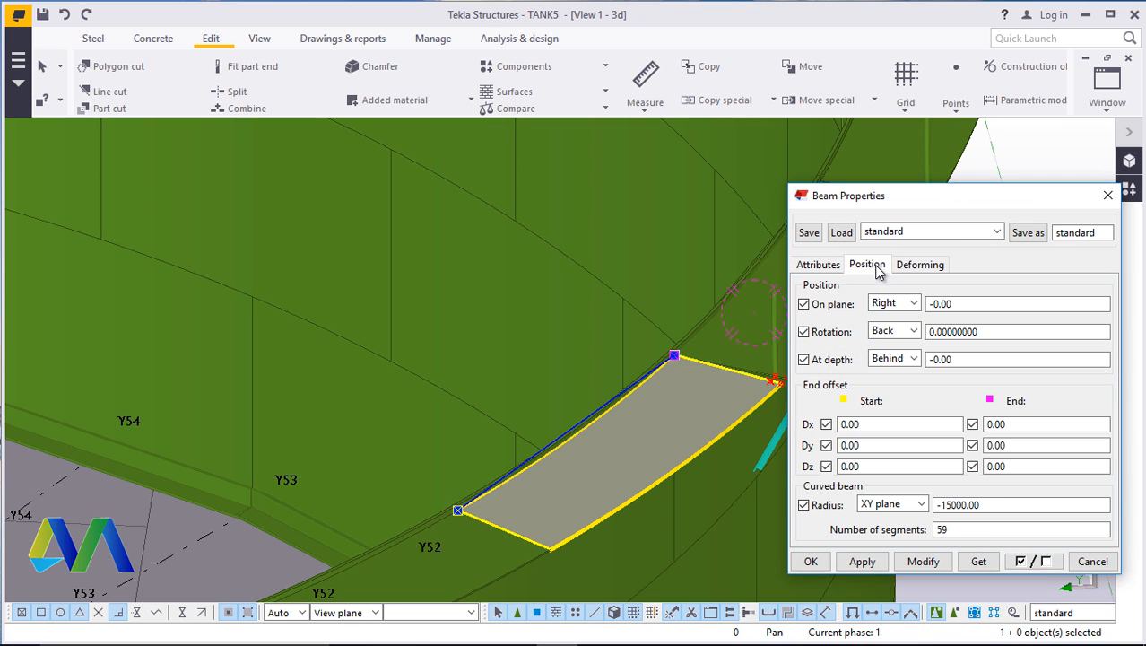
pyautogui.doubleClick(953, 505)
pyautogui.write('0')
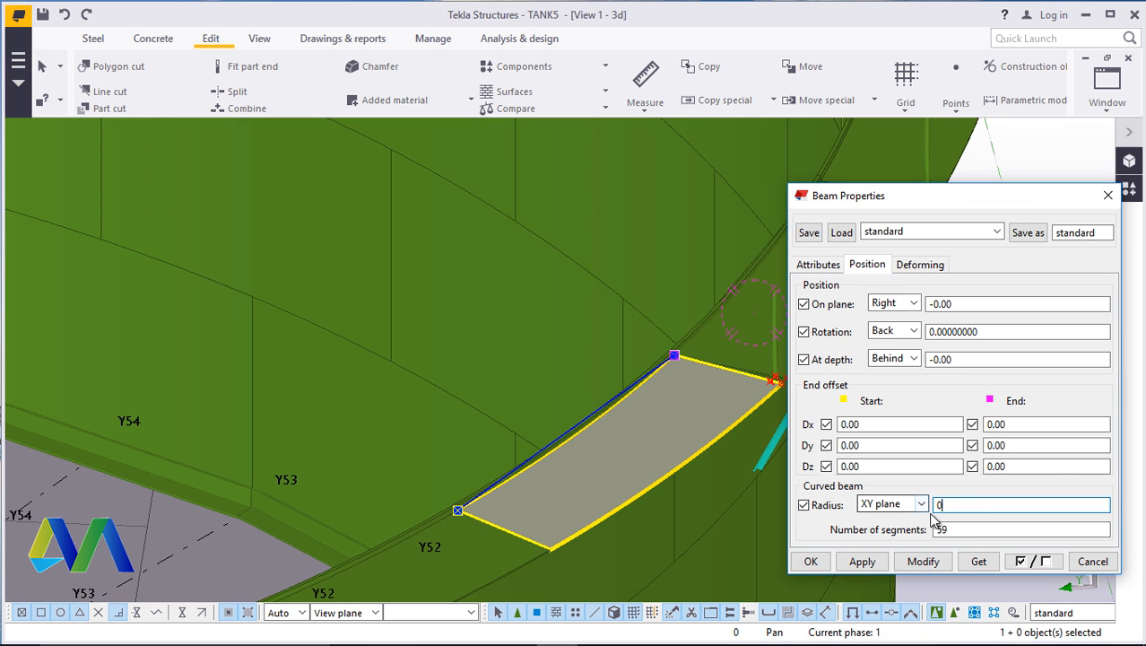
pyautogui.click(930, 562)
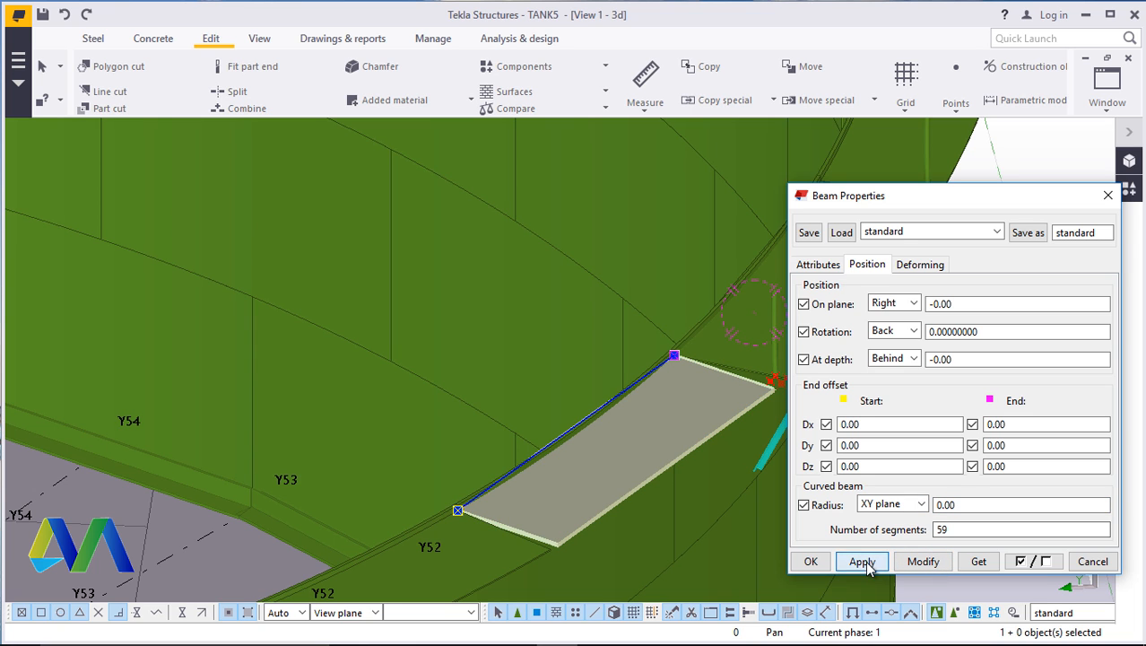
pyautogui.click(811, 561)
# Delete the leftover construction points at the handrail post's former base centre
pyautogui.scroll(2, 933, 202)
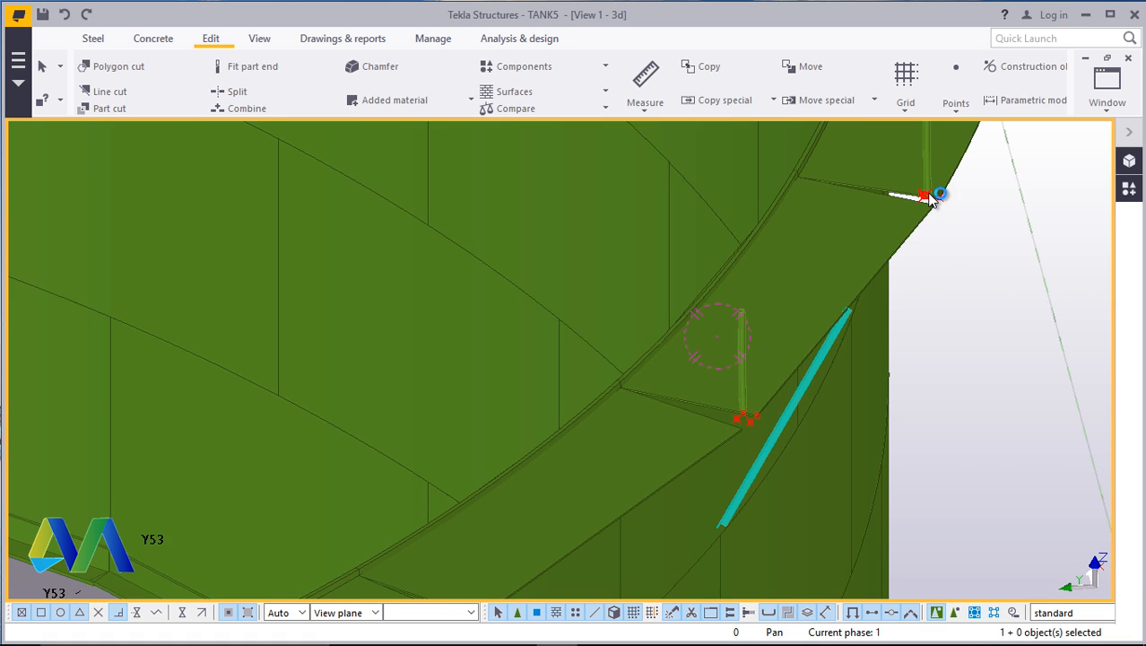
pyautogui.scroll(-2, 923, 233)
pyautogui.click(673, 461)
pyautogui.scroll(3, 717, 448)
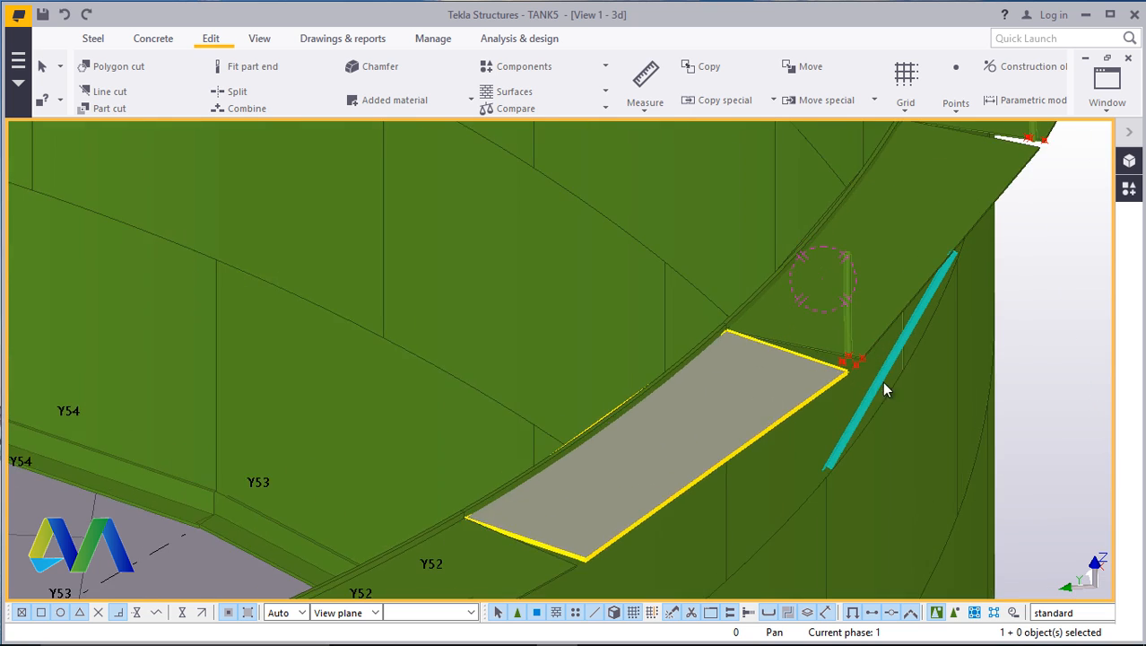
pyautogui.scroll(5, 884, 388)
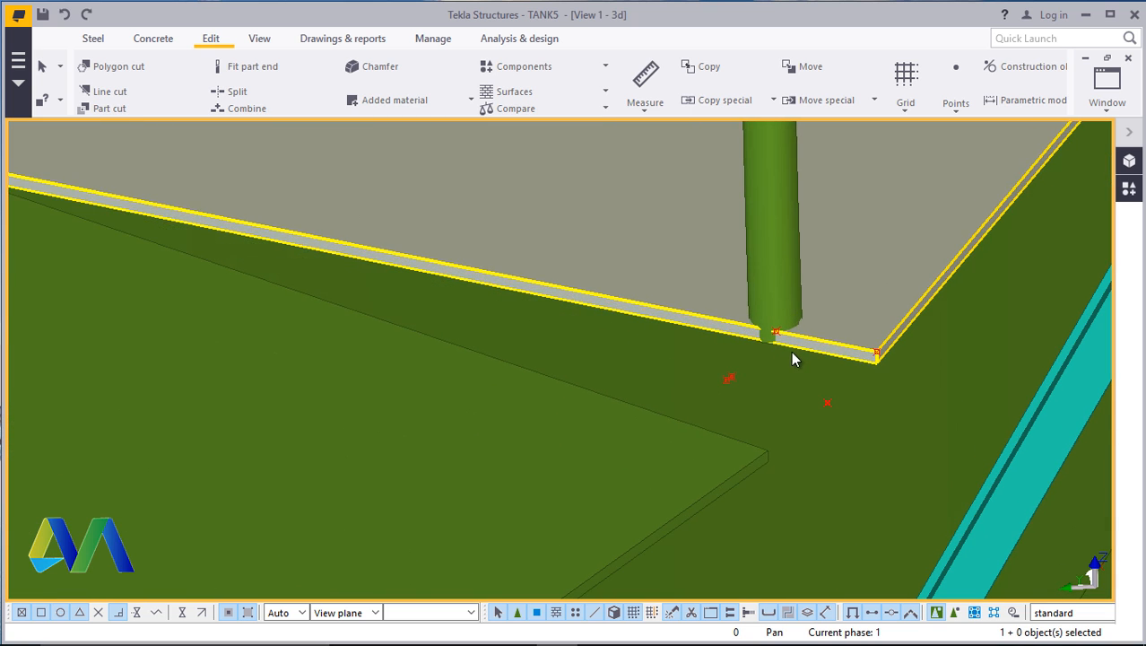
pyautogui.click(732, 378)
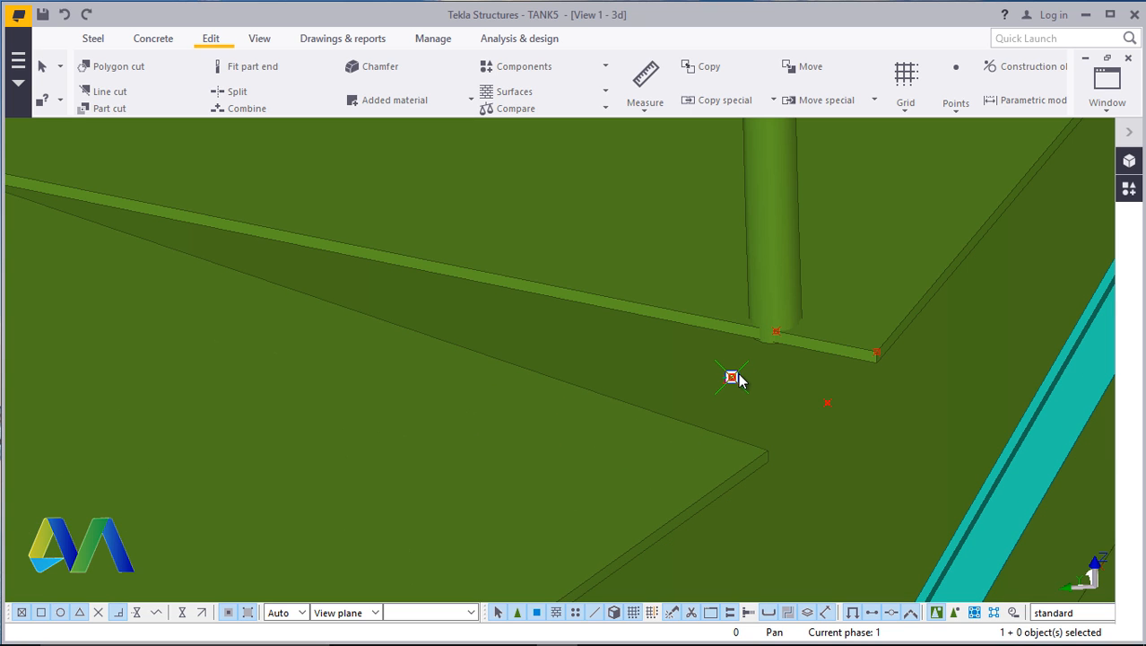
pyautogui.rightClick(735, 377)
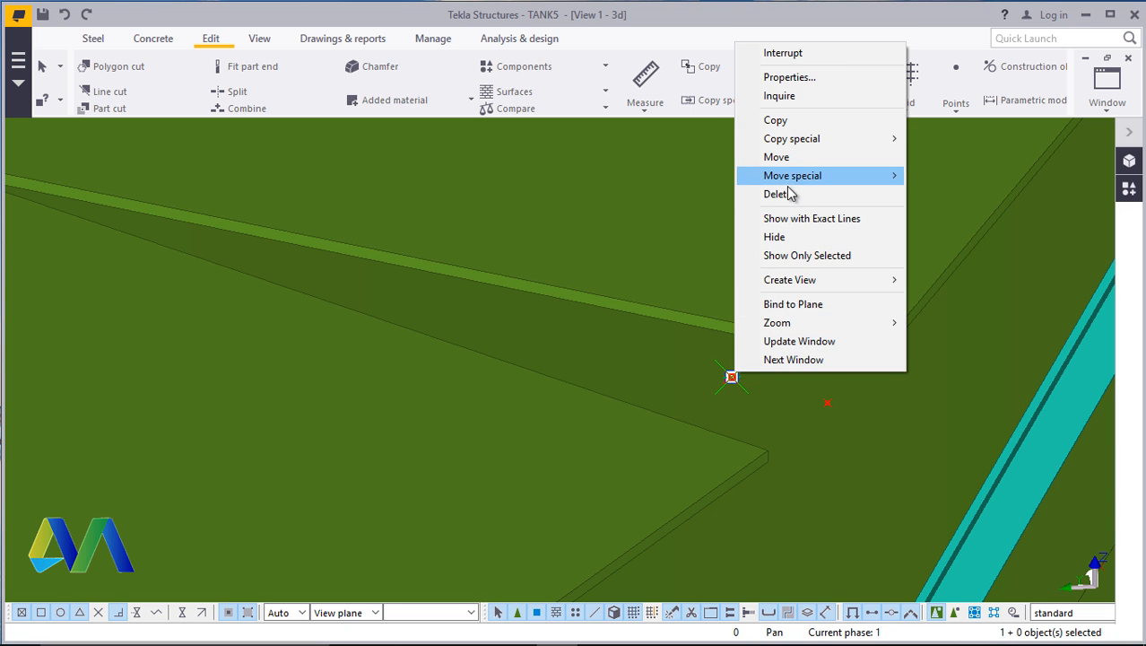
pyautogui.click(782, 194)
pyautogui.click(727, 380)
pyautogui.rightClick(727, 379)
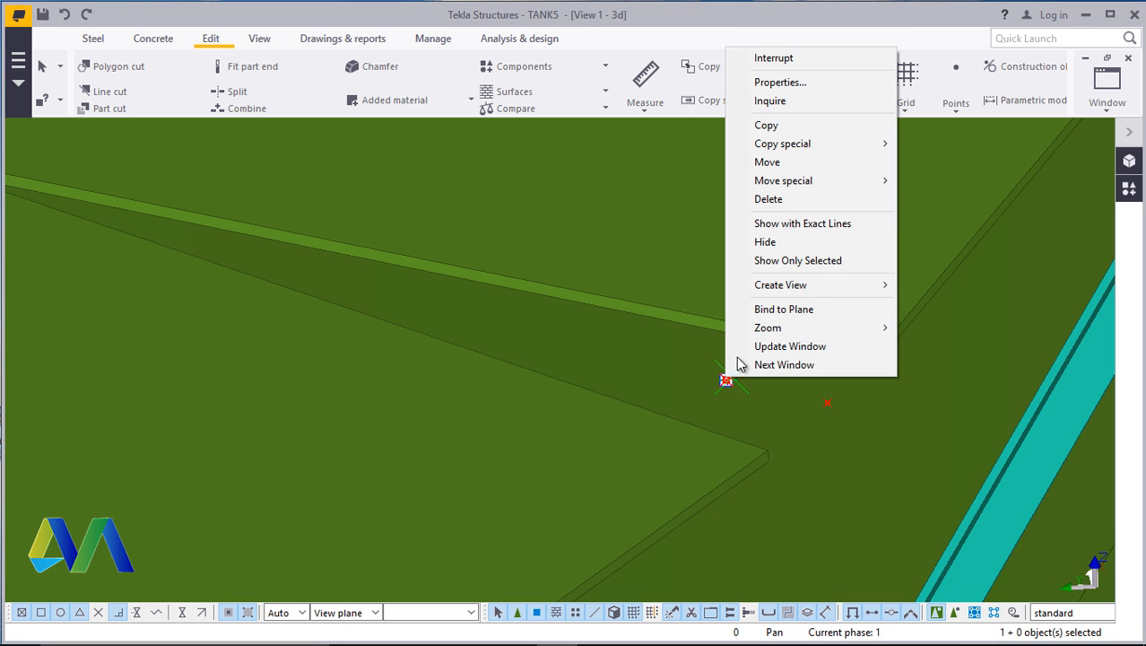
pyautogui.click(769, 199)
pyautogui.click(732, 377)
pyautogui.rightClick(731, 377)
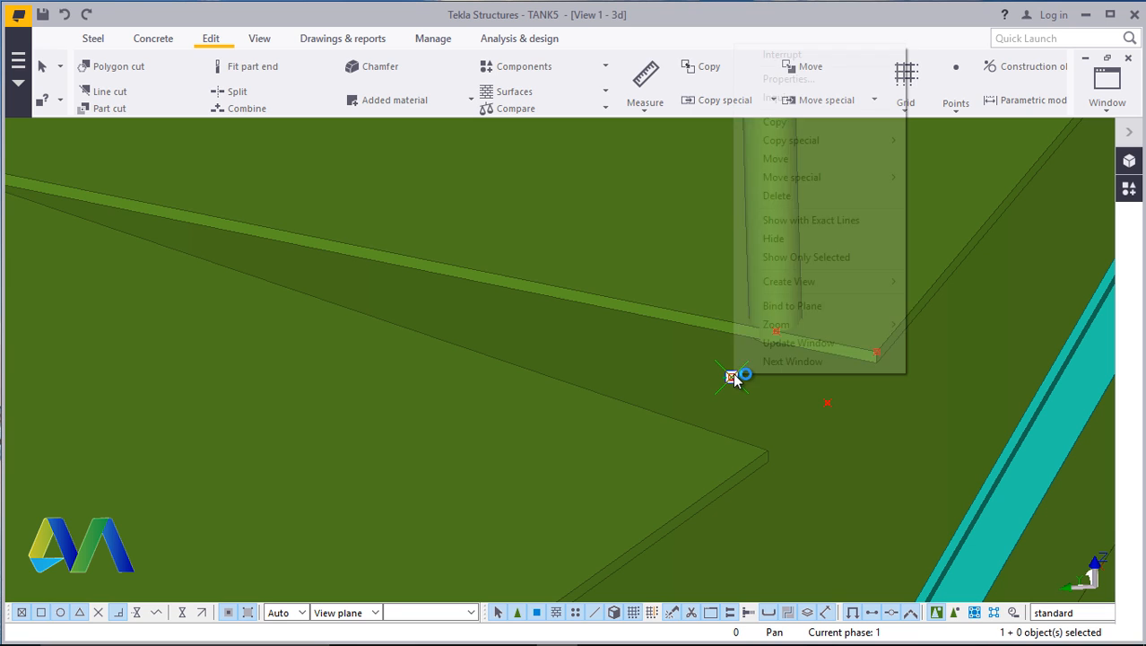
pyautogui.click(746, 195)
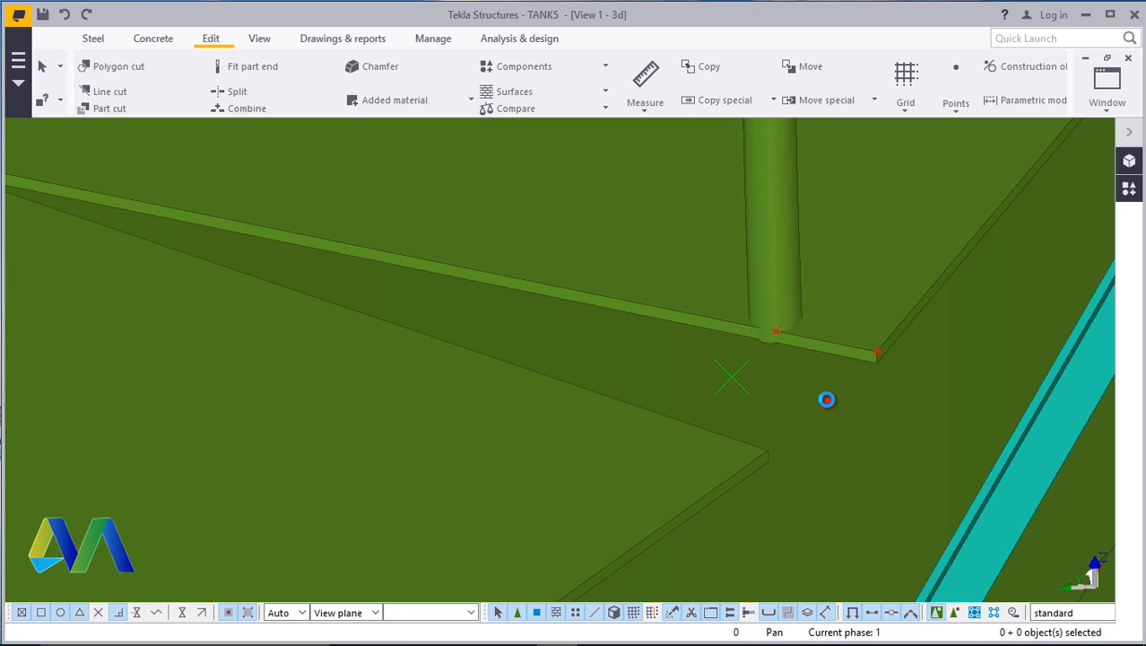
# Delete a leftover construction point at the former plate joint corner, and the handrail post standing on the straightened plate
pyautogui.click(827, 402)
pyautogui.rightClick(827, 402)
pyautogui.click(958, 223)
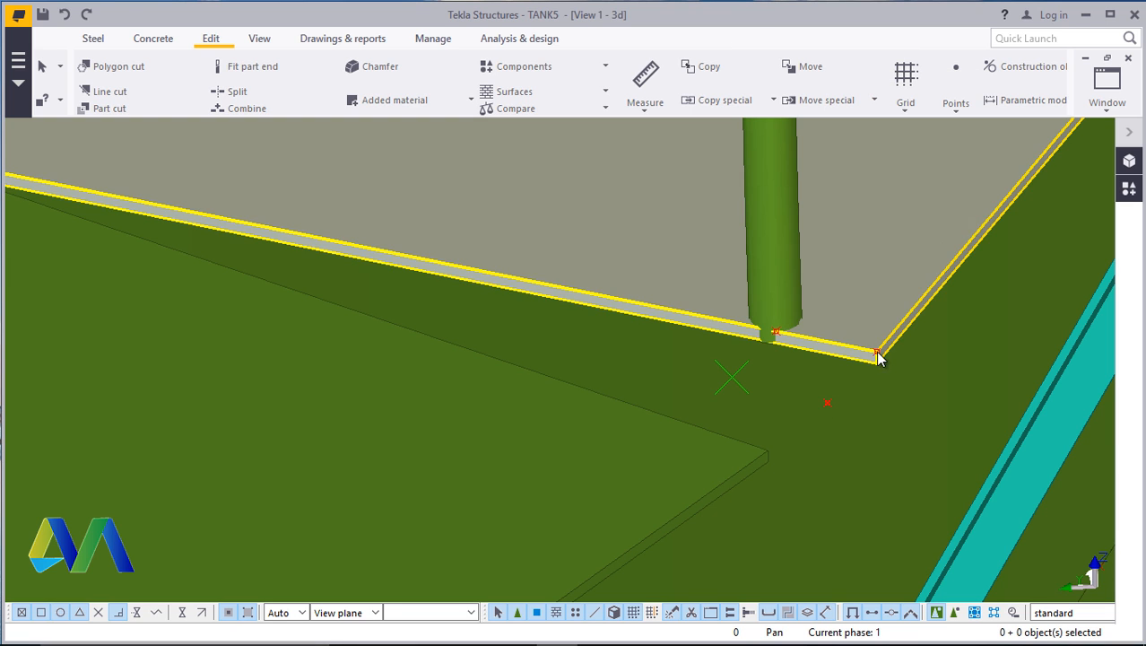
pyautogui.rightClick(777, 269)
pyautogui.click(820, 364)
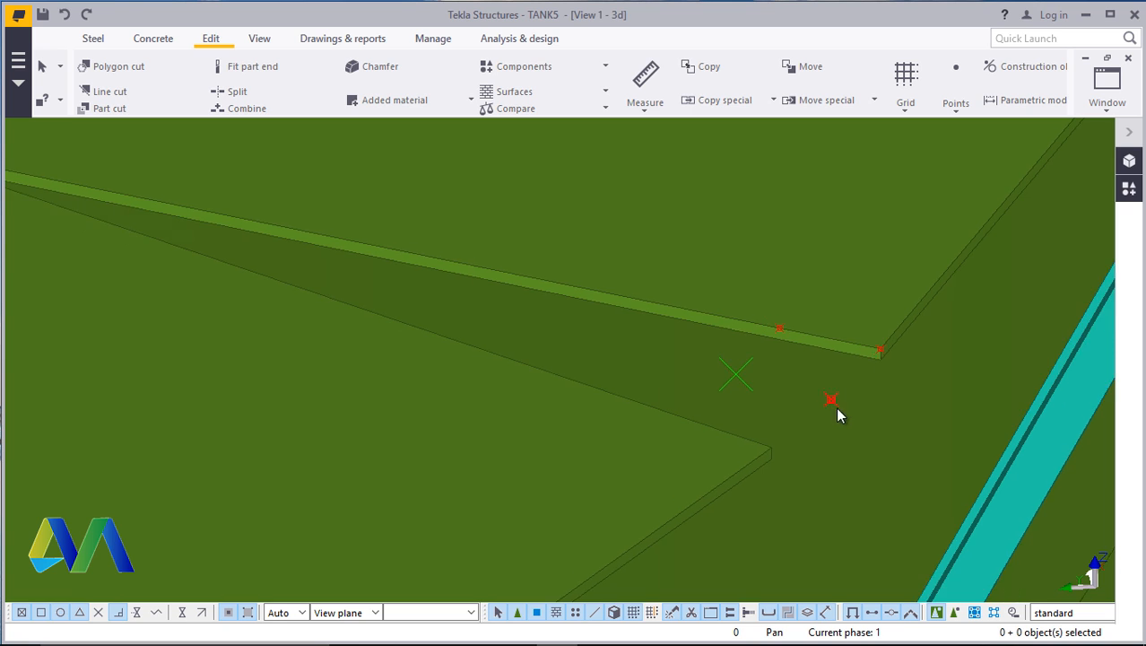
# Add construction points at the lower rim plate's outer corner and 100 mm in from it along the plate's end edge
pyautogui.scroll(1, 837, 409)
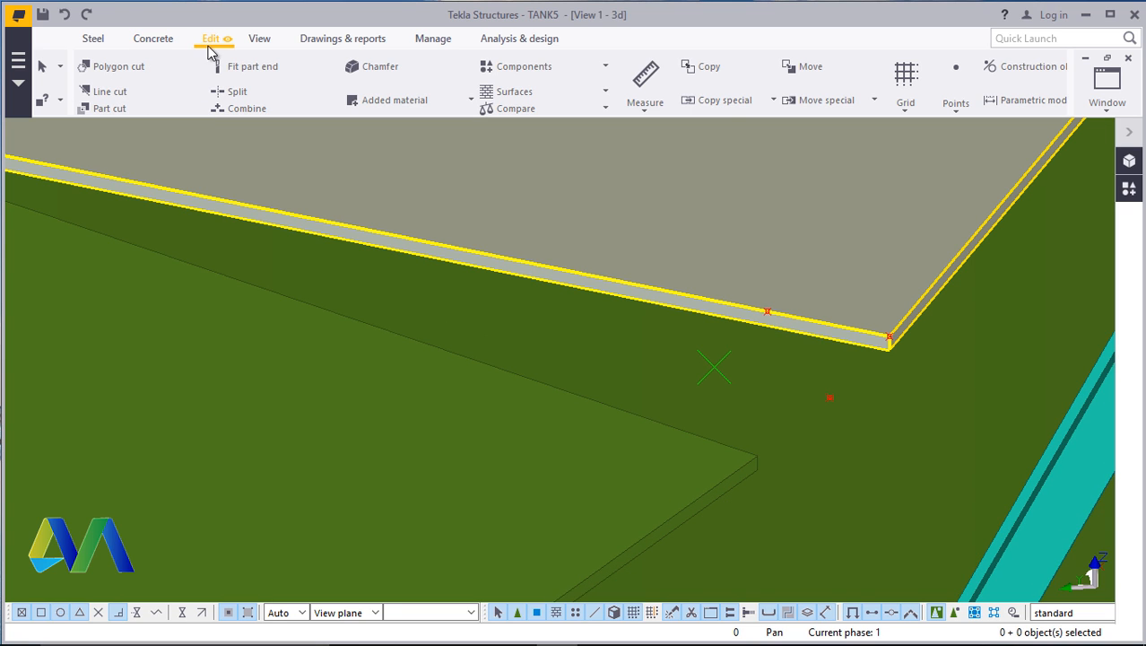
pyautogui.click(955, 106)
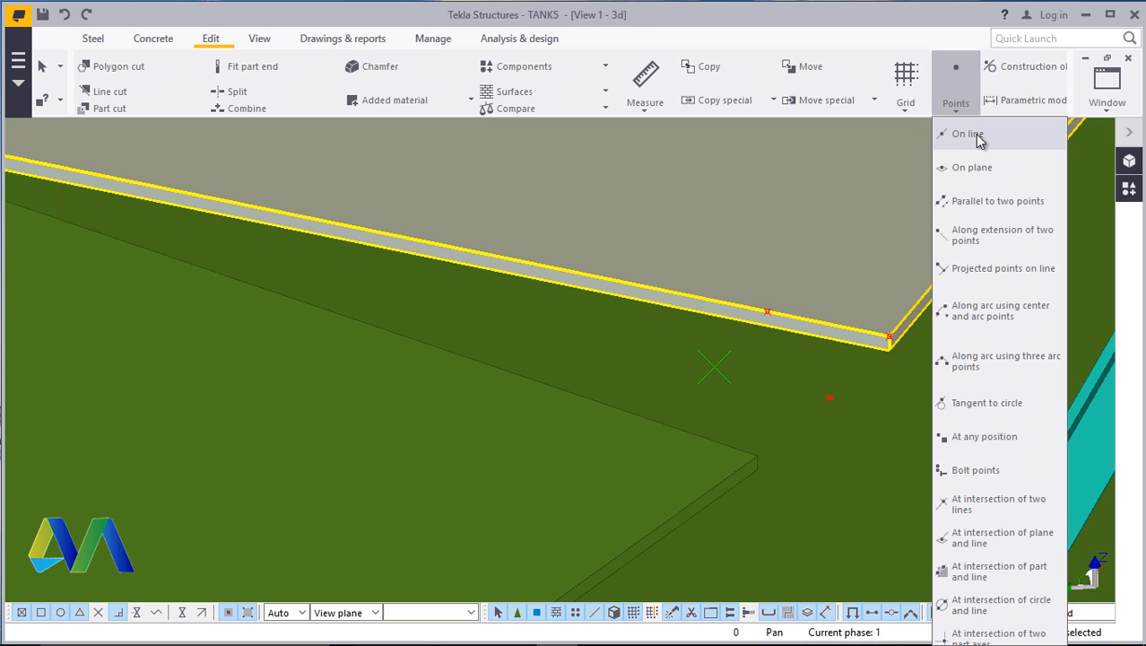
pyautogui.click(982, 436)
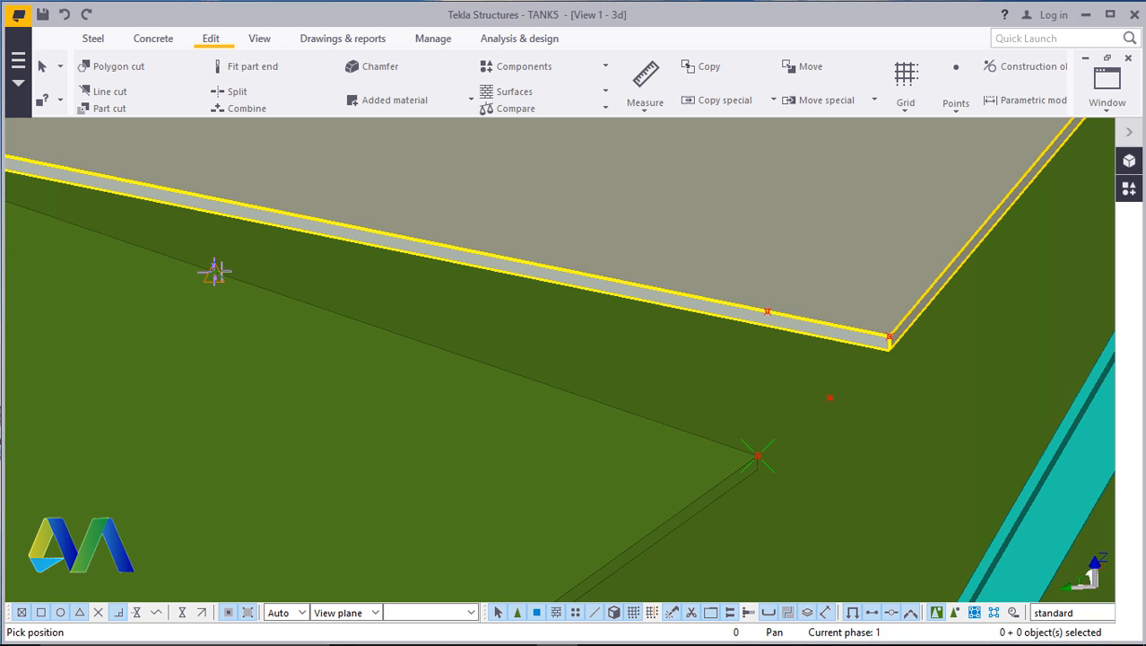
pyautogui.write('100')
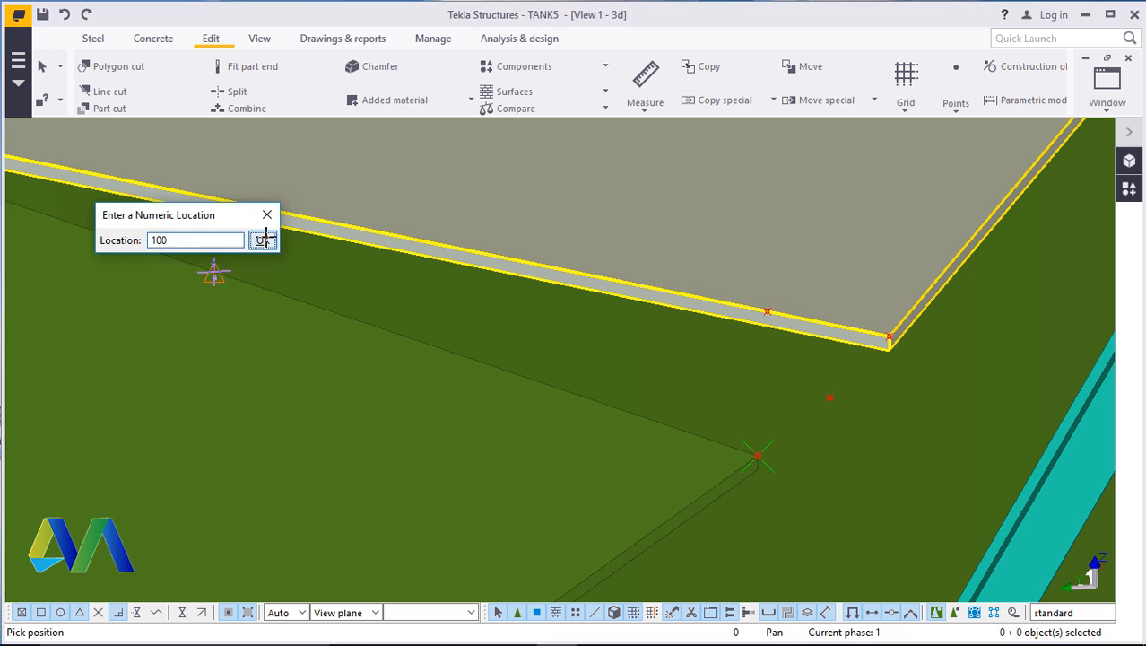
pyautogui.click(263, 240)
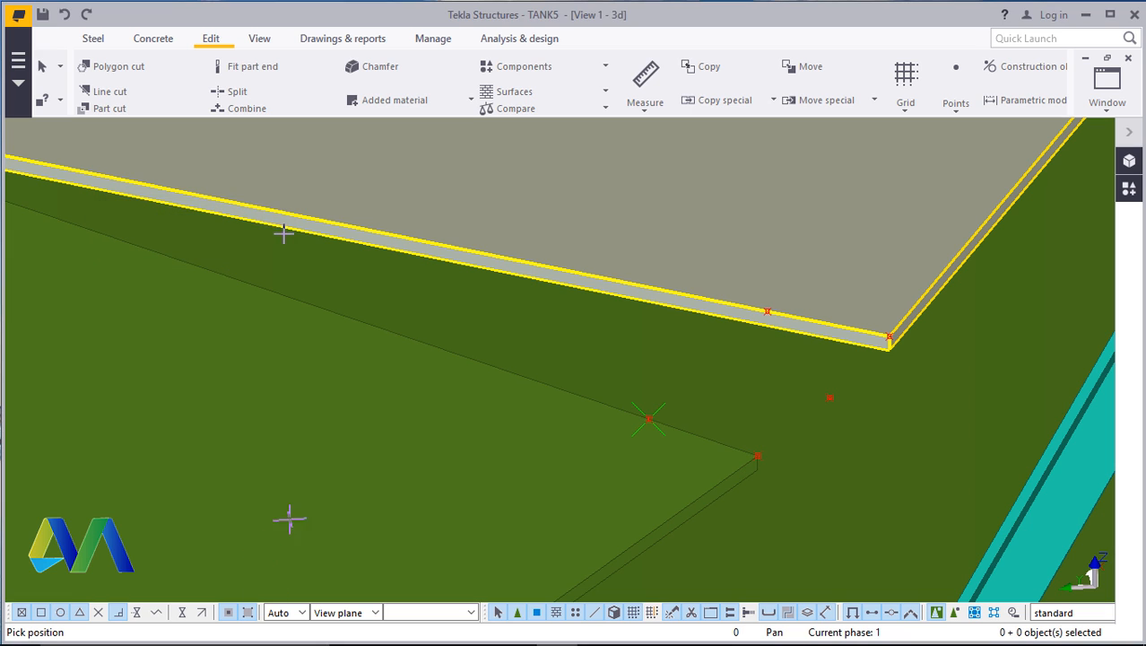
pyautogui.rightClick(793, 215)
pyautogui.click(817, 234)
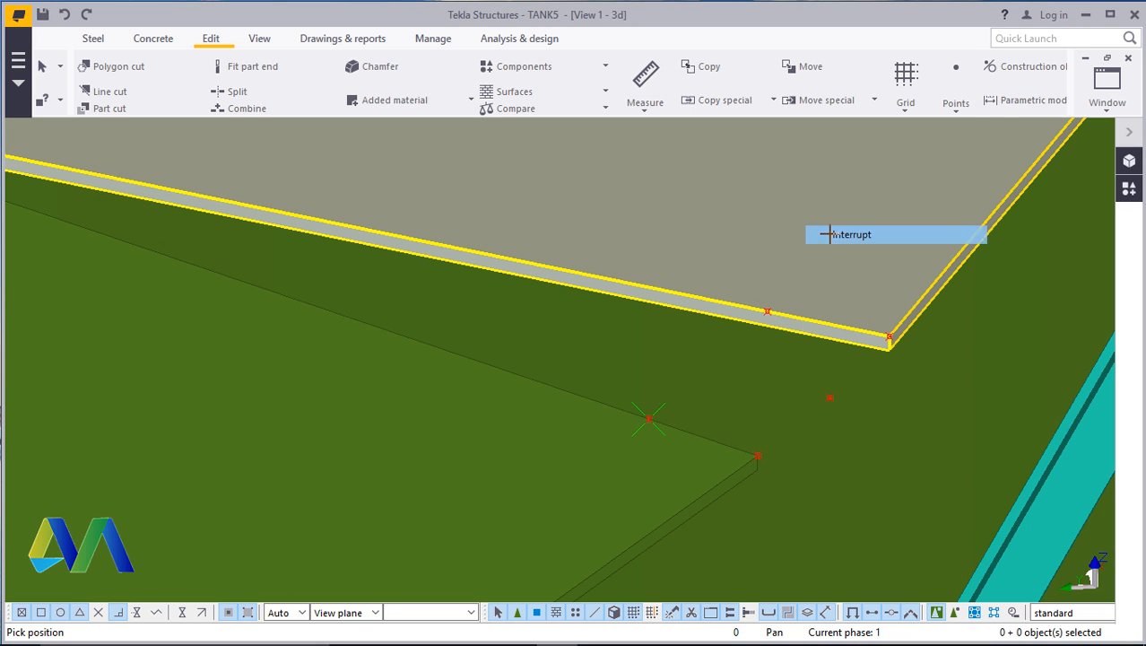
# Add one dividing point midway between the 100 mm construction points of the two adjoining rim plates
pyautogui.click(957, 111)
pyautogui.click(967, 133)
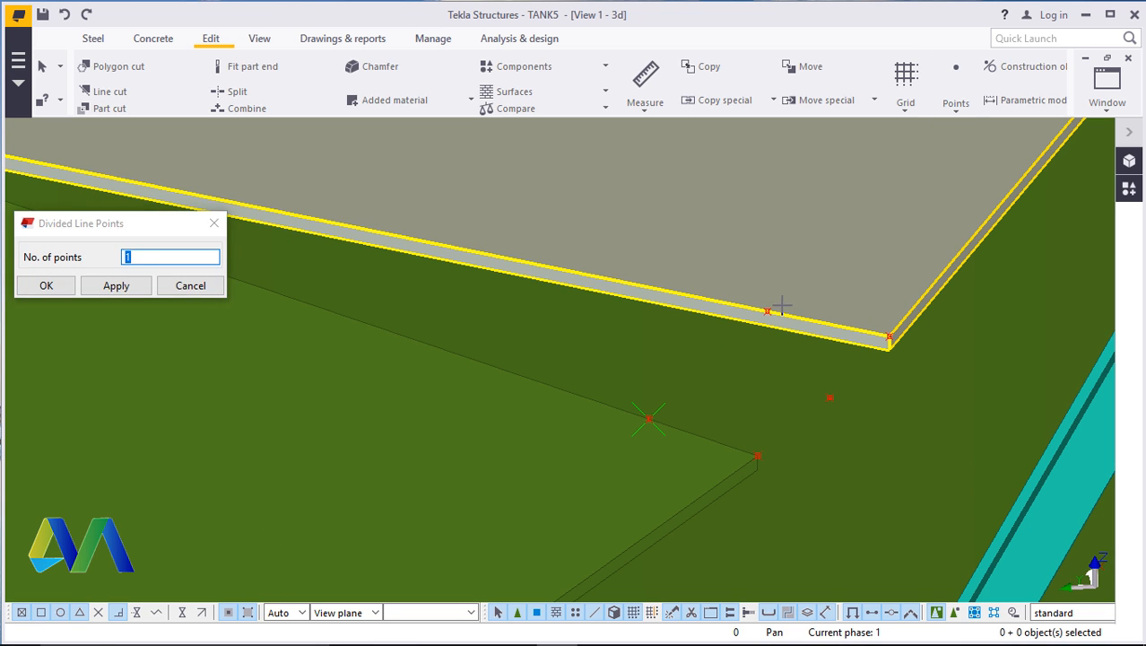
pyautogui.scroll(2, 772, 309)
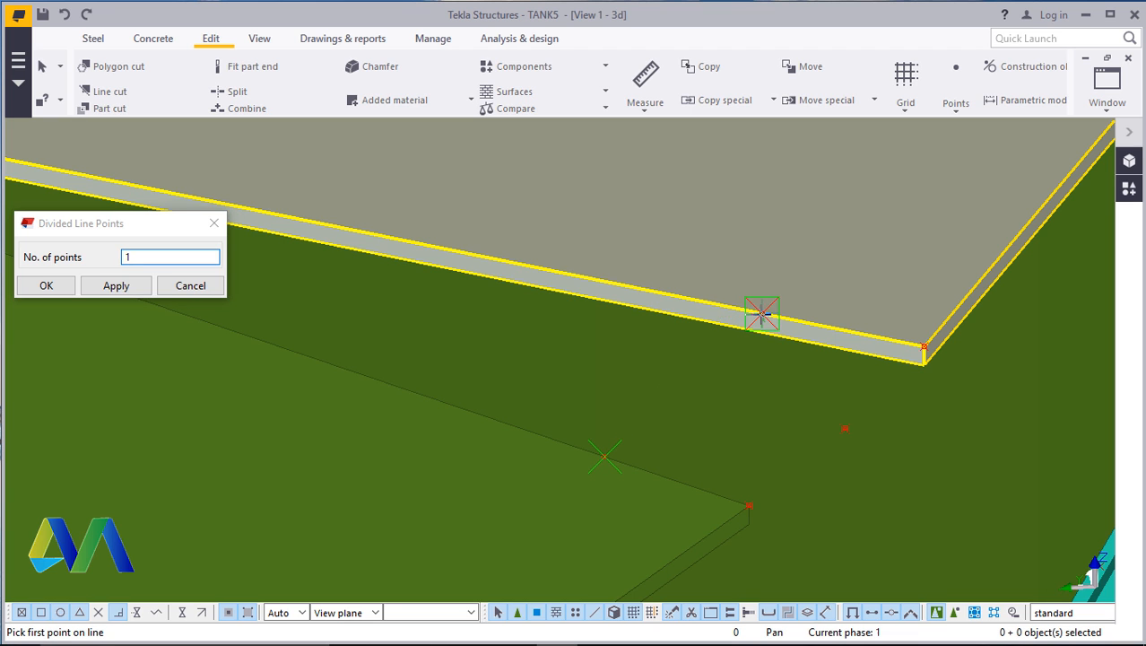
pyautogui.click(761, 314)
pyautogui.click(608, 461)
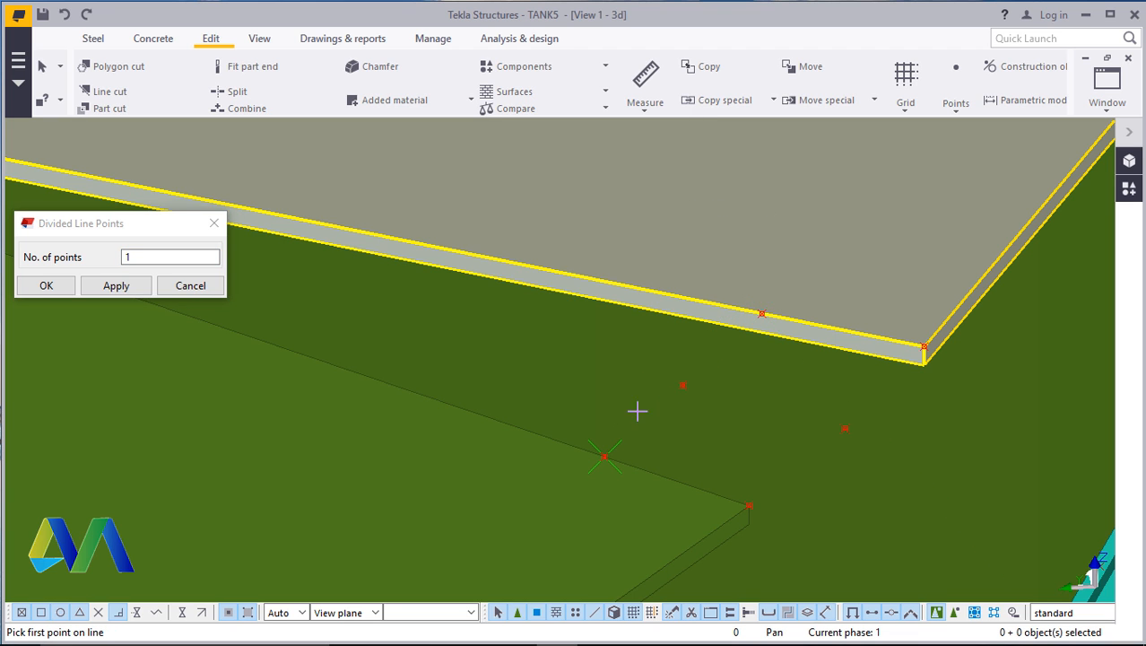
pyautogui.rightClick(757, 281)
pyautogui.click(763, 282)
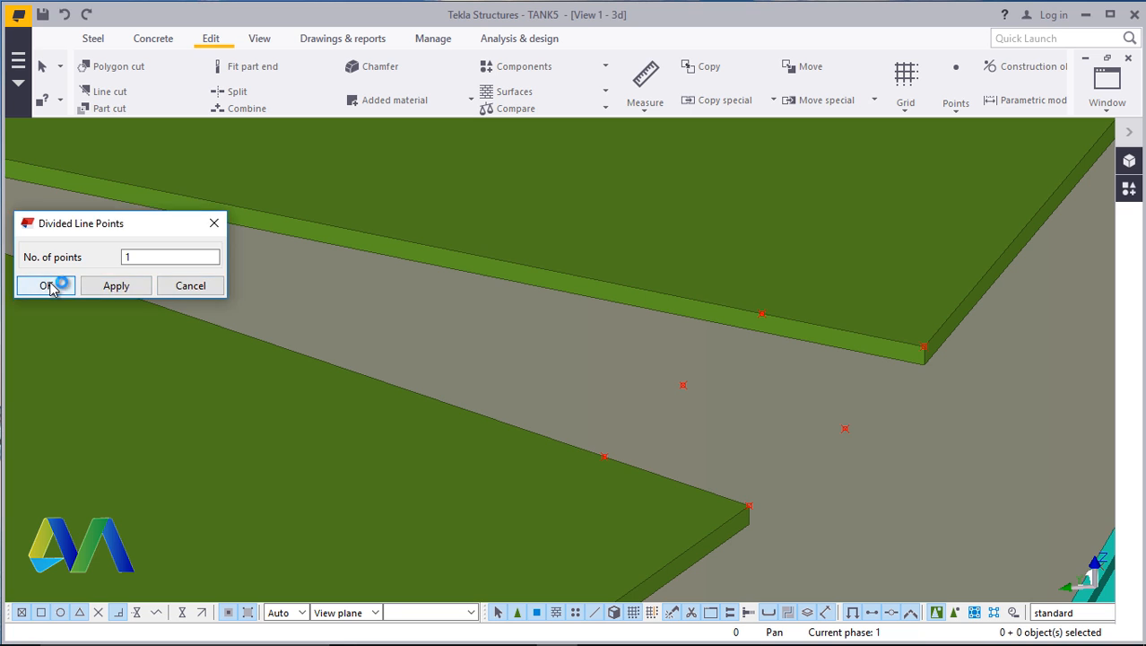
pyautogui.click(45, 285)
# Delete the handrail post standing at the next rim plate joint
pyautogui.scroll(5, 521, 462)
pyautogui.scroll(-3, 558, 483)
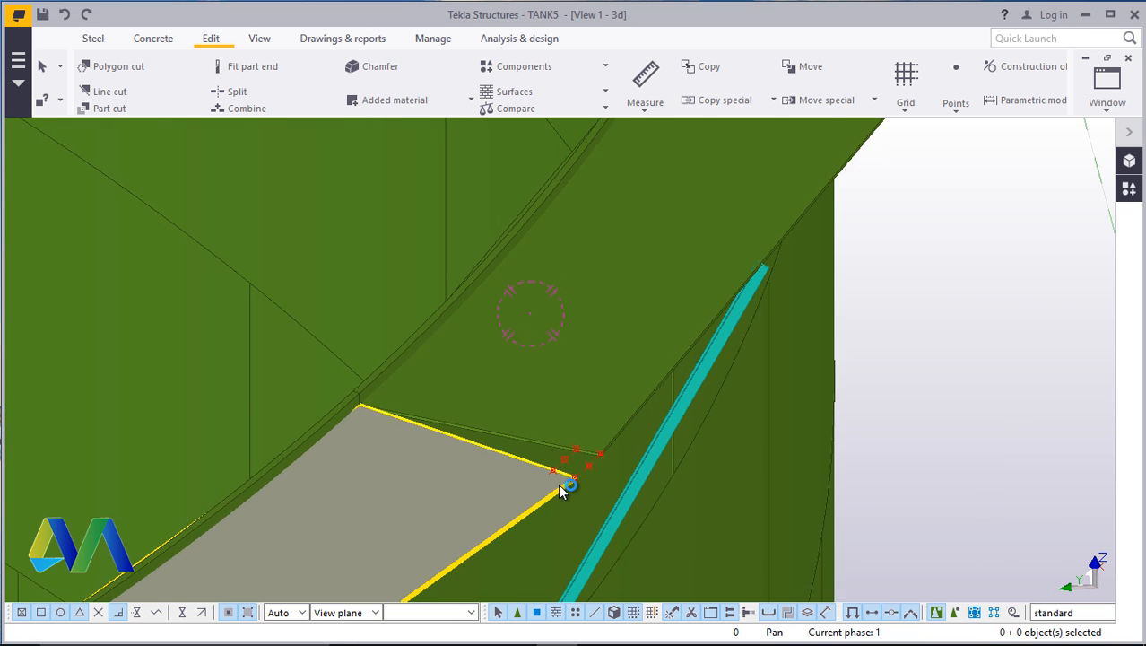
pyautogui.scroll(3, 854, 154)
pyautogui.scroll(4, 789, 163)
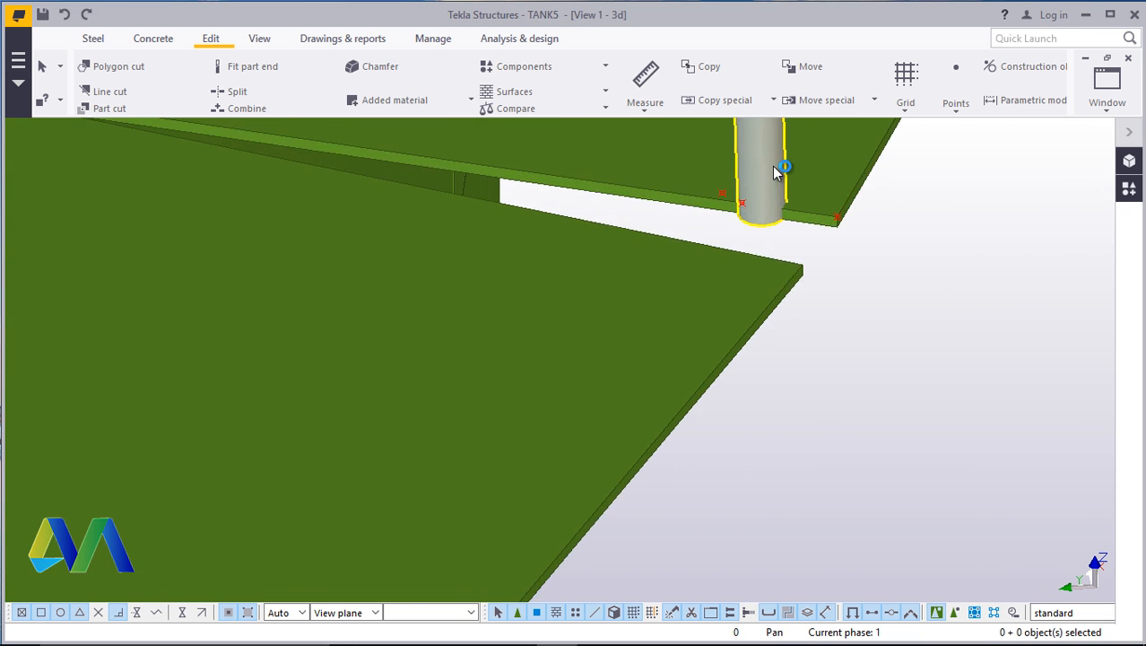
pyautogui.click(766, 161)
pyautogui.rightClick(766, 161)
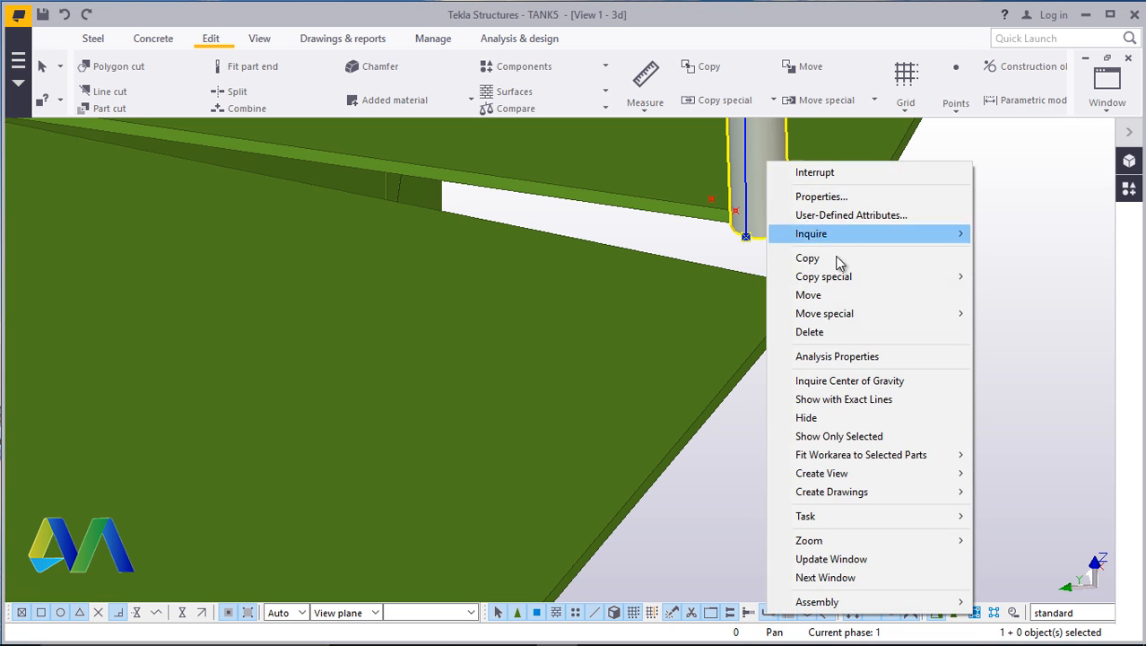
pyautogui.click(809, 331)
# Add construction points at the lower plate's outer corner at this joint and 100 mm in along its end edge
pyautogui.scroll(3, 793, 199)
pyautogui.scroll(1, 827, 238)
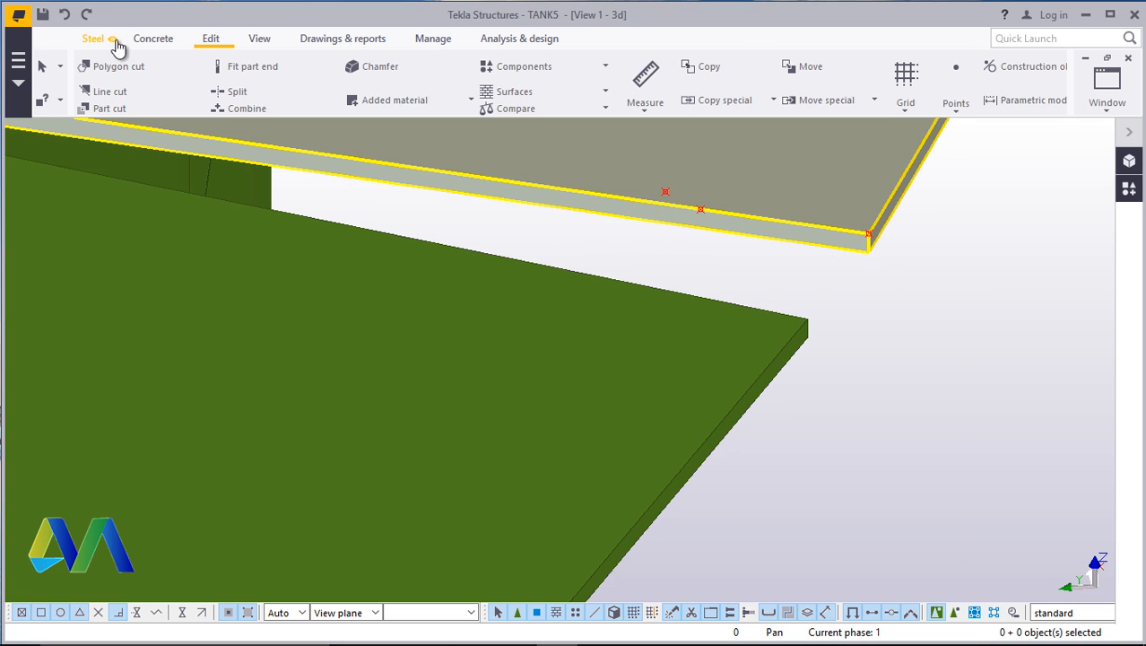
pyautogui.click(957, 116)
pyautogui.click(986, 438)
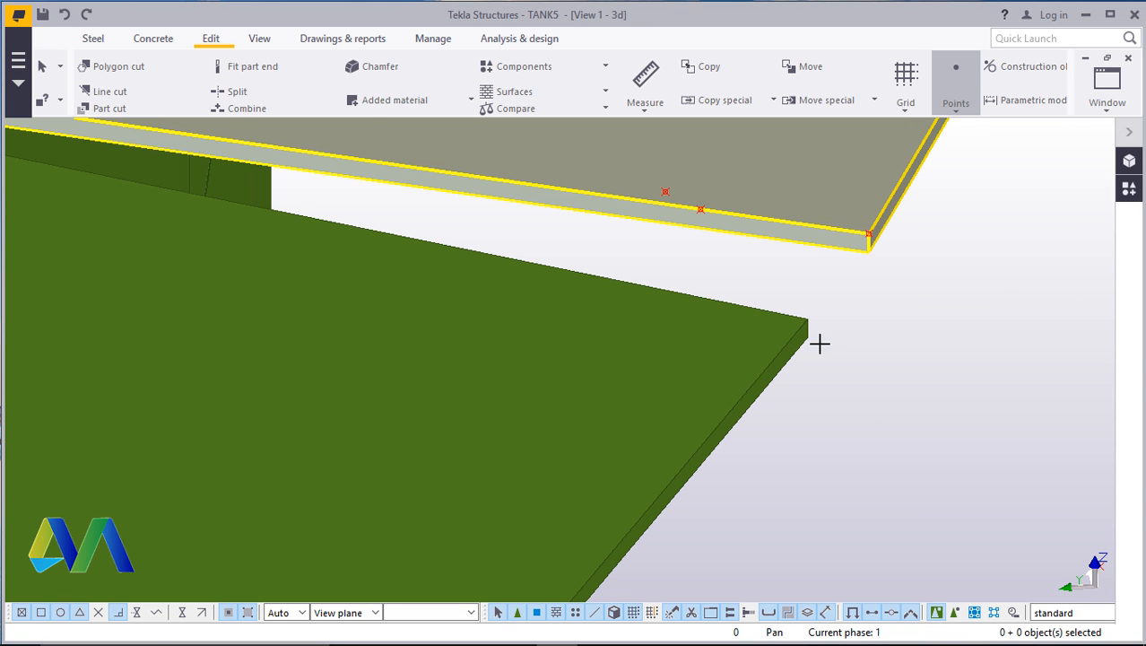
pyautogui.scroll(1, 806, 319)
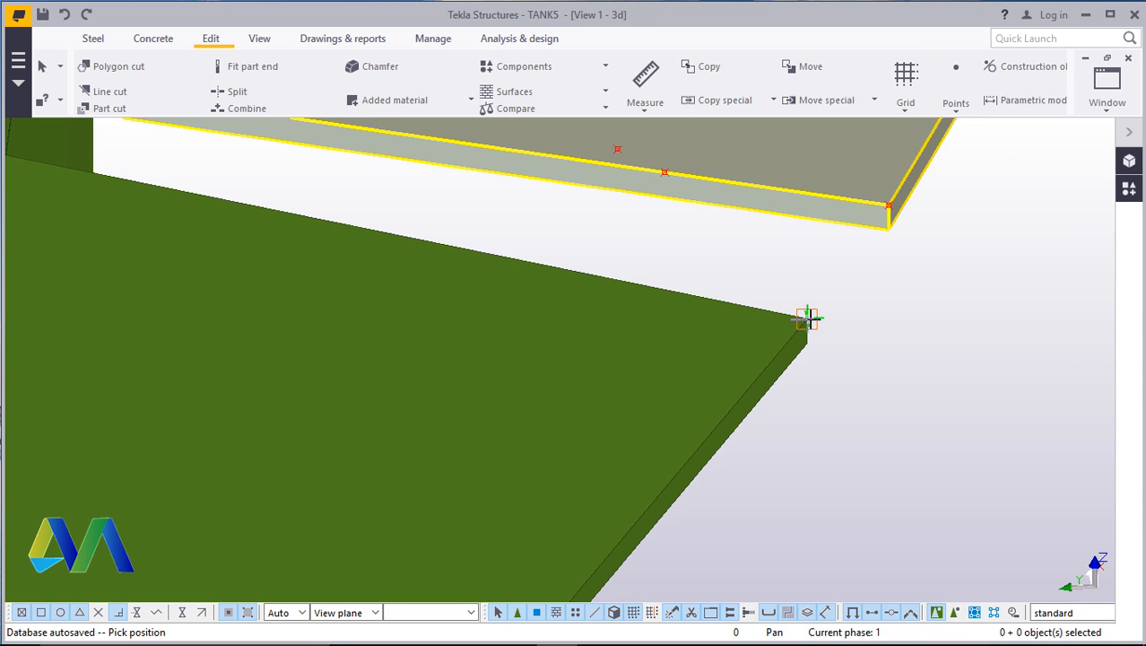
pyautogui.click(806, 320)
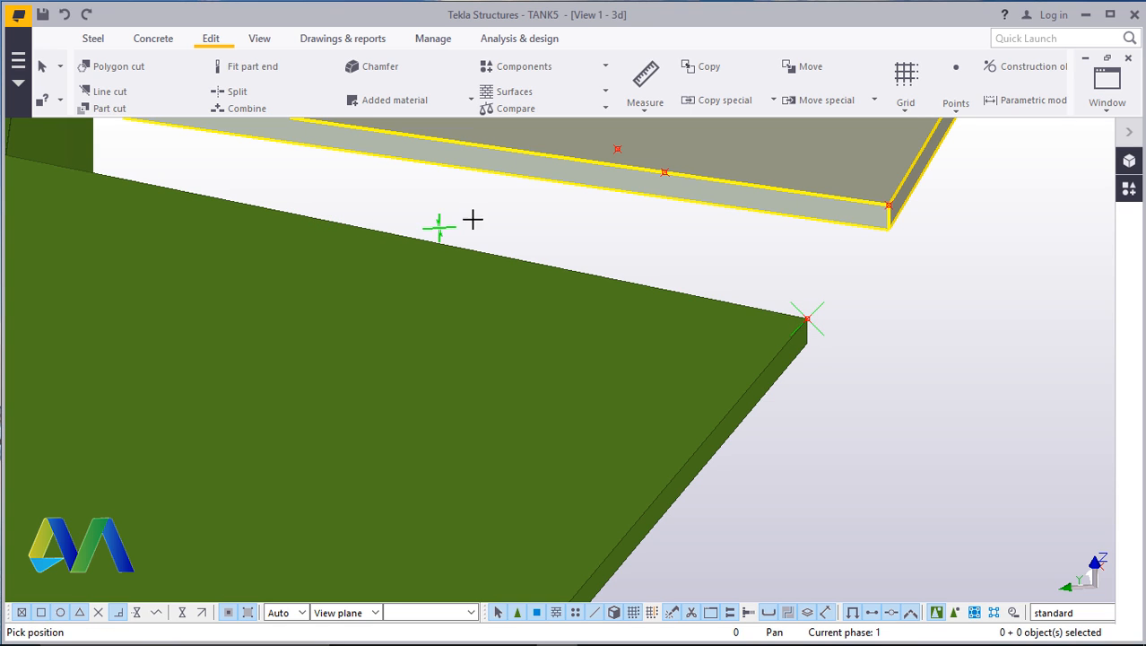
pyautogui.keyDown('ctrl'); pyautogui.moveTo(926, 350); pyautogui.dragTo(457, 259, button='middle'); pyautogui.keyUp('ctrl')
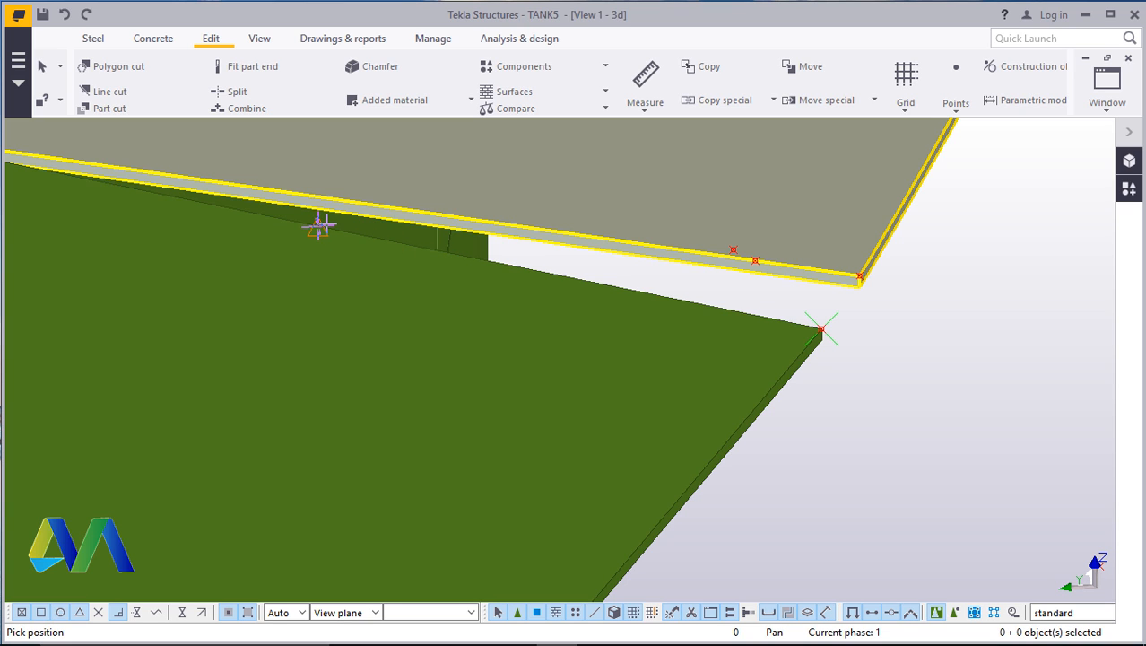
pyautogui.write('100')
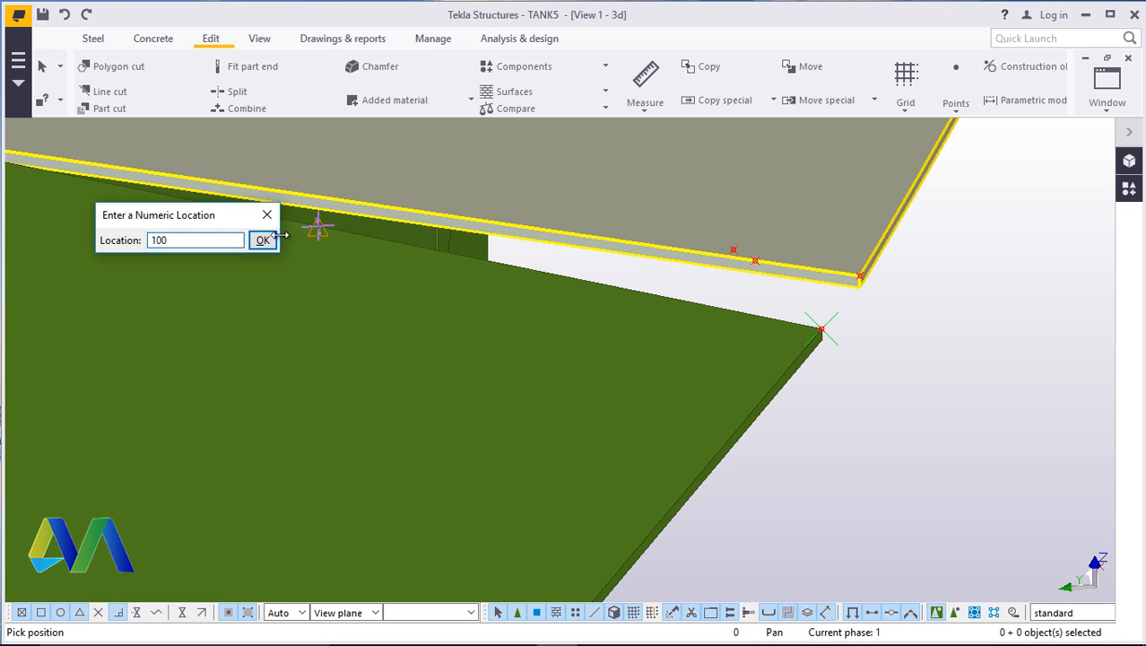
pyautogui.click(260, 241)
pyautogui.scroll(4, 773, 283)
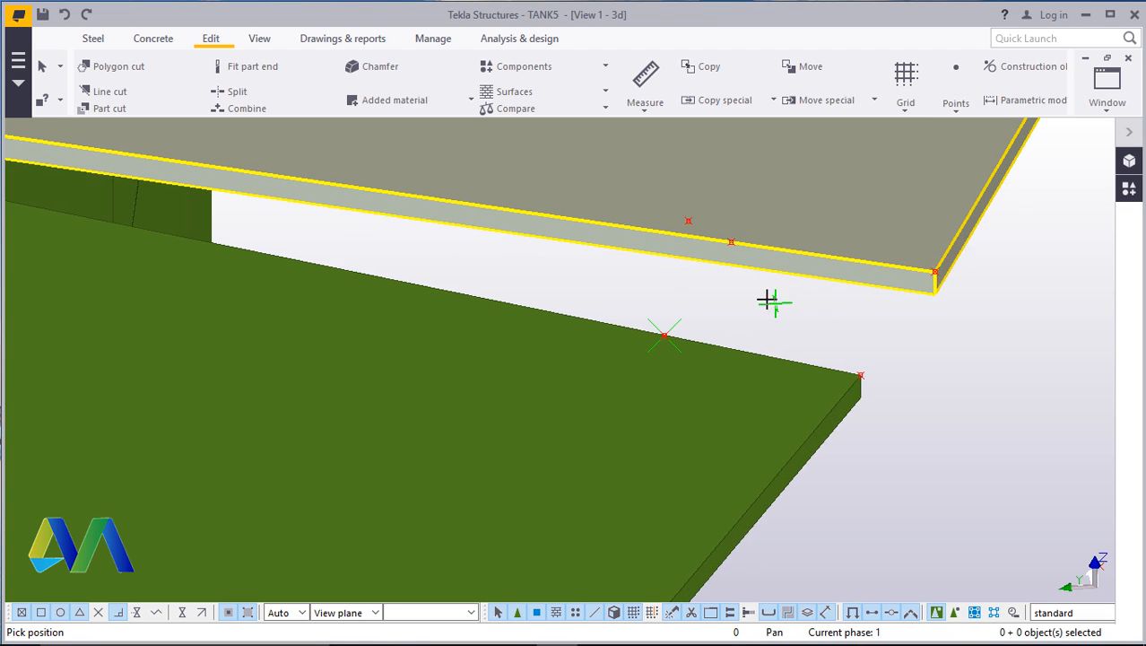
pyautogui.rightClick(786, 309)
pyautogui.click(786, 309)
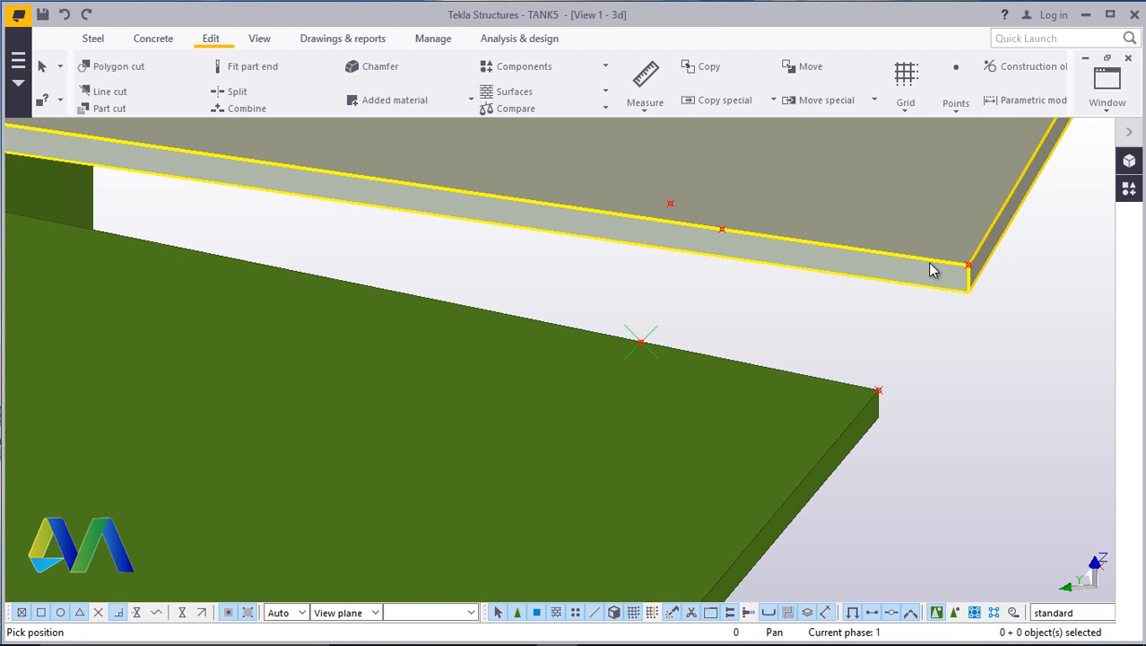
# Add one dividing point midway between the two plates' 100 mm construction points at this second joint
pyautogui.click(960, 111)
pyautogui.click(978, 136)
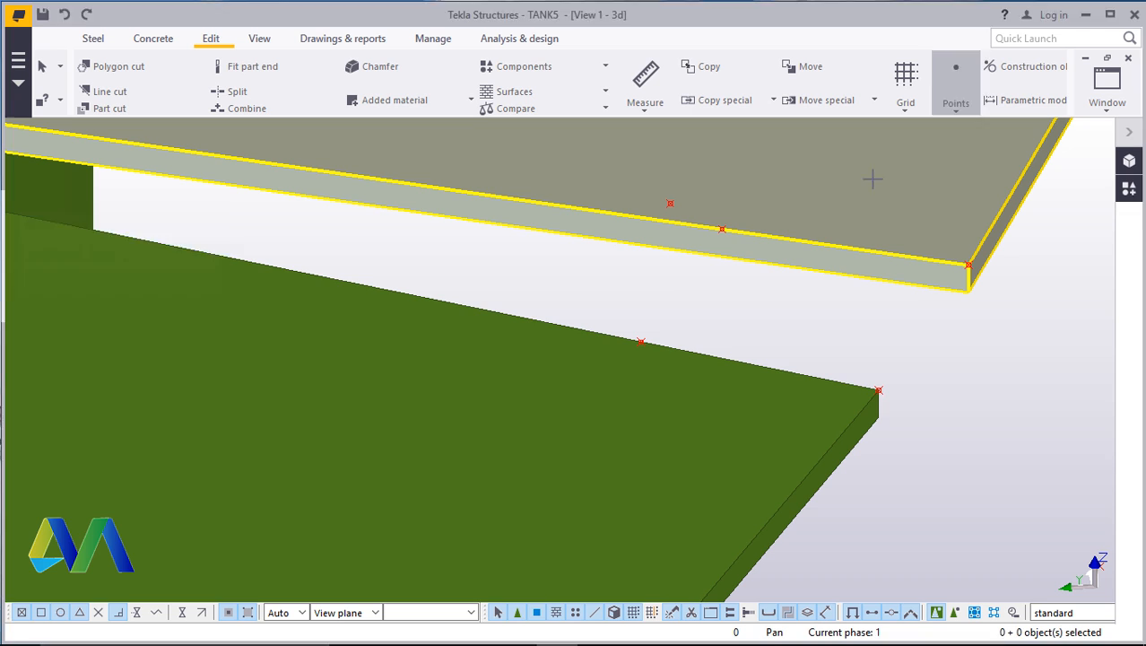
pyautogui.click(722, 229)
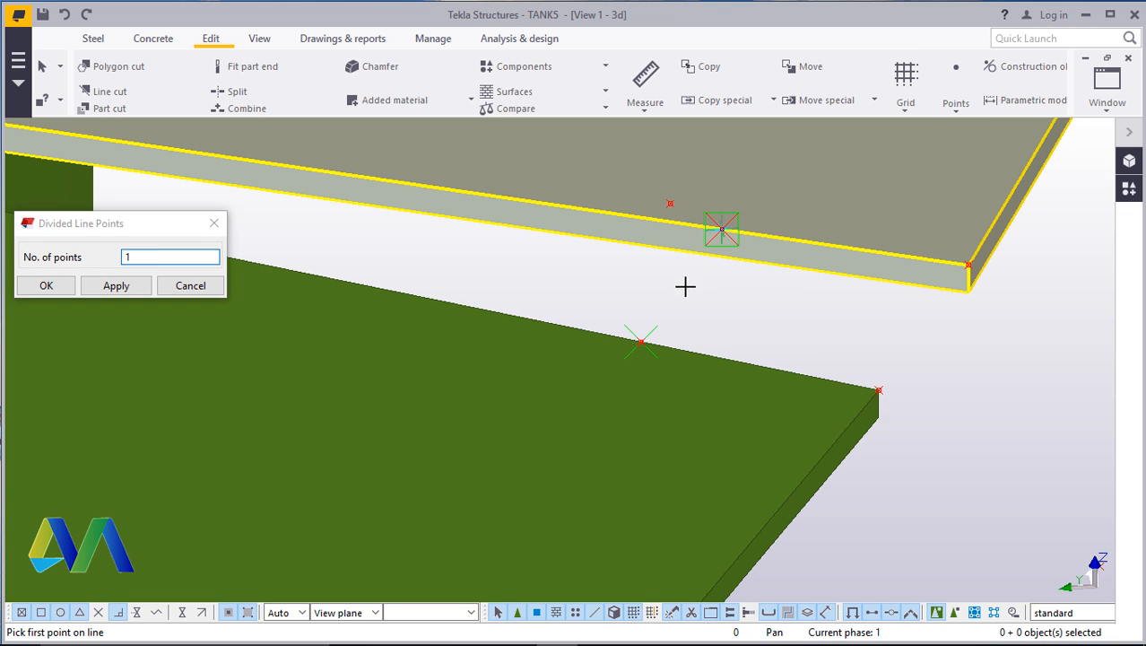
pyautogui.rightClick(729, 306)
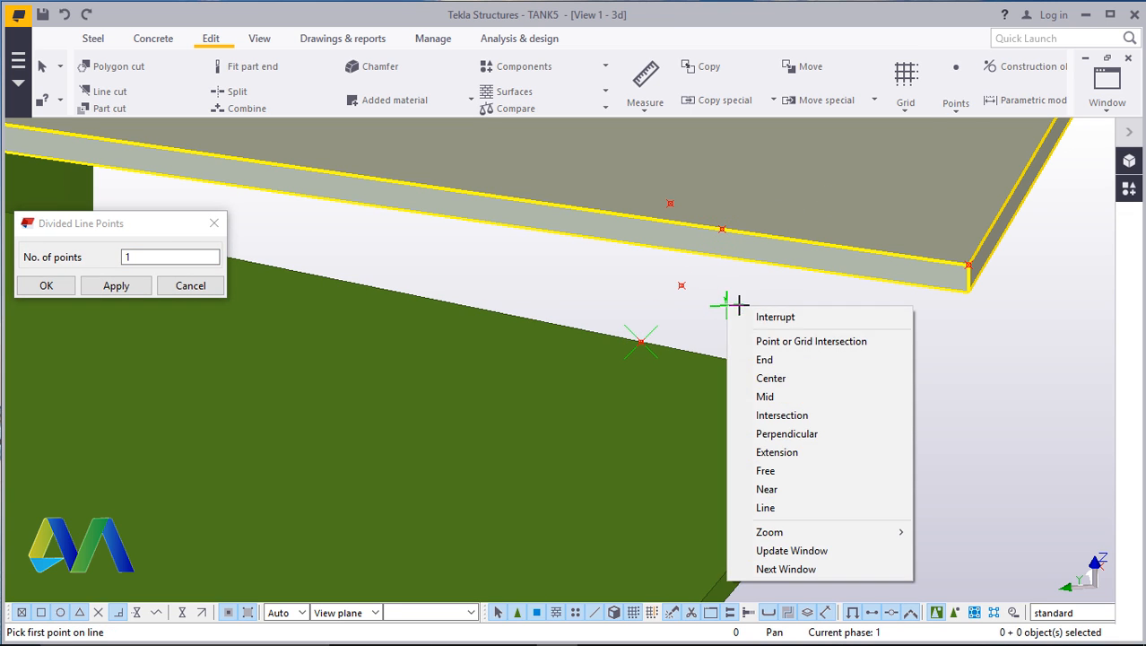
pyautogui.click(744, 315)
pyautogui.click(53, 290)
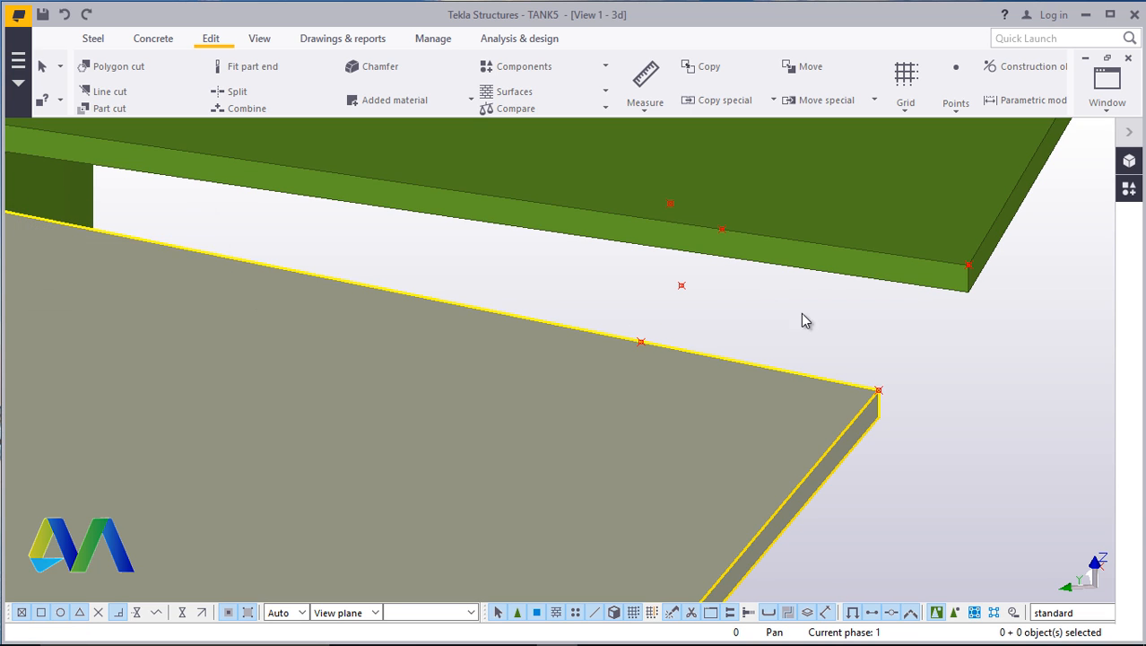
pyautogui.click(924, 350)
pyautogui.scroll(-3, 810, 304)
pyautogui.scroll(-8, 778, 269)
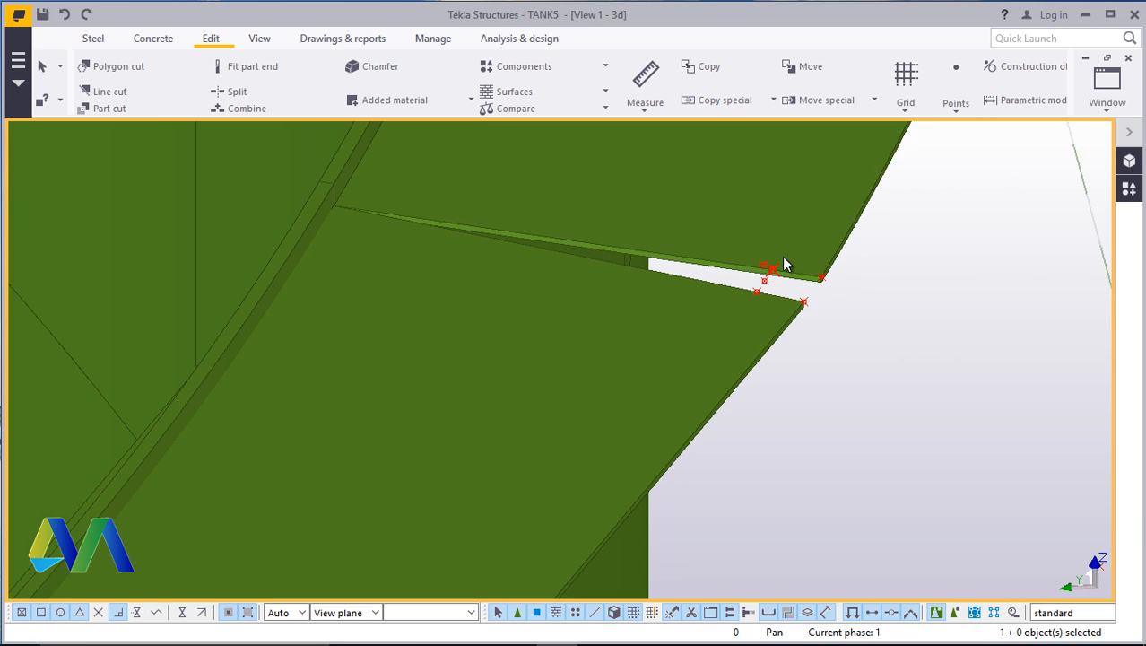
pyautogui.scroll(-2, 656, 369)
pyautogui.scroll(6, 657, 422)
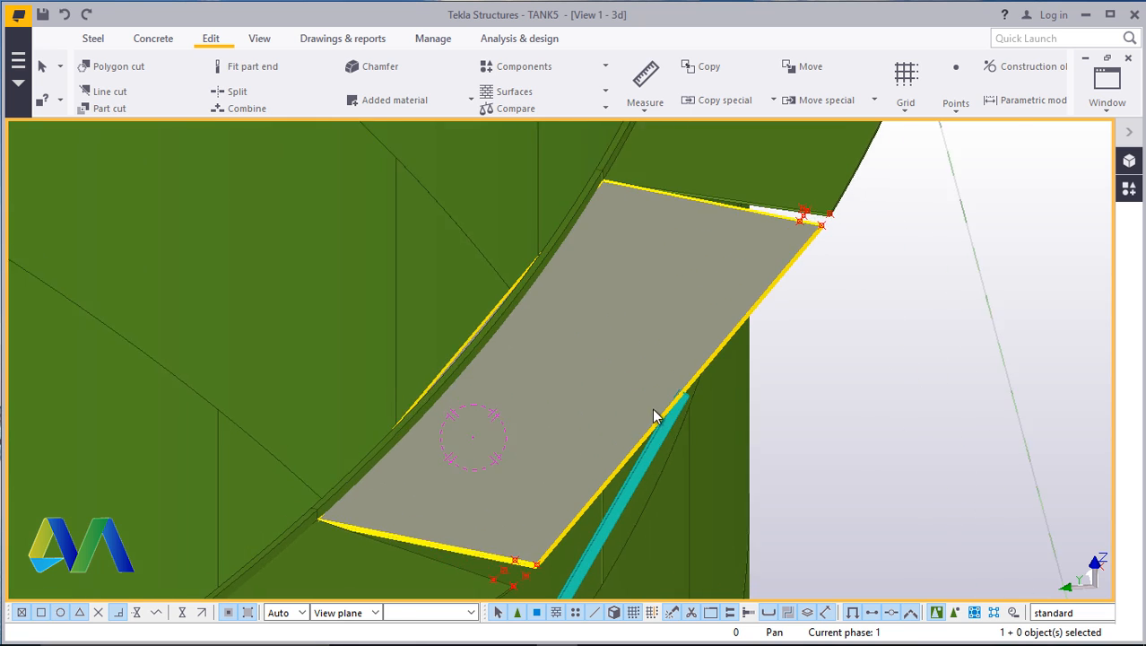
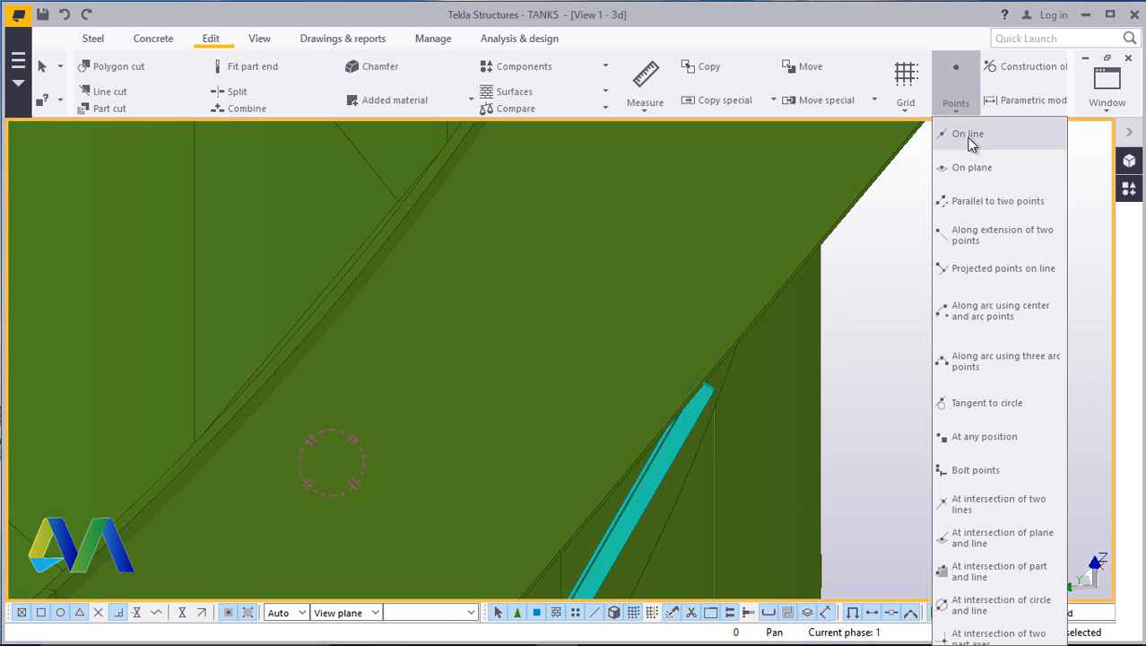
pyautogui.click(979, 437)
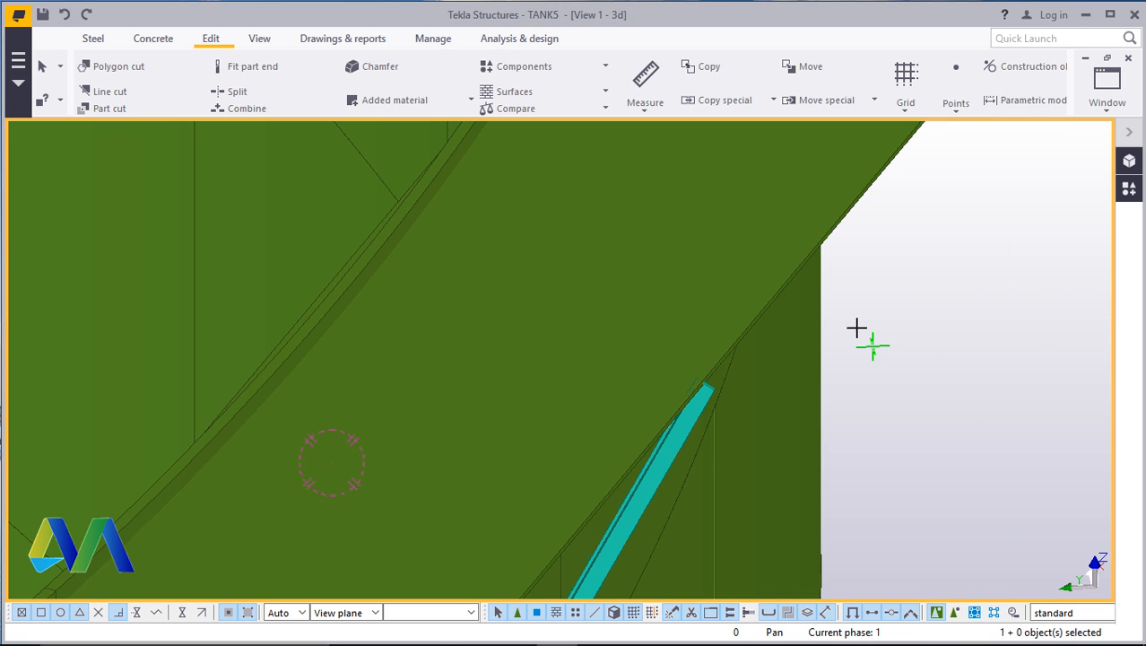
pyautogui.scroll(-5, 856, 327)
pyautogui.rightClick(997, 199)
pyautogui.click(1002, 208)
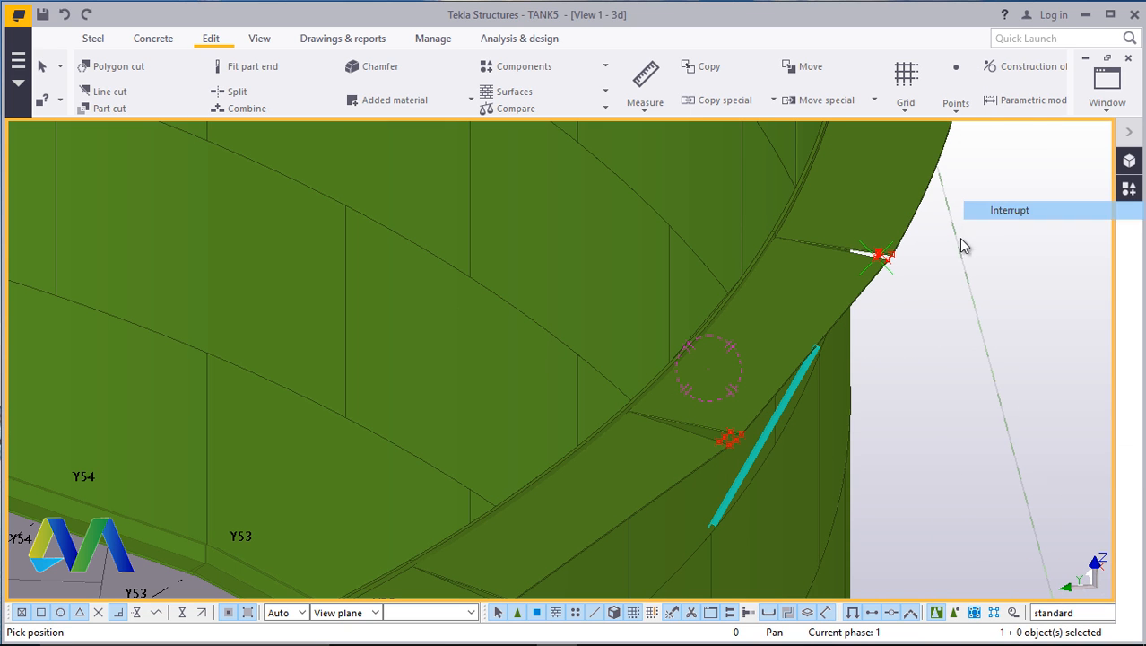
# Copy the lower plate's two construction points from its outer corner to the midpoint of that plate's outer edge
pyautogui.scroll(6, 883, 260)
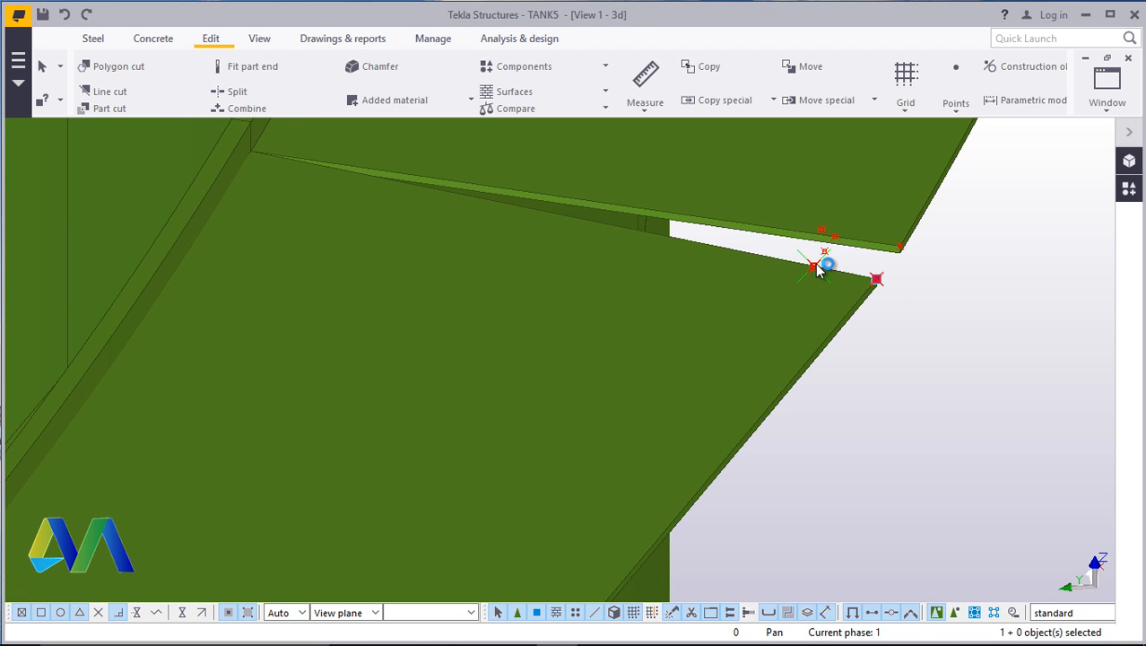
pyautogui.rightClick(1035, 255)
pyautogui.click(945, 281)
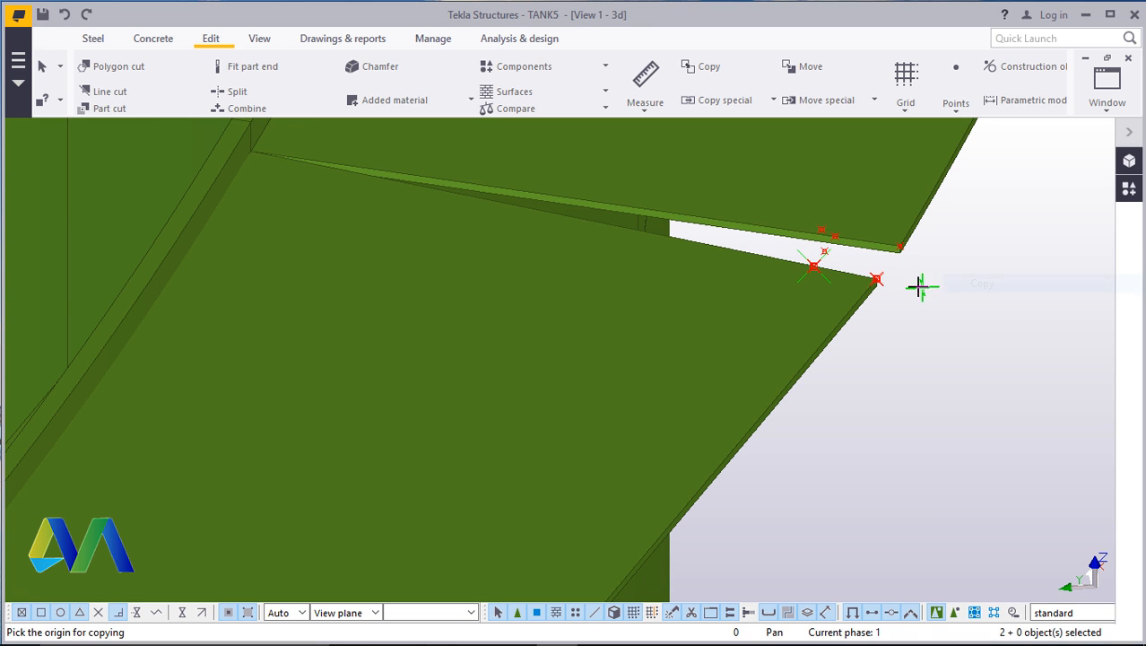
pyautogui.scroll(2, 907, 287)
pyautogui.scroll(3, 892, 286)
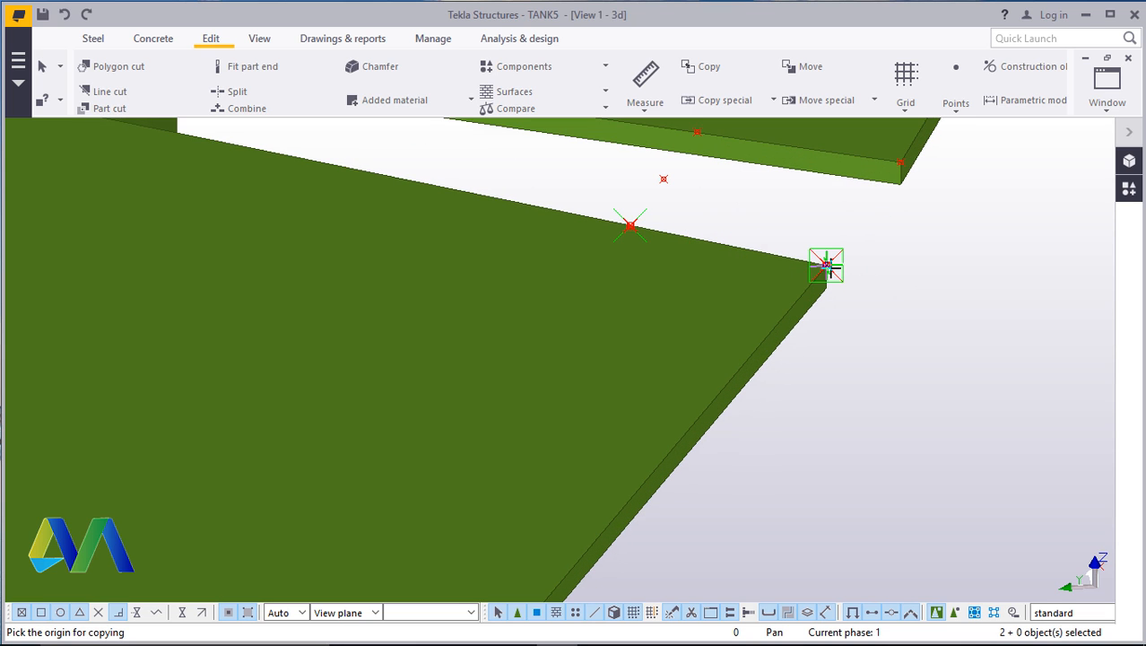
pyautogui.scroll(-5, 862, 253)
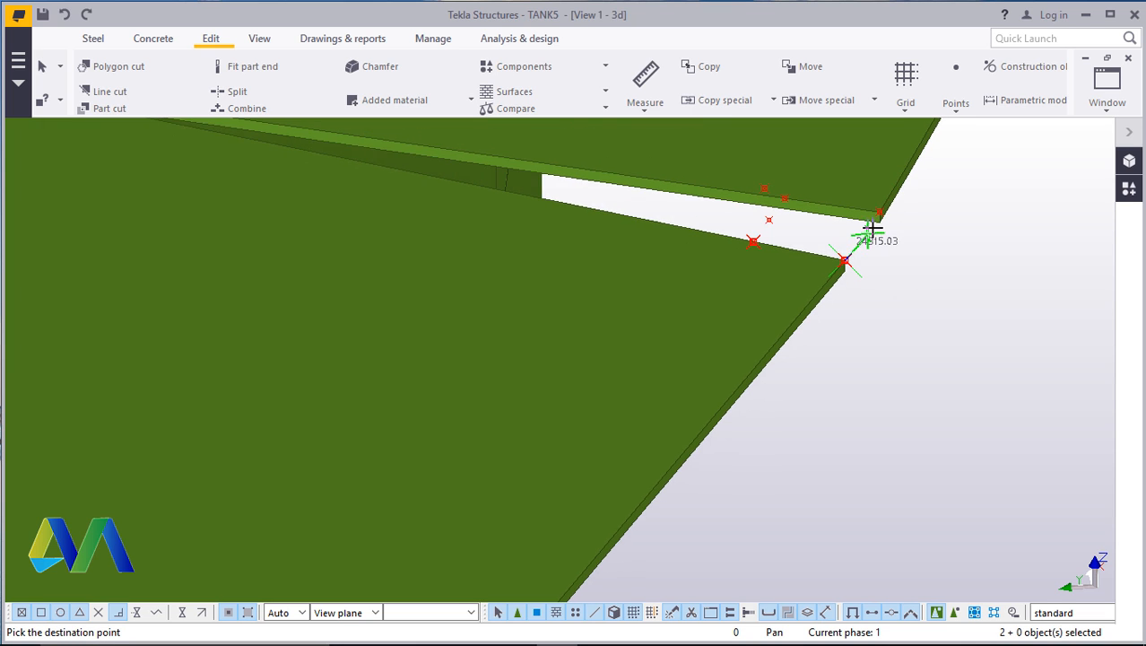
pyautogui.scroll(4, 797, 332)
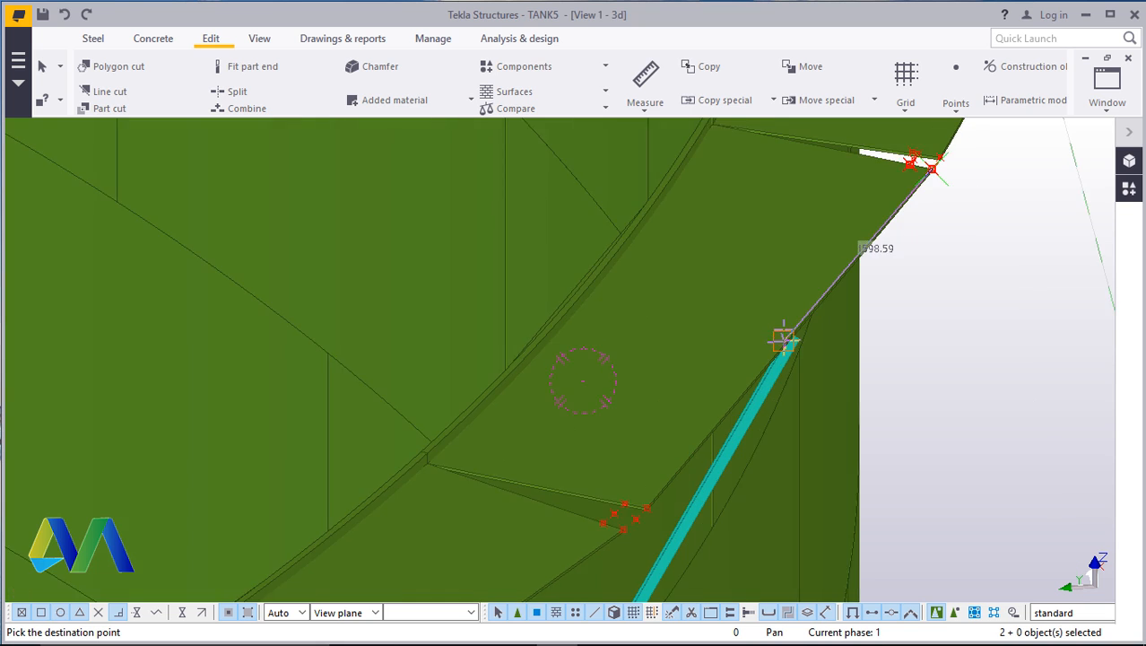
pyautogui.scroll(2, 796, 332)
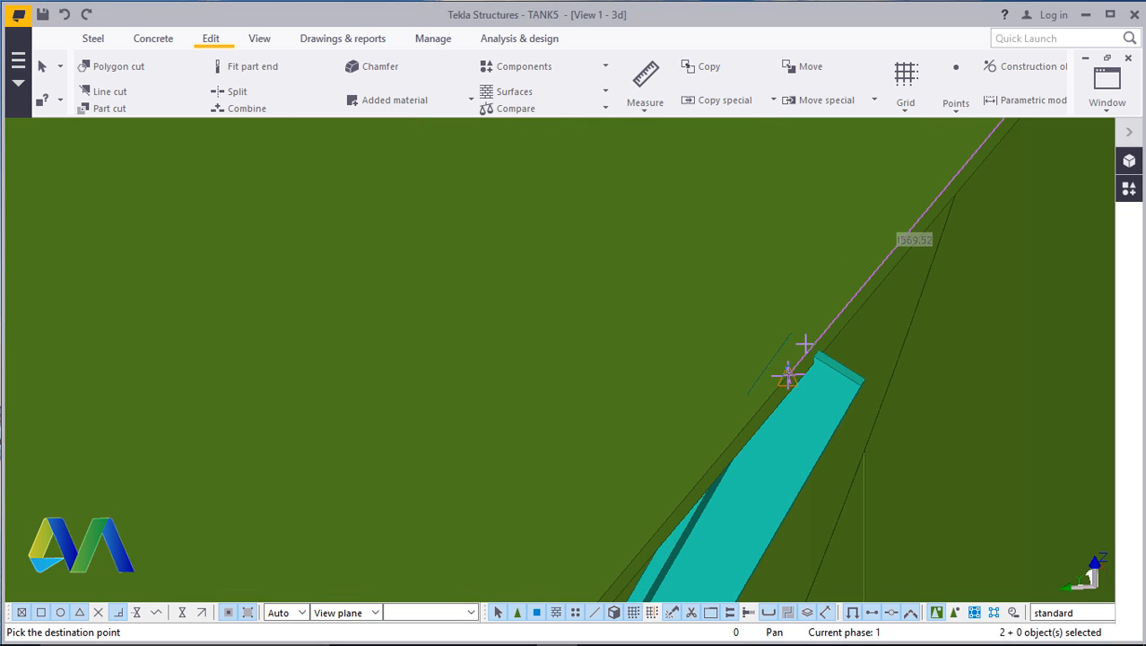
pyautogui.rightClick(760, 265)
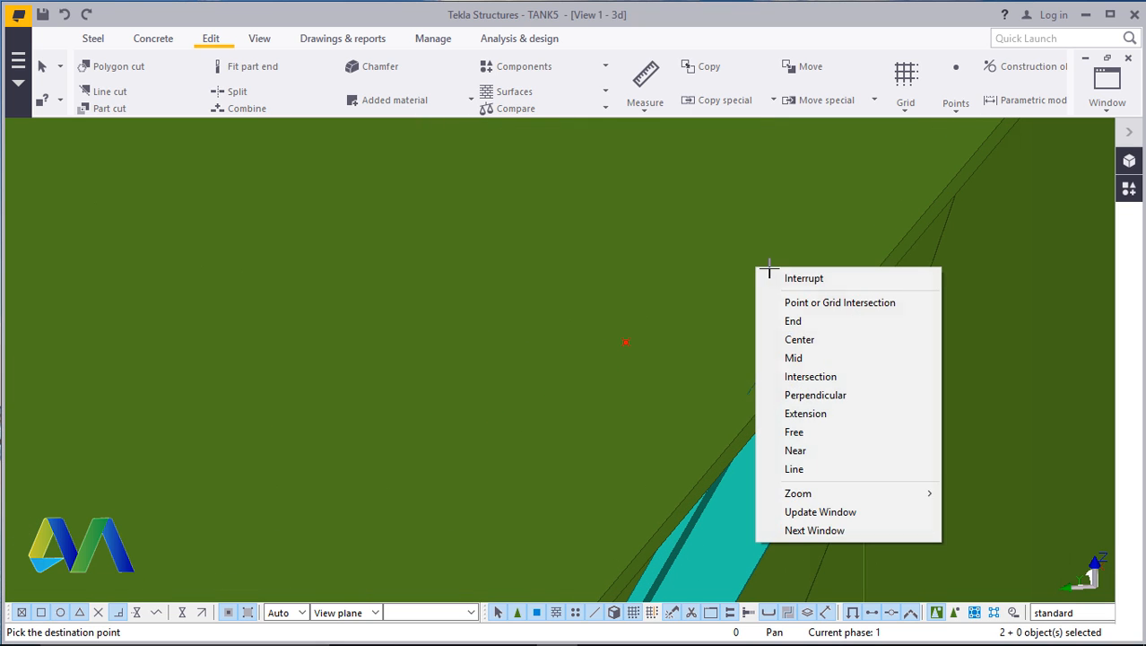
pyautogui.click(780, 282)
# Model an 800 mm high vertical beam from the bottom of the rim plate's outer corner at the lower joint
pyautogui.scroll(-6, 791, 291)
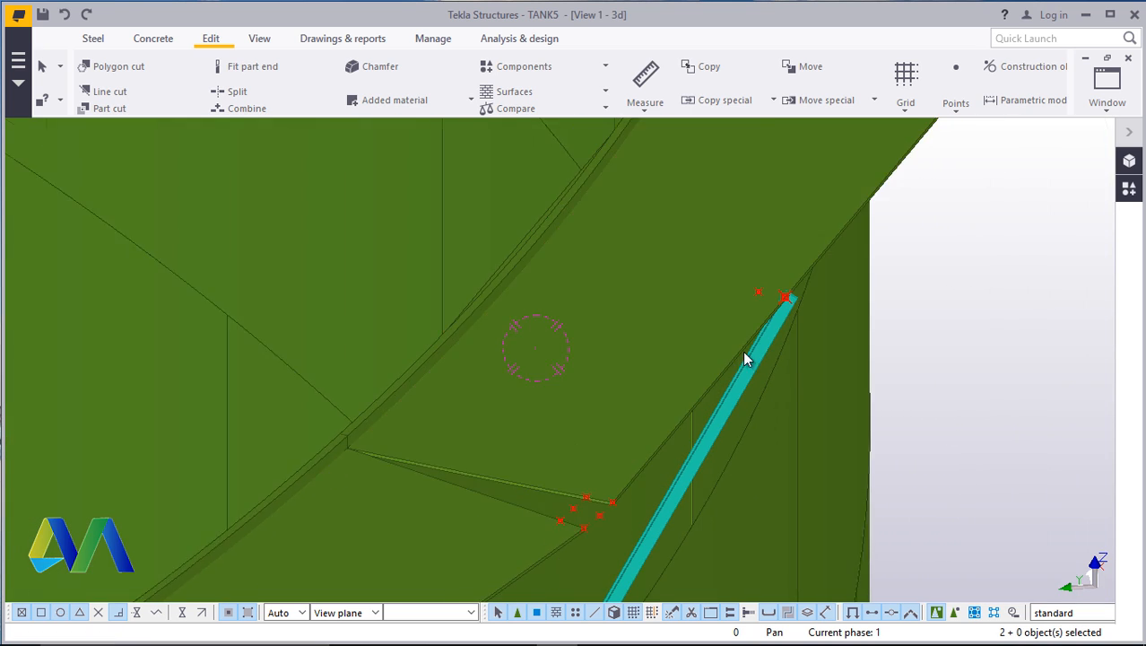
pyautogui.scroll(6, 821, 335)
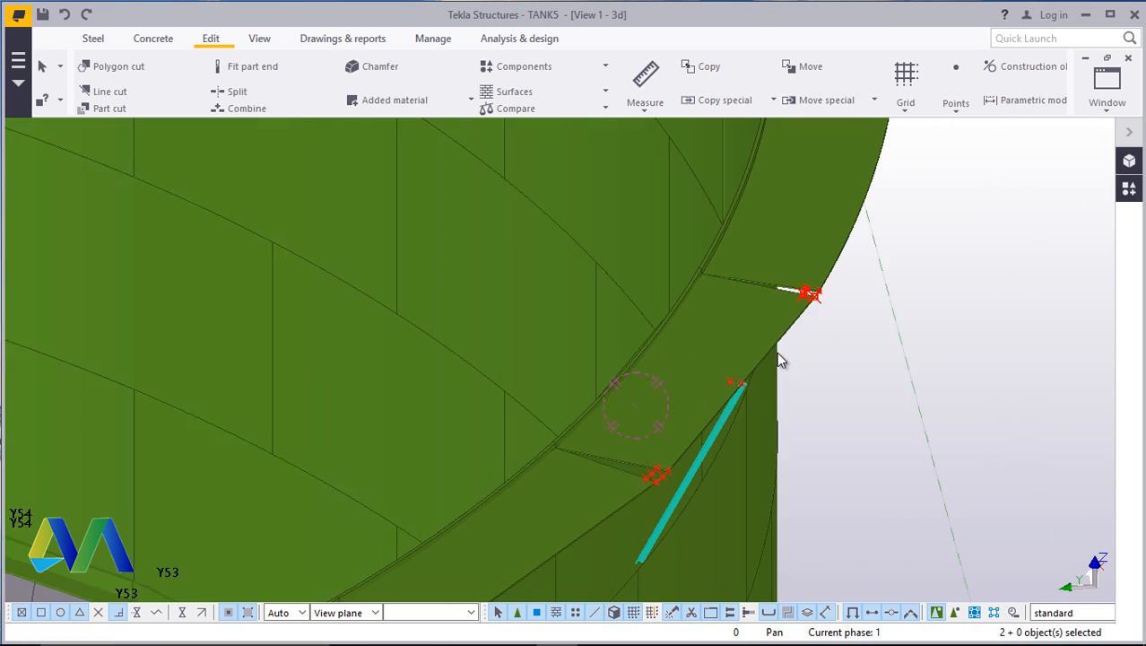
pyautogui.scroll(-4, 842, 266)
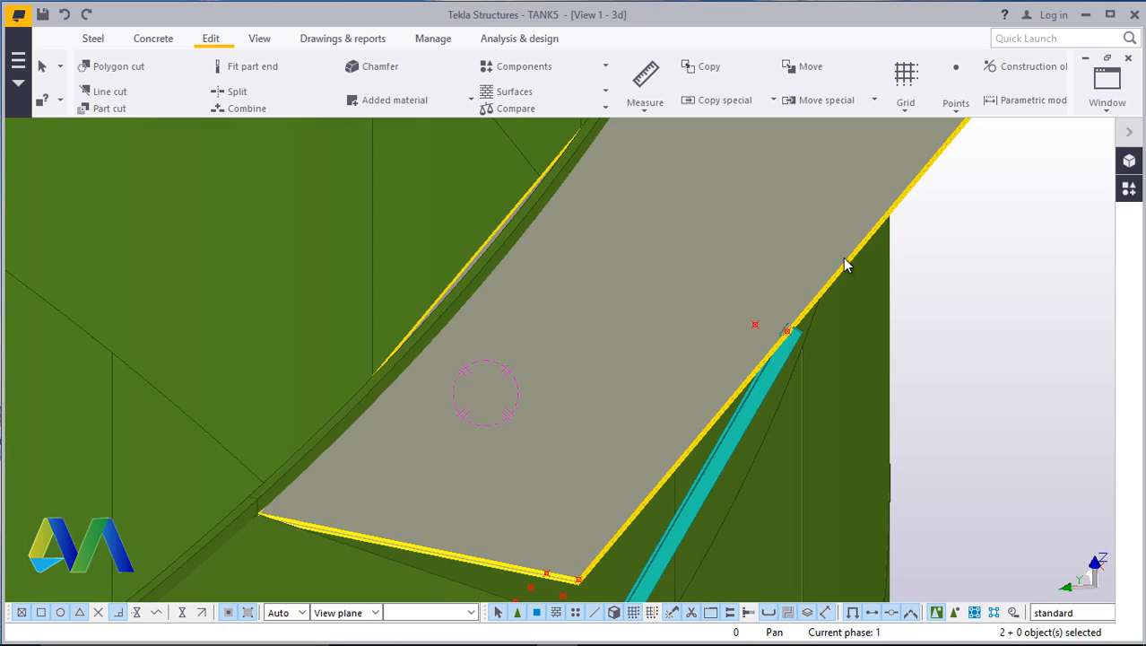
pyautogui.scroll(5, 642, 509)
pyautogui.scroll(3, 663, 506)
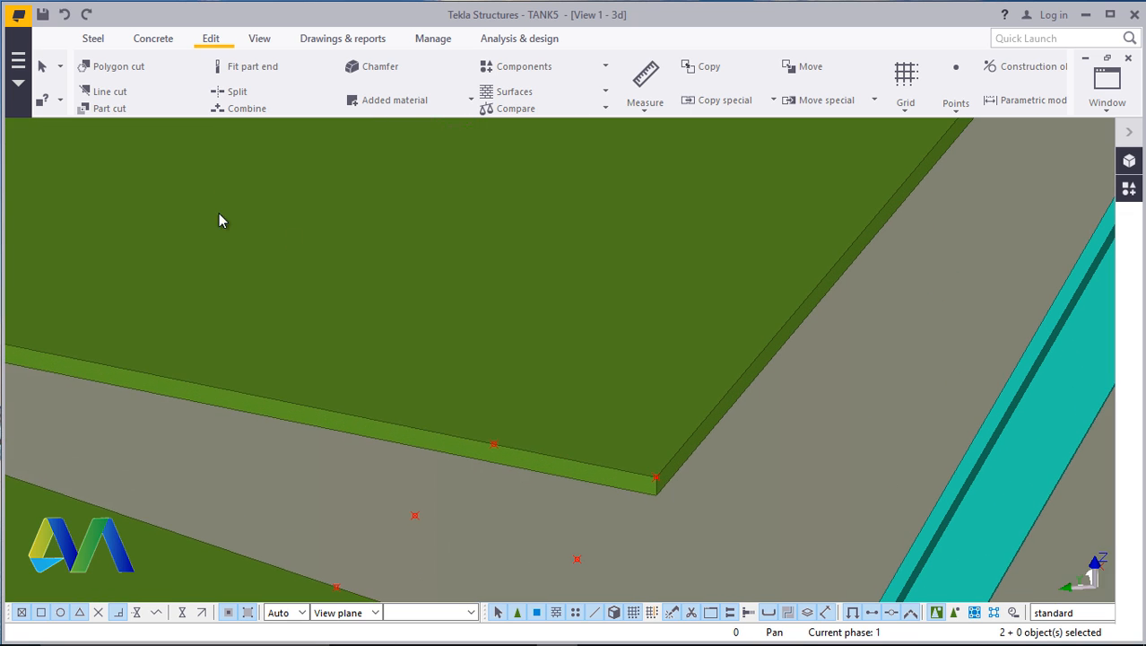
pyautogui.click(89, 42)
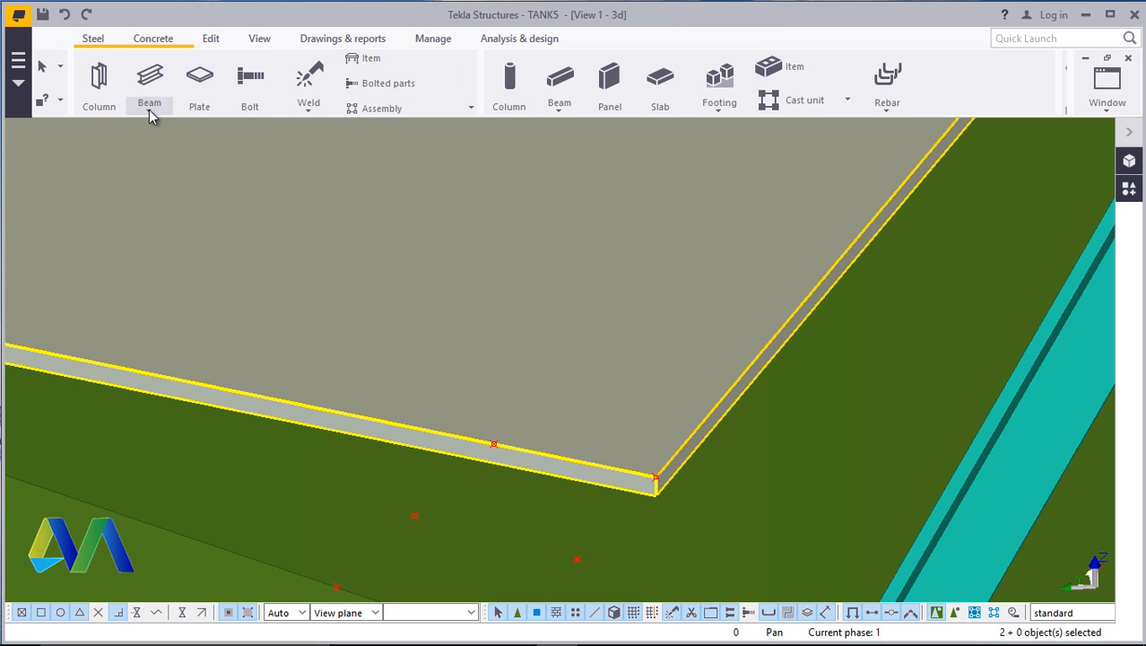
pyautogui.click(151, 108)
pyautogui.click(177, 134)
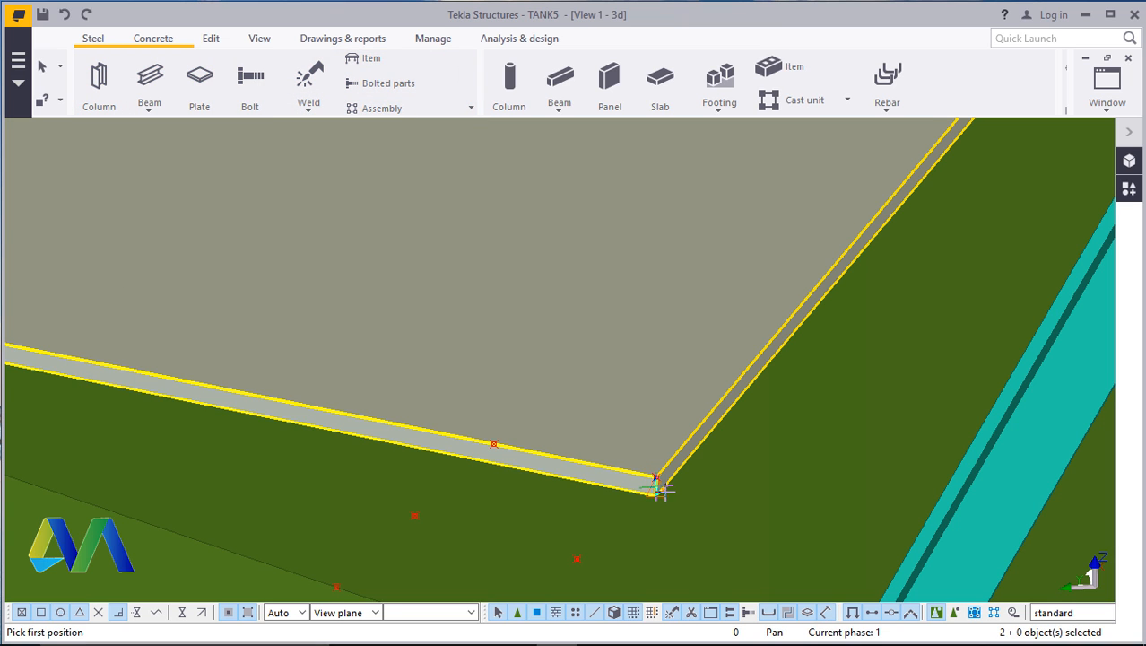
pyautogui.scroll(2, 663, 488)
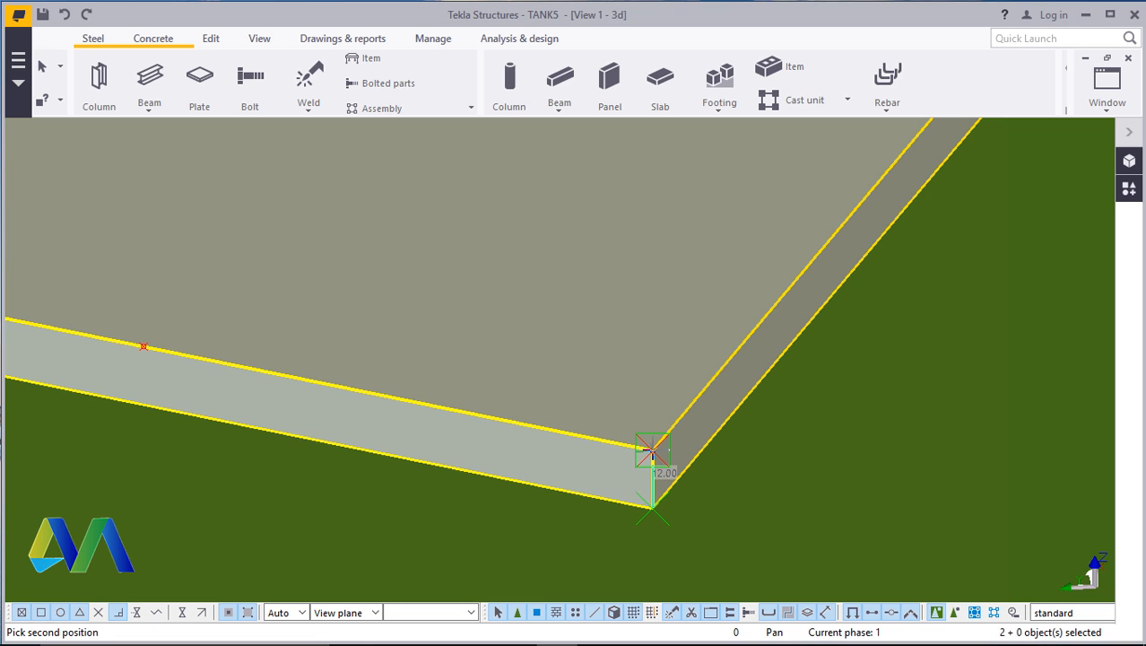
pyautogui.write('800')
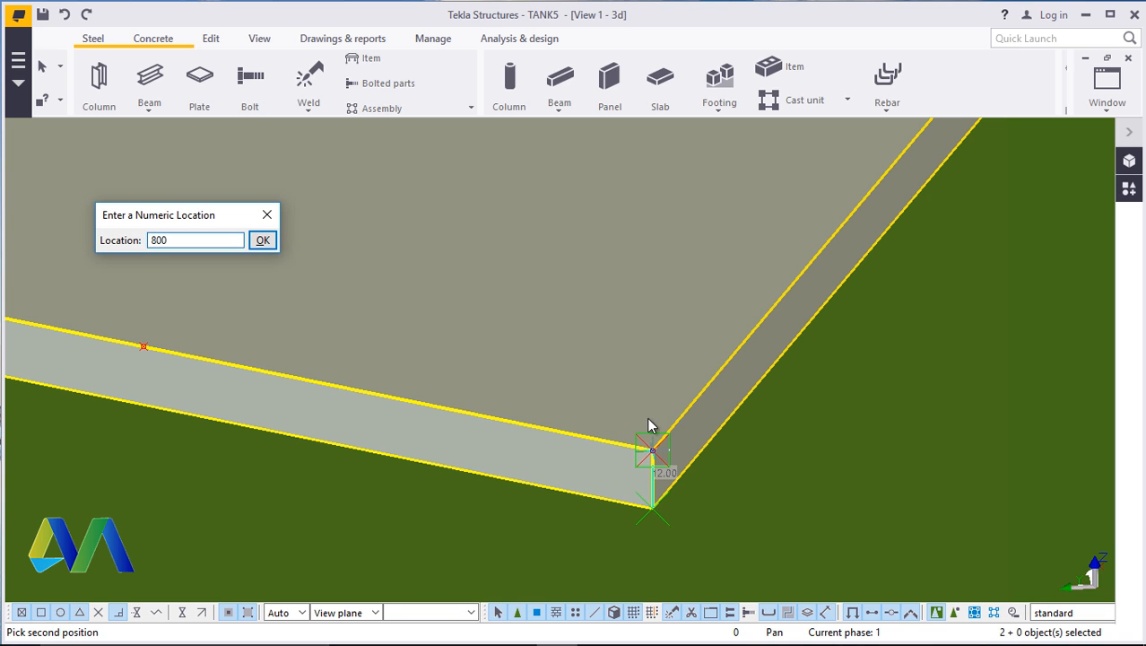
pyautogui.click(266, 240)
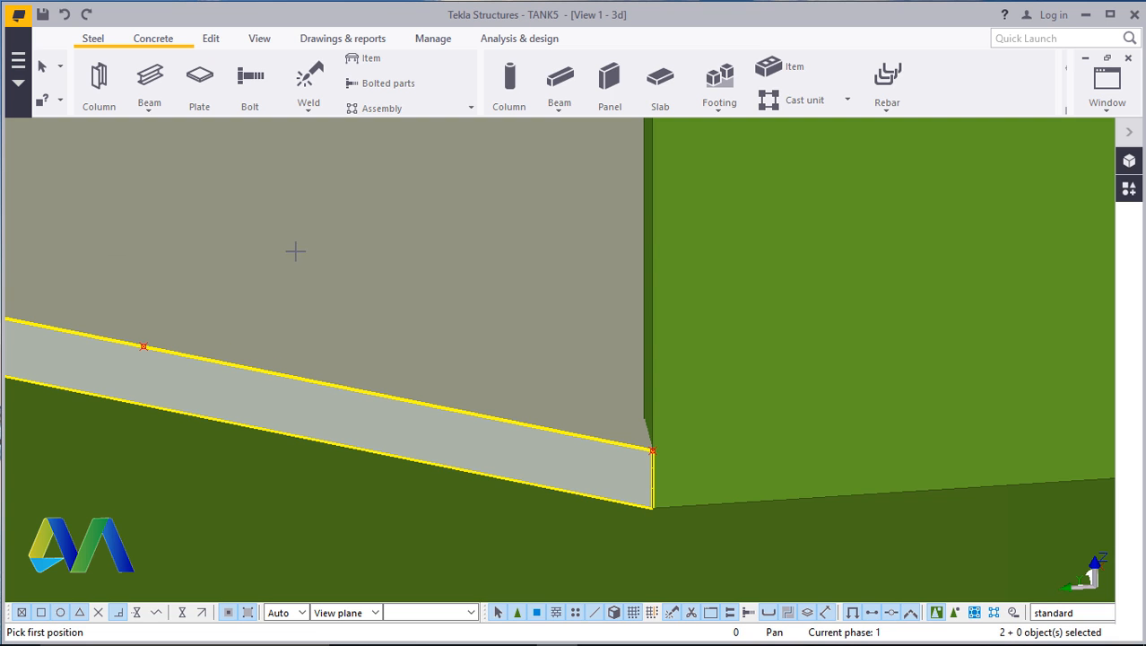
pyautogui.rightClick(435, 285)
pyautogui.click(492, 297)
pyautogui.scroll(-1, 505, 318)
pyautogui.scroll(-3, 507, 323)
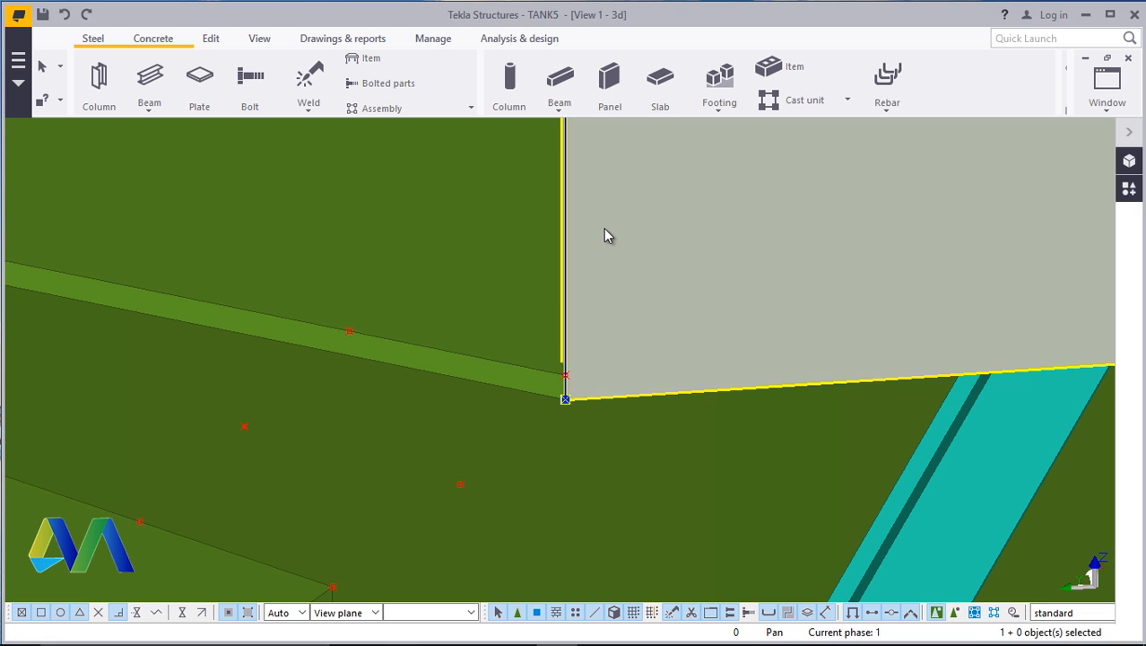
# Change the new vertical member's profile to the nominal bore handrail section HRAIL-NB40
pyautogui.doubleClick(605, 235)
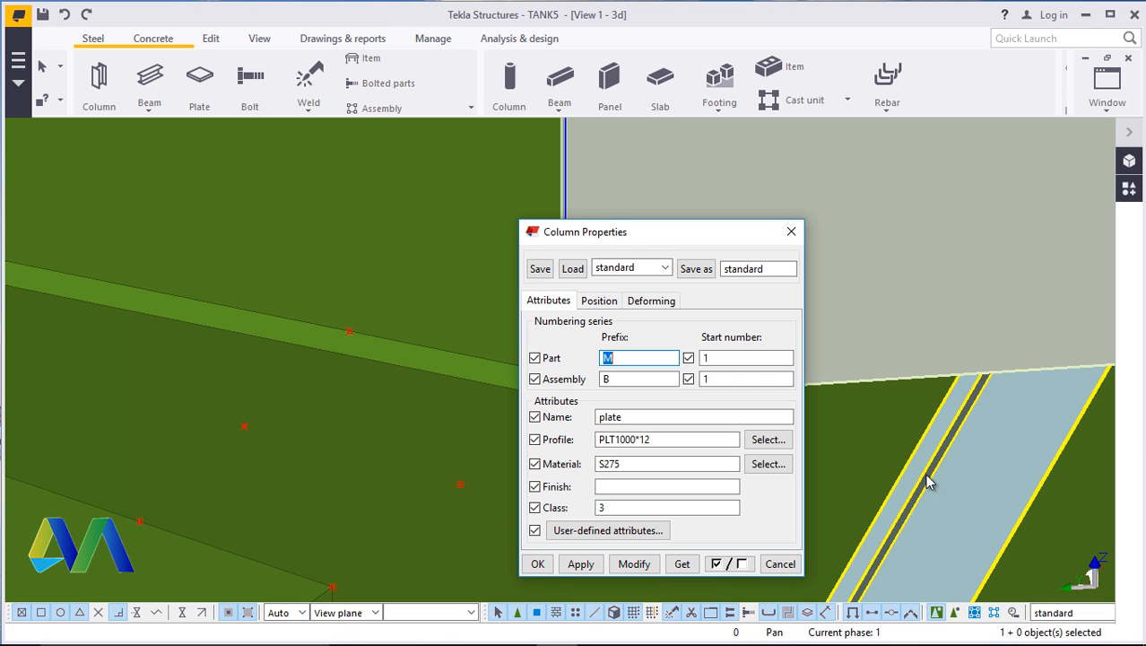
pyautogui.click(767, 439)
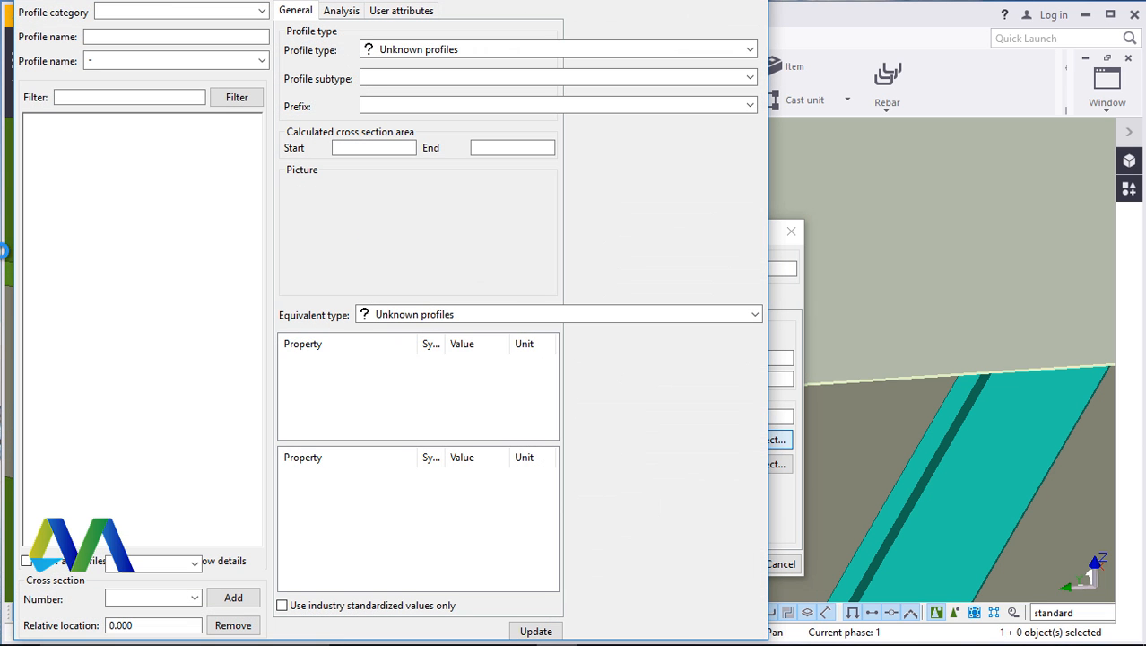
pyautogui.scroll(15, 95, 268)
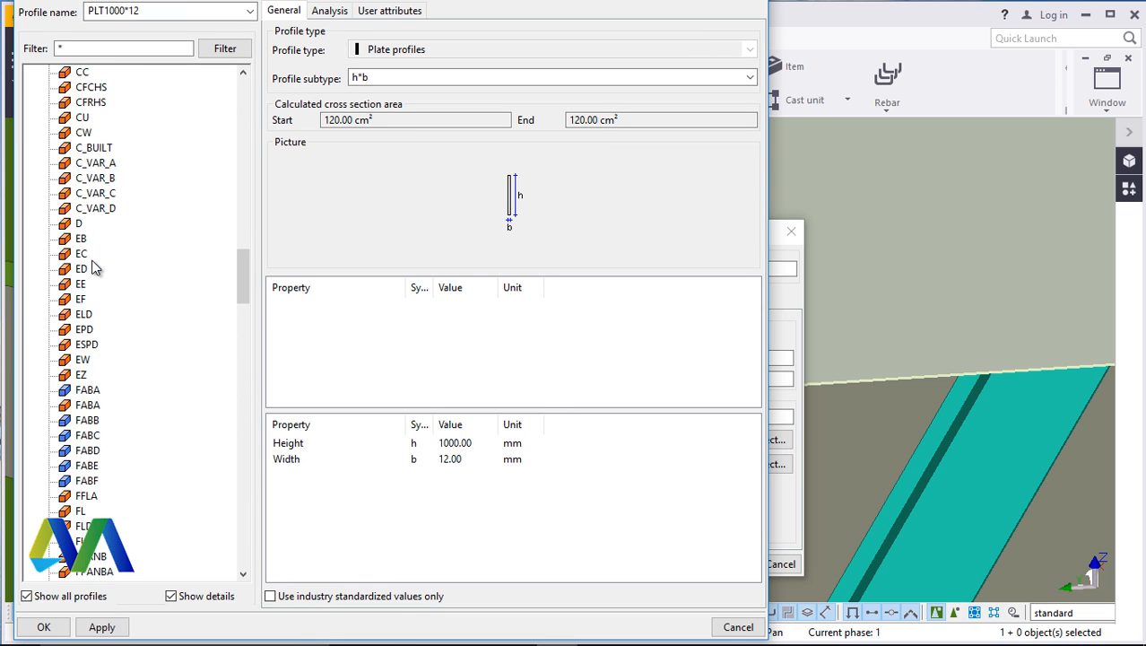
pyautogui.scroll(15, 95, 268)
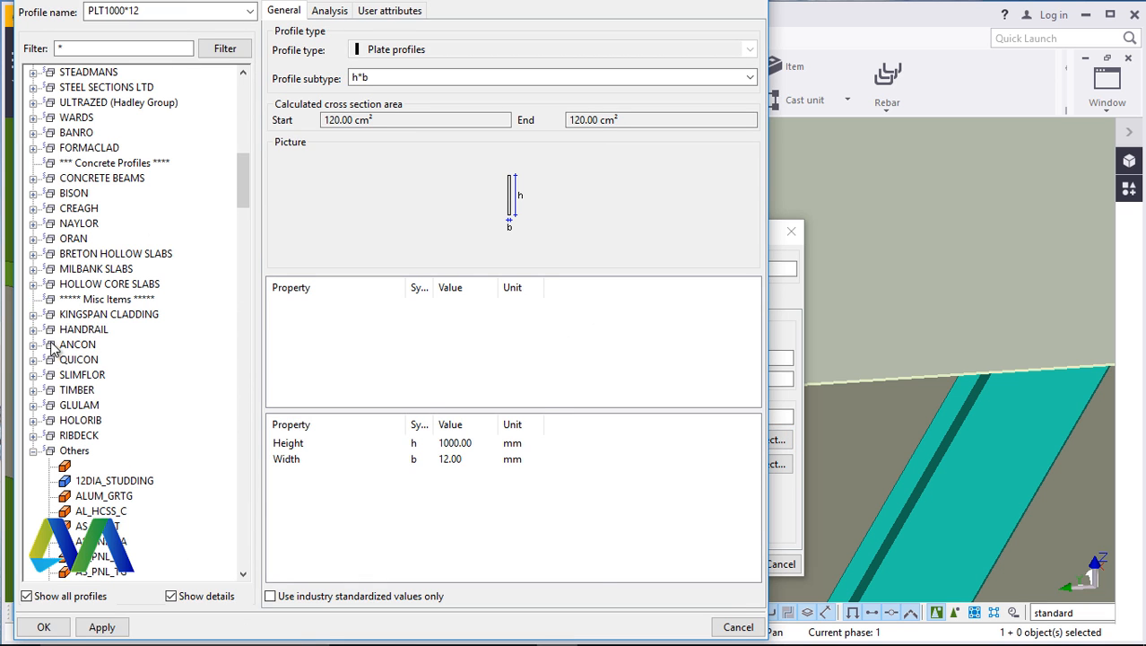
pyautogui.click(33, 330)
pyautogui.click(49, 345)
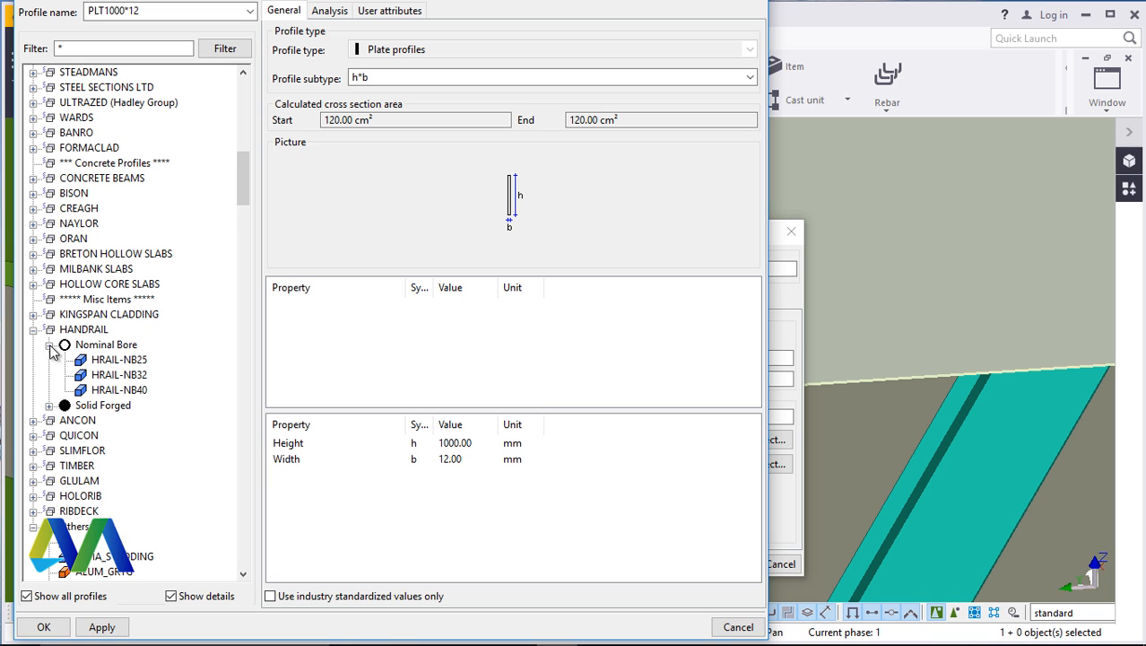
pyautogui.click(120, 391)
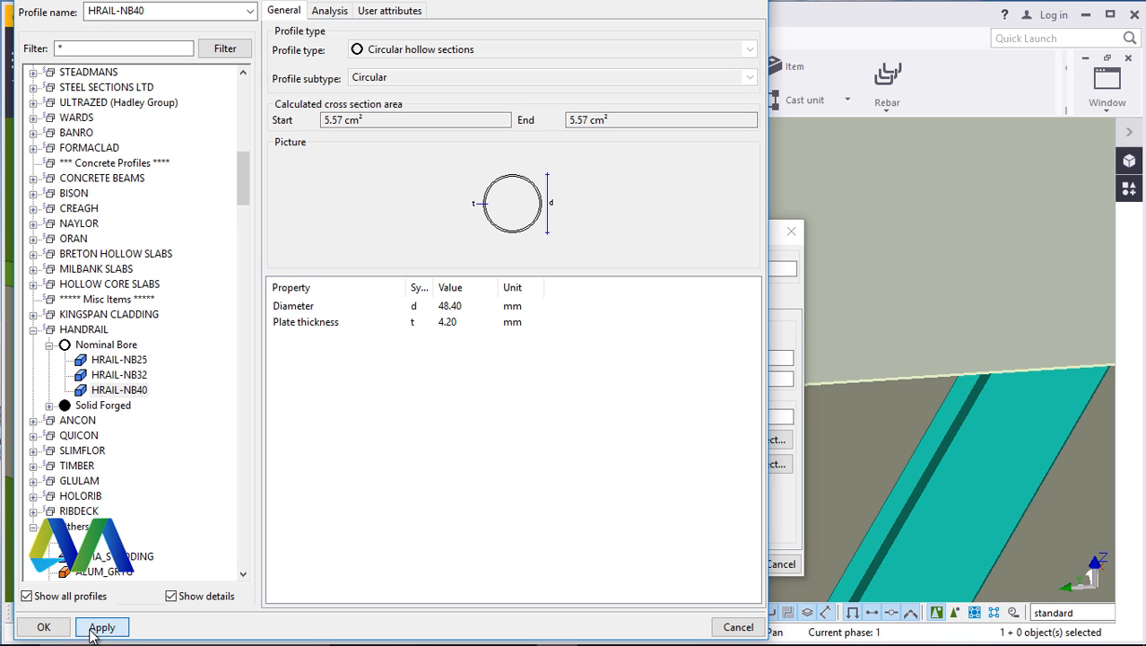
pyautogui.click(43, 628)
pyautogui.click(632, 565)
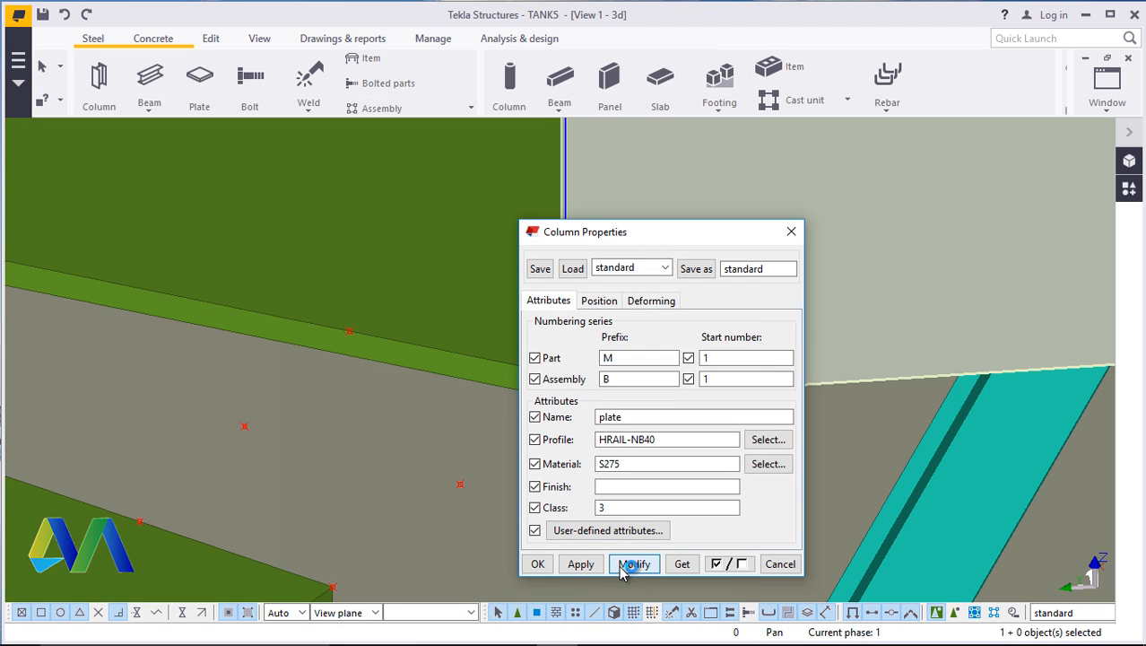
pyautogui.click(538, 564)
pyautogui.scroll(10, 619, 394)
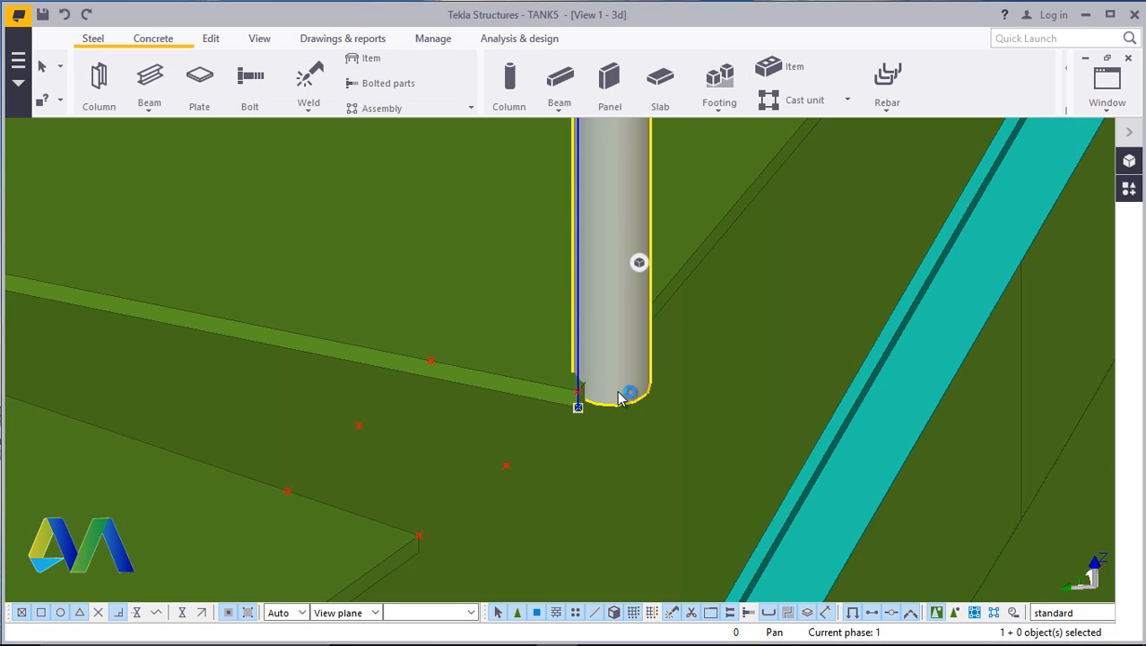
pyautogui.scroll(-5, 602, 401)
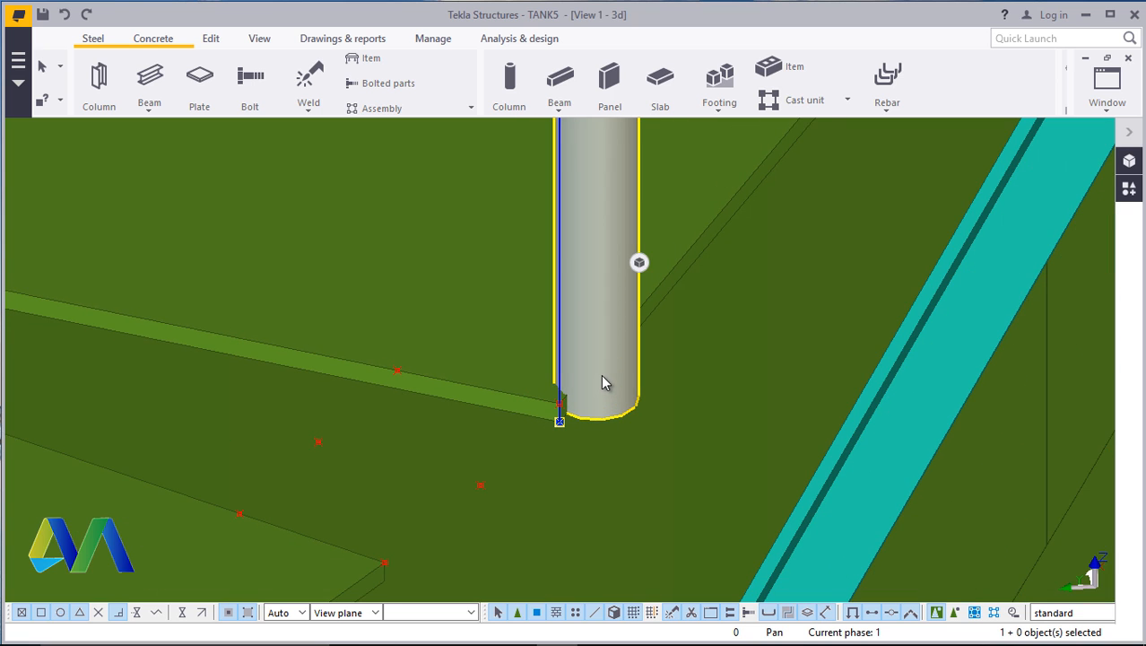
# Add one dividing point at the centre of the handrail post's circular bottom end
pyautogui.click(260, 41)
pyautogui.click(649, 93)
pyautogui.click(638, 113)
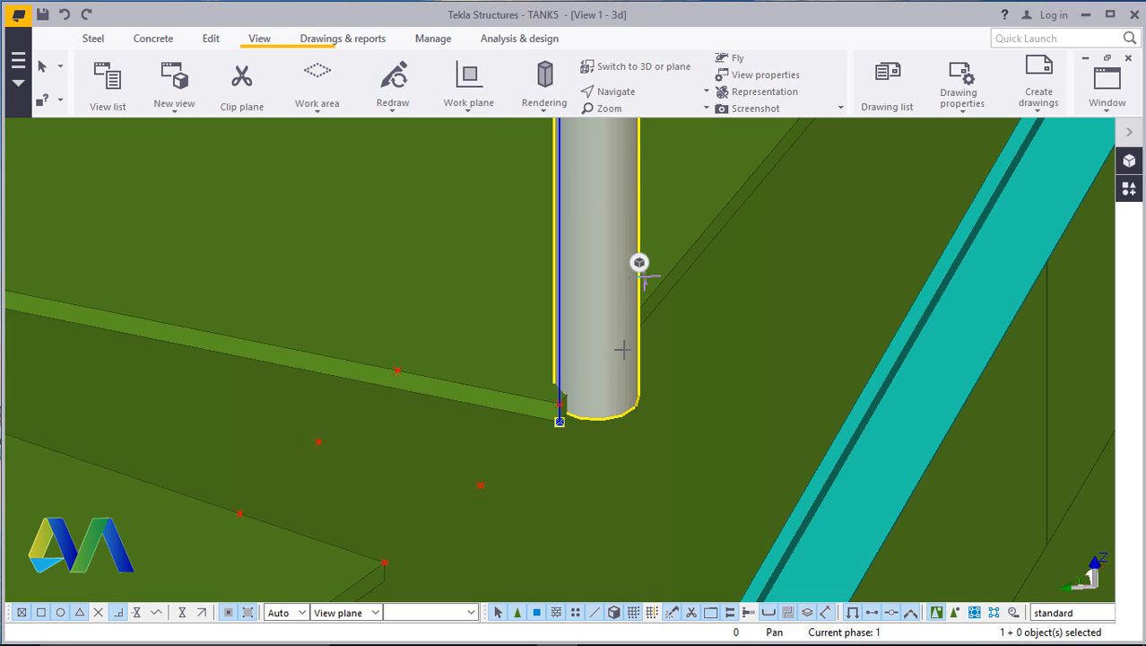
pyautogui.moveTo(613, 383); pyautogui.dragTo(592, 210)
pyautogui.scroll(5, 628, 444)
pyautogui.rightClick(876, 230)
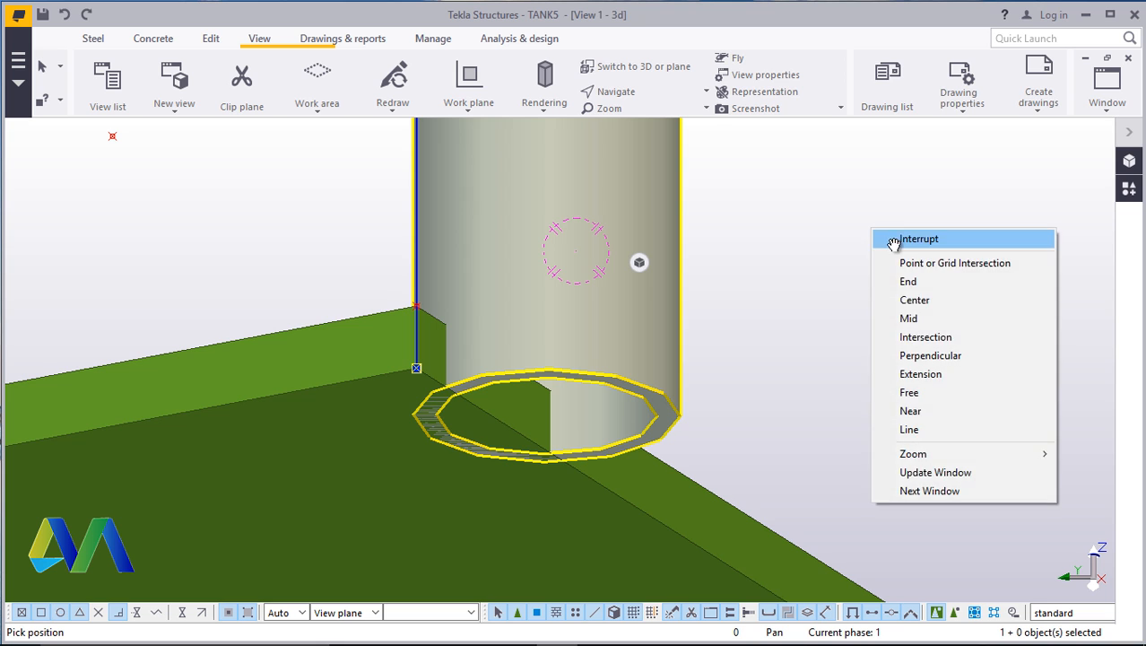
pyautogui.click(888, 235)
pyautogui.scroll(1, 574, 431)
pyautogui.scroll(2, 573, 429)
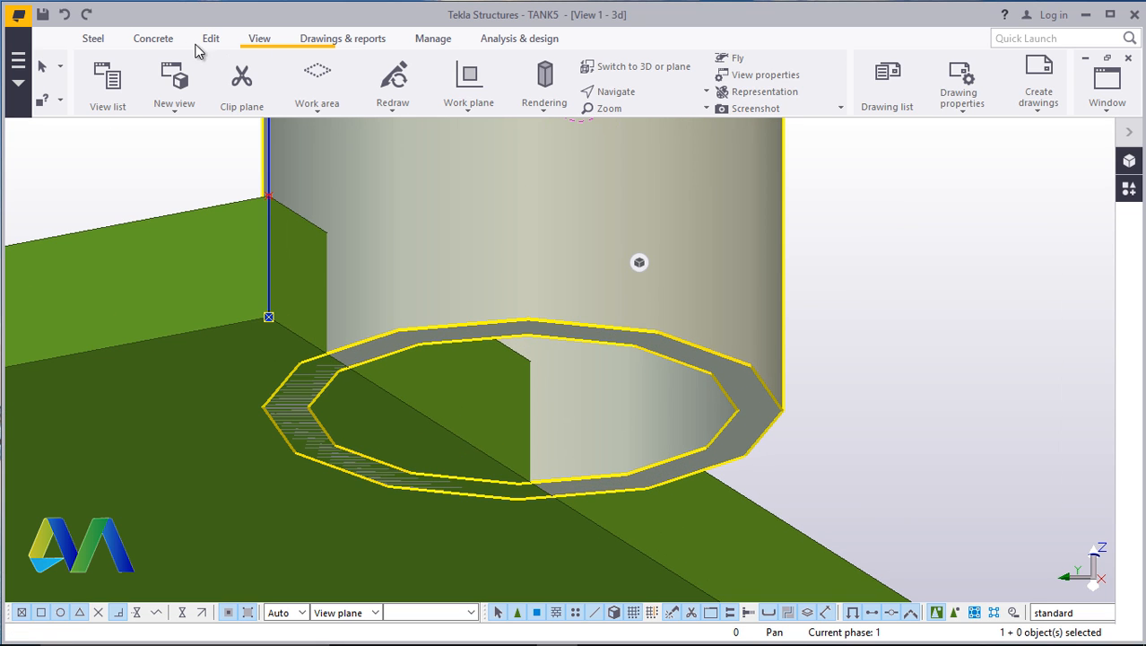
pyautogui.click(212, 42)
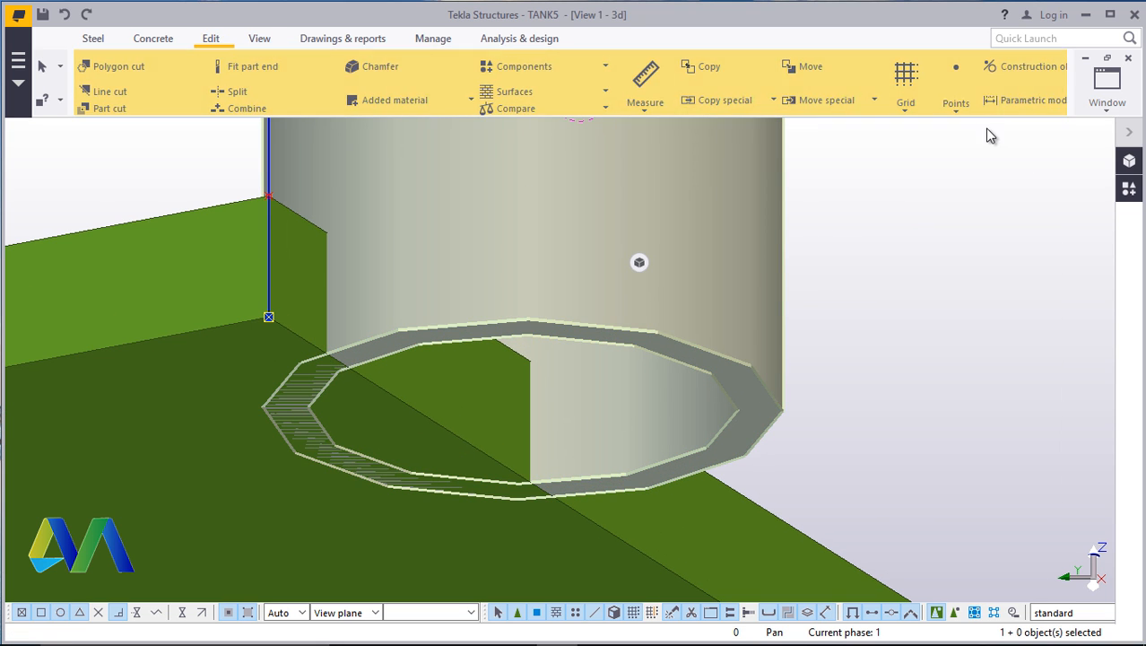
pyautogui.click(956, 94)
pyautogui.click(968, 134)
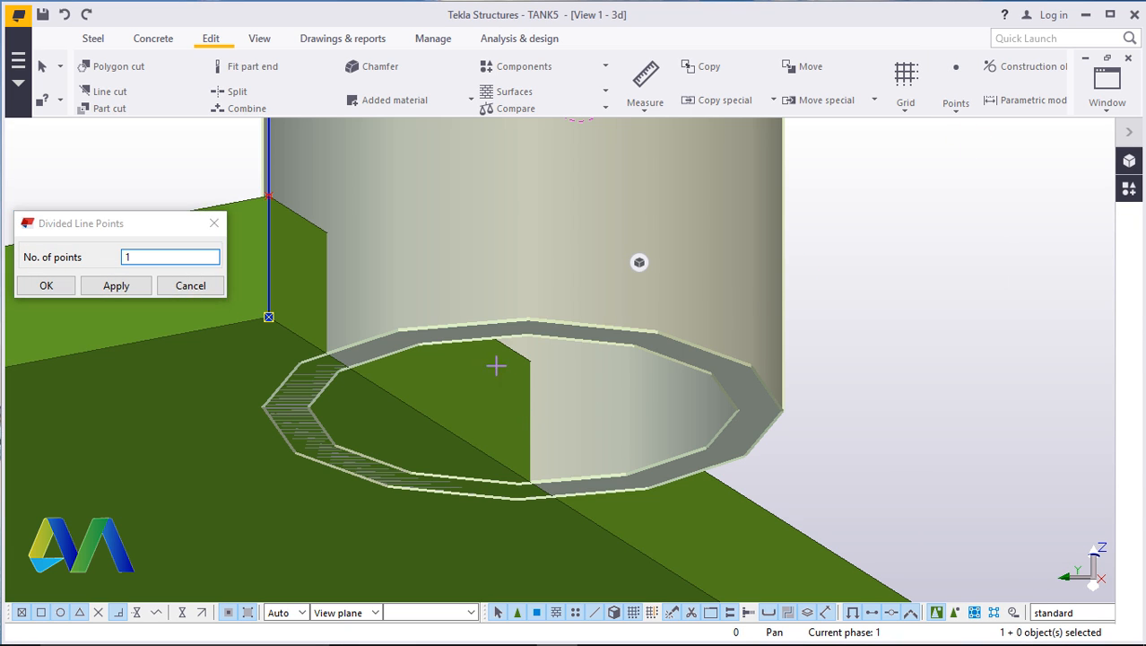
pyautogui.scroll(2, 525, 429)
pyautogui.click(415, 244)
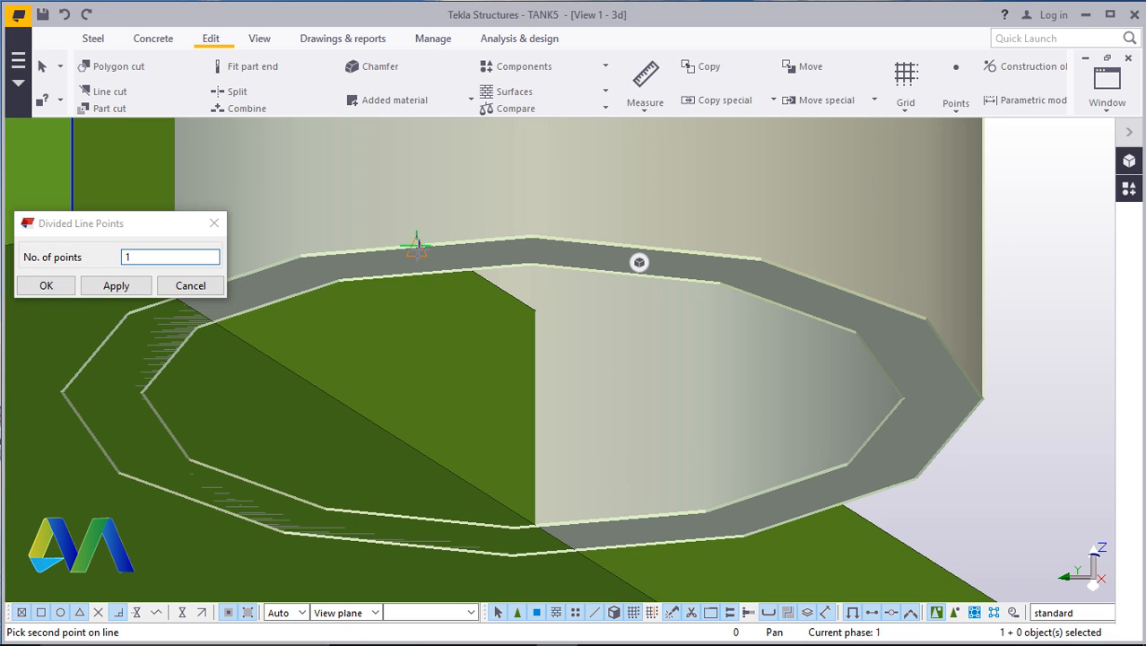
pyautogui.rightClick(633, 387)
pyautogui.click(684, 120)
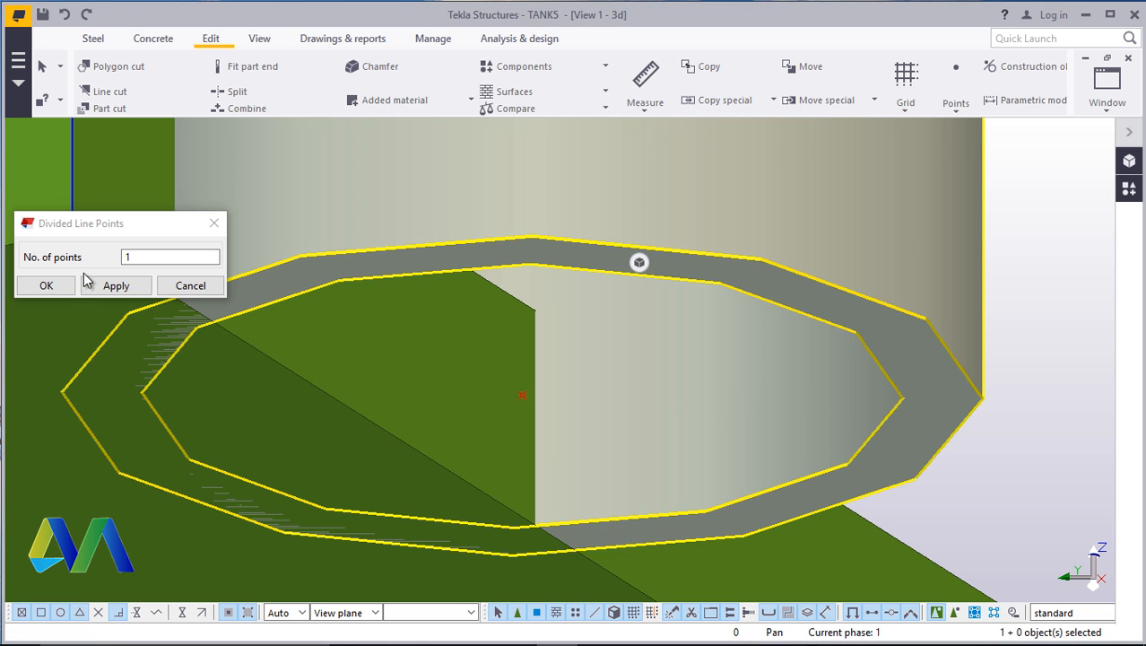
pyautogui.click(97, 283)
# Move the handrail post, taking the centre point of its bottom end as the origin
pyautogui.rightClick(880, 208)
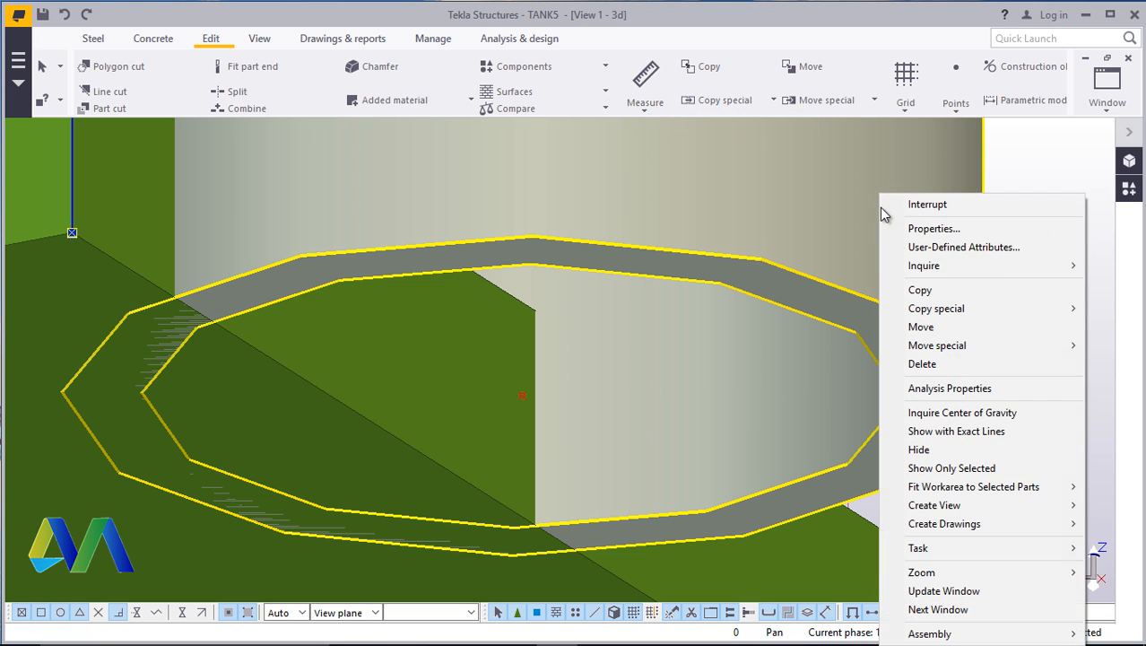
pyautogui.click(934, 328)
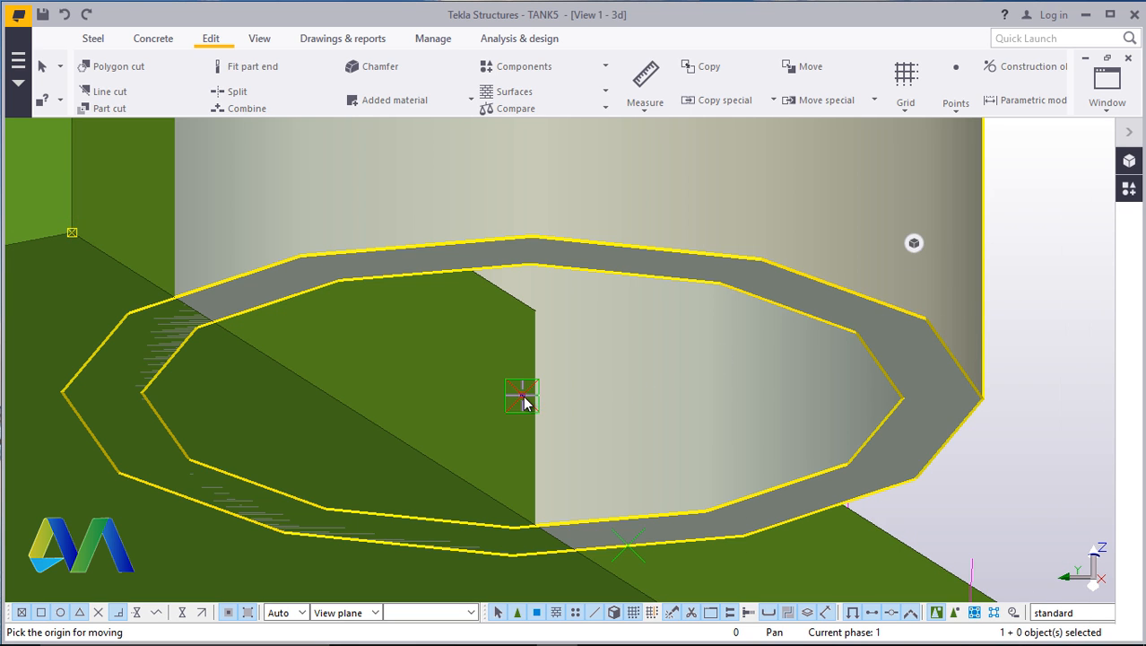
pyautogui.scroll(-5, 735, 399)
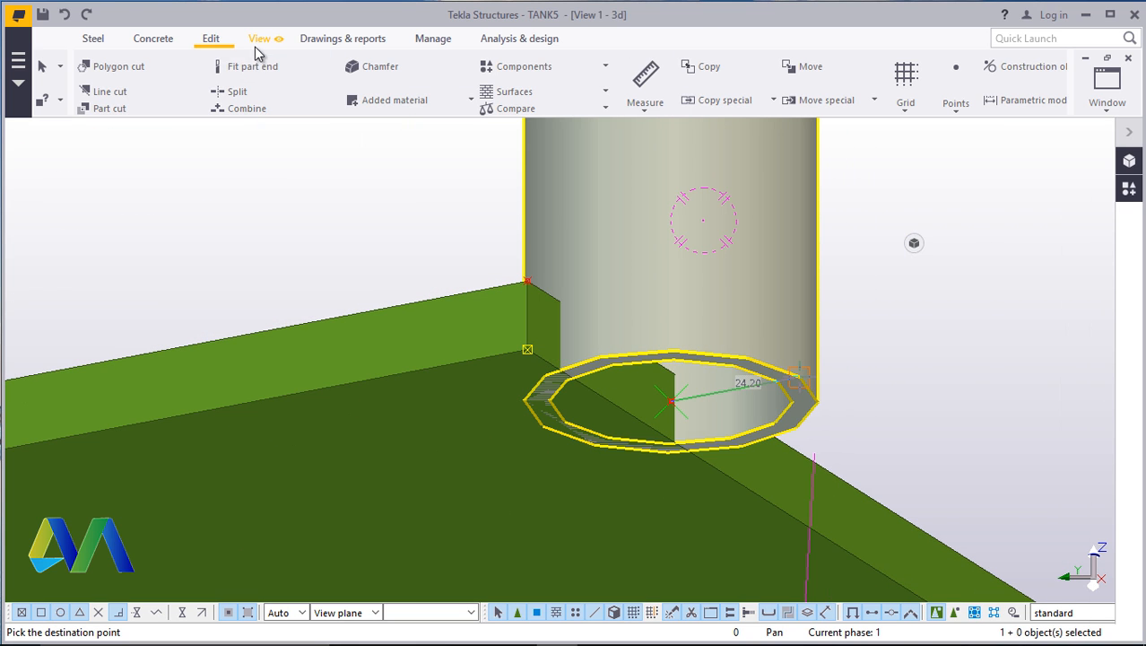
pyautogui.click(259, 39)
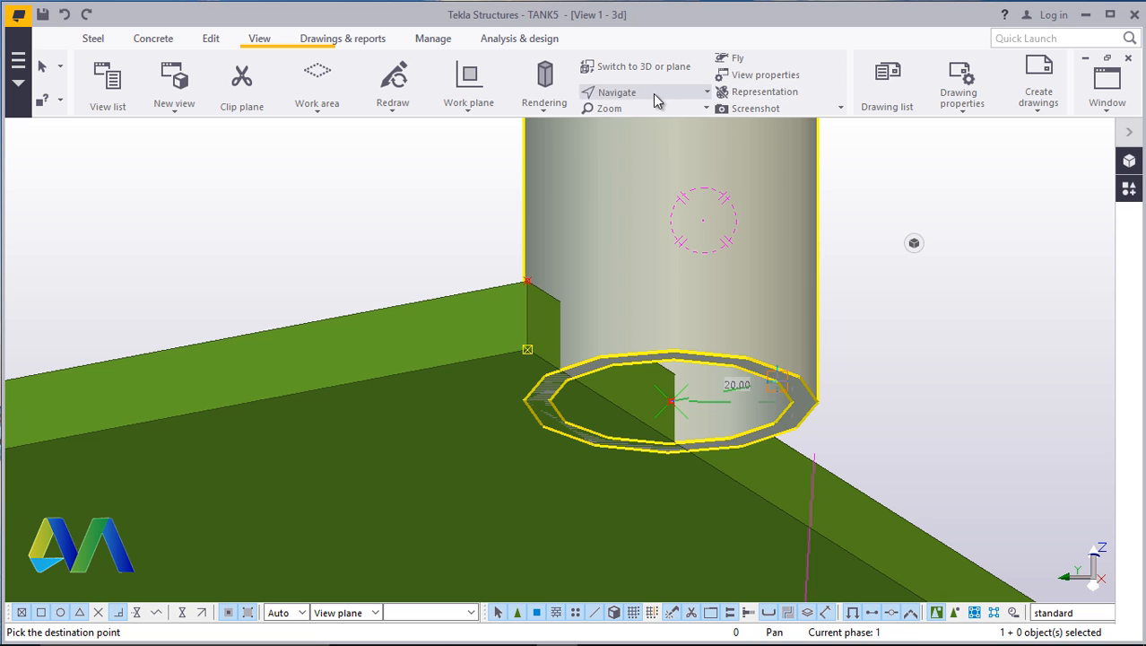
# Move the selected pipe post so its base centre sits on the construction point set in from the ring plate corner
pyautogui.click(627, 91)
pyautogui.click(673, 119)
pyautogui.moveTo(464, 299); pyautogui.dragTo(618, 398)
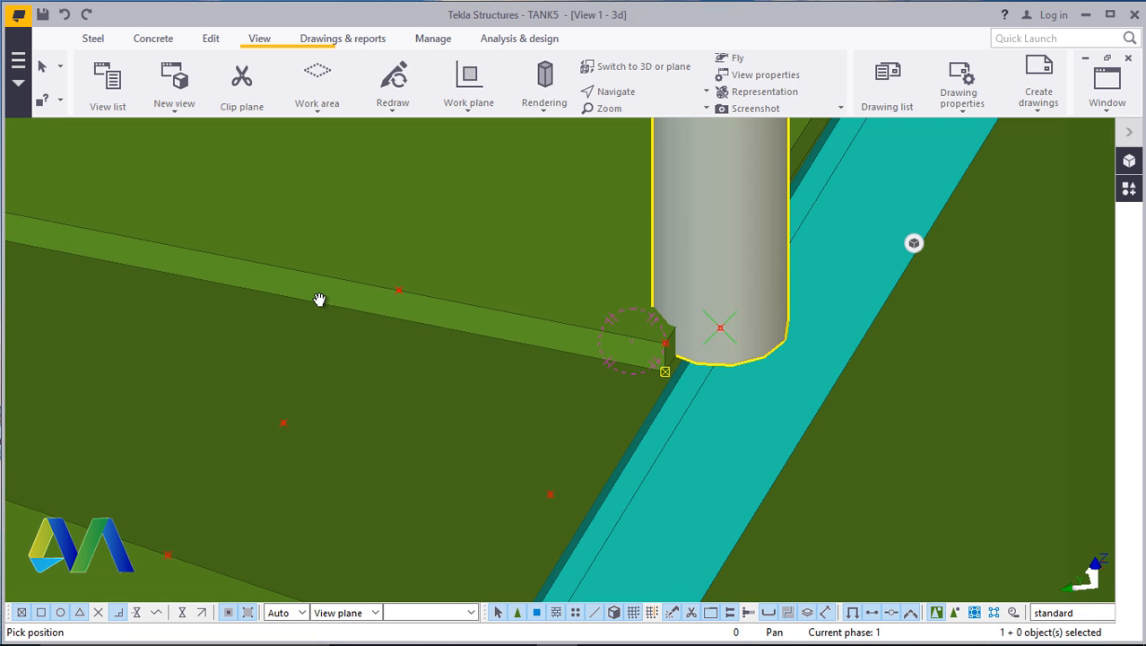
pyautogui.rightClick(316, 296)
pyautogui.click(358, 302)
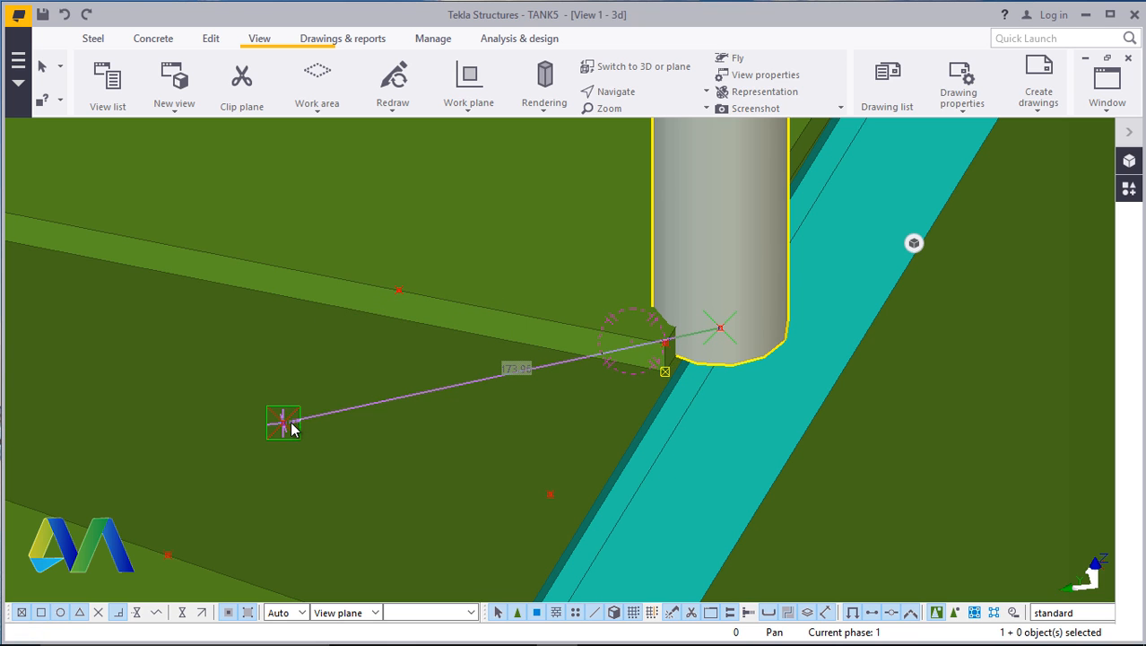
pyautogui.click(292, 423)
pyautogui.scroll(-6, 362, 407)
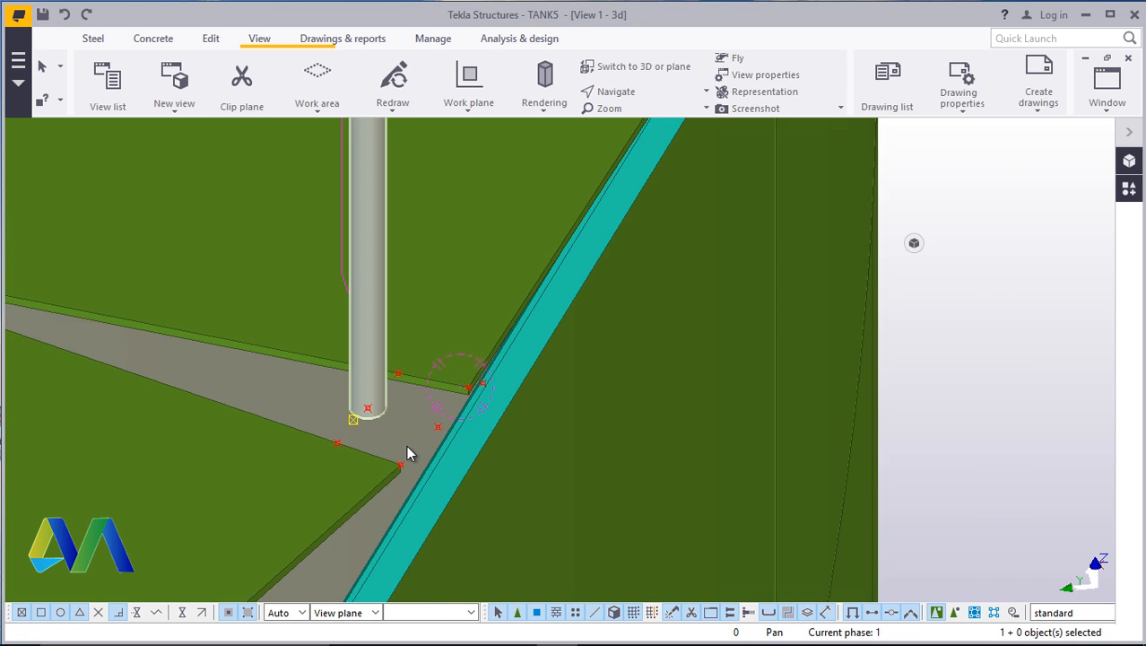
# Begin copying the moved pipe post, using the centre of its base as the copy origin
pyautogui.scroll(4, 396, 381)
pyautogui.rightClick(377, 391)
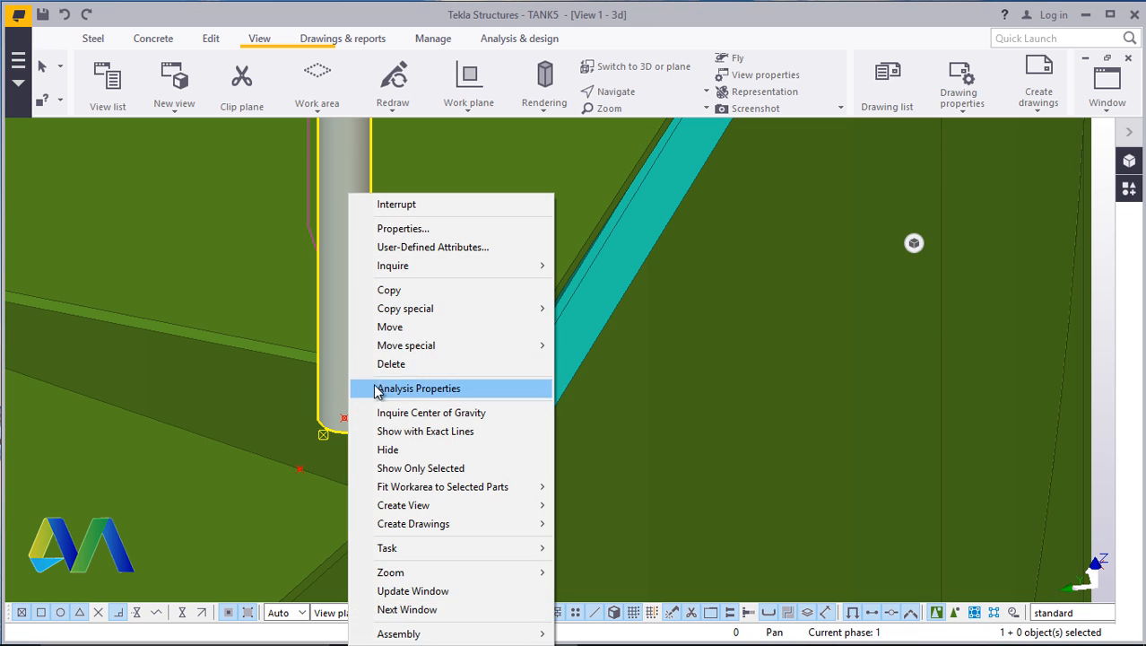
pyautogui.click(395, 290)
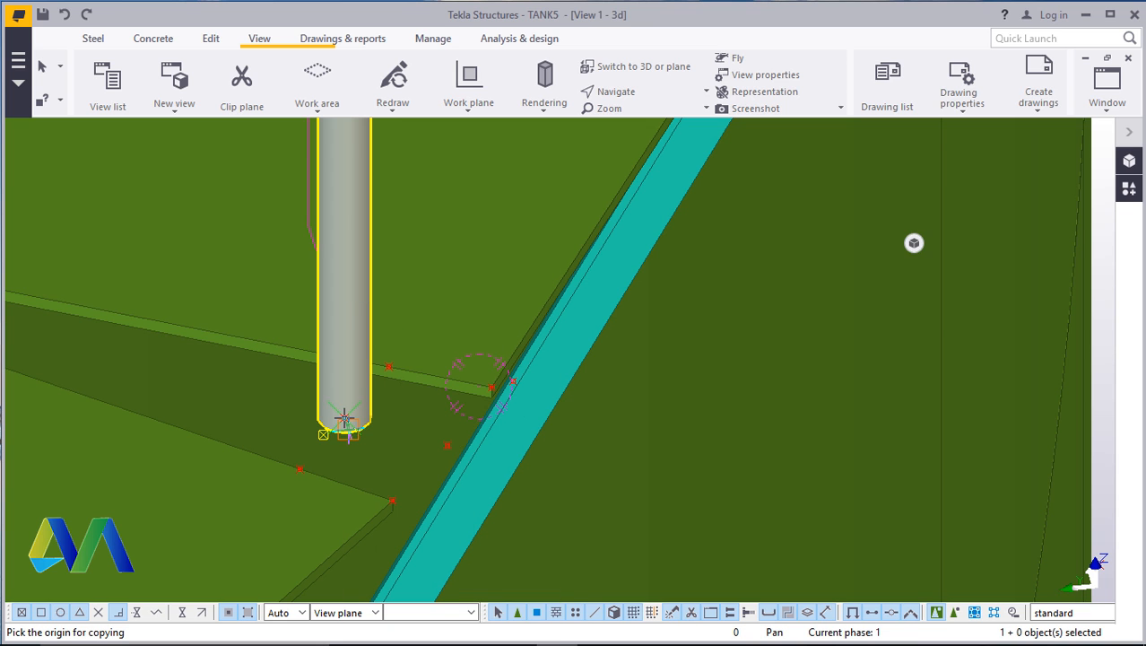
pyautogui.scroll(3, 344, 422)
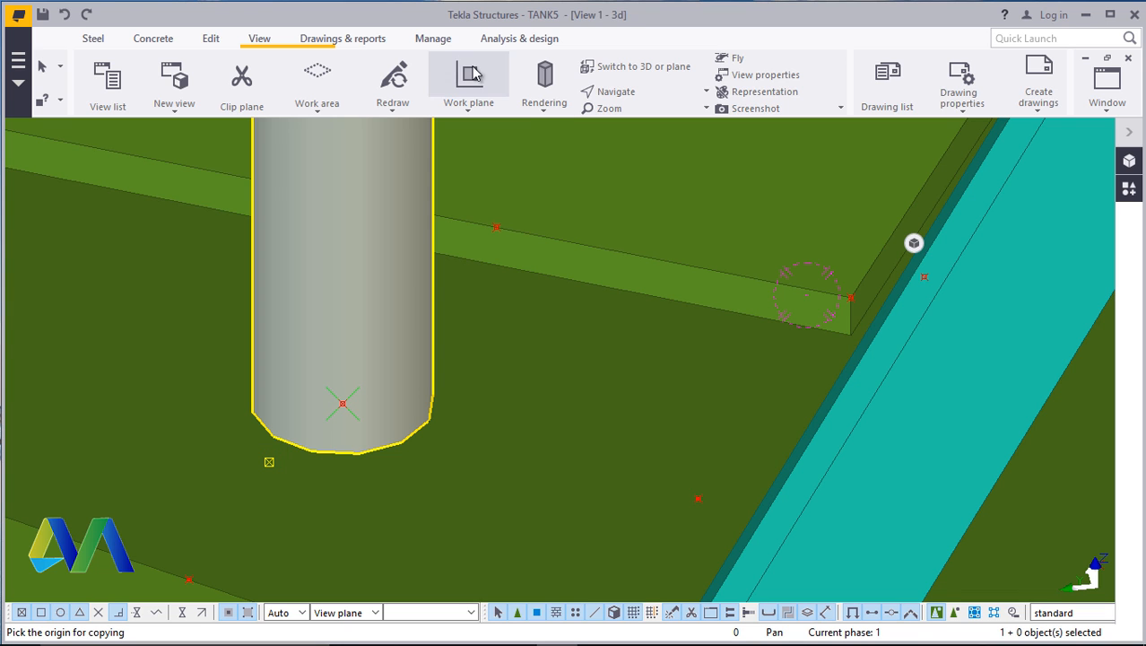
pyautogui.click(652, 93)
pyautogui.click(650, 120)
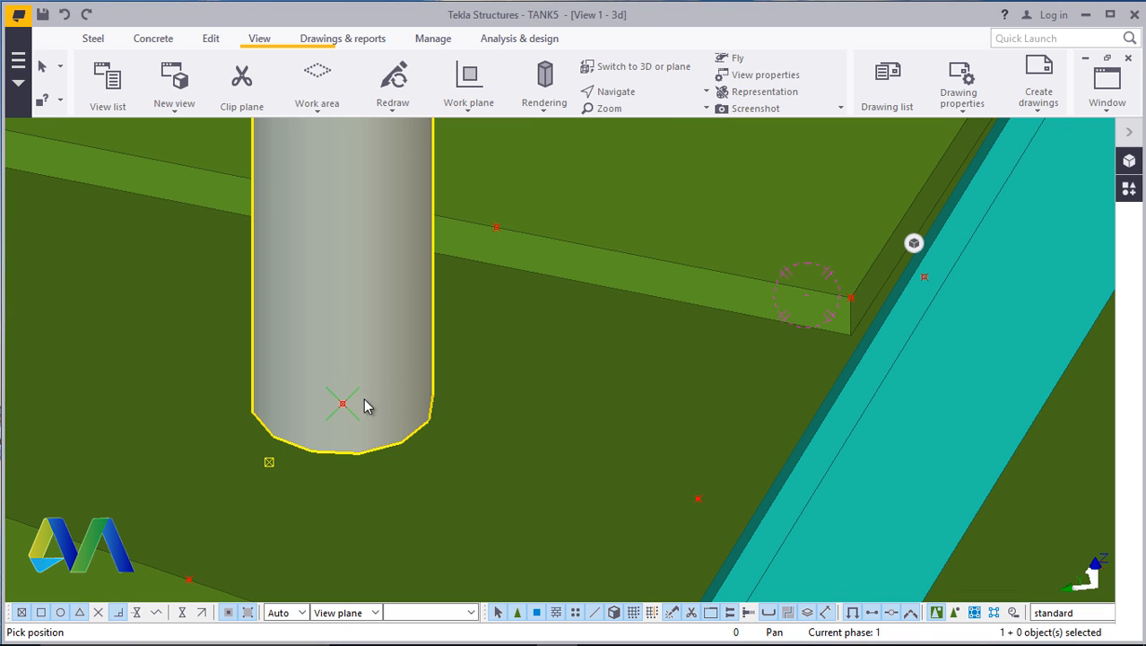
pyautogui.moveTo(373, 414); pyautogui.dragTo(339, 246)
pyautogui.rightClick(463, 269)
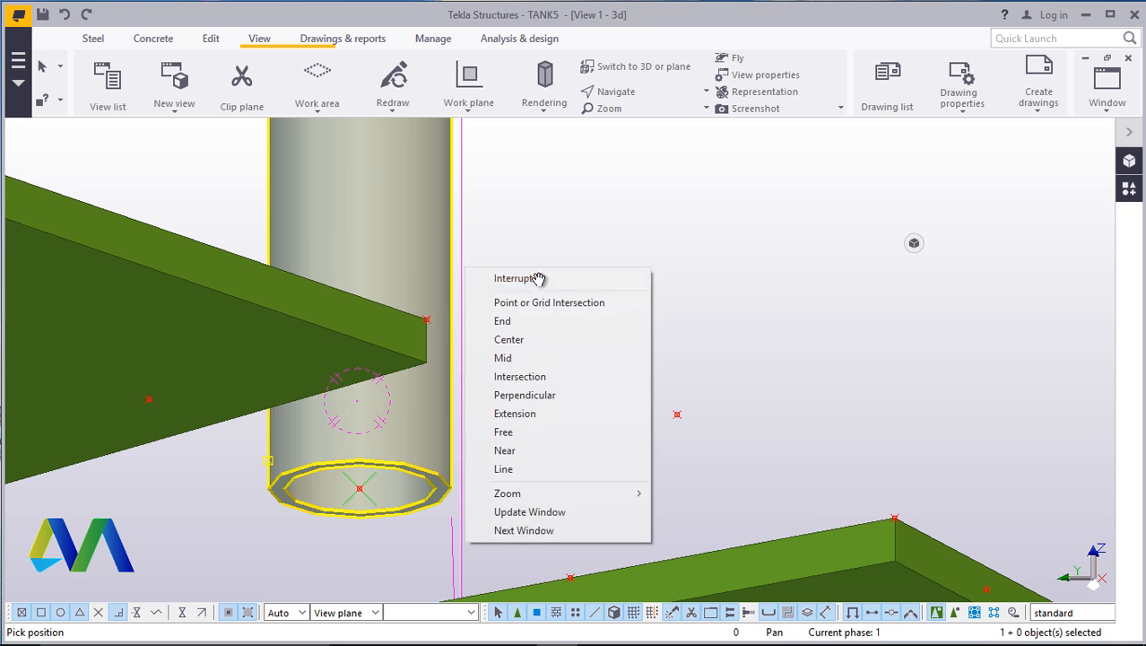
pyautogui.click(538, 278)
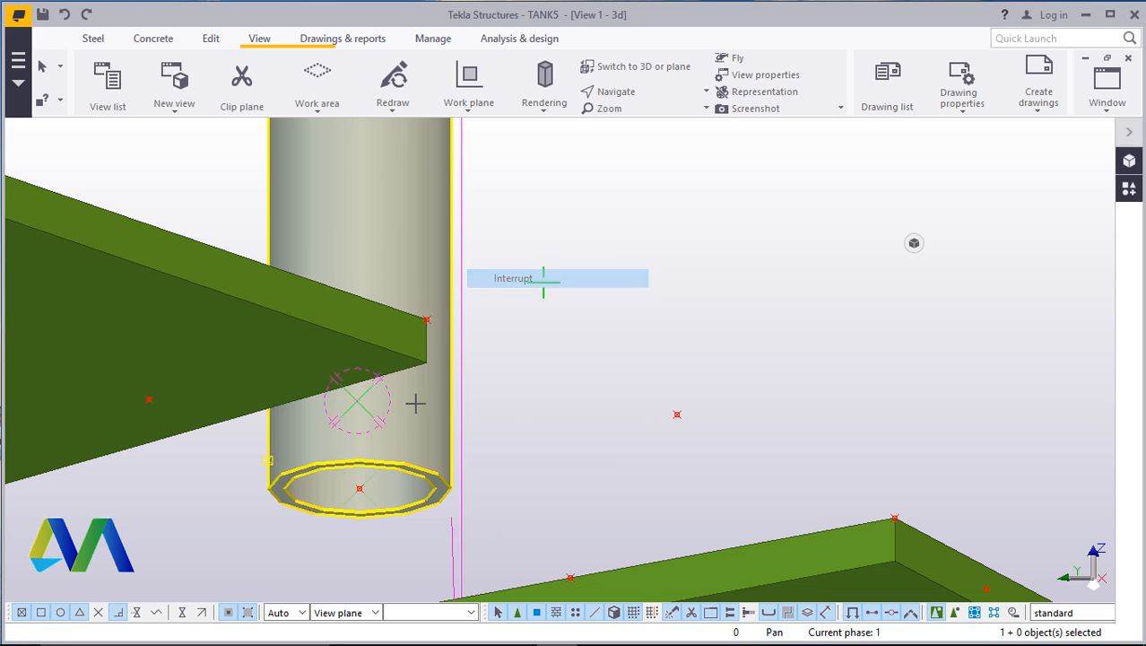
pyautogui.click(454, 490)
# Place the post copy on the construction point at the next ring plate joint, past the cyan brace, and end the copying
pyautogui.click(630, 73)
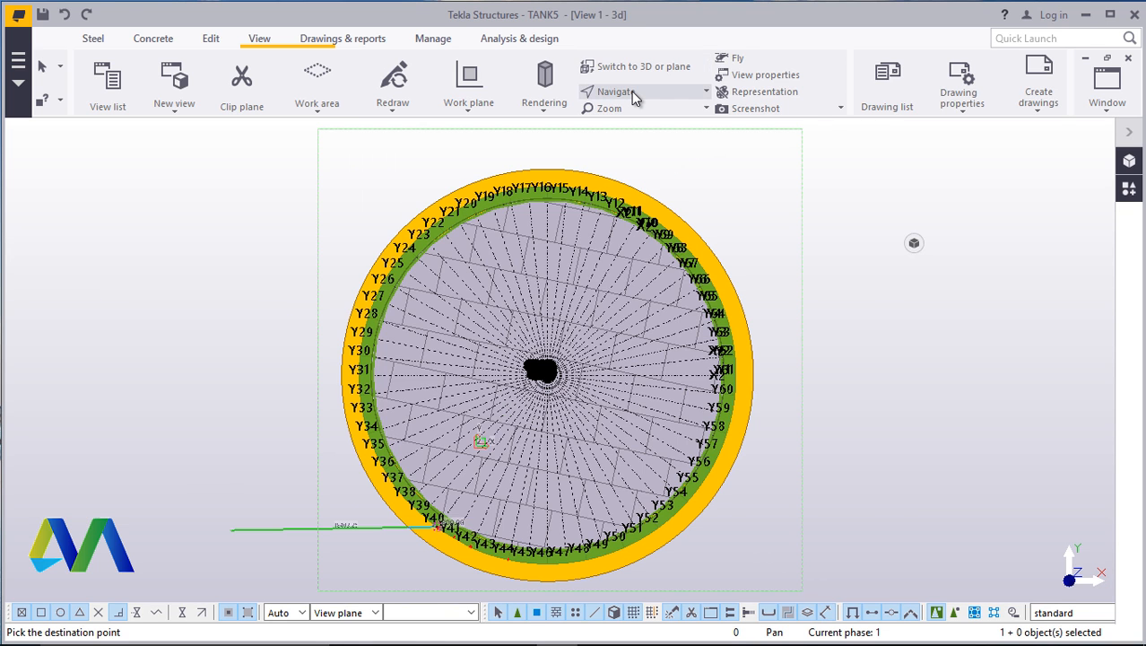
pyautogui.click(628, 68)
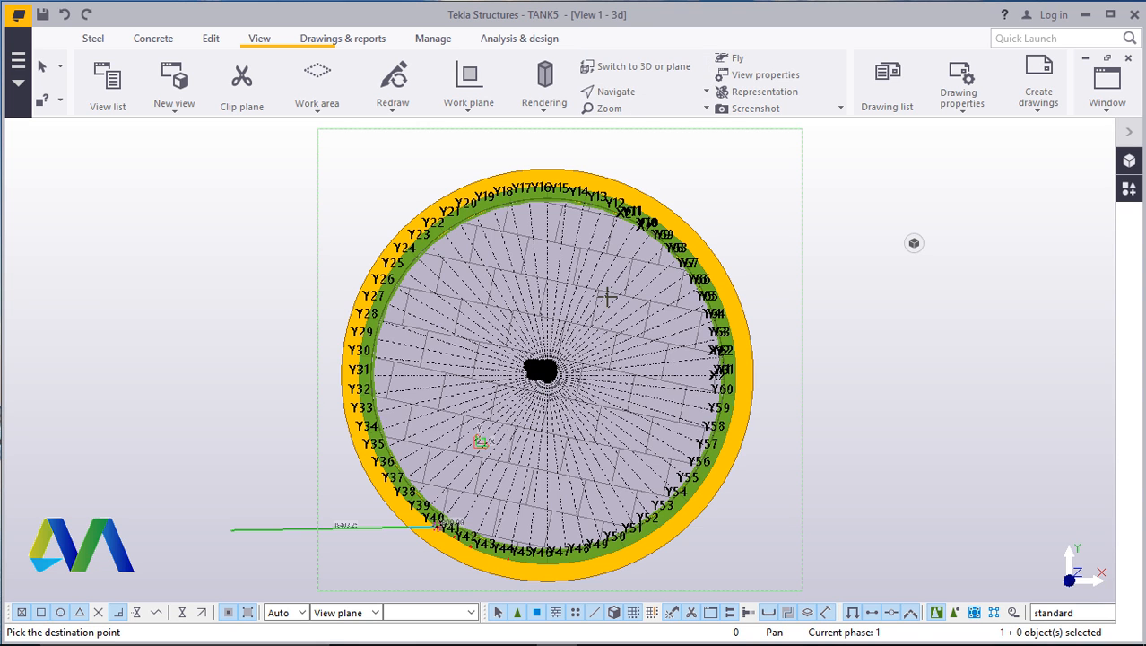
pyautogui.scroll(5, 818, 235)
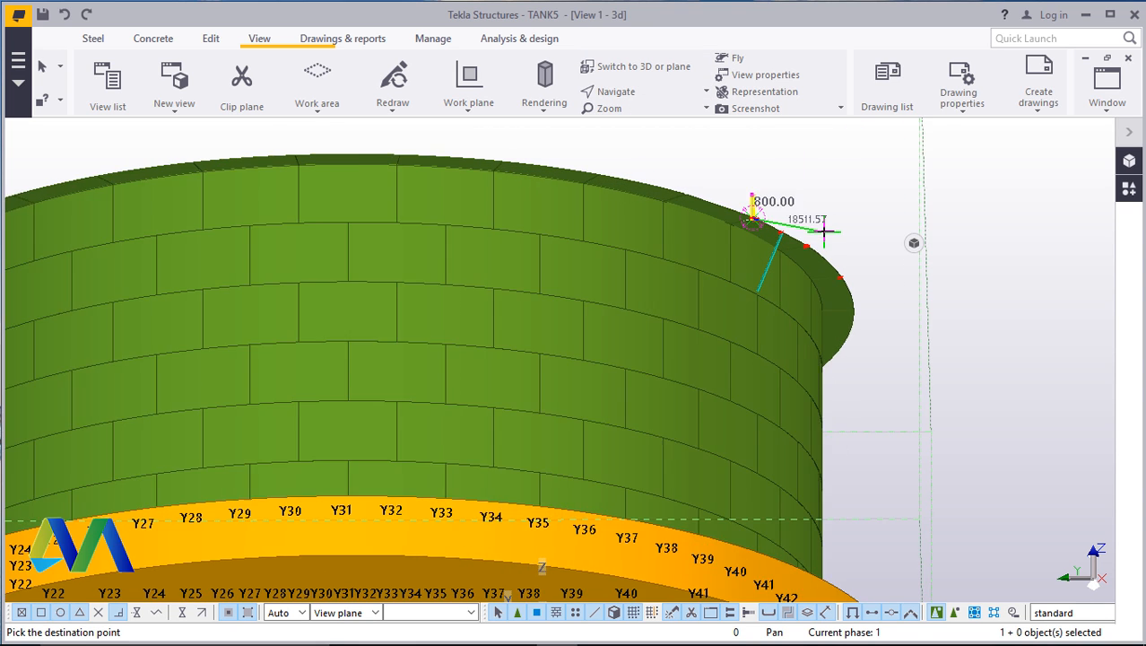
pyautogui.click(631, 92)
pyautogui.click(647, 151)
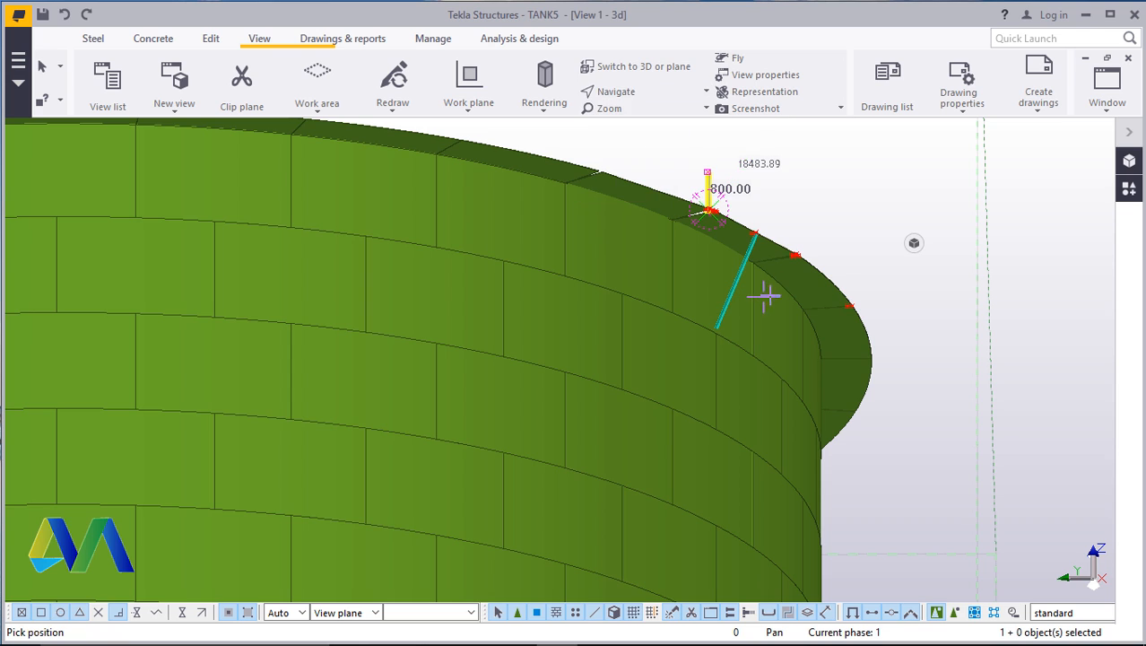
pyautogui.keyDown('ctrl'); pyautogui.moveTo(773, 251); pyautogui.dragTo(786, 282, button='middle'); pyautogui.keyUp('ctrl')
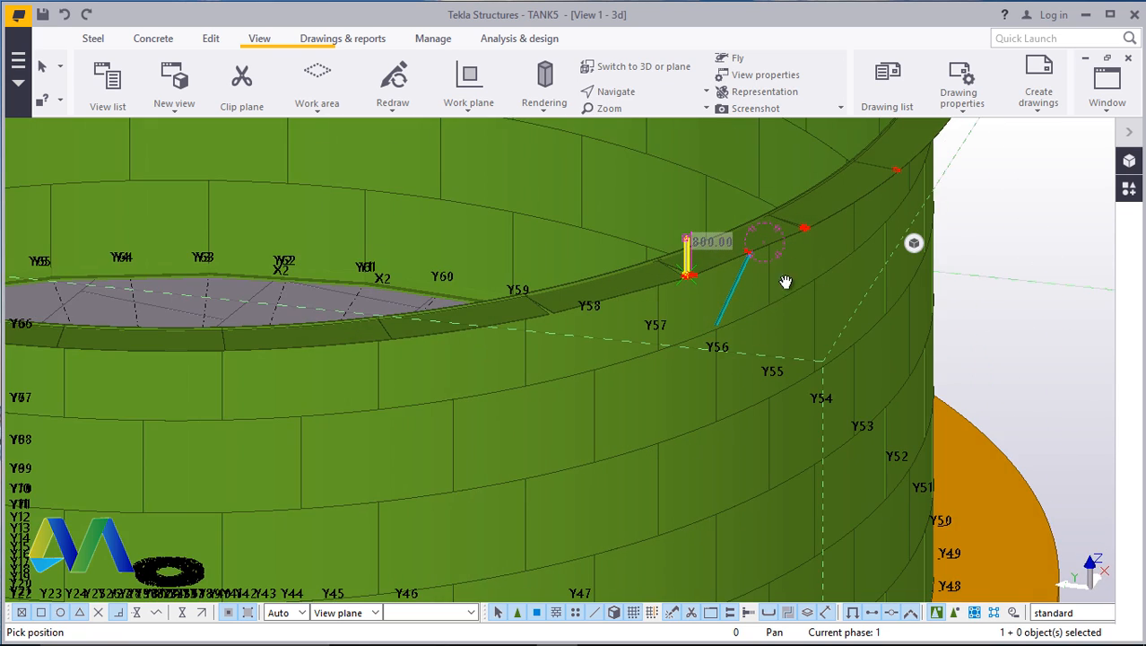
pyautogui.scroll(2, 781, 225)
pyautogui.scroll(6, 735, 274)
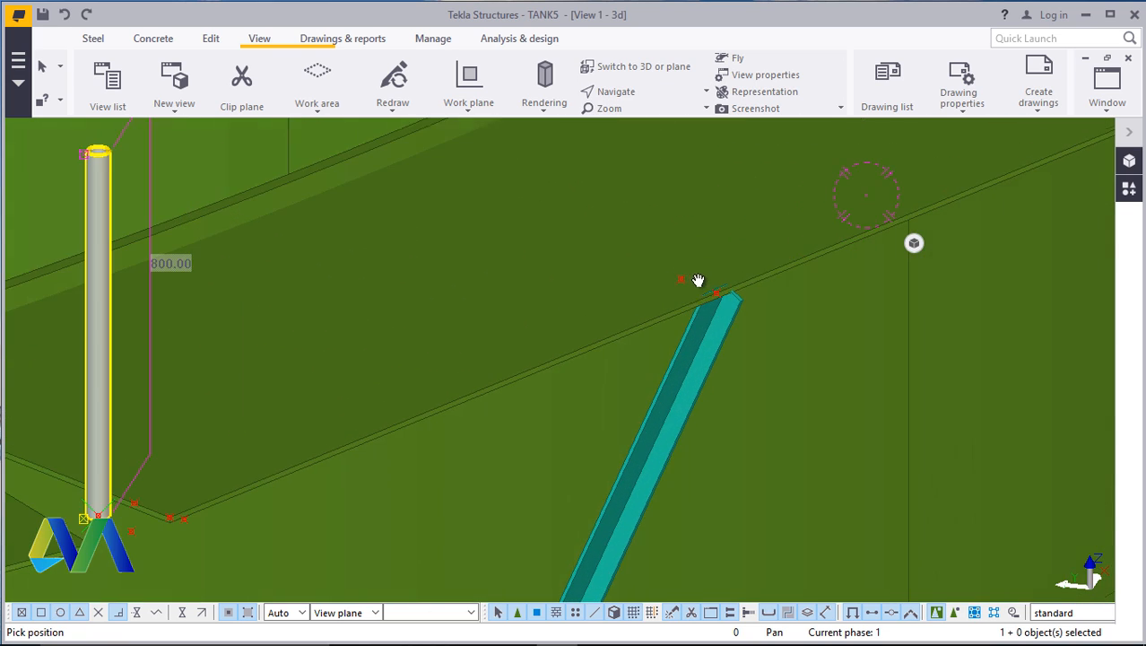
pyautogui.scroll(-3, 698, 336)
pyautogui.scroll(4, 698, 302)
pyautogui.scroll(-5, 668, 331)
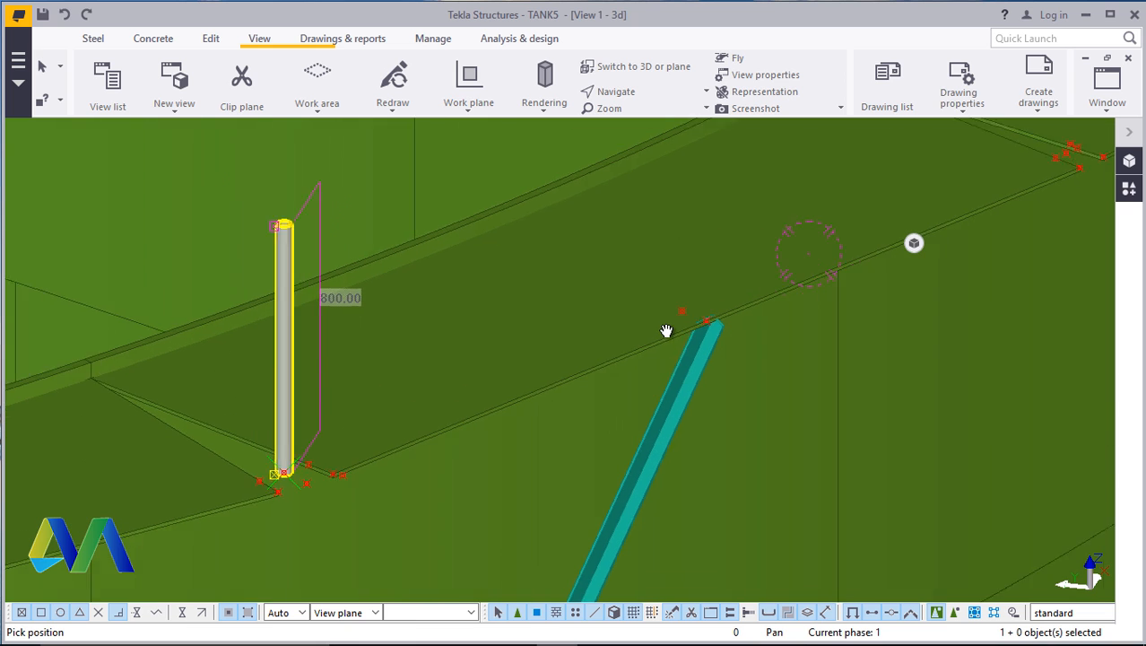
pyautogui.scroll(3, 682, 326)
pyautogui.rightClick(660, 217)
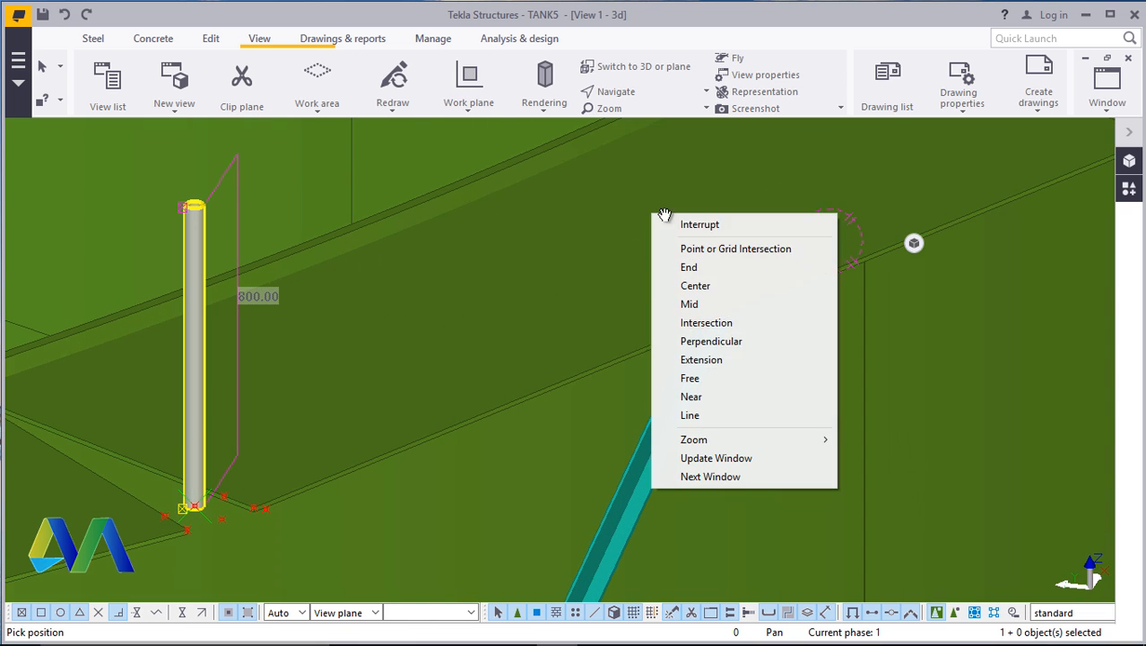
pyautogui.click(684, 225)
pyautogui.scroll(-3, 284, 415)
pyautogui.scroll(-2, 514, 366)
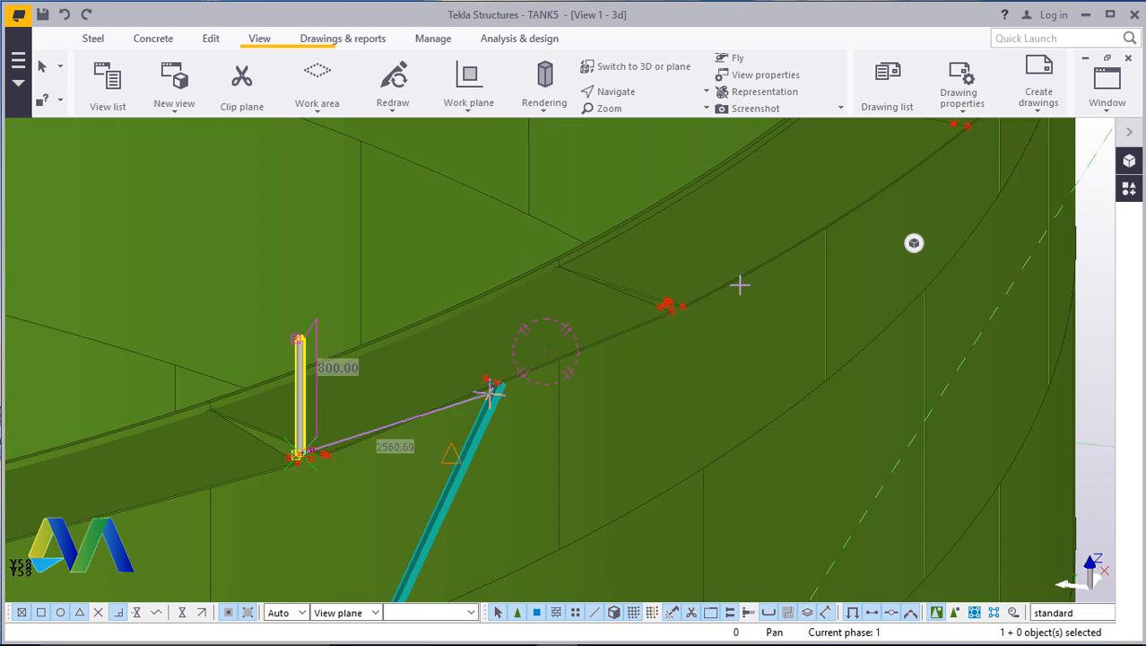
pyautogui.scroll(4, 740, 282)
pyautogui.scroll(5, 553, 325)
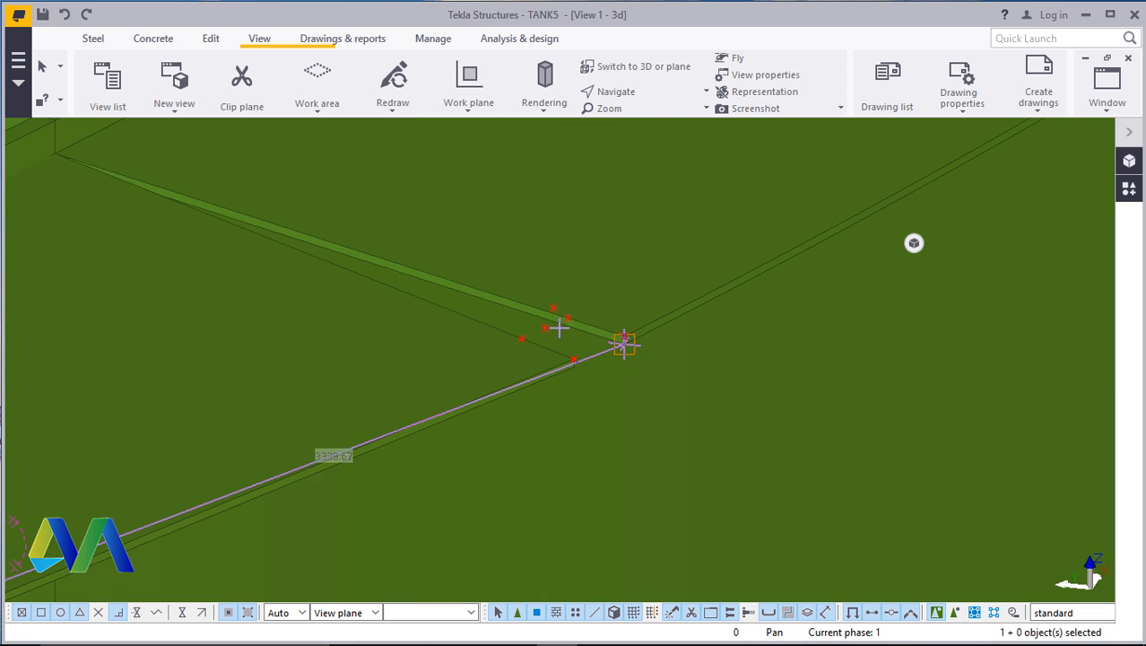
pyautogui.click(514, 328)
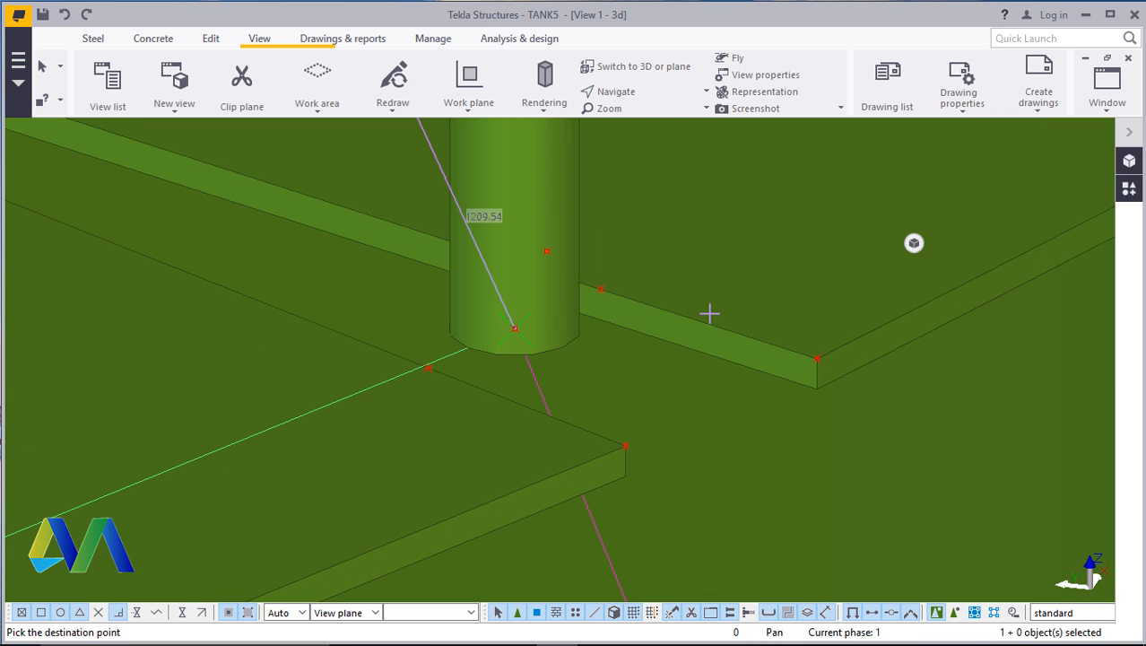
pyautogui.scroll(-2, 708, 313)
pyautogui.rightClick(599, 228)
pyautogui.click(620, 232)
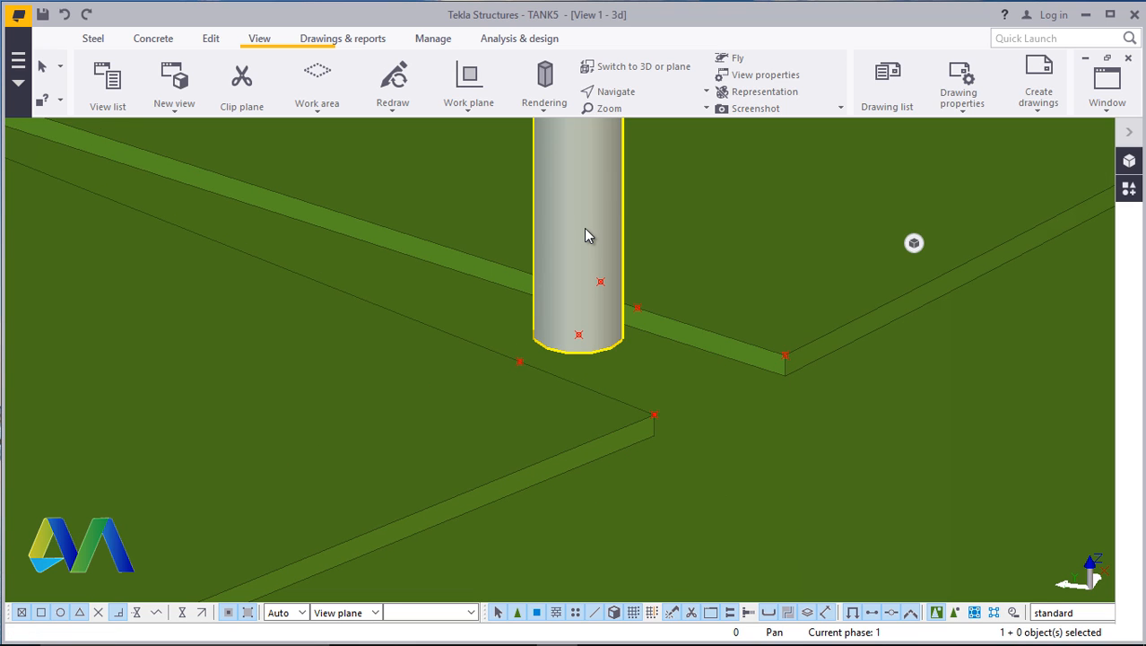
# Begin copying the post at the second plate joint, using the centre of its base as the origin
pyautogui.rightClick(586, 227)
pyautogui.moveTo(649, 314)
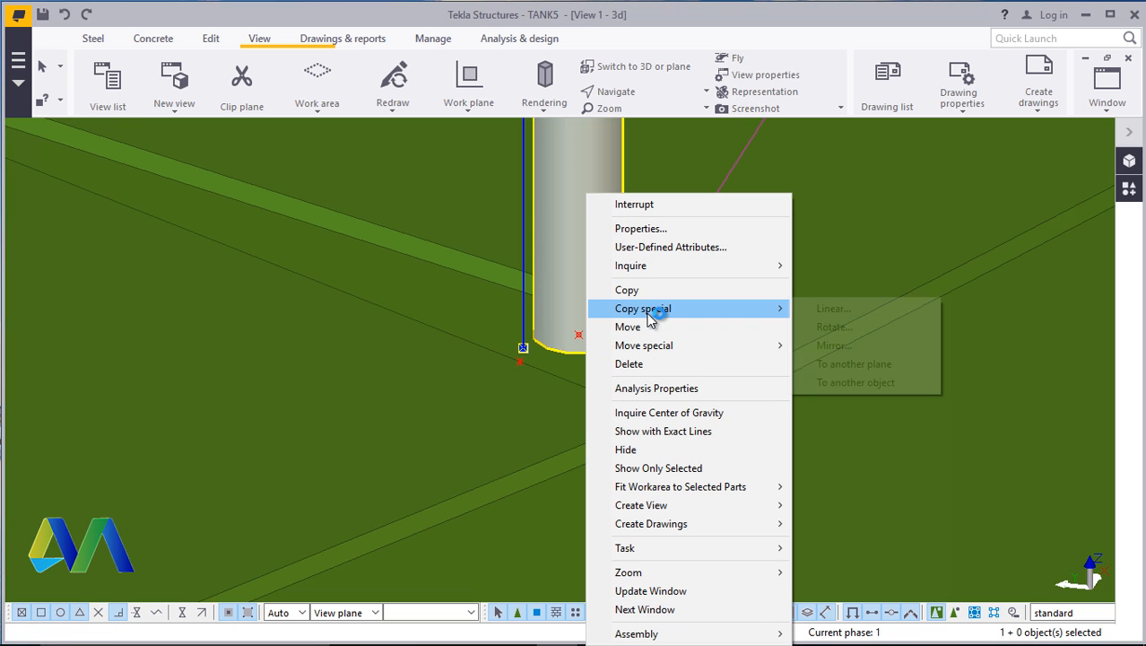
pyautogui.click(632, 290)
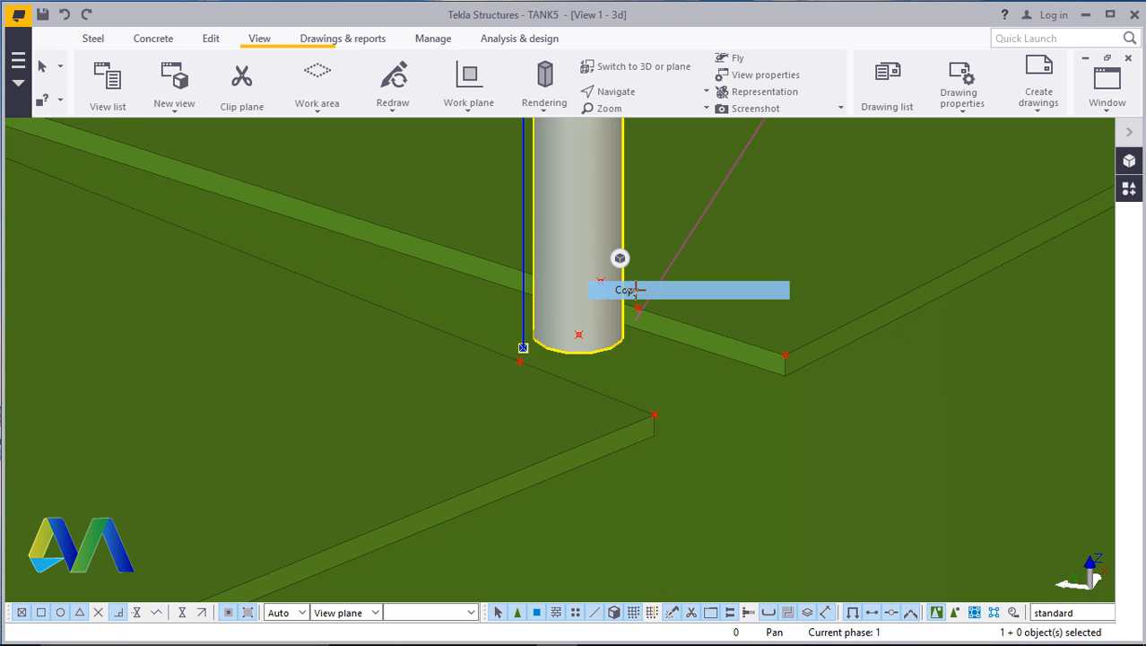
pyautogui.click(644, 91)
pyautogui.click(656, 122)
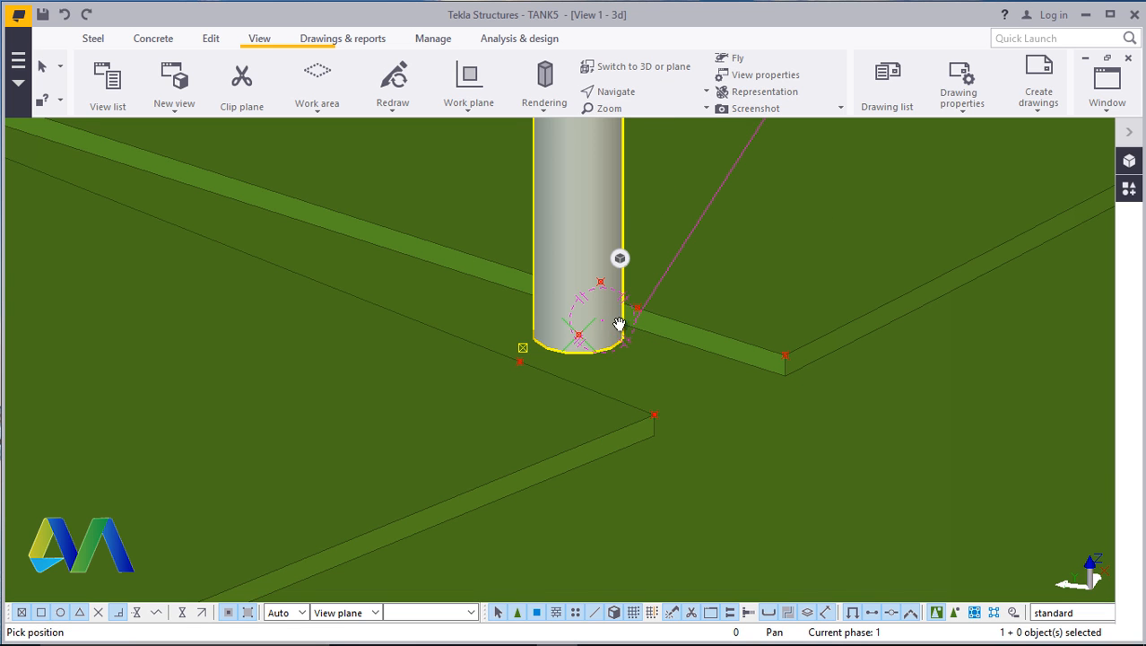
pyautogui.keyDown('ctrl'); pyautogui.moveTo(619, 324); pyautogui.dragTo(611, 291, button='middle'); pyautogui.keyUp('ctrl')
pyautogui.scroll(5, 609, 353)
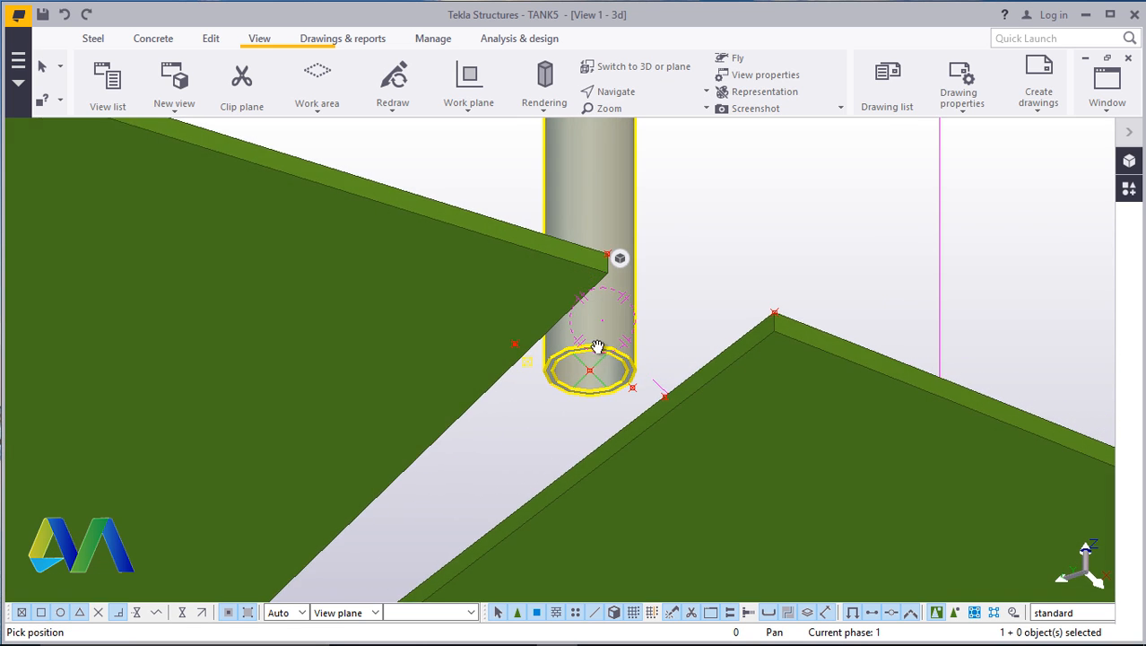
pyautogui.rightClick(717, 227)
pyautogui.click(744, 236)
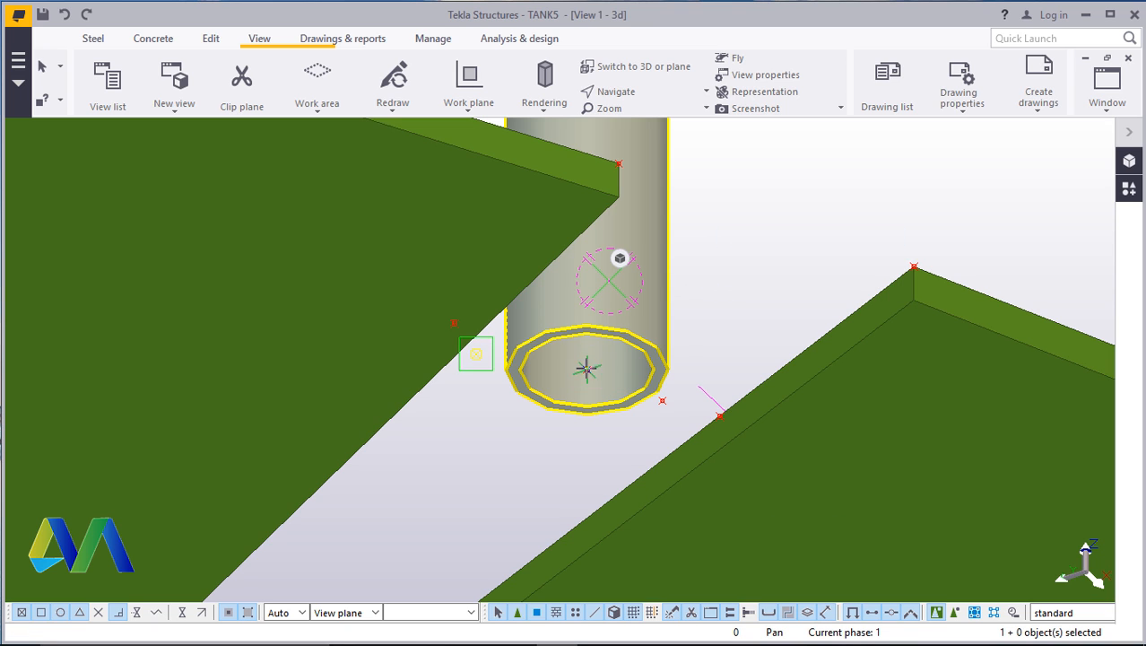
# Place the post copy on the inset construction point beside the cyan brace's upper end, midway between the two posts, and end the copying
pyautogui.click(619, 92)
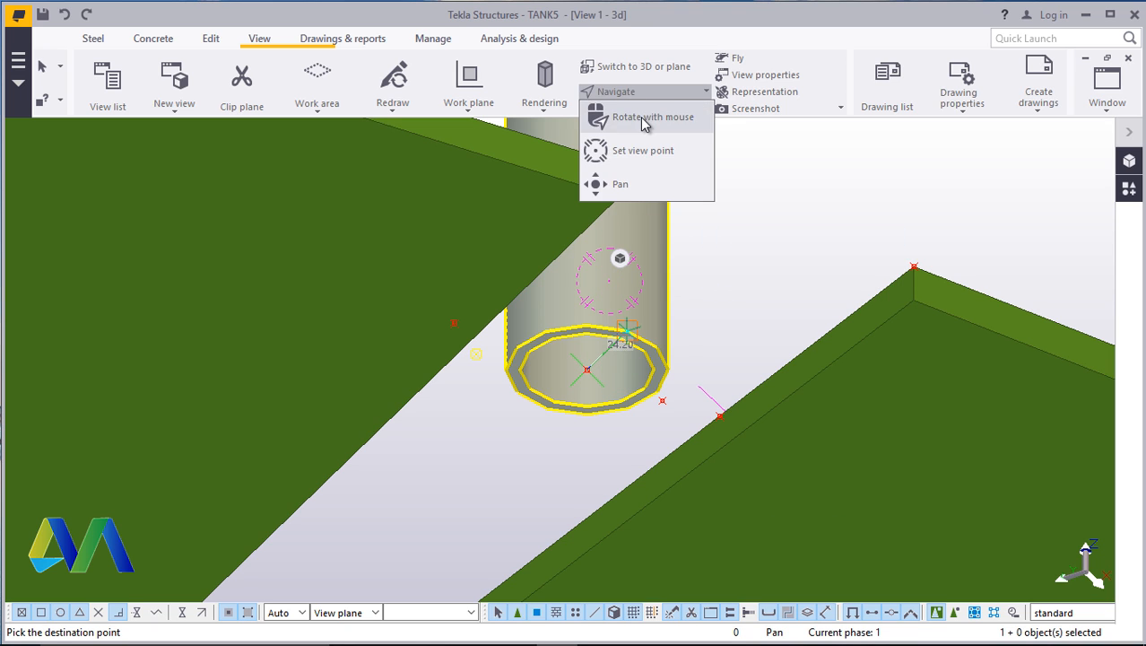
pyautogui.click(646, 149)
pyautogui.keyDown('ctrl'); pyautogui.moveTo(615, 195); pyautogui.dragTo(885, 233, button='middle'); pyautogui.keyUp('ctrl')
pyautogui.scroll(-2, 780, 290)
pyautogui.scroll(6, 739, 320)
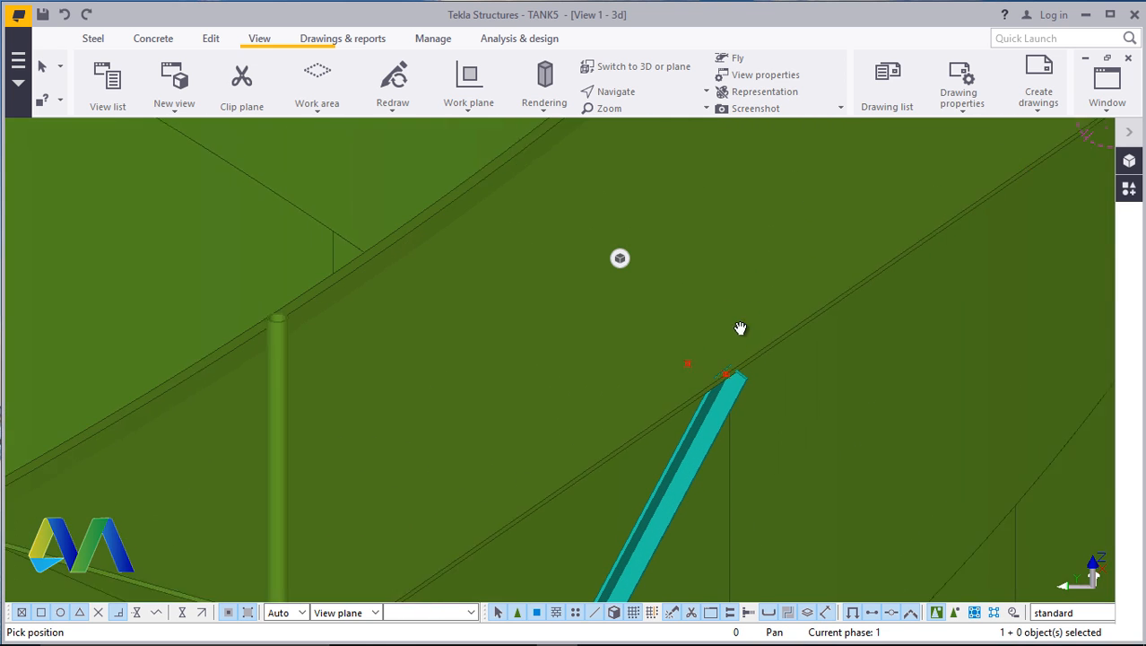
pyautogui.rightClick(749, 208)
pyautogui.click(776, 218)
pyautogui.scroll(3, 686, 376)
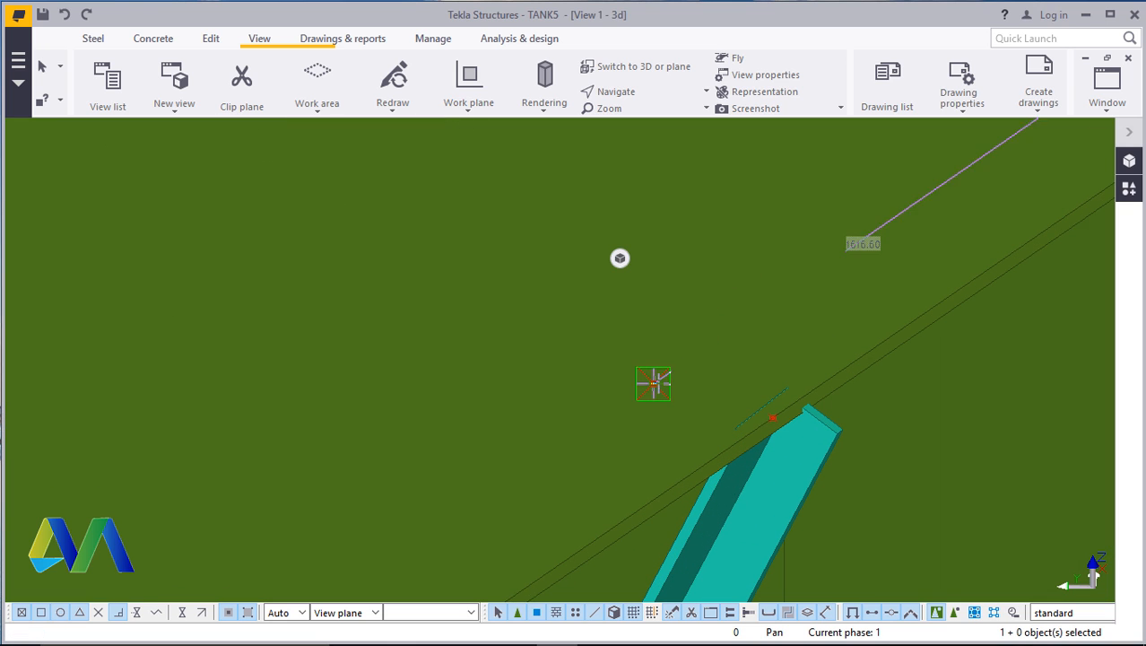
pyautogui.click(653, 384)
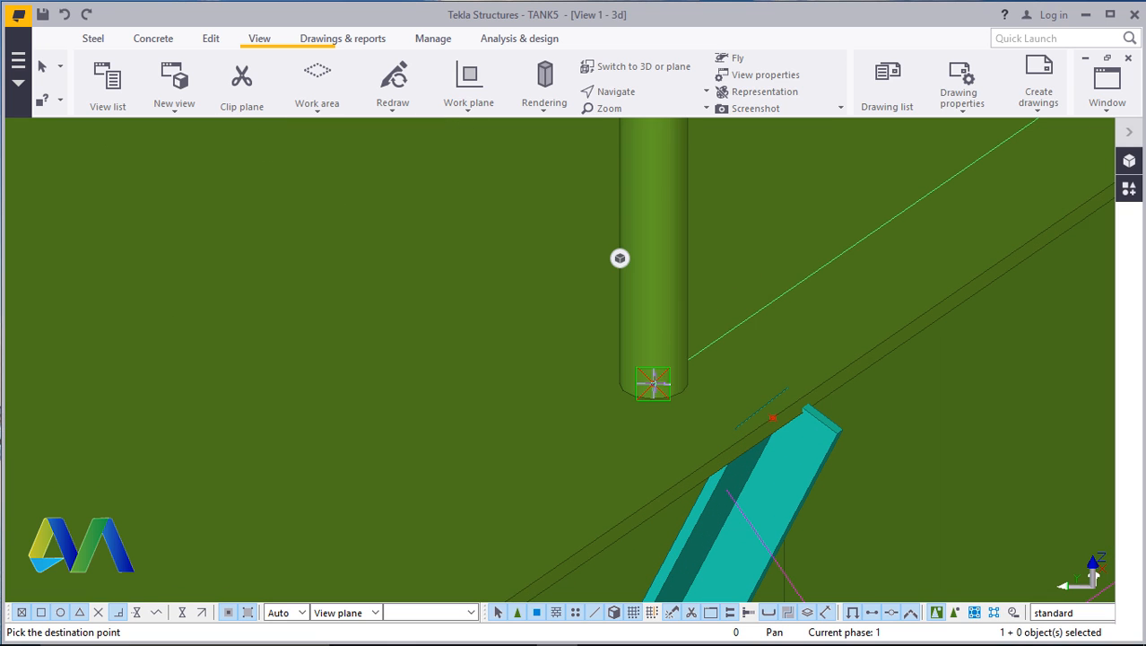
pyautogui.rightClick(758, 254)
pyautogui.click(790, 263)
# Select three adjoining ring plates around the posts and give them a curved-beam radius of -15000 in the XY plane with 1000 segments
pyautogui.scroll(-6, 704, 310)
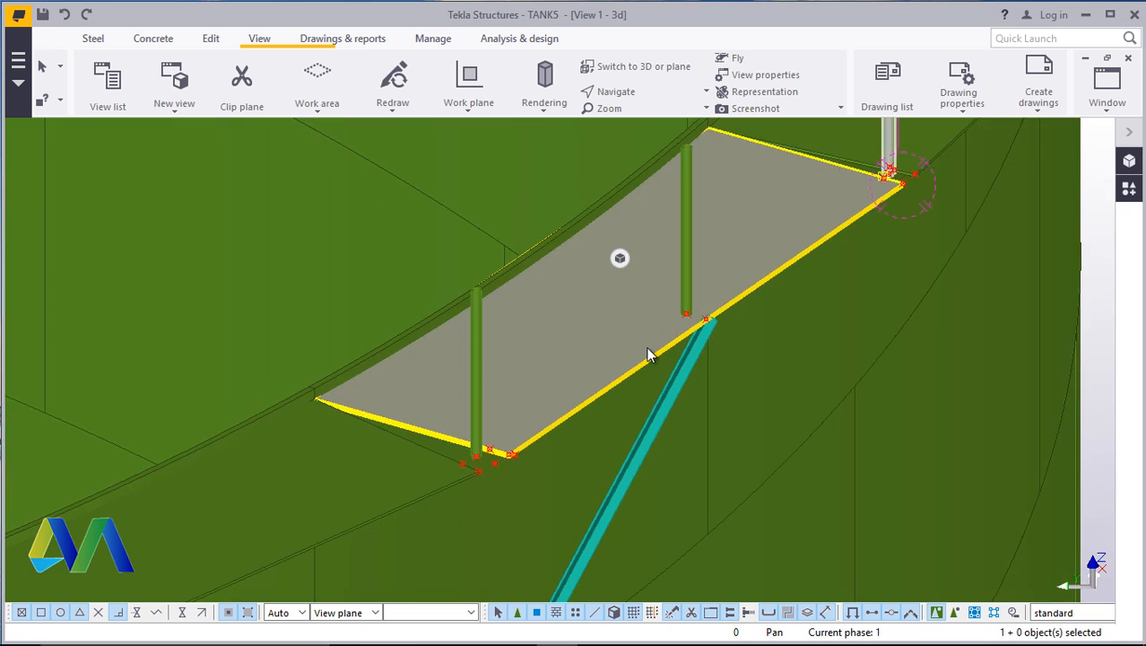
pyautogui.scroll(-3, 651, 354)
pyautogui.scroll(8, 798, 266)
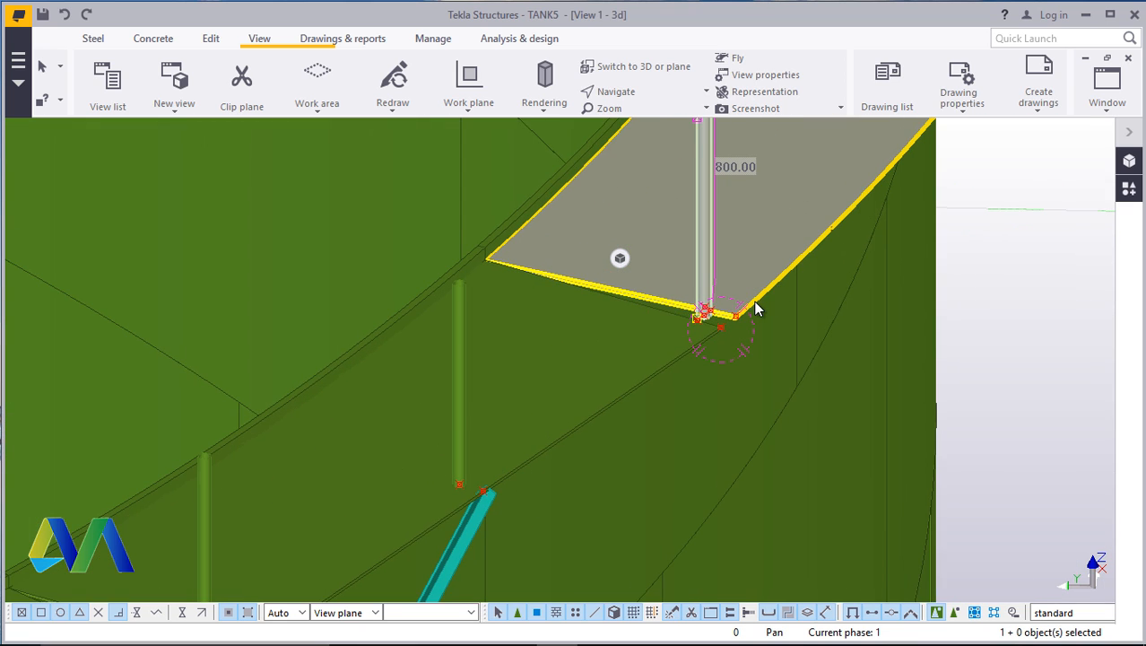
pyautogui.scroll(-4, 767, 295)
pyautogui.scroll(4, 731, 345)
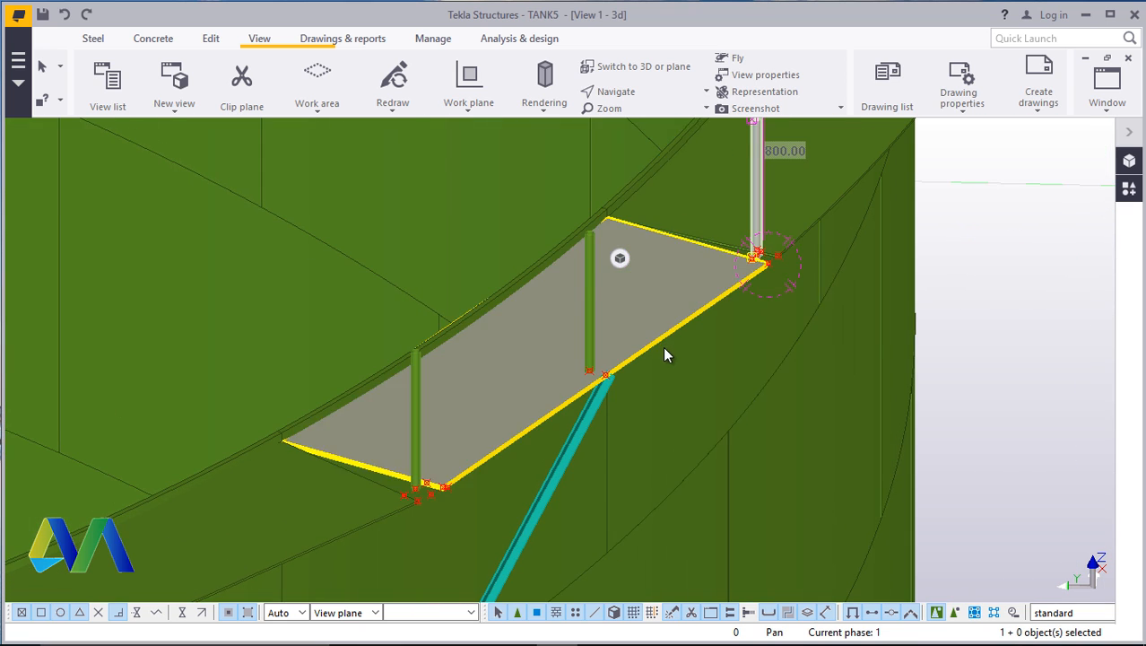
pyautogui.scroll(-4, 665, 355)
pyautogui.scroll(3, 690, 323)
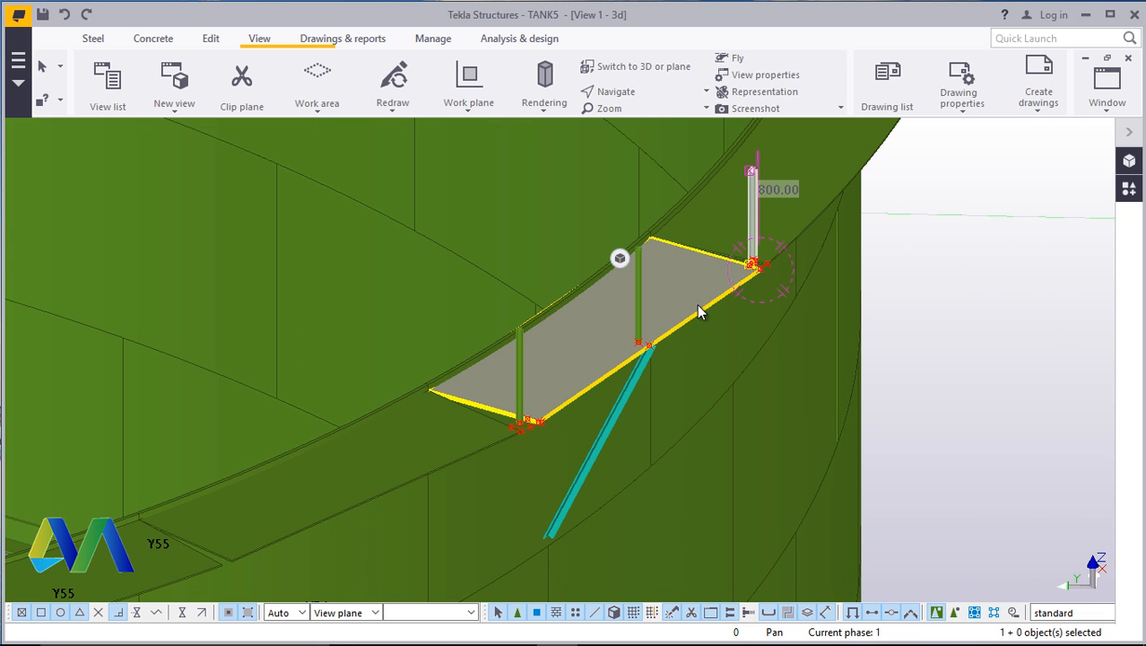
pyautogui.keyDown('ctrl'); pyautogui.click(429, 441); pyautogui.keyUp('ctrl')
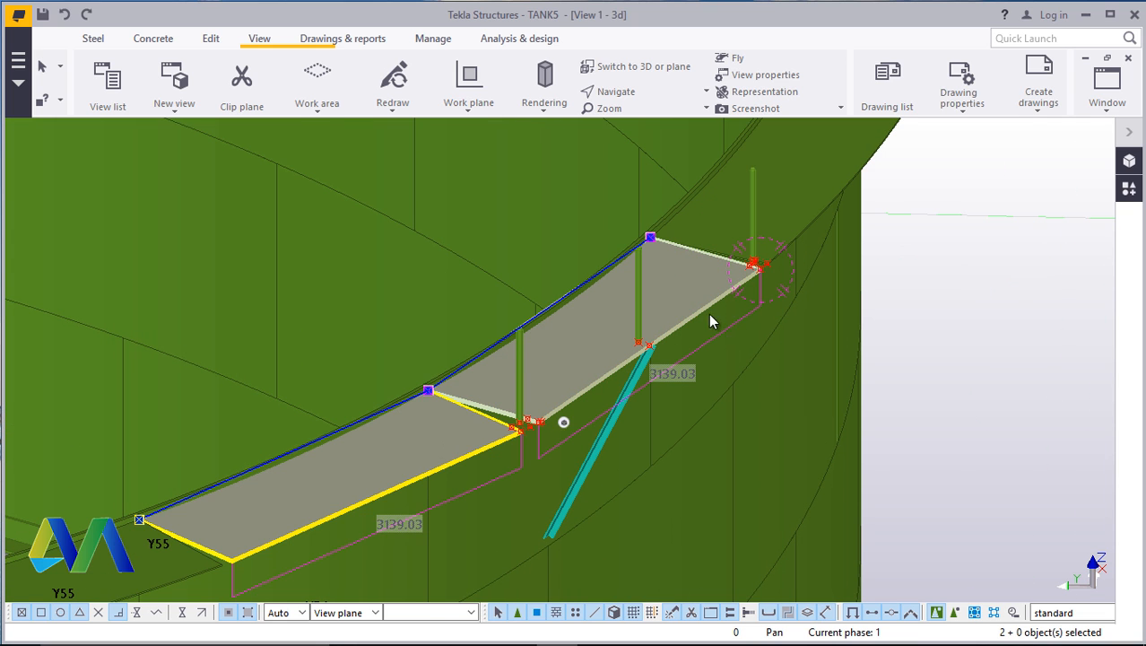
pyautogui.scroll(-4, 695, 317)
pyautogui.scroll(4, 337, 453)
pyautogui.scroll(2, 466, 476)
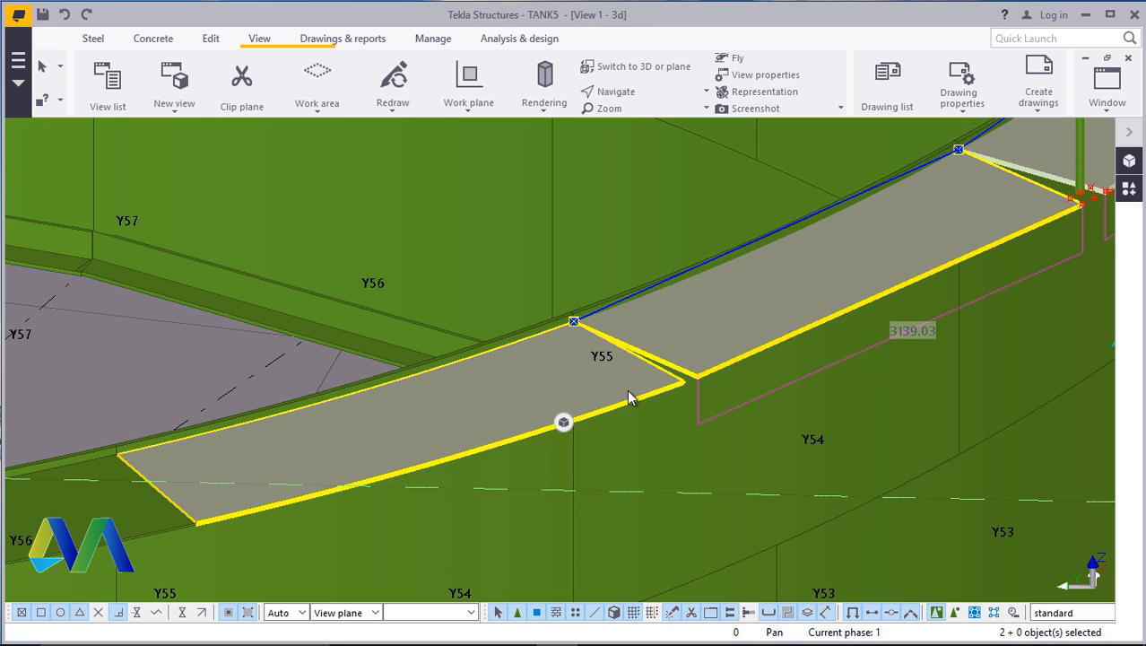
pyautogui.keyDown('ctrl'); pyautogui.doubleClick(631, 396); pyautogui.keyUp('ctrl')
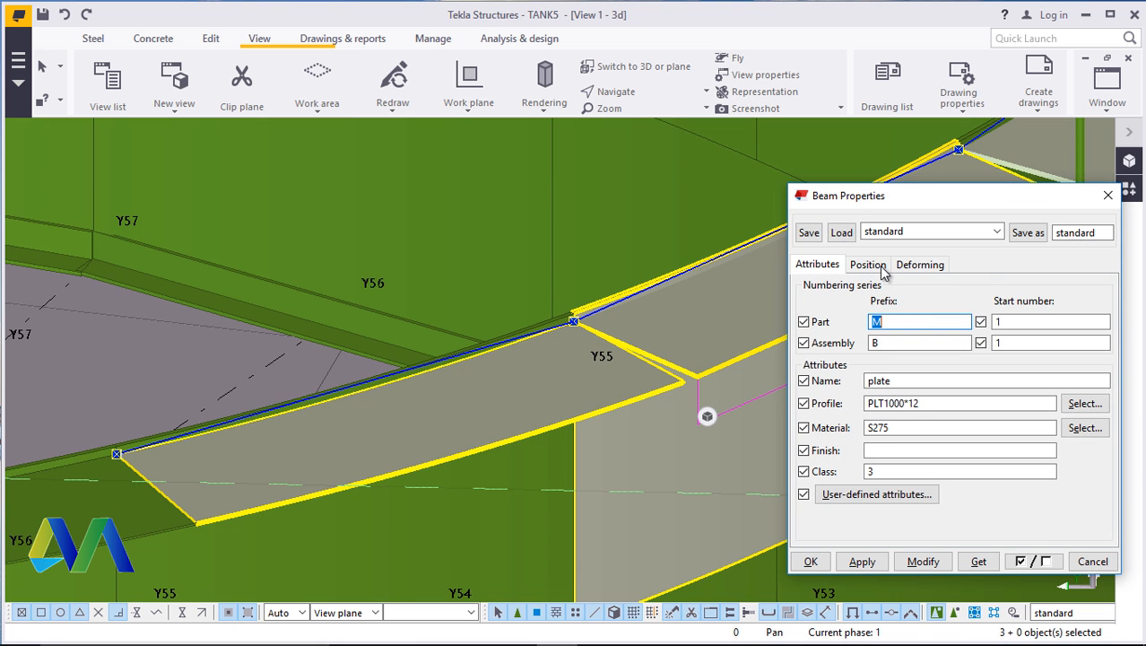
pyautogui.click(868, 264)
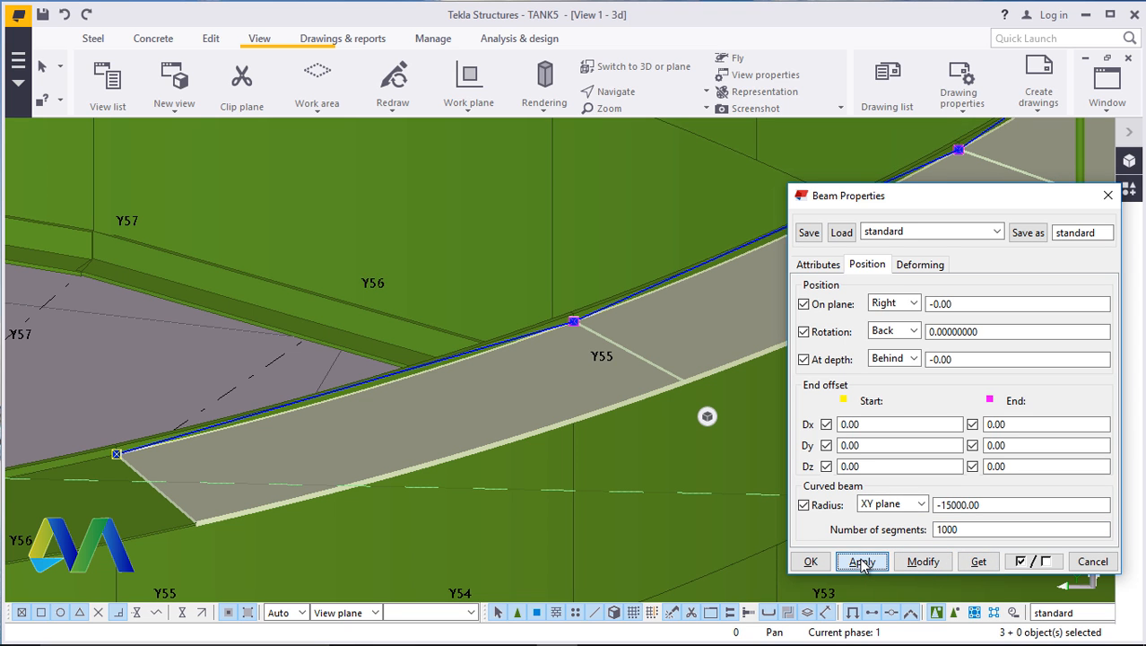
pyautogui.click(810, 561)
# Clear the plate selection and examine how the three pipe posts sit on the curved ring plate above the cyan brace
pyautogui.scroll(-5, 558, 461)
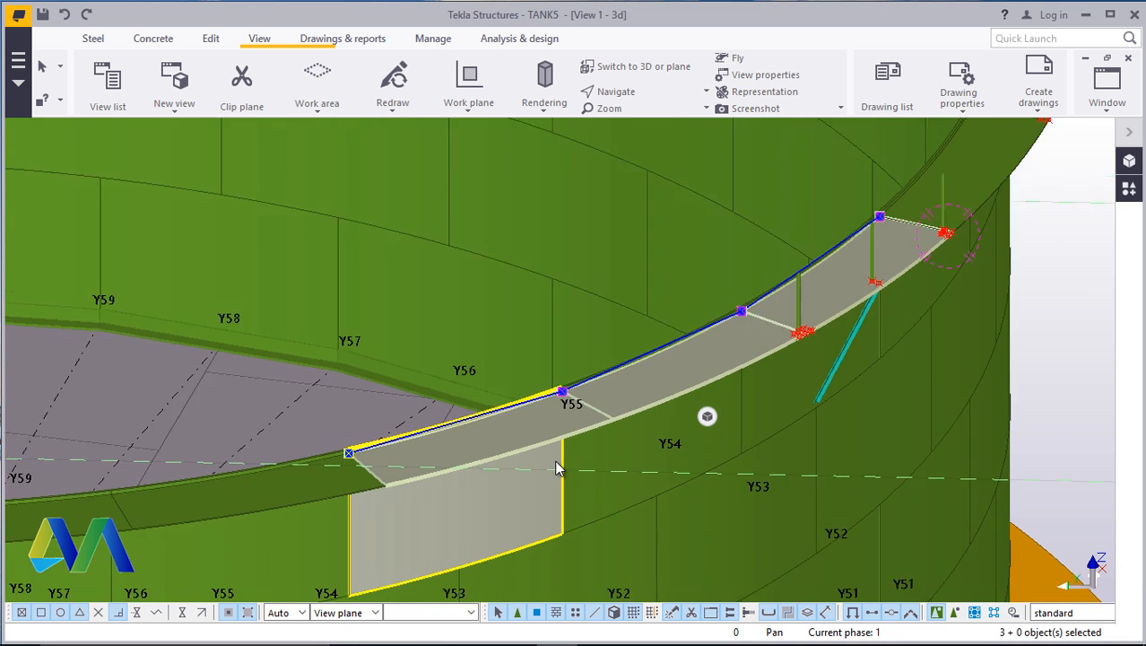
pyautogui.scroll(6, 887, 251)
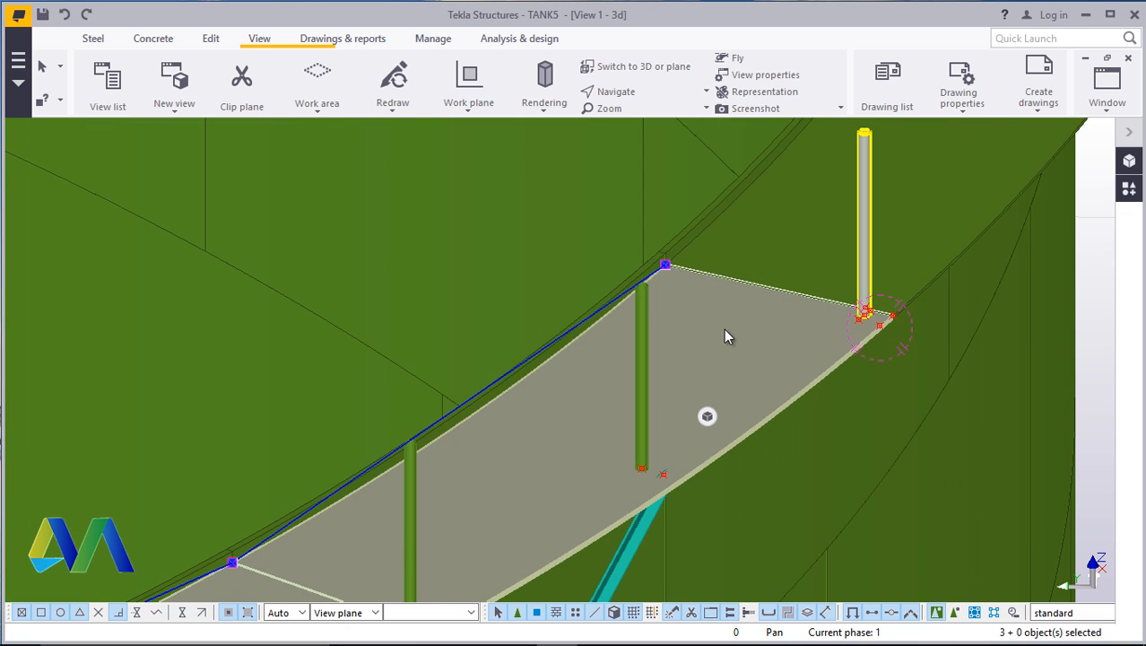
pyautogui.scroll(-3, 724, 328)
pyautogui.click(1026, 243)
pyautogui.scroll(2, 687, 408)
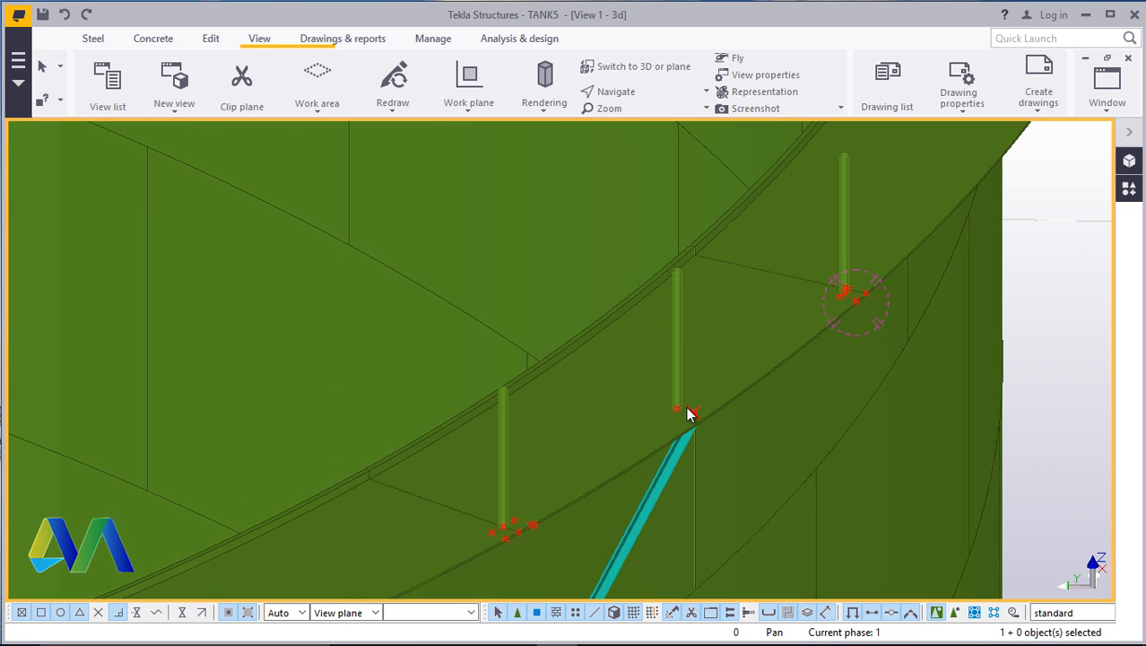
pyautogui.scroll(-2, 653, 421)
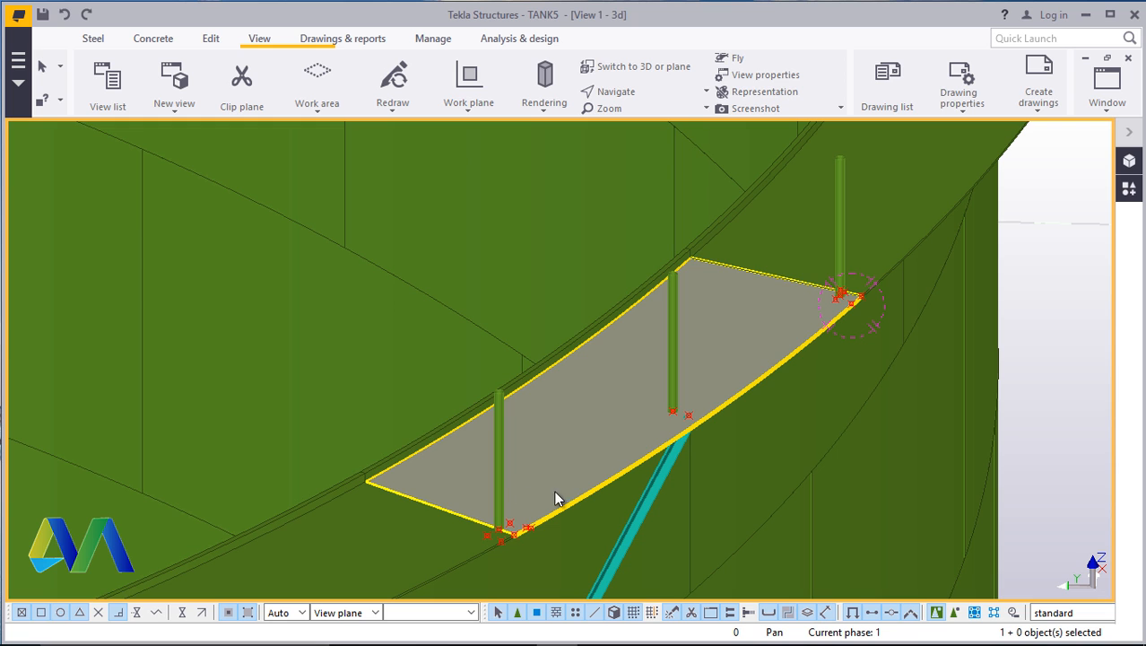
pyautogui.scroll(-3, 810, 440)
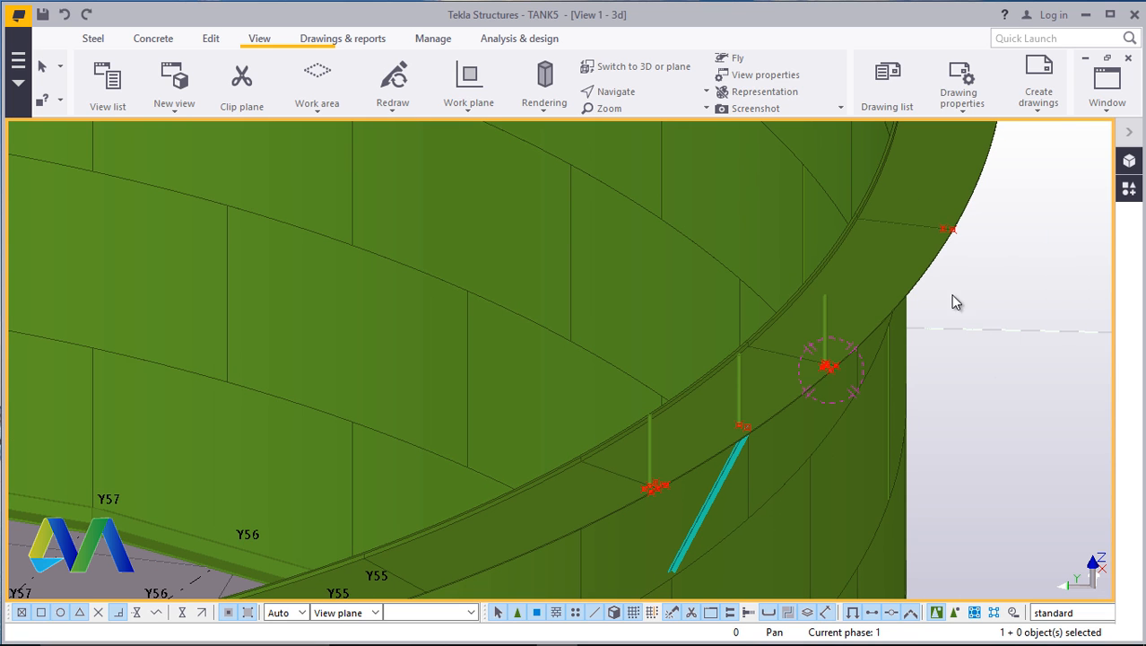
pyautogui.scroll(5, 713, 402)
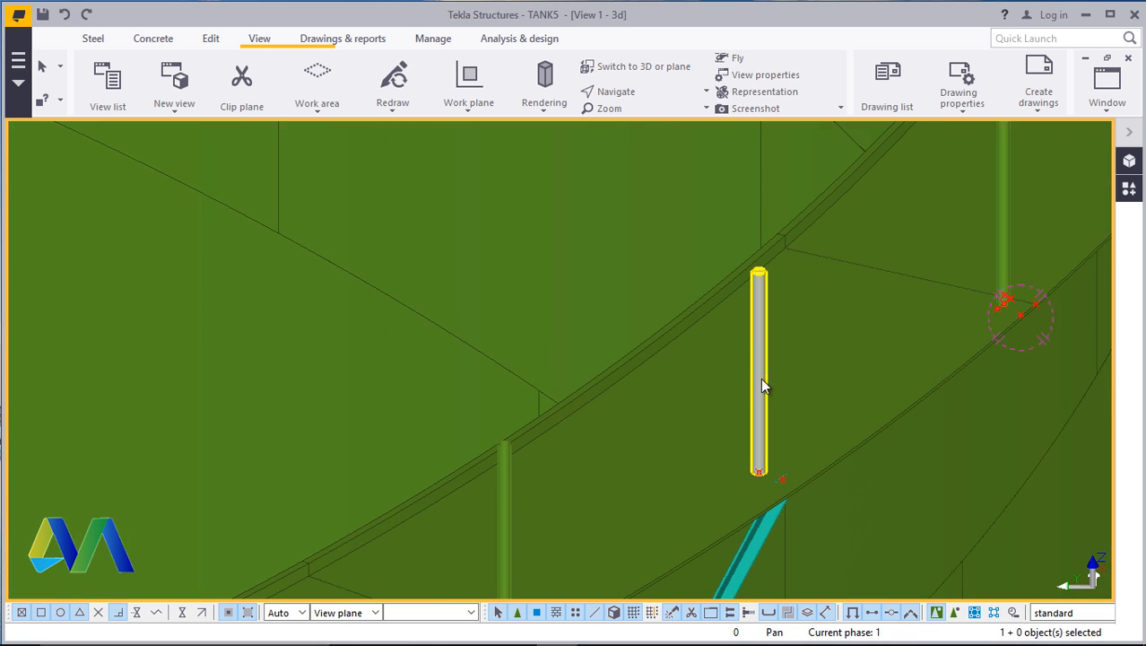
pyautogui.scroll(-5, 763, 413)
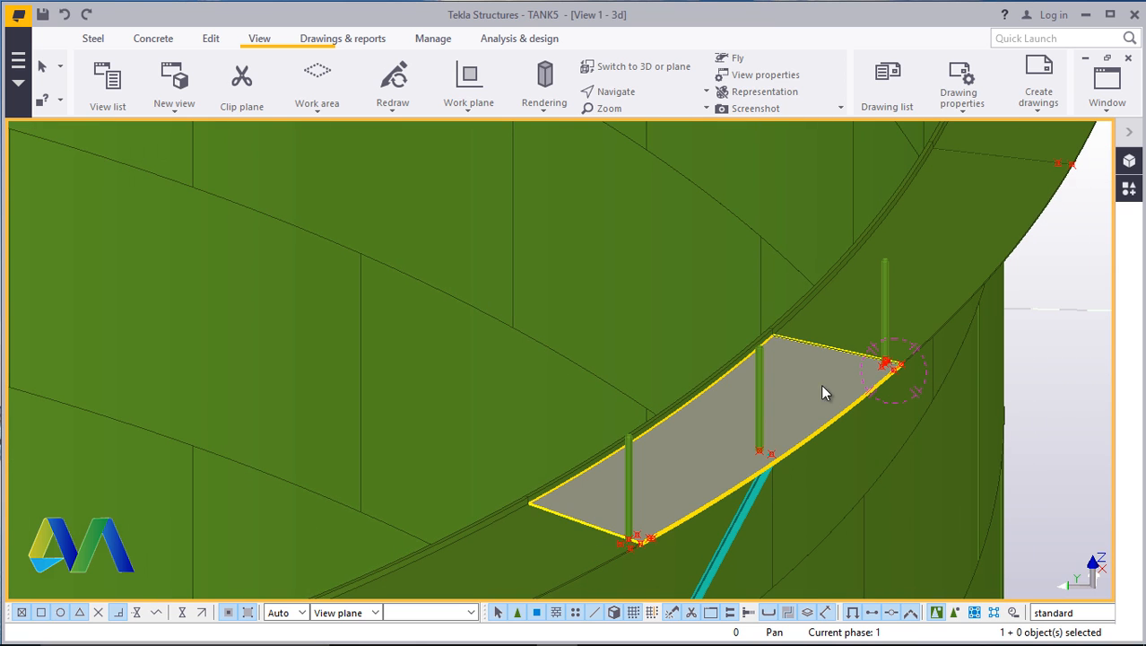
pyautogui.scroll(2, 753, 412)
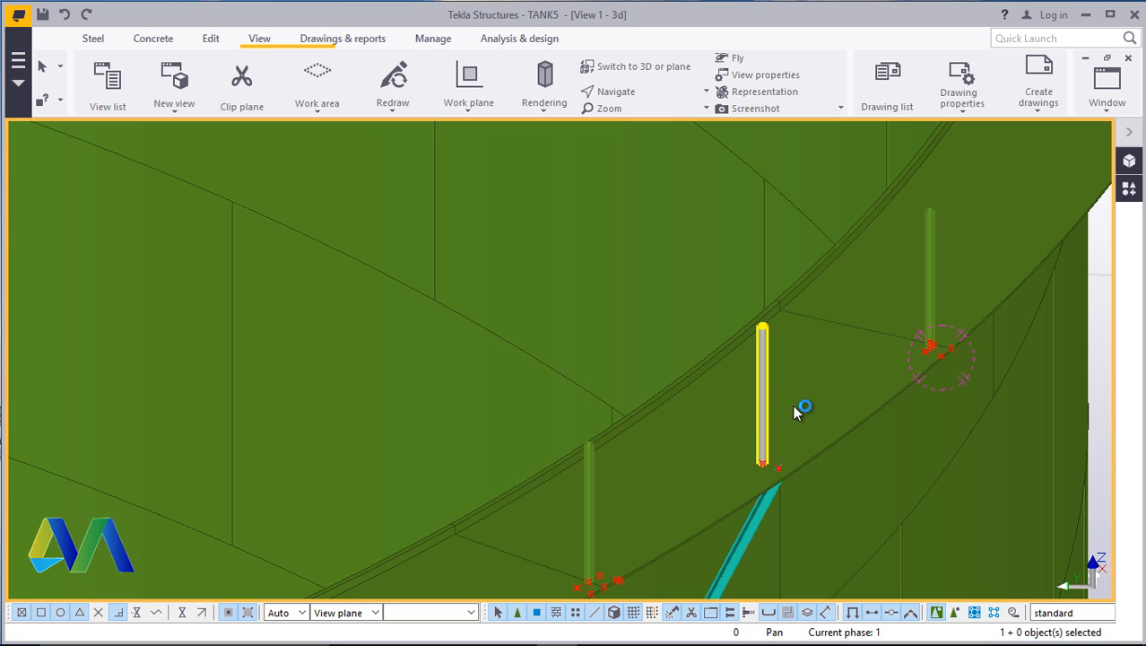
# Start a radial array of the post above the cyan brace, with 32 copies at a 12-degree angle, rotated about the Z axis
pyautogui.click(948, 324)
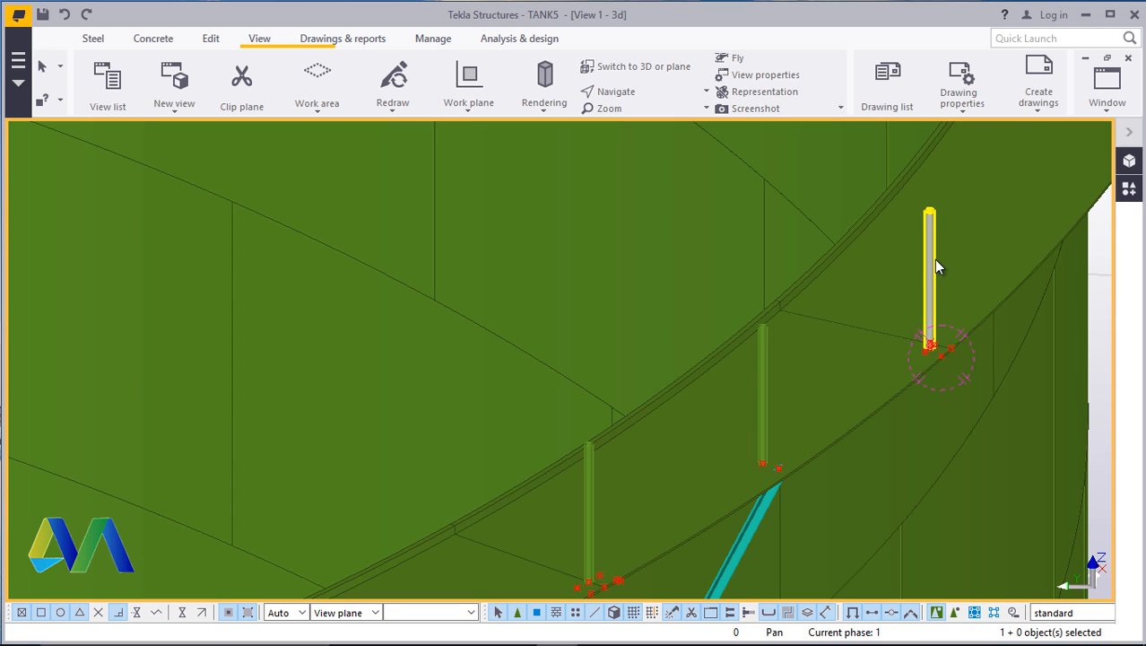
pyautogui.click(699, 416)
pyautogui.click(767, 368)
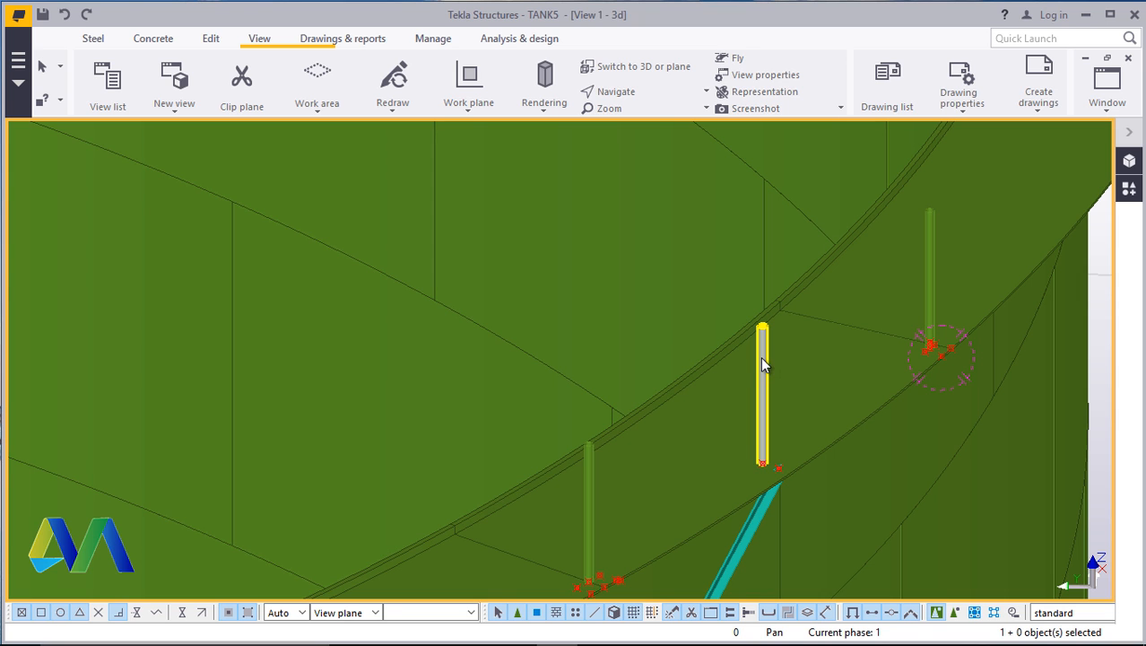
pyautogui.press('d')
pyautogui.moveTo(760, 362)
pyautogui.keyDown('ctrl'); pyautogui.mouseDown(button='middle')
pyautogui.moveTo(499, 245)
pyautogui.moveTo(554, 403)
pyautogui.moveTo(854, 356)
pyautogui.moveTo(714, 384)
pyautogui.moveTo(768, 378)
pyautogui.moveTo(897, 314)
pyautogui.mouseUp(button='middle'); pyautogui.keyUp('ctrl')
pyautogui.click(1130, 189)
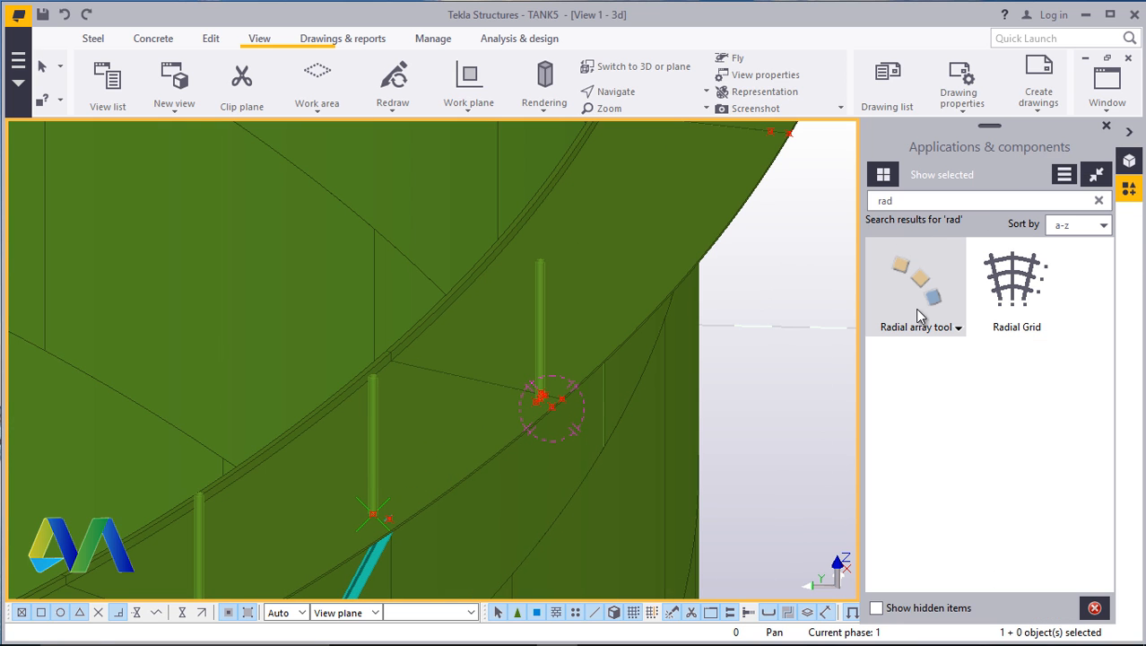
pyautogui.doubleClick(872, 304)
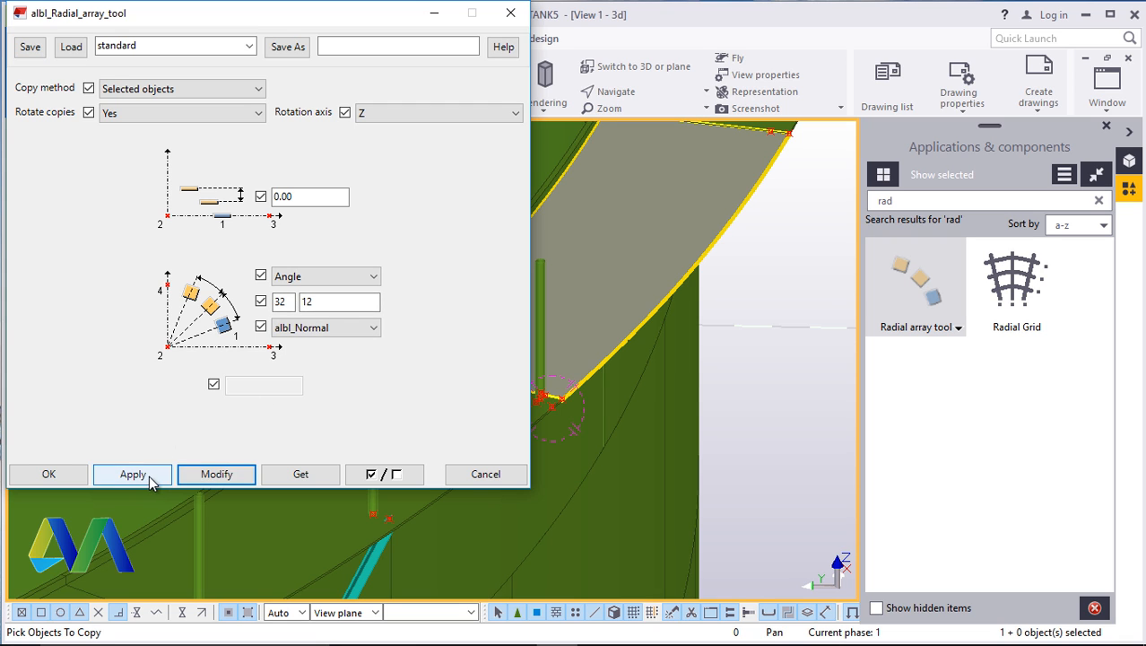
pyautogui.click(53, 474)
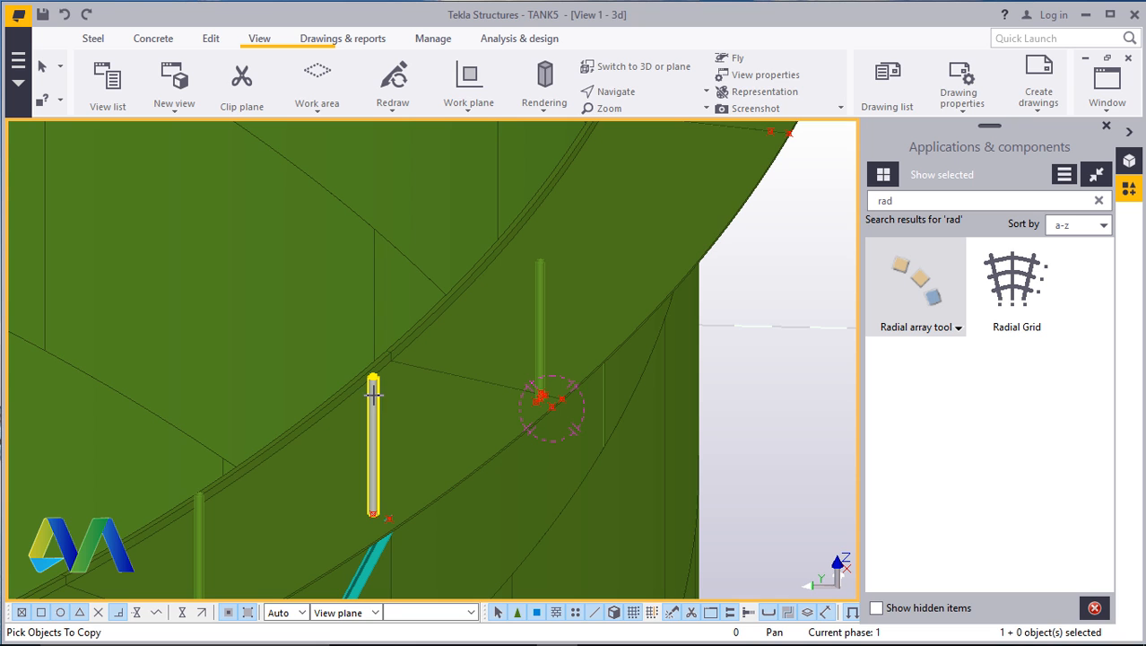
pyautogui.middleClick(374, 392)
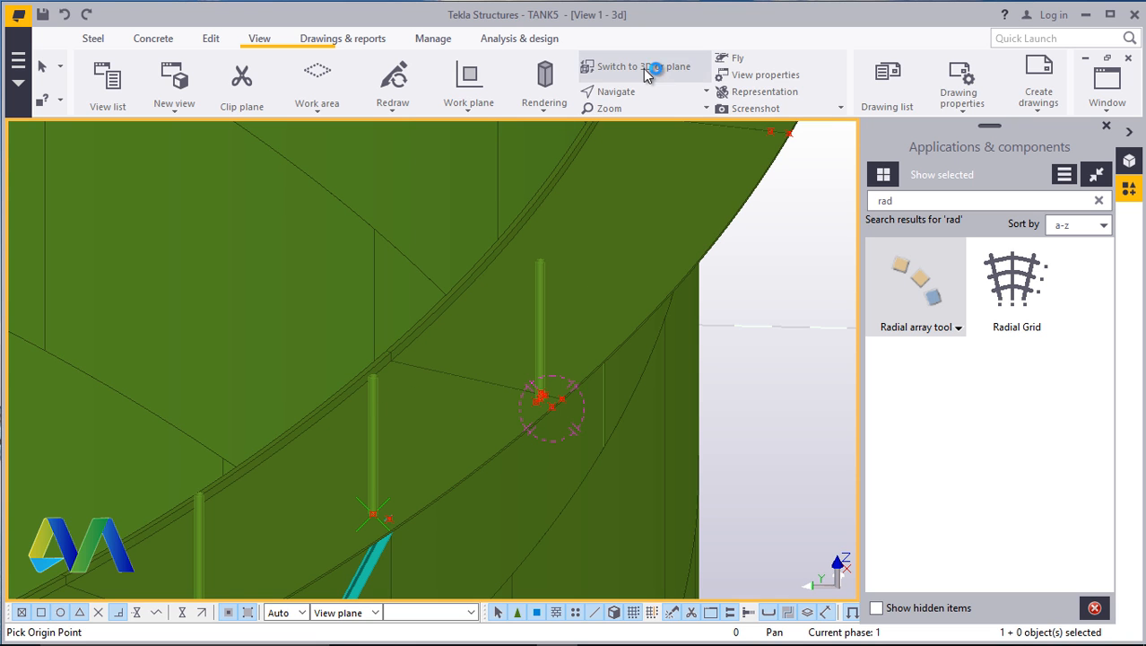
# In plan view, set the centre of the tank's radial grid as the origin of the post array
pyautogui.scroll(-2, 664, 307)
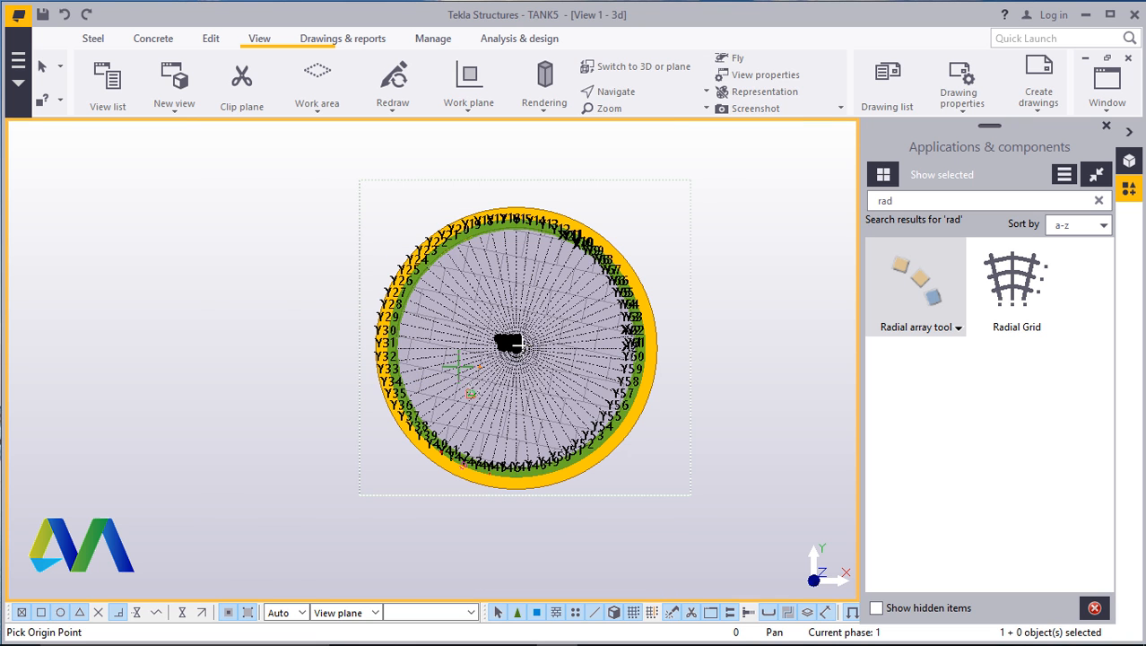
pyautogui.scroll(5, 517, 345)
pyautogui.scroll(8, 769, 261)
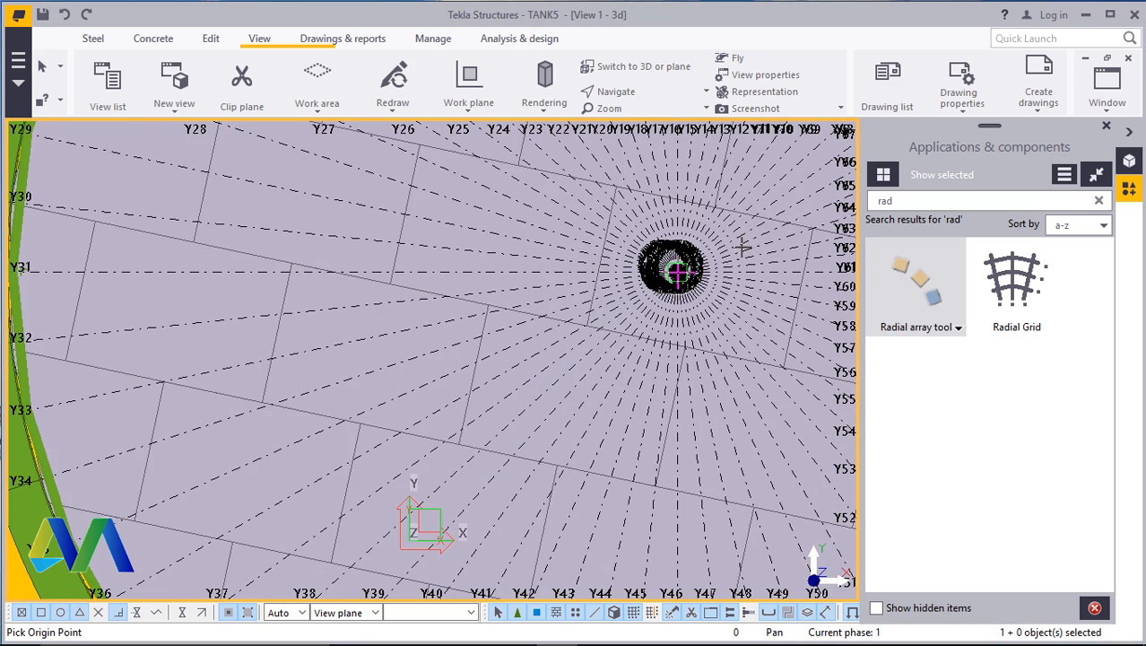
pyautogui.scroll(3, 610, 269)
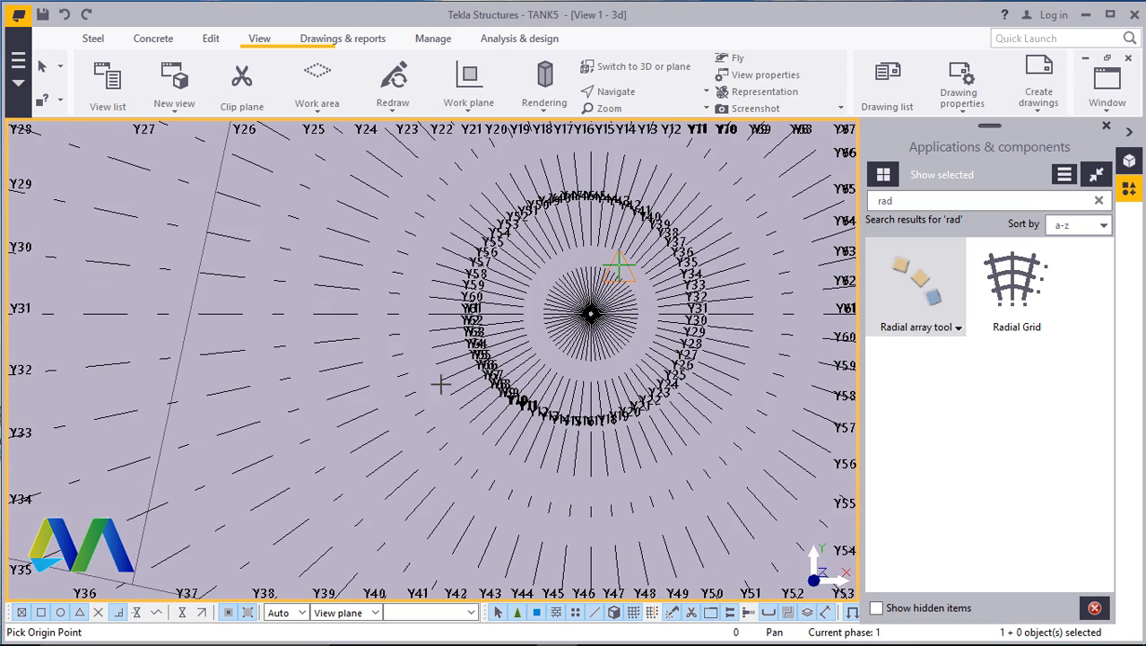
pyautogui.scroll(-1, 405, 394)
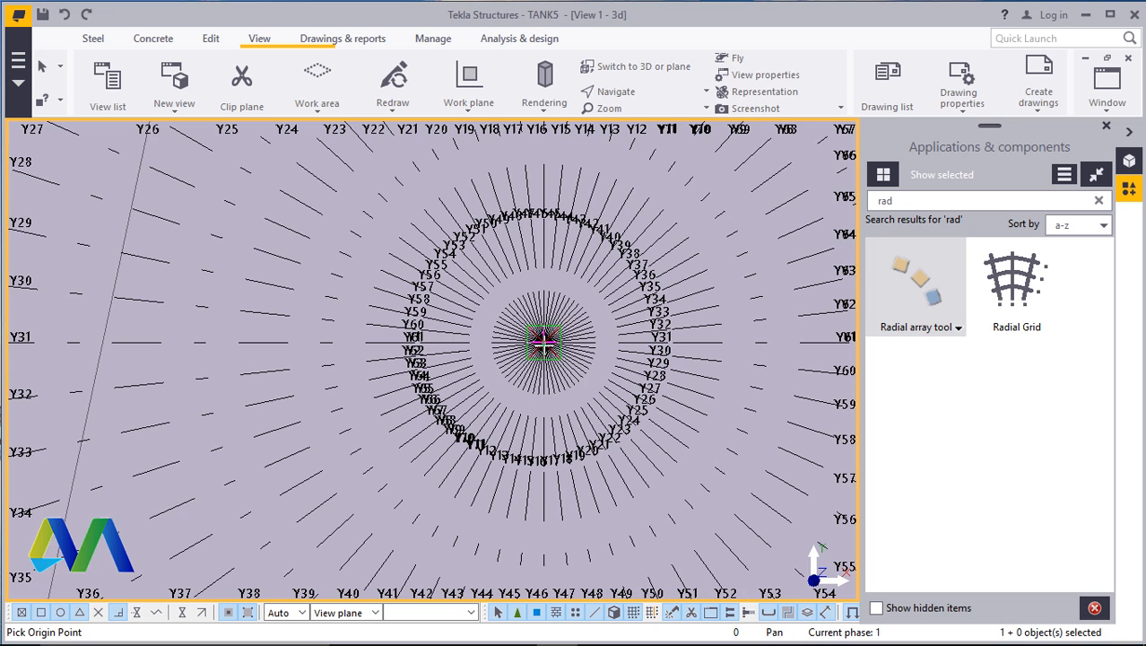
pyautogui.click(762, 347)
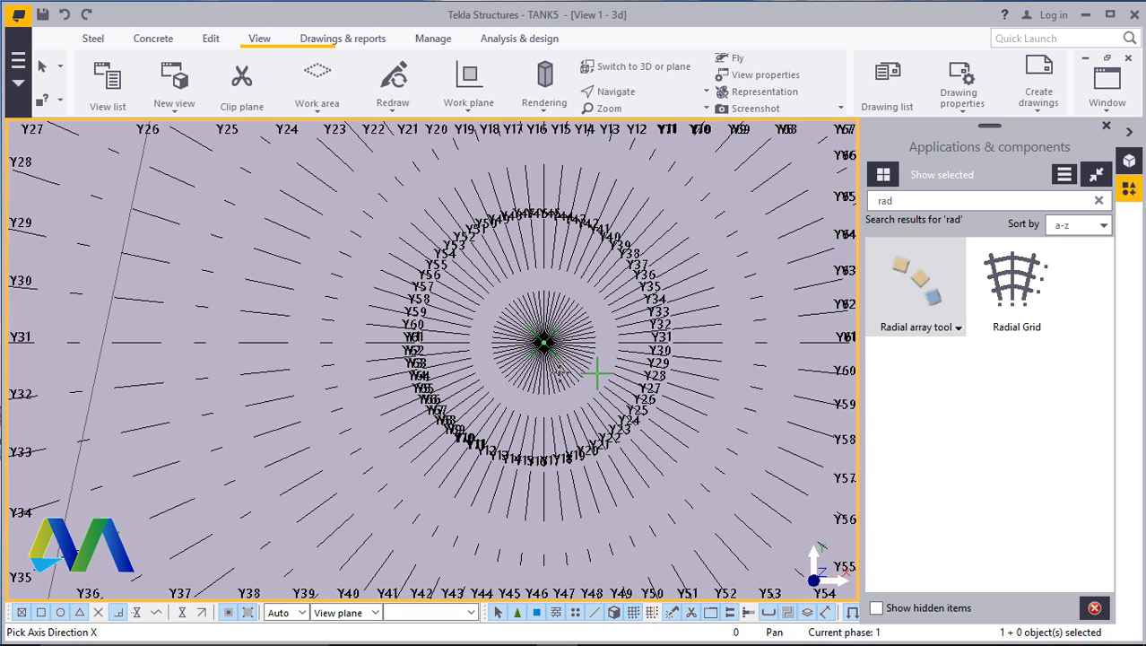
# Set the array's X direction with a point on the horizontal Y31 grid line, just outside the inner circle of radial lines
pyautogui.scroll(-2, 565, 363)
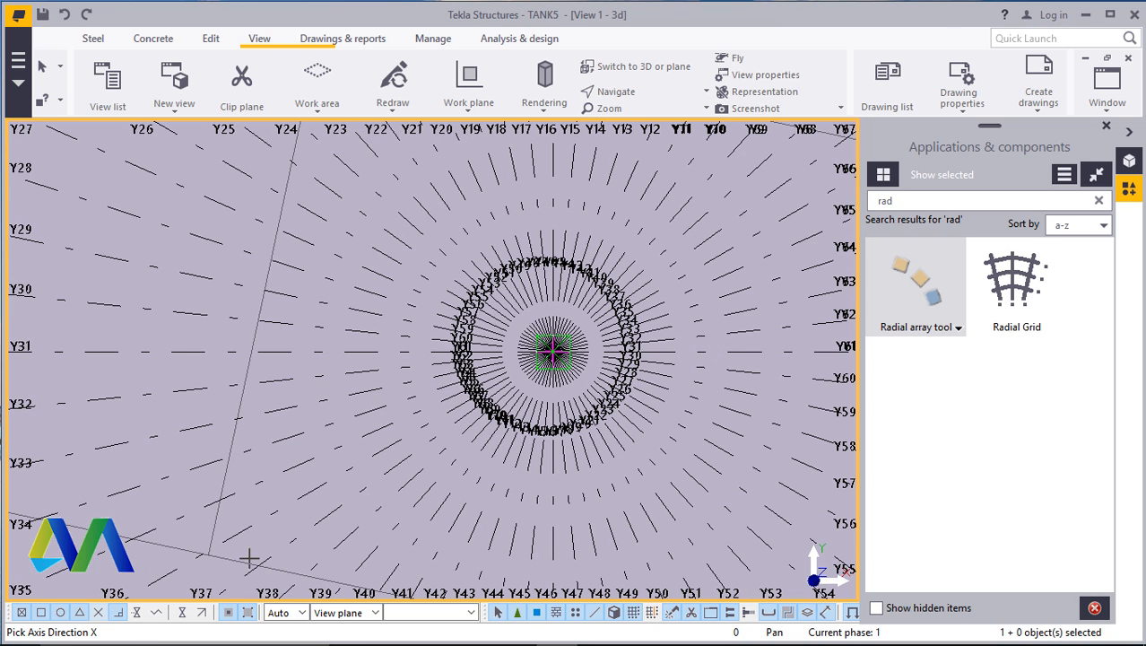
pyautogui.scroll(-2, 412, 372)
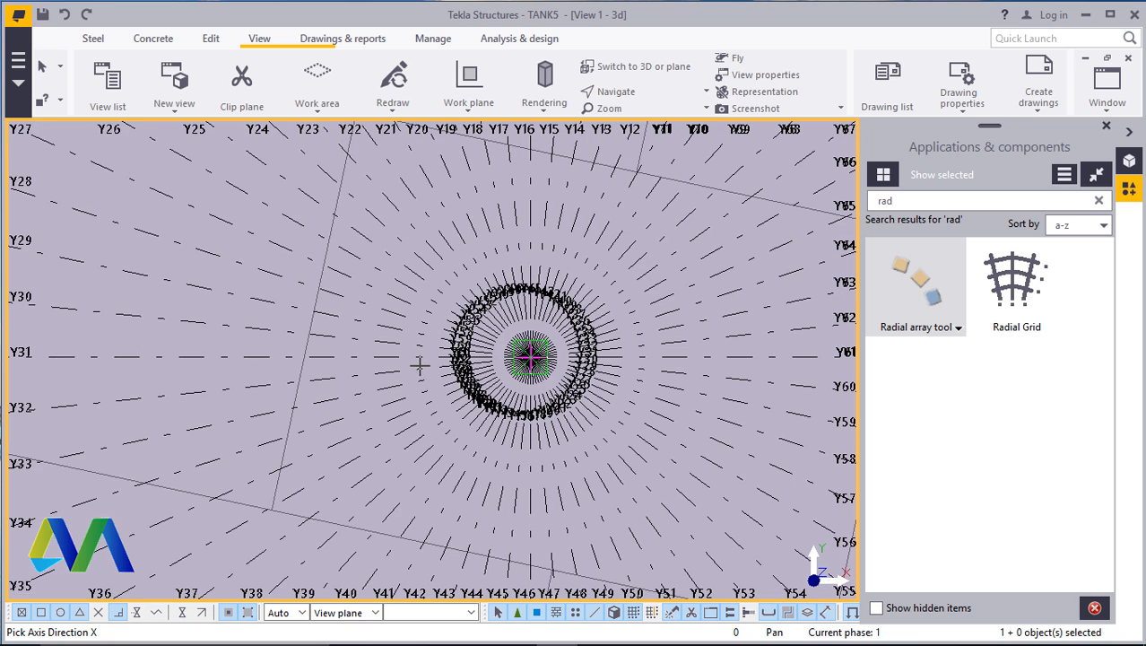
pyautogui.scroll(-2, 421, 364)
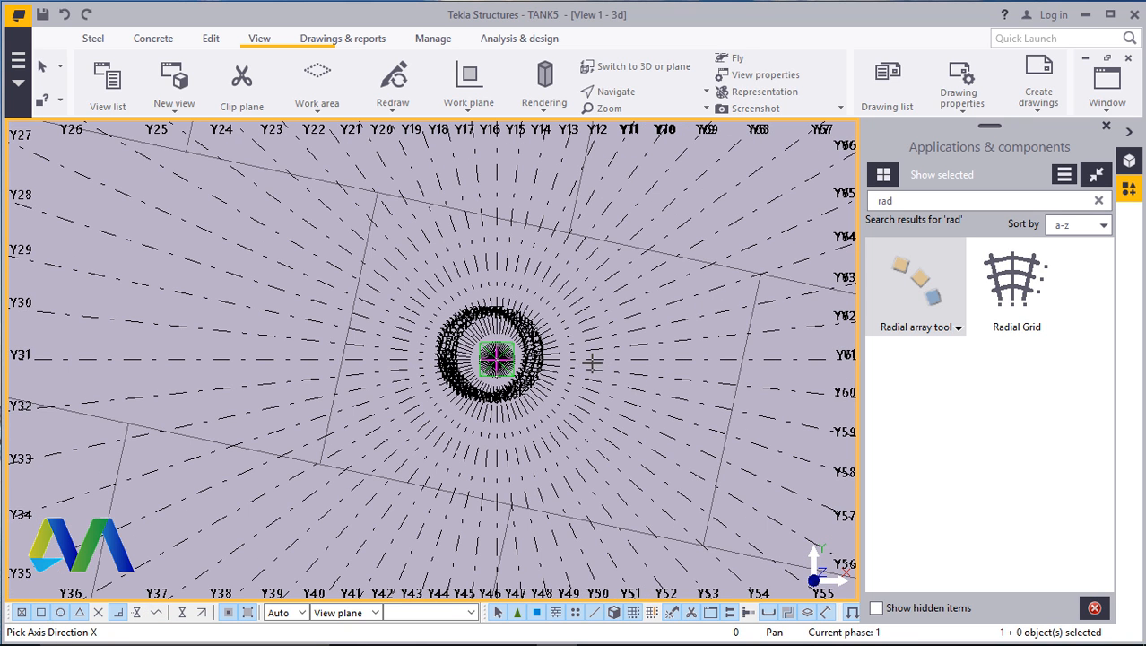
pyautogui.scroll(4, 546, 357)
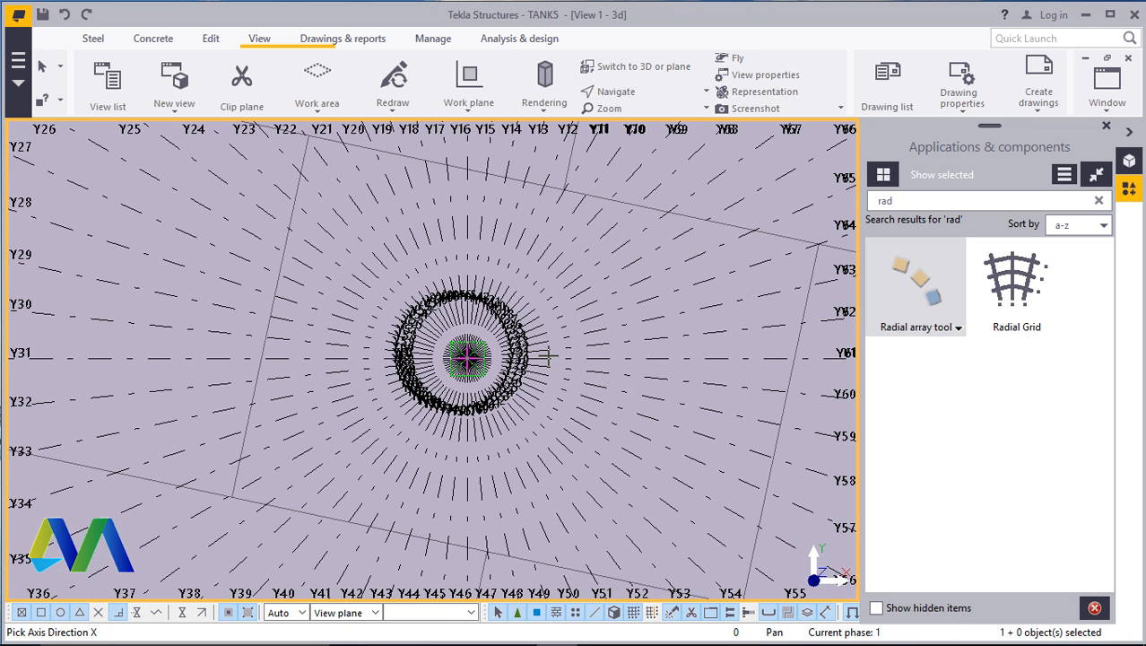
pyautogui.scroll(3, 555, 358)
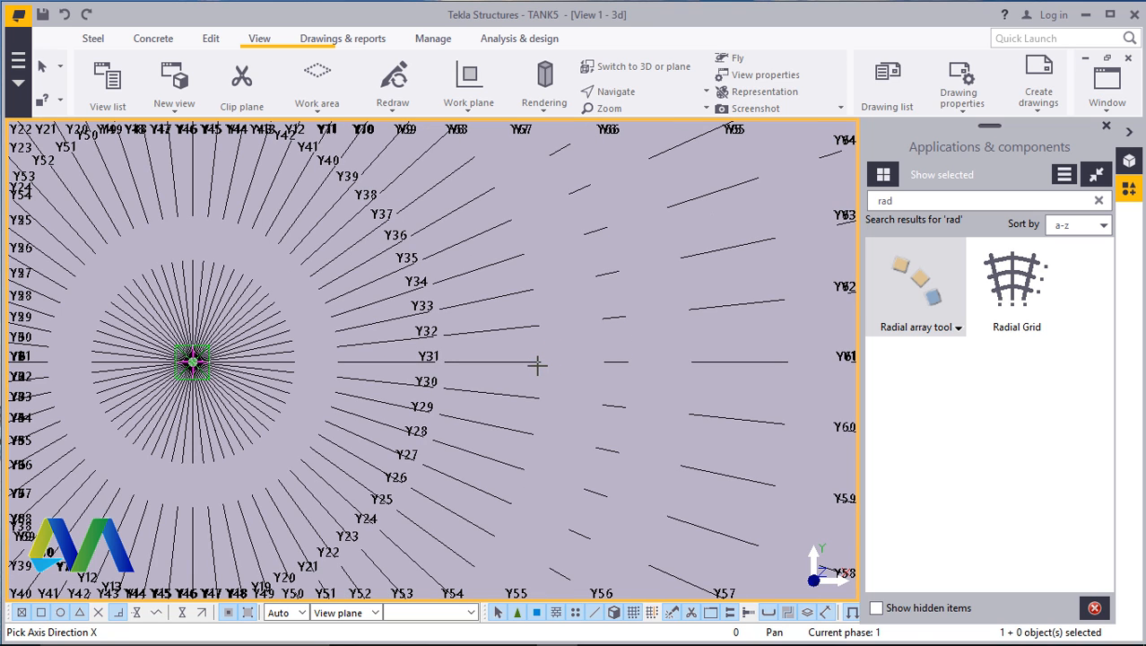
pyautogui.scroll(3, 539, 358)
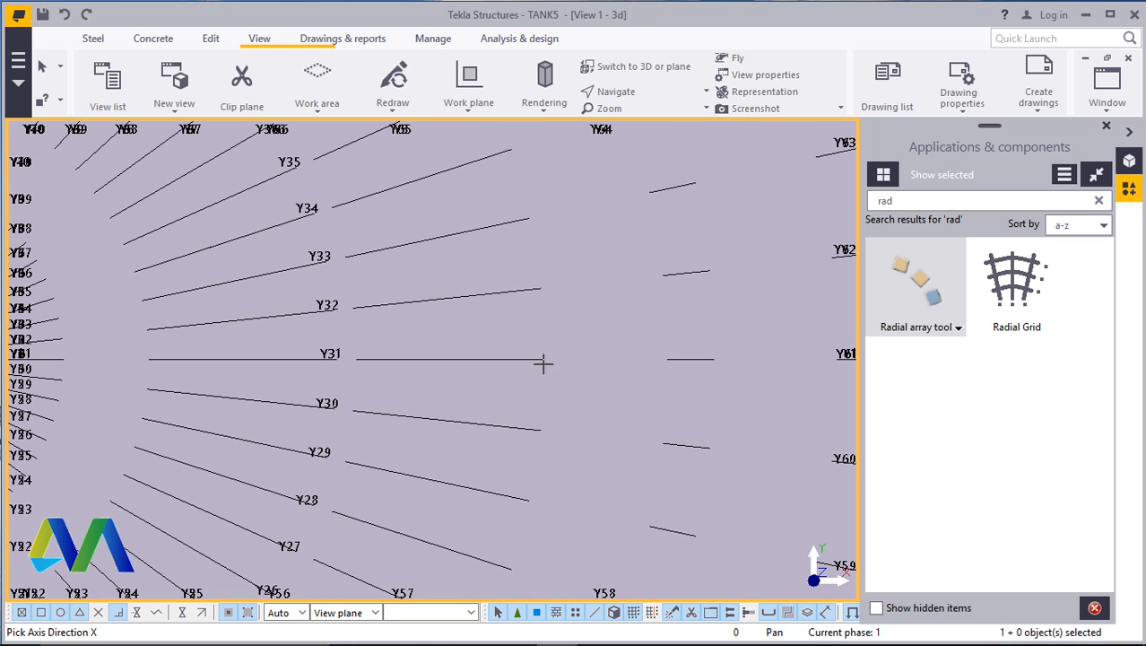
pyautogui.scroll(-3, 575, 365)
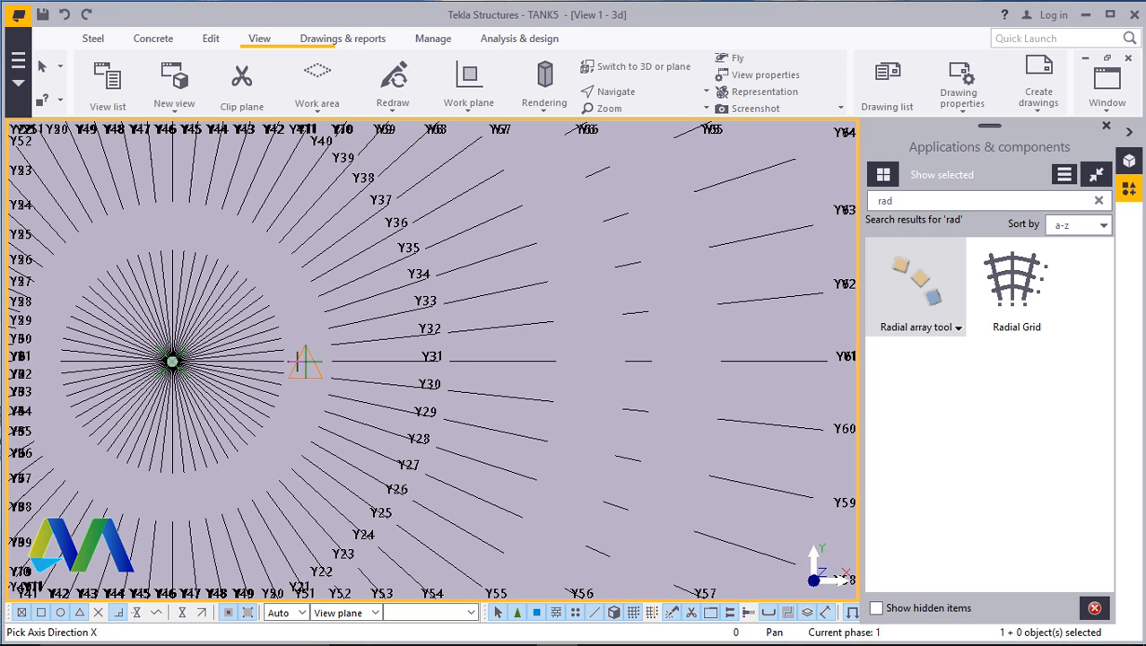
pyautogui.click(314, 358)
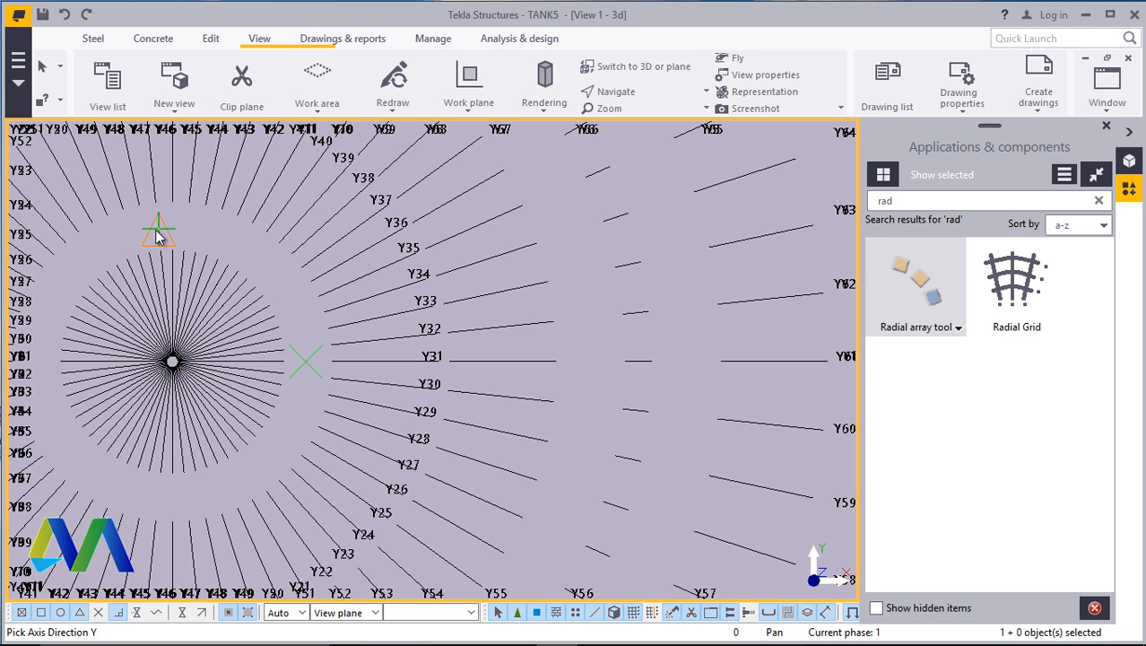
# Set the array's Y direction with a point above the grid centre, just outside the inner circle of radial lines, and return to 3D view
pyautogui.click(156, 235)
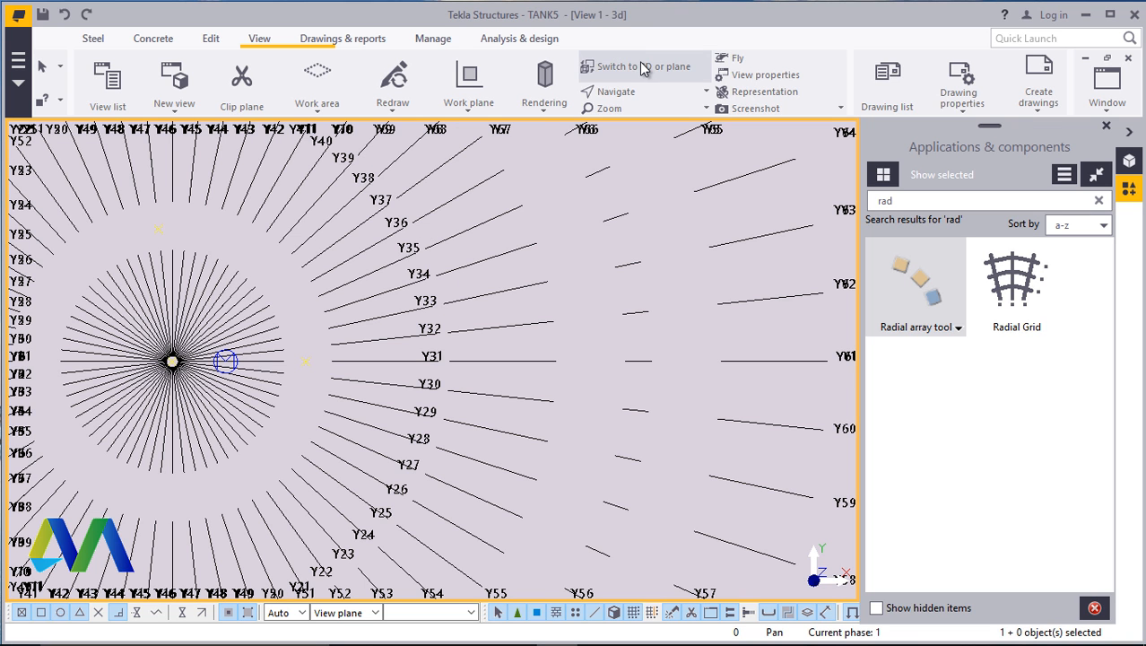
pyautogui.click(644, 67)
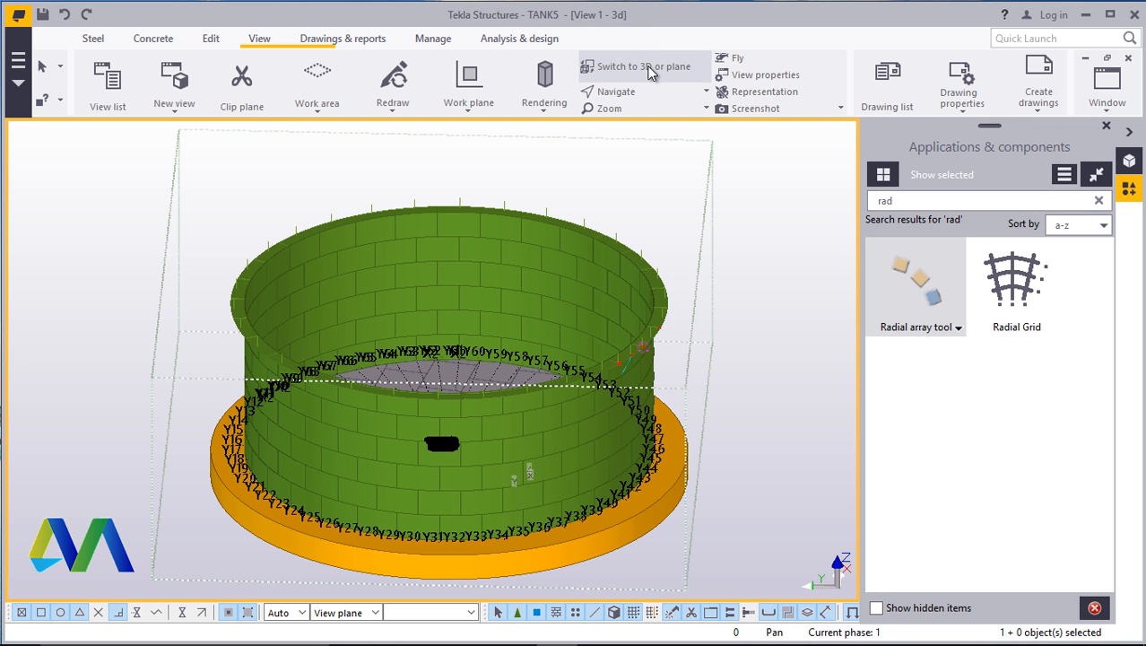
# Examine the copied posts around the tank's top ring plate, including those near the cyan brace and on the far side
pyautogui.scroll(4, 606, 269)
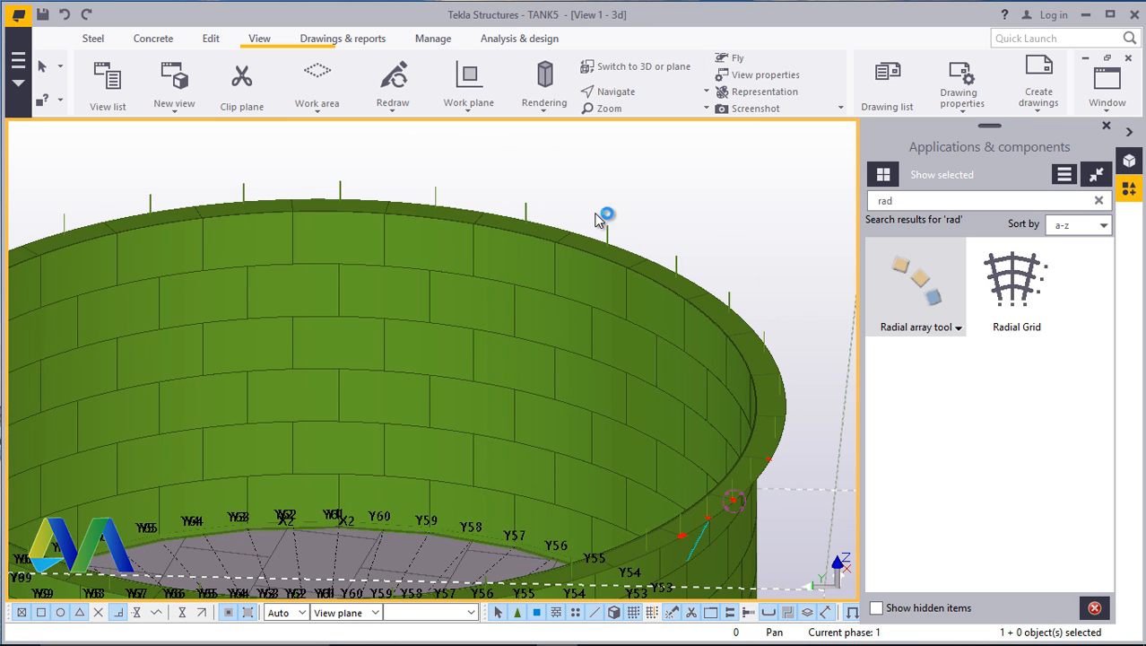
pyautogui.scroll(1, 617, 222)
pyautogui.scroll(-3, 617, 221)
pyautogui.scroll(5, 708, 416)
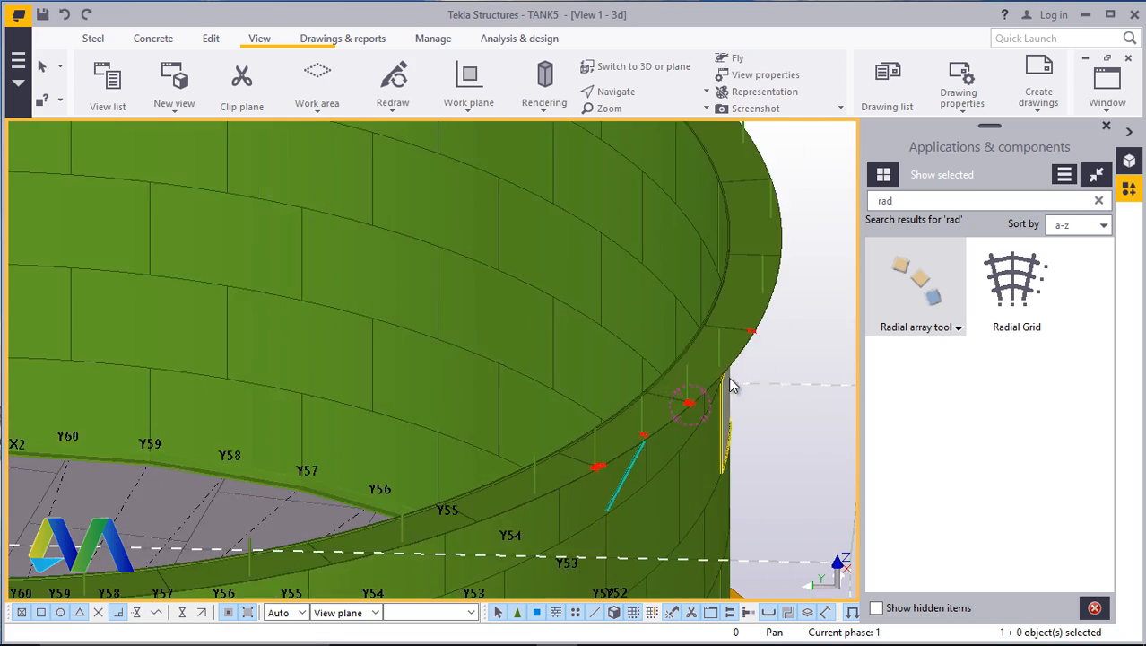
pyautogui.scroll(5, 728, 365)
pyautogui.scroll(-1, 633, 330)
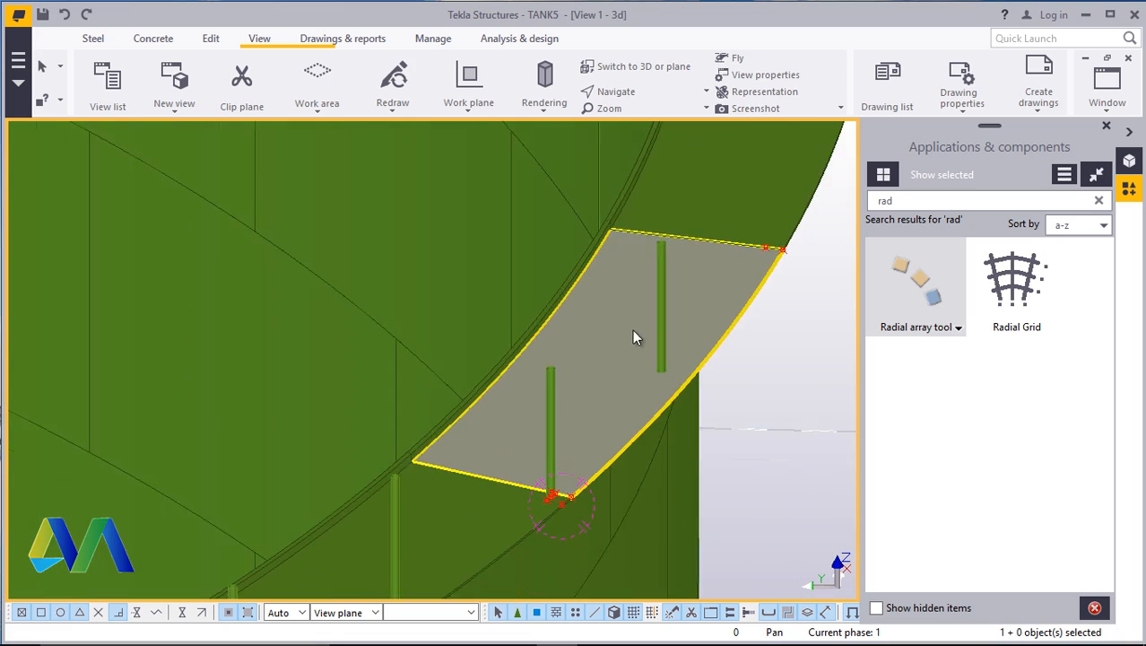
pyautogui.scroll(-6, 635, 333)
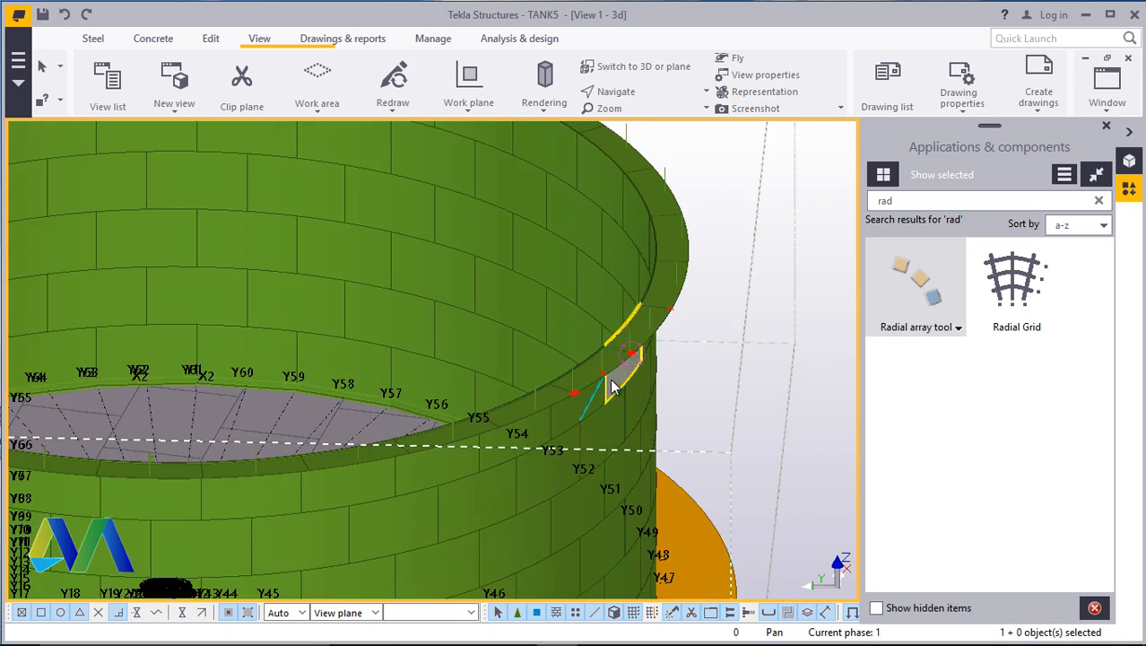
pyautogui.scroll(-4, 682, 359)
pyautogui.scroll(5, 179, 404)
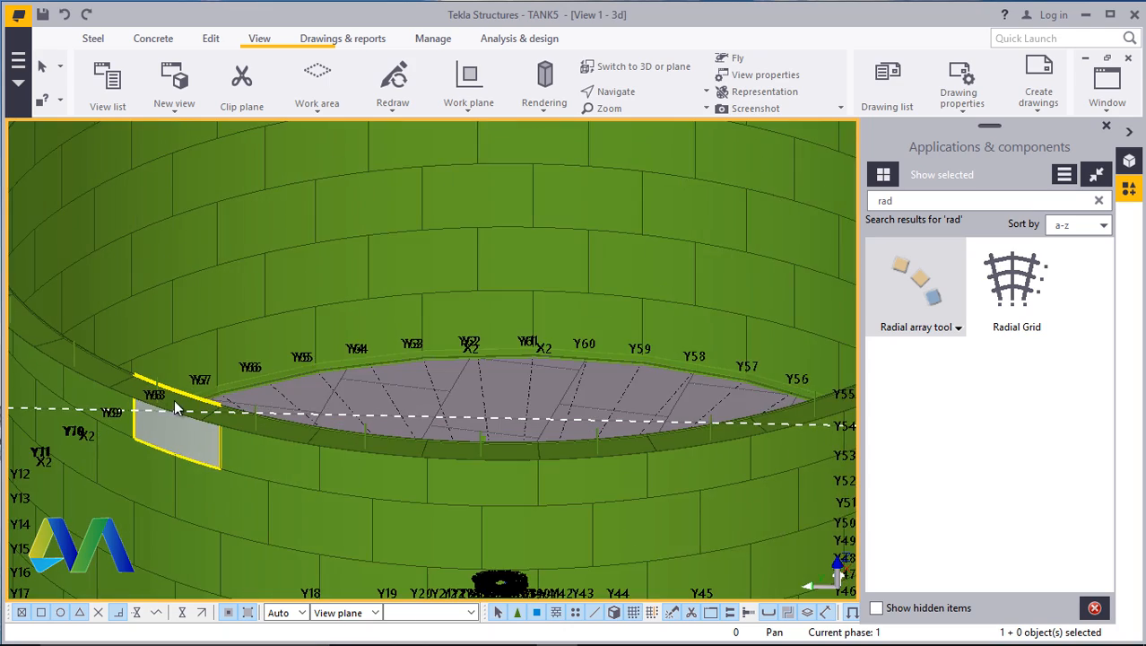
pyautogui.scroll(-3, 175, 407)
pyautogui.scroll(5, 592, 291)
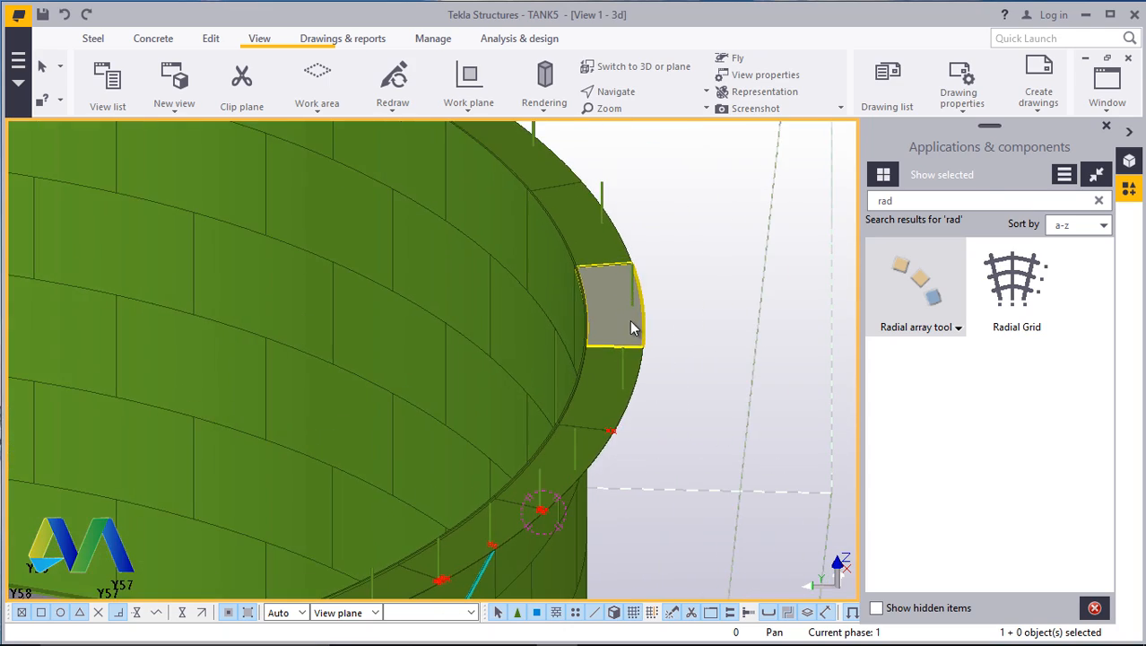
# Hide the component catalogue and explode the radial array component of the copied posts
pyautogui.click(1106, 127)
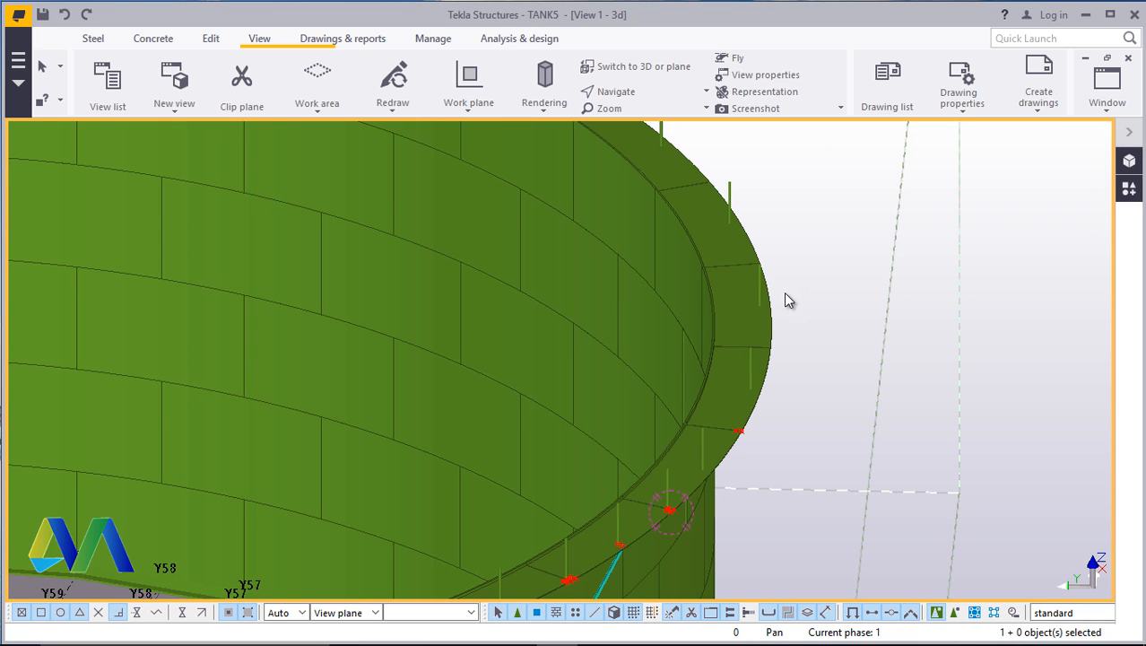
pyautogui.click(664, 92)
pyautogui.click(660, 116)
pyautogui.keyDown('ctrl'); pyautogui.moveTo(681, 477); pyautogui.dragTo(998, 273, button='middle'); pyautogui.keyUp('ctrl')
pyautogui.rightClick(999, 273)
pyautogui.click(1005, 283)
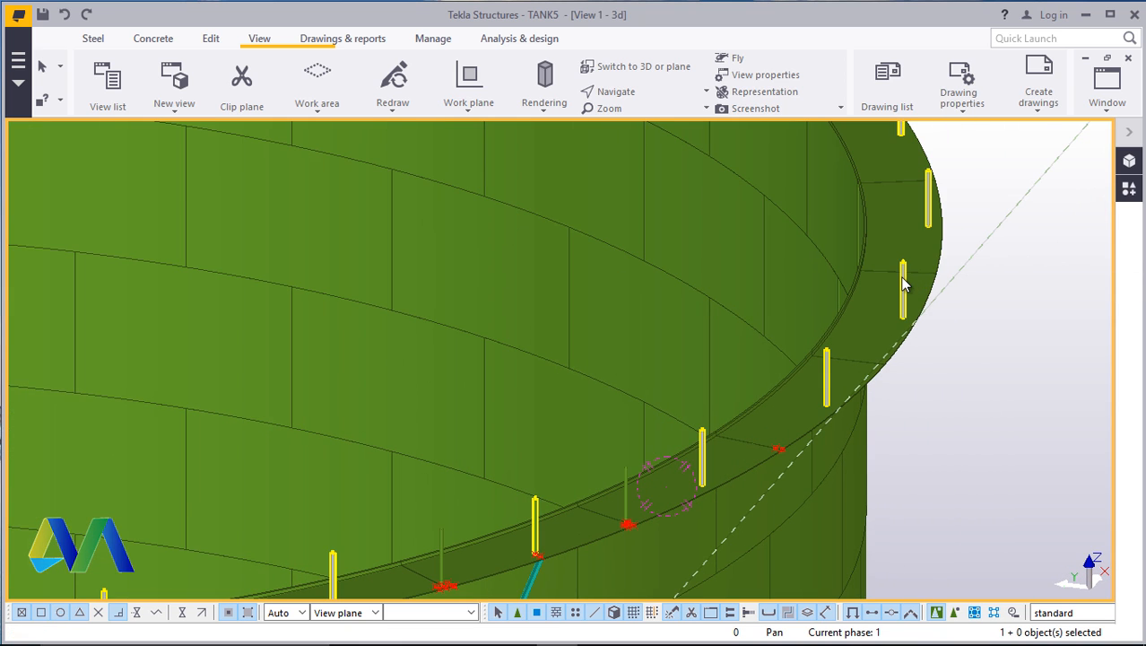
pyautogui.scroll(-2, 906, 281)
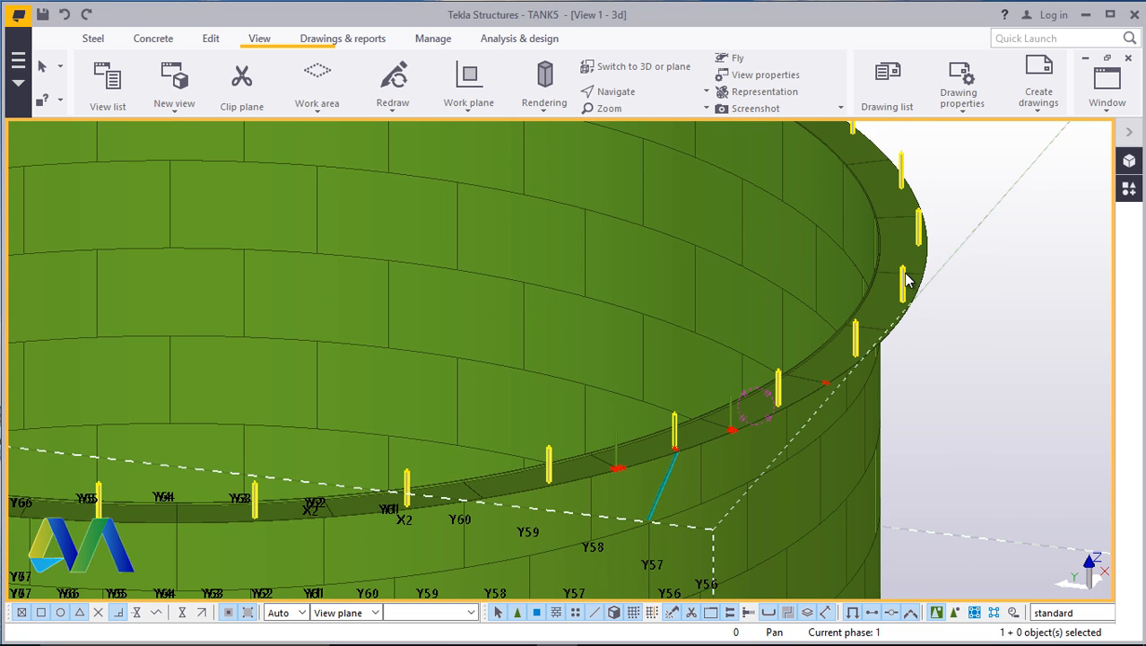
pyautogui.rightClick(908, 280)
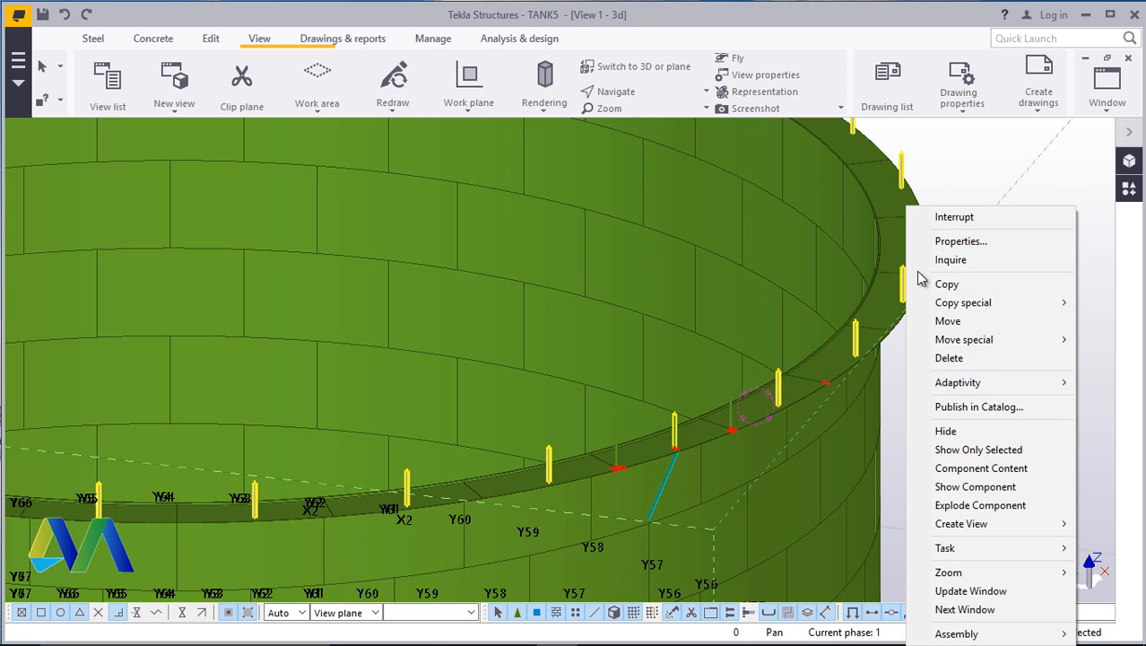
pyautogui.click(980, 505)
# Start a radial array of the post at the plate joint right of the cyan brace, with 32 copies at 12 degrees, rotated about Z
pyautogui.scroll(4, 715, 444)
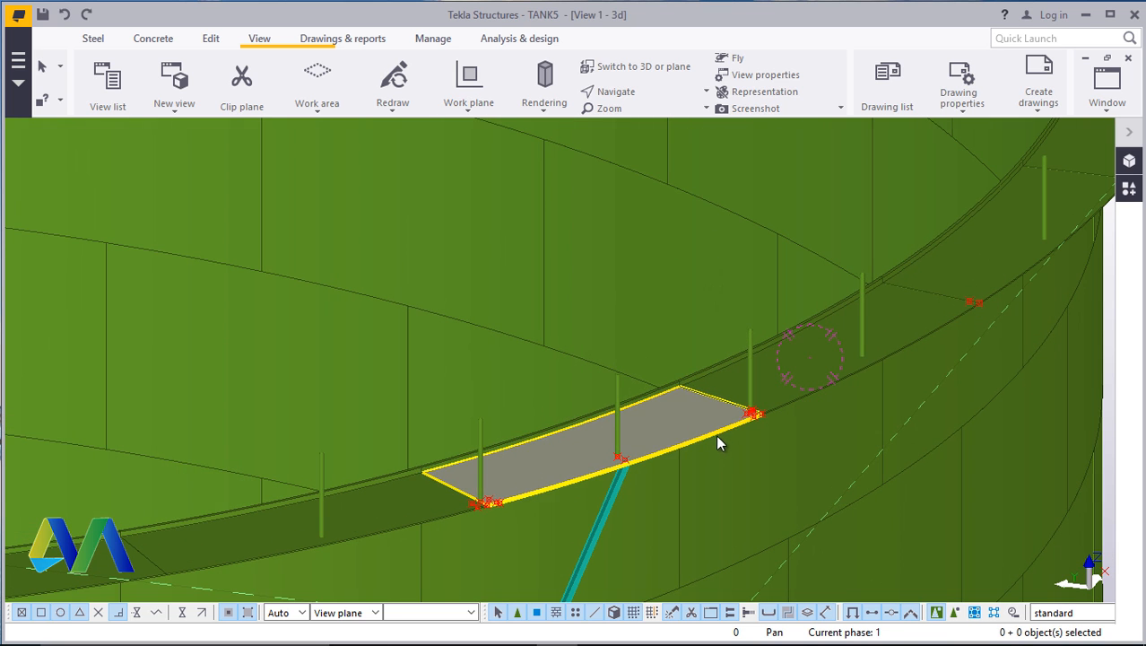
pyautogui.scroll(-2, 617, 423)
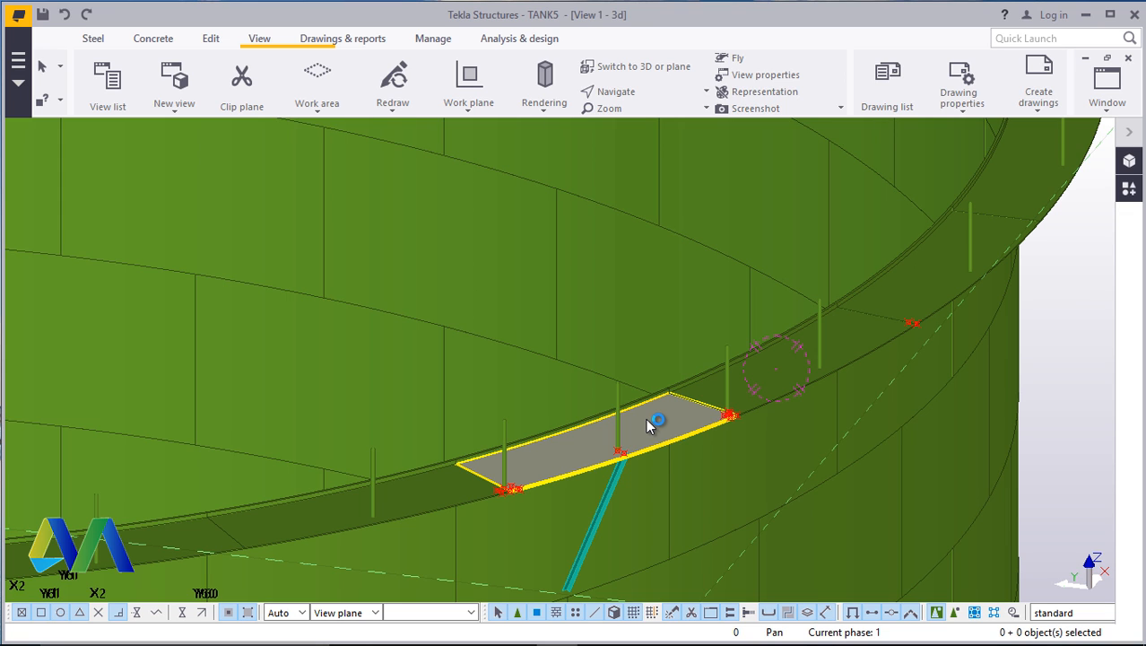
pyautogui.scroll(2, 747, 379)
pyautogui.click(718, 364)
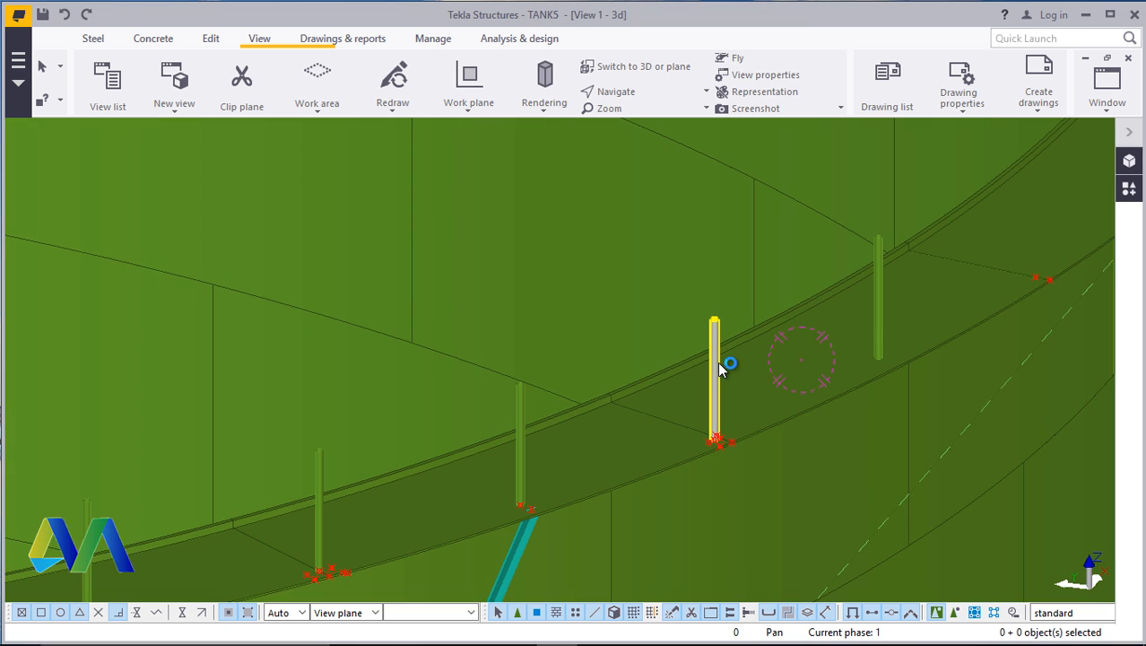
pyautogui.click(1129, 188)
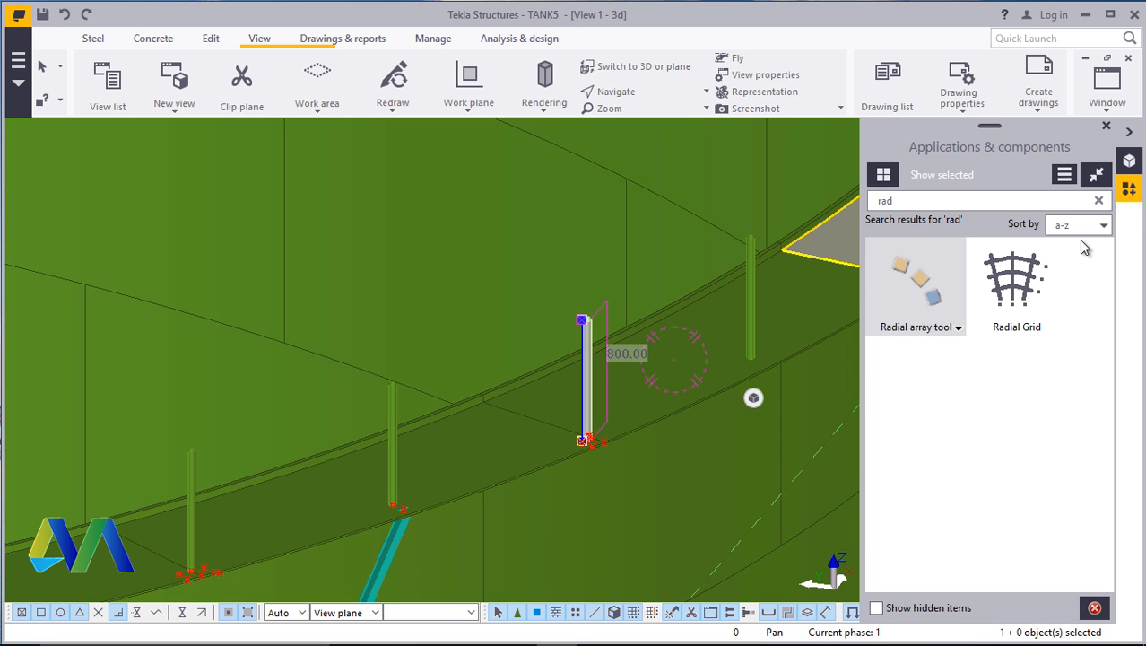
pyautogui.doubleClick(925, 308)
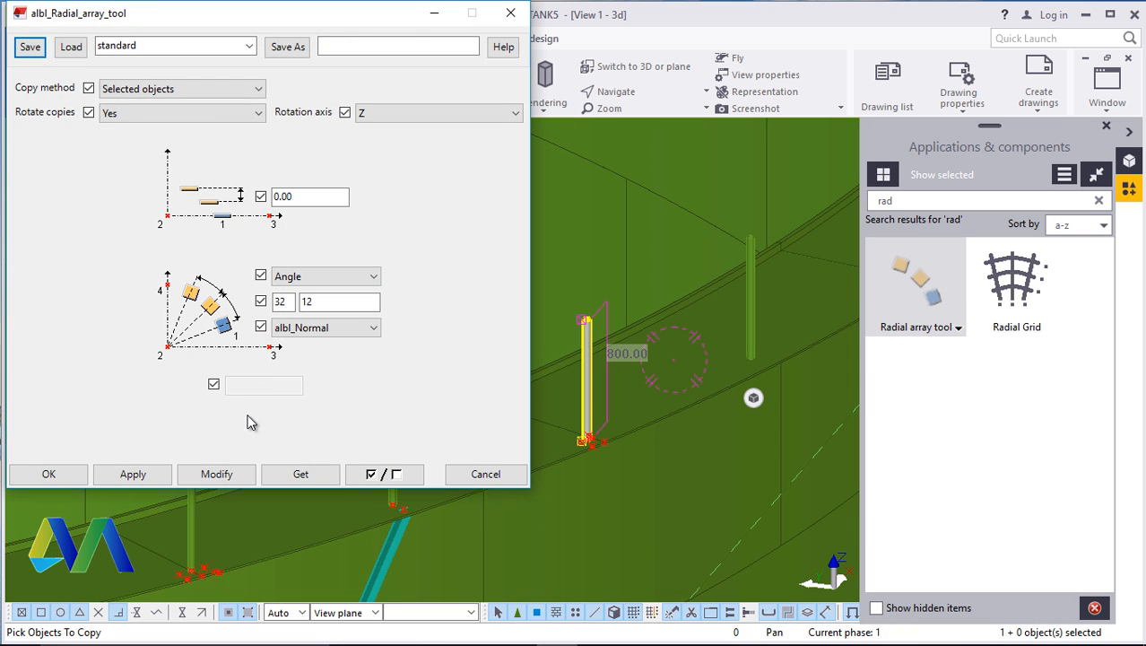
pyautogui.click(49, 474)
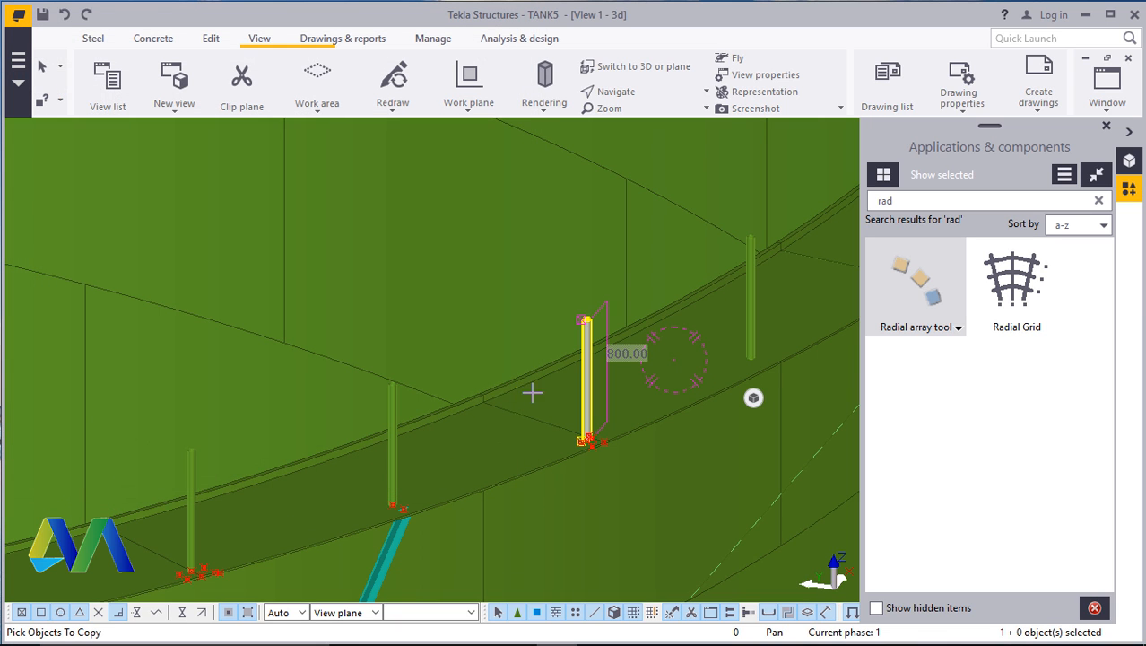
pyautogui.middleClick(589, 368)
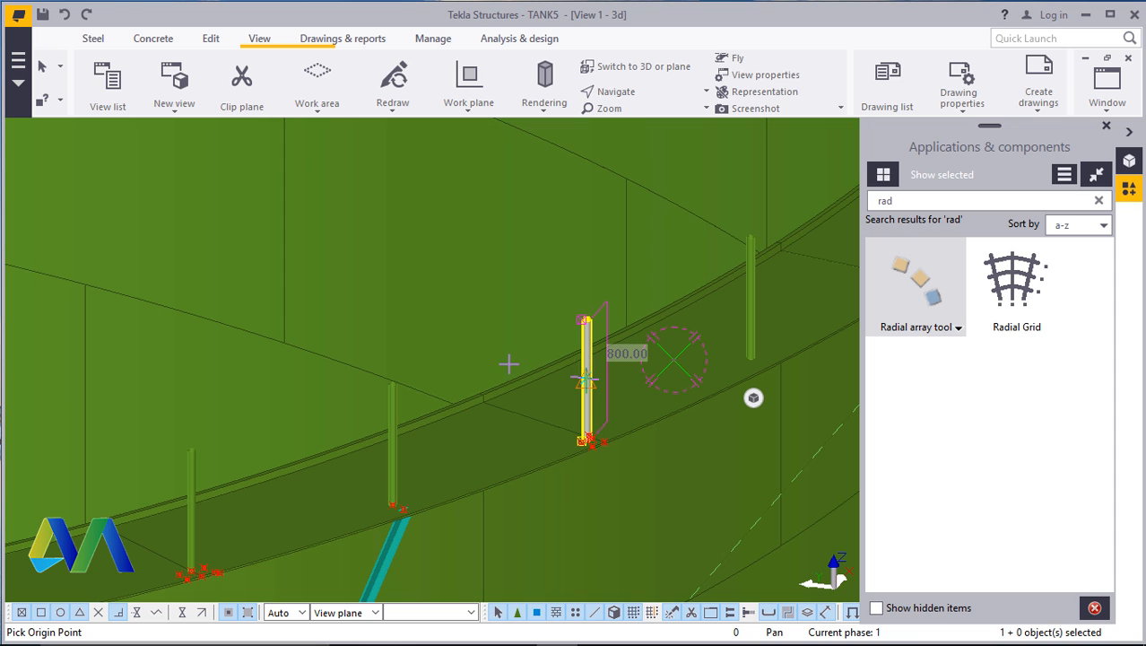
# In plan view, set the array's origin at the radial grid centre, X direction just above line Y31 and Y direction along Y46, and return to 3D
pyautogui.scroll(-3, 485, 412)
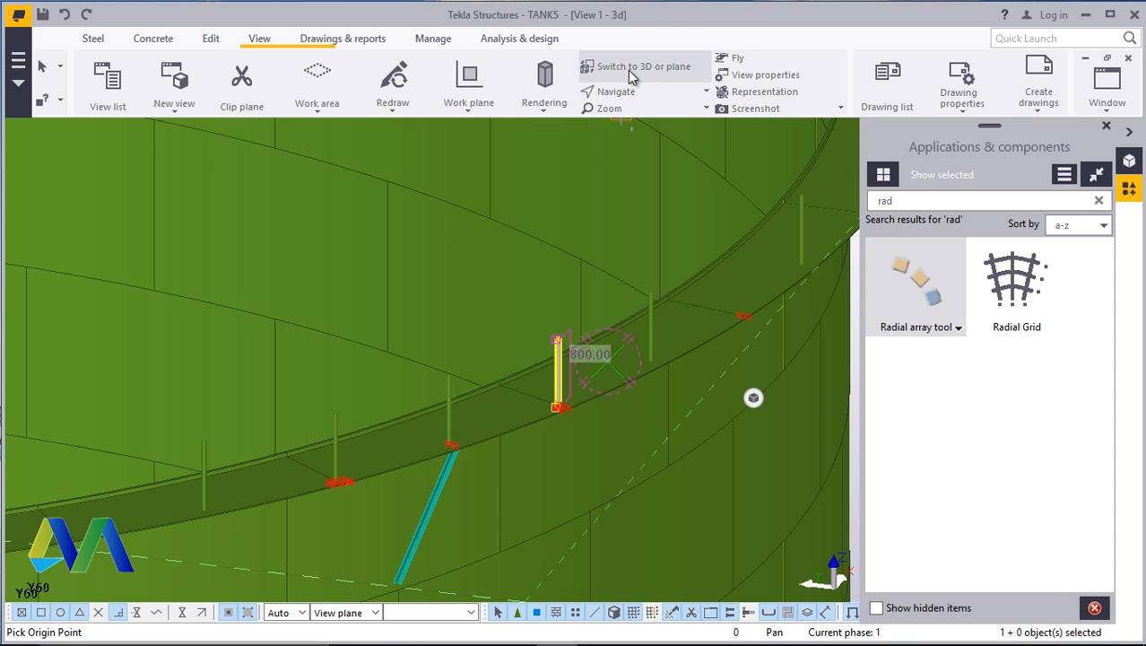
pyautogui.click(646, 79)
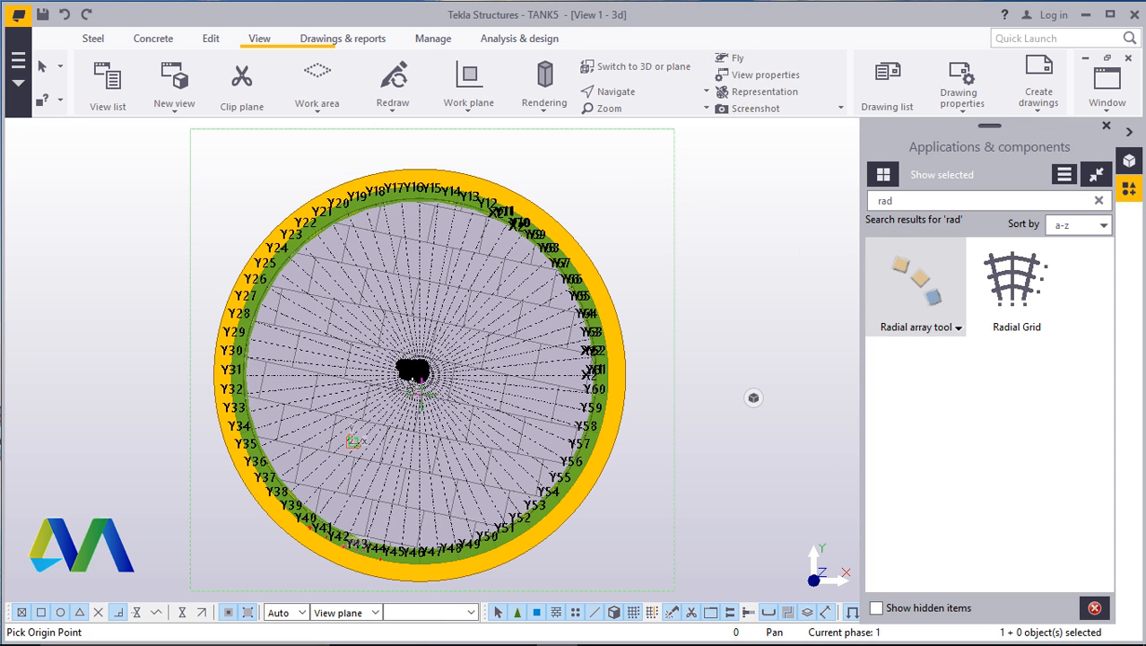
pyautogui.scroll(5, 418, 368)
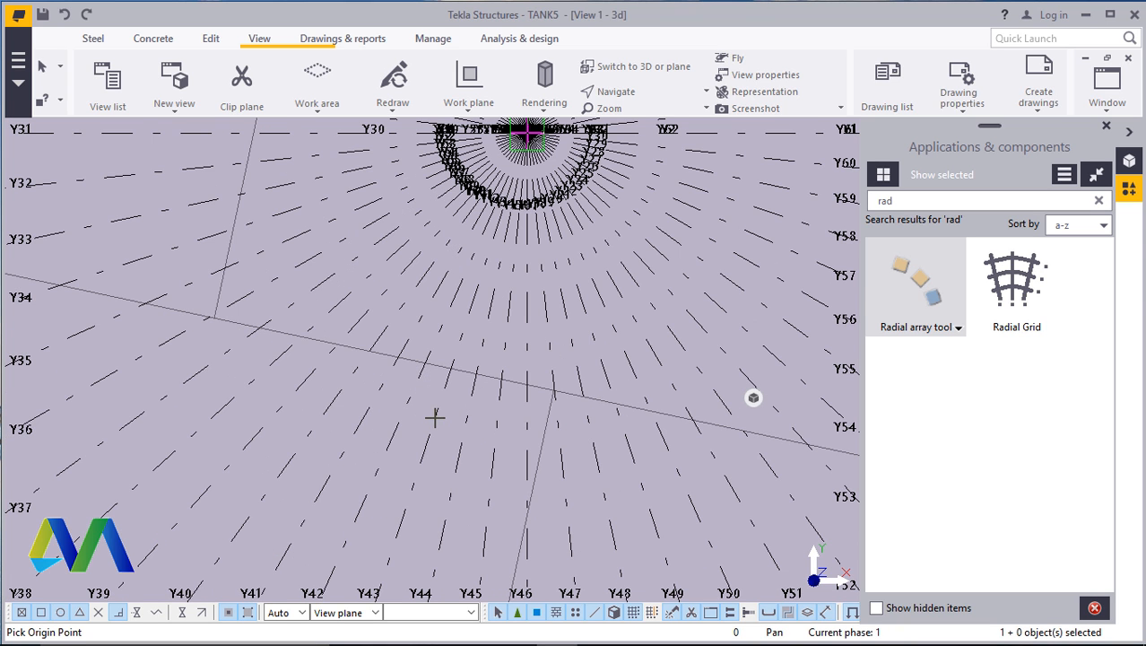
pyautogui.scroll(-2, 399, 461)
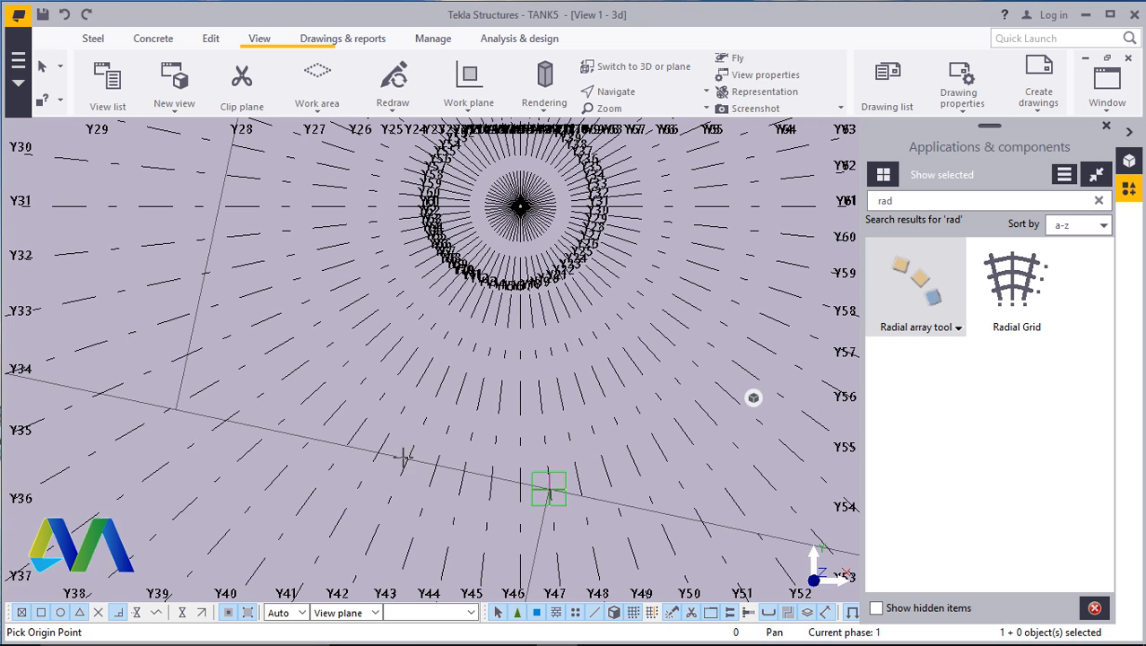
pyautogui.scroll(5, 516, 204)
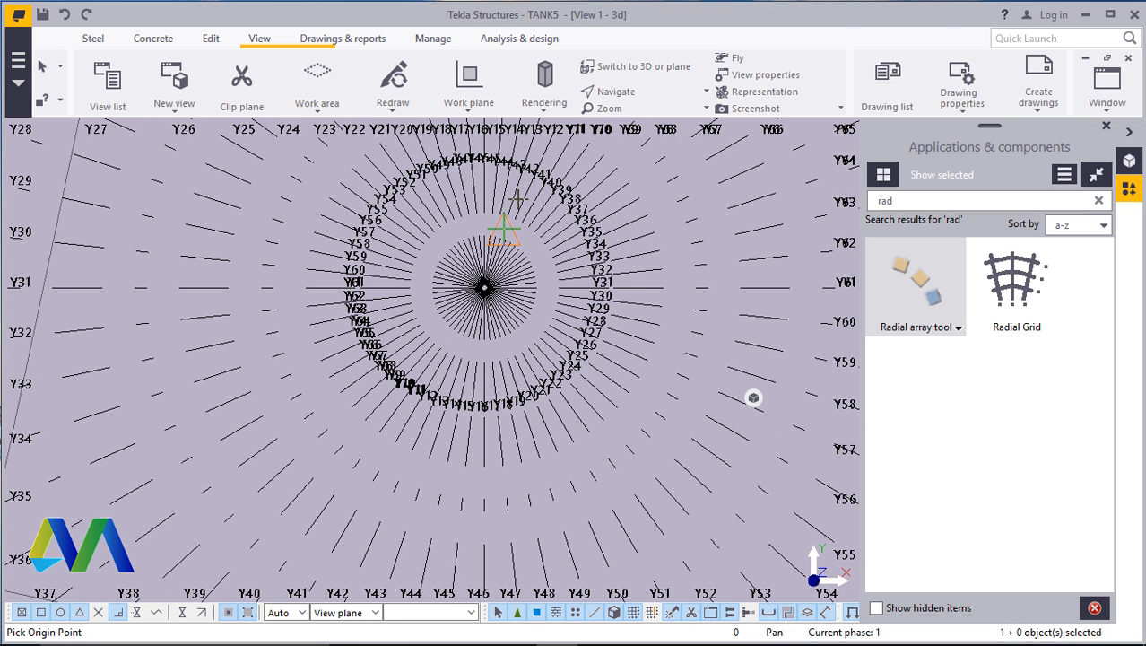
pyautogui.scroll(1, 460, 316)
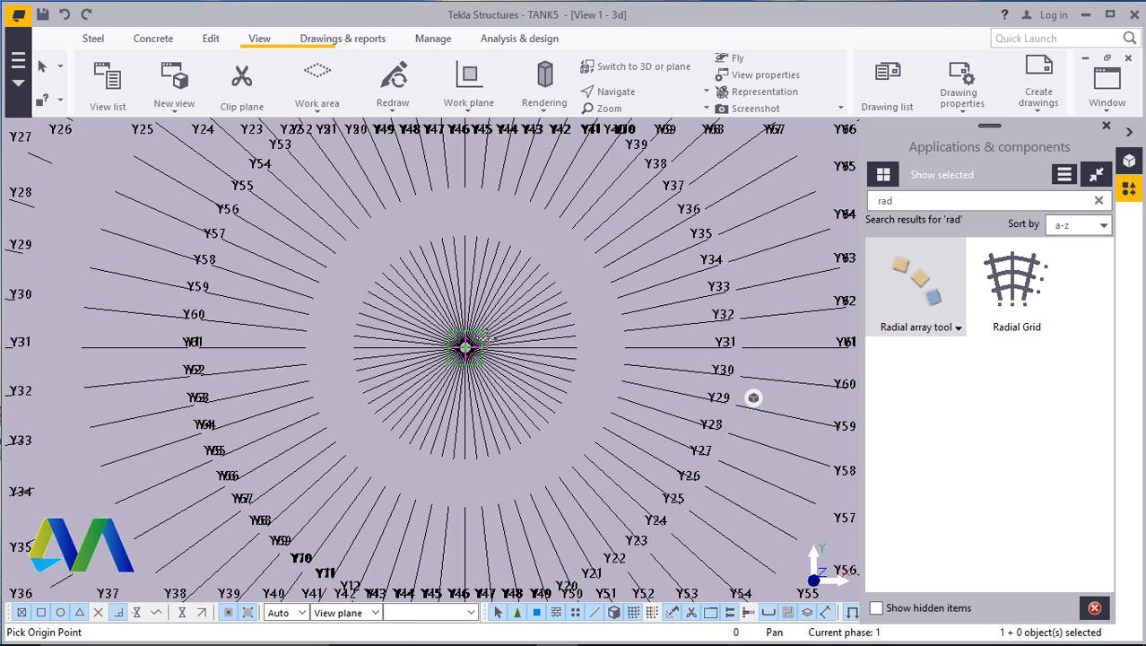
pyautogui.click(464, 348)
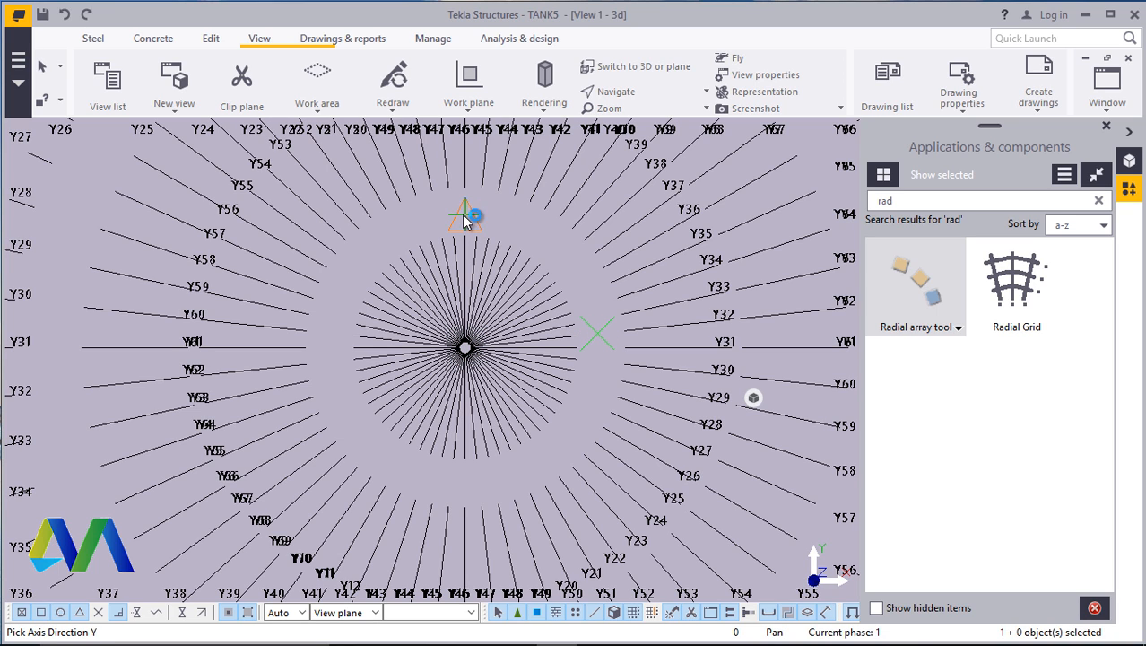
pyautogui.click(464, 217)
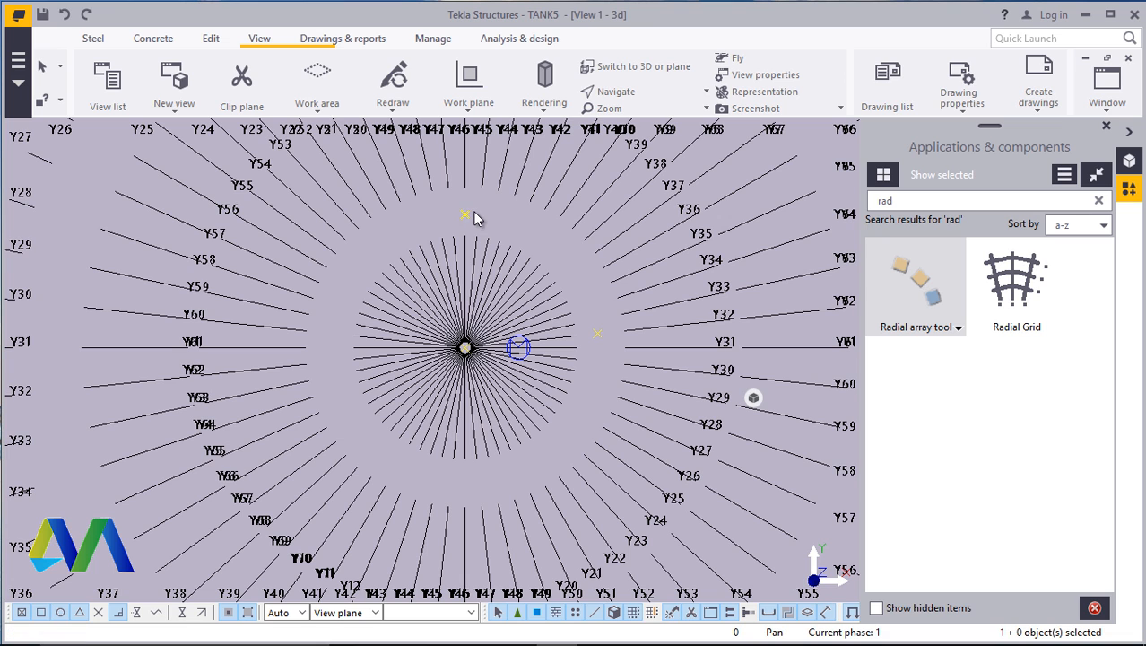
pyautogui.click(642, 74)
# Examine the spacing of the array copies around the ring plate and at the selected joint post
pyautogui.scroll(5, 651, 382)
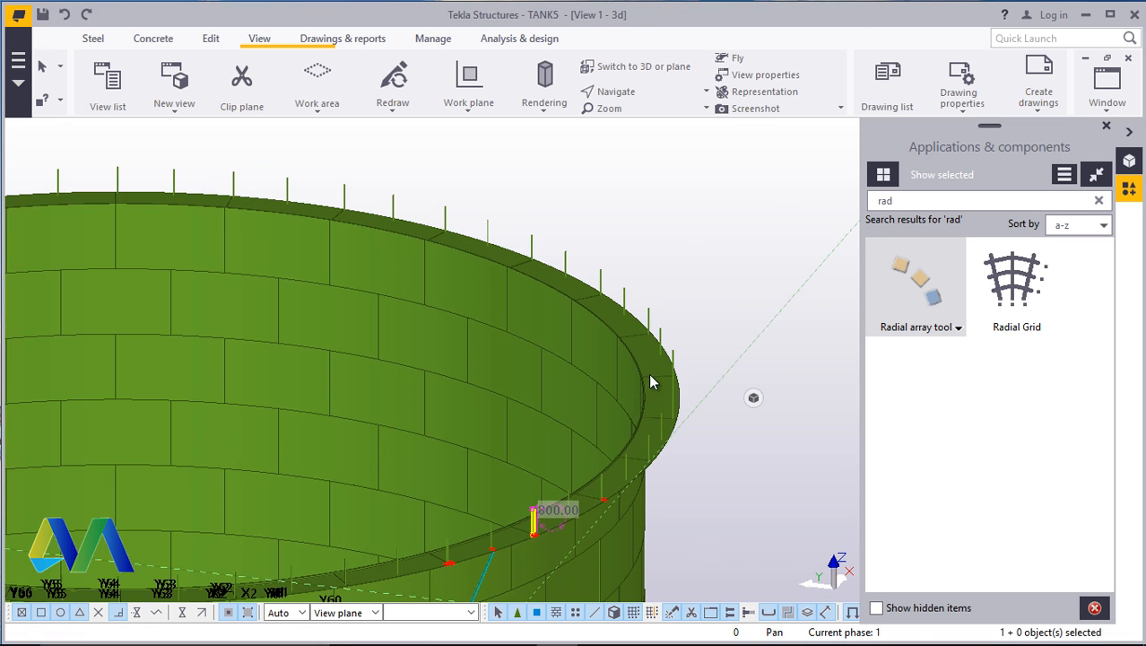
pyautogui.scroll(2, 619, 445)
pyautogui.scroll(-3, 699, 346)
pyautogui.scroll(1, 591, 453)
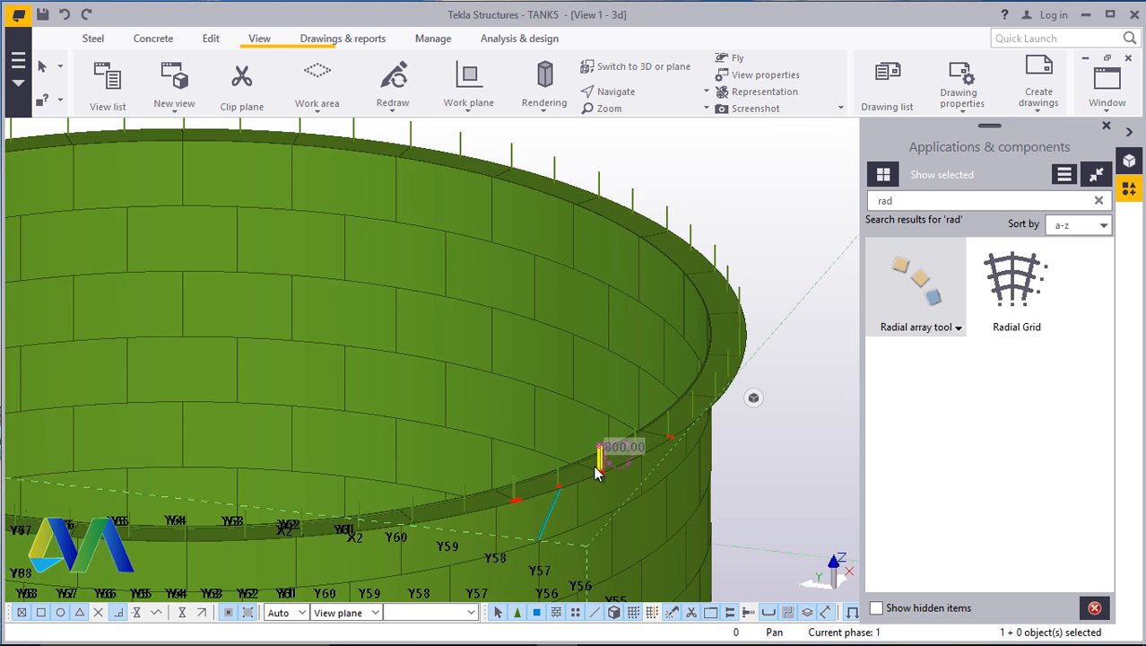
pyautogui.scroll(5, 598, 472)
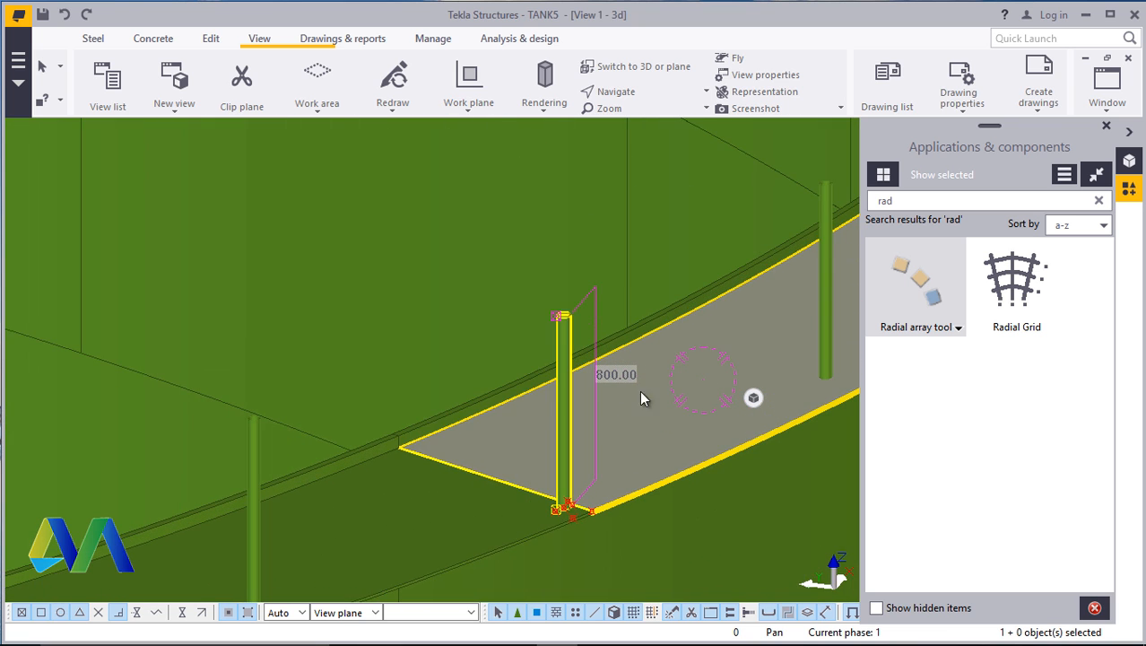
pyautogui.scroll(-5, 680, 352)
pyautogui.scroll(2, 387, 480)
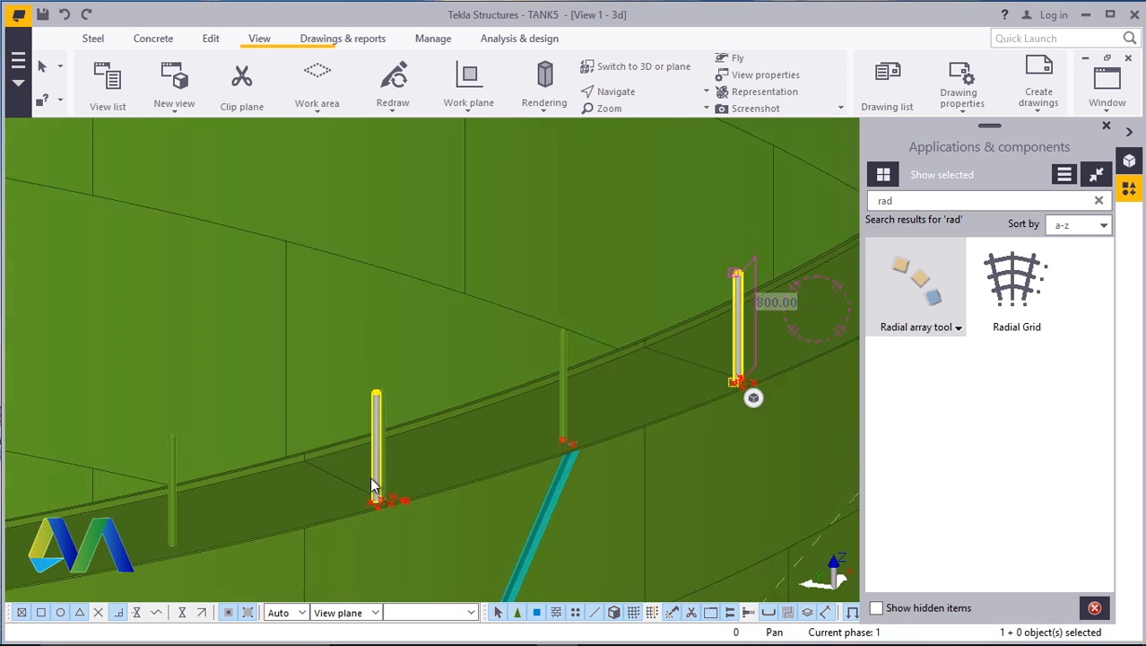
# Inspect the posts at the plate joint left of the cyan brace and check which belong to the new radial array
pyautogui.scroll(8, 368, 480)
pyautogui.scroll(1, 383, 393)
pyautogui.scroll(-3, 472, 383)
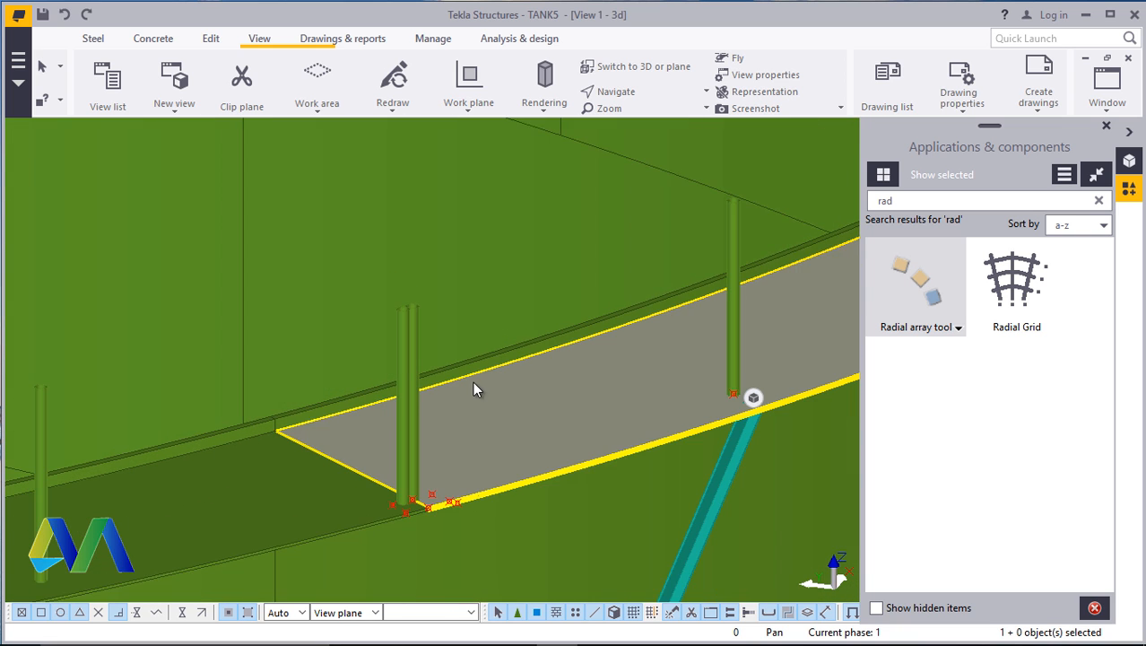
pyautogui.scroll(-2, 485, 387)
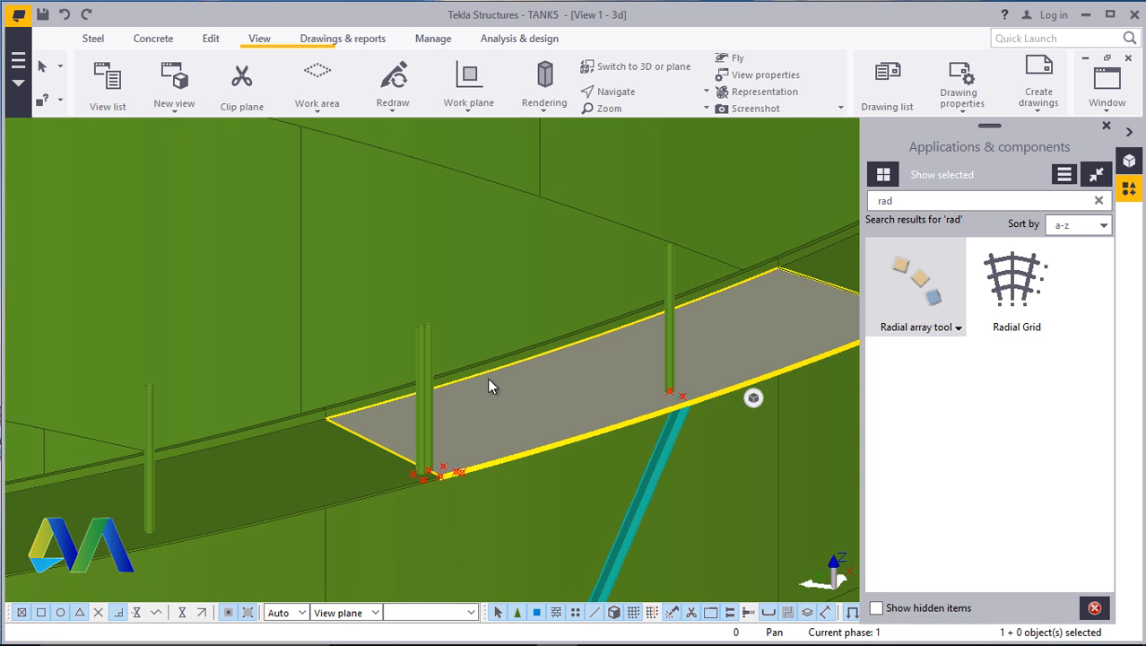
pyautogui.click(418, 425)
pyautogui.scroll(-3, 418, 423)
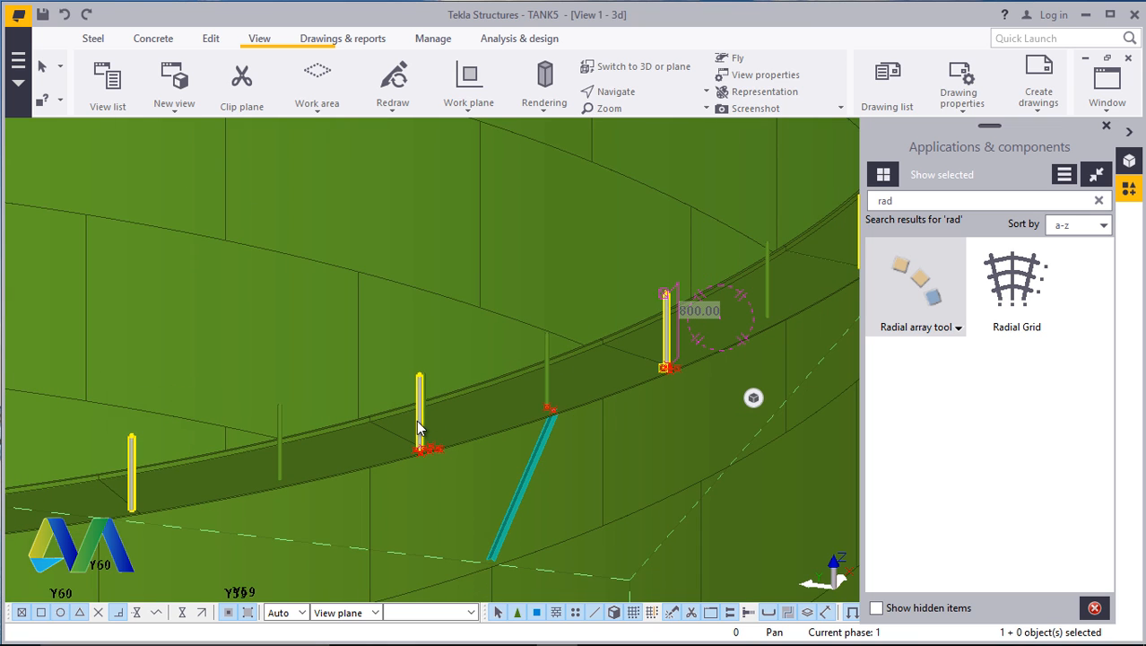
pyautogui.scroll(3, 416, 419)
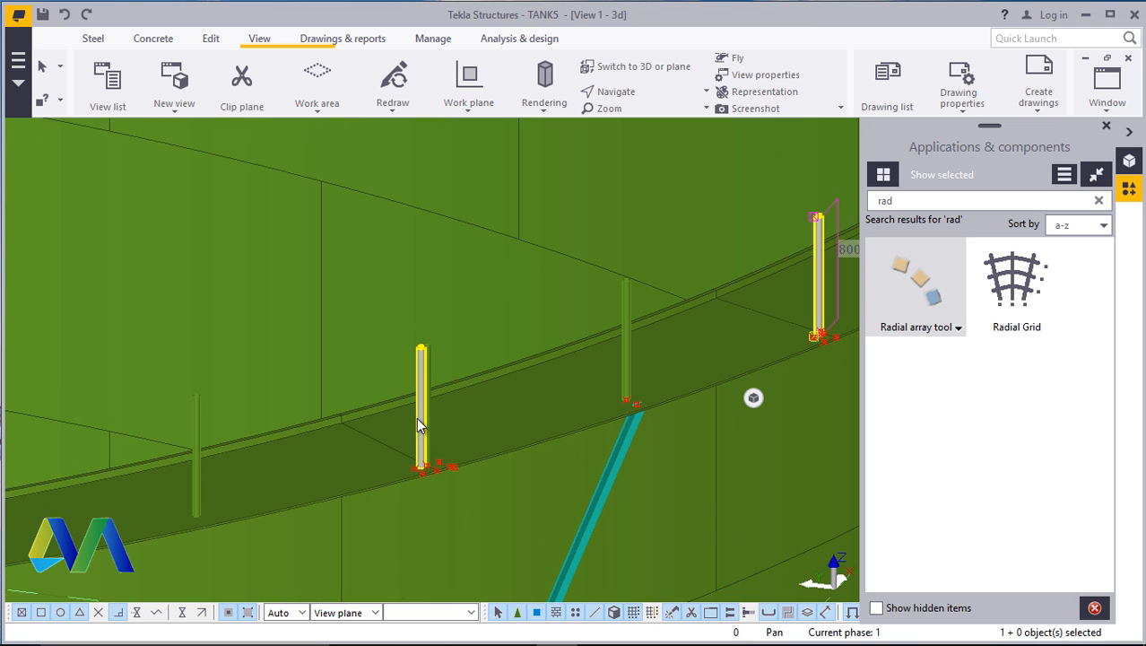
# Explode the radial array component at the plate joint left of the cyan brace and delete the duplicate post there
pyautogui.scroll(2, 417, 422)
pyautogui.rightClick(417, 420)
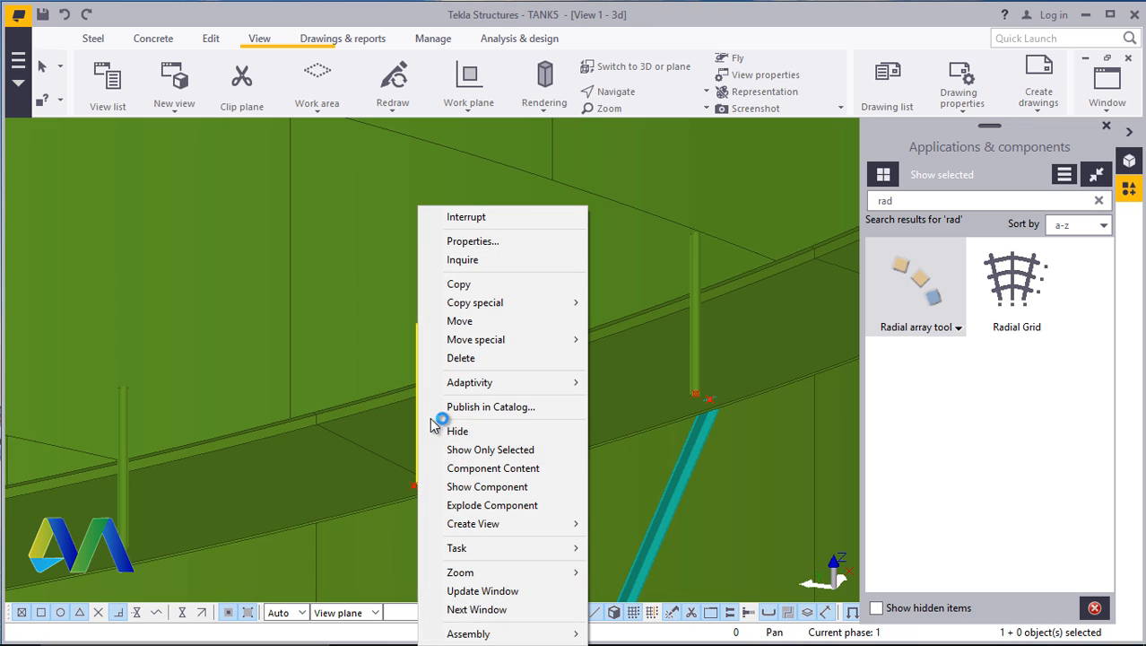
pyautogui.click(485, 507)
pyautogui.click(426, 442)
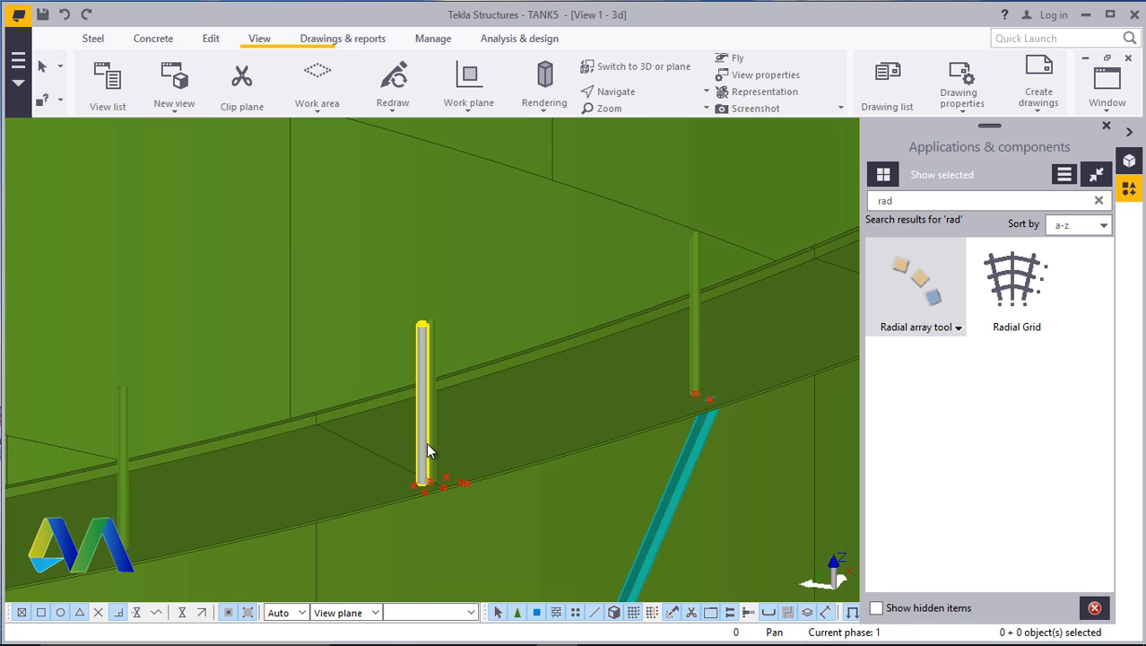
pyautogui.rightClick(422, 446)
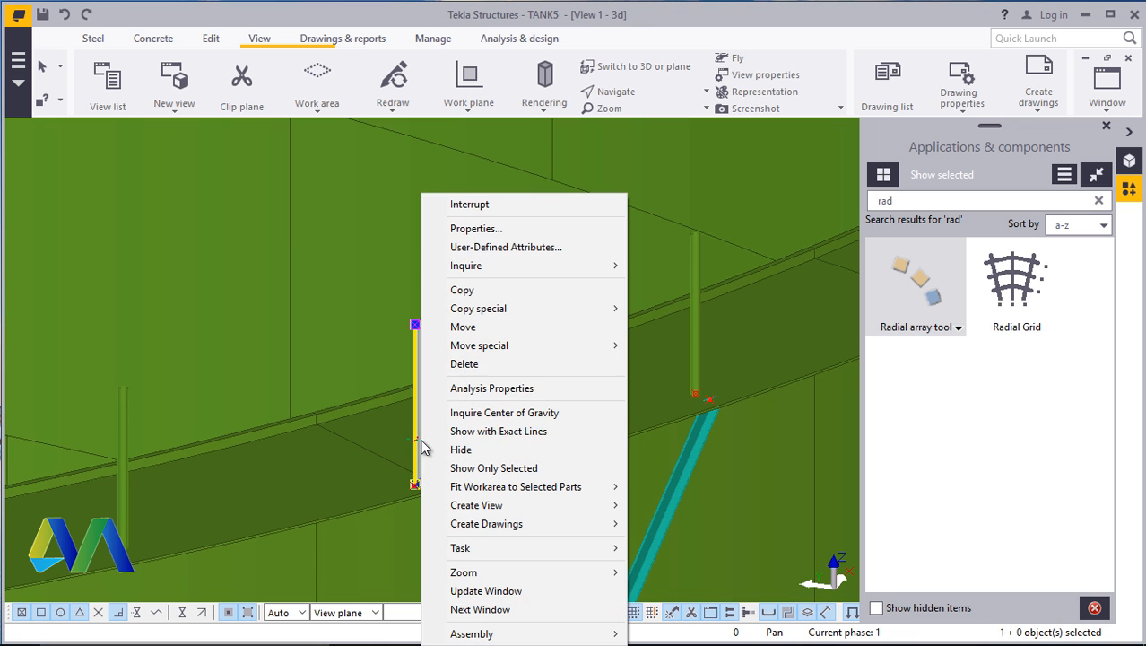
pyautogui.click(477, 362)
# Examine the remaining handrail posts along the ring plate at the joints and mid-spans on both sides of the cyan brace
pyautogui.scroll(1, 446, 364)
pyautogui.scroll(-10, 365, 400)
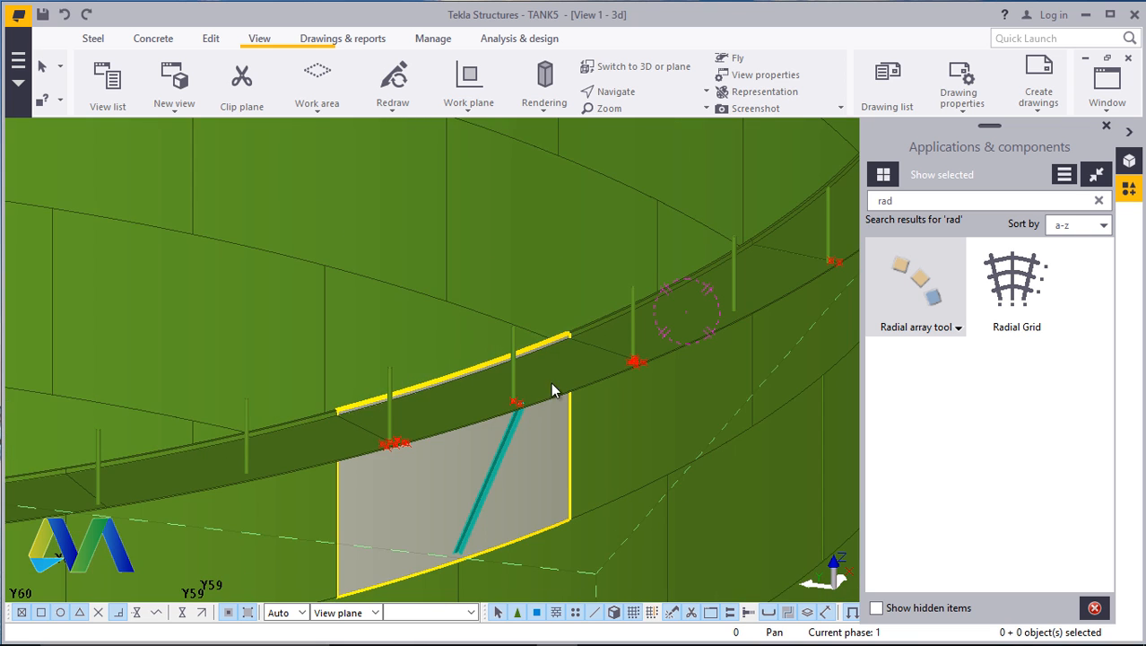
pyautogui.scroll(2, 333, 439)
pyautogui.scroll(-2, 660, 409)
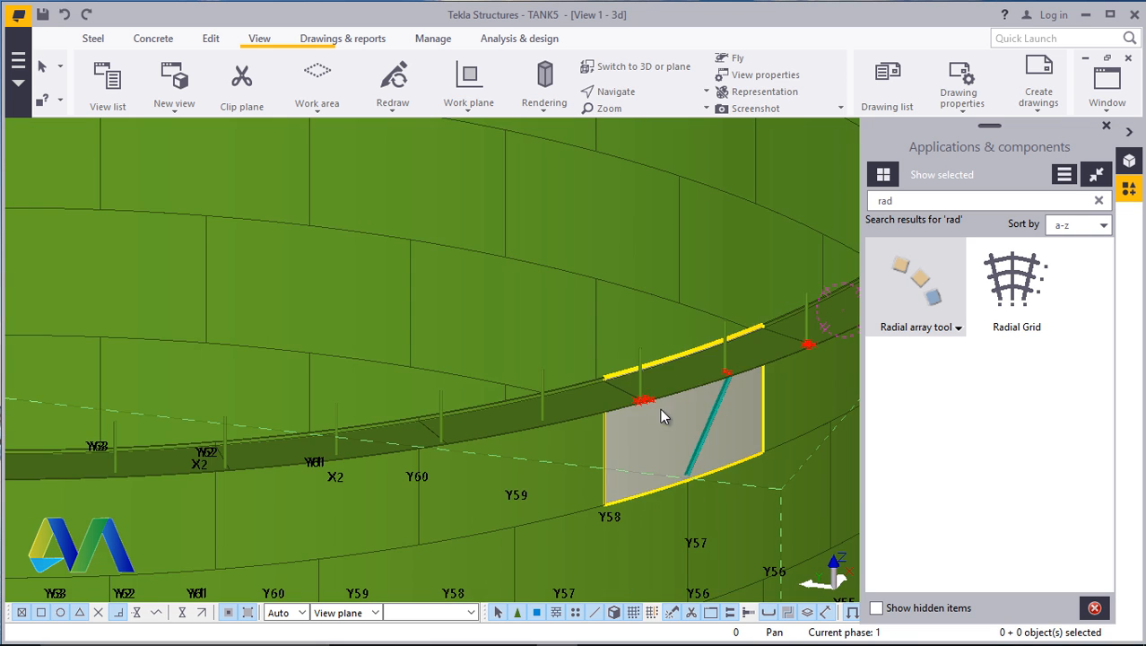
pyautogui.scroll(1, 221, 456)
pyautogui.scroll(-3, 213, 450)
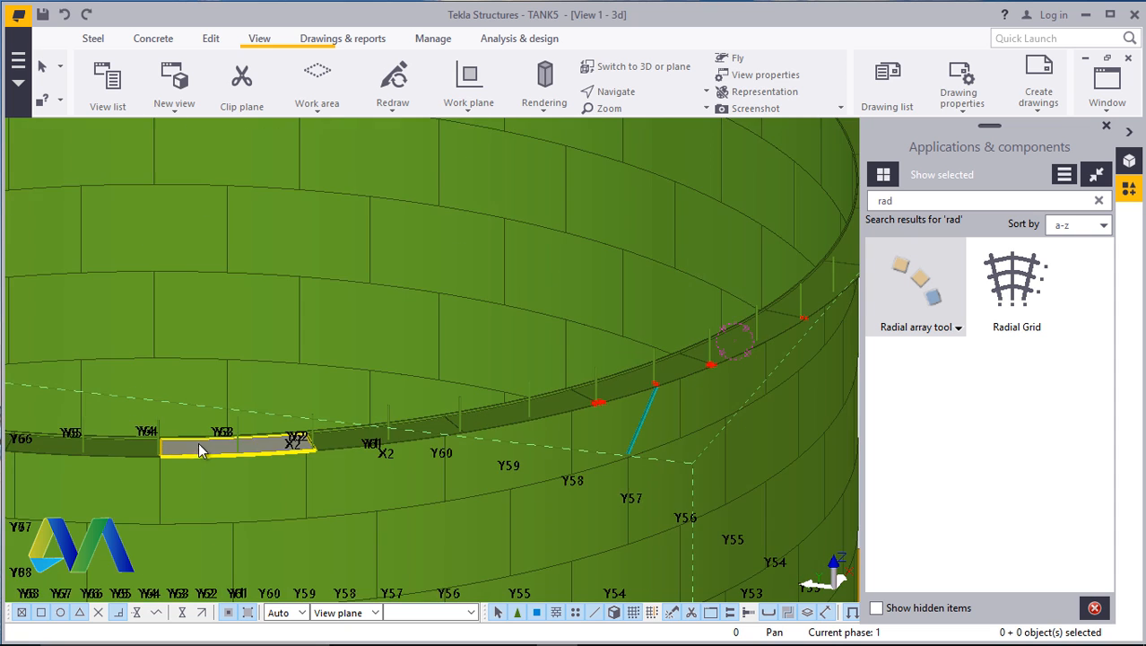
pyautogui.scroll(3, 657, 364)
pyautogui.scroll(2, 660, 363)
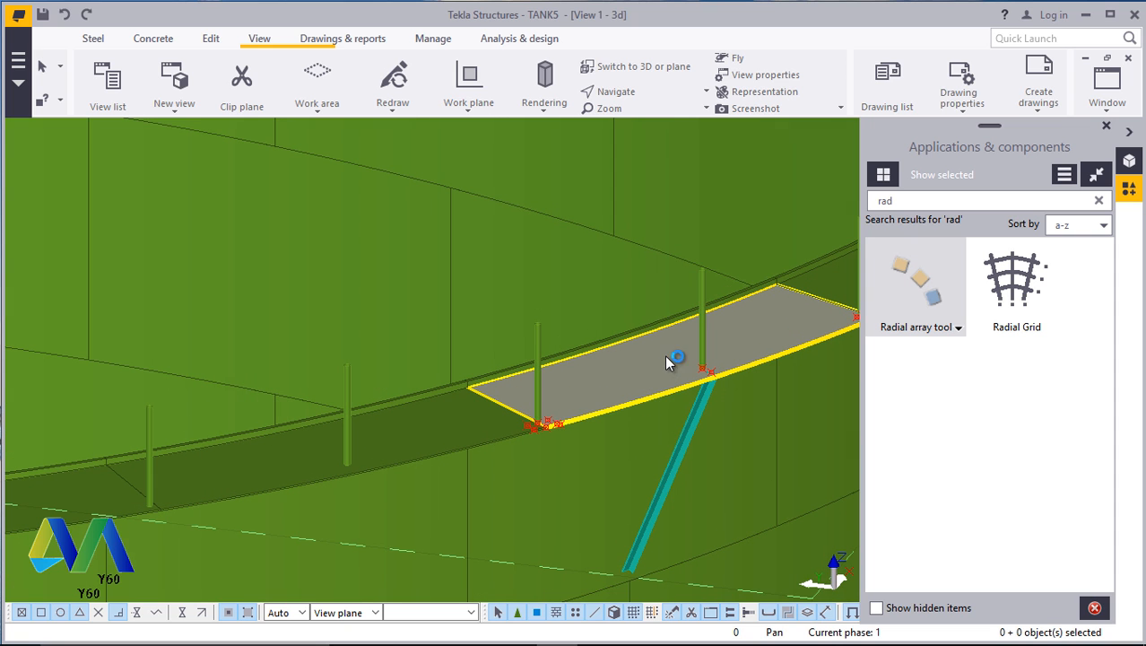
pyautogui.scroll(3, 549, 393)
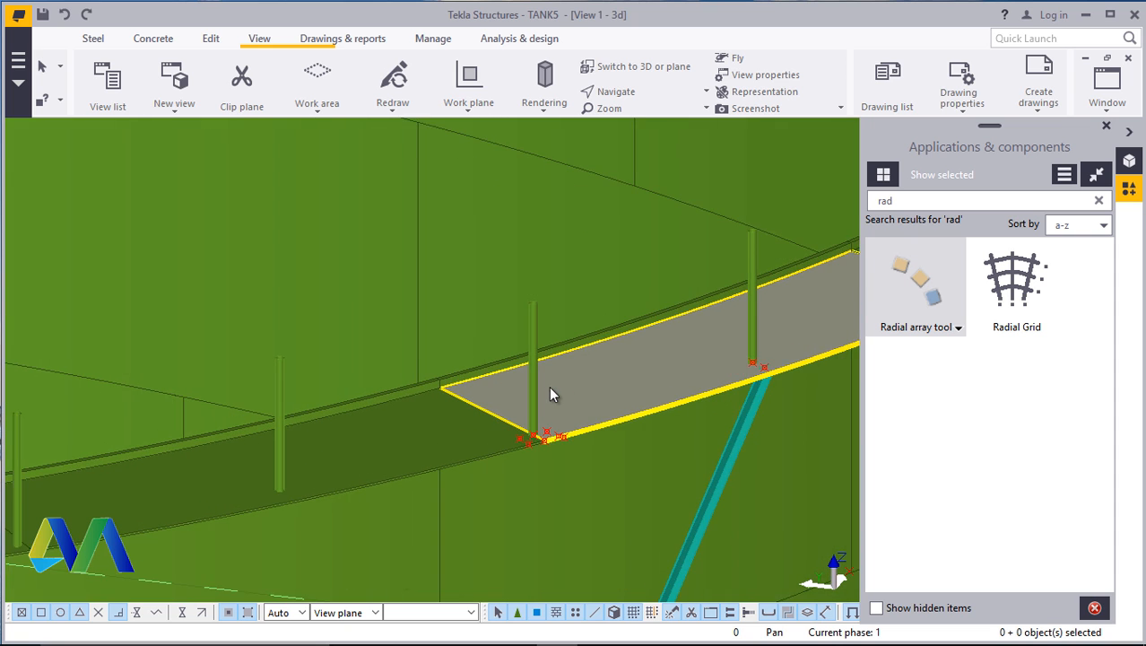
pyautogui.scroll(-3, 532, 440)
pyautogui.scroll(-3, 277, 482)
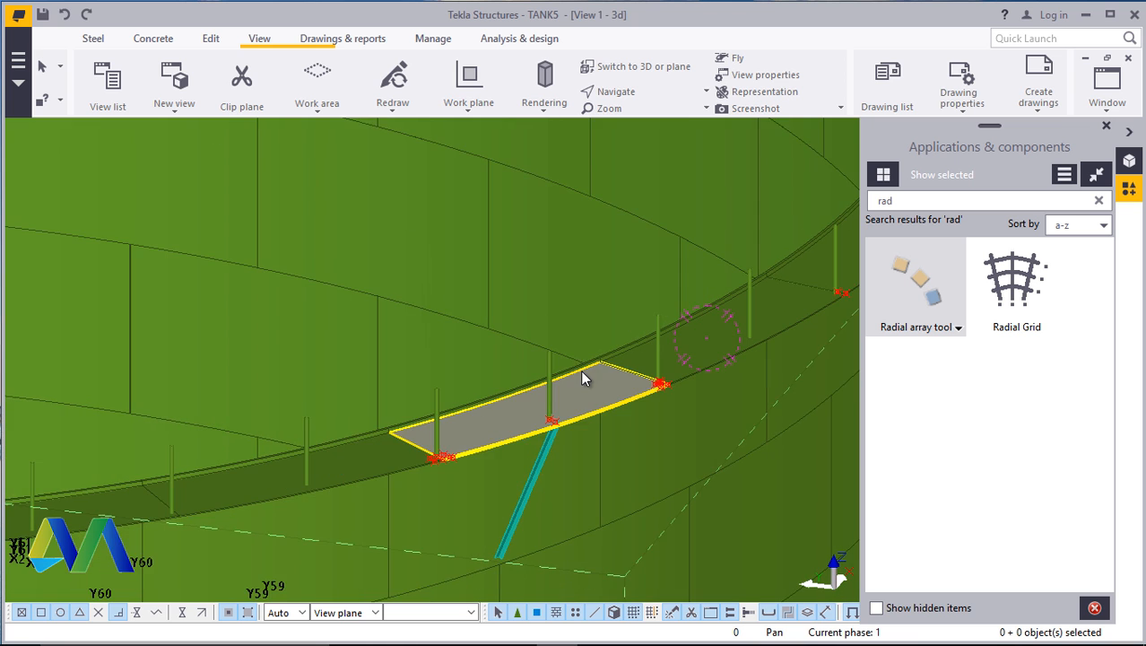
pyautogui.scroll(4, 667, 326)
pyautogui.scroll(-5, 691, 315)
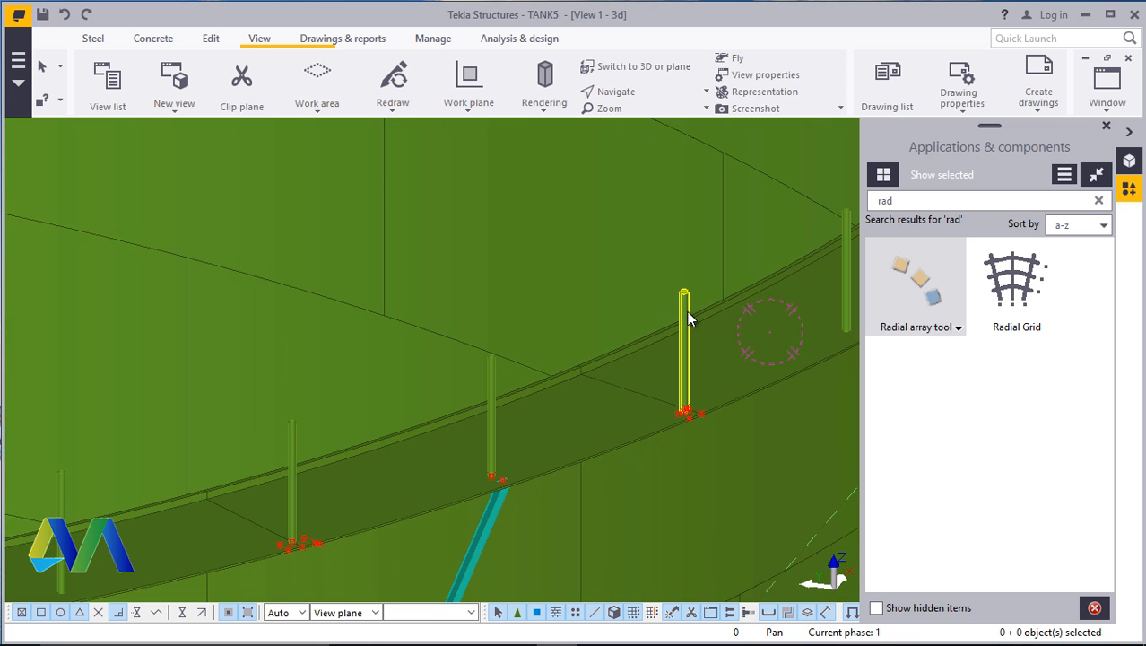
pyautogui.scroll(3, 168, 493)
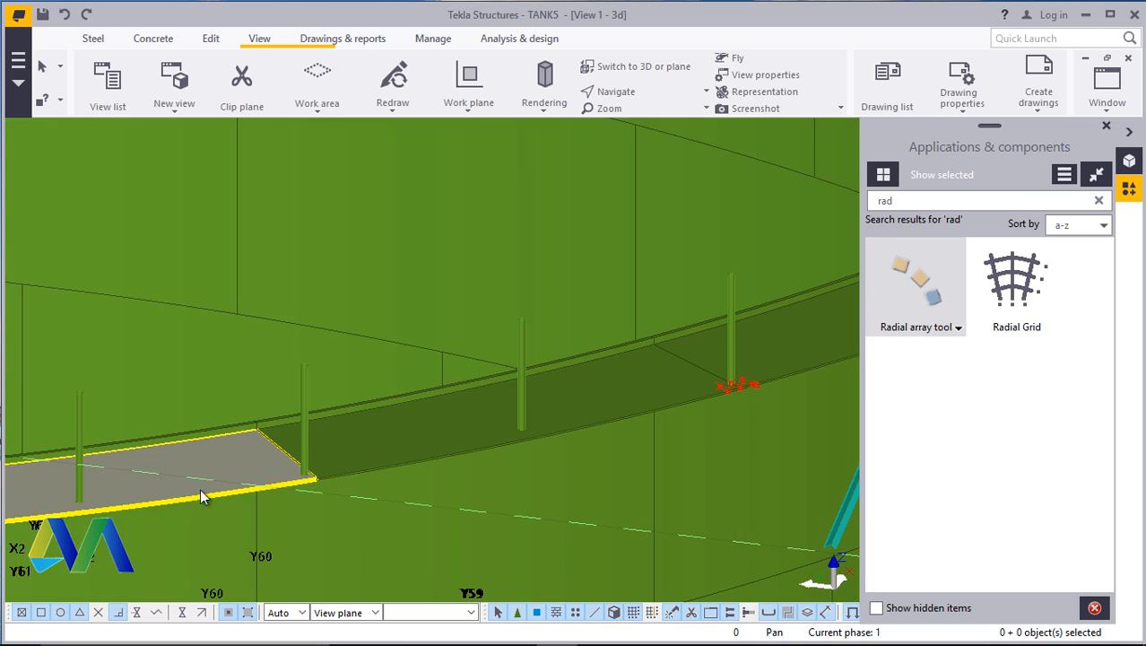
pyautogui.scroll(-2, 546, 457)
pyautogui.scroll(3, 117, 504)
pyautogui.scroll(-3, 612, 453)
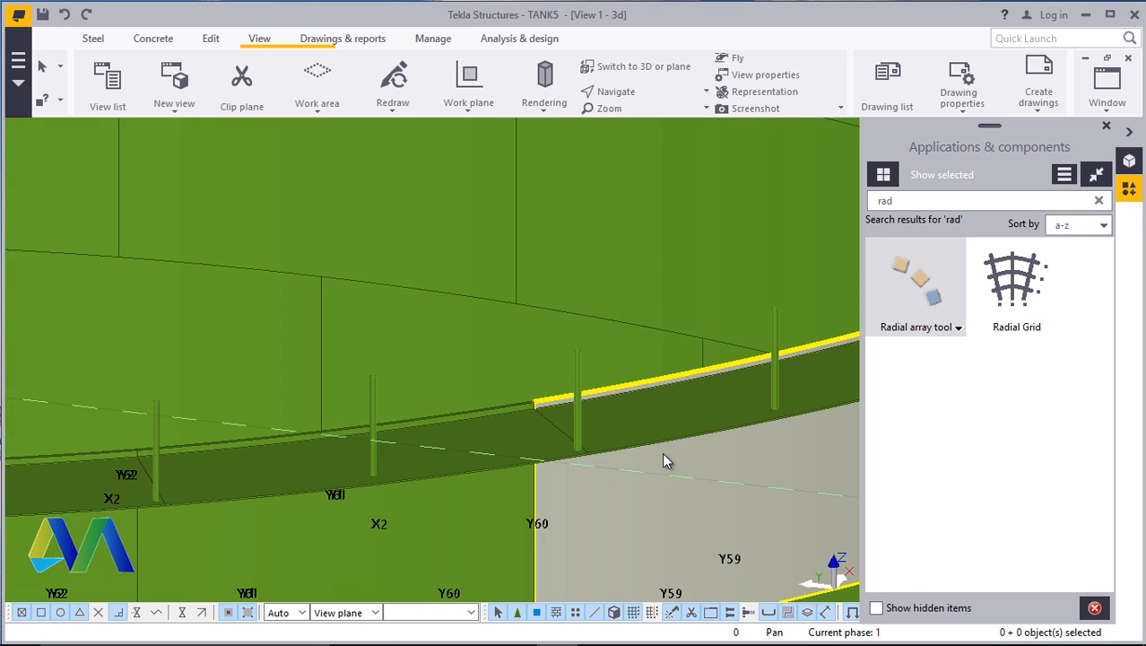
pyautogui.scroll(3, 241, 480)
pyautogui.scroll(-3, 717, 461)
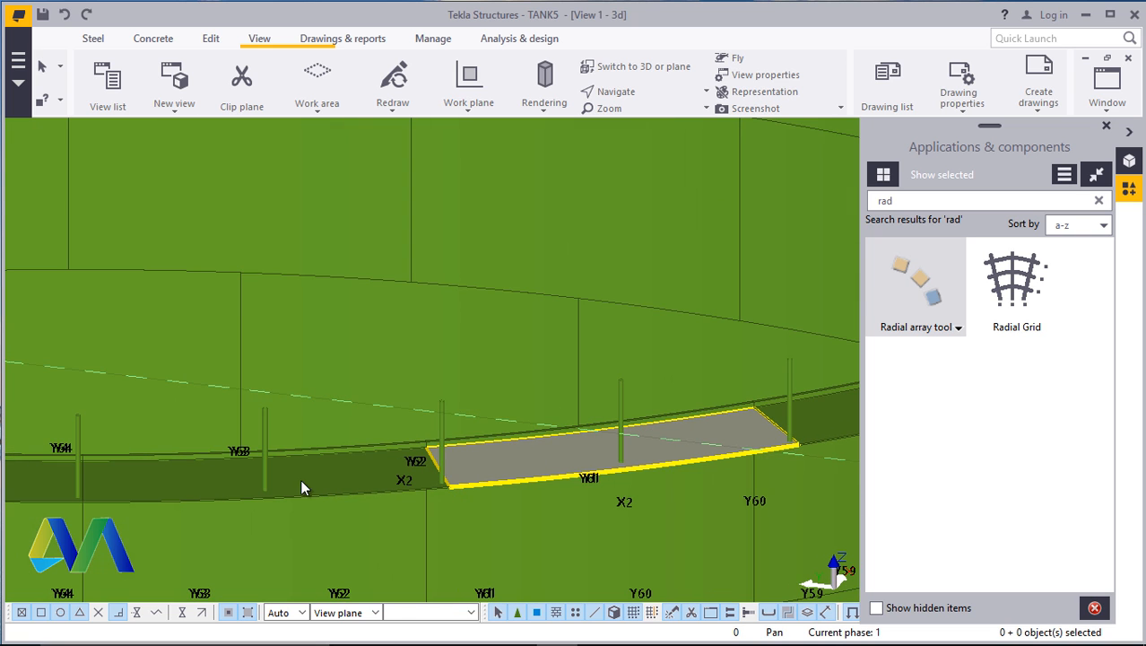
pyautogui.scroll(1, 112, 484)
pyautogui.scroll(-2, 775, 462)
pyautogui.scroll(-3, 233, 462)
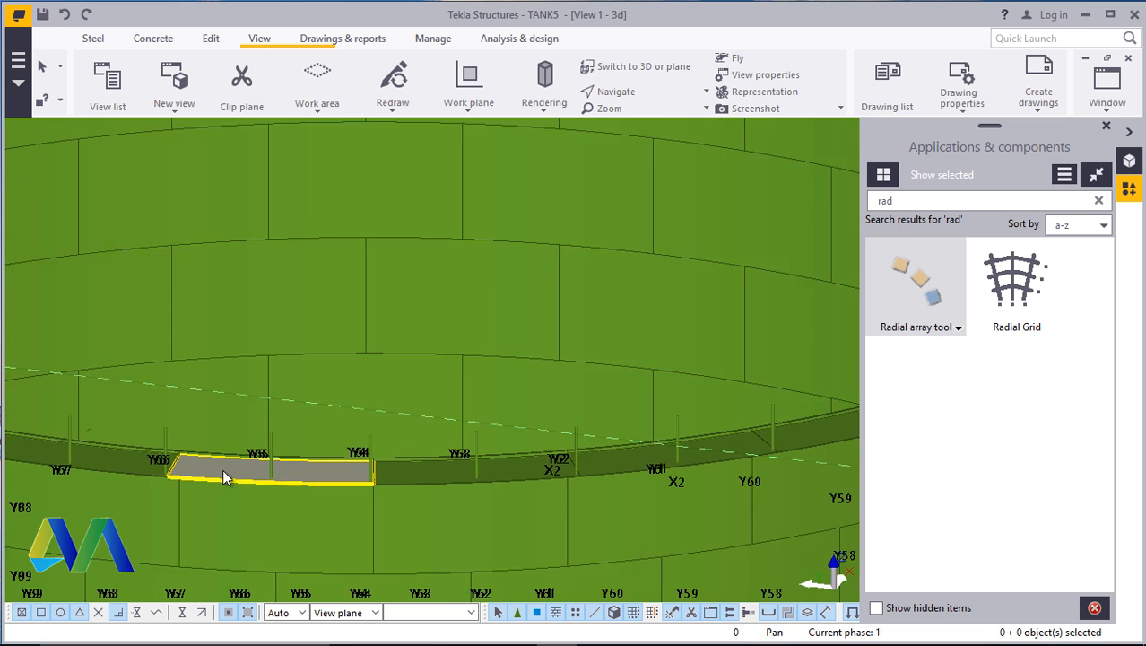
# Set the view's rotation point on the post above the cyan brace and orbit to look down into its open top
pyautogui.scroll(5, 798, 386)
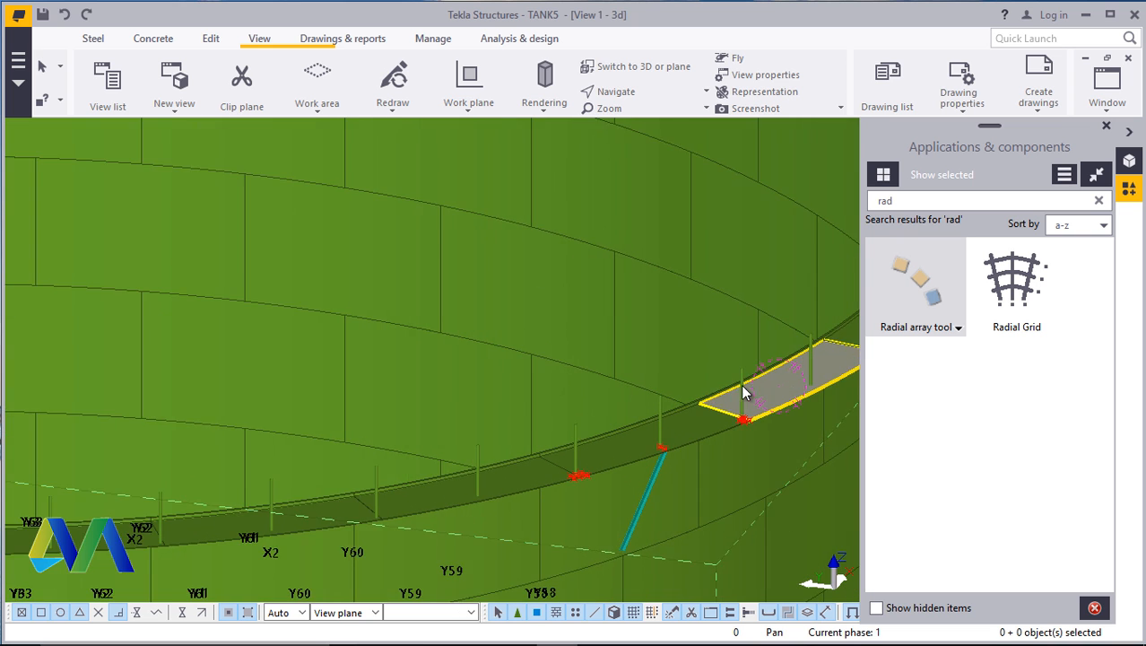
pyautogui.scroll(4, 741, 359)
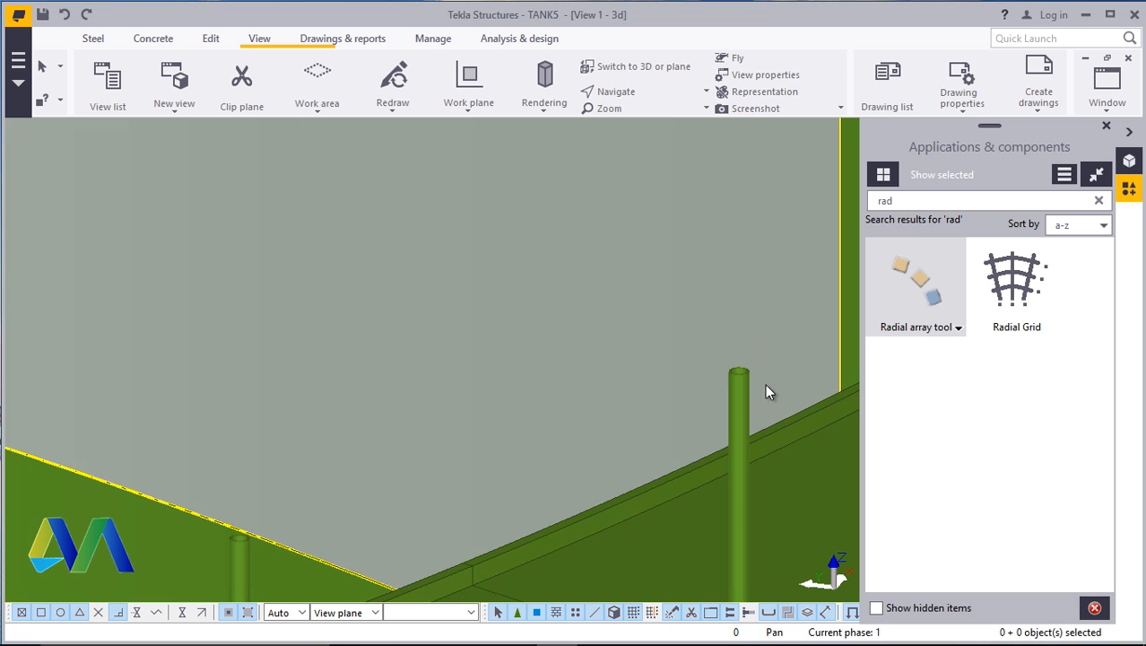
pyautogui.scroll(3, 463, 472)
pyautogui.scroll(-2, 463, 472)
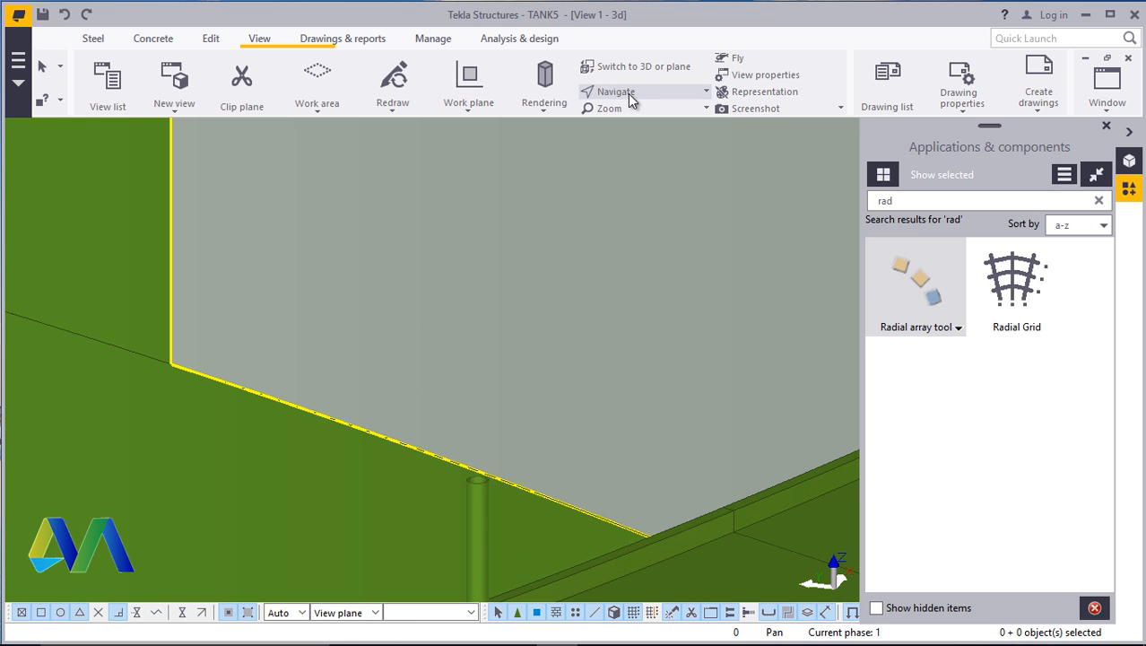
pyautogui.click(619, 92)
pyautogui.click(650, 118)
pyautogui.click(473, 489)
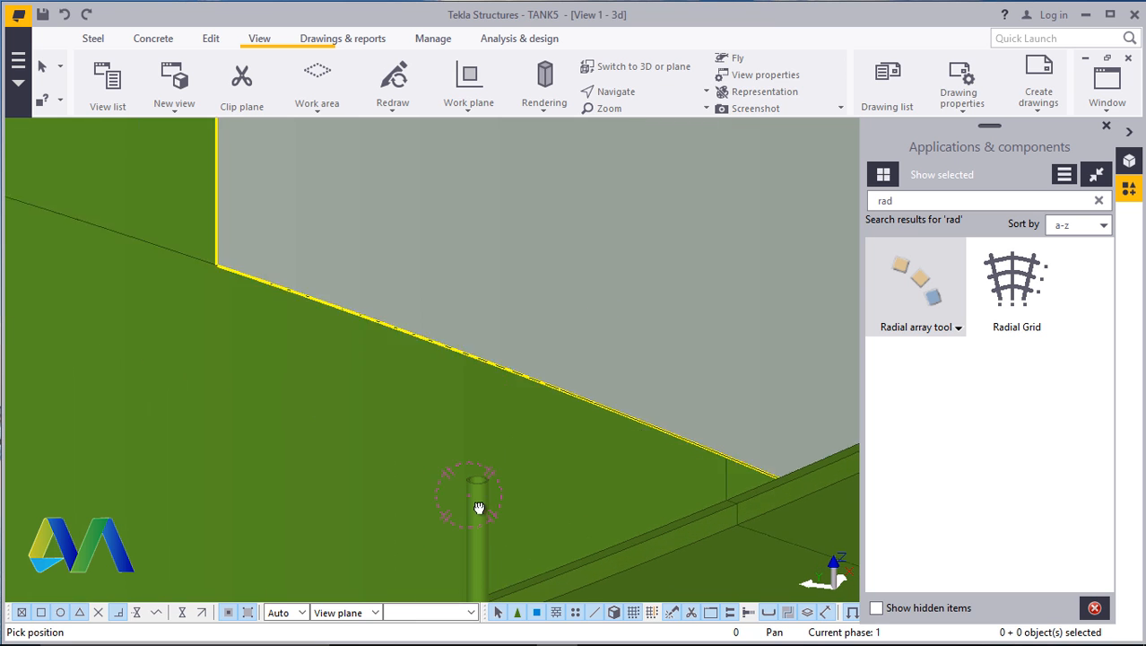
pyautogui.moveTo(487, 536); pyautogui.dragTo(504, 505)
pyautogui.scroll(5, 476, 460)
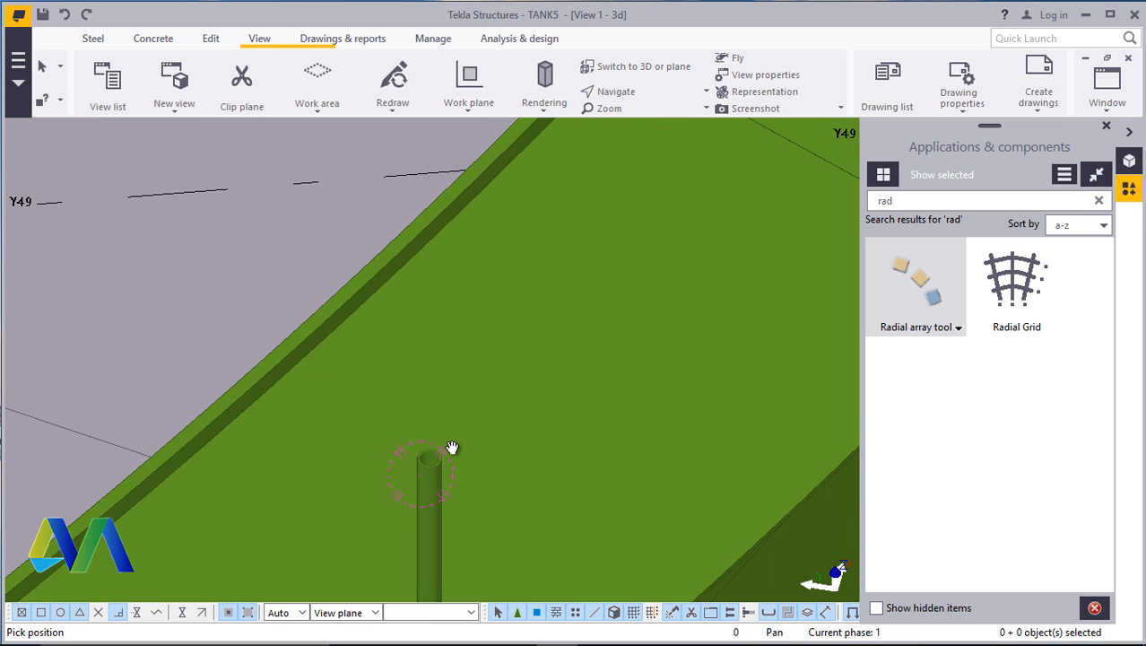
pyautogui.rightClick(441, 446)
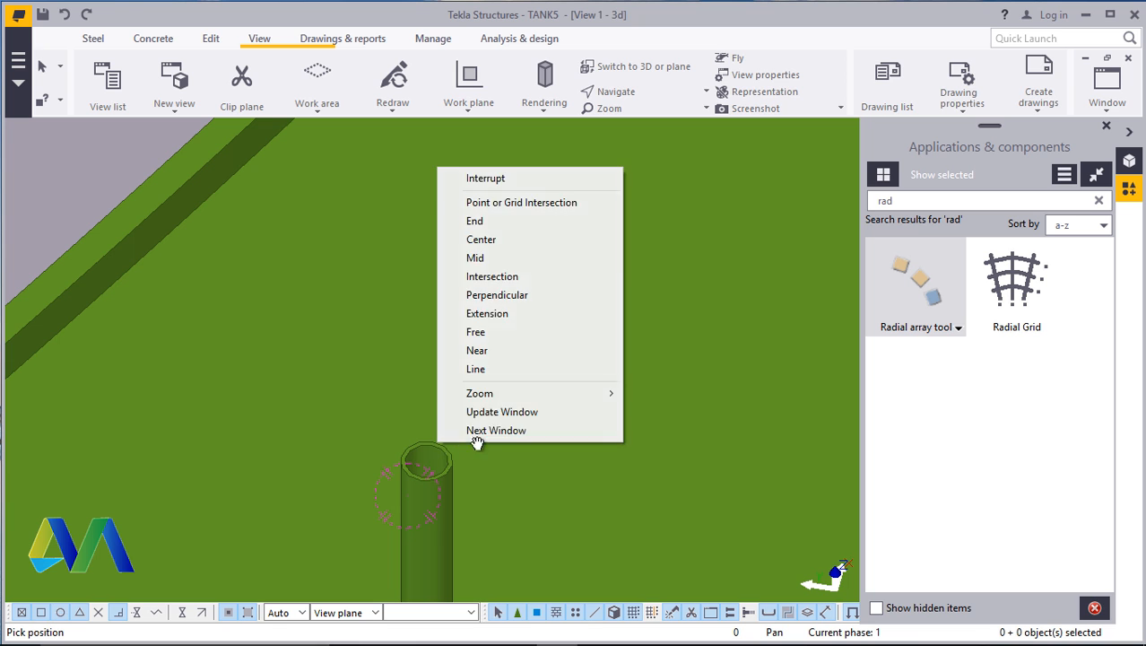
pyautogui.click(475, 178)
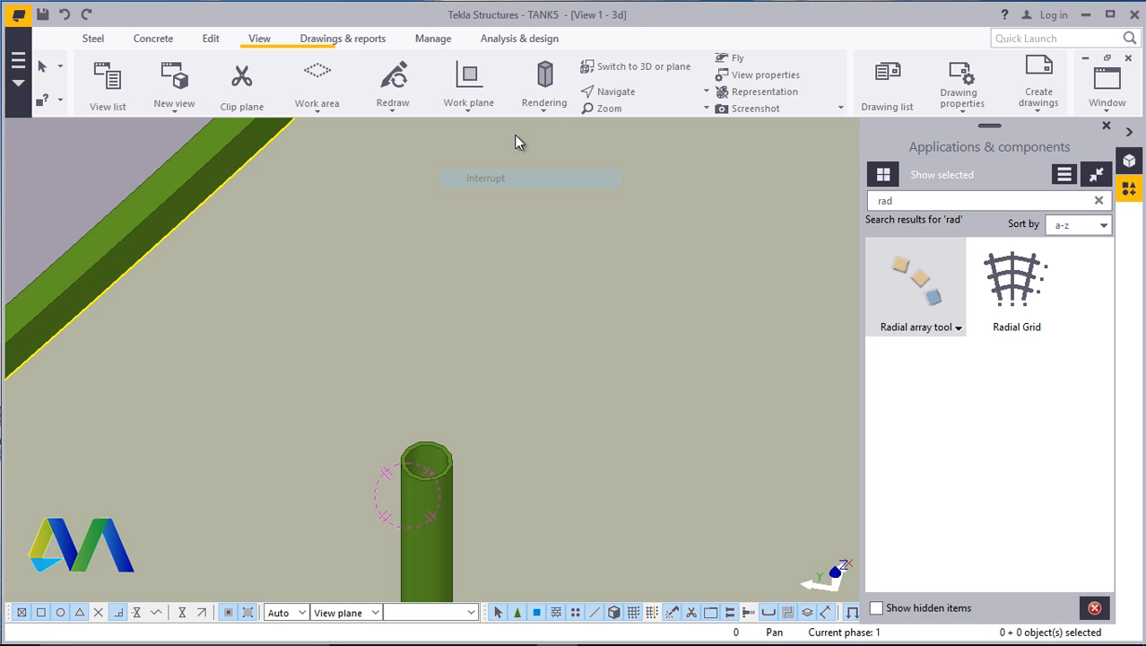
# Add 1 divided-line point at the centre of the brace post's top, using two opposite points on its outer rim
pyautogui.click(211, 38)
pyautogui.click(954, 109)
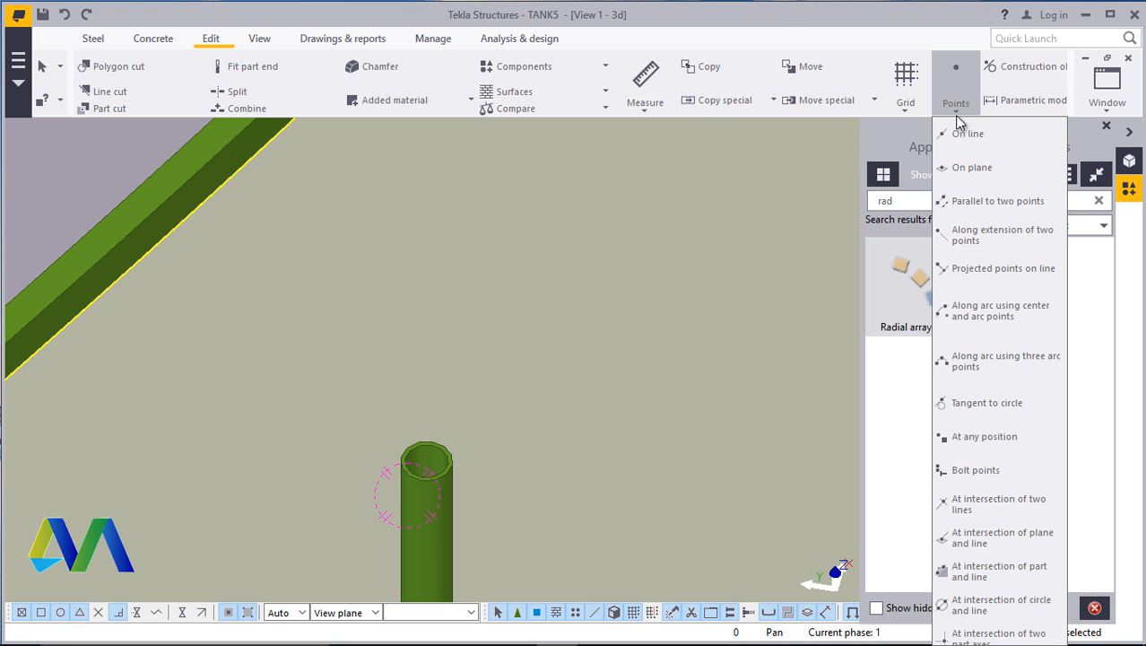
pyautogui.click(965, 136)
pyautogui.scroll(5, 413, 475)
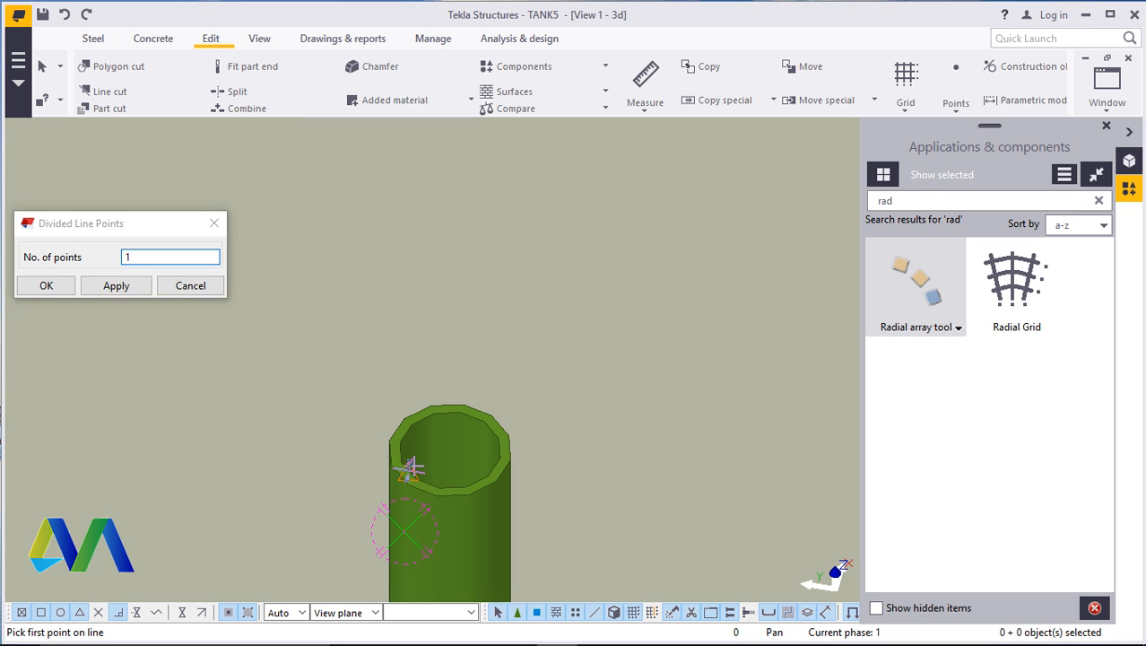
pyautogui.click(400, 524)
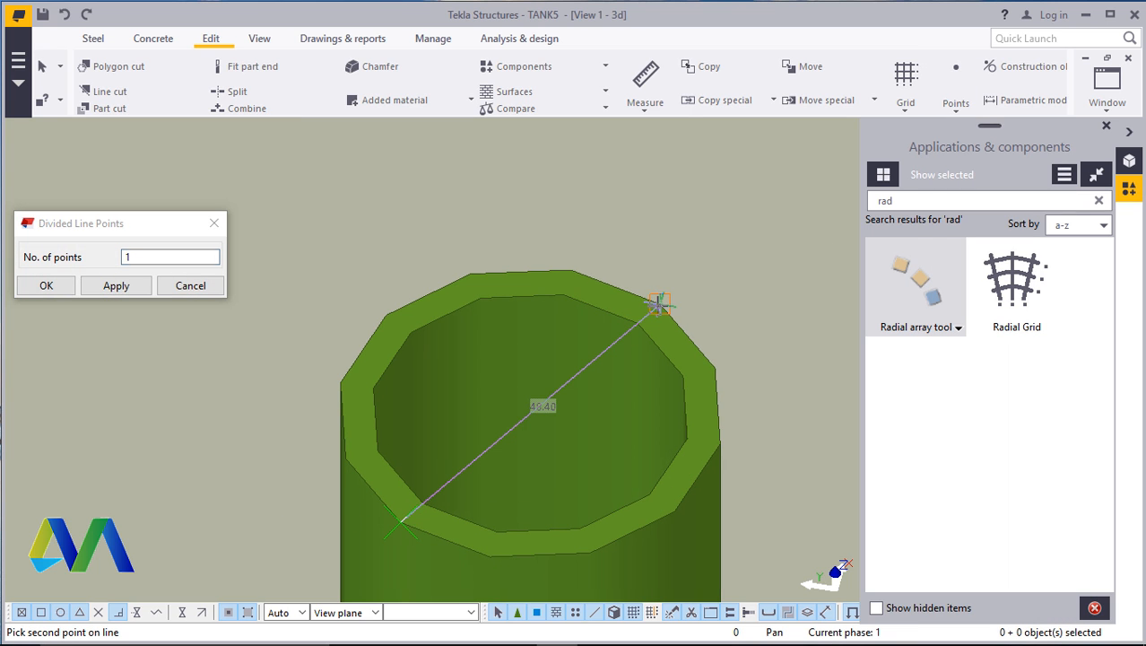
pyautogui.click(660, 304)
pyautogui.rightClick(607, 335)
pyautogui.click(628, 341)
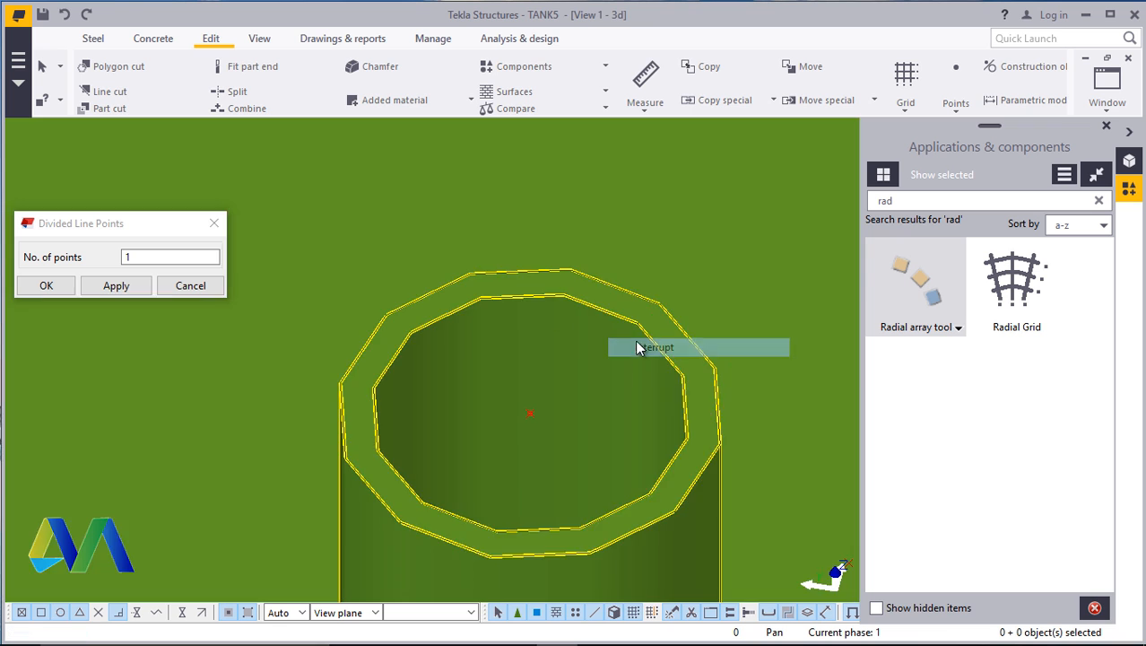
pyautogui.click(217, 223)
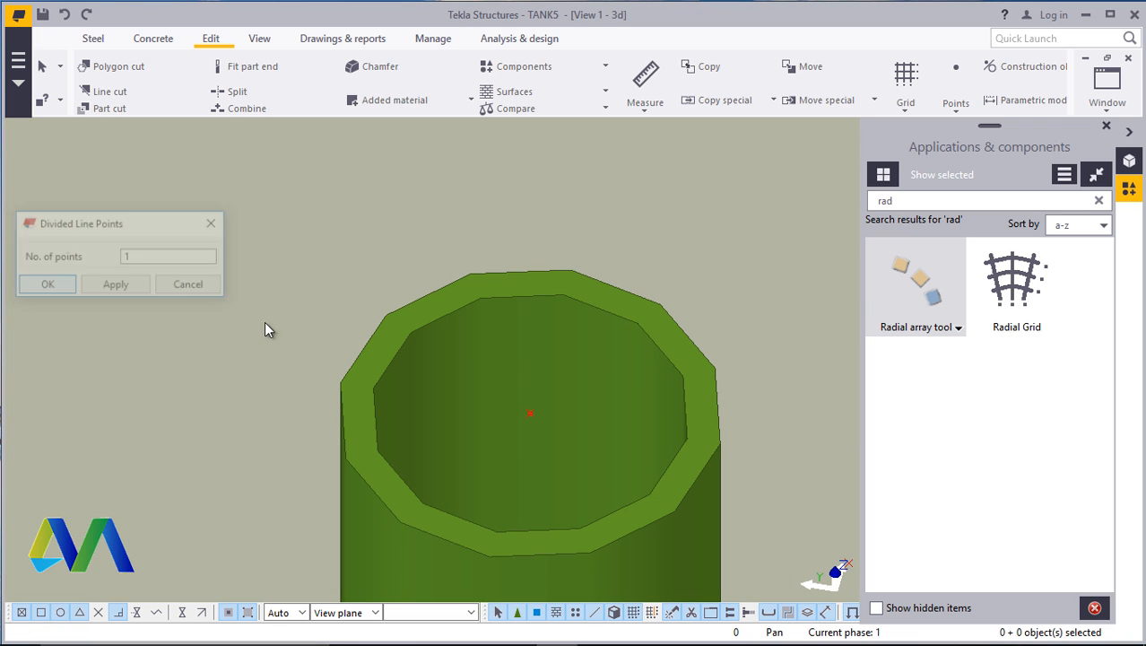
pyautogui.scroll(-5, 423, 479)
pyautogui.scroll(-2, 421, 488)
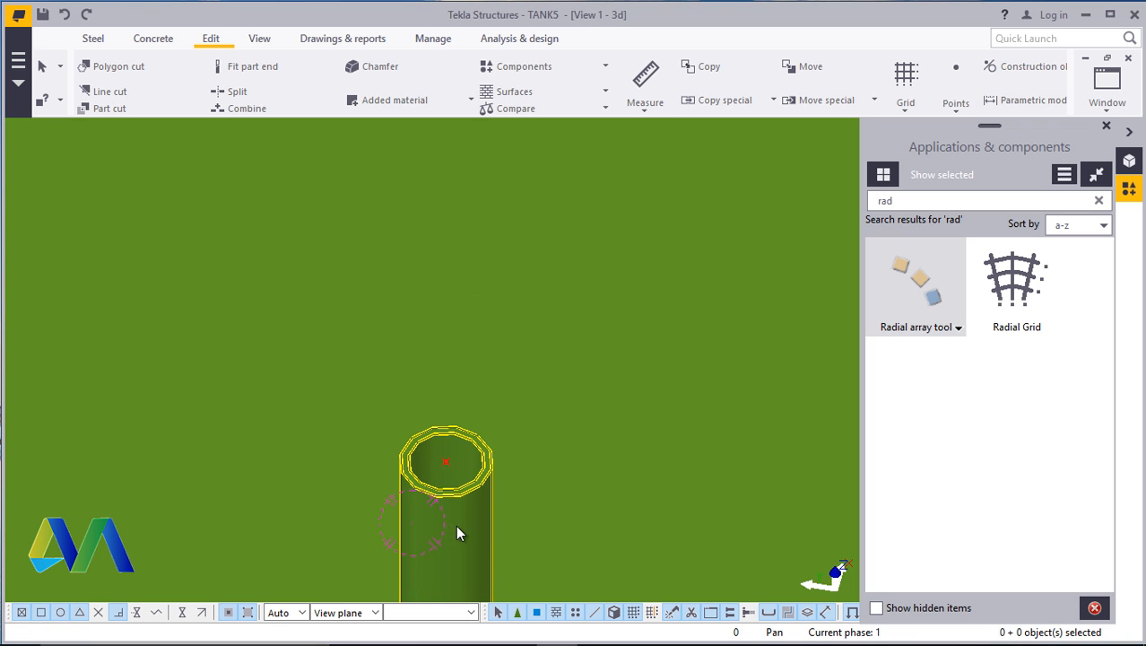
pyautogui.rightClick(458, 532)
pyautogui.click(519, 252)
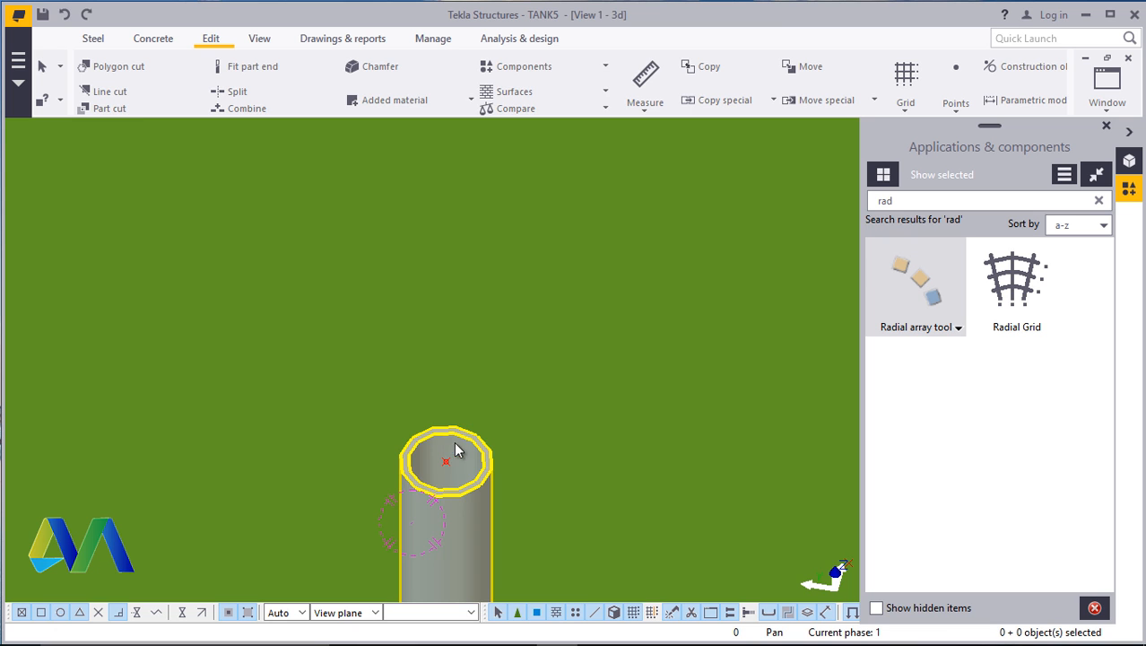
# Add 1 divided-line point at the centre of the neighbouring joint post's top, between opposite points on its rim
pyautogui.scroll(-8, 454, 441)
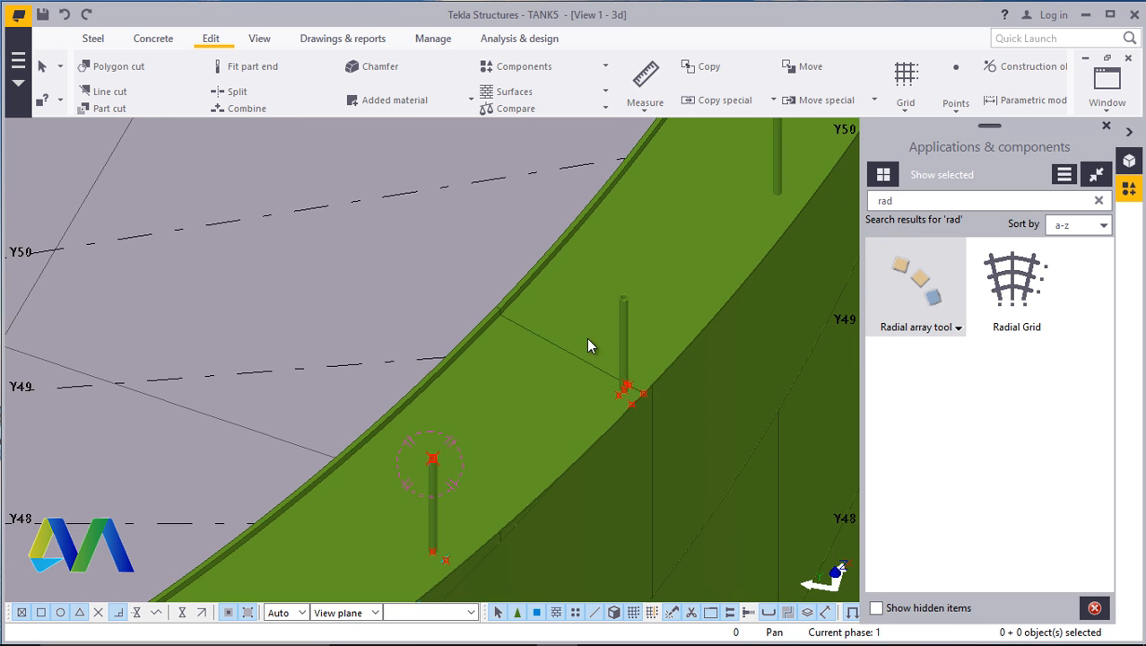
pyautogui.scroll(10, 592, 341)
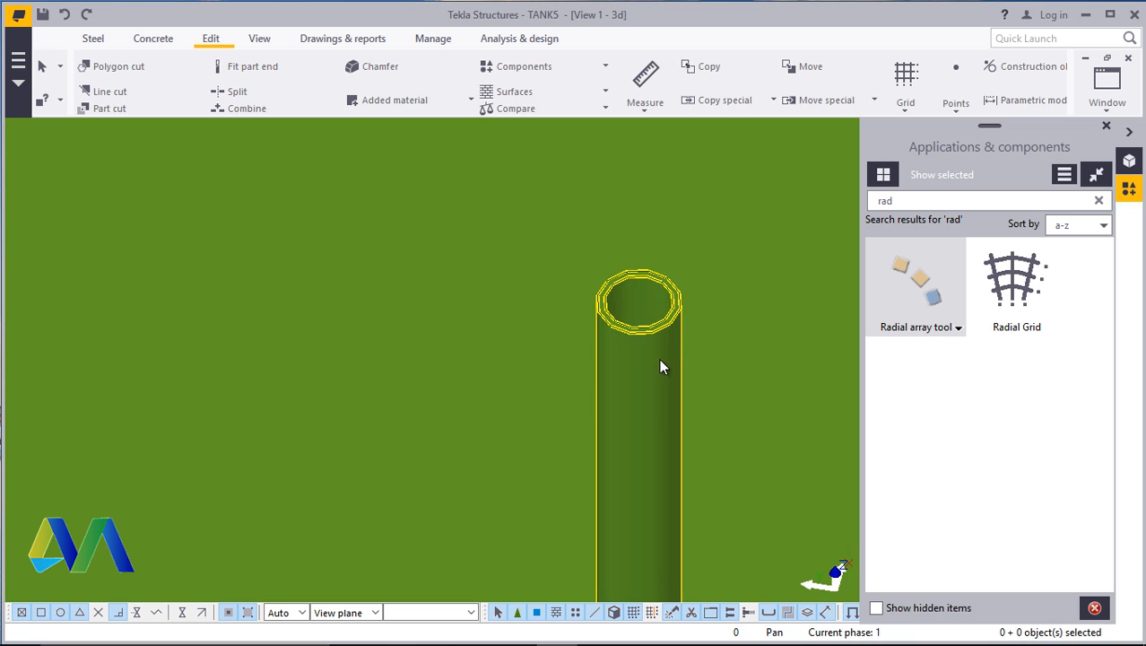
pyautogui.rightClick(659, 360)
pyautogui.click(706, 364)
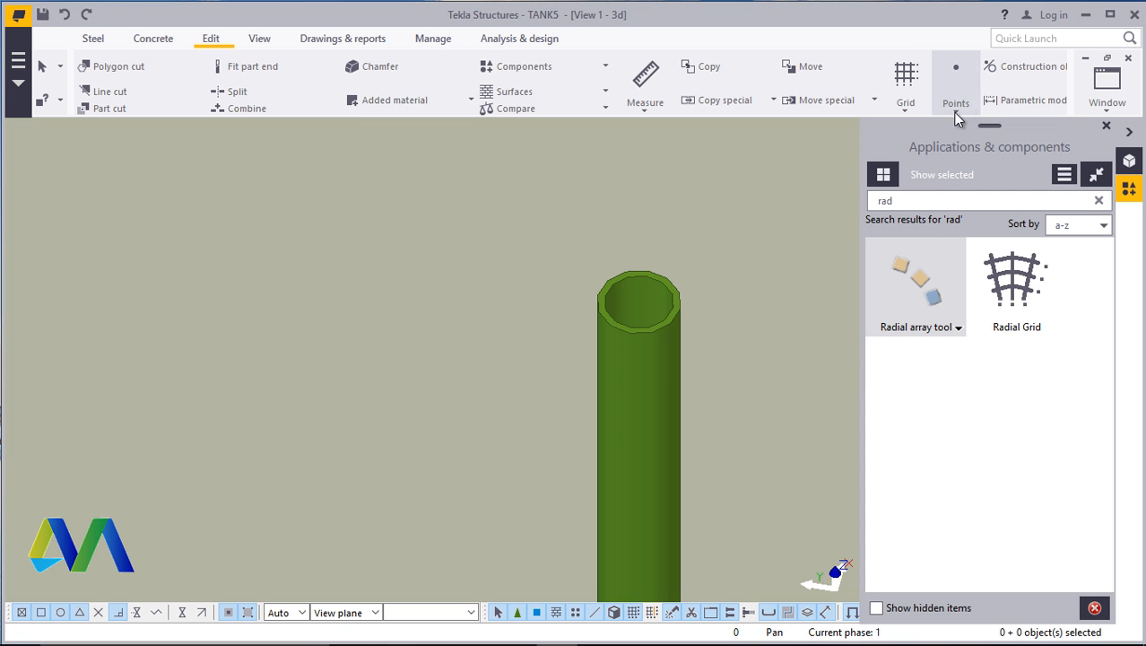
pyautogui.click(958, 111)
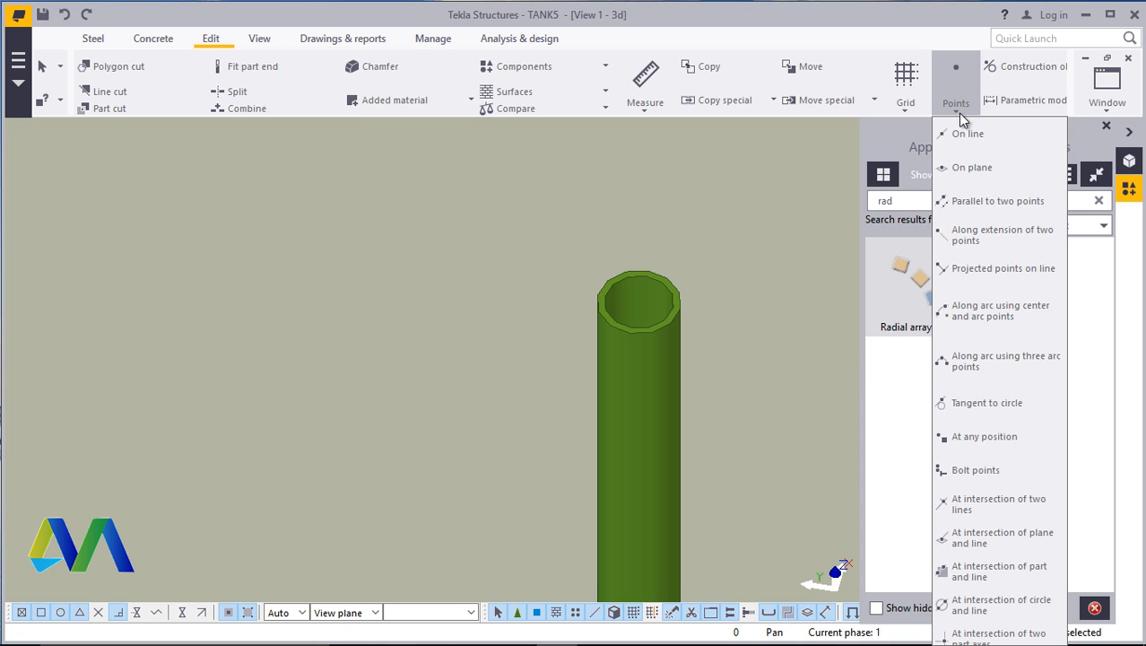
pyautogui.click(968, 133)
pyautogui.scroll(4, 591, 364)
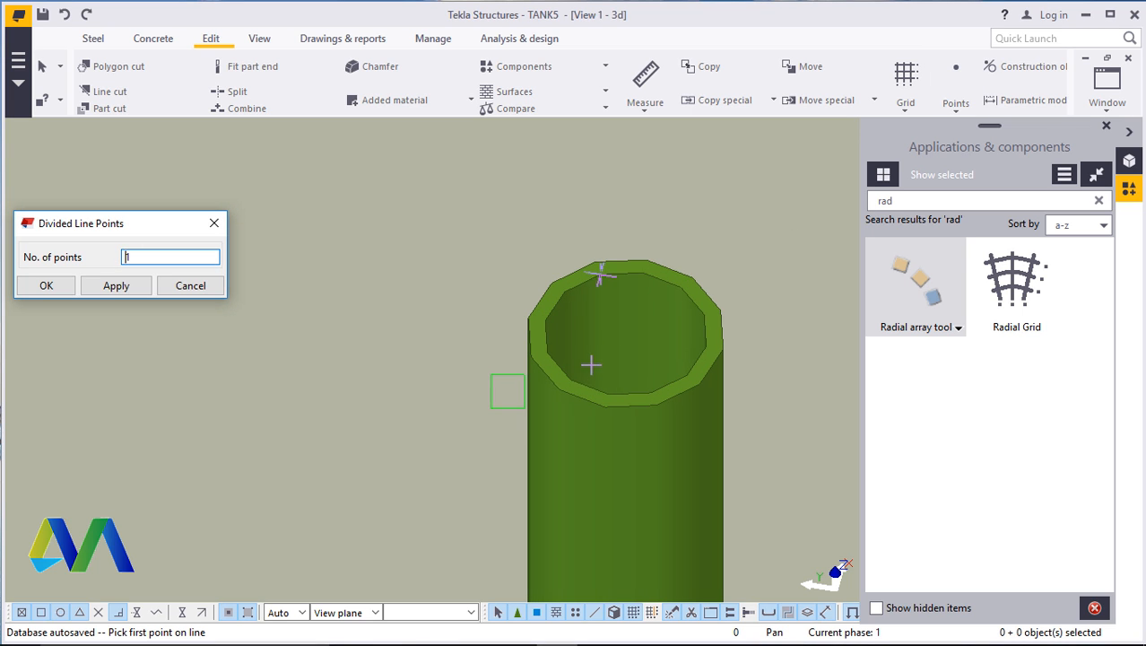
pyautogui.click(581, 401)
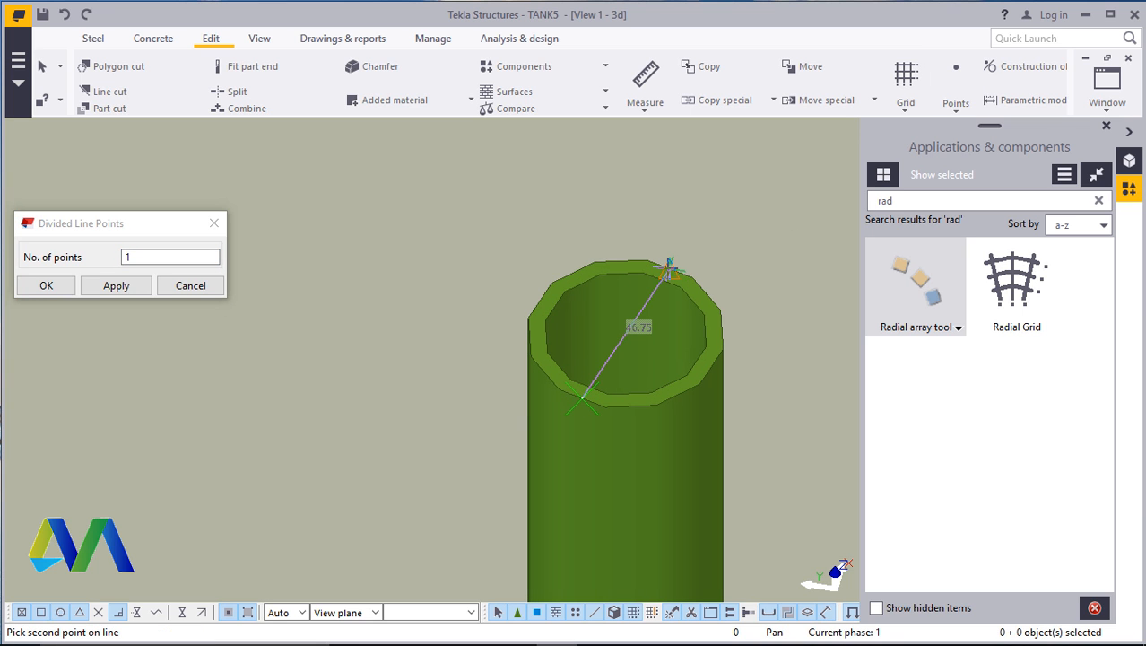
pyautogui.click(668, 267)
pyautogui.rightClick(668, 267)
pyautogui.click(706, 279)
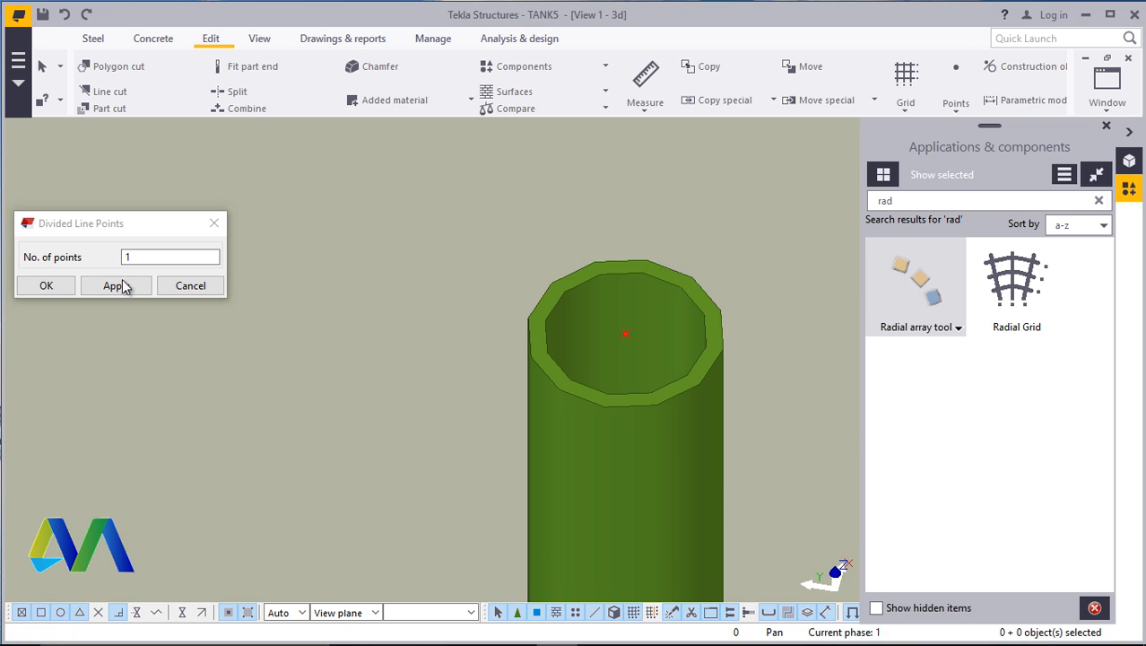
# Add 1 divided-line point at the centre of the next mid-span post's top, between opposite points on its outer rim
pyautogui.click(56, 291)
pyautogui.scroll(-1, 514, 343)
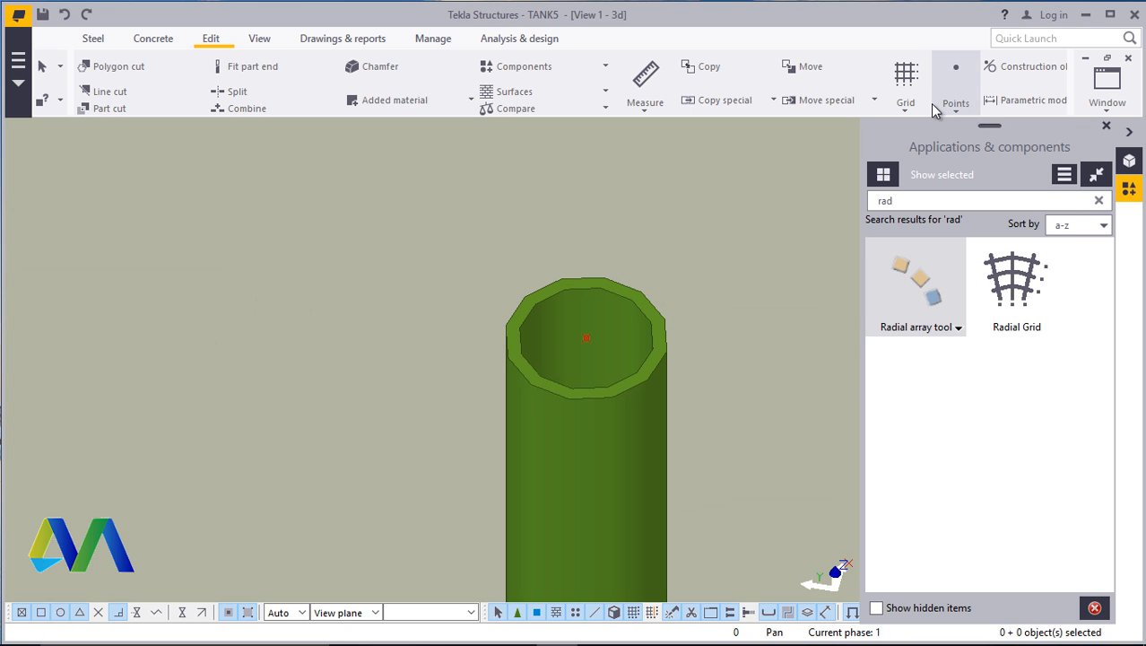
pyautogui.click(956, 111)
pyautogui.click(967, 135)
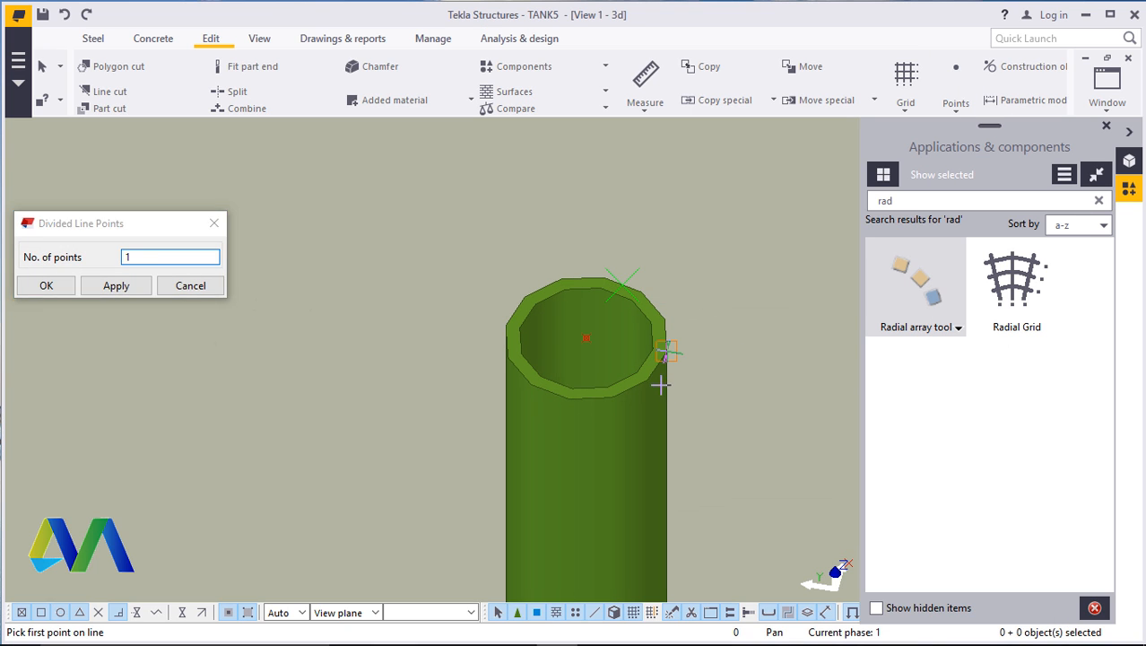
pyautogui.scroll(-5, 422, 372)
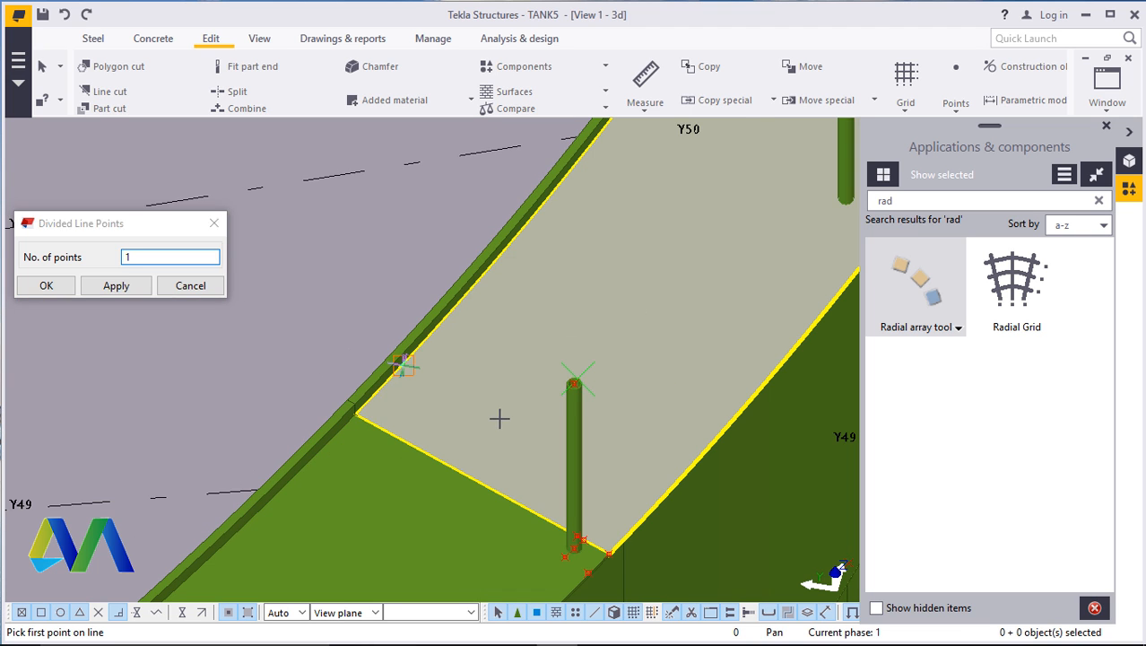
pyautogui.scroll(-3, 517, 423)
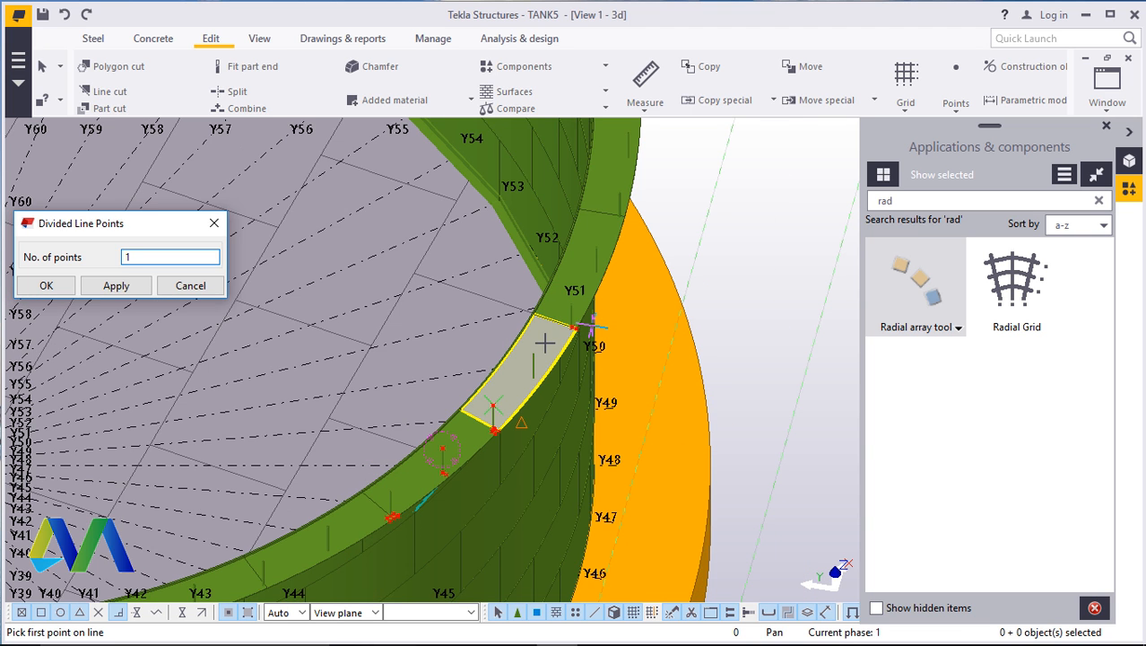
pyautogui.scroll(4, 528, 360)
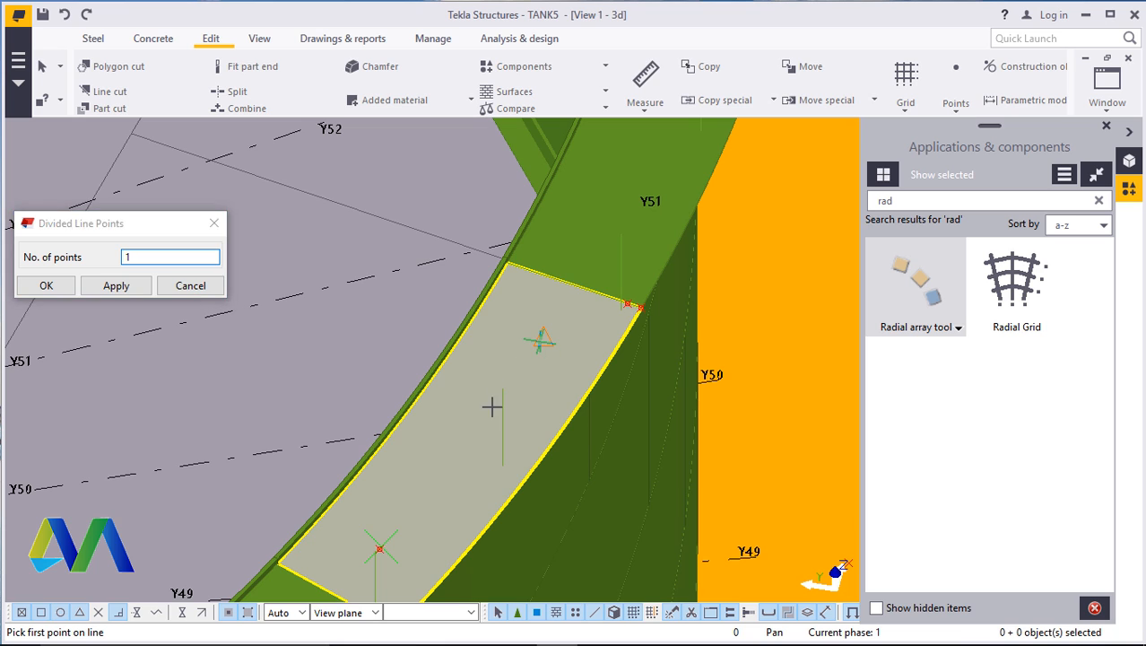
pyautogui.scroll(5, 512, 392)
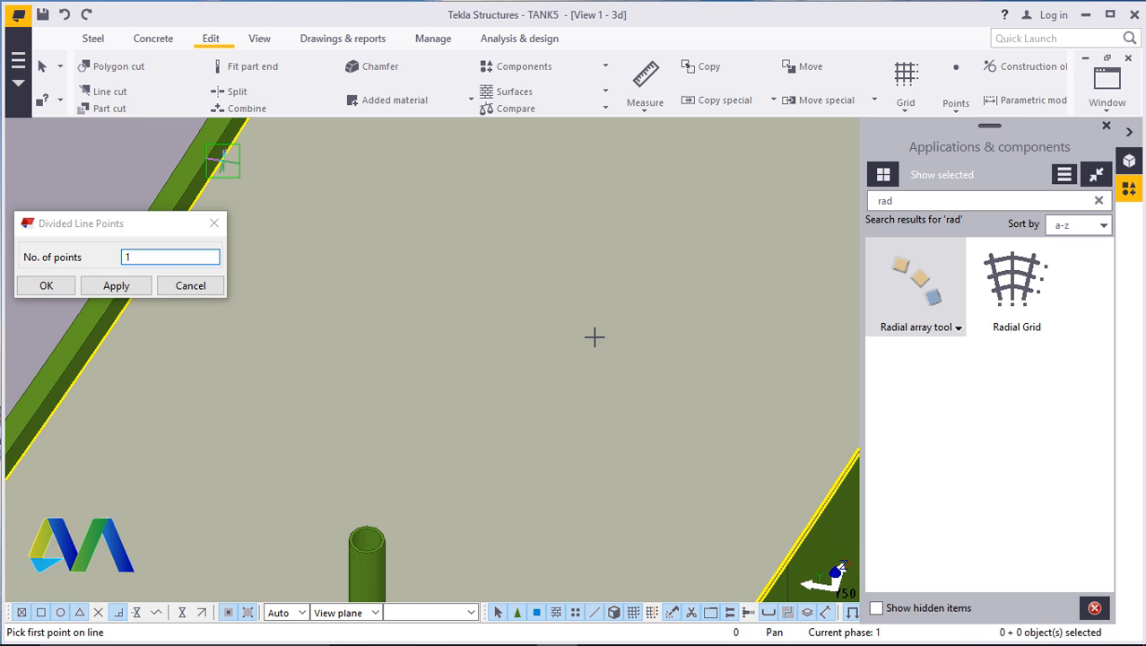
pyautogui.click(46, 287)
pyautogui.scroll(-5, 558, 380)
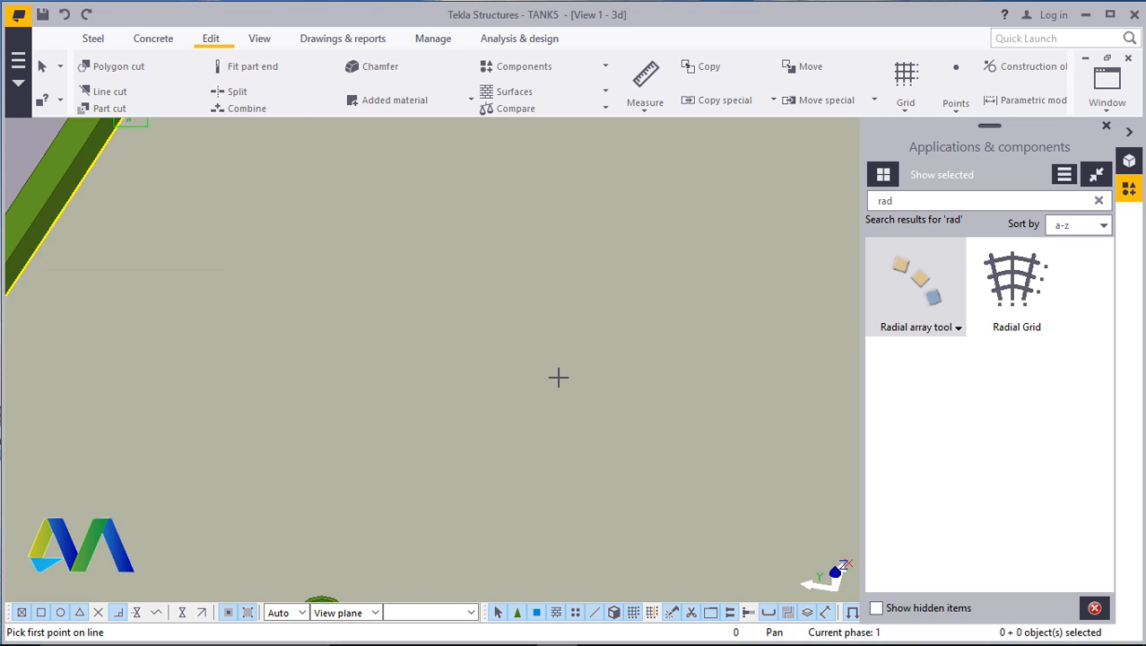
pyautogui.scroll(-4, 577, 373)
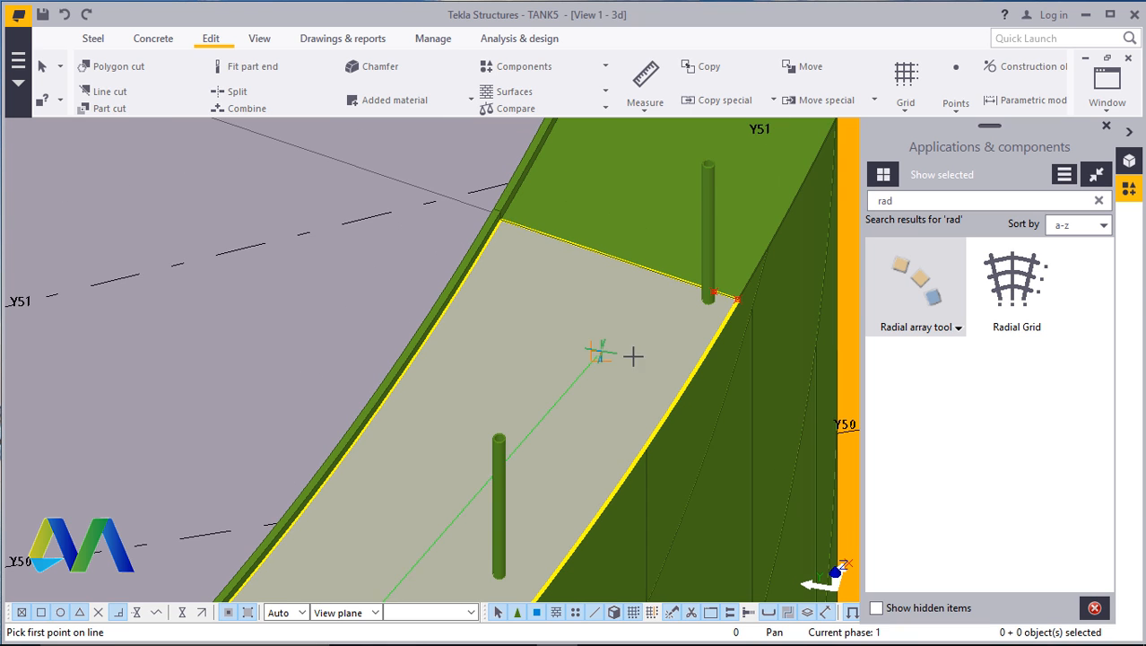
pyautogui.scroll(8, 553, 414)
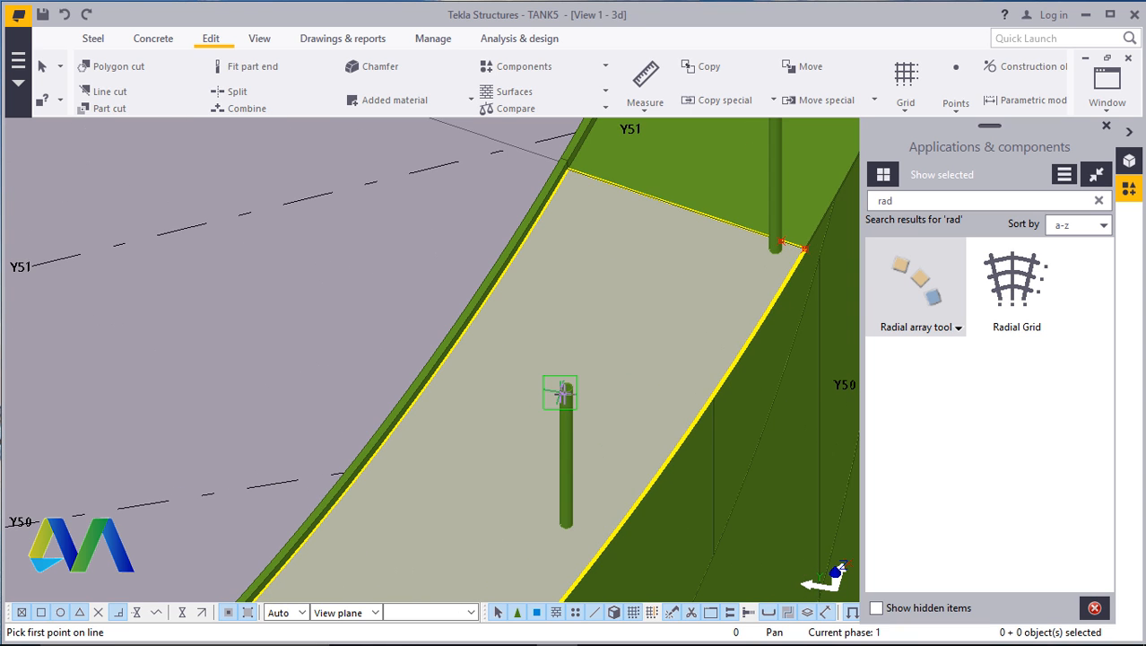
pyautogui.scroll(5, 571, 377)
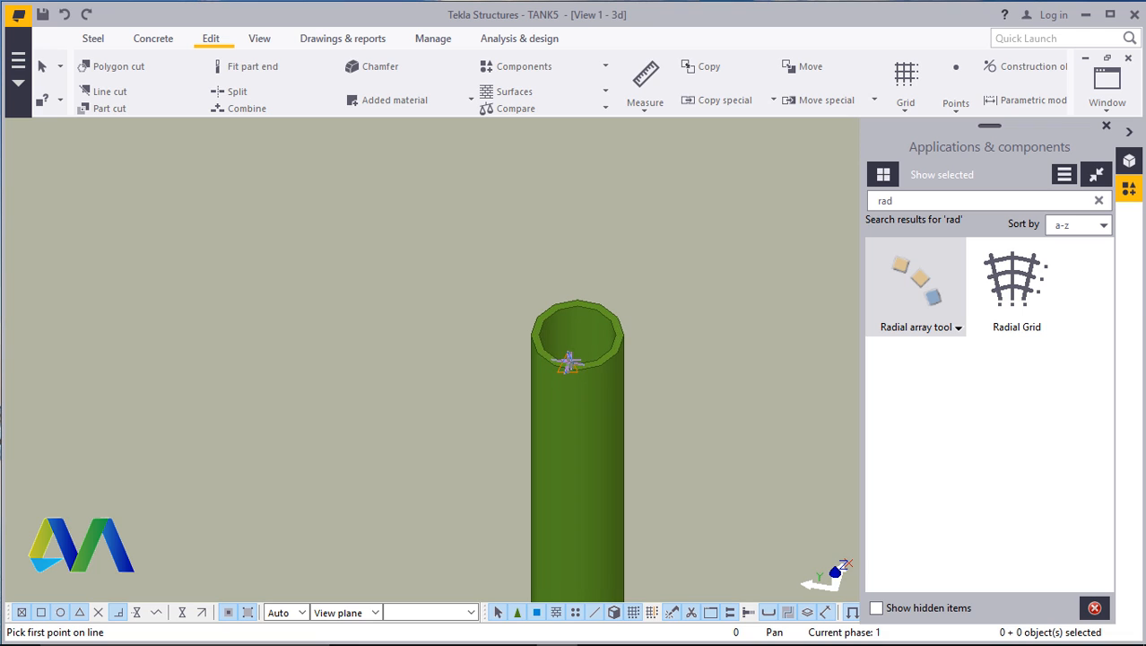
pyautogui.scroll(2, 563, 363)
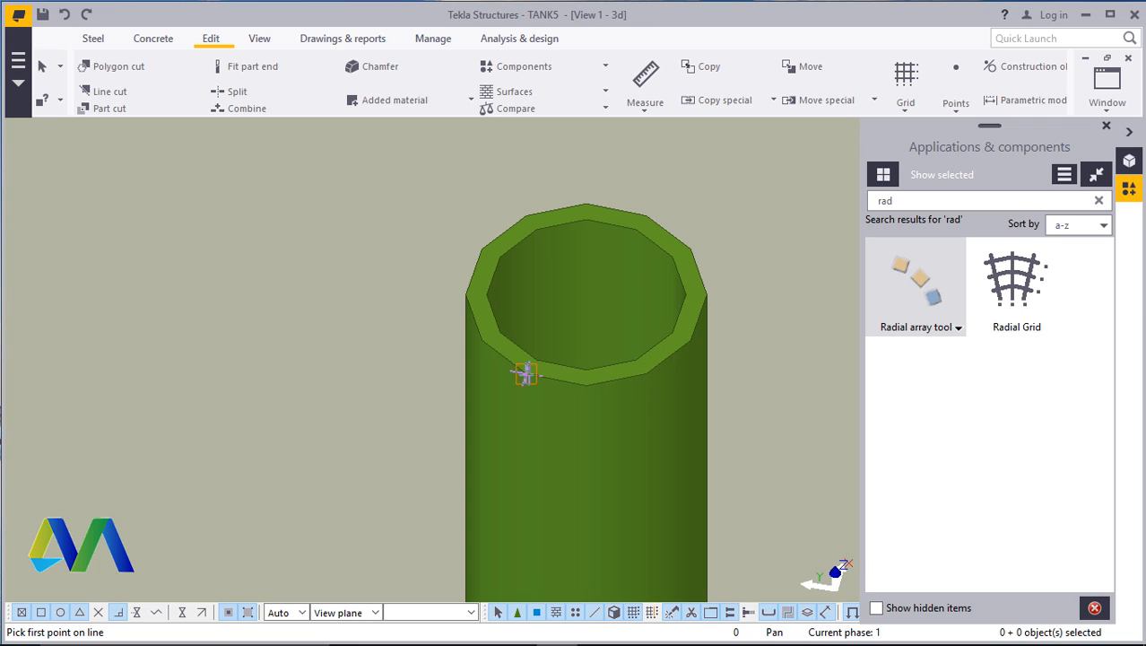
pyautogui.click(526, 371)
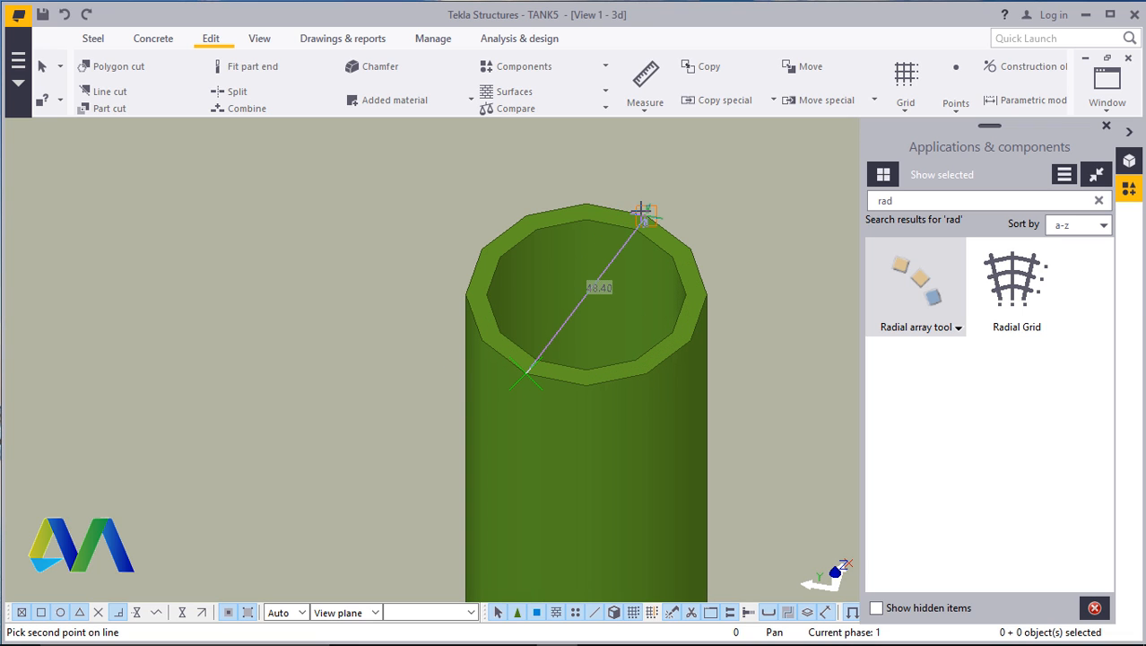
pyautogui.rightClick(647, 216)
pyautogui.click(662, 233)
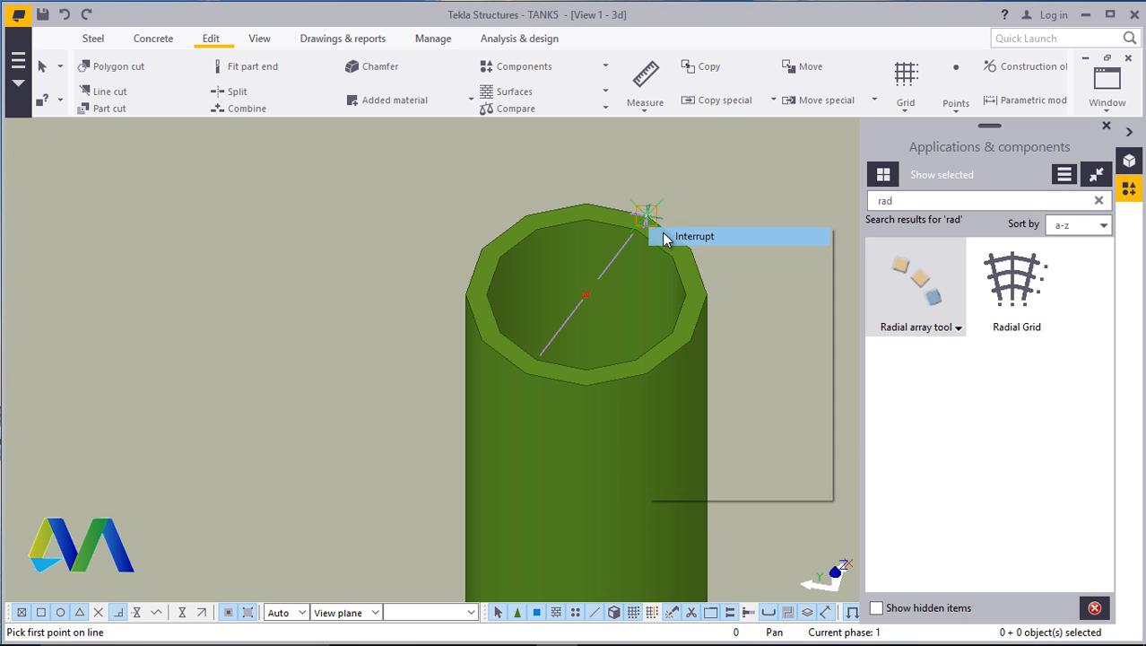
# Close the Applications & components pane to free the model view around the newly marked post
pyautogui.scroll(-3, 644, 326)
pyautogui.click(1107, 126)
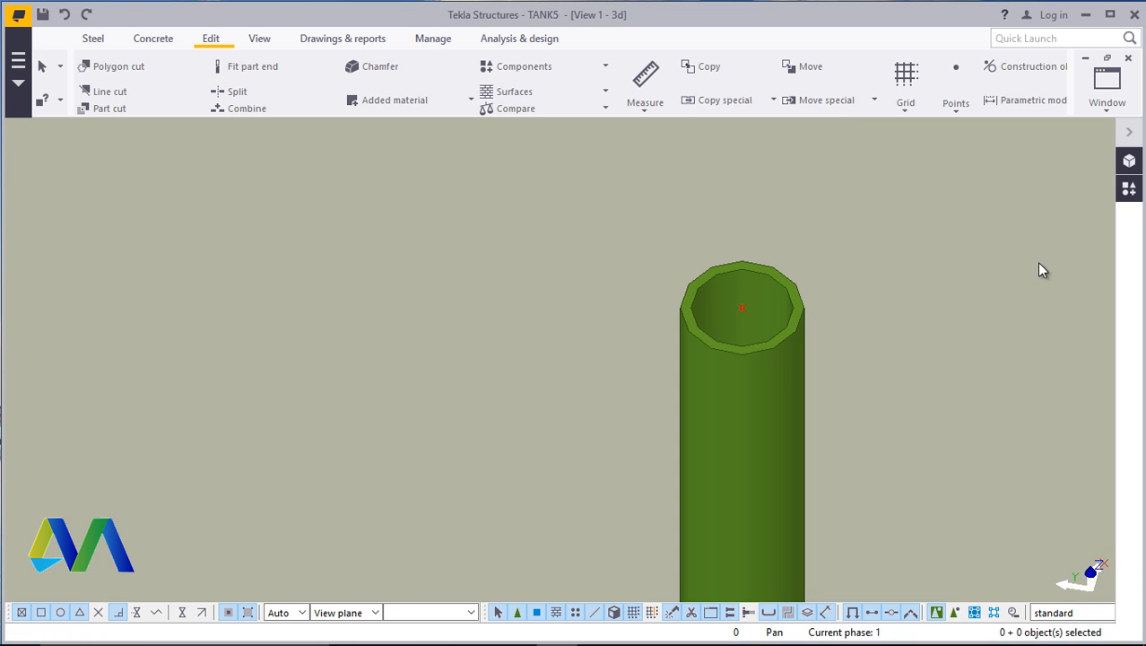
pyautogui.scroll(-4, 726, 287)
pyautogui.click(759, 336)
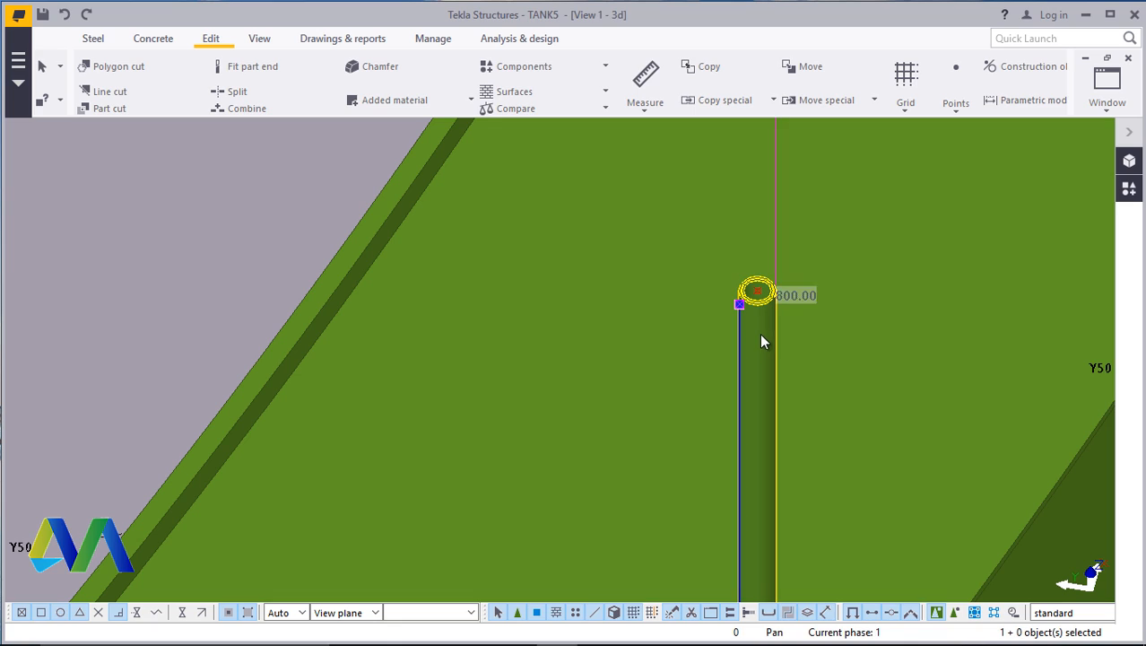
pyautogui.rightClick(759, 335)
pyautogui.click(806, 363)
# Examine the three consecutive posts with marked top centres along the ring plate, starting from the cyan brace
pyautogui.scroll(-2, 743, 341)
pyautogui.scroll(-7, 737, 324)
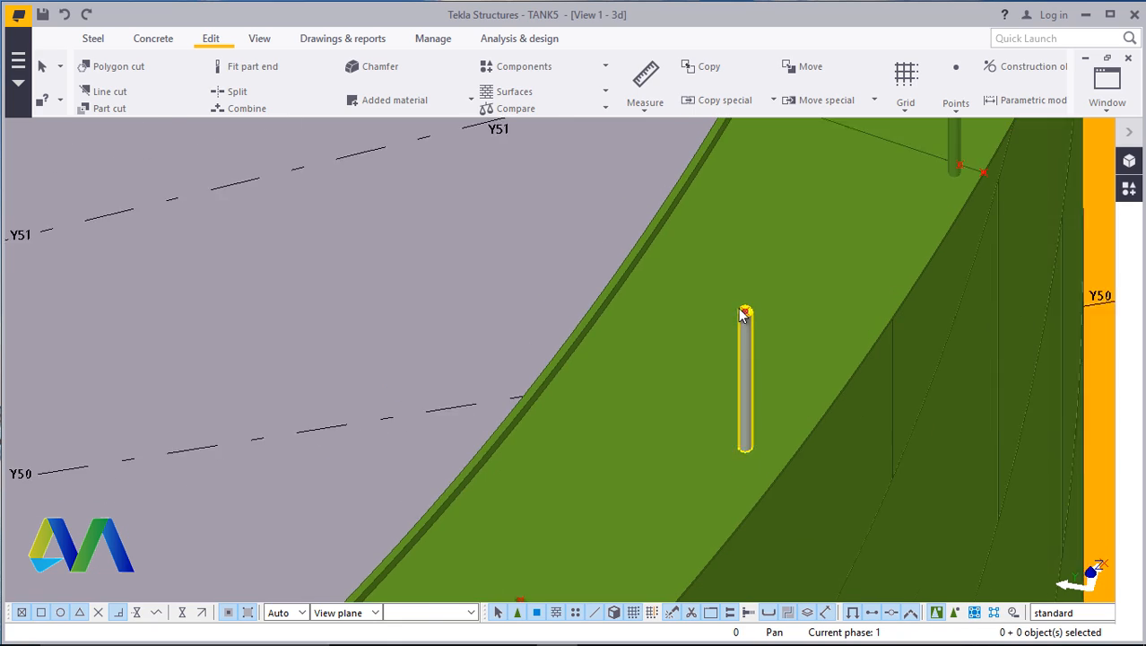
pyautogui.scroll(2, 862, 249)
pyautogui.scroll(-5, 806, 205)
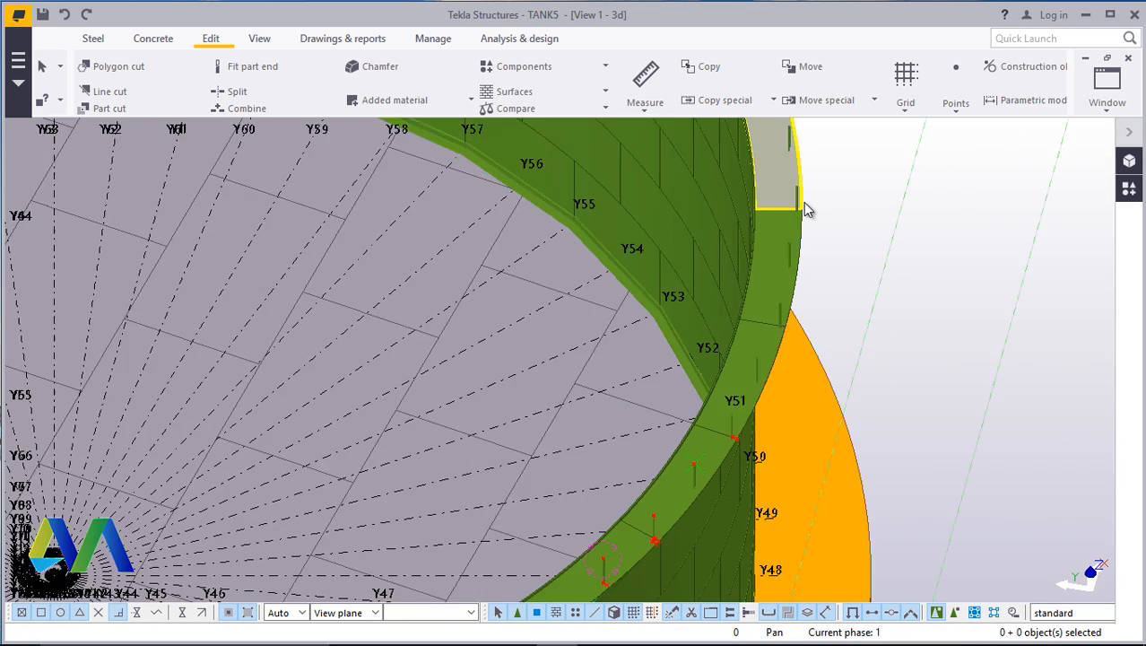
pyautogui.scroll(5, 617, 524)
pyautogui.scroll(3, 618, 536)
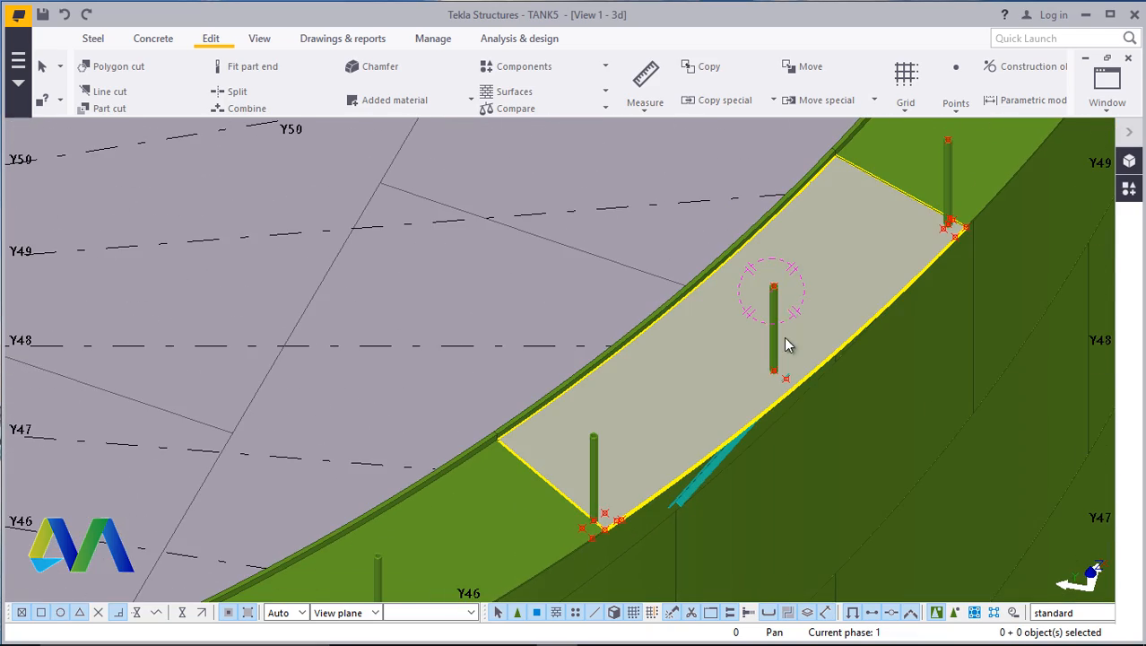
pyautogui.scroll(2, 604, 451)
pyautogui.scroll(-4, 571, 478)
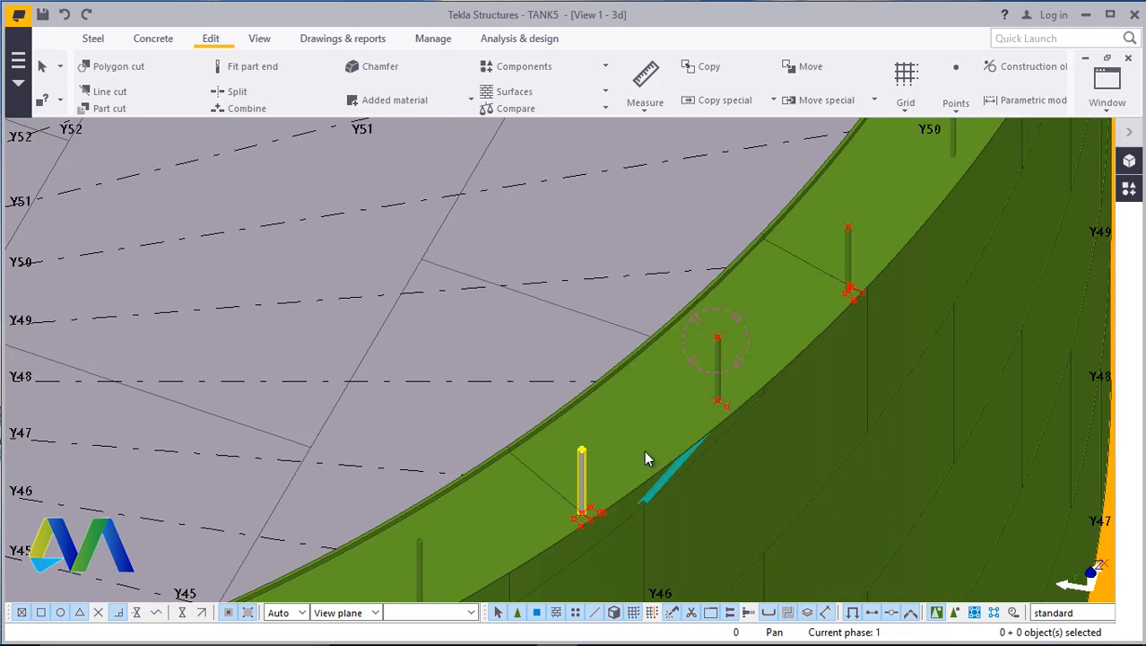
pyautogui.scroll(2, 857, 201)
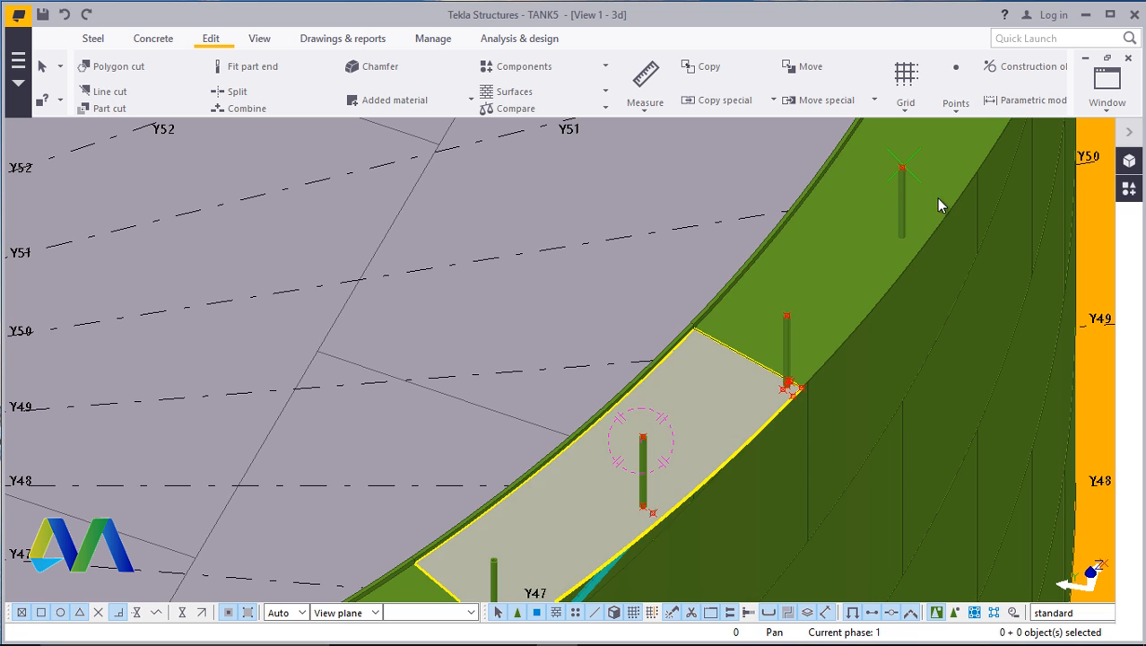
# Create a curved steel beam through the three post-top centre points, from the brace post through the joint post to the next mid-span post
pyautogui.scroll(3, 622, 458)
pyautogui.scroll(3, 668, 440)
pyautogui.scroll(2, 679, 354)
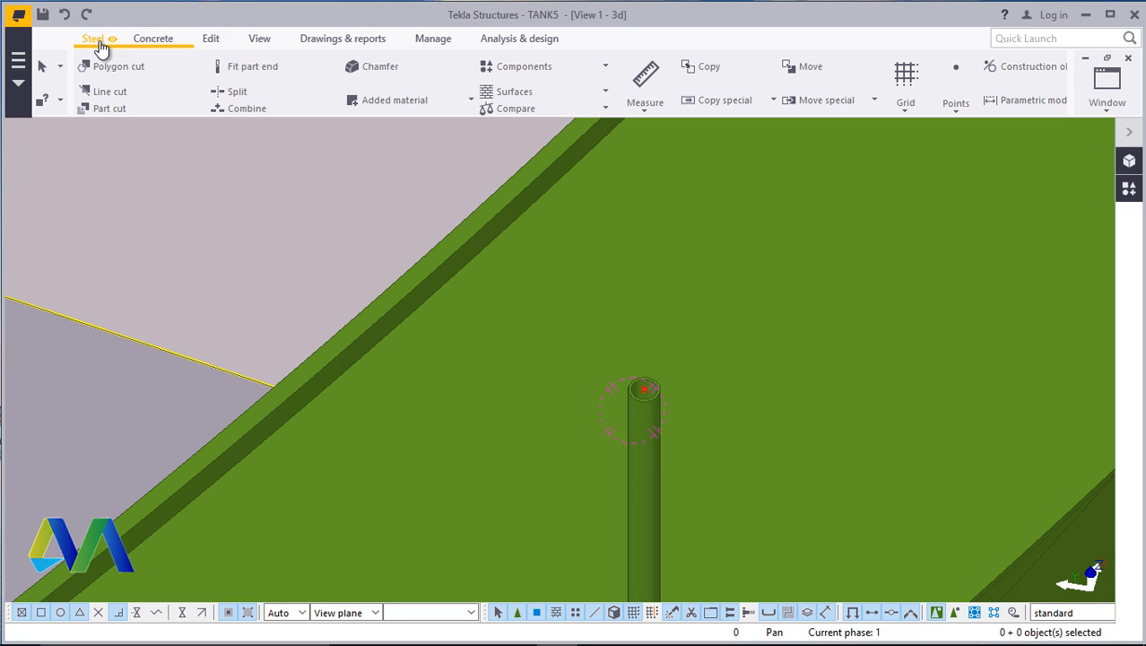
pyautogui.click(100, 42)
pyautogui.click(149, 104)
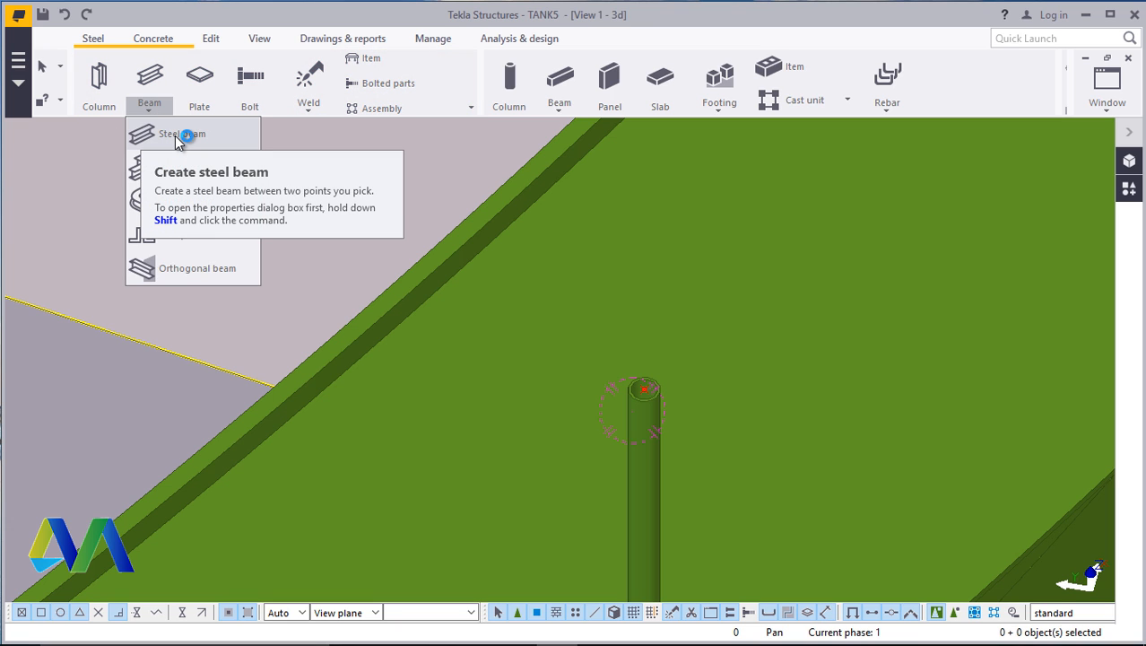
pyautogui.click(170, 201)
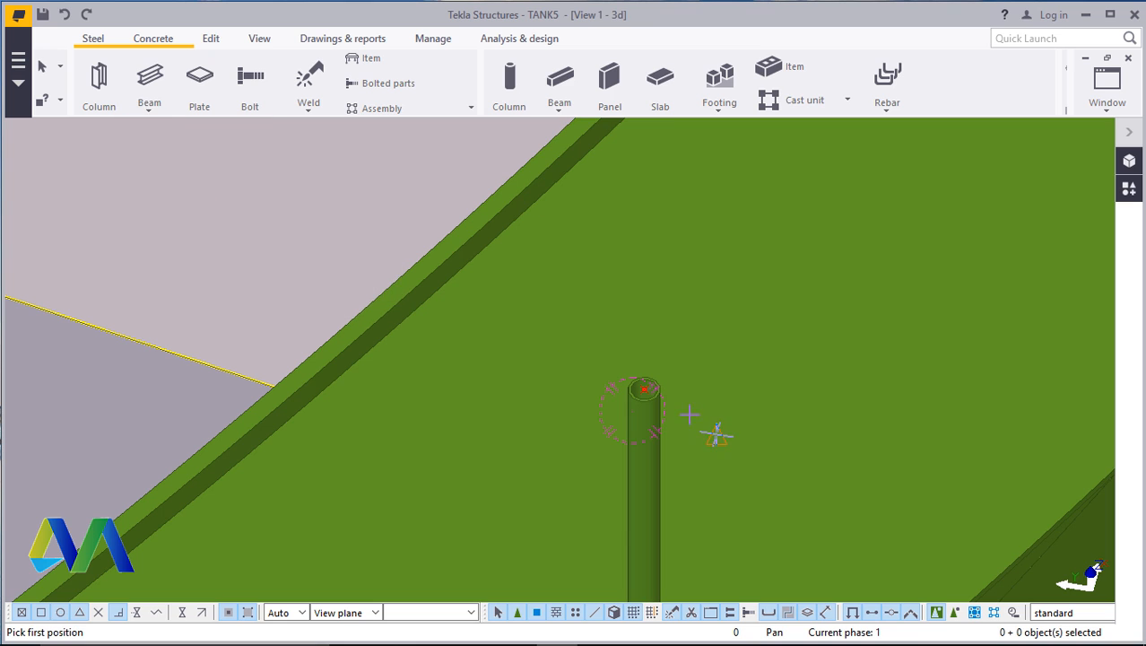
pyautogui.scroll(4, 620, 357)
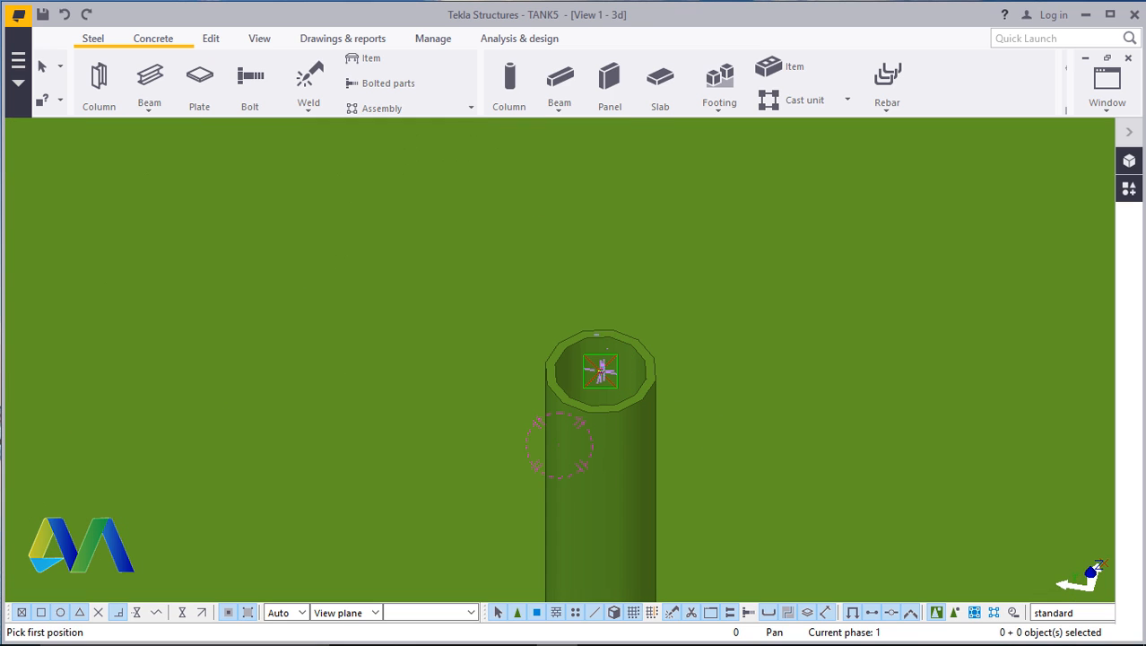
pyautogui.scroll(-8, 588, 456)
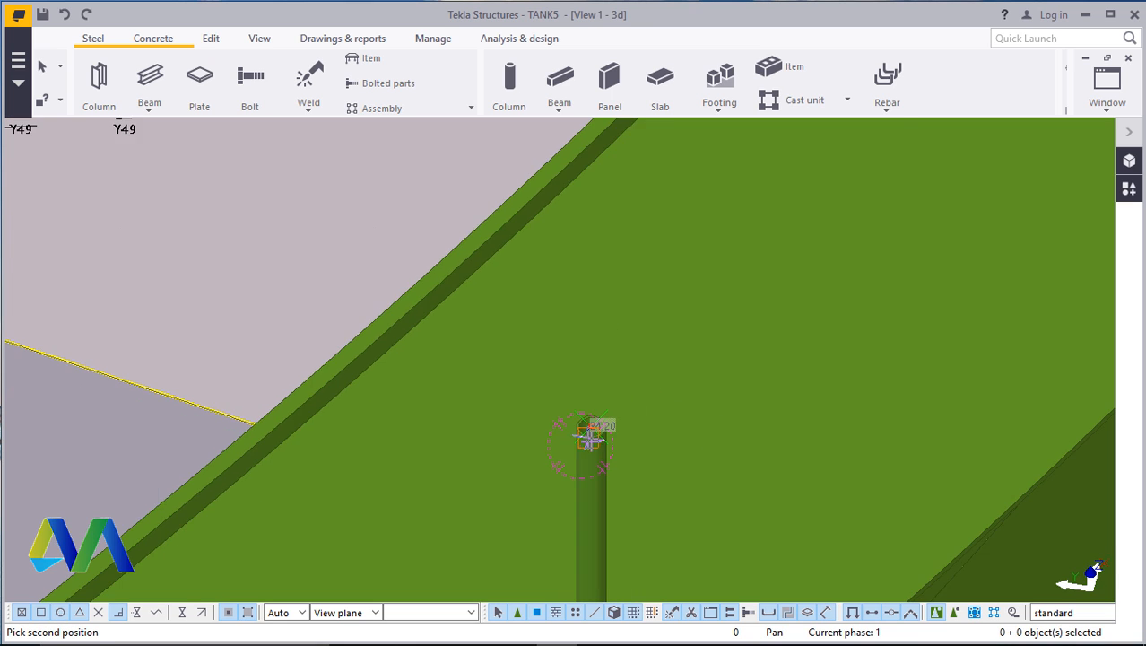
pyautogui.scroll(8, 843, 244)
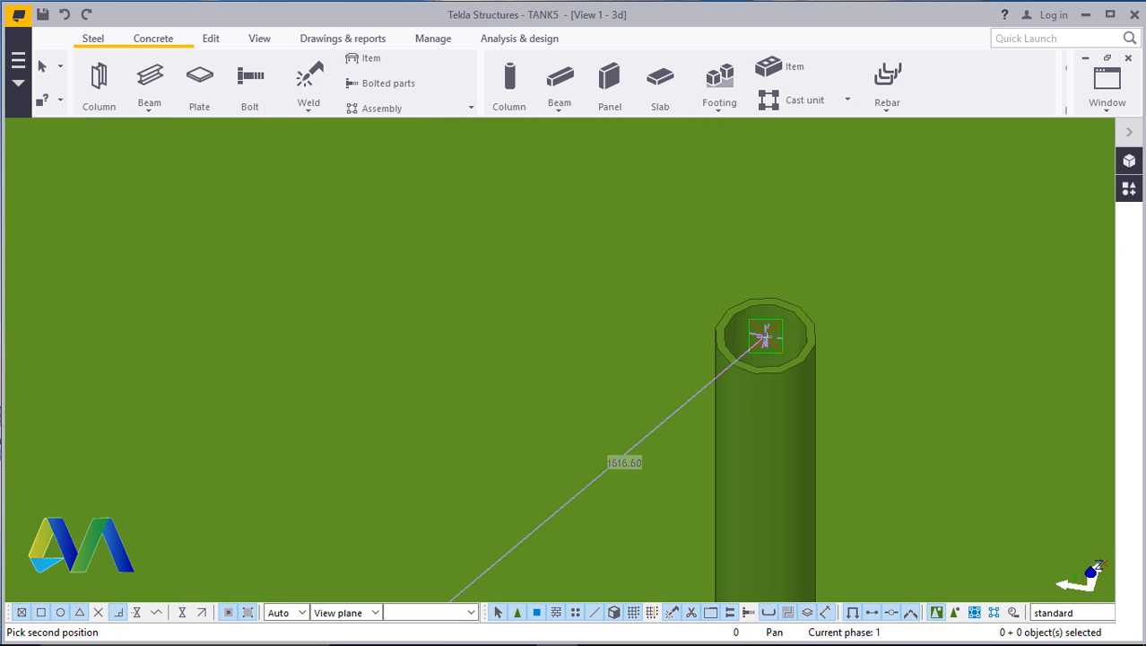
pyautogui.scroll(-4, 743, 384)
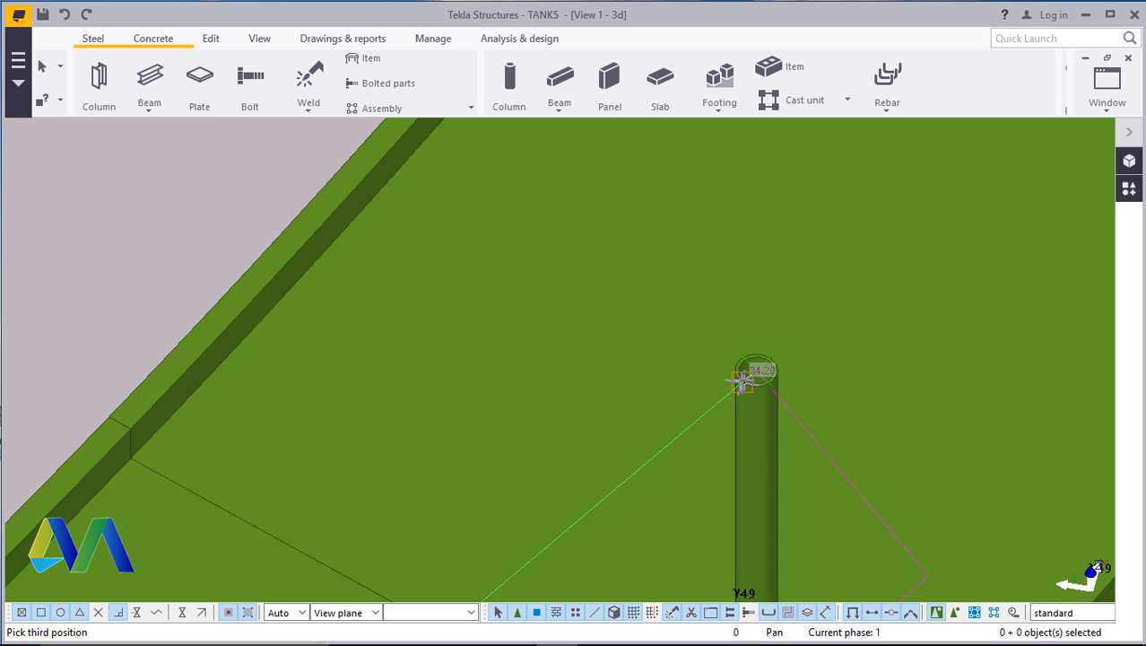
pyautogui.scroll(-3, 743, 384)
pyautogui.scroll(6, 863, 233)
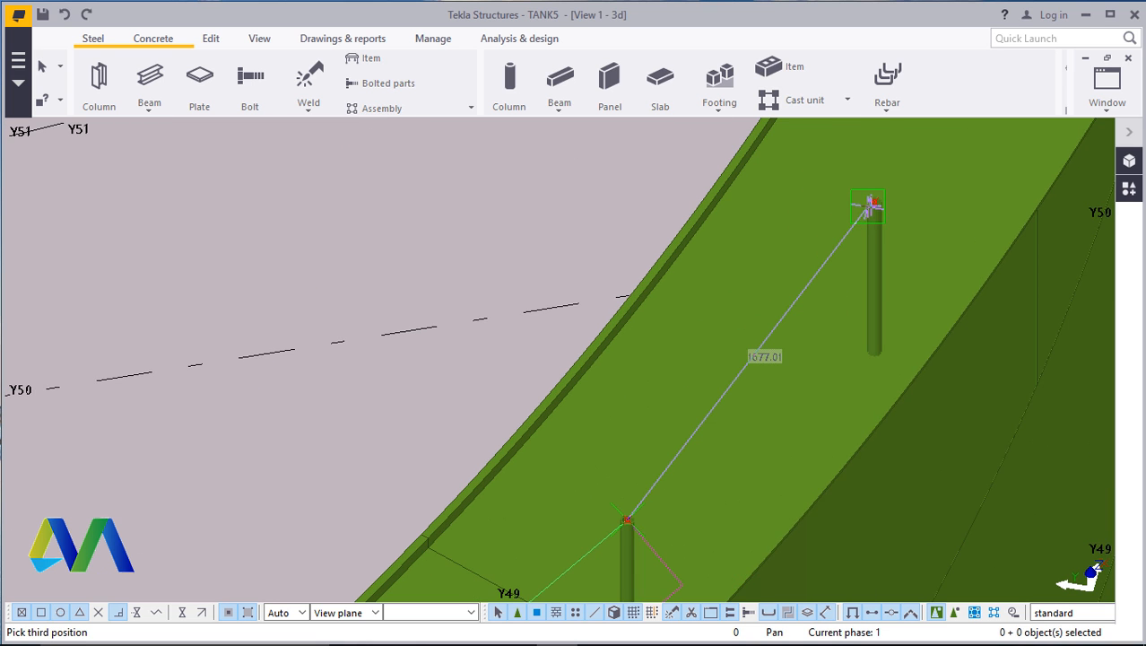
pyautogui.scroll(4, 866, 197)
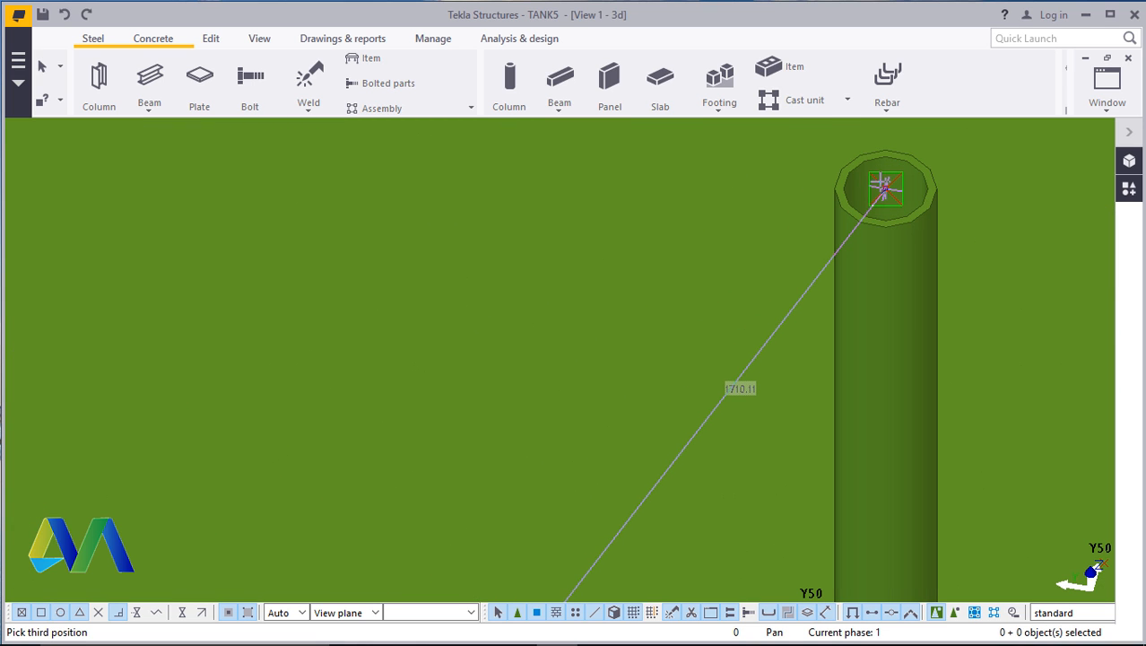
pyautogui.click(886, 185)
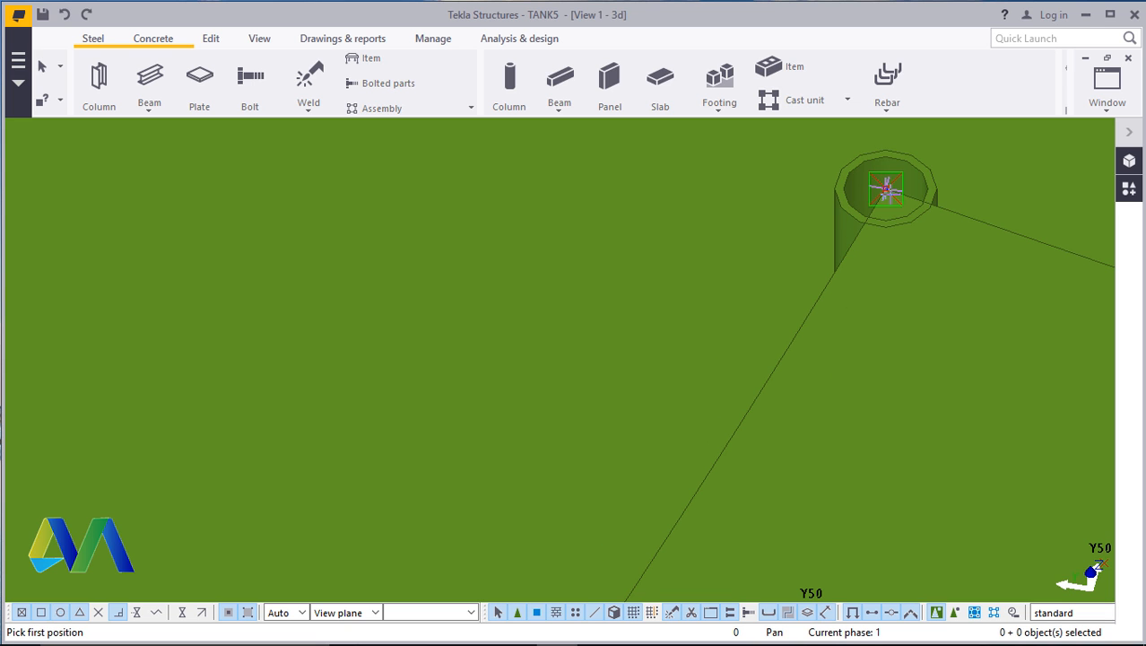
pyautogui.rightClick(893, 191)
pyautogui.click(908, 199)
# Change the new curved beam's profile to the handrail nominal bore section HRAIL-NB40
pyautogui.scroll(-7, 805, 235)
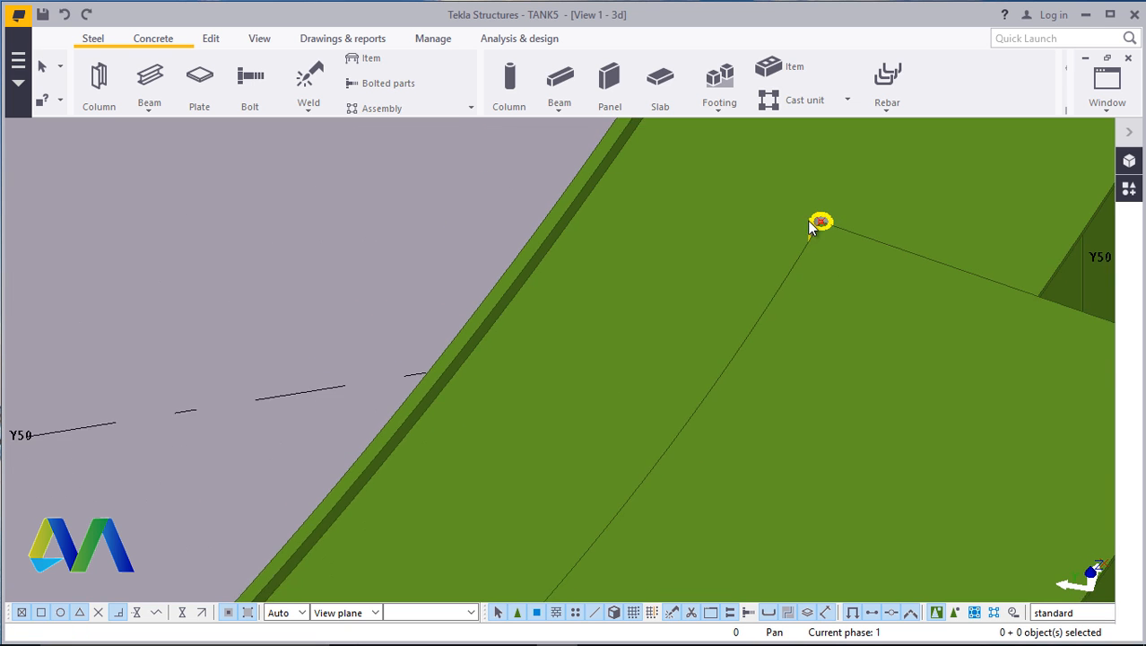
pyautogui.scroll(-3, 827, 208)
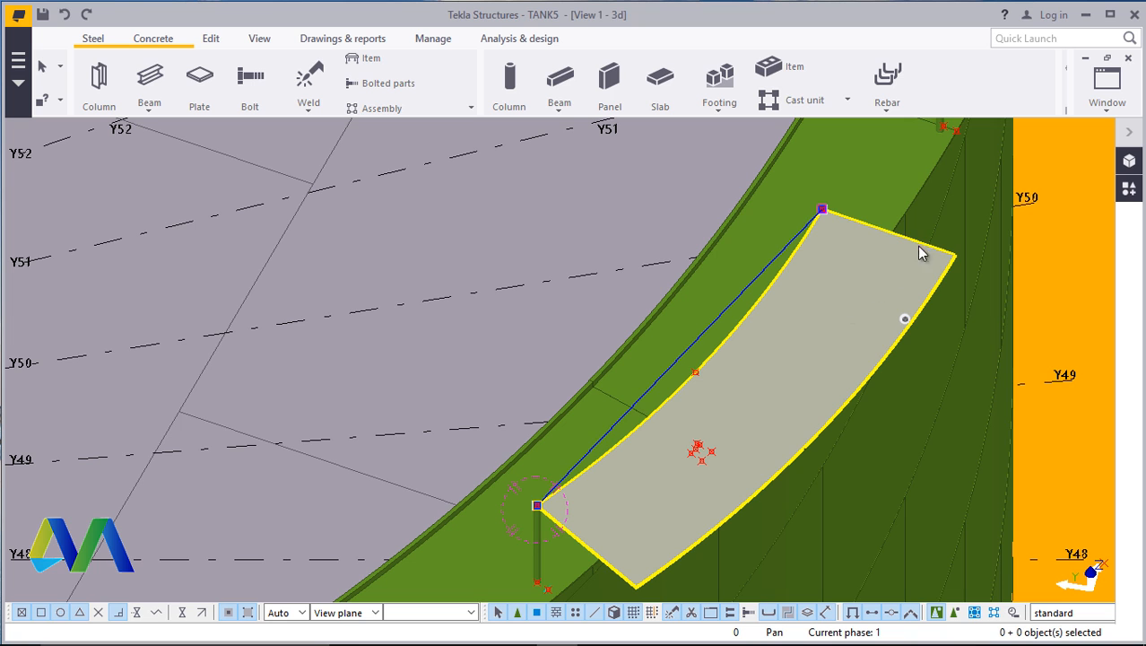
pyautogui.click(920, 254)
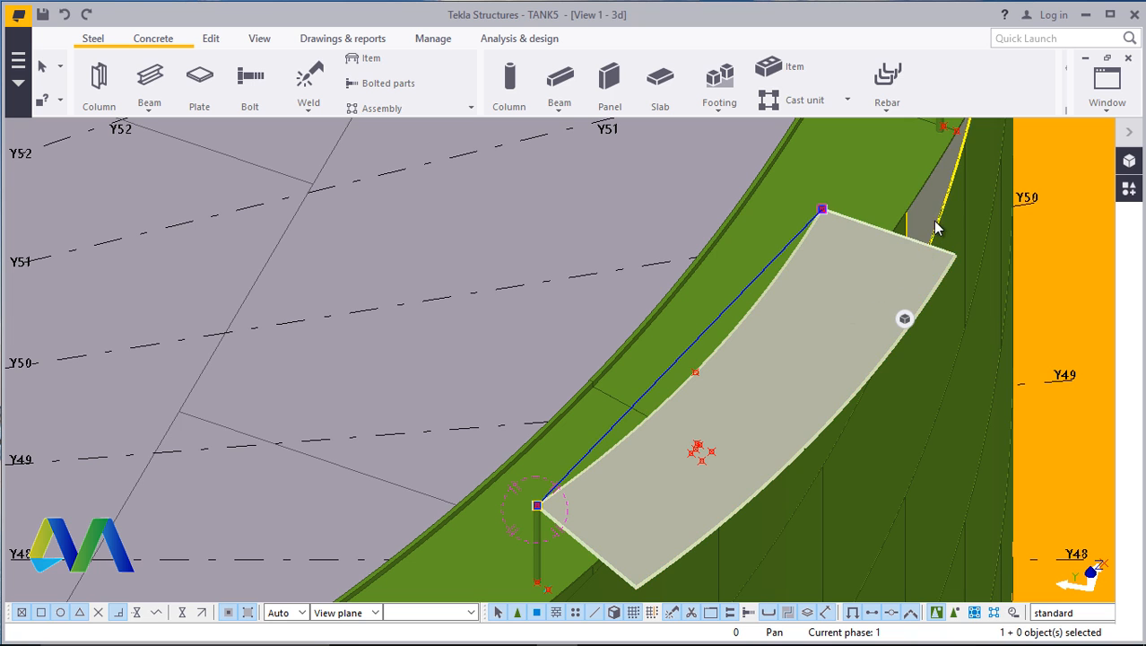
pyautogui.doubleClick(840, 323)
pyautogui.click(1083, 402)
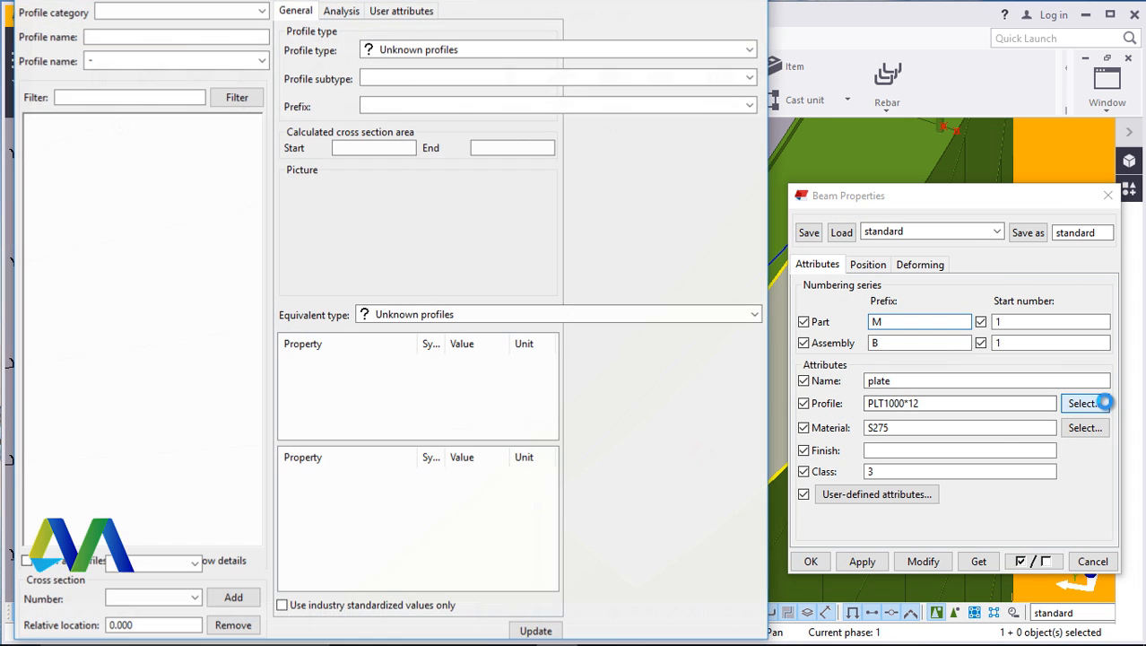
pyautogui.scroll(18, 153, 277)
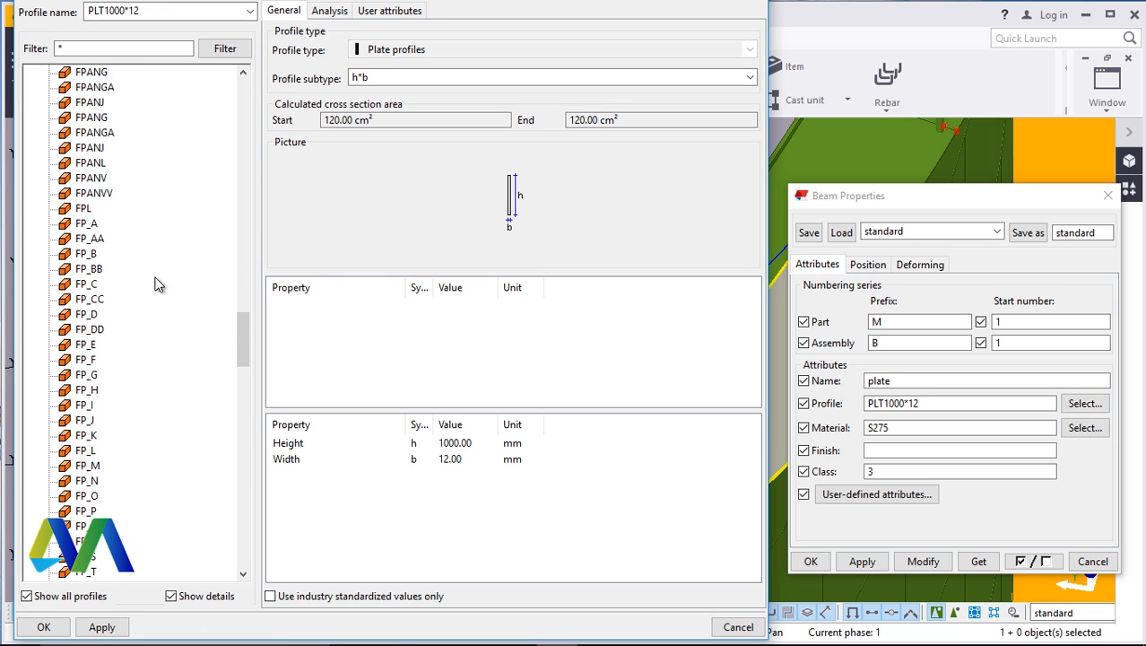
pyautogui.scroll(15, 154, 280)
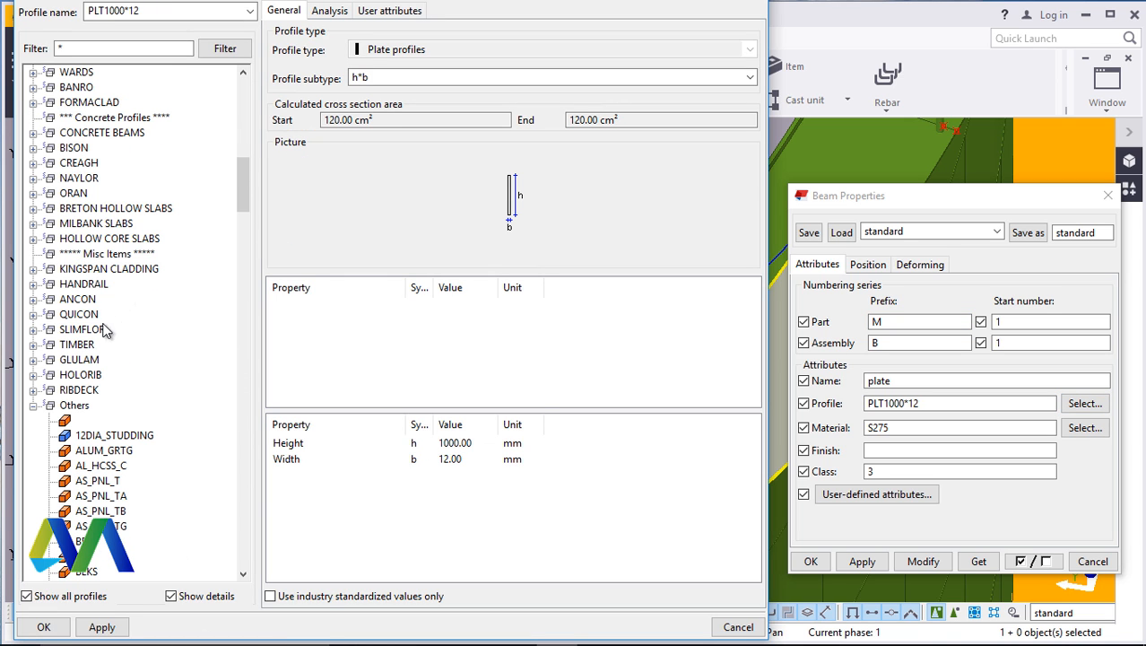
pyautogui.click(33, 284)
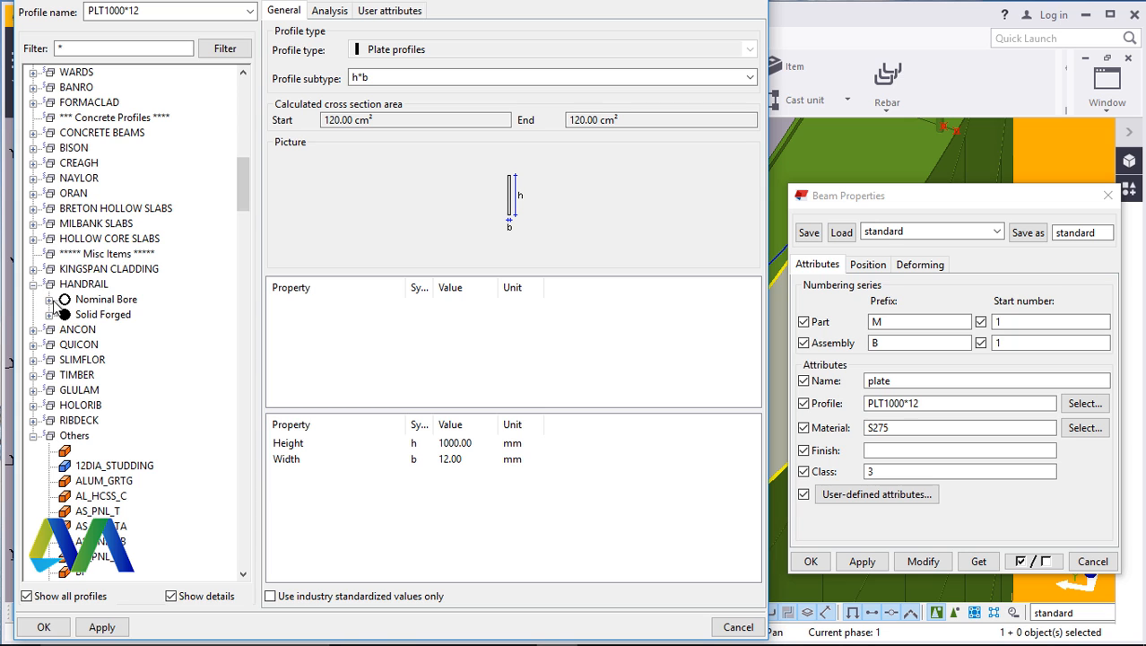
pyautogui.click(49, 299)
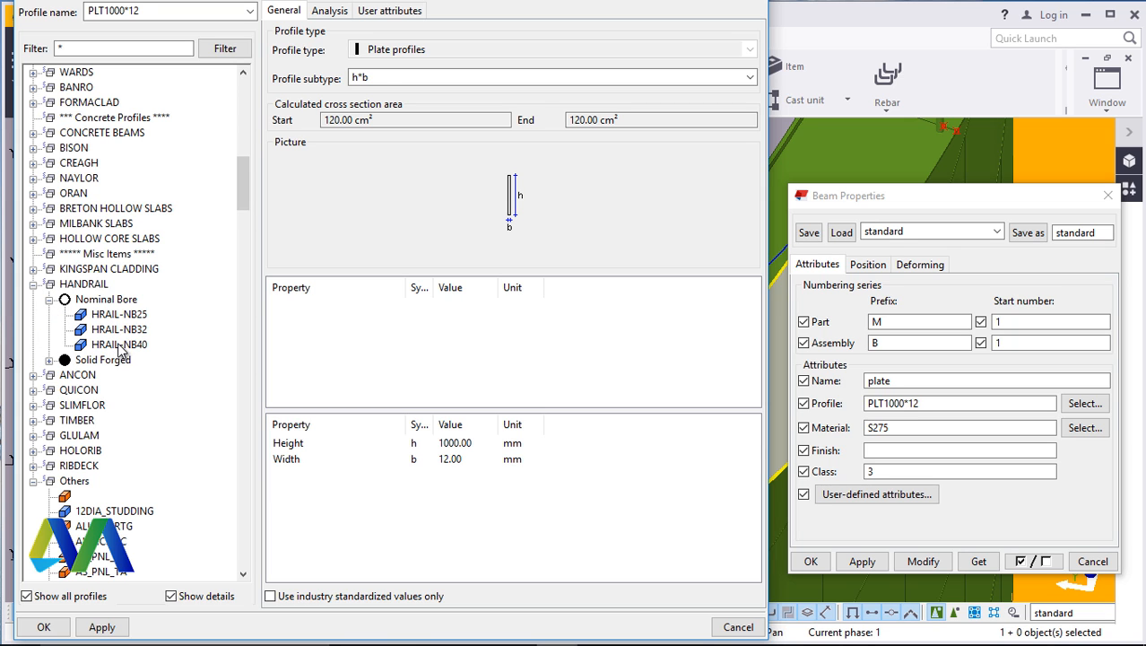
pyautogui.click(120, 345)
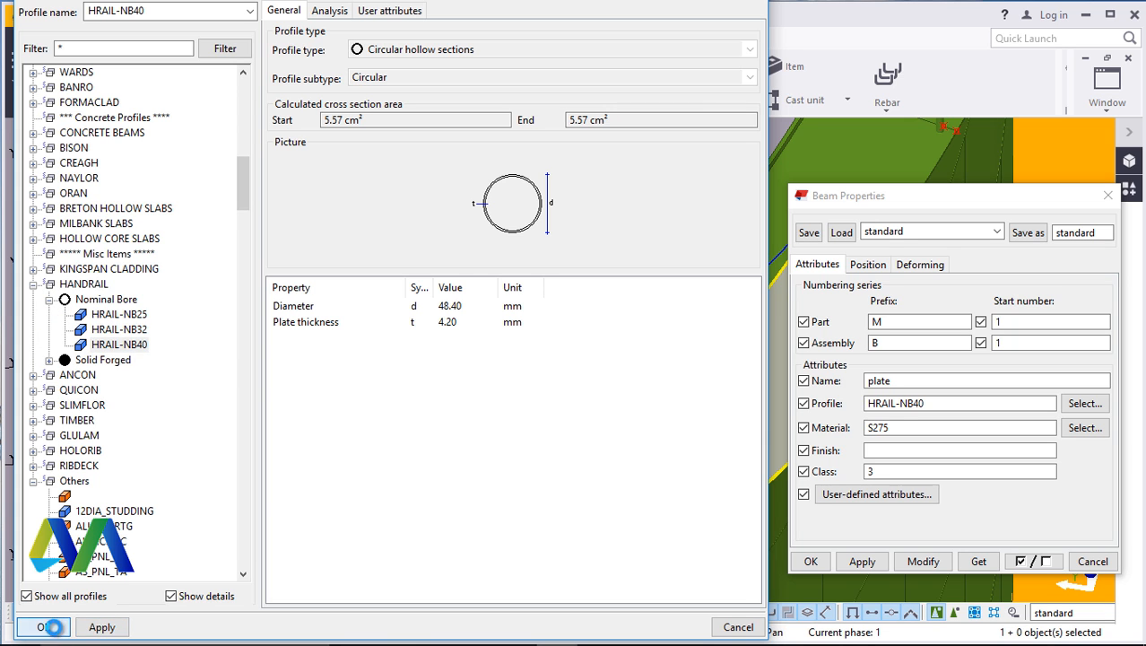
pyautogui.click(51, 627)
pyautogui.click(921, 566)
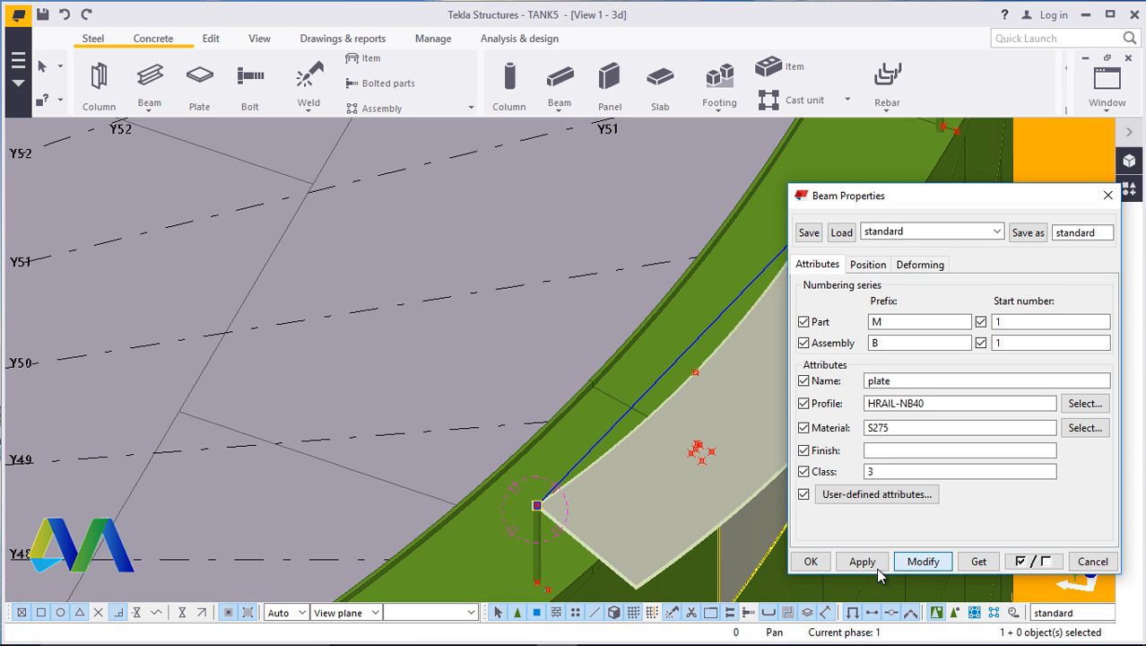
pyautogui.click(811, 561)
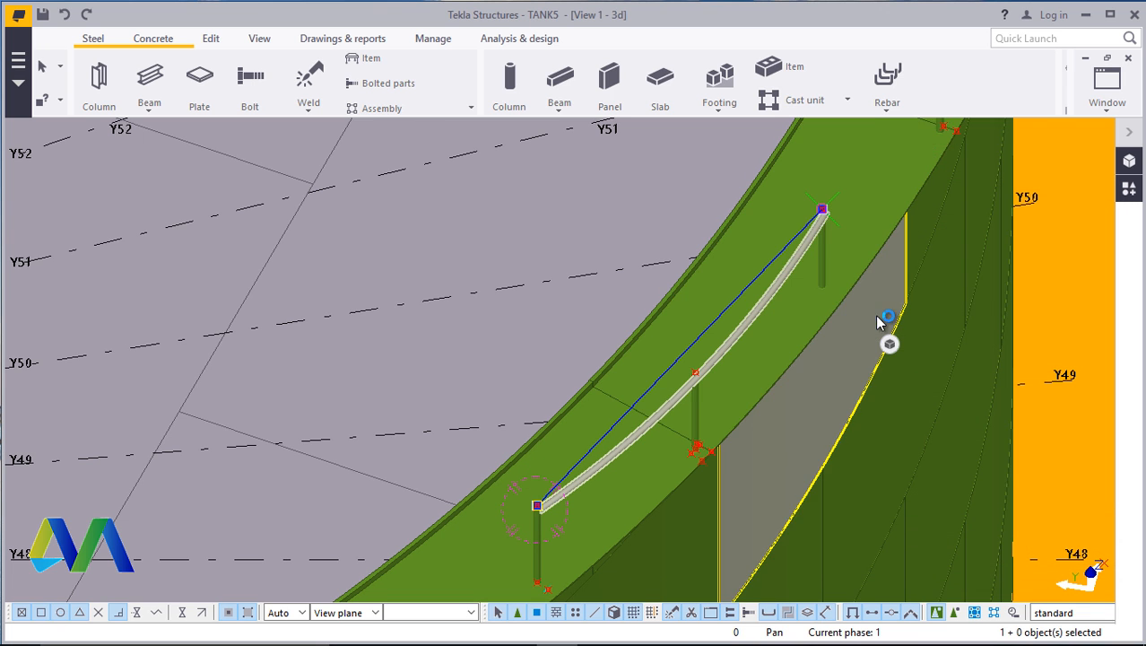
# Straighten the pipe rail by setting its curved-beam radius to 0
pyautogui.scroll(-3, 590, 485)
pyautogui.scroll(6, 639, 460)
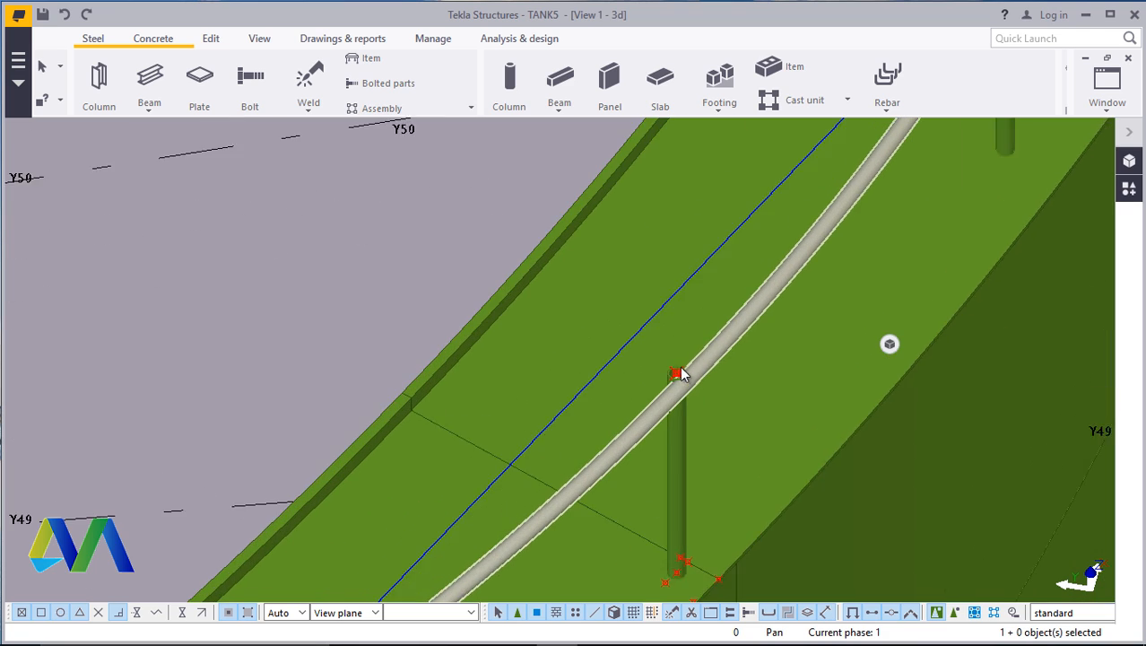
pyautogui.scroll(-6, 696, 377)
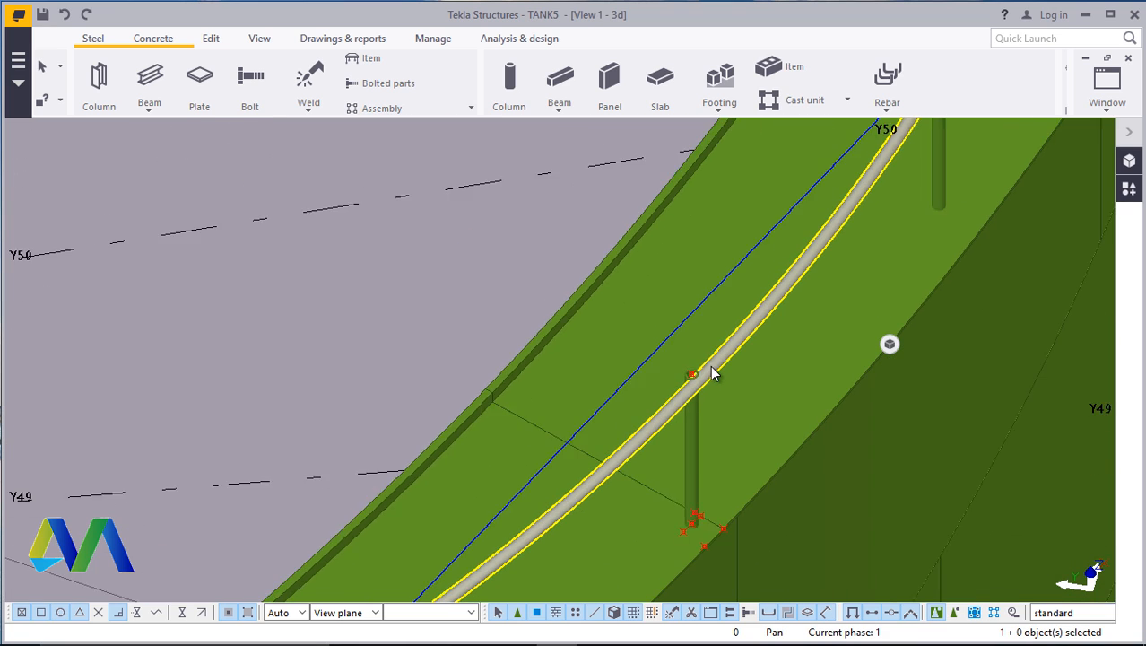
pyautogui.scroll(8, 576, 528)
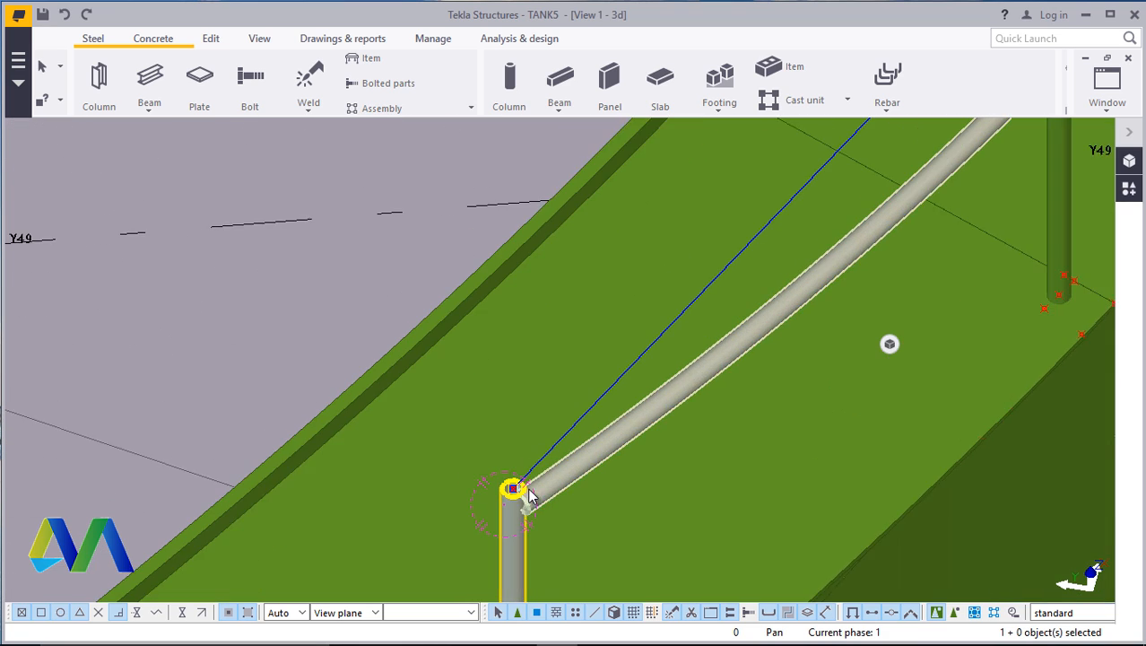
pyautogui.scroll(-5, 535, 518)
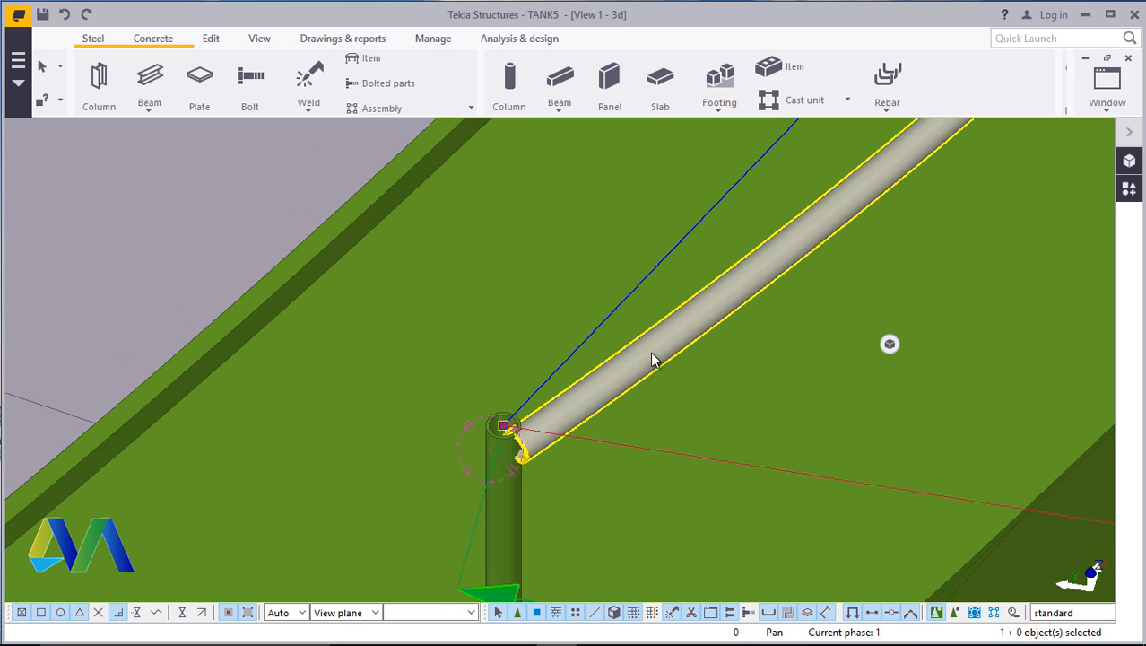
pyautogui.doubleClick(651, 352)
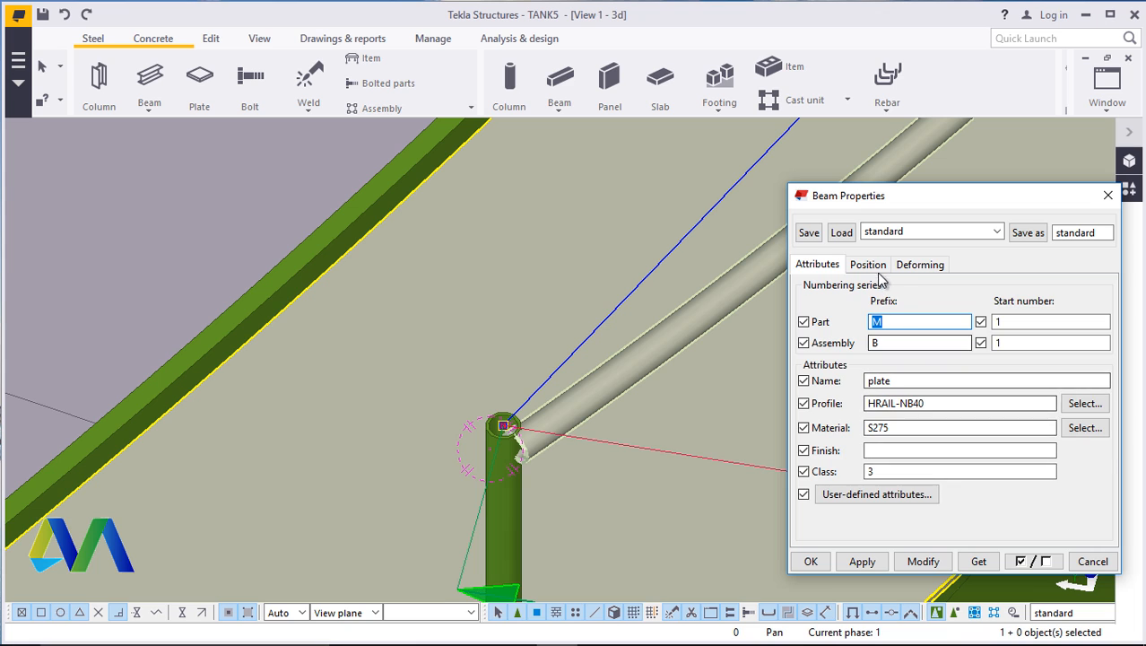
pyautogui.click(868, 263)
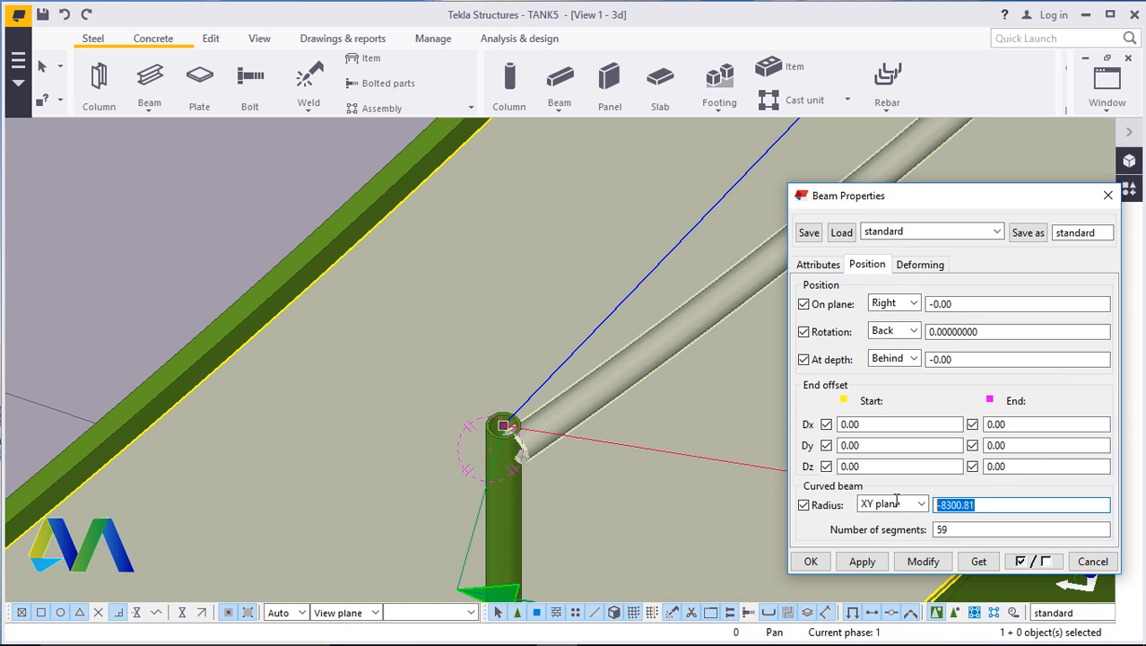
pyautogui.click(924, 561)
pyautogui.click(827, 562)
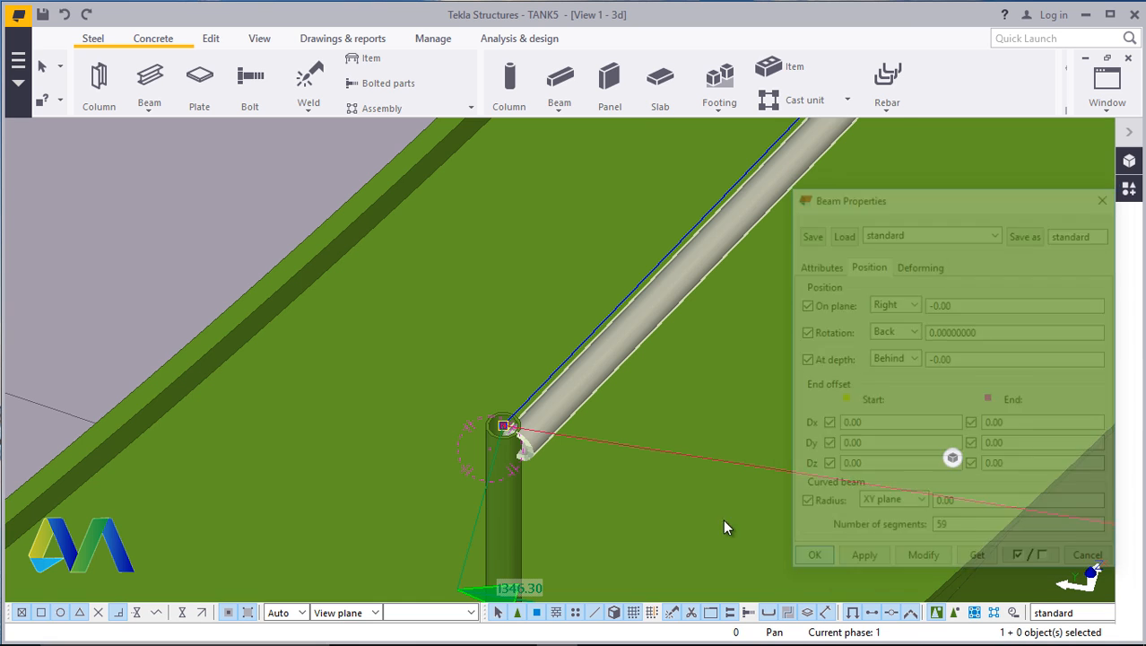
# Set the straight rail's on-plane position to Middle to centre it across the post tops
pyautogui.scroll(-5, 713, 520)
pyautogui.scroll(2, 911, 257)
pyautogui.scroll(-5, 850, 410)
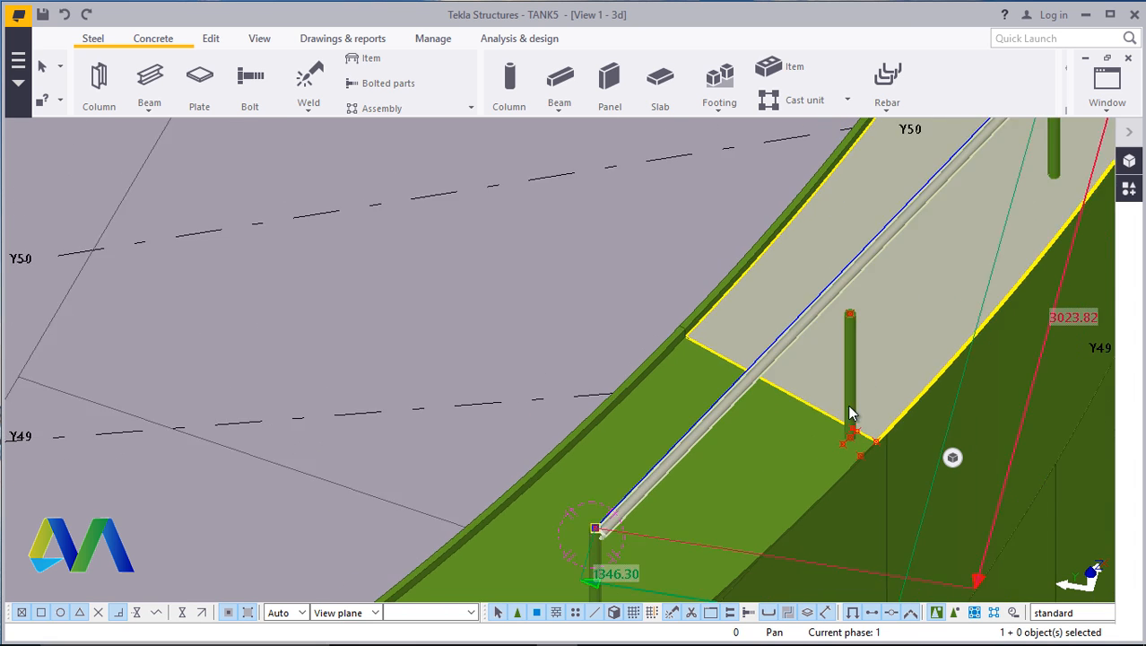
pyautogui.scroll(4, 931, 233)
pyautogui.scroll(5, 944, 247)
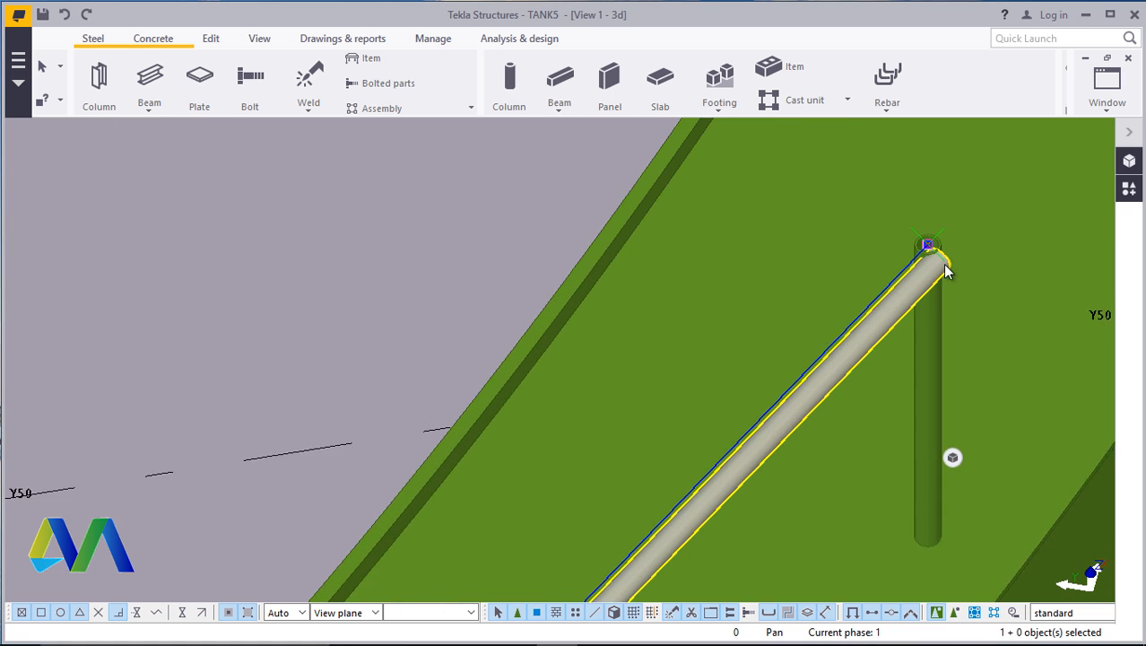
pyautogui.doubleClick(905, 285)
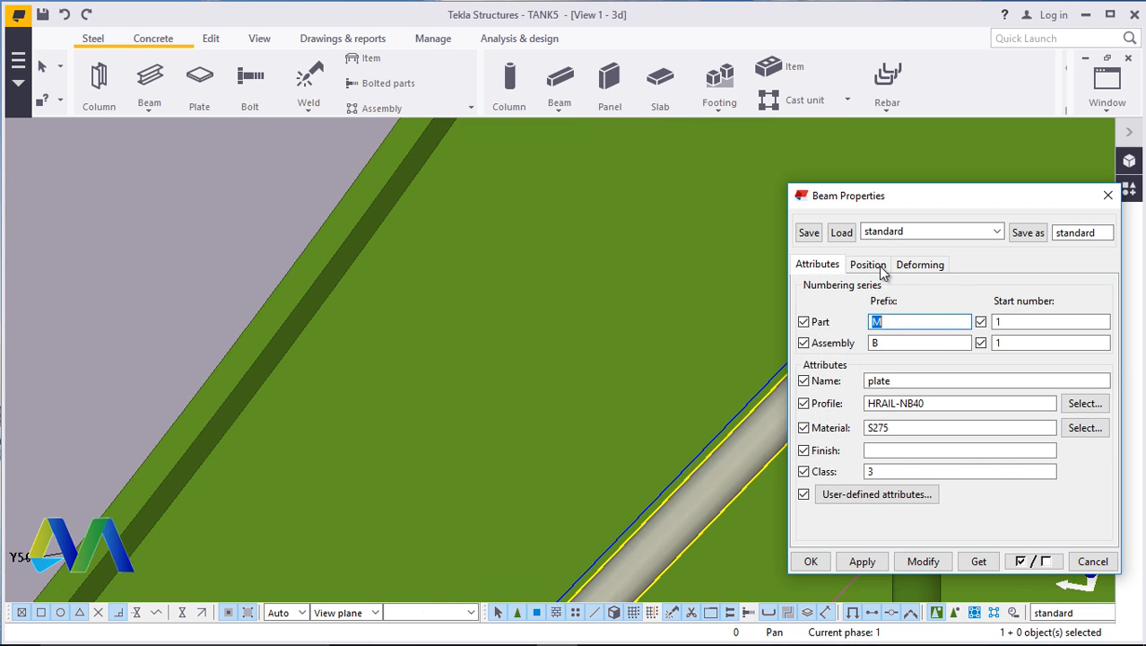
pyautogui.click(867, 264)
pyautogui.click(913, 304)
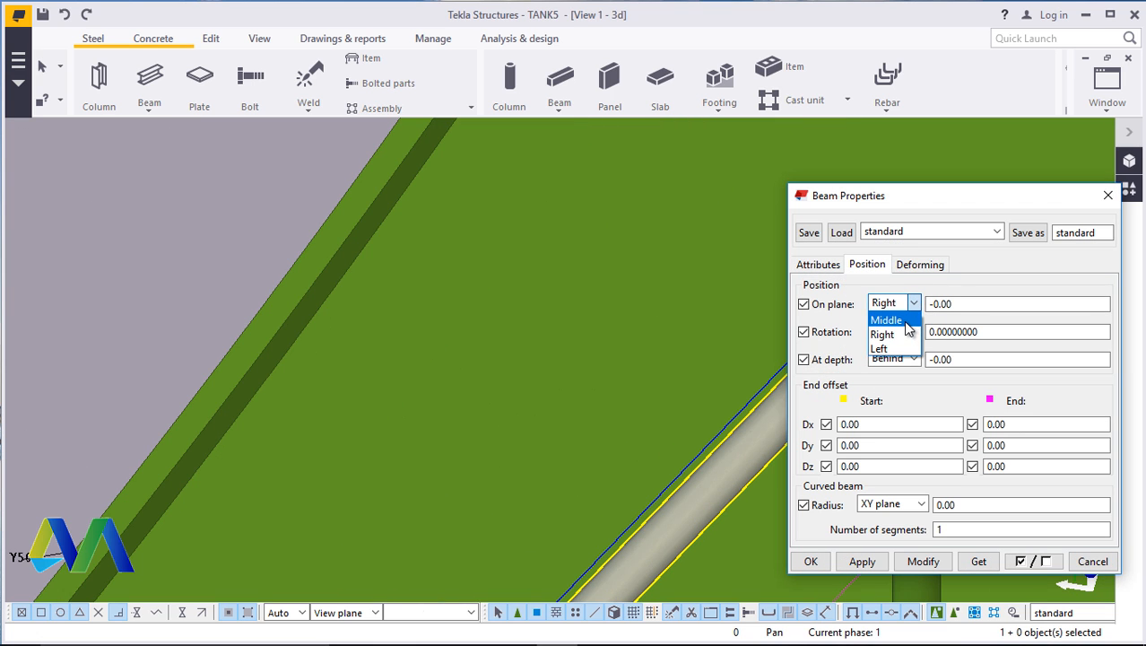
pyautogui.click(897, 320)
pyautogui.click(929, 563)
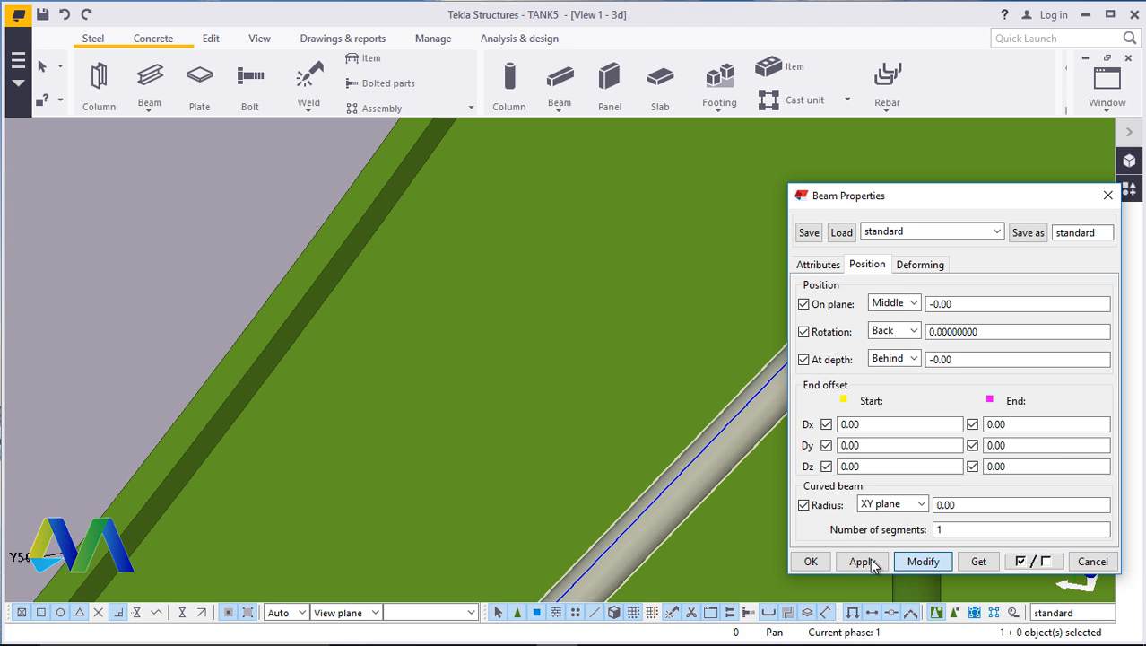
pyautogui.click(812, 562)
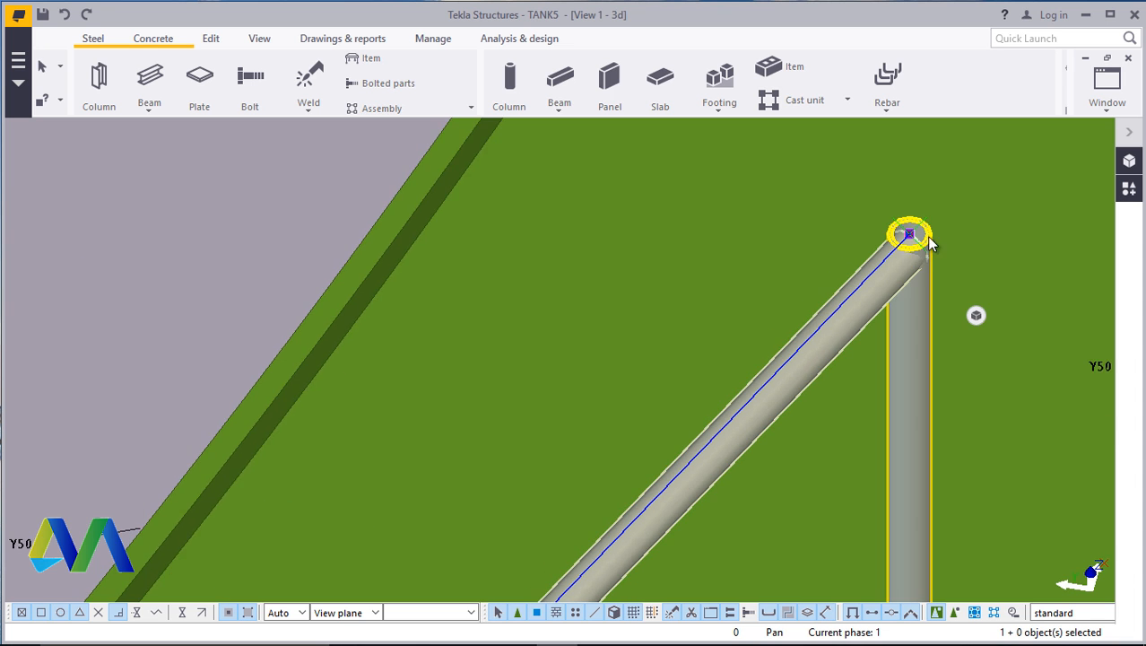
# Set the rail's at-depth position to Front to seat it on top of the posts
pyautogui.scroll(-5, 914, 216)
pyautogui.scroll(5, 727, 388)
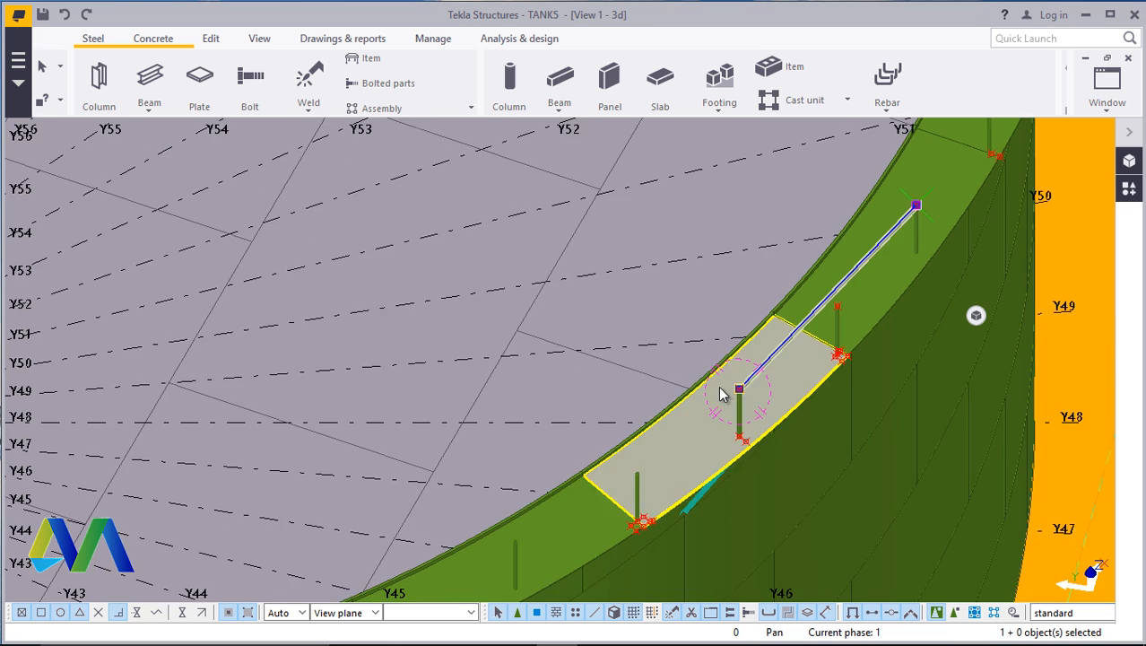
pyautogui.scroll(10, 761, 399)
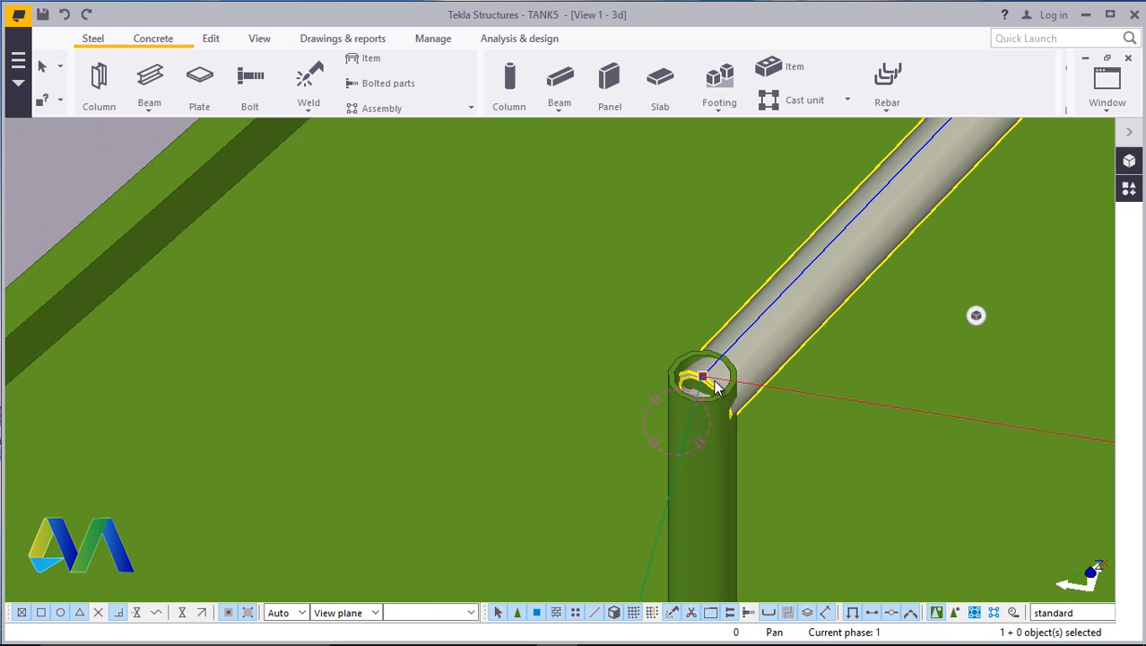
pyautogui.scroll(4, 711, 376)
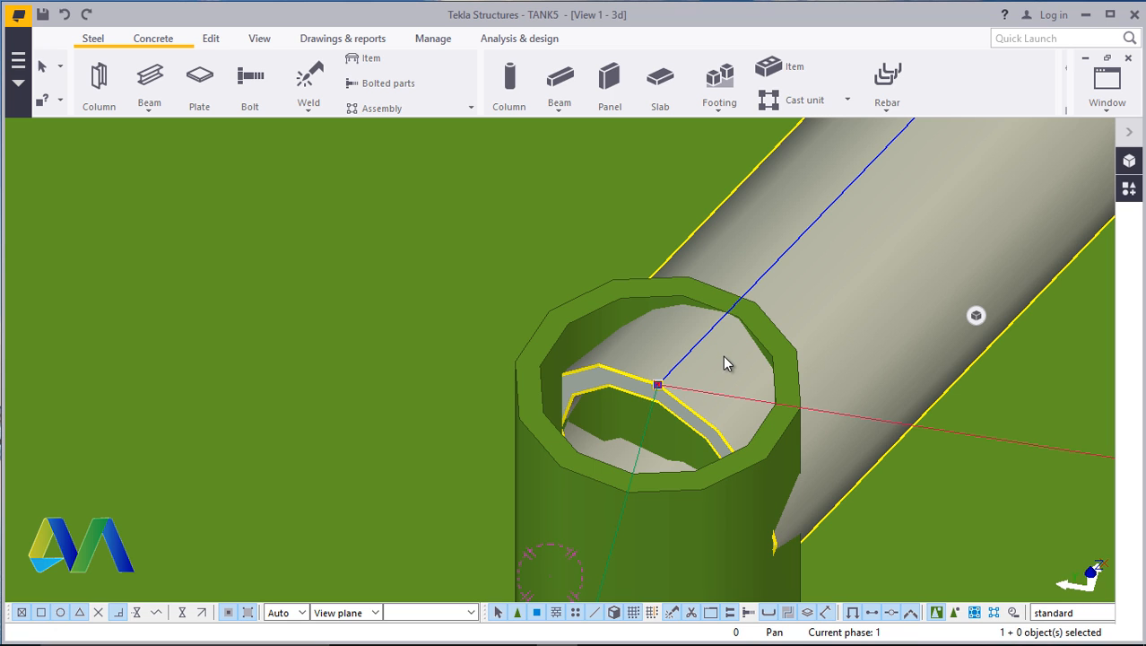
pyautogui.doubleClick(725, 362)
pyautogui.click(868, 265)
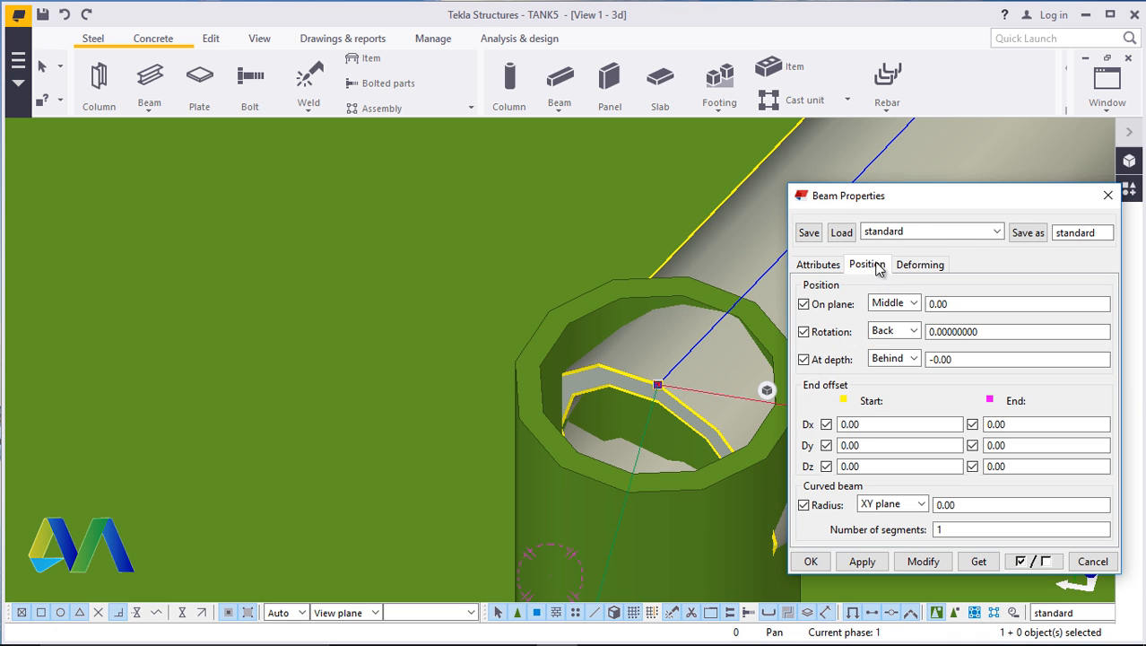
pyautogui.click(914, 358)
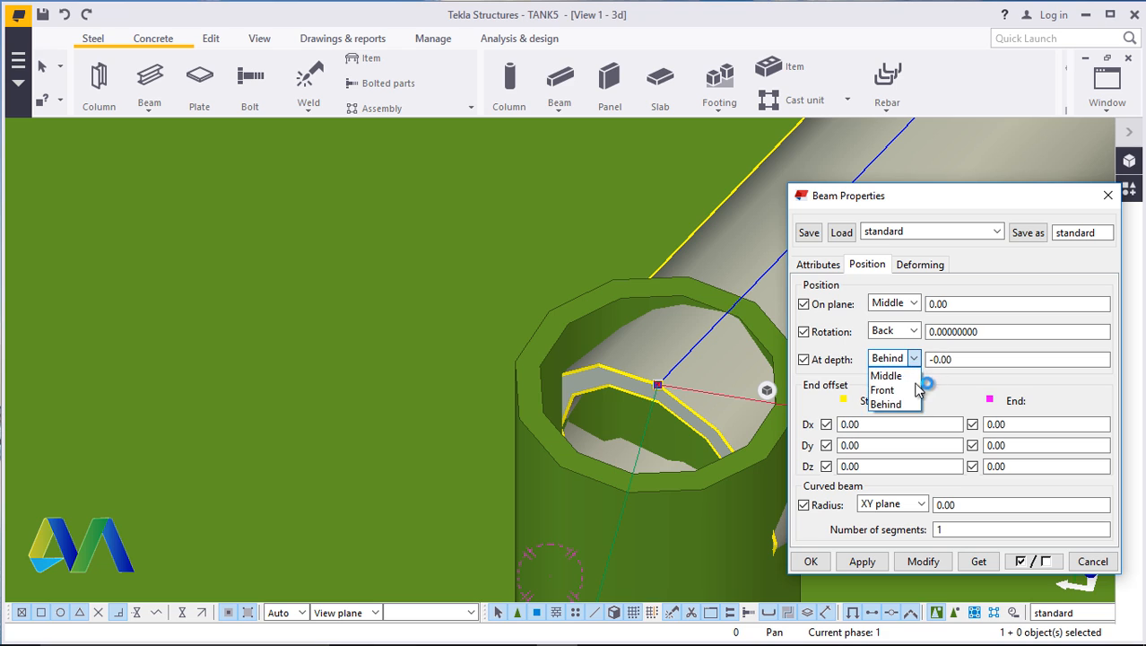
pyautogui.click(888, 390)
pyautogui.click(922, 562)
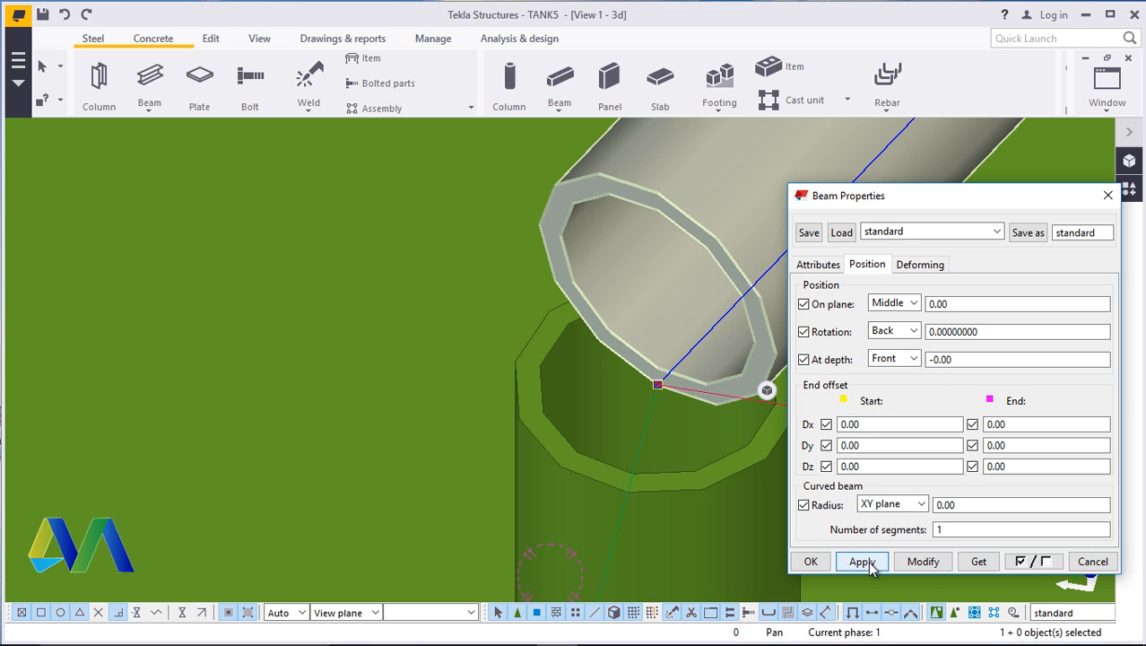
pyautogui.click(809, 561)
# Examine from several angles how both ends of the pipe rail meet the post tops
pyautogui.scroll(-6, 713, 502)
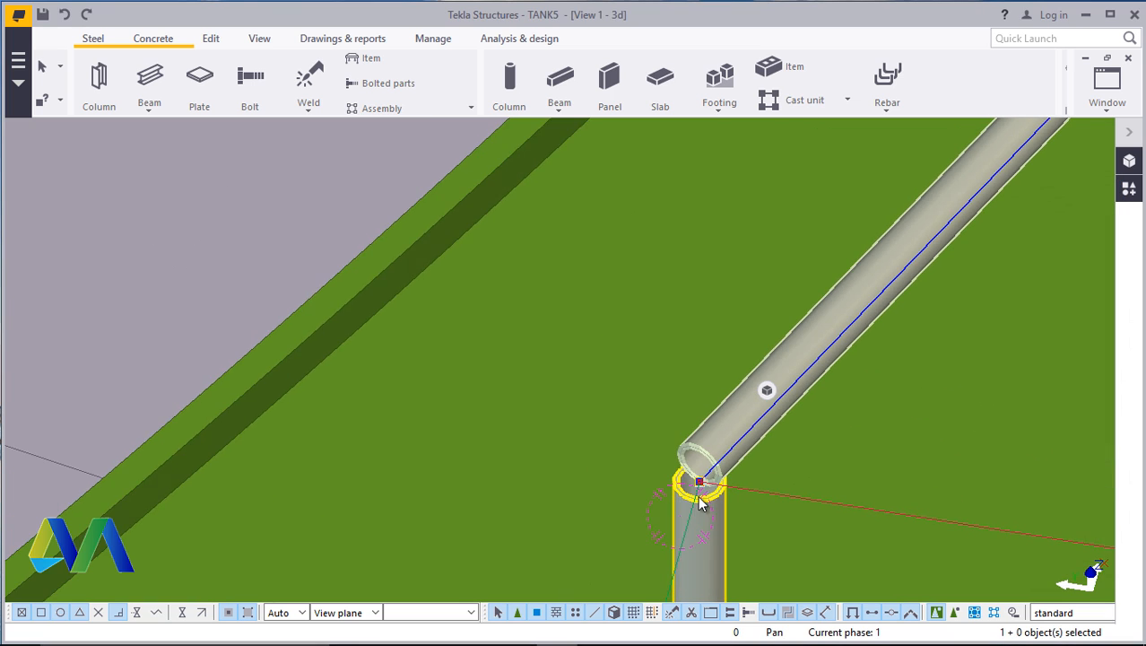
pyautogui.scroll(-4, 698, 500)
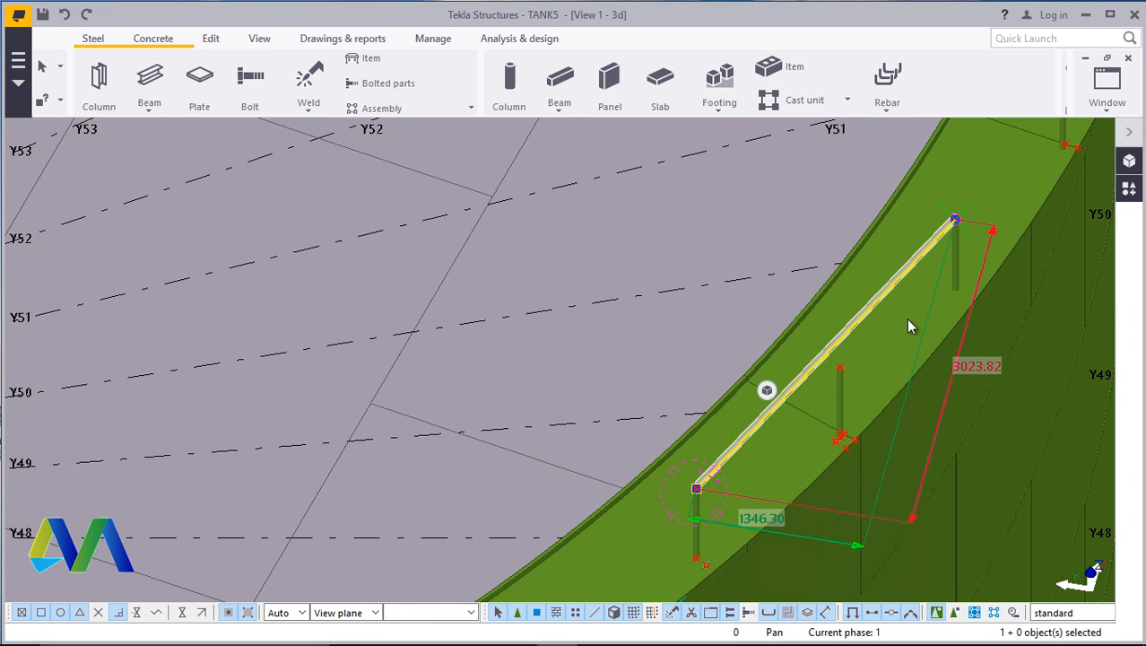
pyautogui.scroll(8, 962, 213)
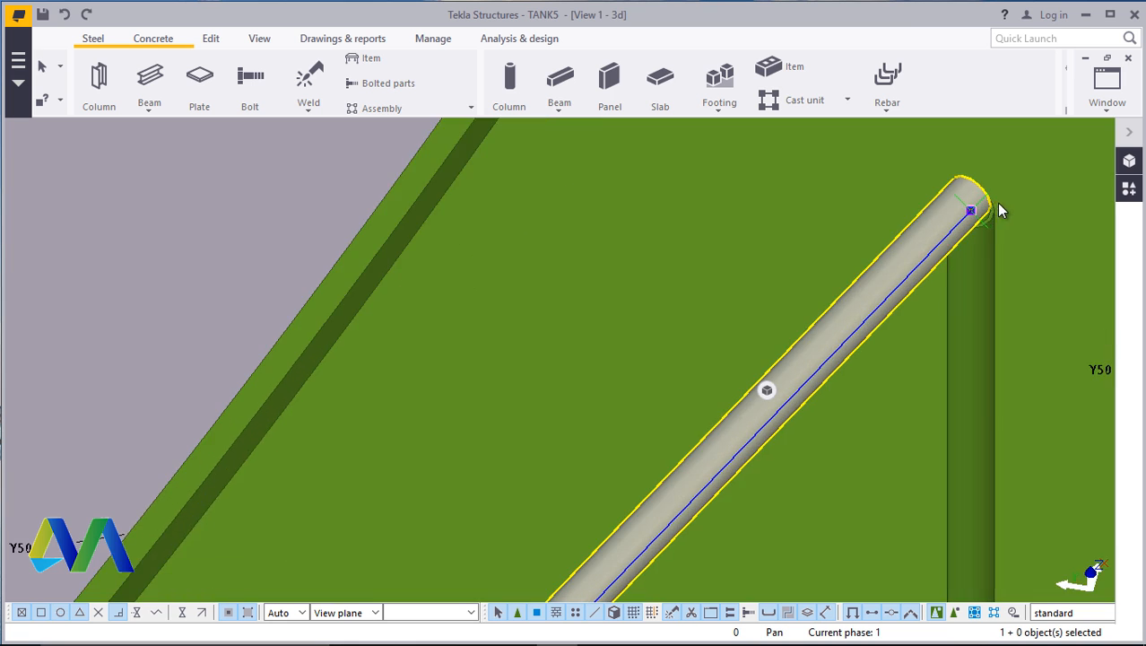
pyautogui.scroll(2, 1001, 210)
pyautogui.click(259, 39)
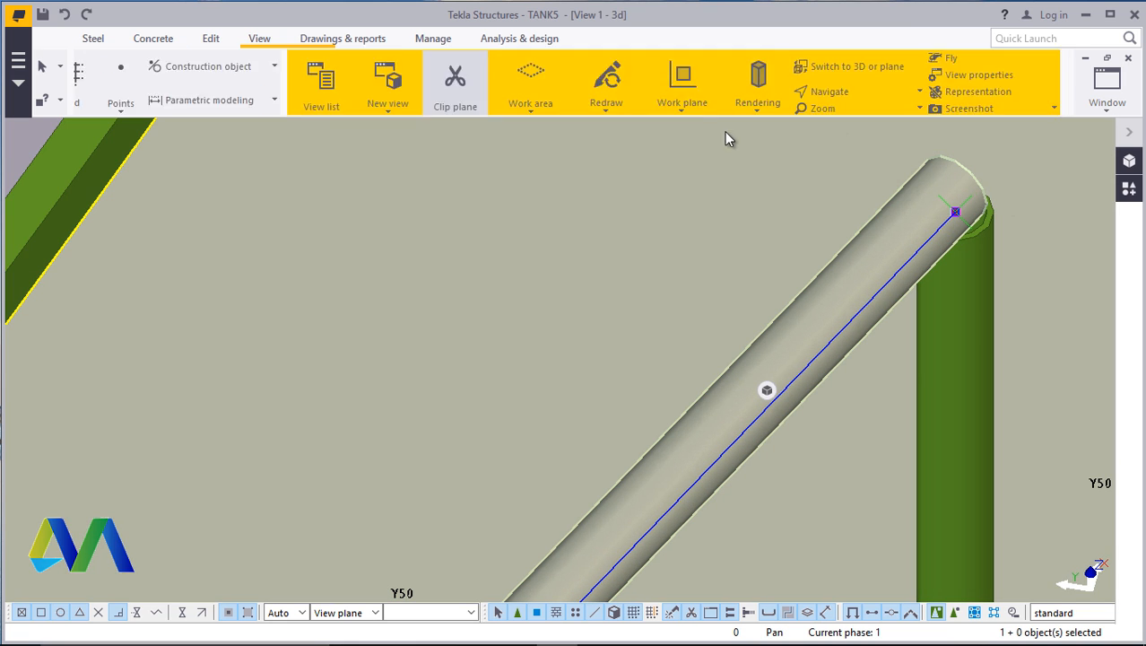
pyautogui.click(606, 92)
pyautogui.click(628, 149)
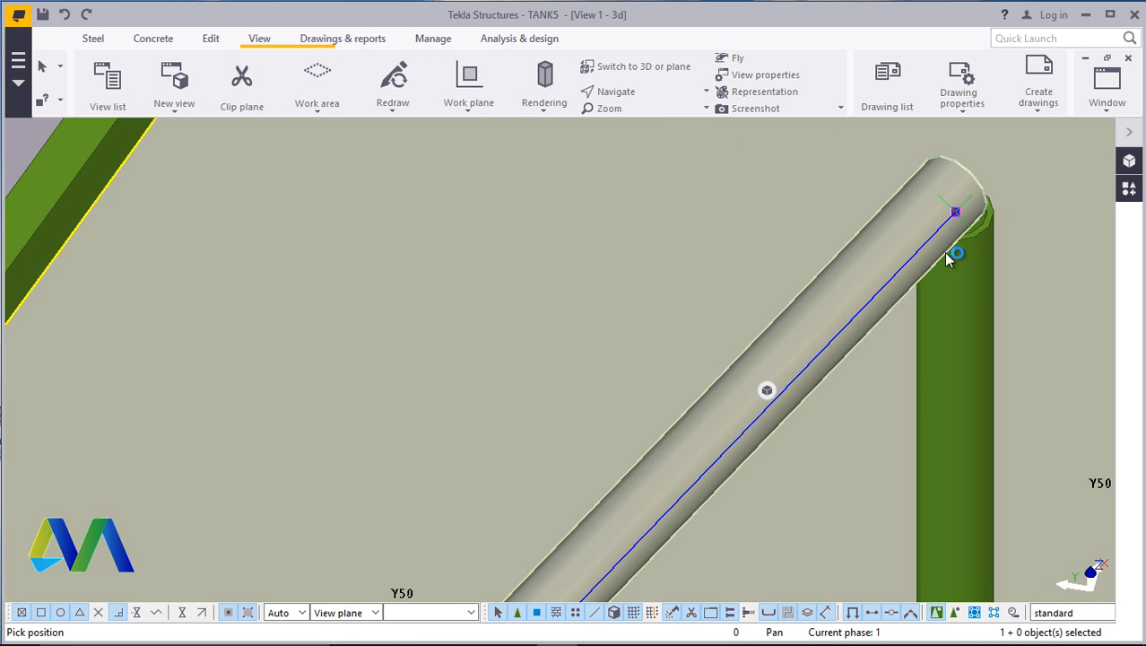
pyautogui.keyDown('ctrl'); pyautogui.moveTo(953, 253); pyautogui.dragTo(941, 125, button='middle'); pyautogui.keyUp('ctrl')
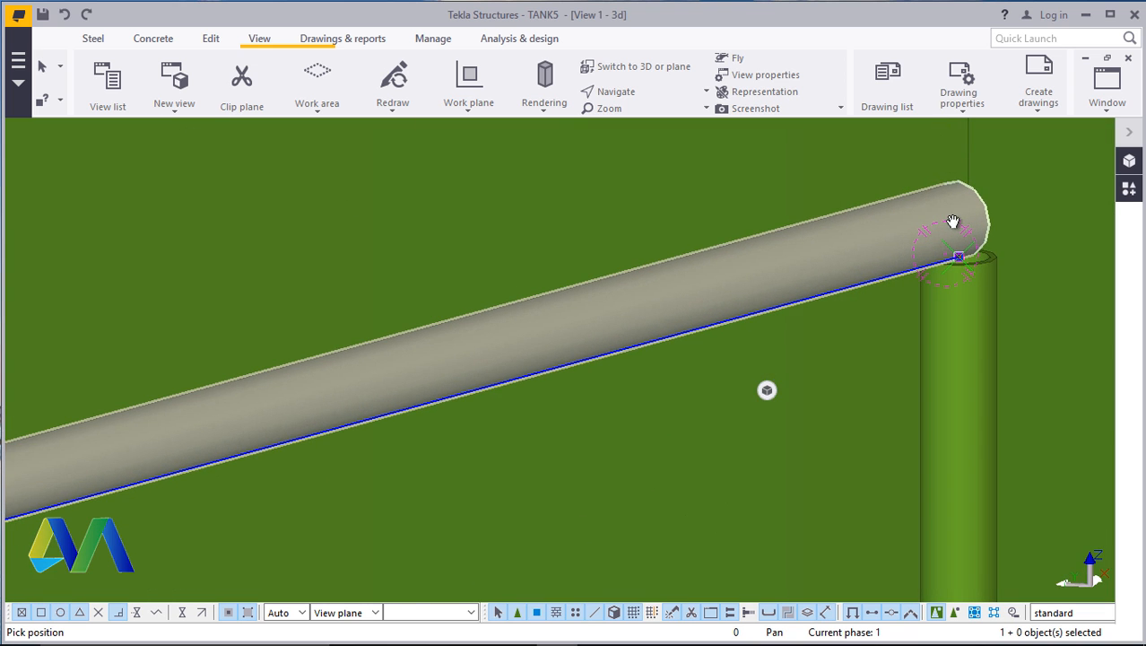
pyautogui.keyDown('ctrl'); pyautogui.moveTo(953, 224); pyautogui.dragTo(966, 304, button='middle'); pyautogui.keyUp('ctrl')
pyautogui.scroll(-5, 966, 304)
pyautogui.scroll(-3, 753, 387)
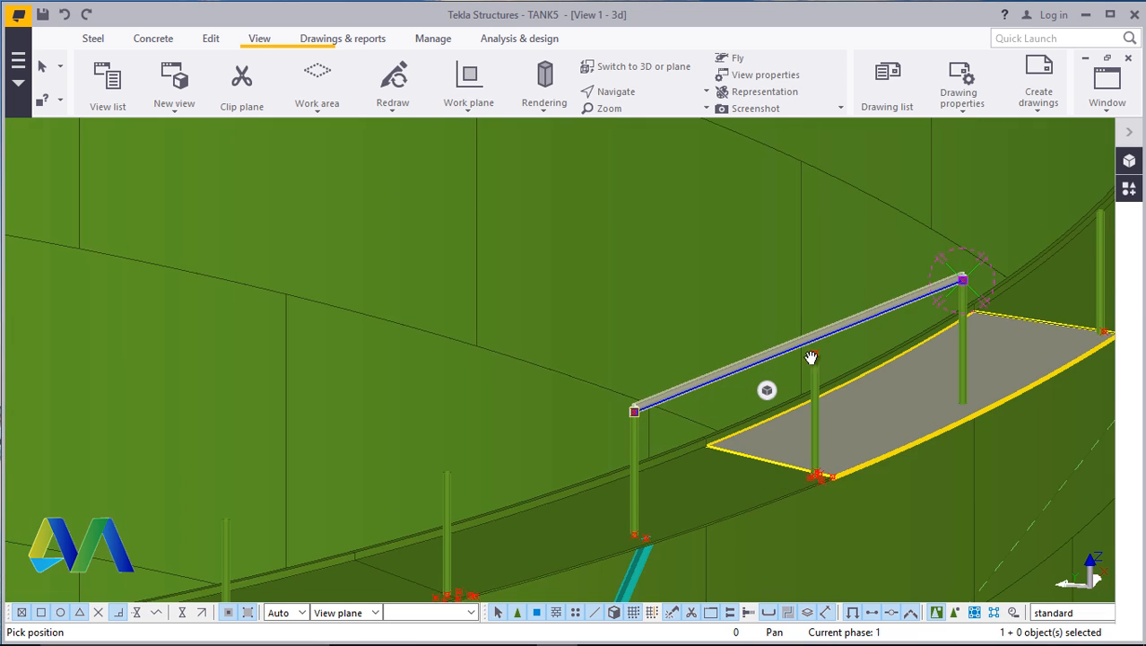
pyautogui.scroll(3, 632, 413)
pyautogui.scroll(6, 632, 413)
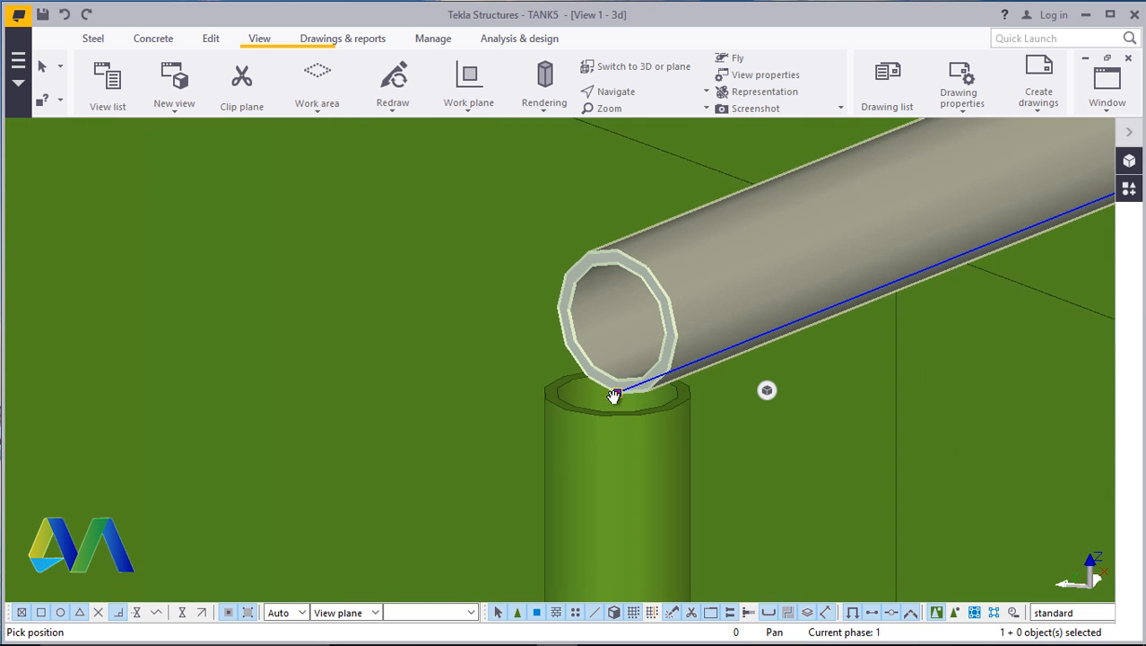
pyautogui.rightClick(626, 321)
pyautogui.click(704, 324)
# Set the pipe rail's at-depth position to Middle so its axis passes through the post-top centres
pyautogui.doubleClick(740, 259)
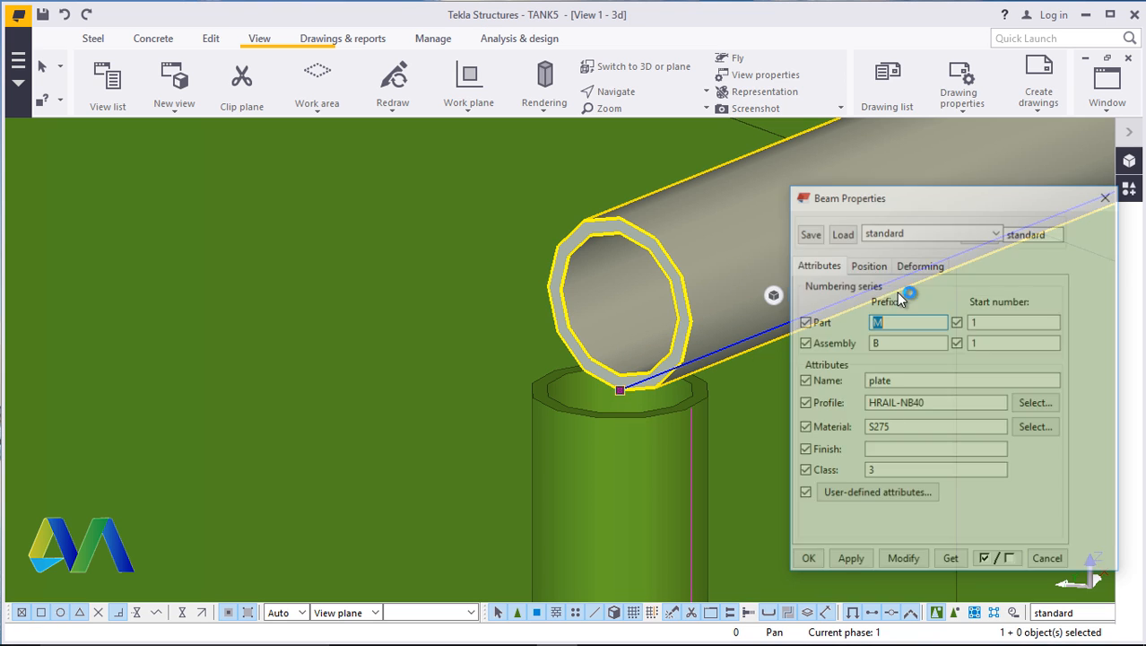
pyautogui.click(868, 267)
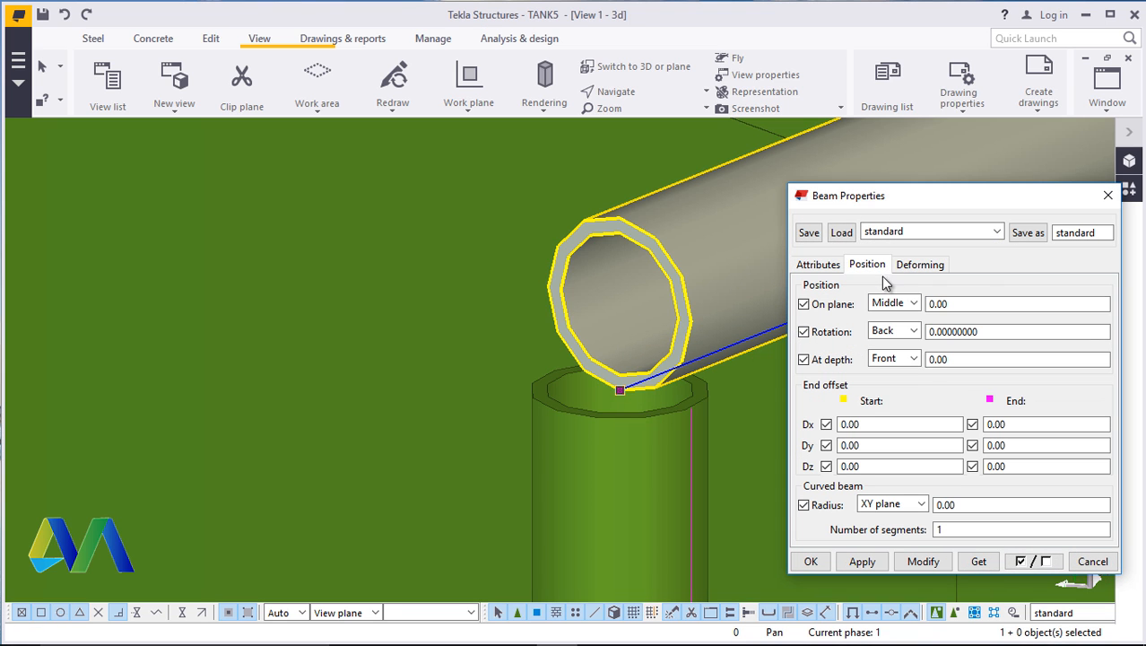
pyautogui.click(914, 359)
pyautogui.click(903, 377)
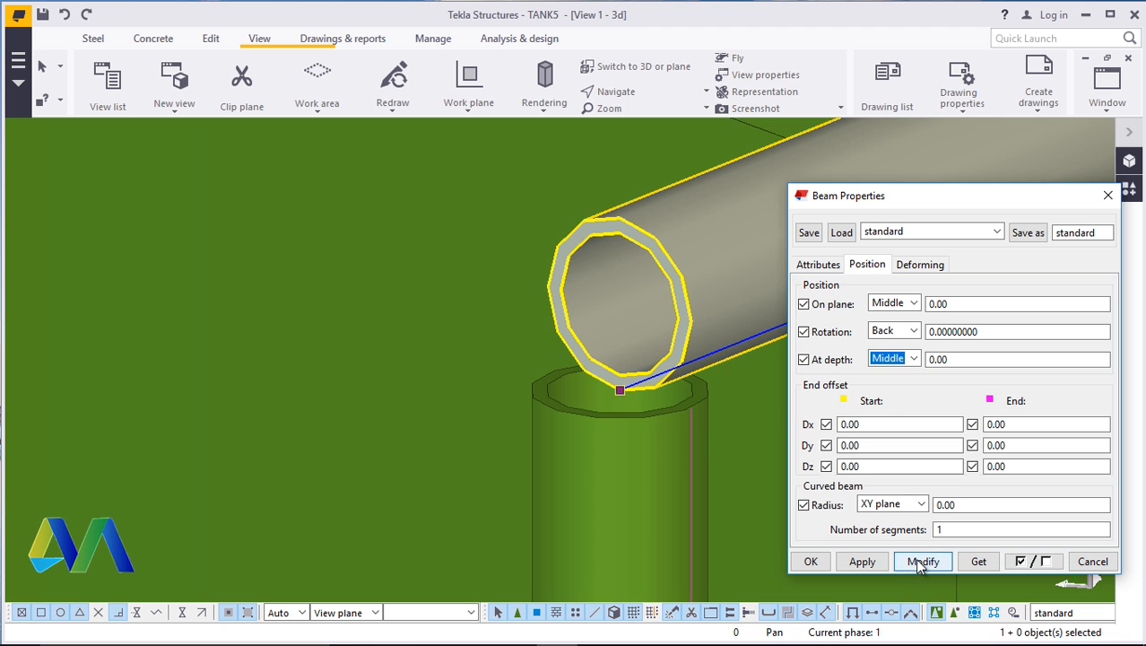
pyautogui.click(921, 562)
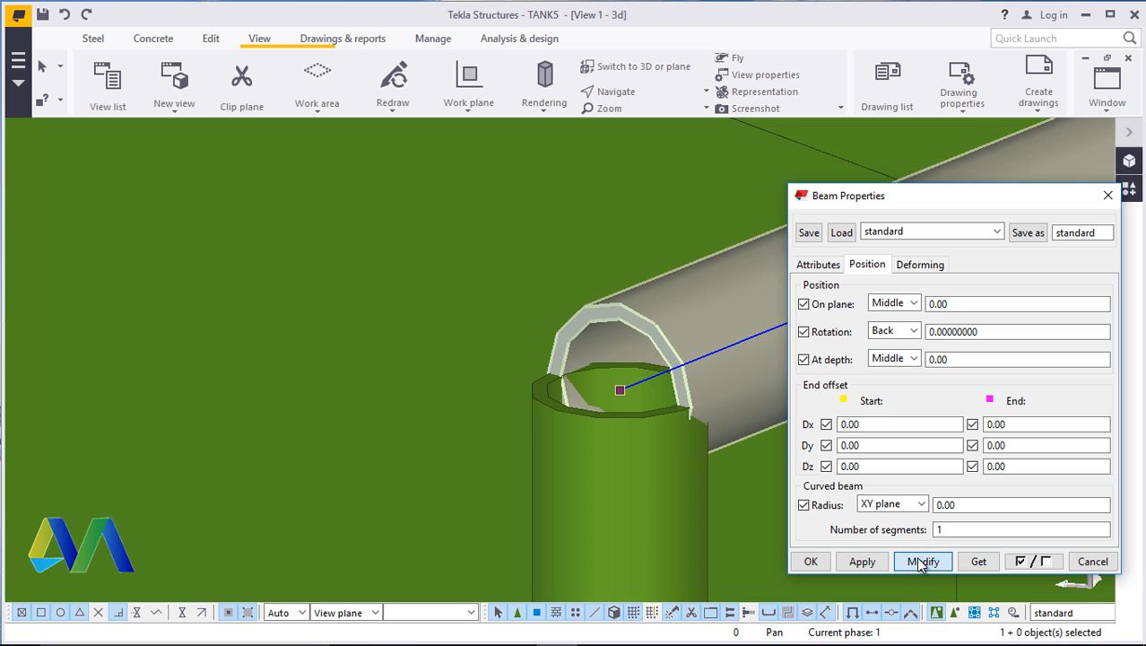
pyautogui.click(811, 562)
# Copy the rail 400 mm straight down the post from the post-top centre to form the mid rail
pyautogui.scroll(-5, 680, 426)
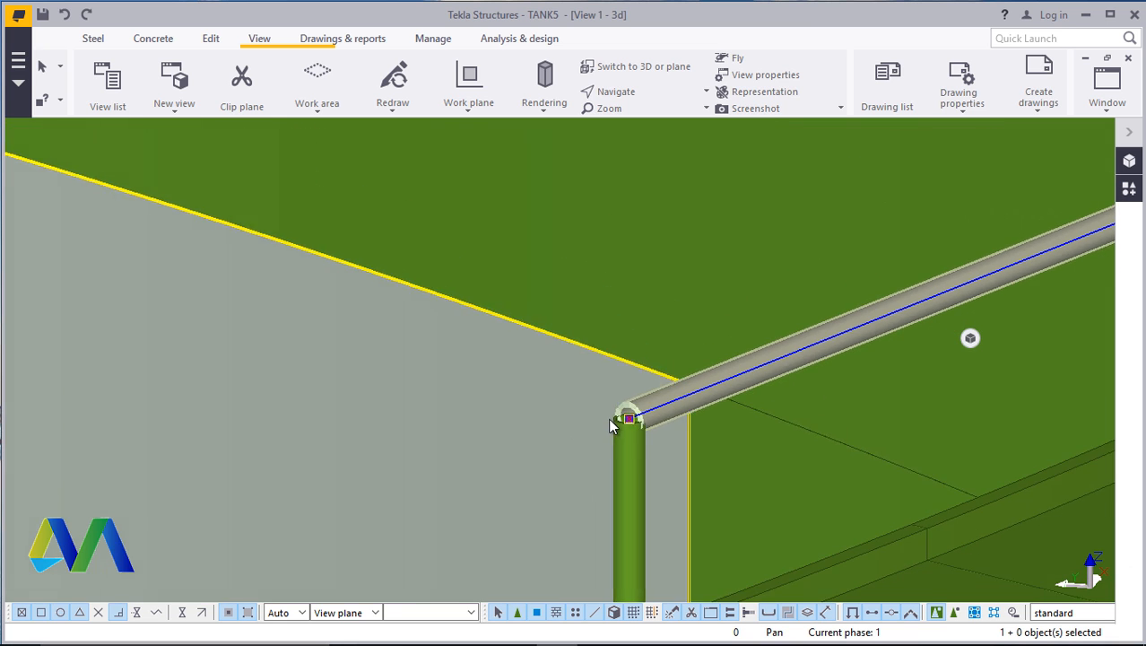
pyautogui.scroll(-2, 611, 415)
pyautogui.scroll(5, 635, 407)
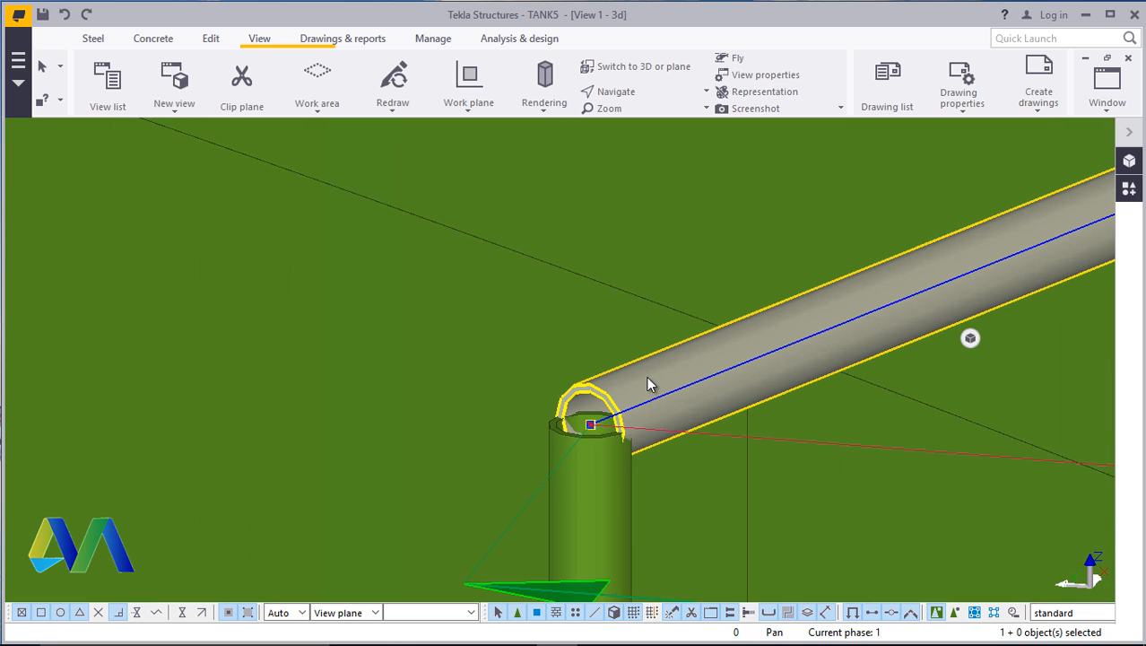
pyautogui.scroll(1, 647, 376)
pyautogui.rightClick(647, 375)
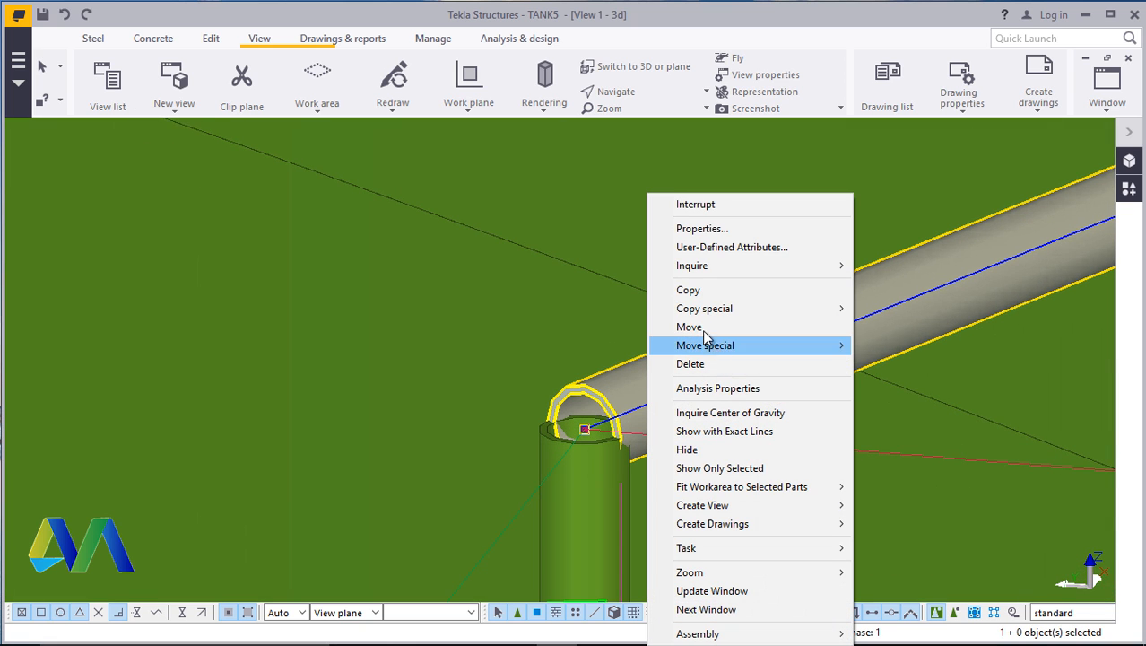
pyautogui.click(688, 289)
pyautogui.scroll(2, 682, 411)
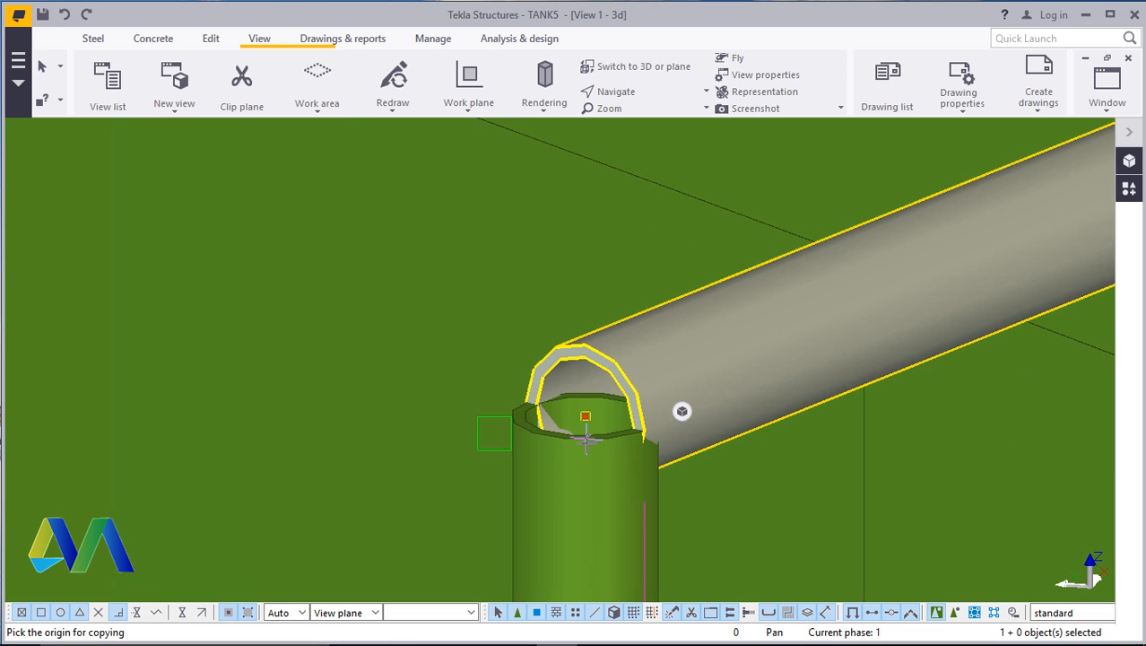
pyautogui.scroll(-6, 681, 411)
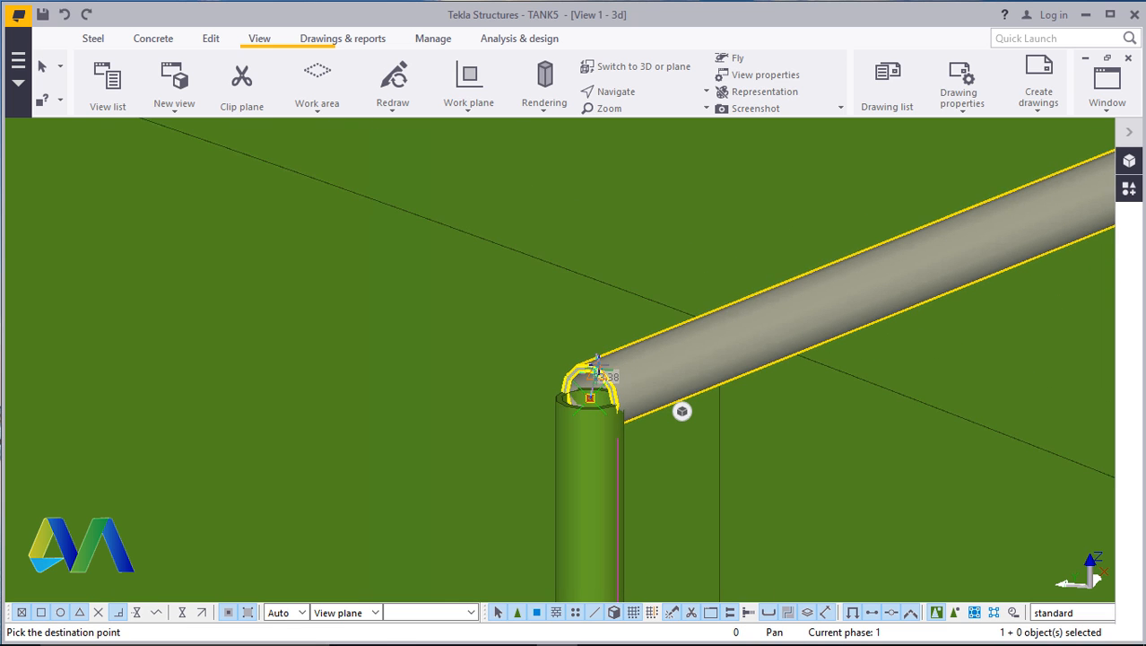
pyautogui.scroll(8, 682, 411)
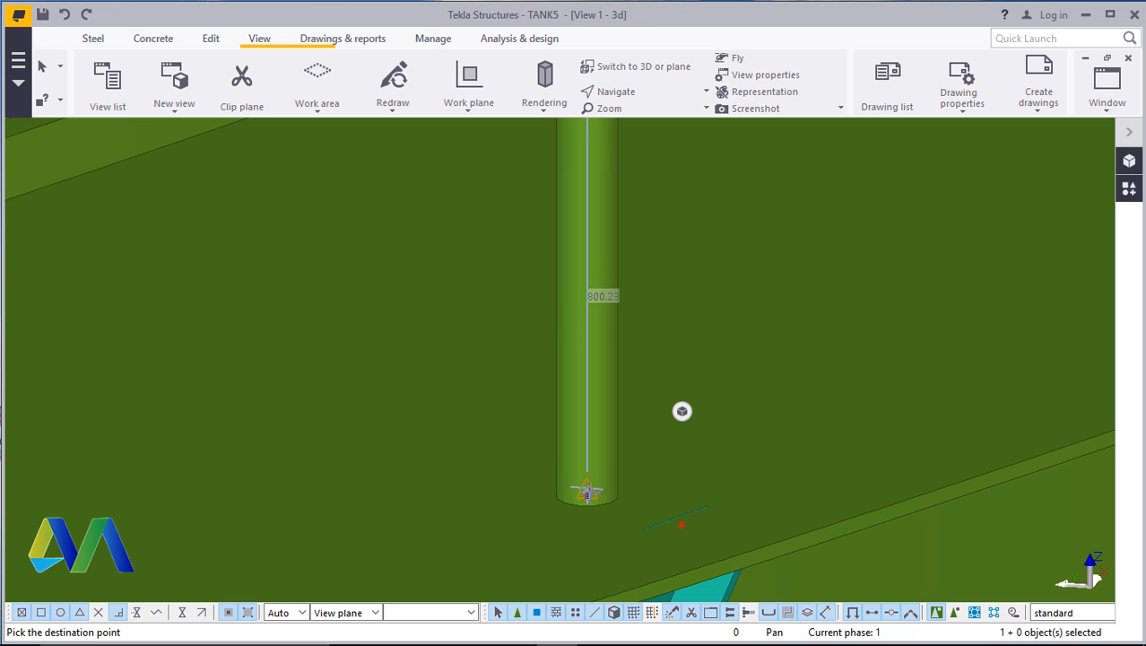
pyautogui.write('40')
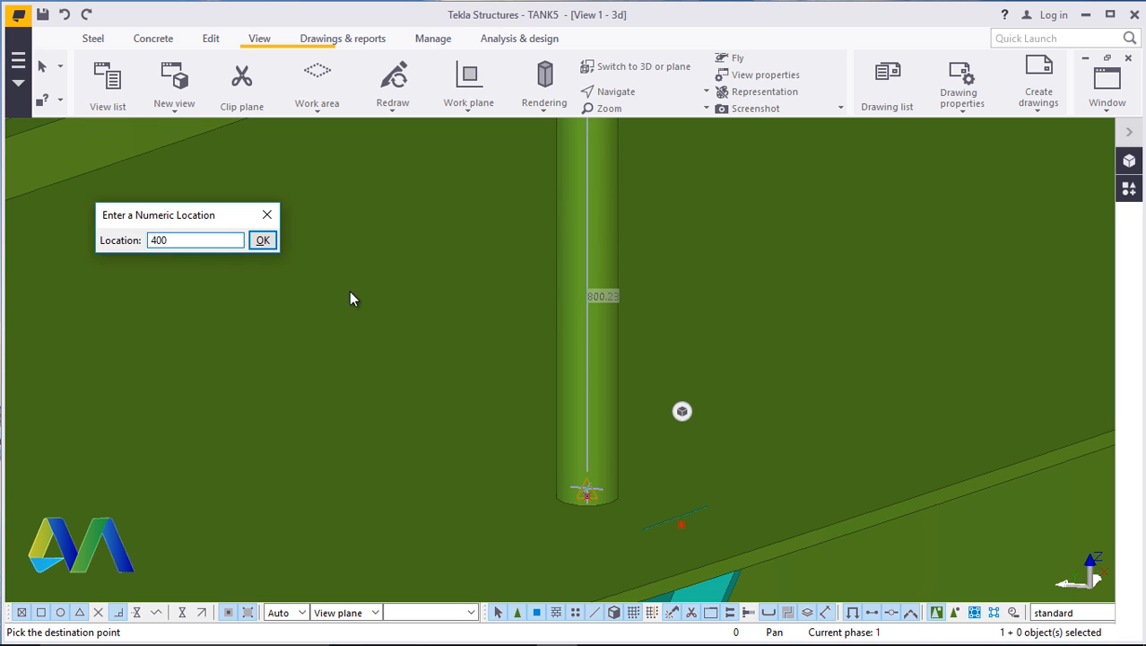
pyautogui.write('0')
pyautogui.click(263, 239)
pyautogui.scroll(-5, 538, 429)
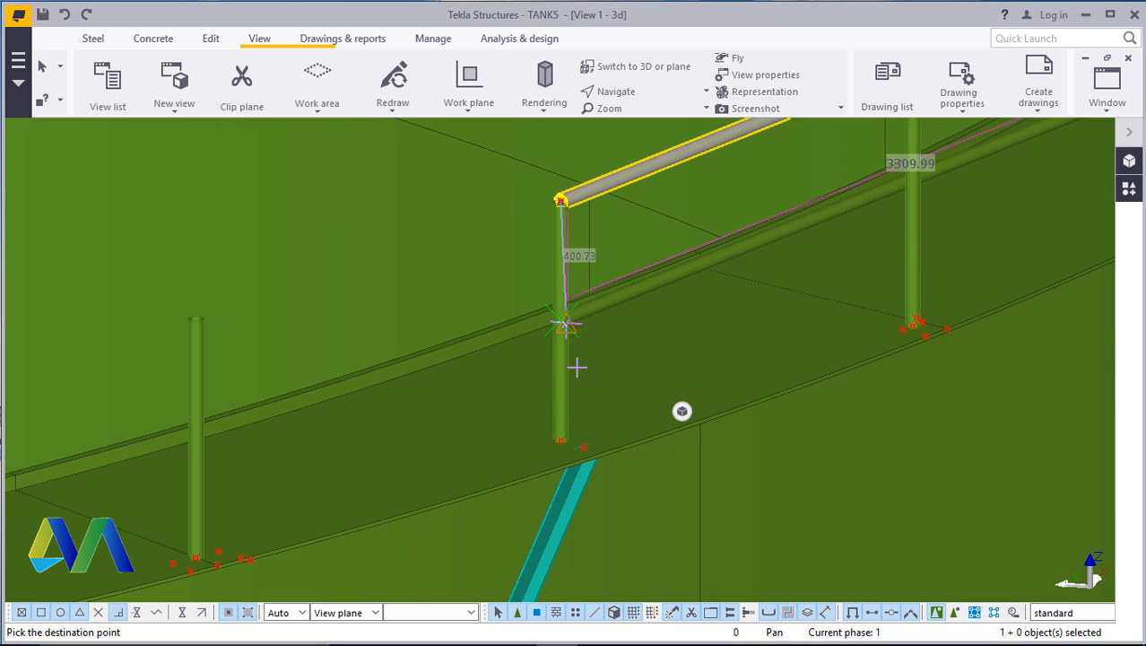
# Try to add another copy of the rail 700 mm down the post toward its base
pyautogui.scroll(1, 565, 444)
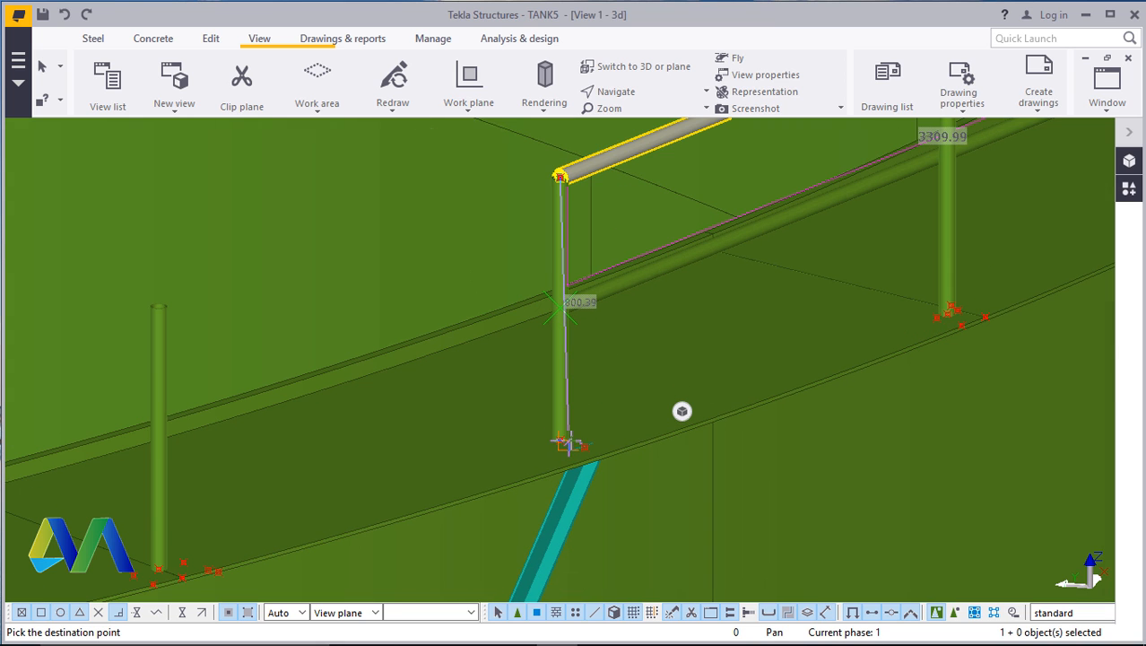
pyautogui.scroll(6, 565, 443)
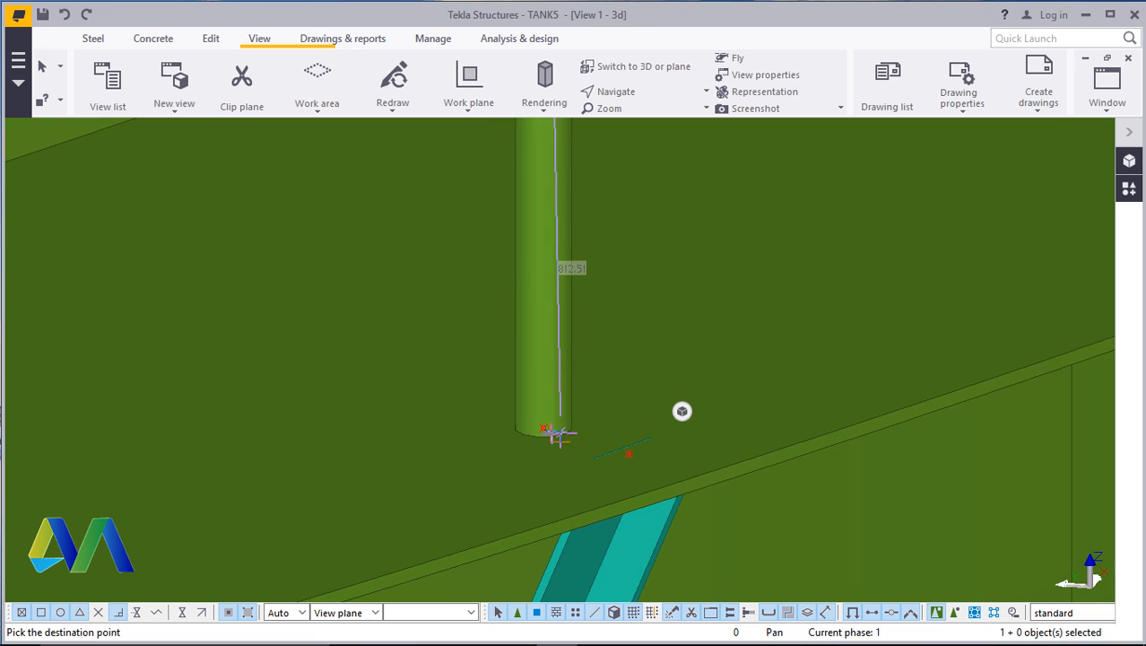
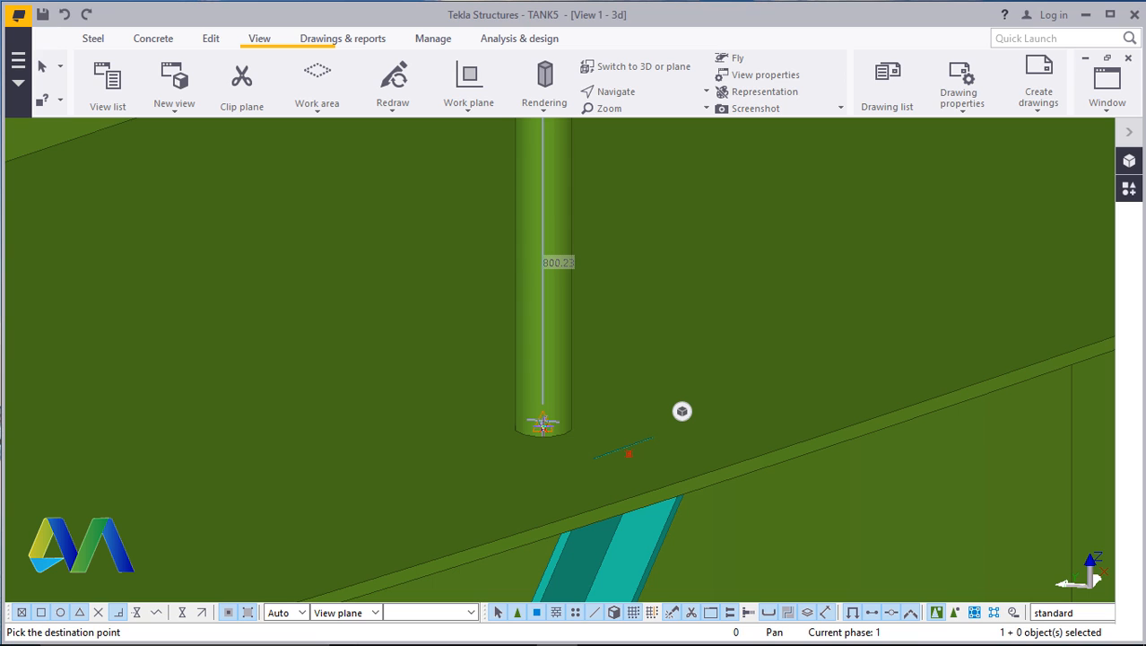
pyautogui.write('700')
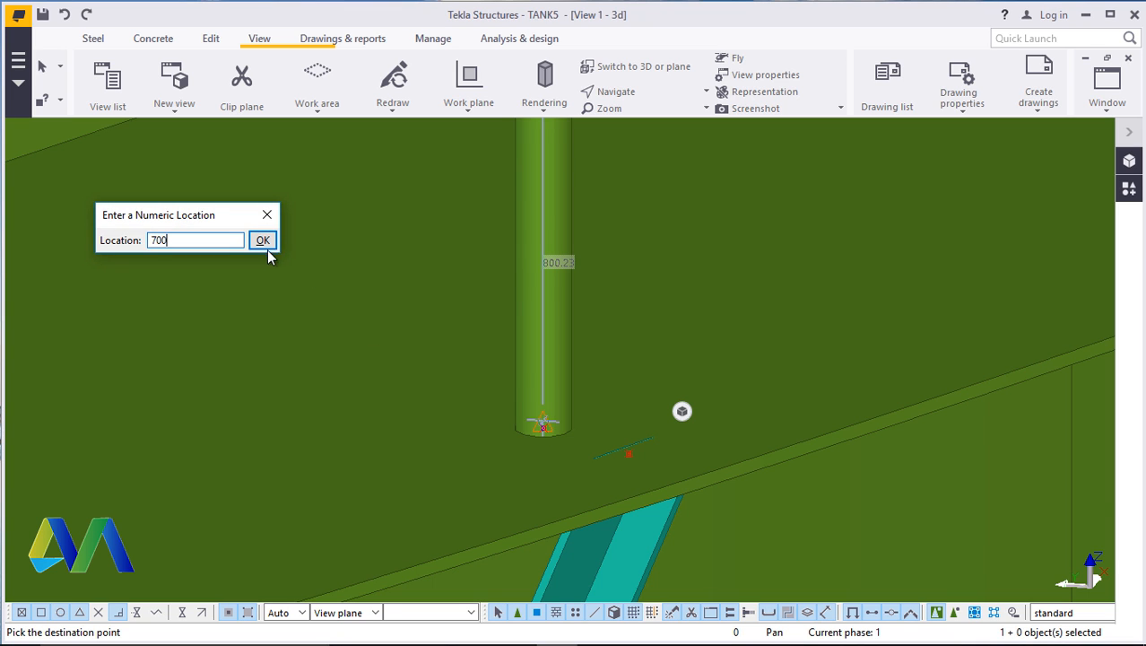
pyautogui.click(263, 240)
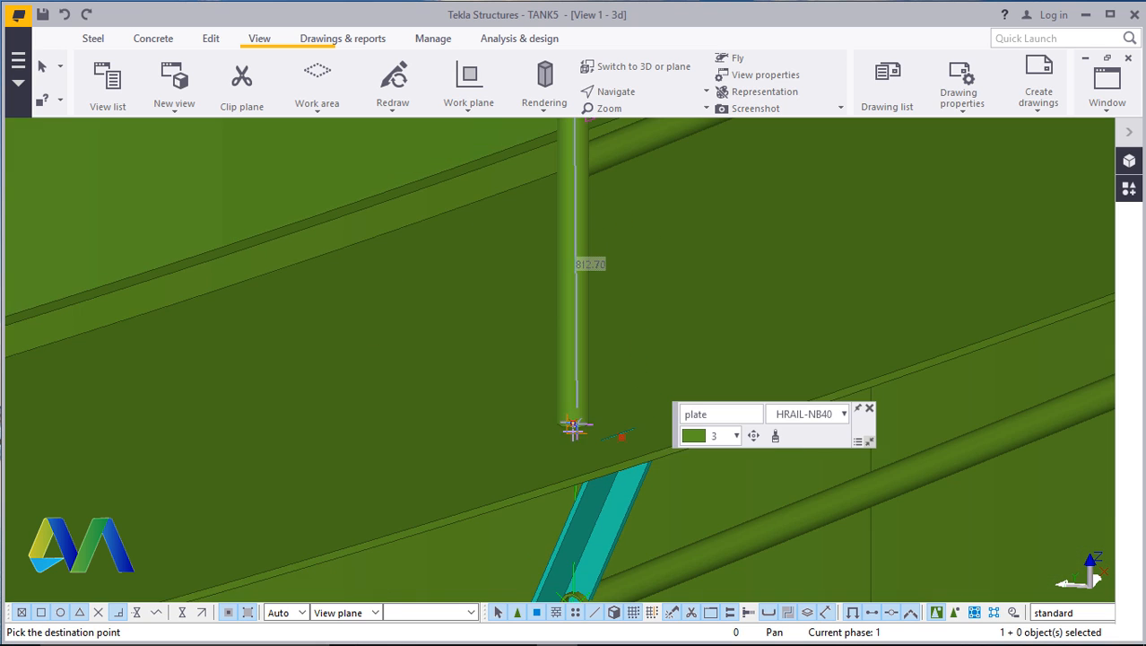
pyautogui.scroll(-5, 574, 427)
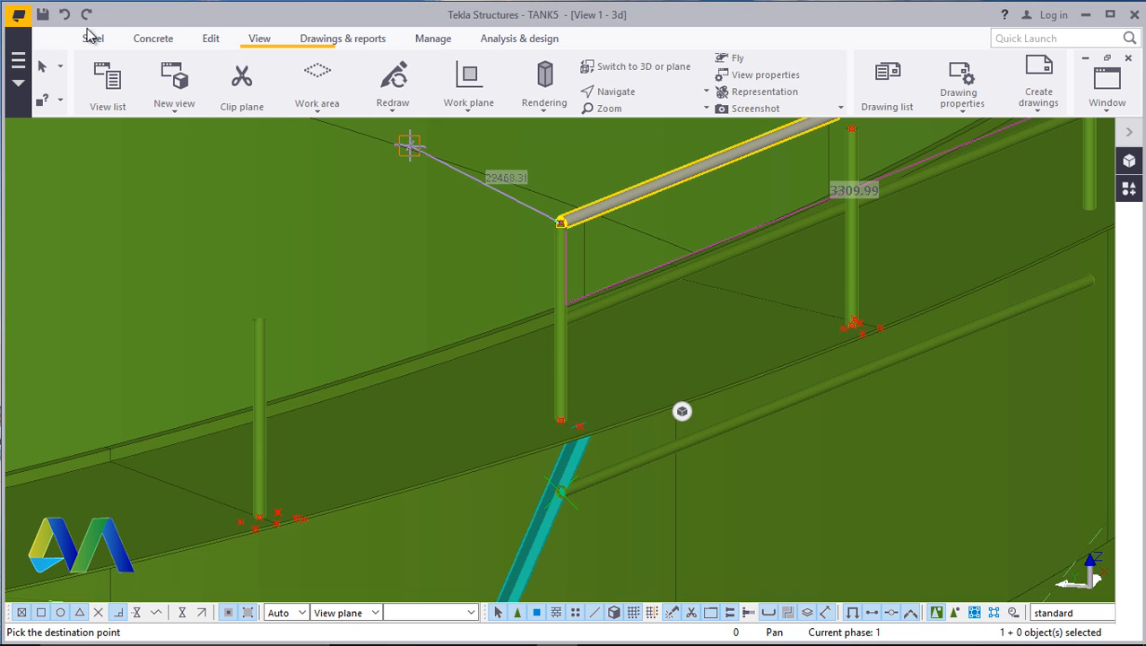
pyautogui.scroll(4, 582, 325)
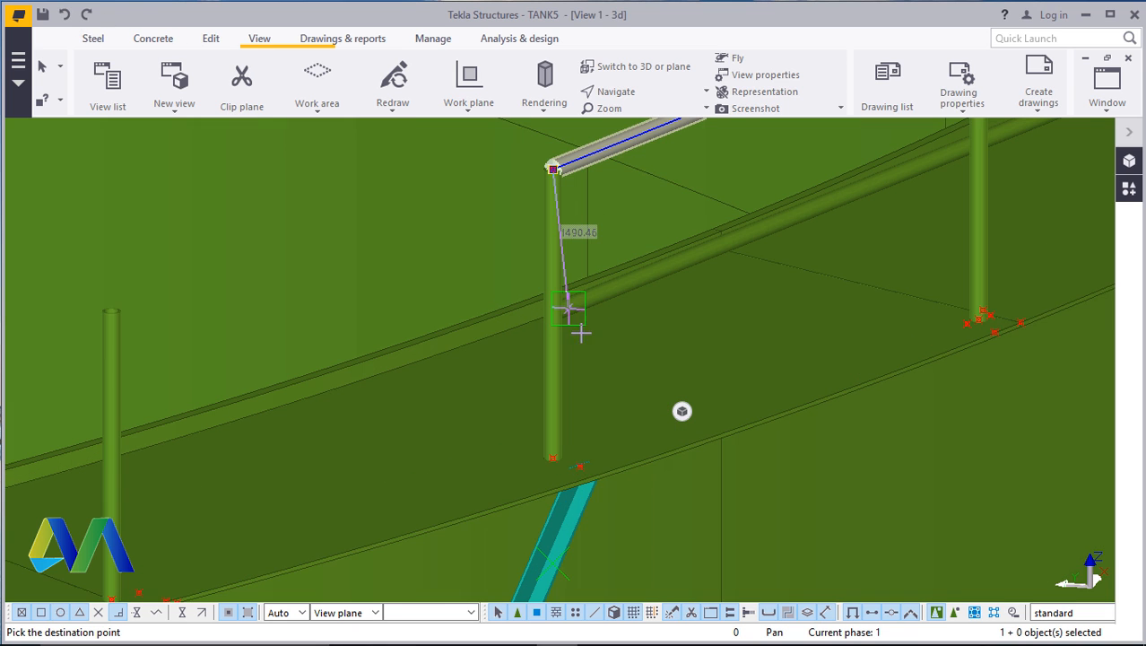
pyautogui.rightClick(572, 274)
pyautogui.click(594, 284)
# Try to copy the top rail 500 mm down the post from the post-top centre toward its base
pyautogui.scroll(-4, 516, 447)
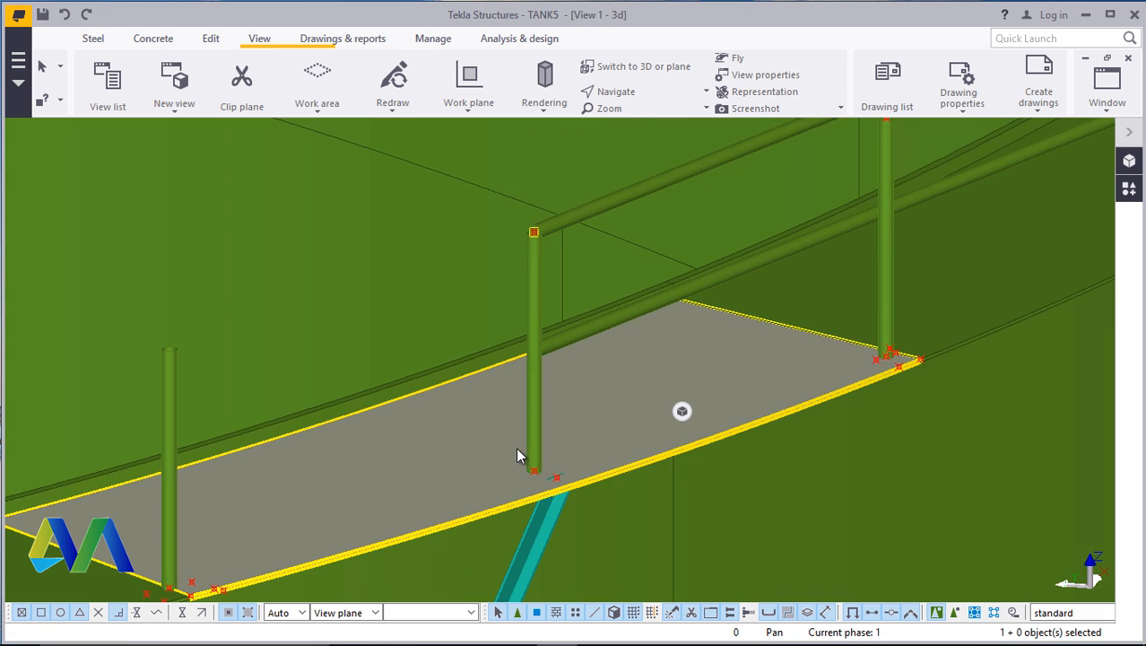
pyautogui.scroll(5, 855, 259)
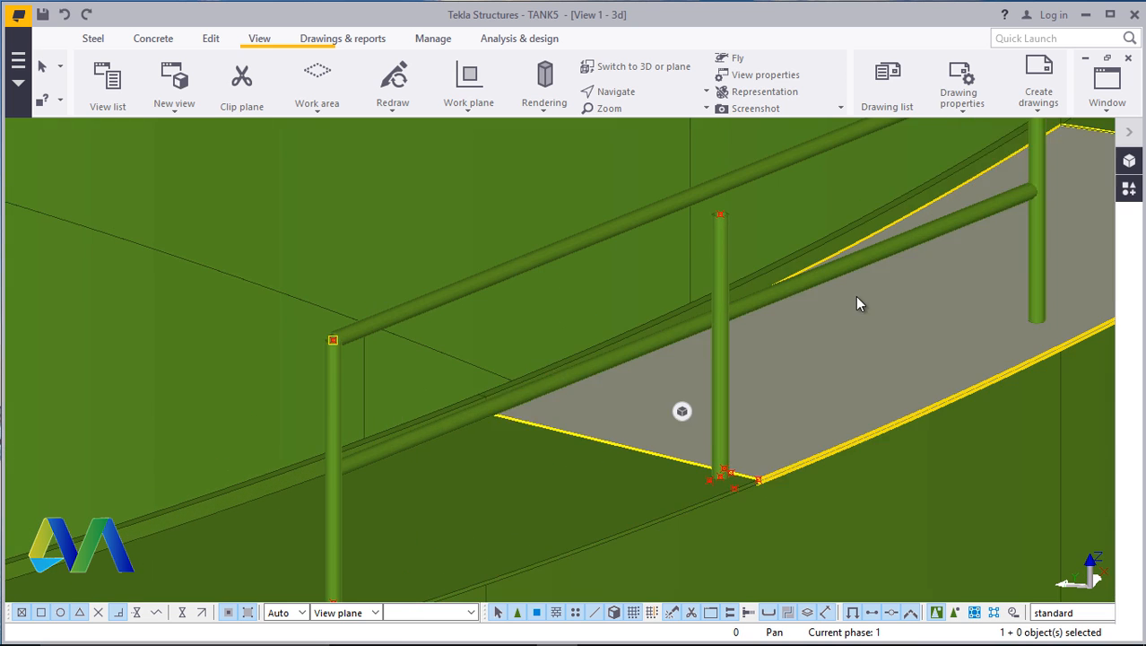
pyautogui.scroll(-5, 857, 296)
pyautogui.scroll(2, 534, 384)
pyautogui.scroll(3, 572, 248)
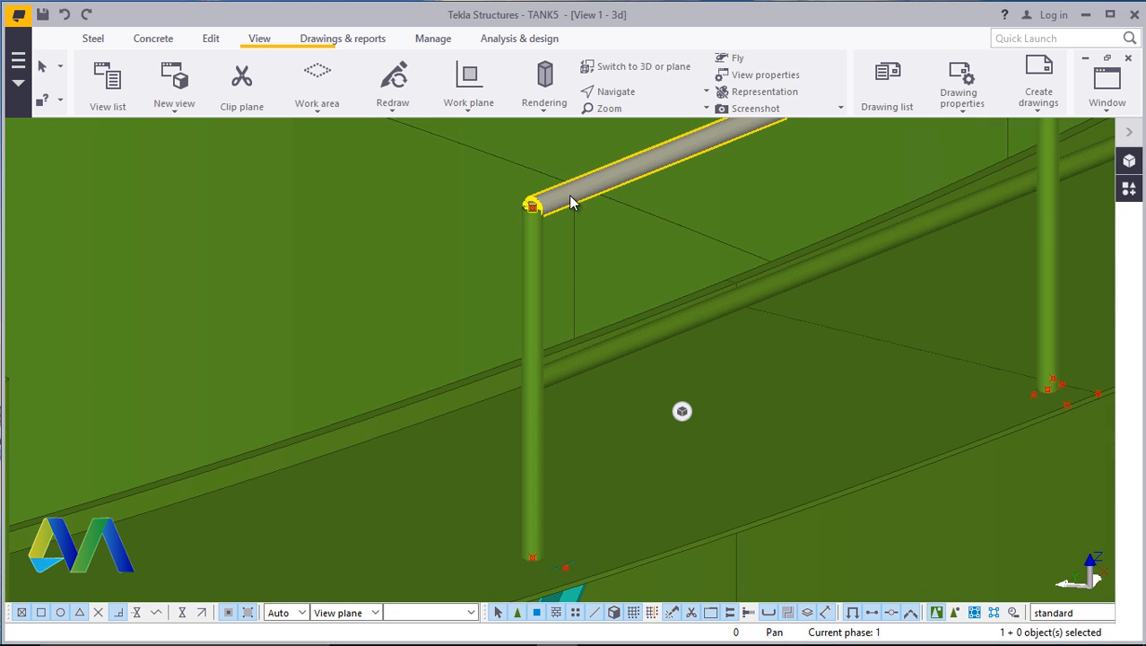
pyautogui.click(573, 201)
pyautogui.rightClick(569, 195)
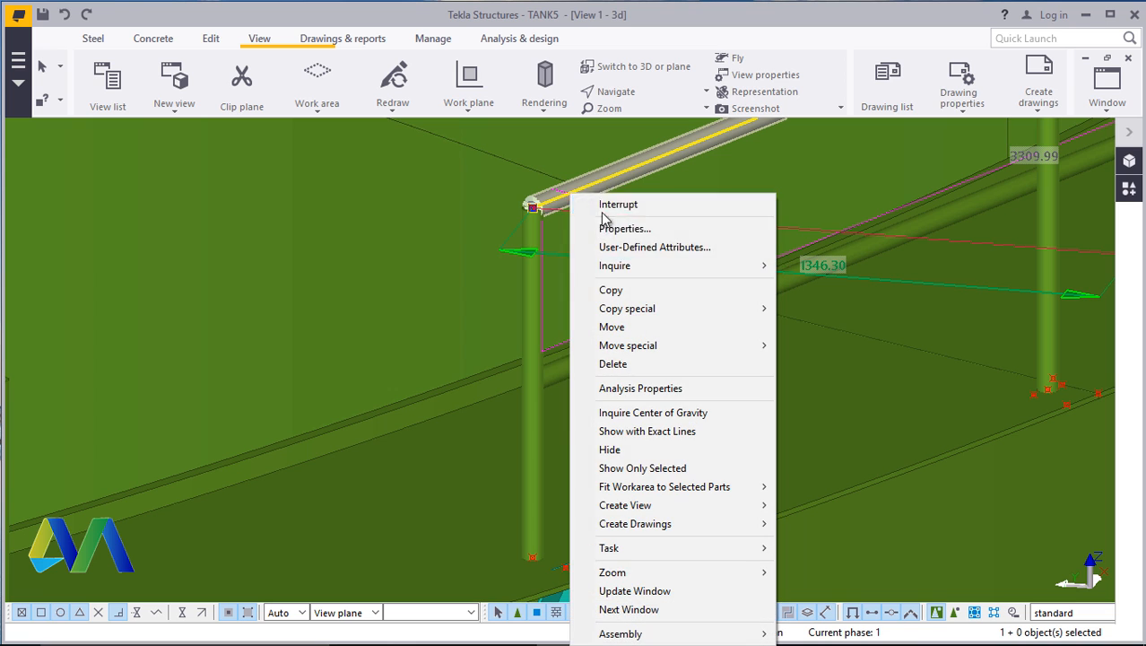
pyautogui.click(630, 291)
pyautogui.scroll(5, 606, 228)
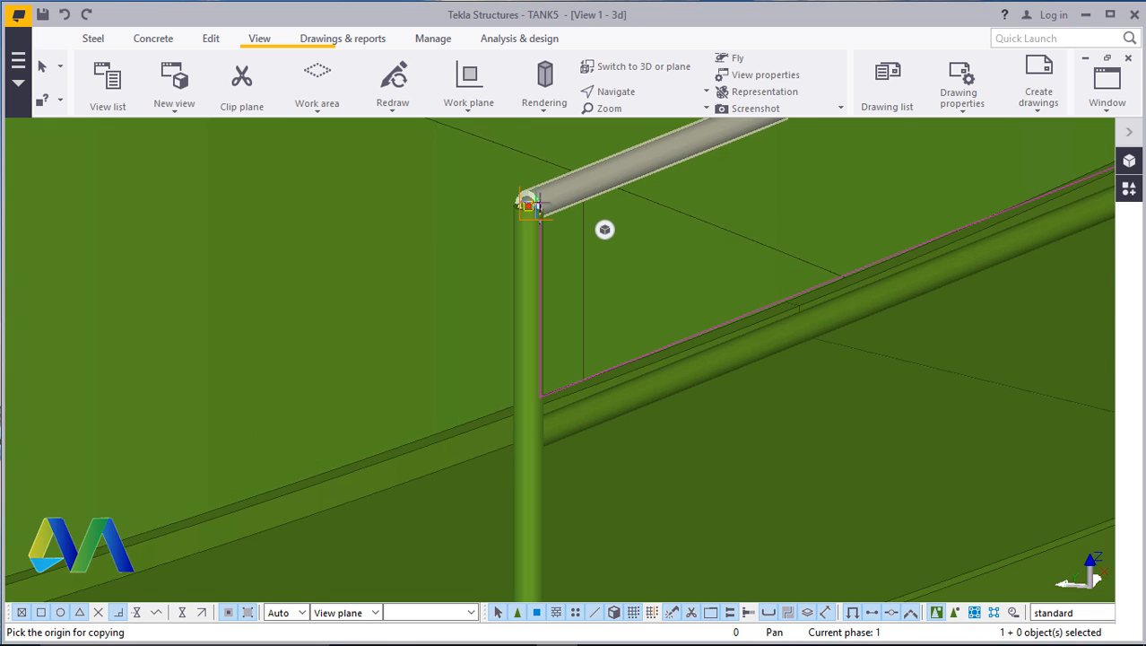
pyautogui.scroll(3, 604, 228)
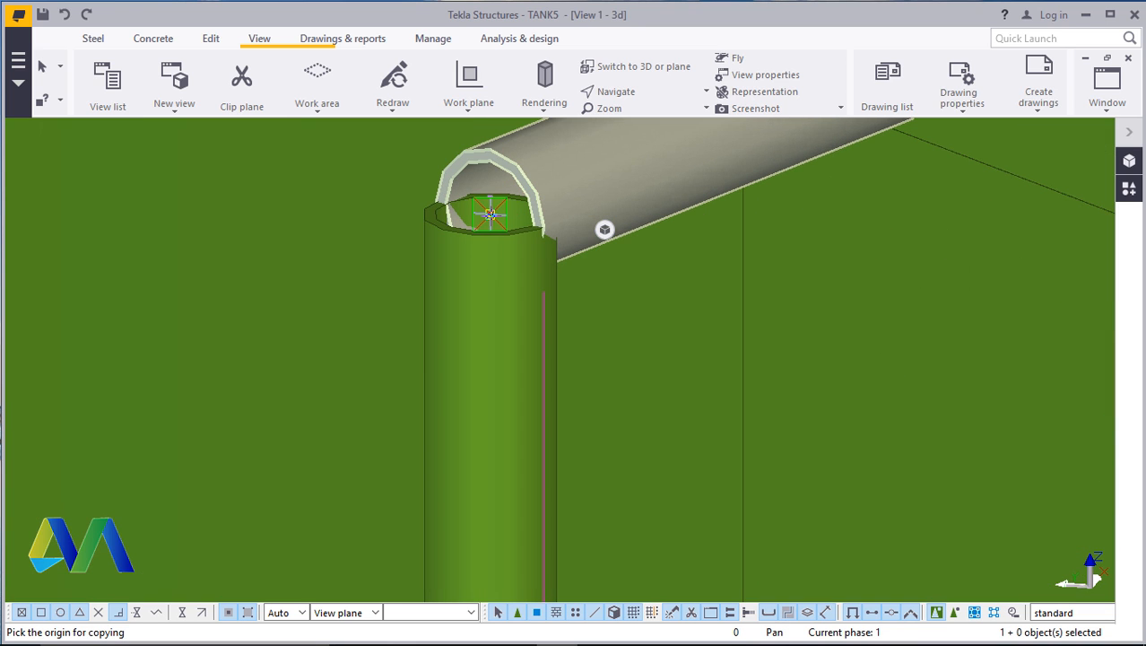
pyautogui.click(490, 213)
pyautogui.scroll(-8, 520, 229)
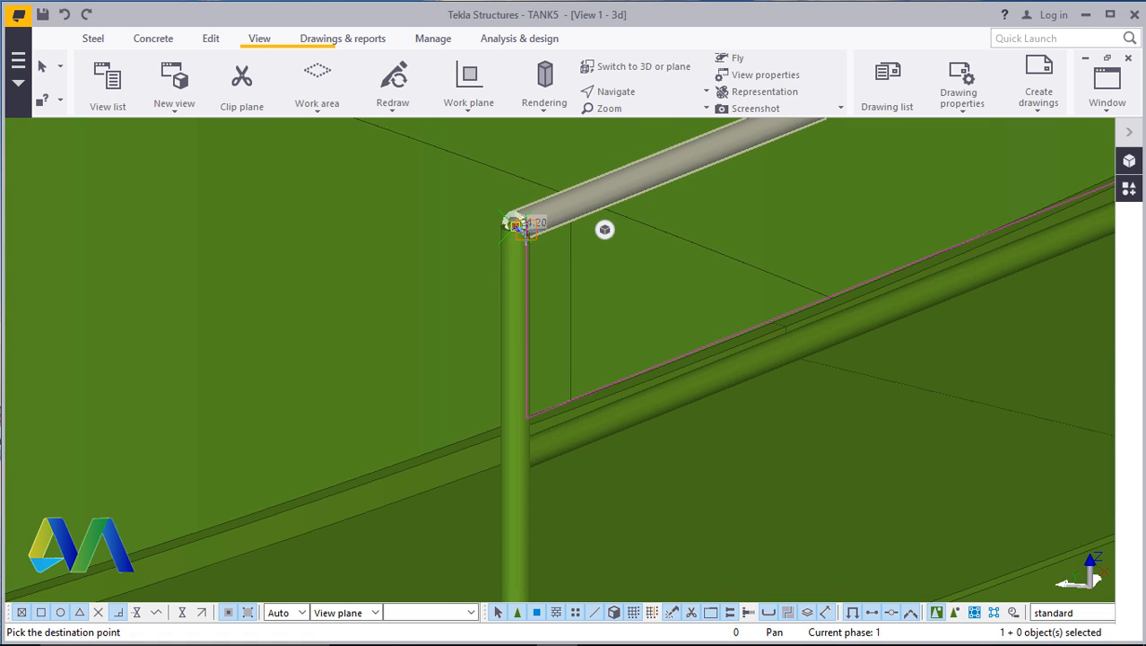
pyautogui.scroll(-2, 528, 240)
pyautogui.scroll(8, 523, 434)
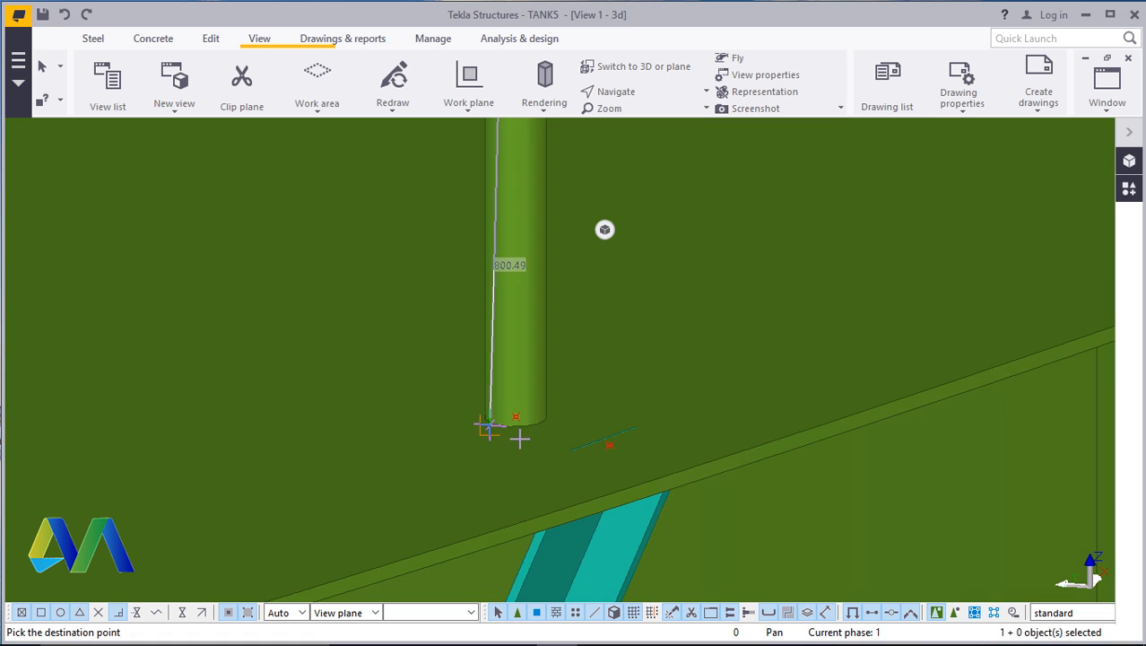
pyautogui.scroll(2, 520, 416)
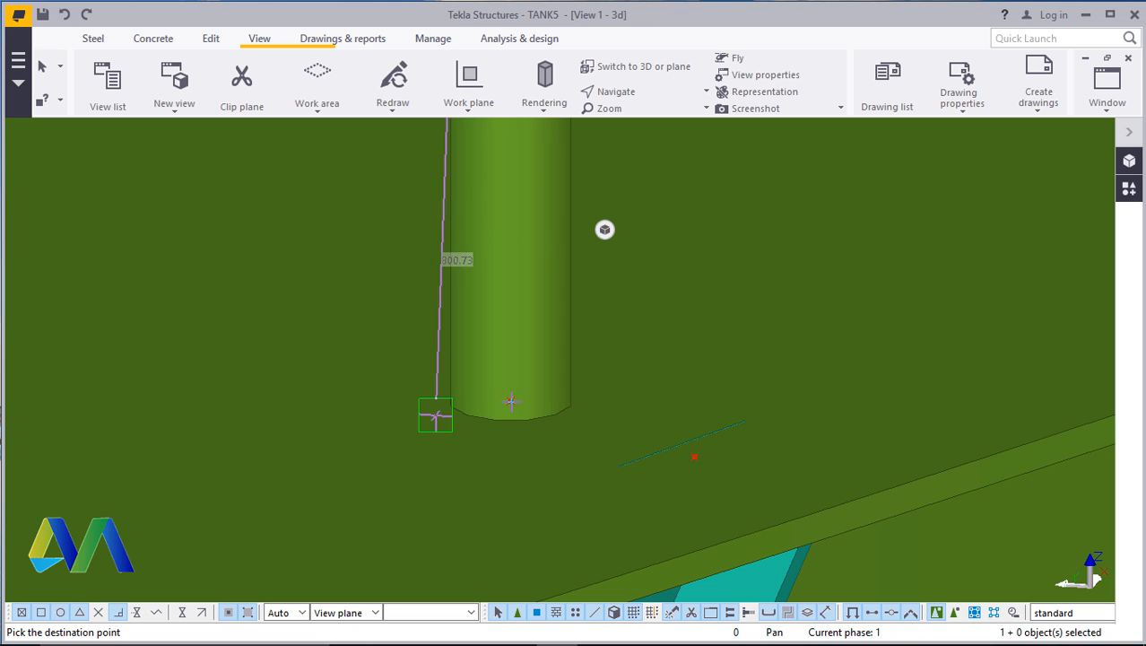
pyautogui.scroll(-3, 525, 401)
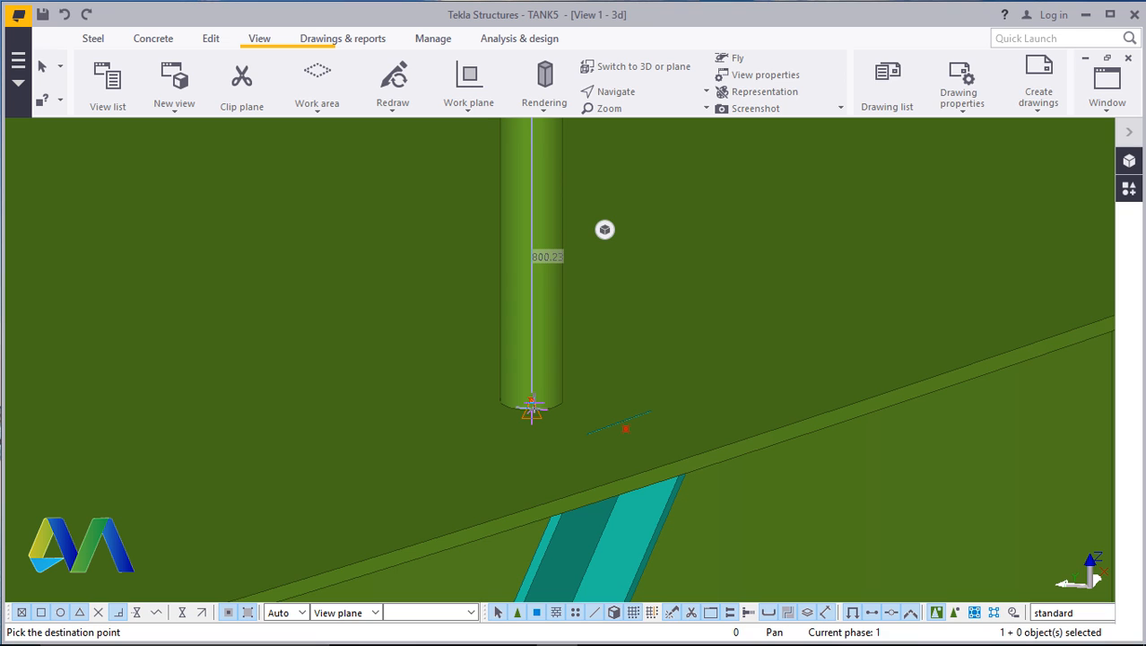
pyautogui.write('500')
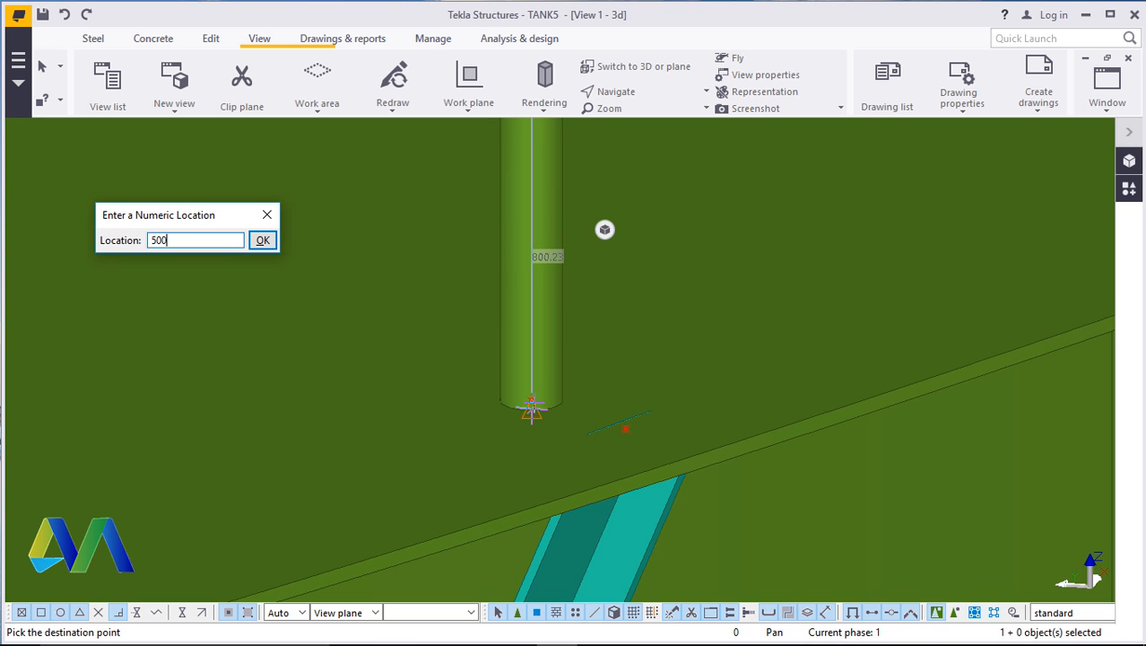
pyautogui.press('Return')
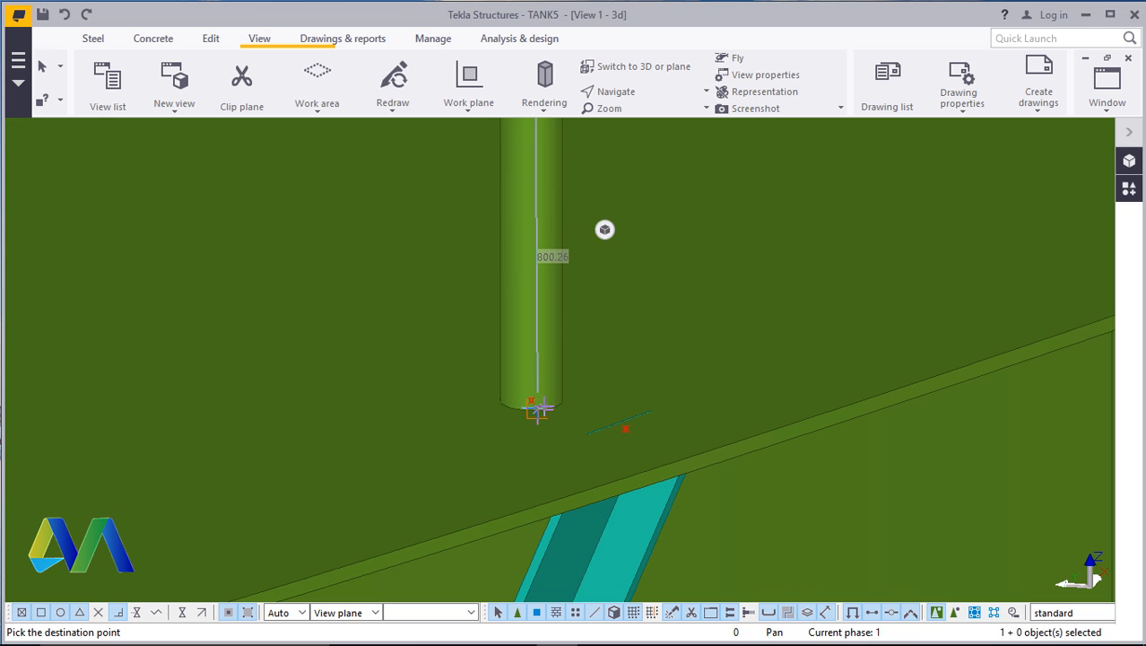
pyautogui.scroll(-6, 538, 409)
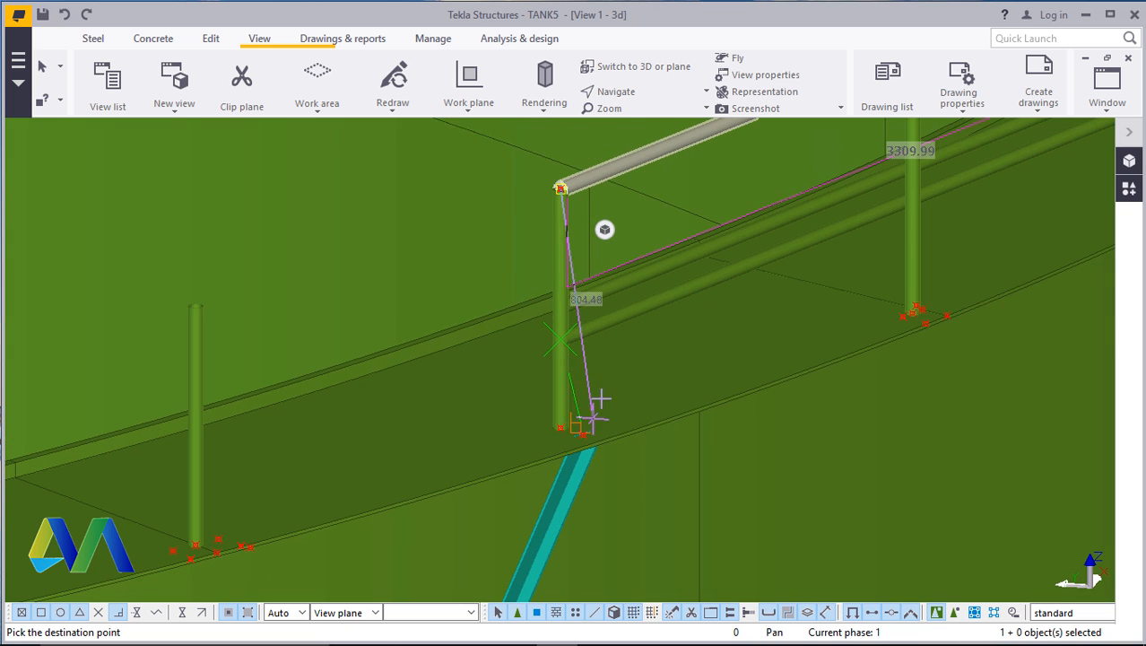
pyautogui.scroll(3, 601, 323)
pyautogui.rightClick(588, 330)
pyautogui.click(640, 334)
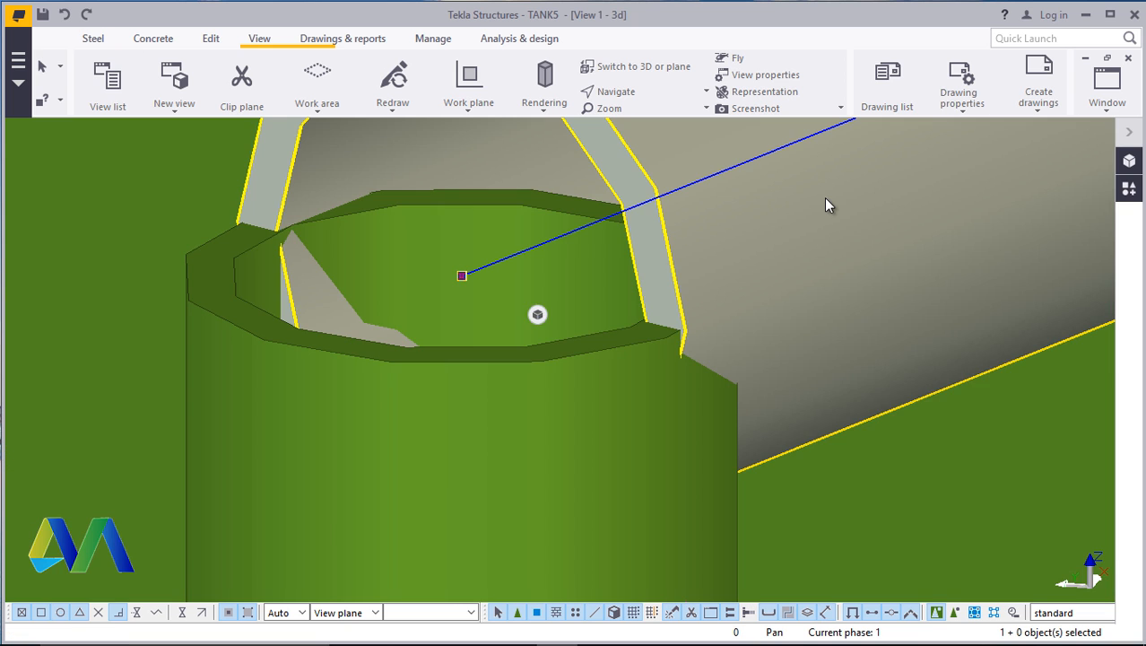
# Try a copy of the top rail 600 mm down the post from the post-top centre, and undo it
pyautogui.rightClick(824, 198)
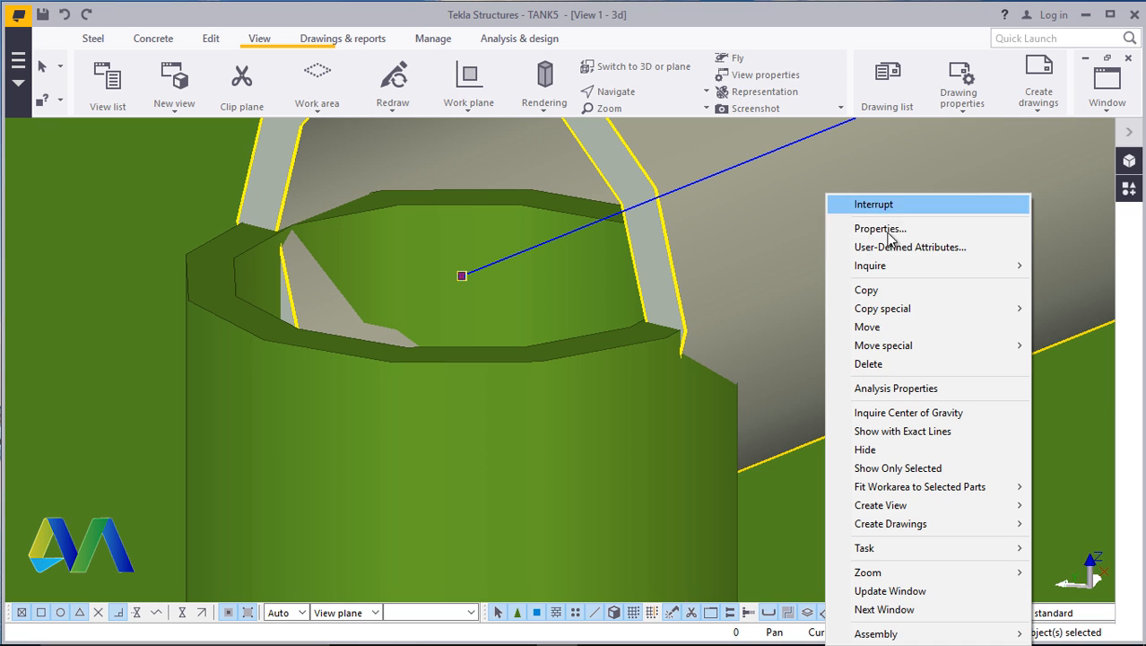
pyautogui.click(866, 289)
pyautogui.click(461, 274)
pyautogui.scroll(-2, 464, 274)
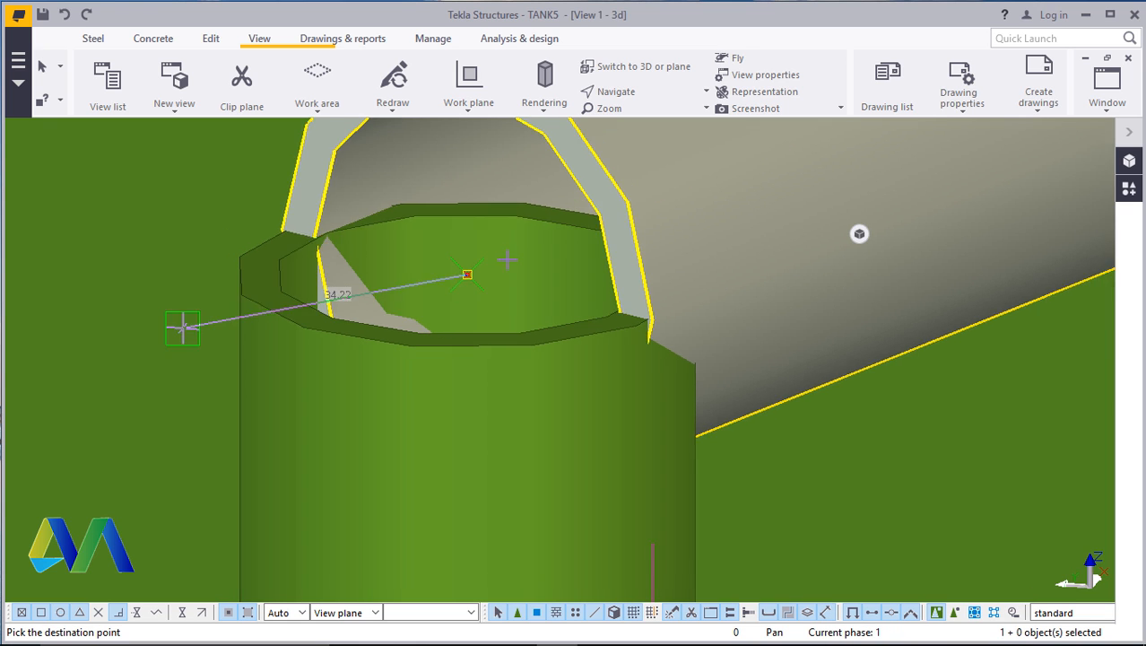
pyautogui.scroll(-6, 467, 274)
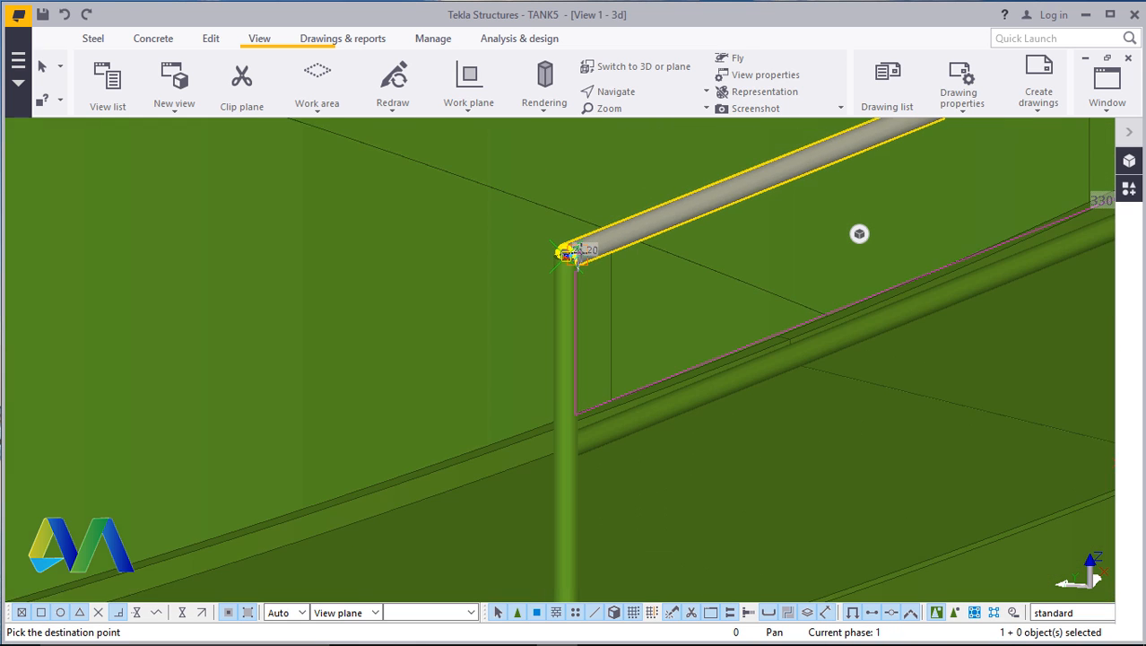
pyautogui.scroll(-4, 566, 254)
pyautogui.scroll(6, 575, 456)
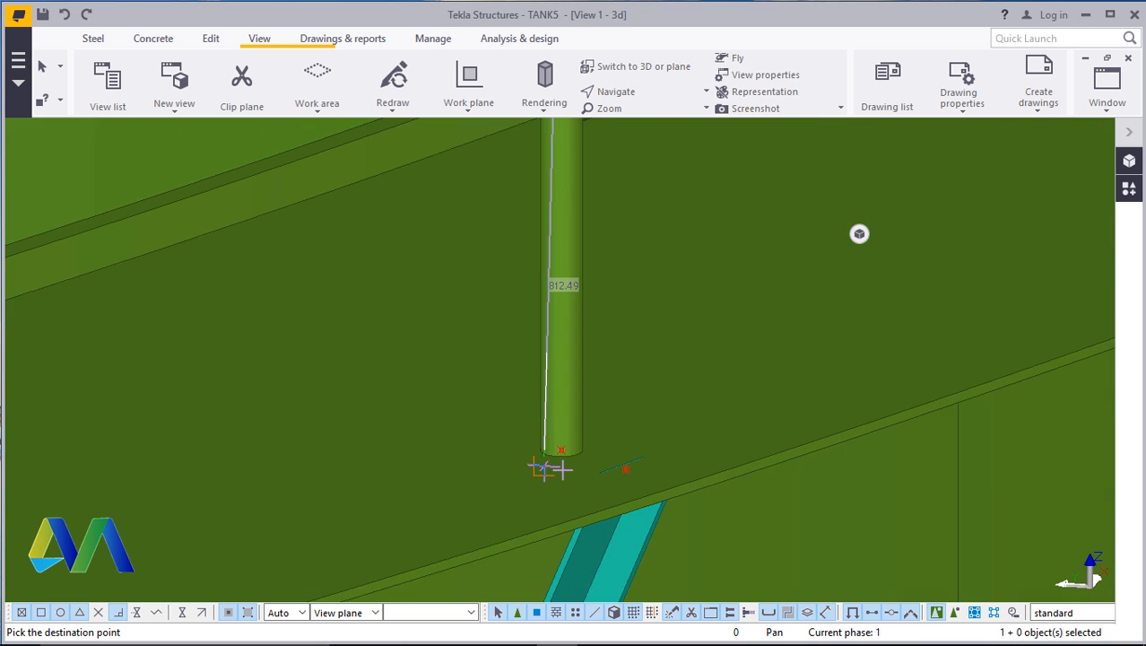
pyautogui.scroll(3, 547, 468)
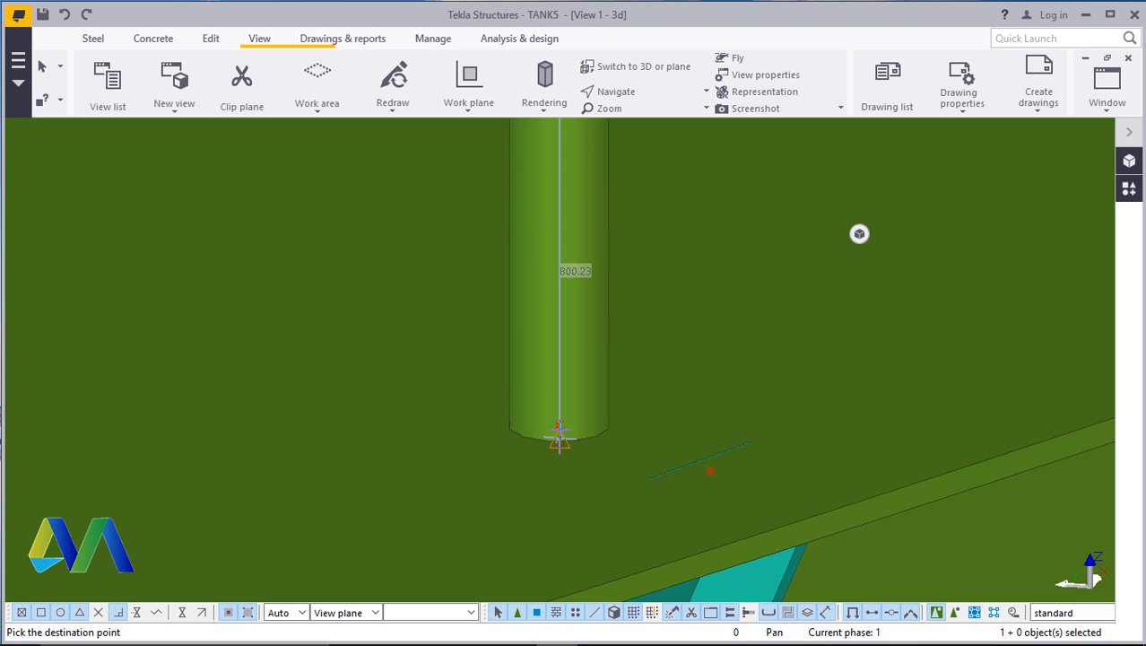
pyautogui.write('600')
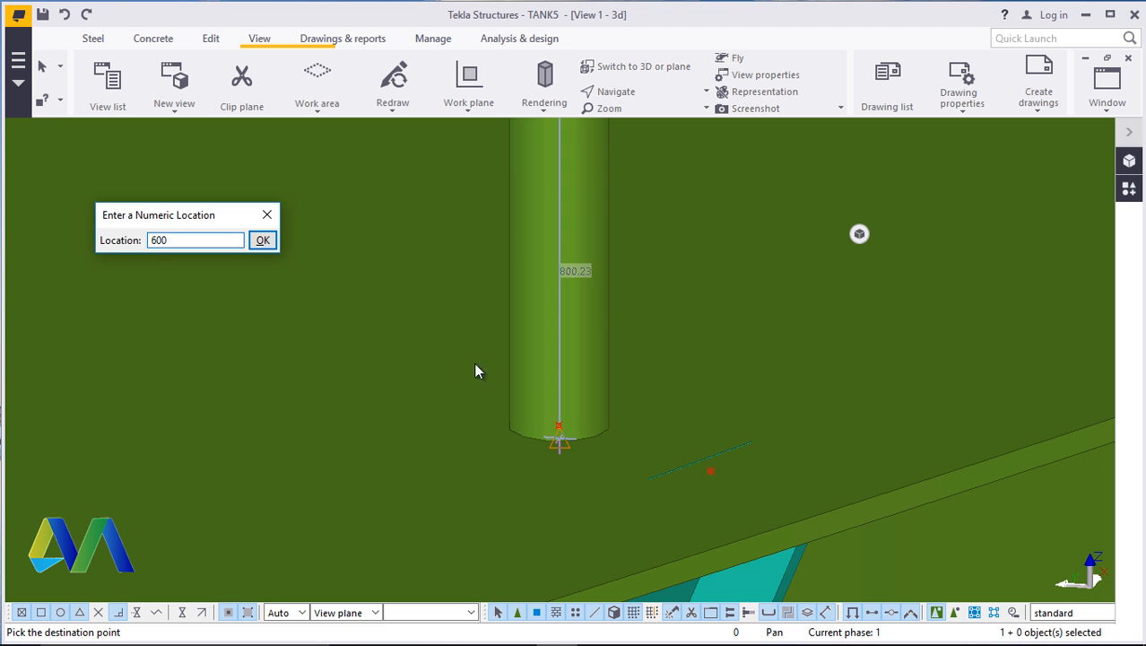
pyautogui.click(261, 239)
pyautogui.scroll(-10, 609, 421)
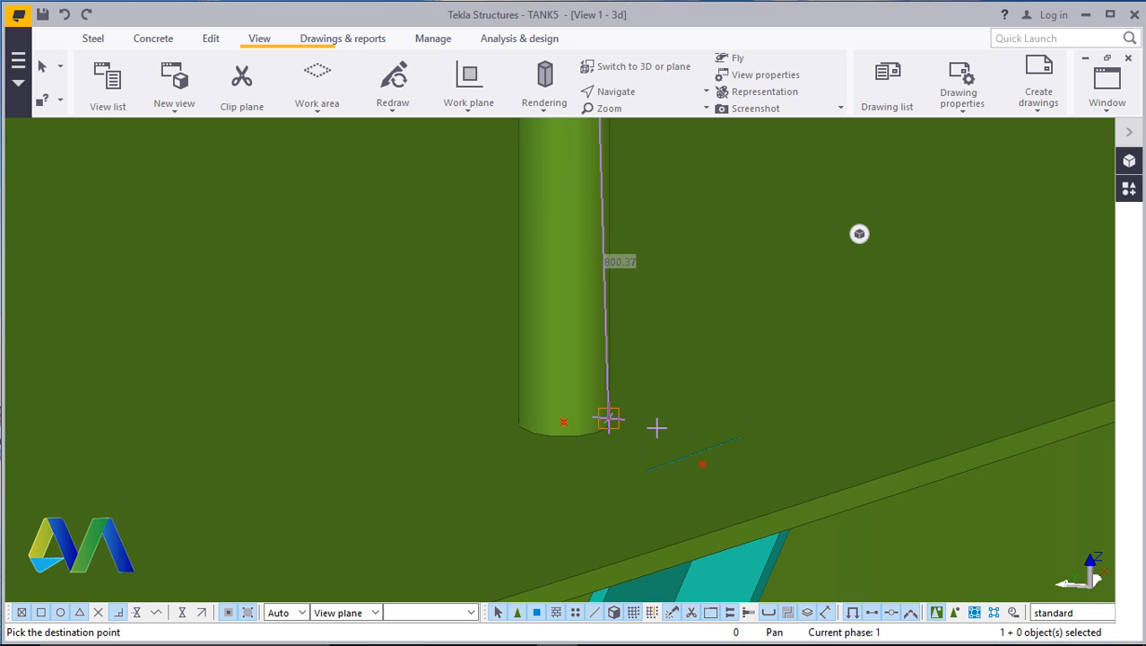
pyautogui.scroll(-1, 609, 436)
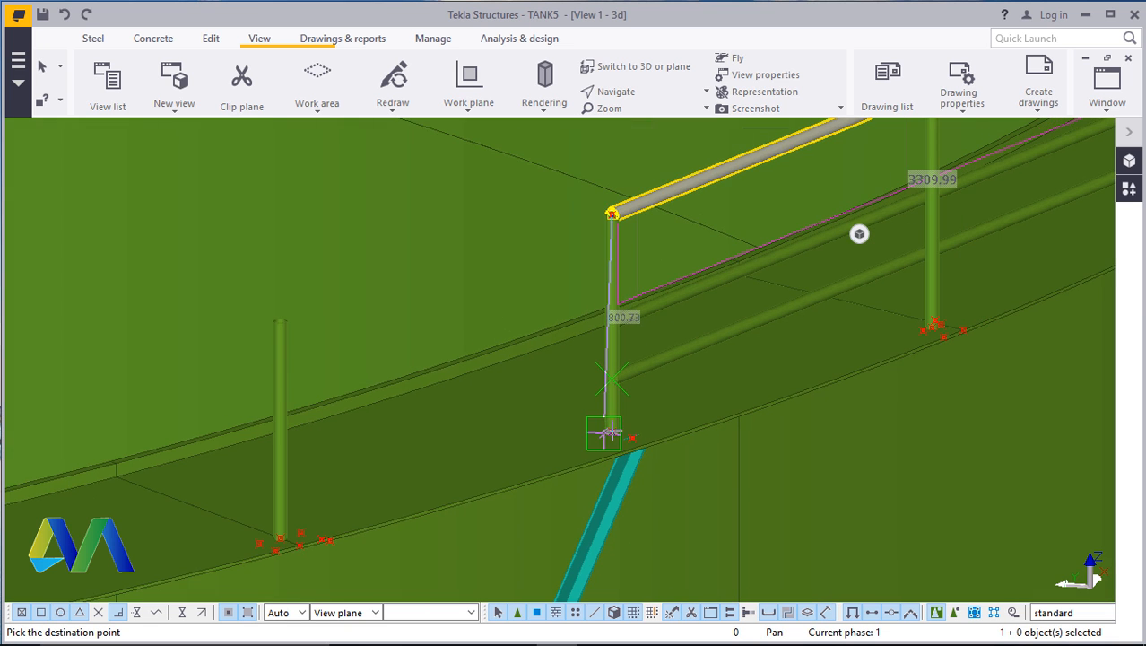
pyautogui.scroll(3, 644, 336)
pyautogui.rightClick(632, 346)
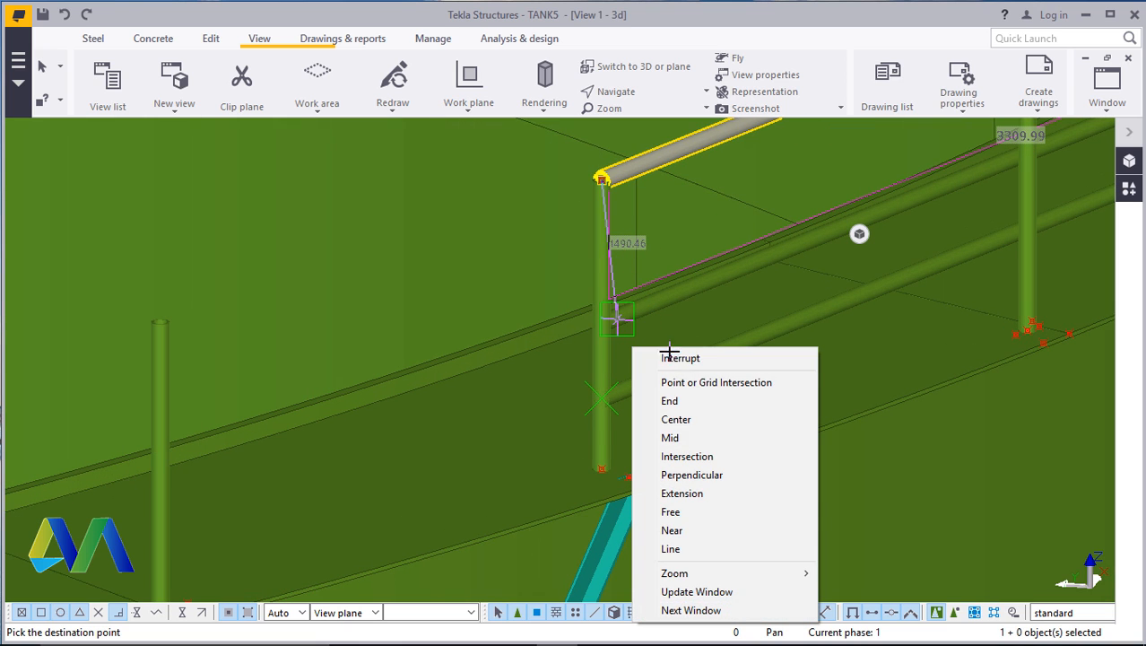
pyautogui.click(679, 356)
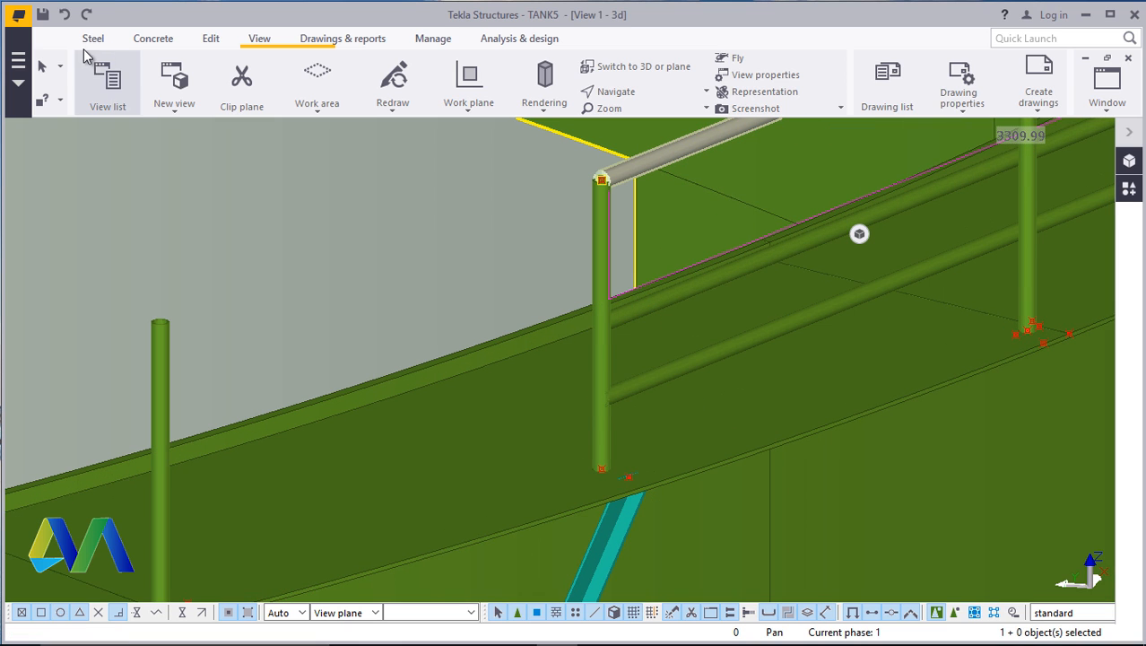
pyautogui.click(65, 16)
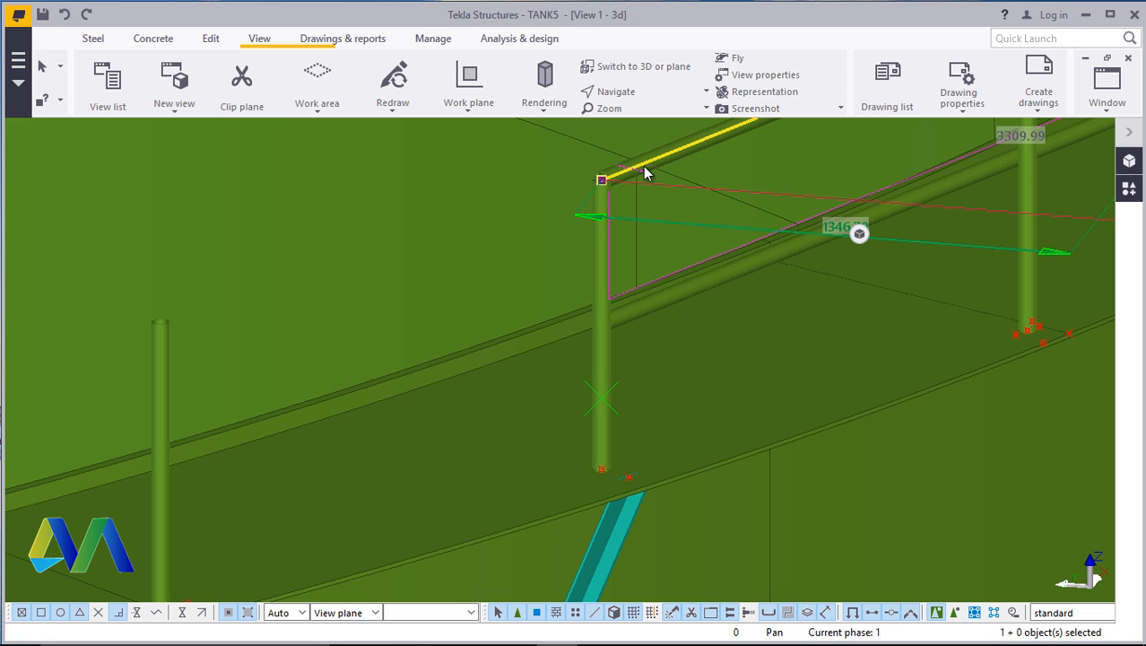
# Copy the top rail 700 mm down the post from the post-top centre to form the lowest rail, and clear the selection
pyautogui.scroll(3, 645, 148)
pyautogui.scroll(1, 662, 167)
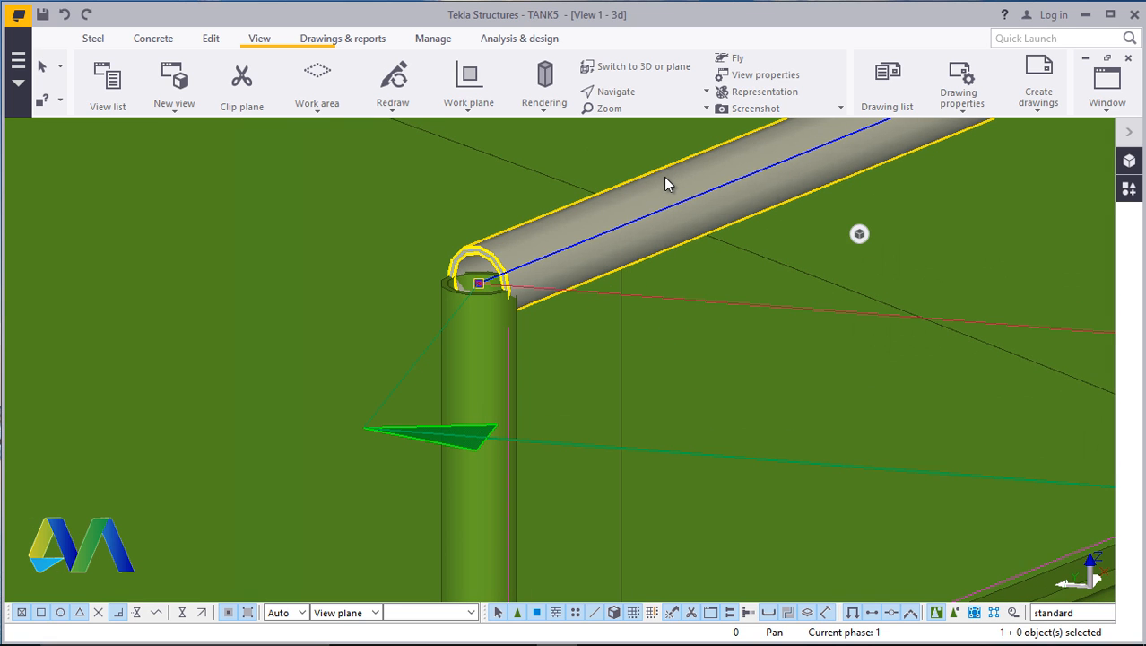
pyautogui.rightClick(664, 177)
pyautogui.click(707, 274)
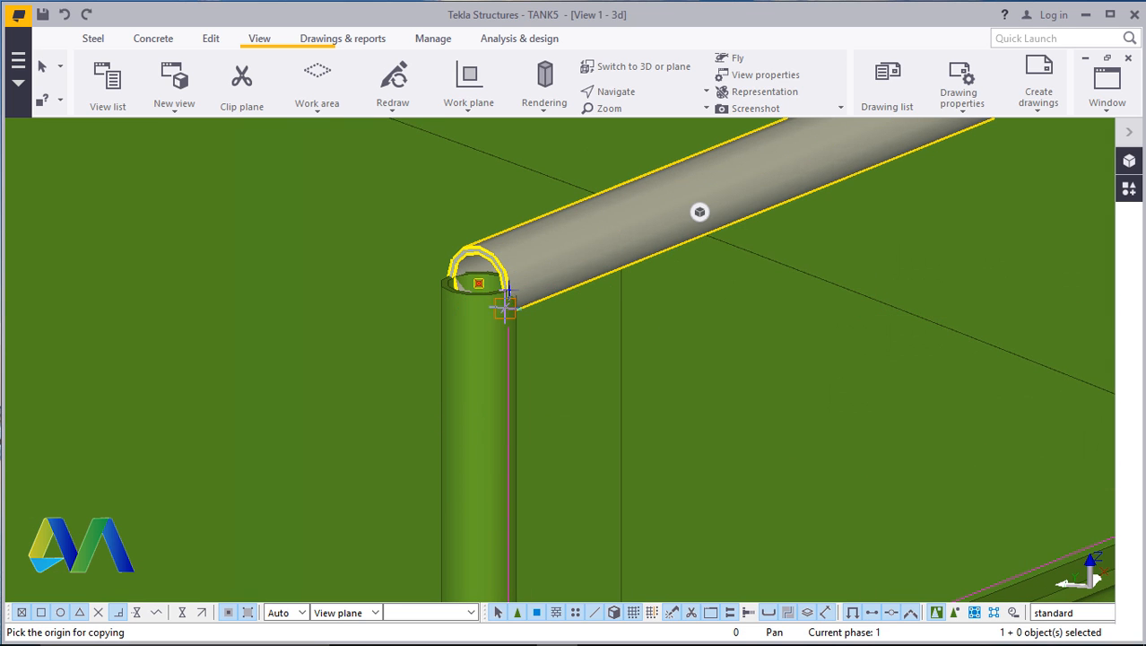
pyautogui.scroll(3, 467, 292)
pyautogui.click(478, 281)
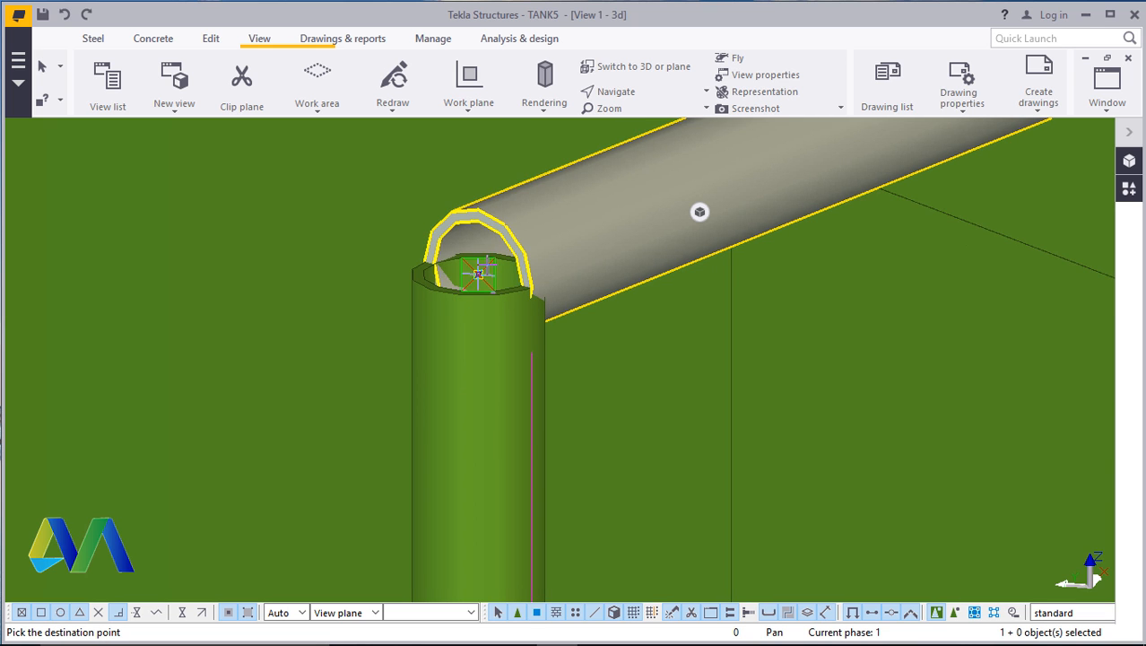
pyautogui.scroll(-5, 483, 274)
pyautogui.scroll(6, 480, 458)
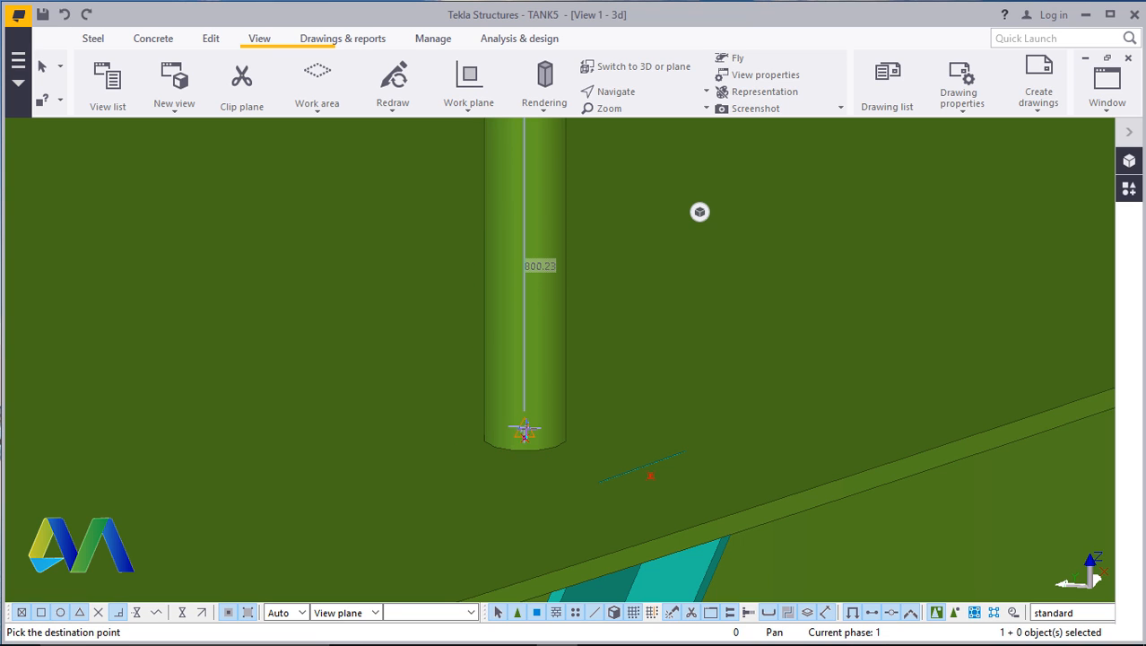
pyautogui.write('700')
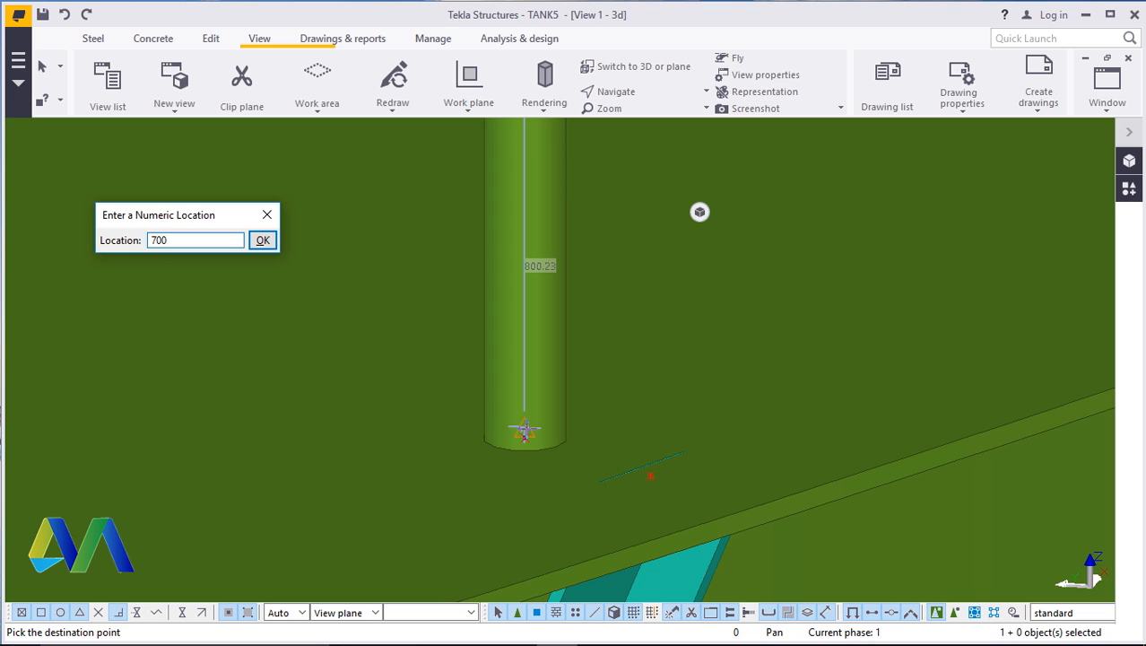
pyautogui.press('Return')
pyautogui.scroll(-5, 606, 529)
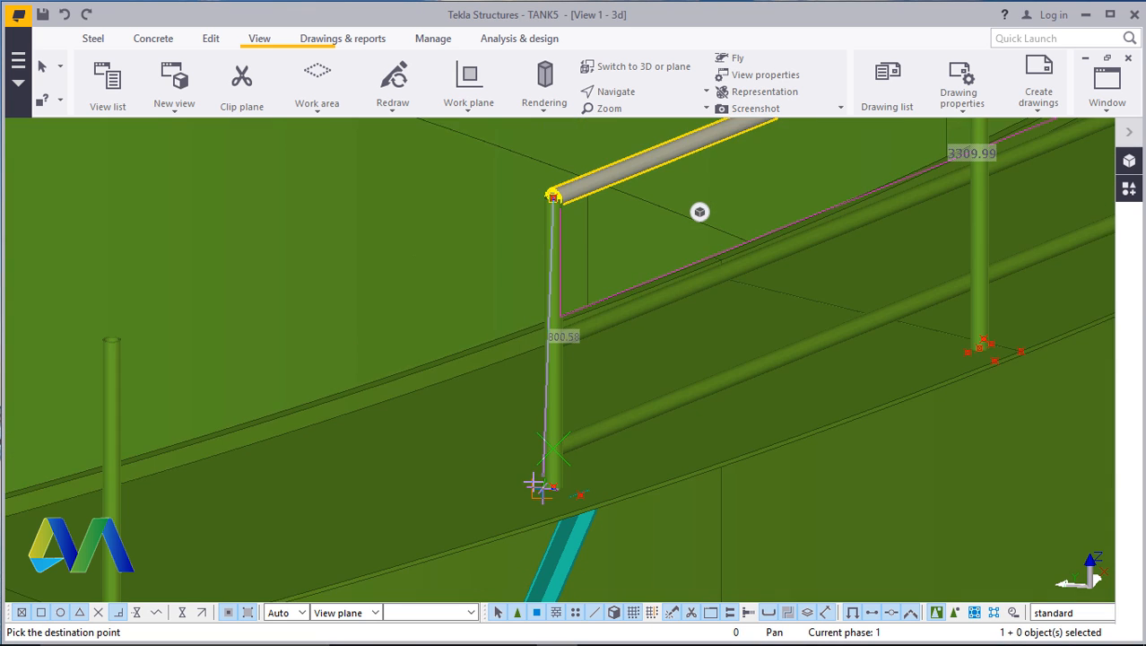
pyautogui.scroll(-2, 535, 481)
pyautogui.scroll(-1, 538, 485)
pyautogui.rightClick(803, 380)
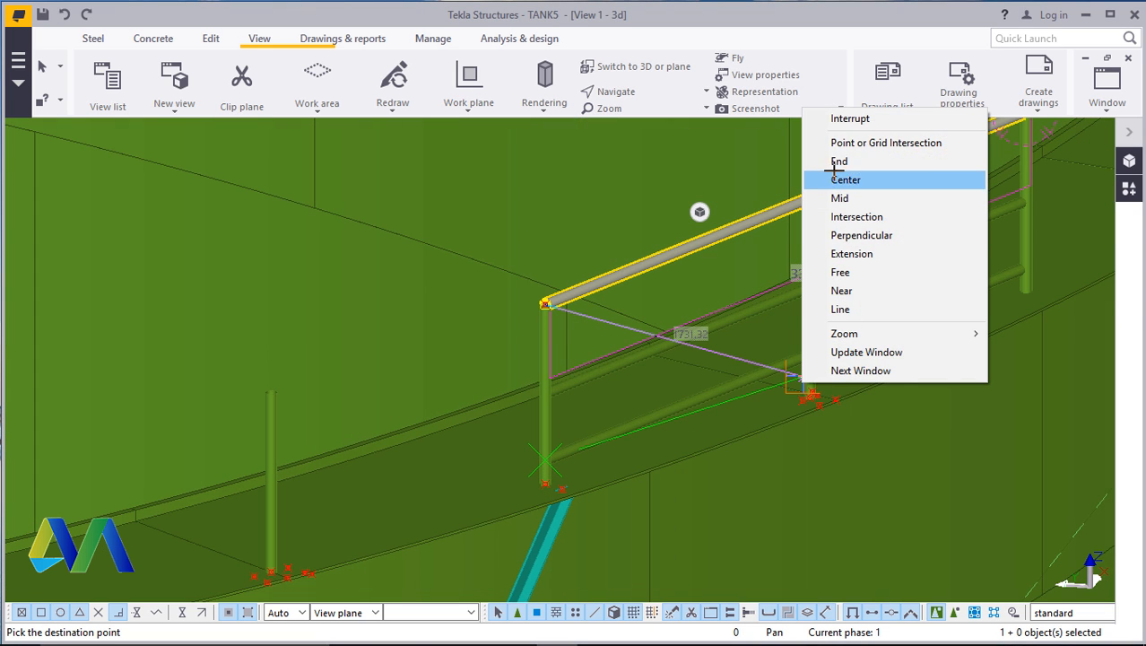
pyautogui.click(827, 125)
pyautogui.scroll(-2, 727, 458)
pyautogui.scroll(3, 763, 363)
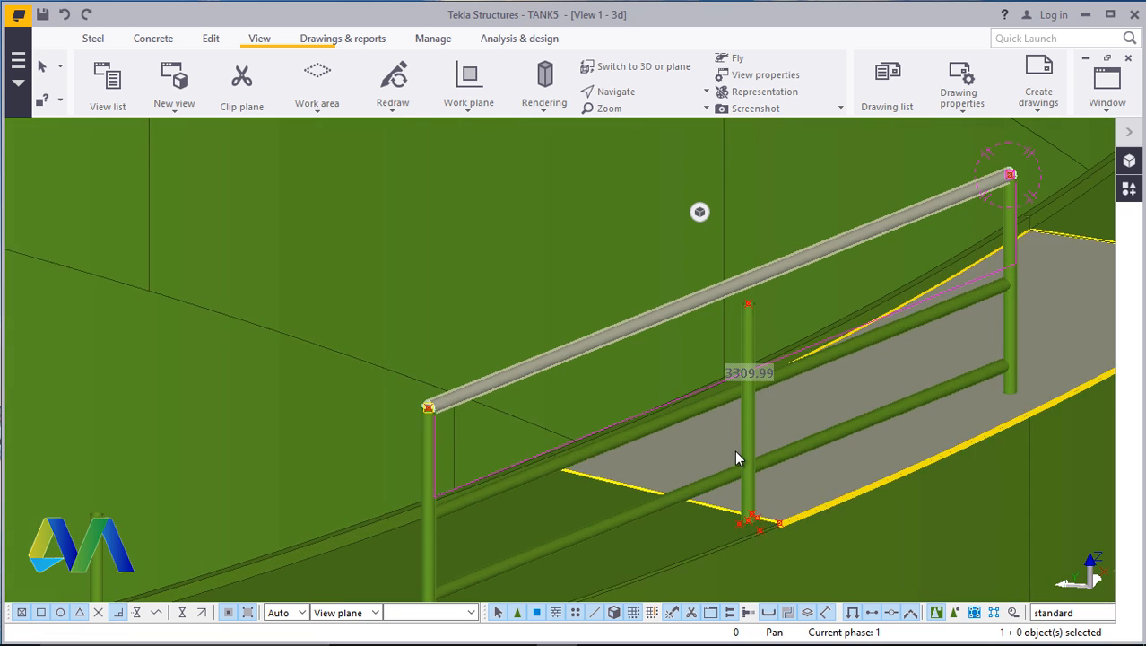
pyautogui.scroll(-2, 734, 451)
pyautogui.scroll(-2, 753, 417)
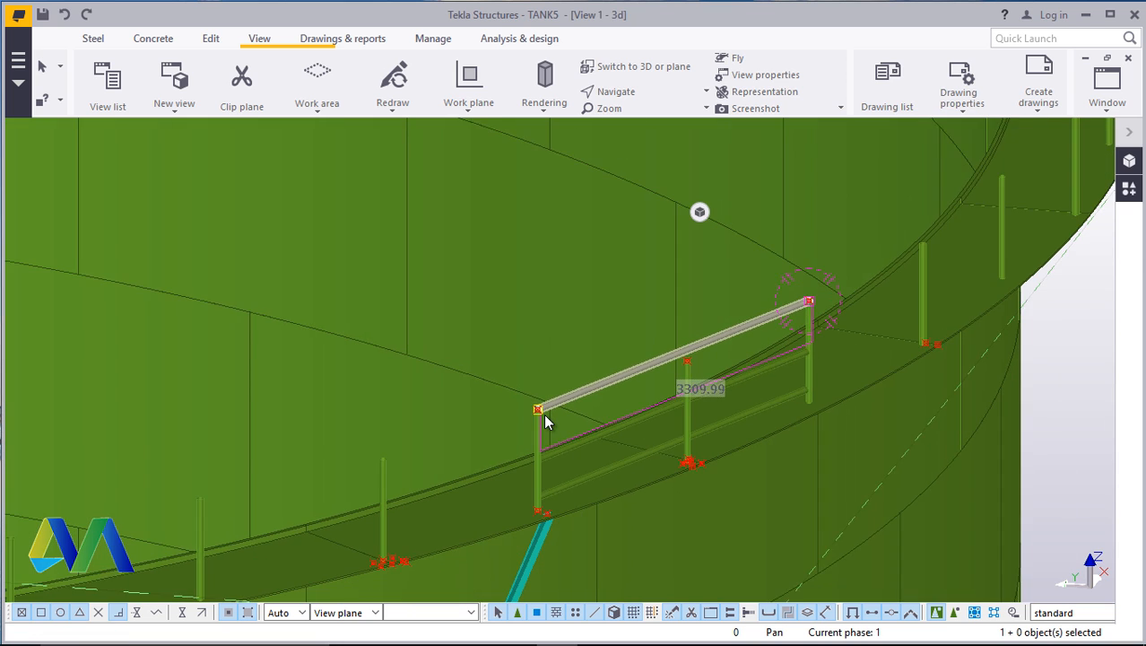
pyautogui.scroll(-2, 544, 413)
pyautogui.click(1004, 387)
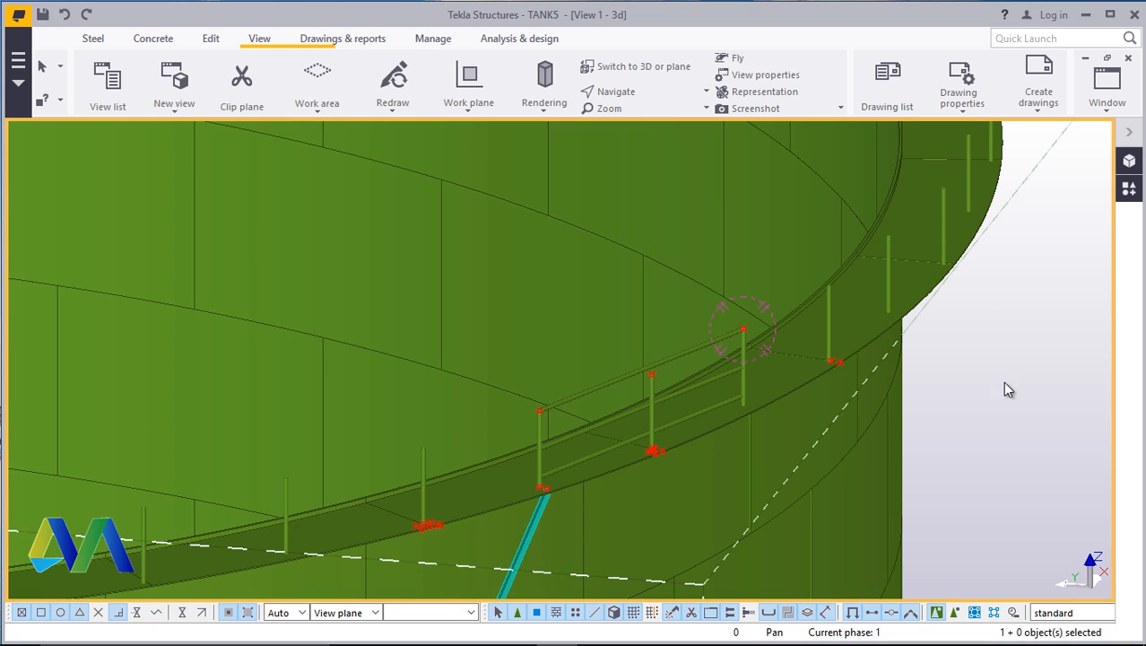
# Start the Radial array tool and set its number of copies to 30 for the handrail rails
pyautogui.click(1129, 189)
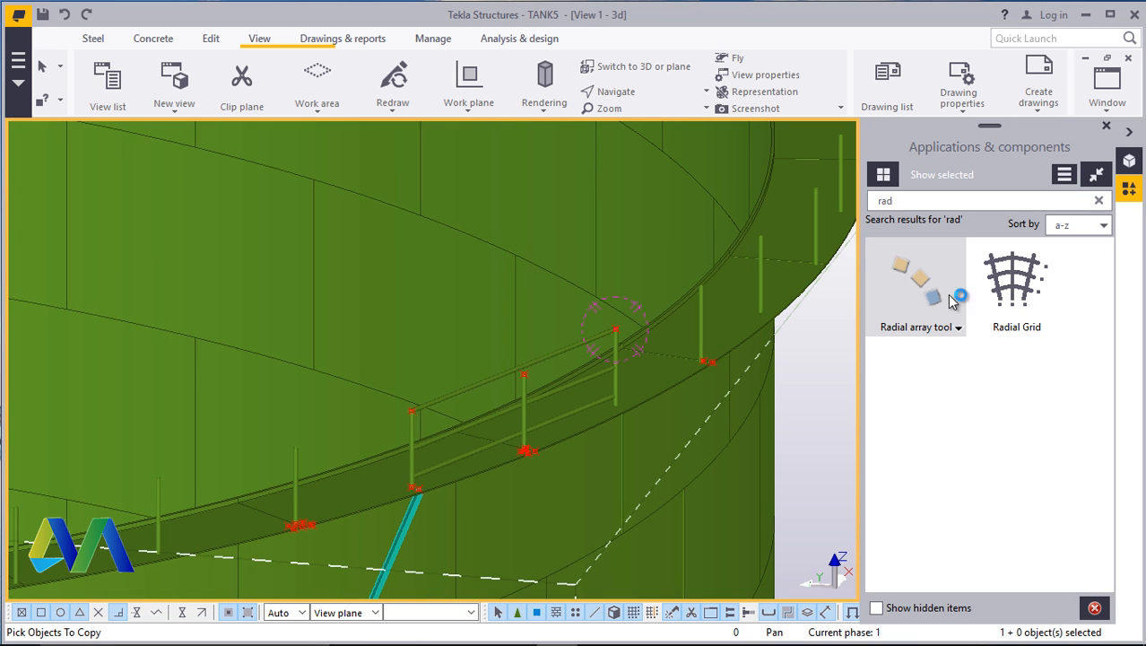
pyautogui.doubleClick(952, 299)
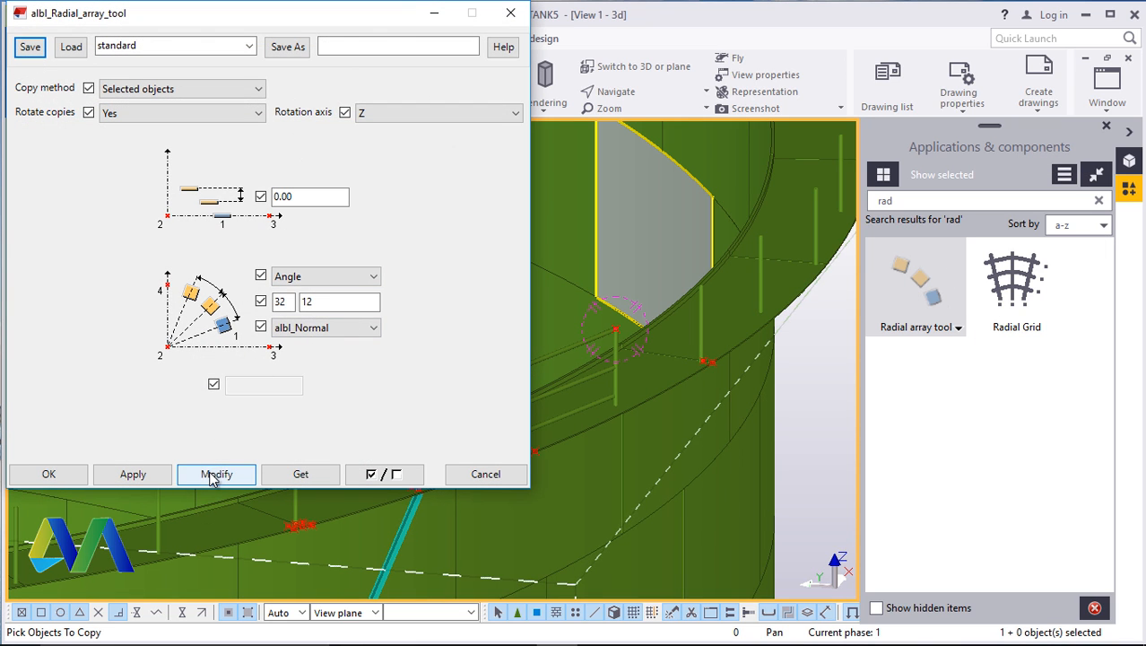
pyautogui.click(292, 303)
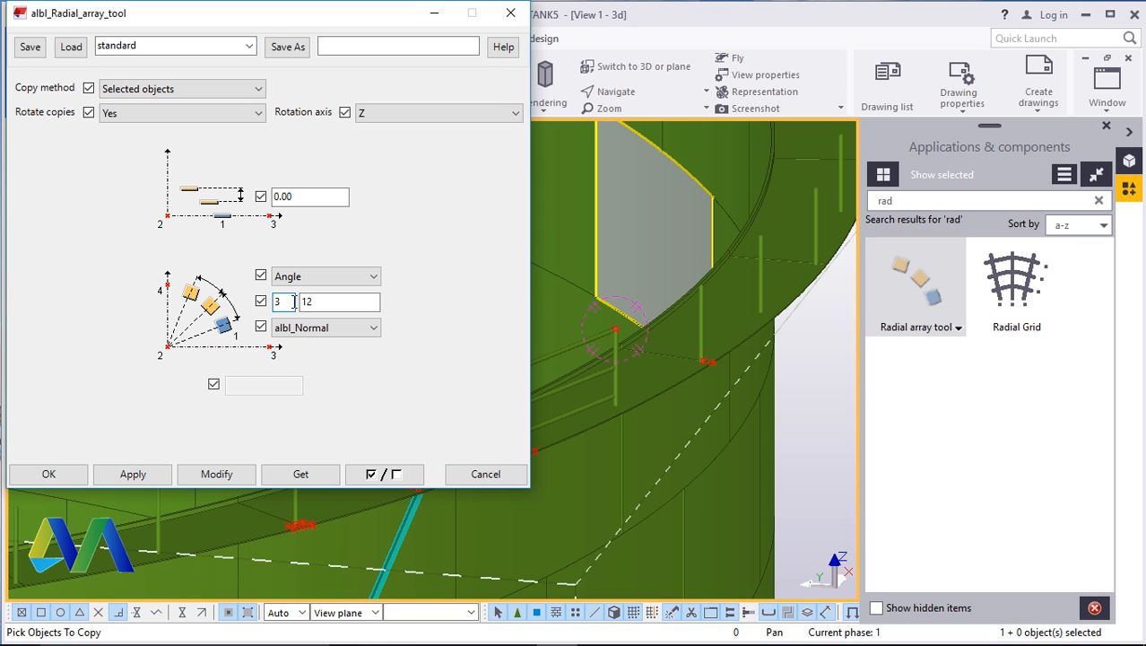
pyautogui.click(220, 474)
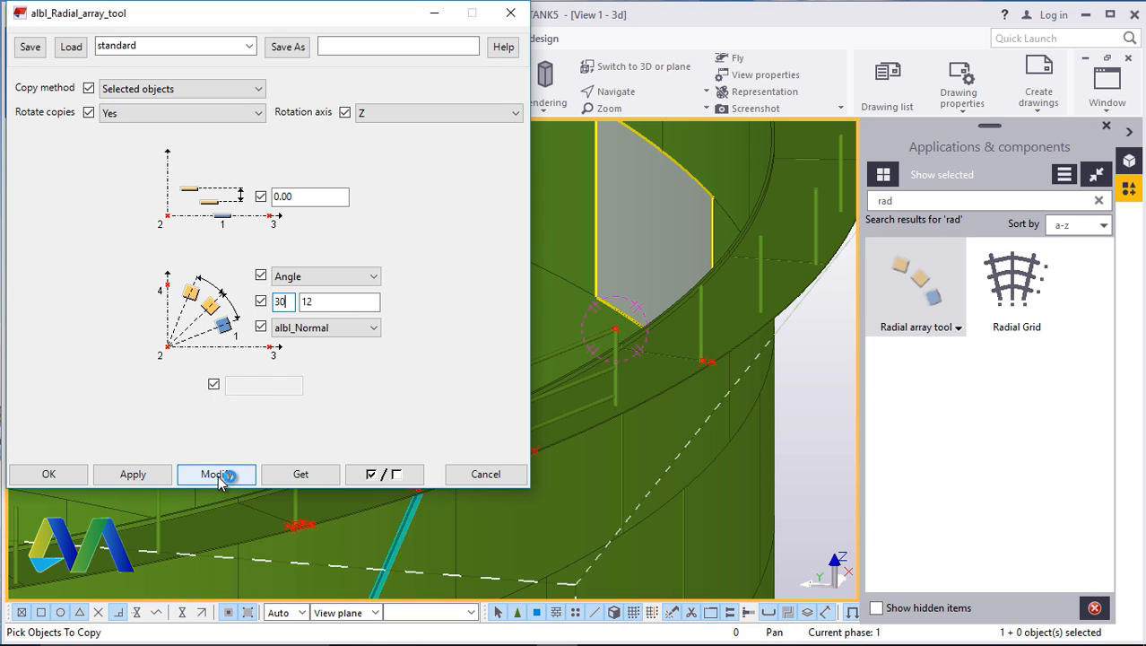
pyautogui.click(43, 474)
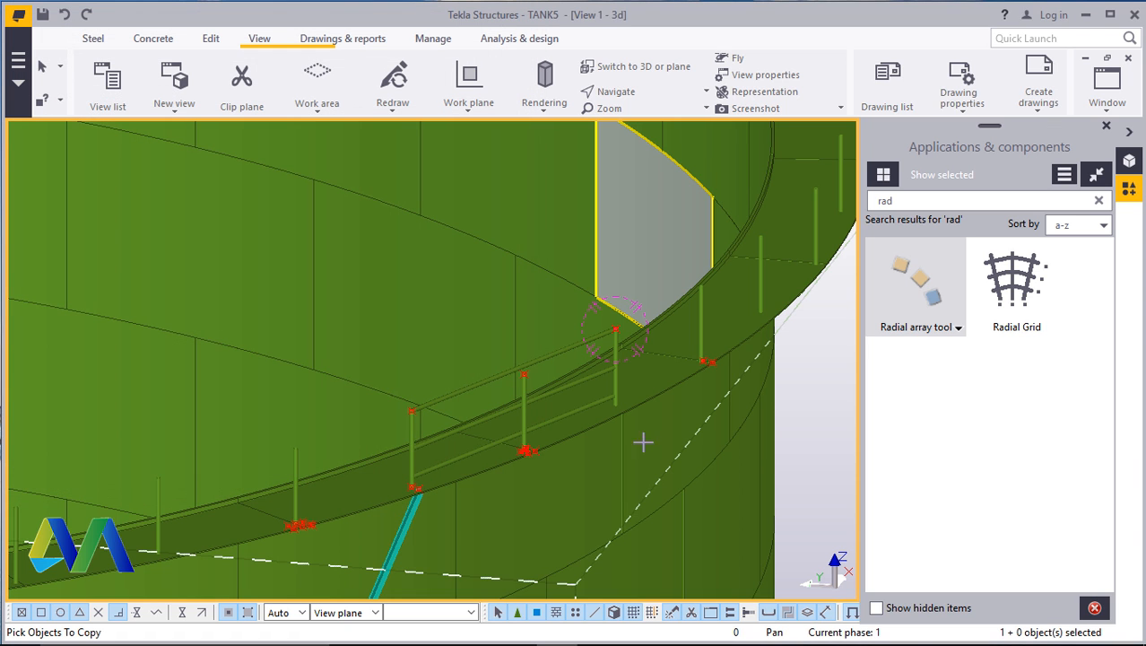
# Choose the top rail and both lower rails as the objects to array, and switch to the plan view for picking the origin
pyautogui.click(542, 417)
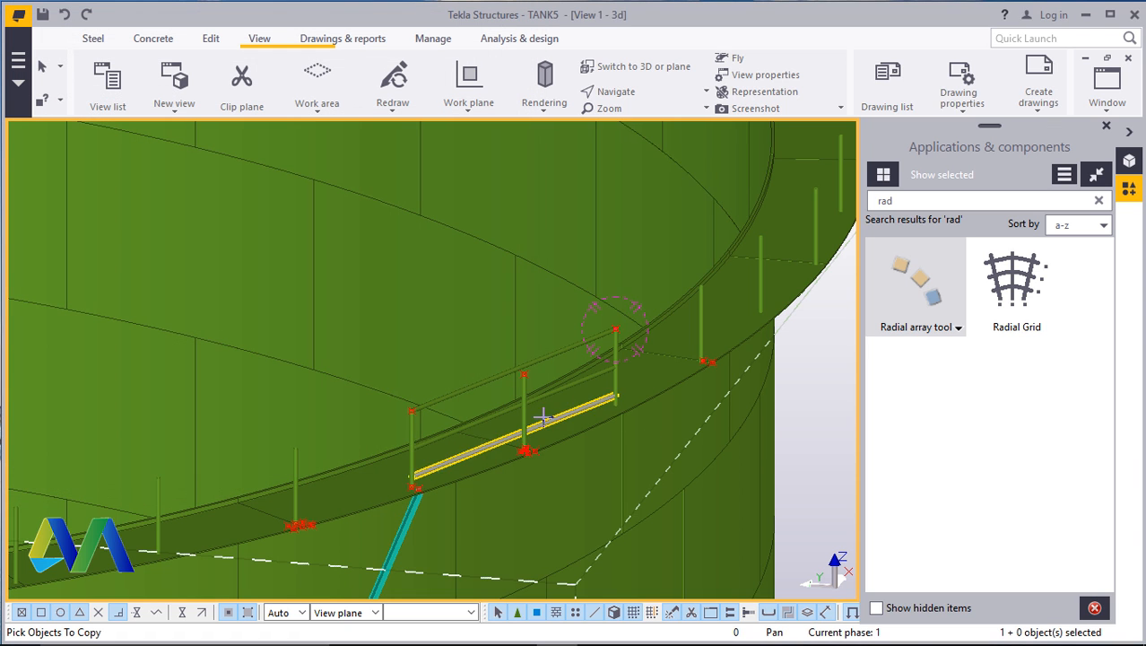
pyautogui.click(1106, 126)
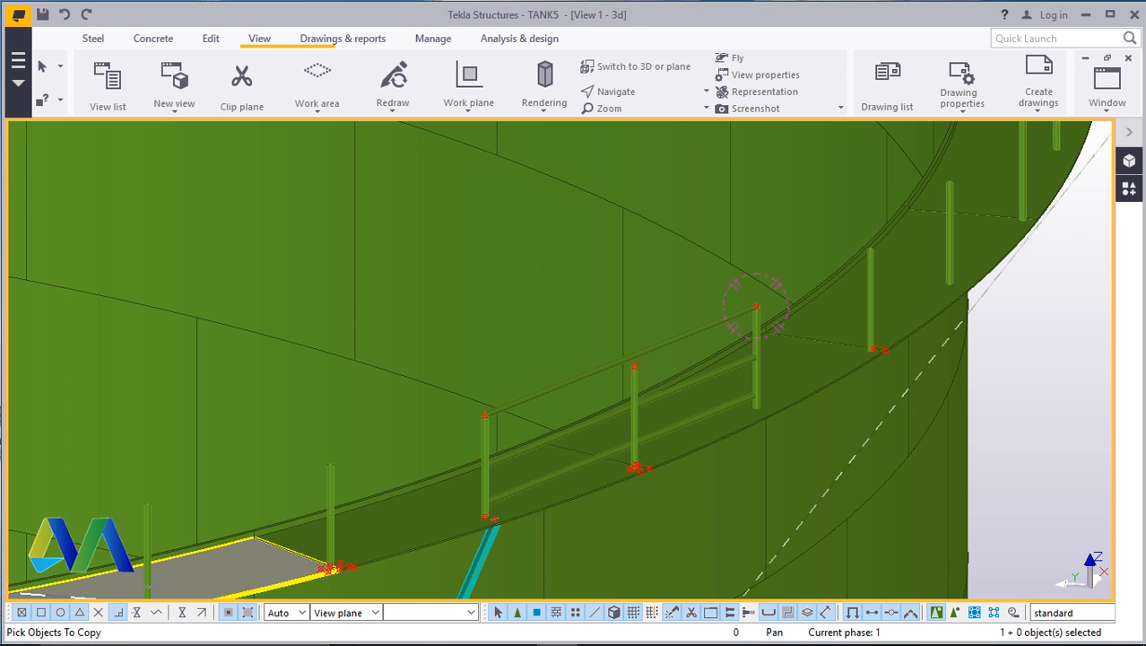
pyautogui.scroll(3, 632, 386)
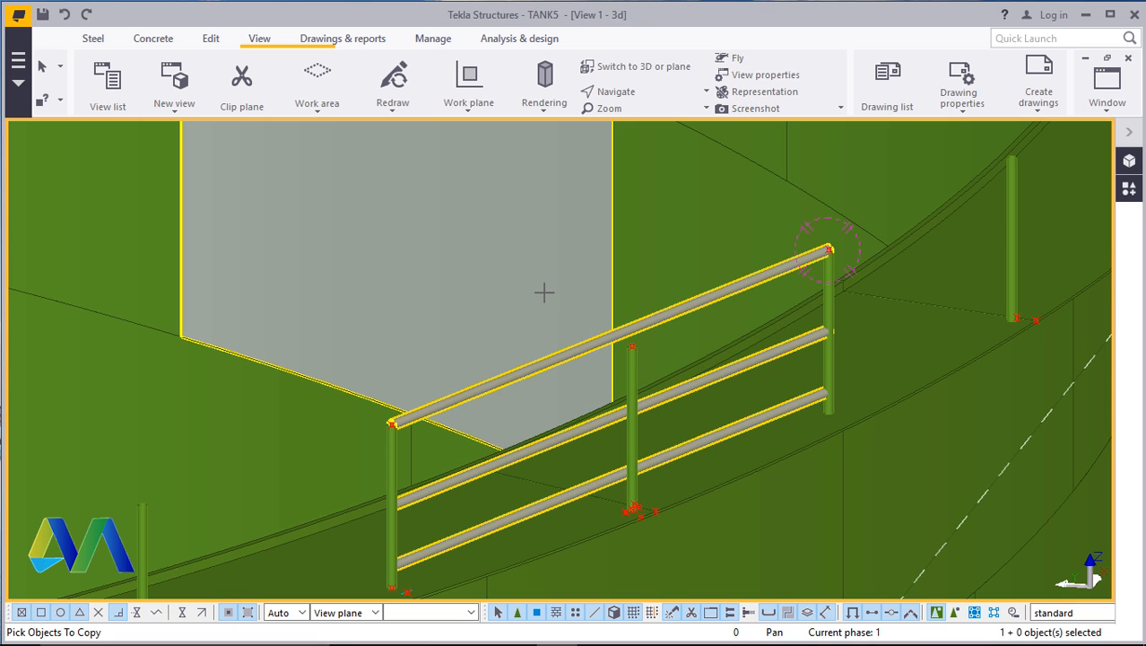
pyautogui.scroll(-9, 595, 333)
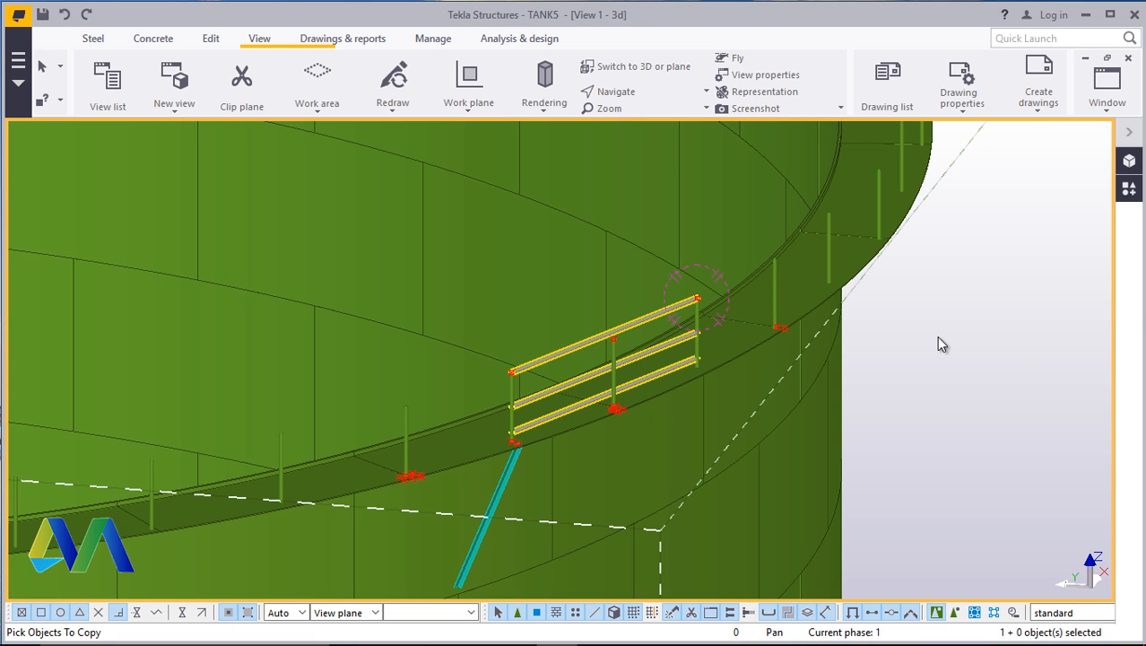
pyautogui.middleClick(938, 338)
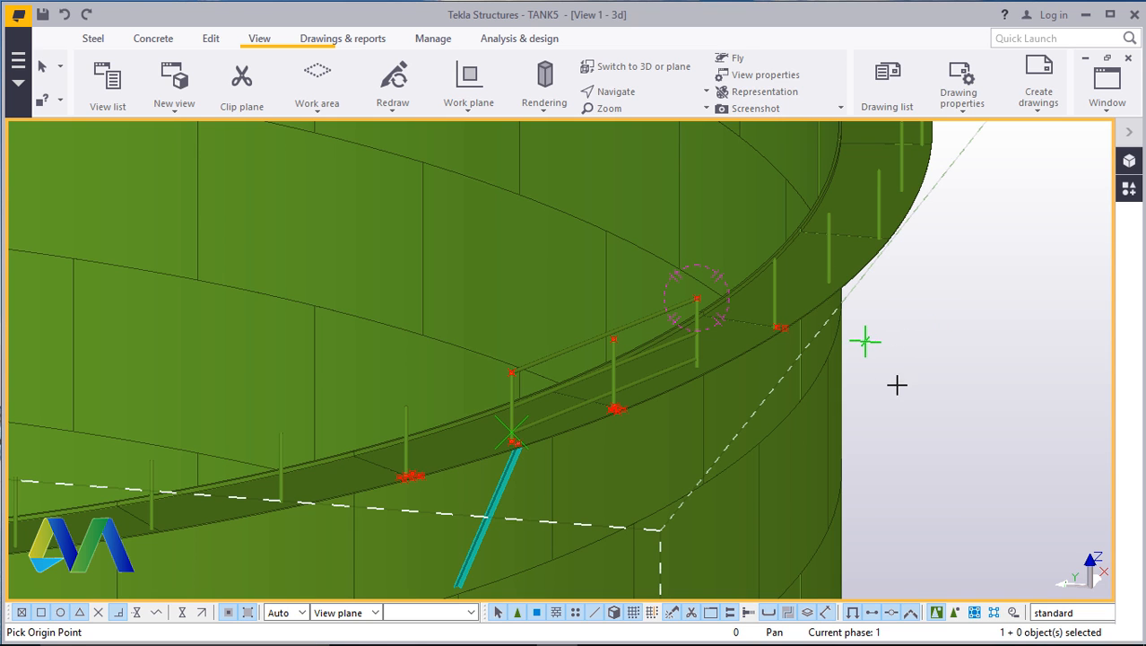
pyautogui.click(628, 71)
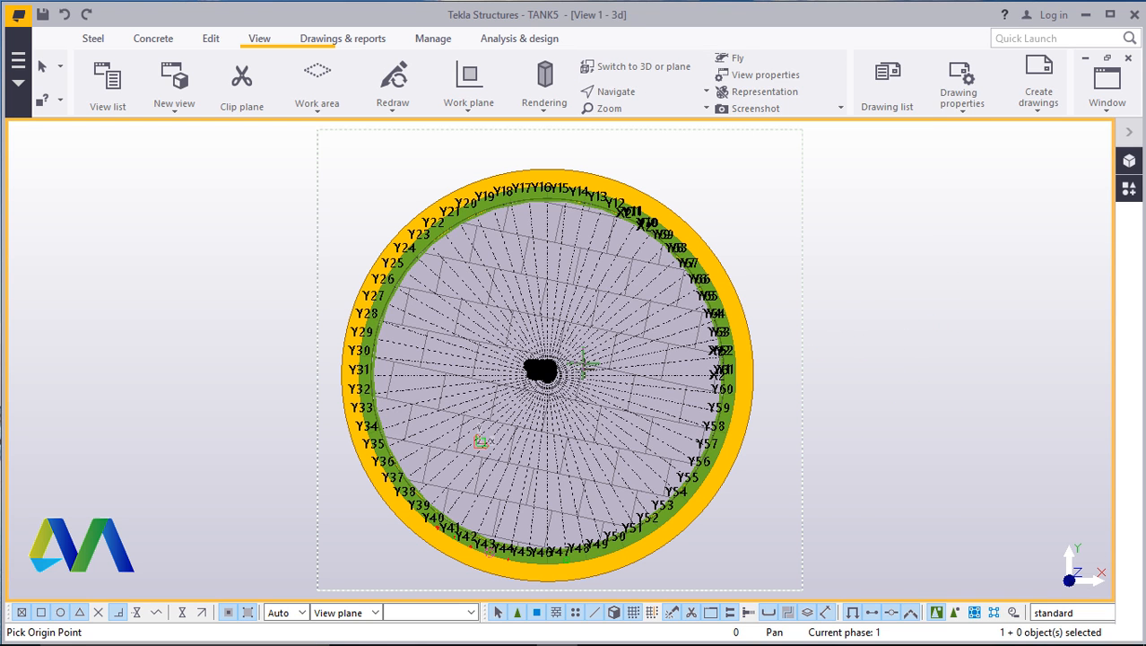
# Define the copy array's axes with the origin at the tank's centre, X direction along grid line Y31 and Y direction along Y46
pyautogui.scroll(3, 583, 363)
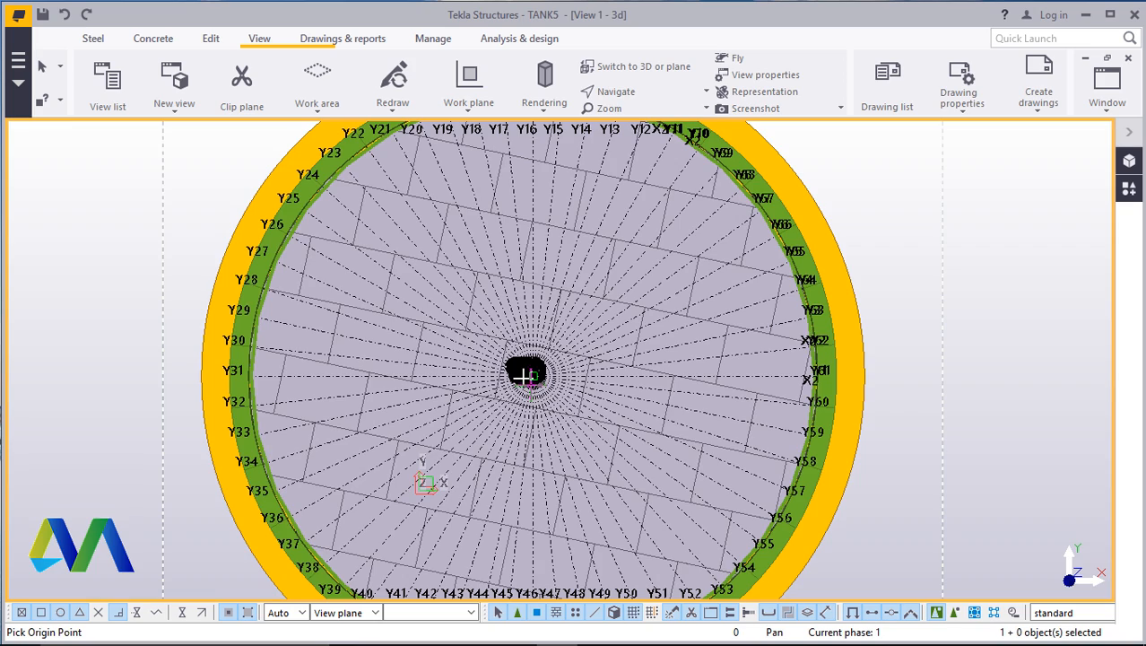
pyautogui.scroll(3, 524, 375)
pyautogui.scroll(2, 525, 363)
pyautogui.scroll(1, 518, 361)
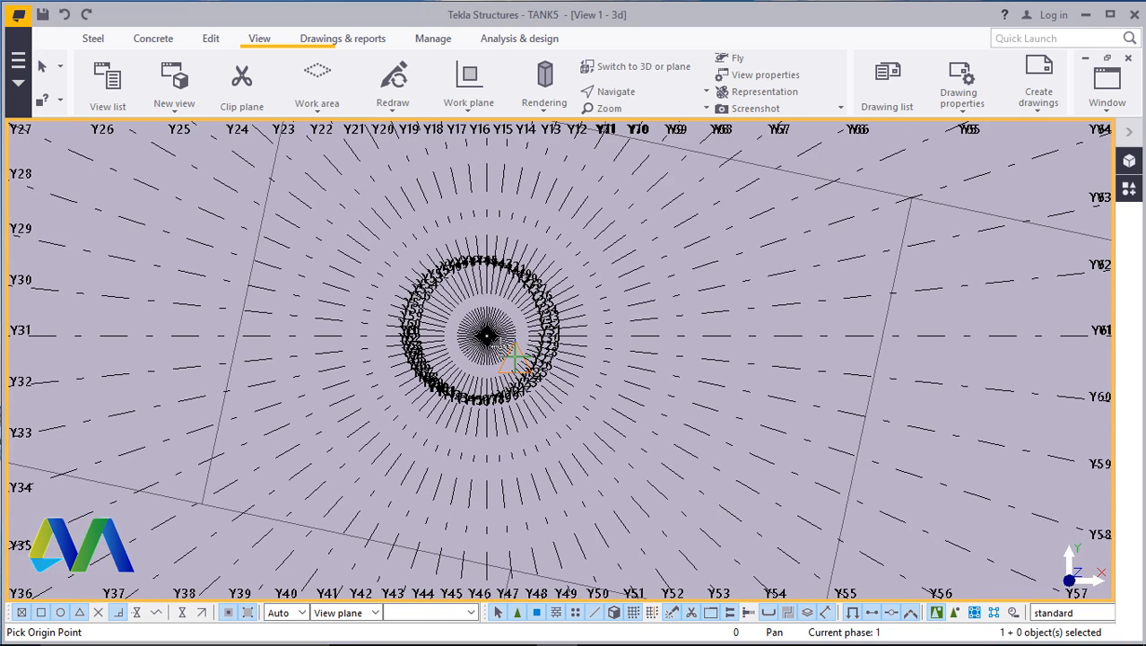
pyautogui.scroll(3, 489, 334)
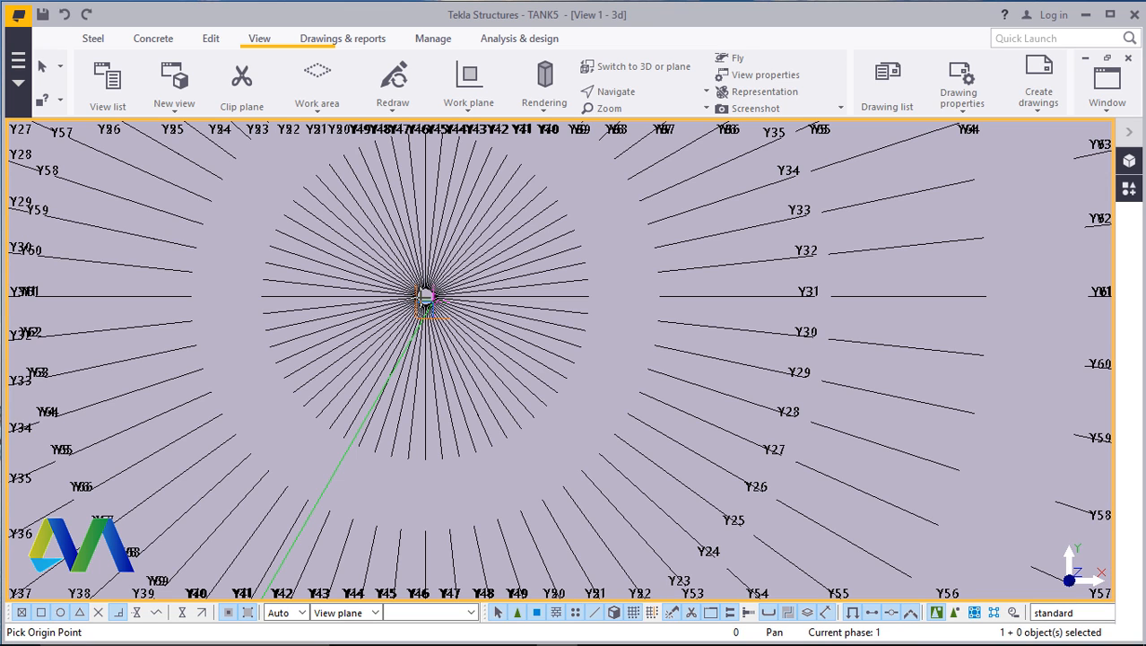
pyautogui.scroll(4, 448, 307)
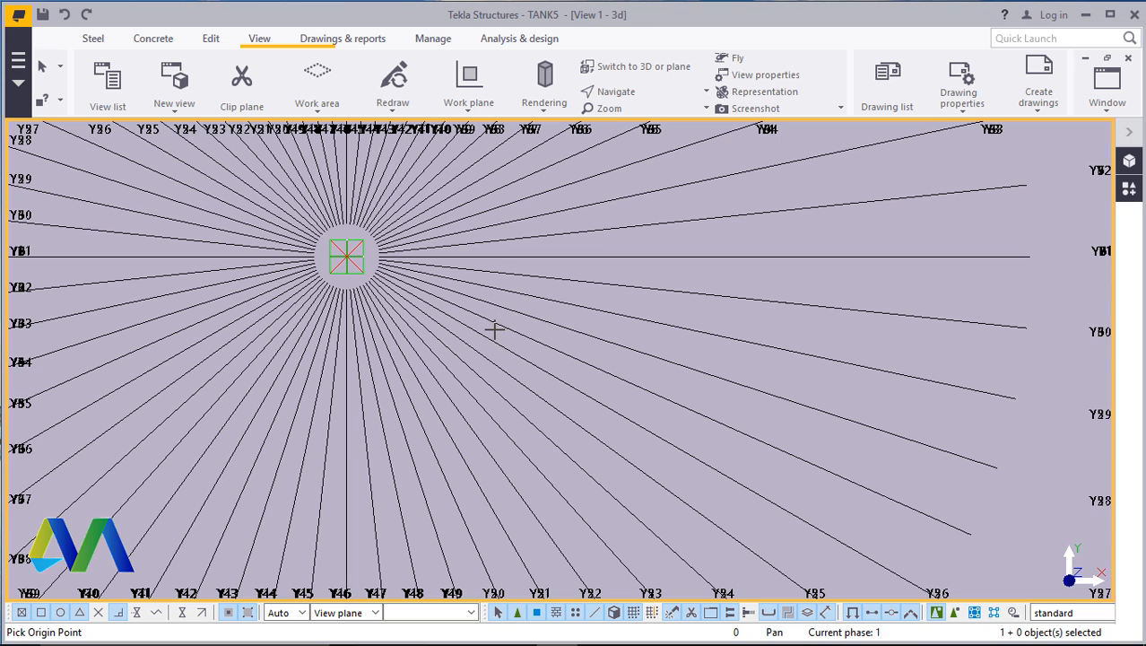
pyautogui.scroll(-3, 499, 328)
pyautogui.click(545, 336)
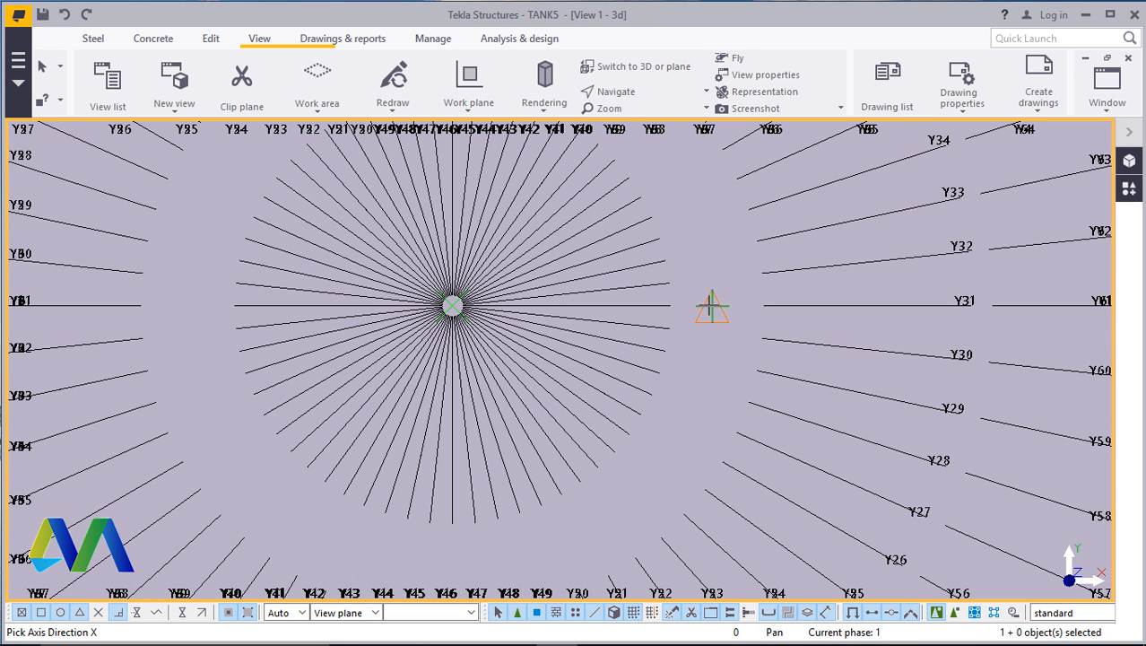
pyautogui.click(677, 436)
pyautogui.scroll(-3, 676, 435)
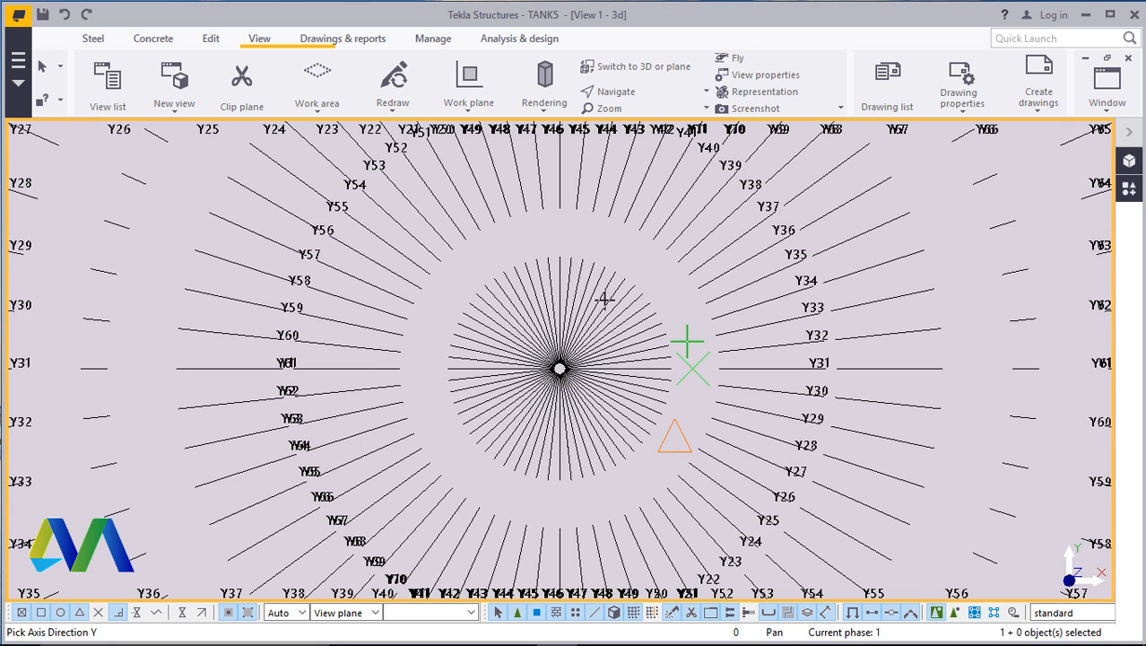
pyautogui.scroll(1, 559, 240)
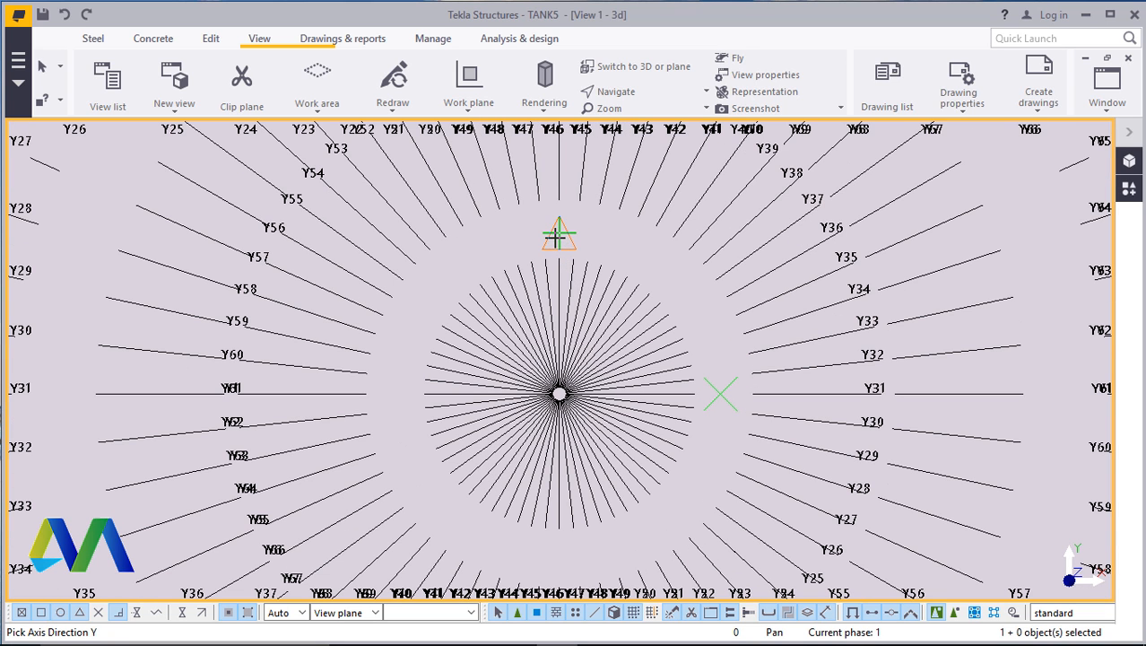
pyautogui.click(558, 234)
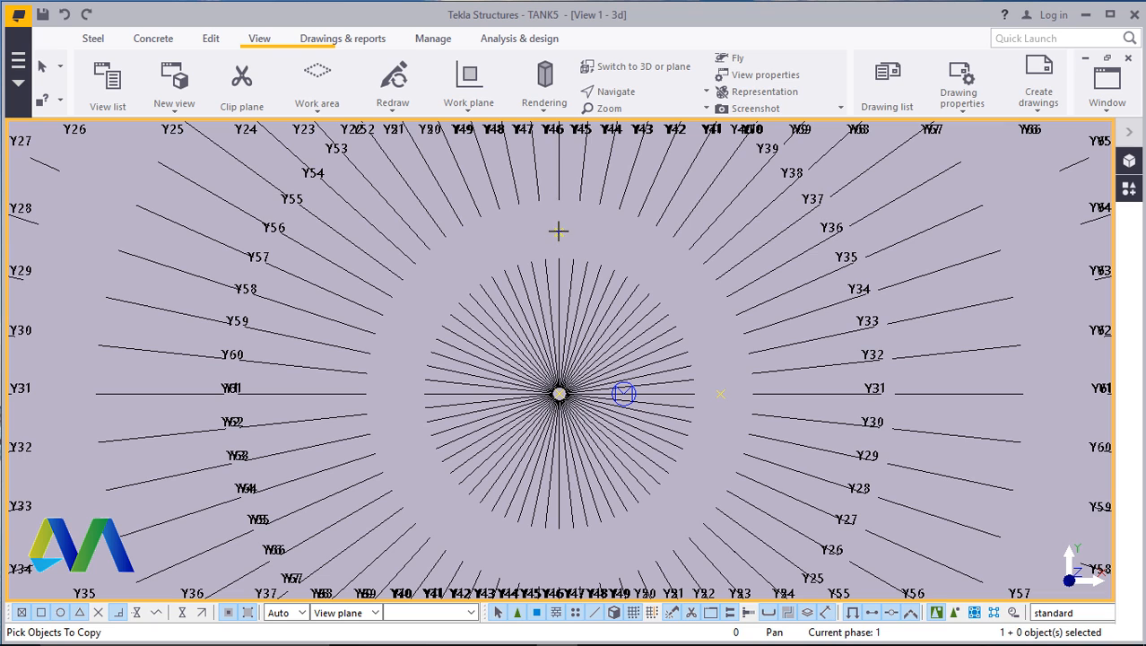
pyautogui.click(562, 233)
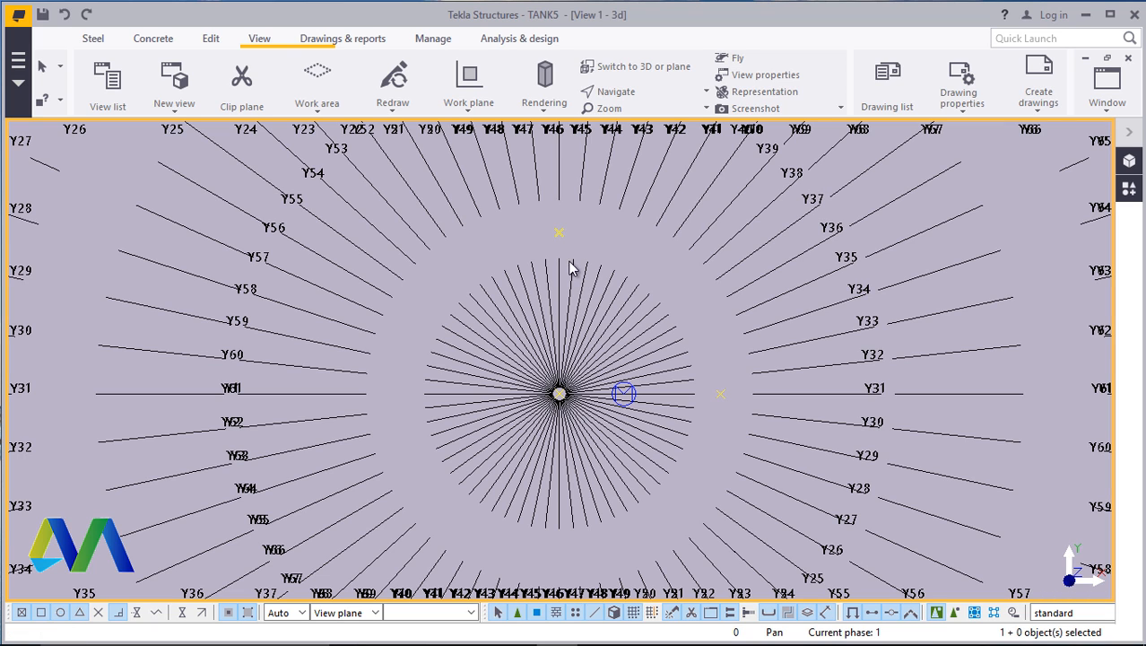
# Switch to the 3D view and explode the handrail component on the tank's top rim
pyautogui.click(639, 68)
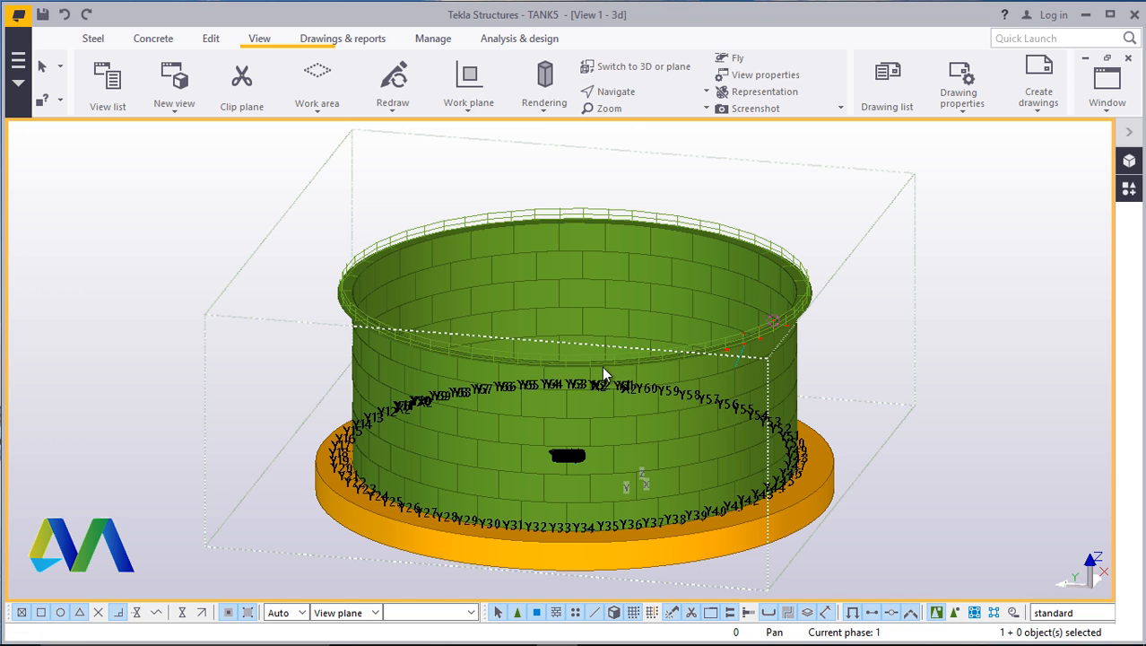
pyautogui.scroll(10, 758, 215)
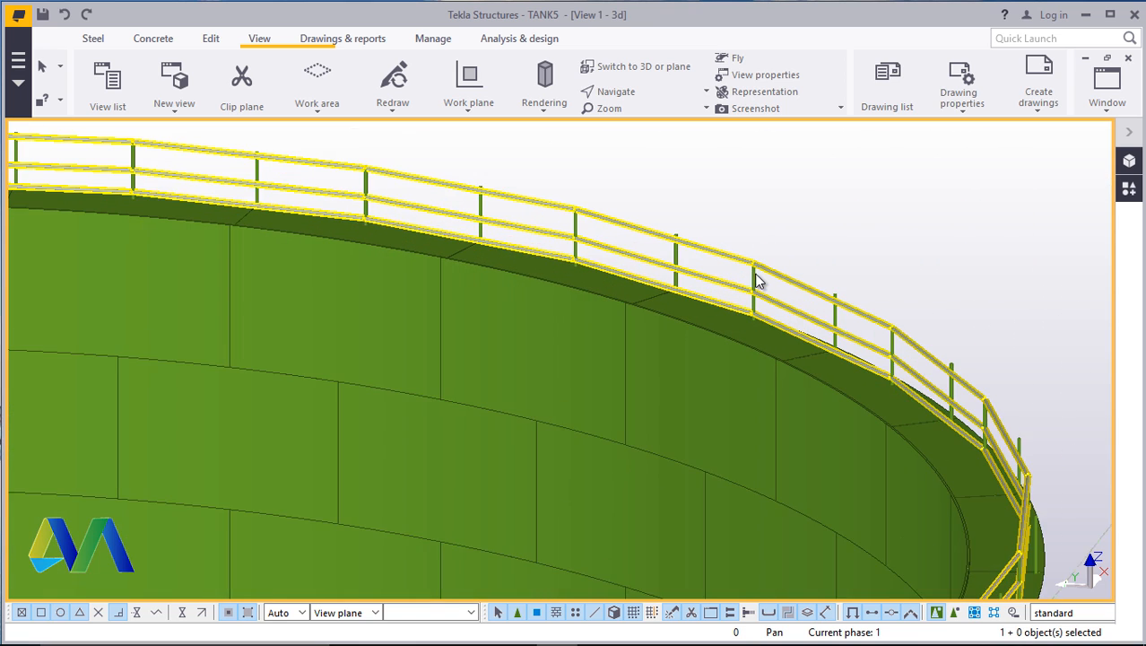
pyautogui.scroll(2, 756, 281)
pyautogui.scroll(-4, 717, 242)
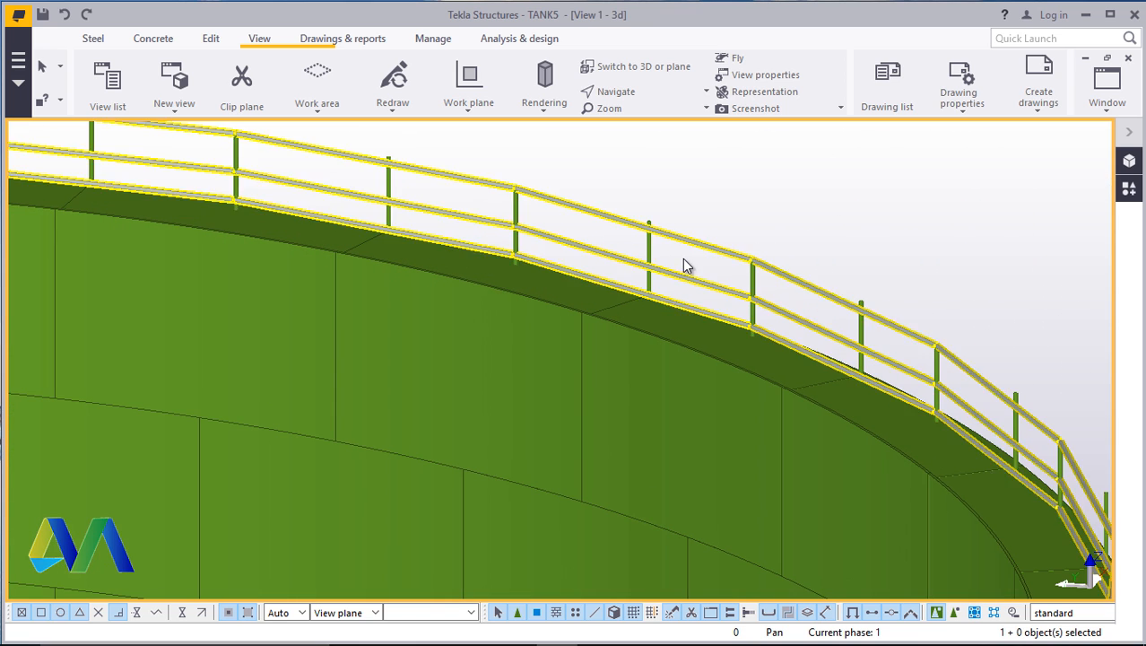
pyautogui.click(625, 91)
pyautogui.click(655, 115)
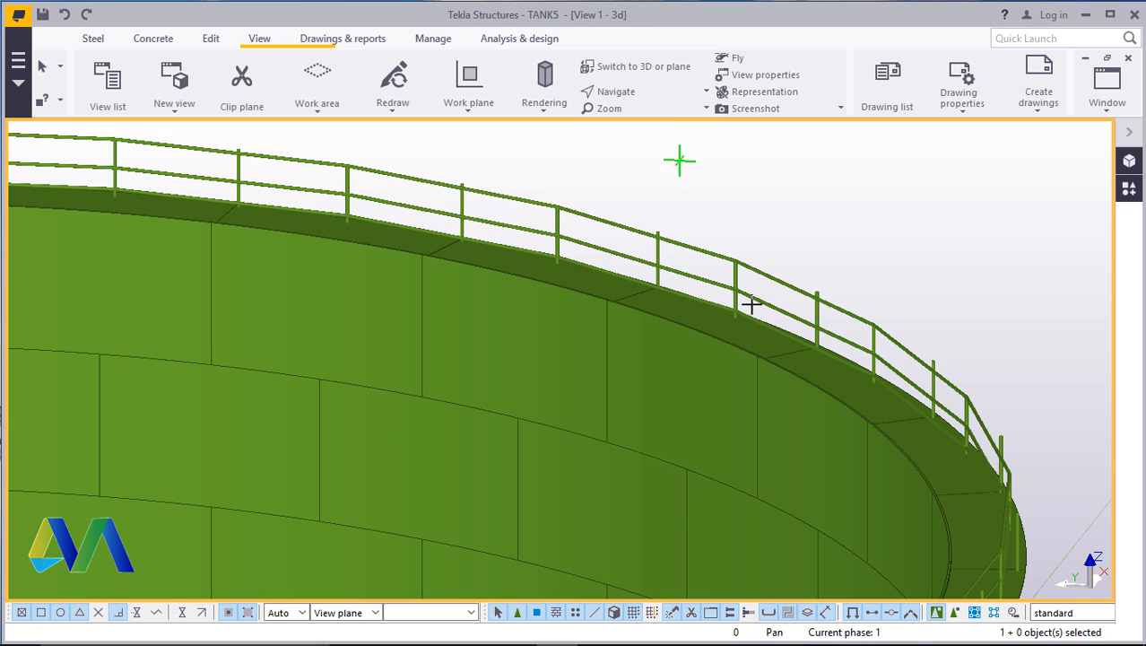
pyautogui.moveTo(827, 351); pyautogui.dragTo(880, 380)
pyautogui.rightClick(929, 248)
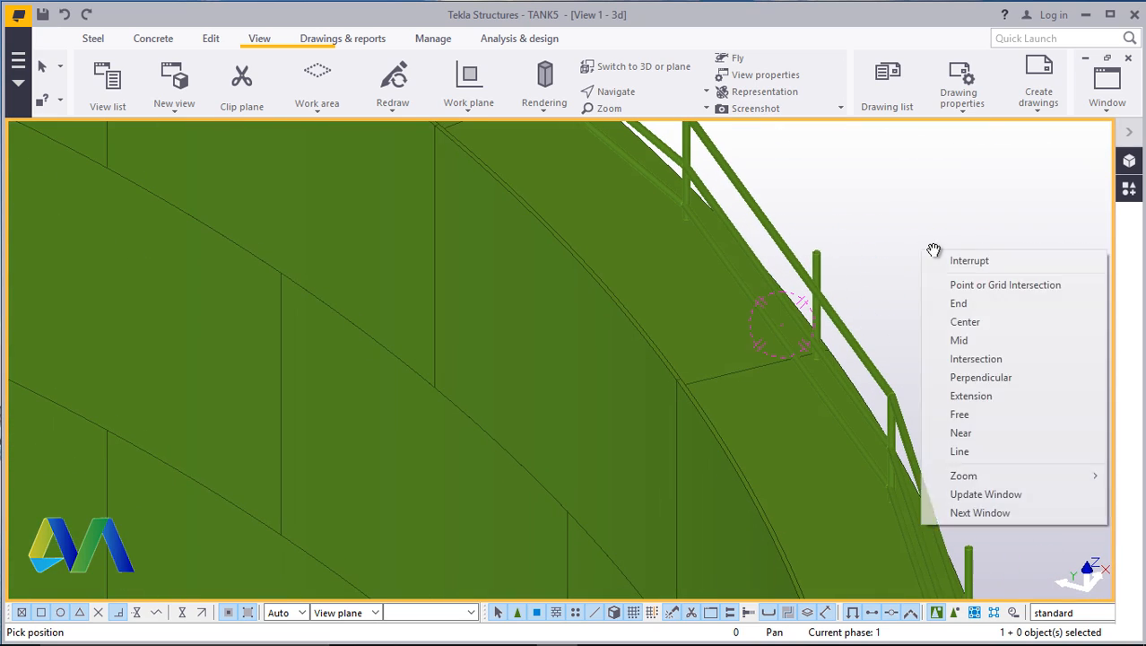
pyautogui.click(924, 256)
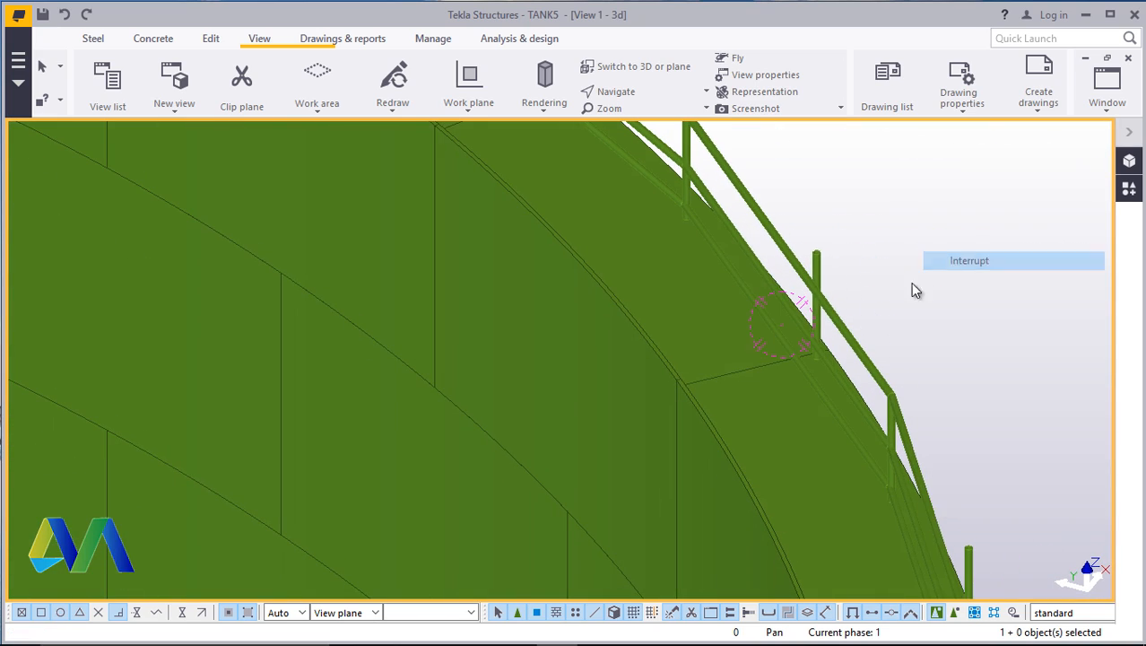
pyautogui.doubleClick(826, 322)
pyautogui.rightClick(825, 325)
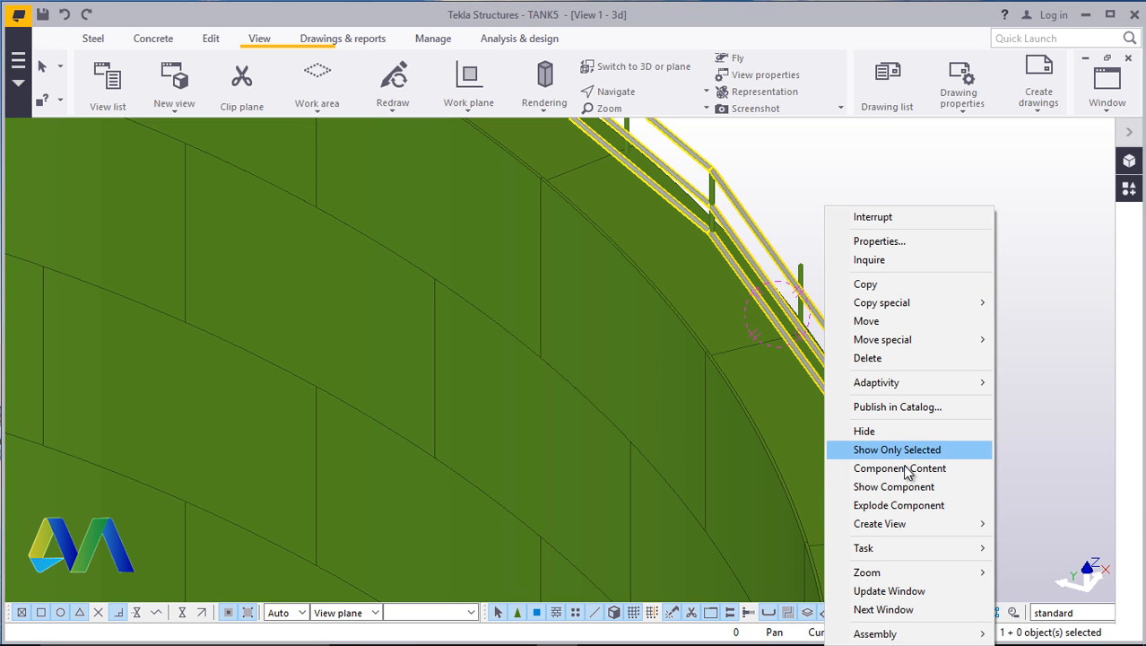
pyautogui.click(897, 505)
# Select together the top, middle and bottom rails of seven consecutive handrail spans along the tank's top rim
pyautogui.scroll(5, 780, 233)
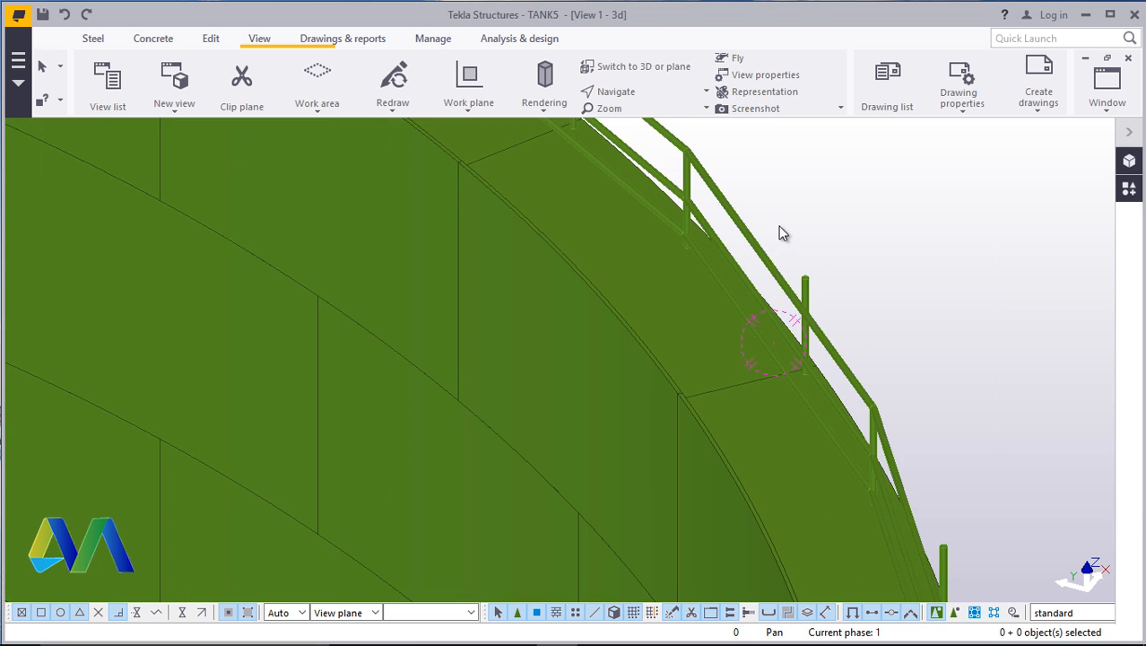
pyautogui.click(773, 288)
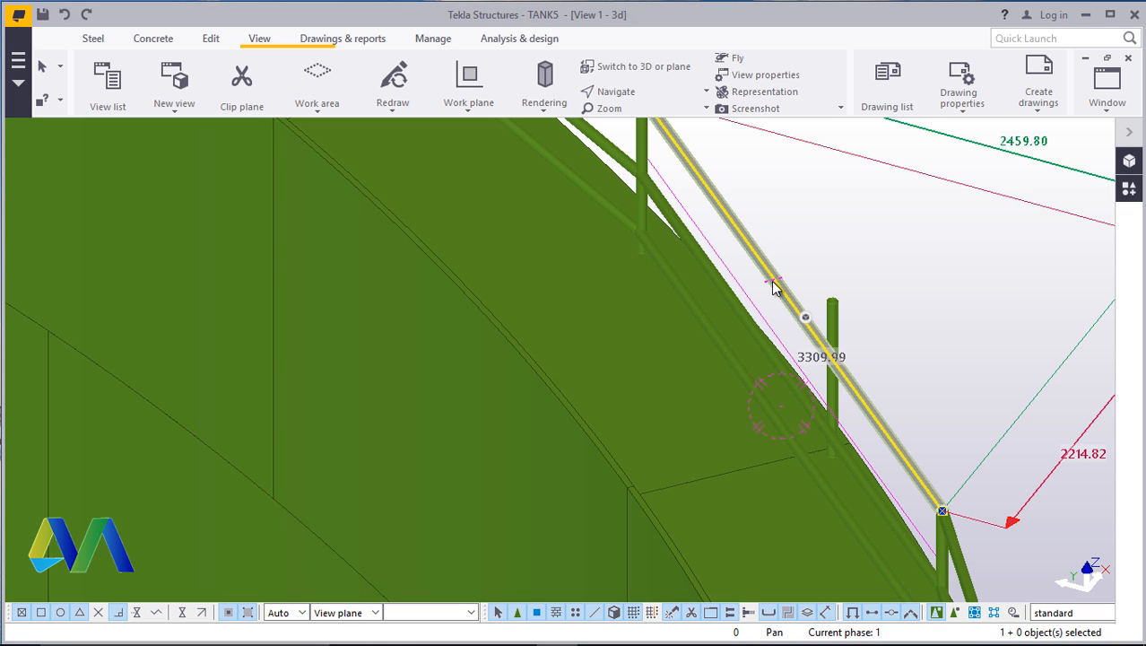
pyautogui.keyDown('ctrl'); pyautogui.click(744, 320); pyautogui.keyUp('ctrl')
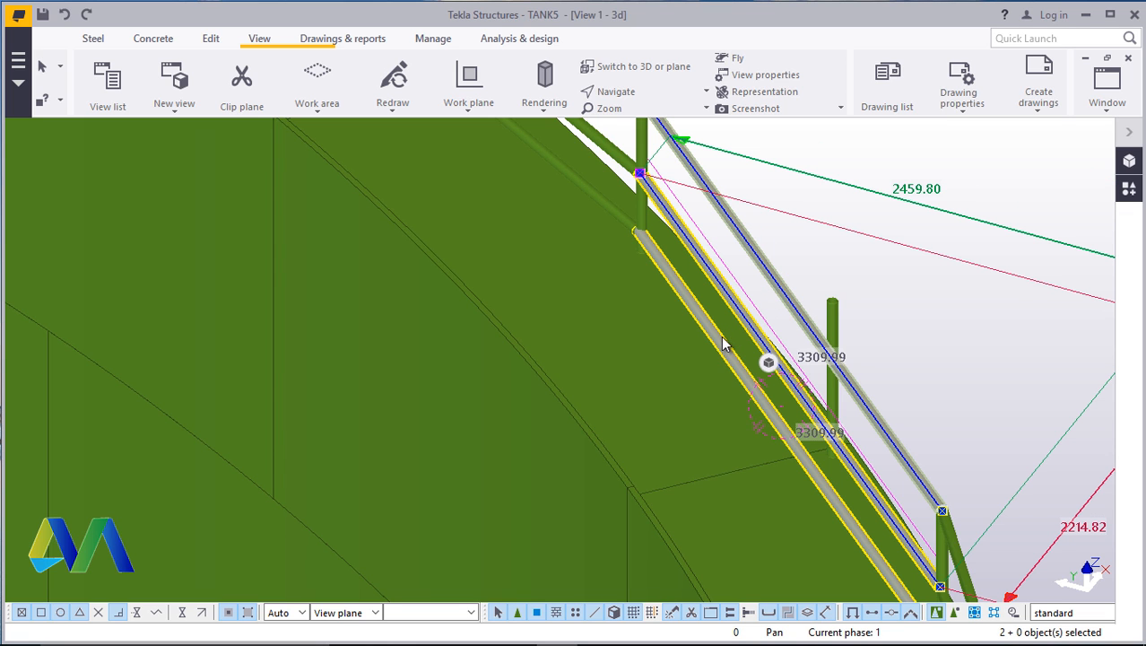
pyautogui.keyDown('ctrl'); pyautogui.click(725, 344); pyautogui.keyUp('ctrl')
pyautogui.scroll(-5, 734, 406)
pyautogui.scroll(3, 711, 261)
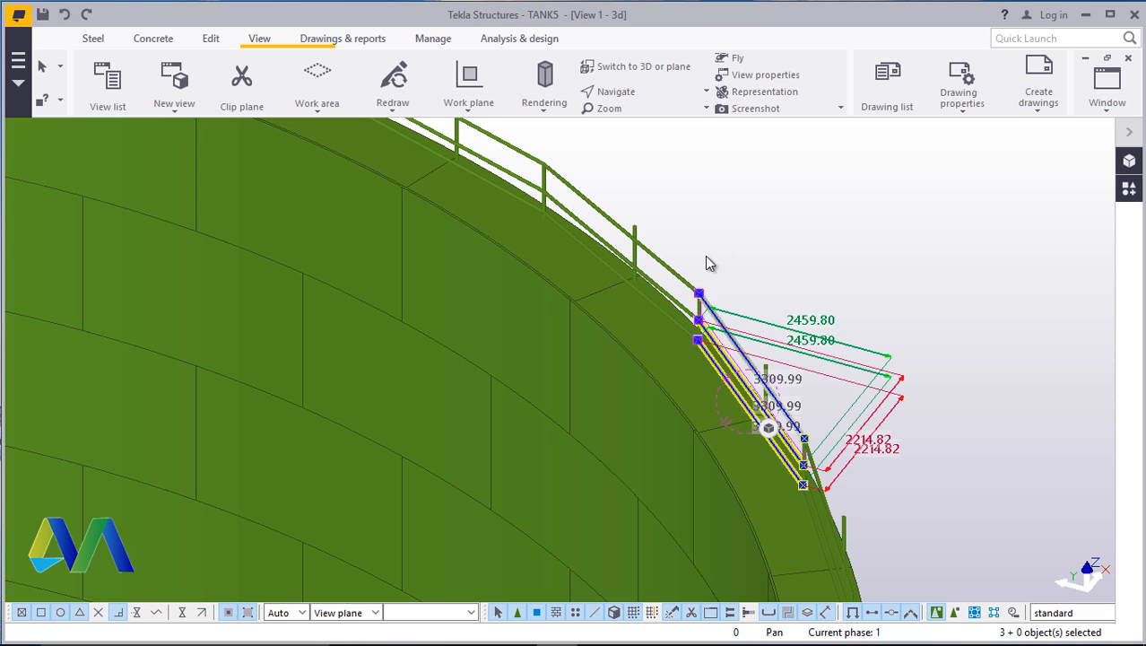
pyautogui.scroll(5, 707, 263)
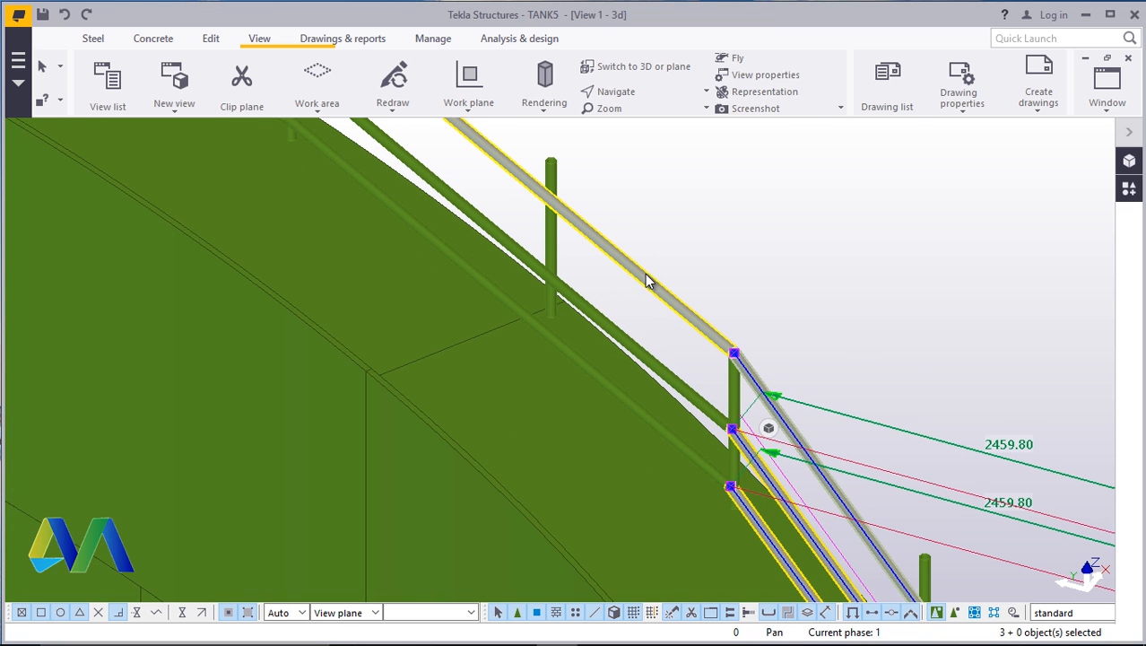
pyautogui.keyDown('ctrl'); pyautogui.click(650, 281); pyautogui.keyUp('ctrl')
pyautogui.keyDown('ctrl'); pyautogui.click(587, 357); pyautogui.keyUp('ctrl')
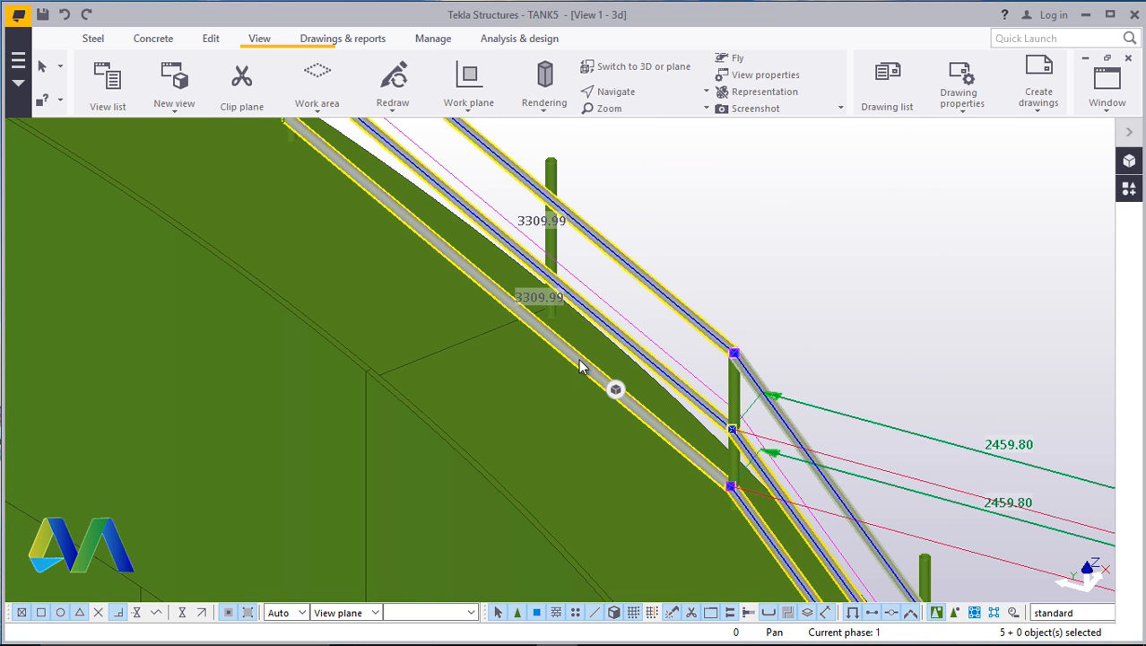
pyautogui.keyDown('ctrl'); pyautogui.click(579, 360); pyautogui.keyUp('ctrl')
pyautogui.scroll(-6, 699, 380)
pyautogui.scroll(5, 447, 214)
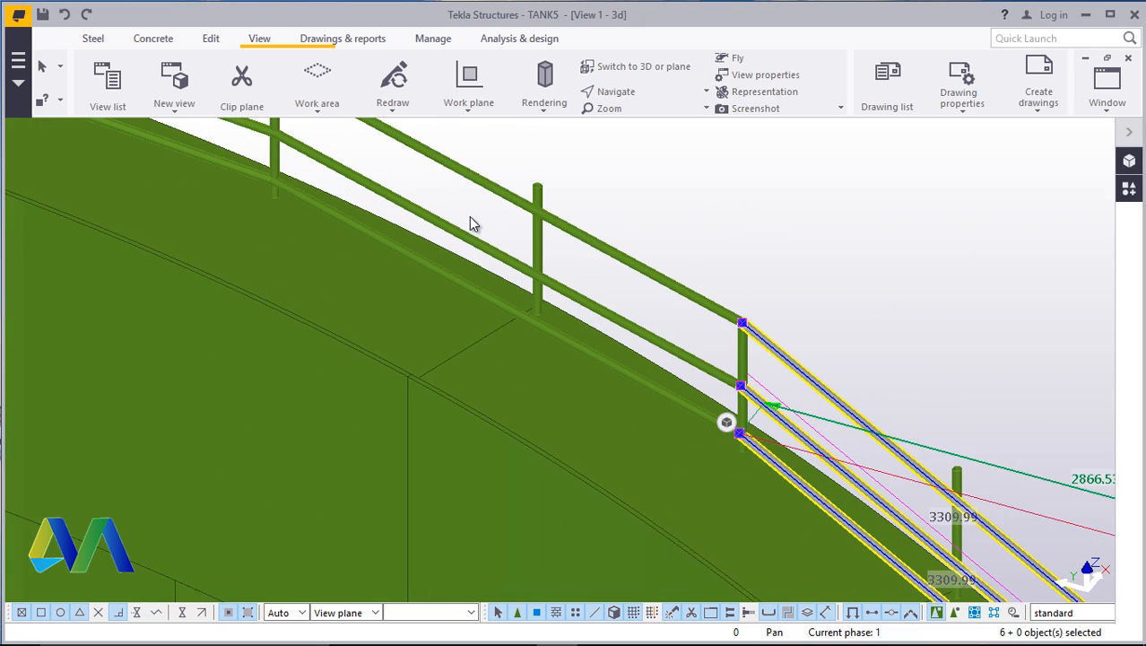
pyautogui.scroll(1, 469, 225)
pyautogui.keyDown('ctrl'); pyautogui.click(595, 232); pyautogui.keyUp('ctrl')
pyautogui.keyDown('ctrl'); pyautogui.click(603, 319); pyautogui.keyUp('ctrl')
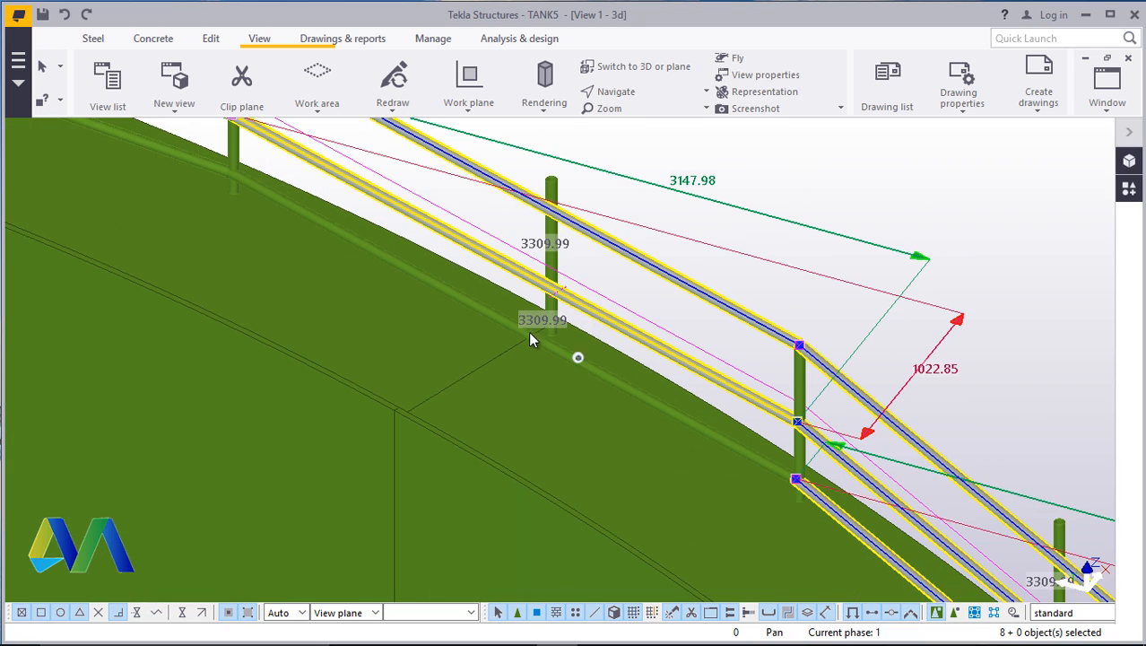
pyautogui.keyDown('ctrl'); pyautogui.click(529, 338); pyautogui.keyUp('ctrl')
pyautogui.scroll(-3, 628, 350)
pyautogui.scroll(3, 410, 190)
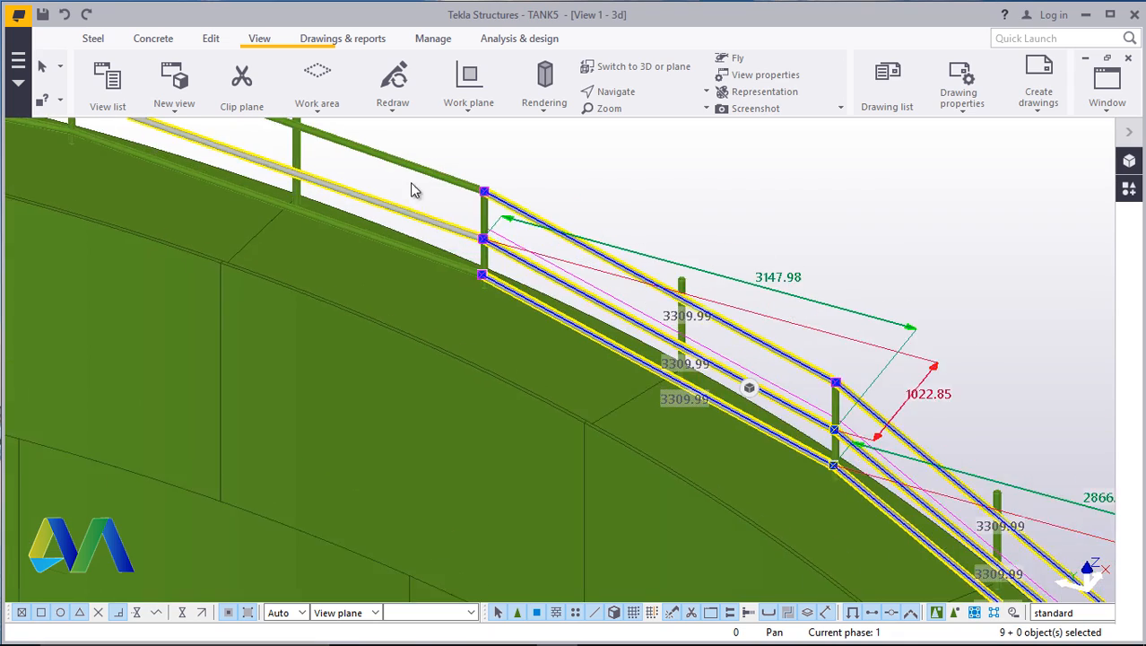
pyautogui.scroll(2, 412, 188)
pyautogui.keyDown('ctrl'); pyautogui.click(473, 172); pyautogui.keyUp('ctrl')
pyautogui.keyDown('ctrl'); pyautogui.click(429, 250); pyautogui.keyUp('ctrl')
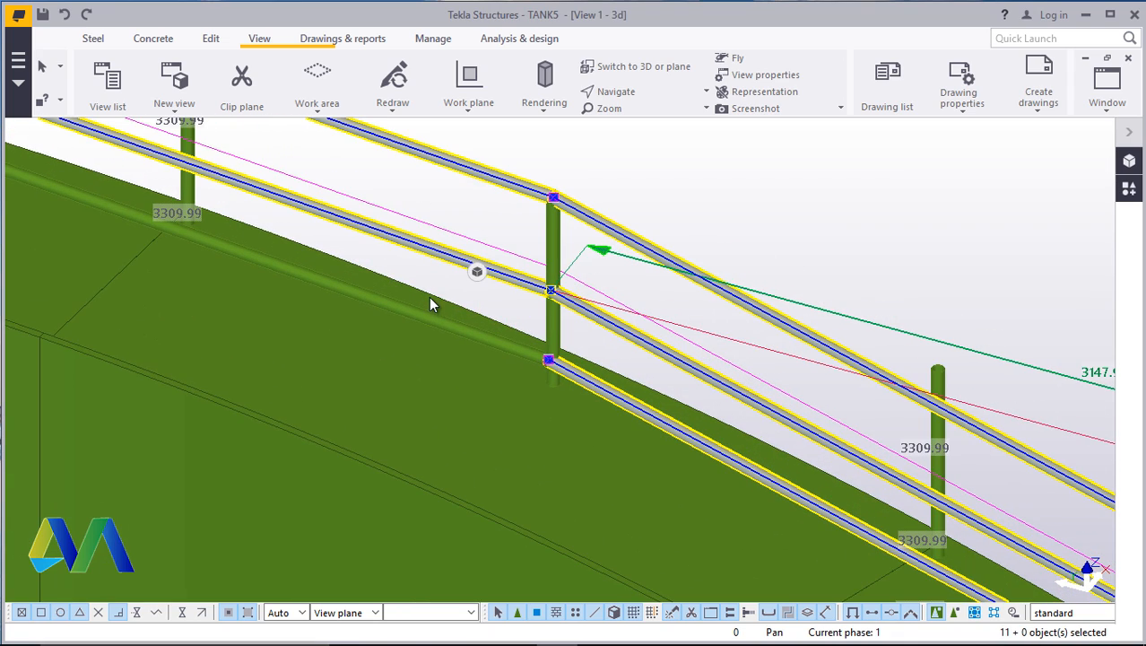
pyautogui.keyDown('ctrl'); pyautogui.click(414, 316); pyautogui.keyUp('ctrl')
pyautogui.scroll(-2, 798, 339)
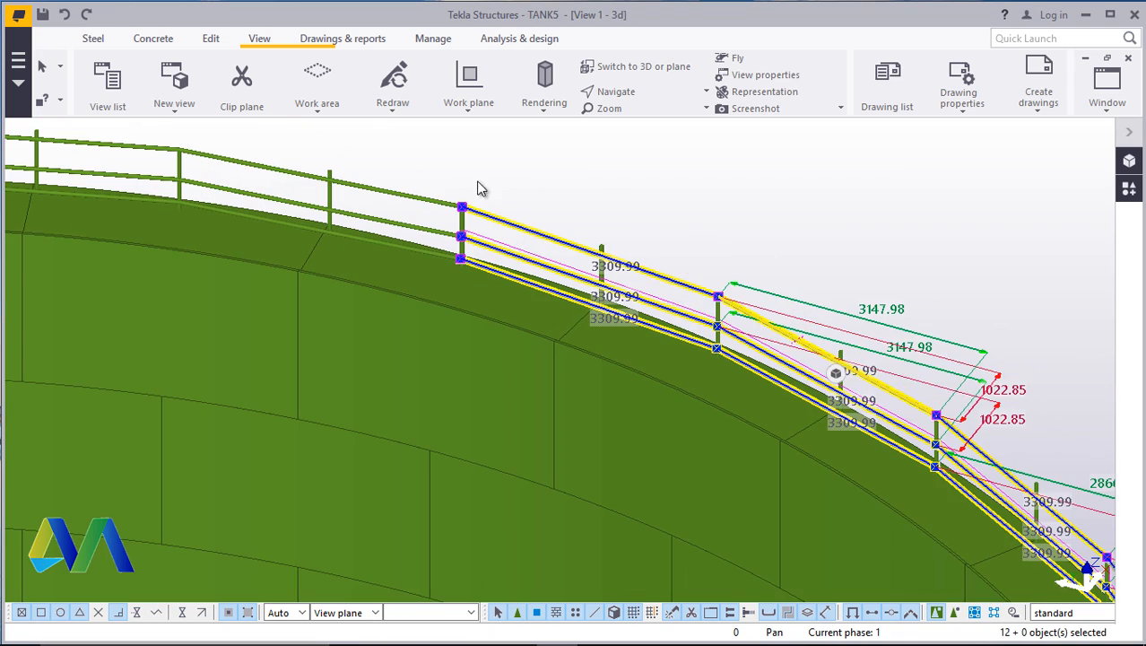
pyautogui.scroll(3, 409, 197)
pyautogui.keyDown('ctrl'); pyautogui.click(409, 202); pyautogui.keyUp('ctrl')
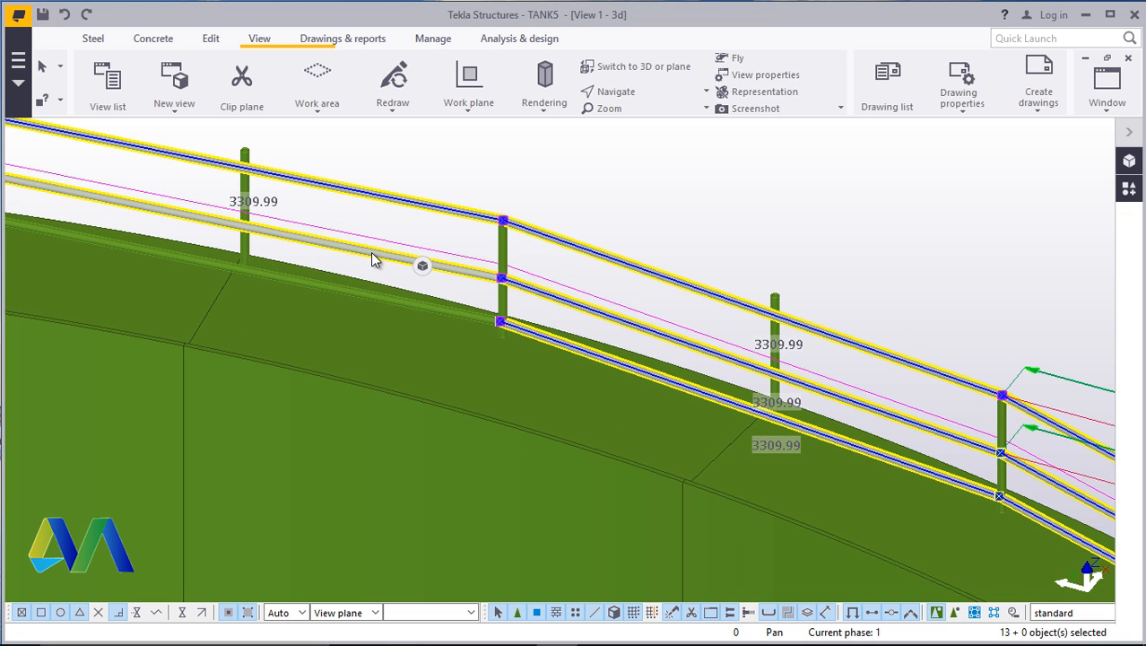
pyautogui.keyDown('ctrl'); pyautogui.click(375, 260); pyautogui.keyUp('ctrl')
pyautogui.keyDown('ctrl'); pyautogui.click(366, 268); pyautogui.keyUp('ctrl')
pyautogui.scroll(-3, 814, 261)
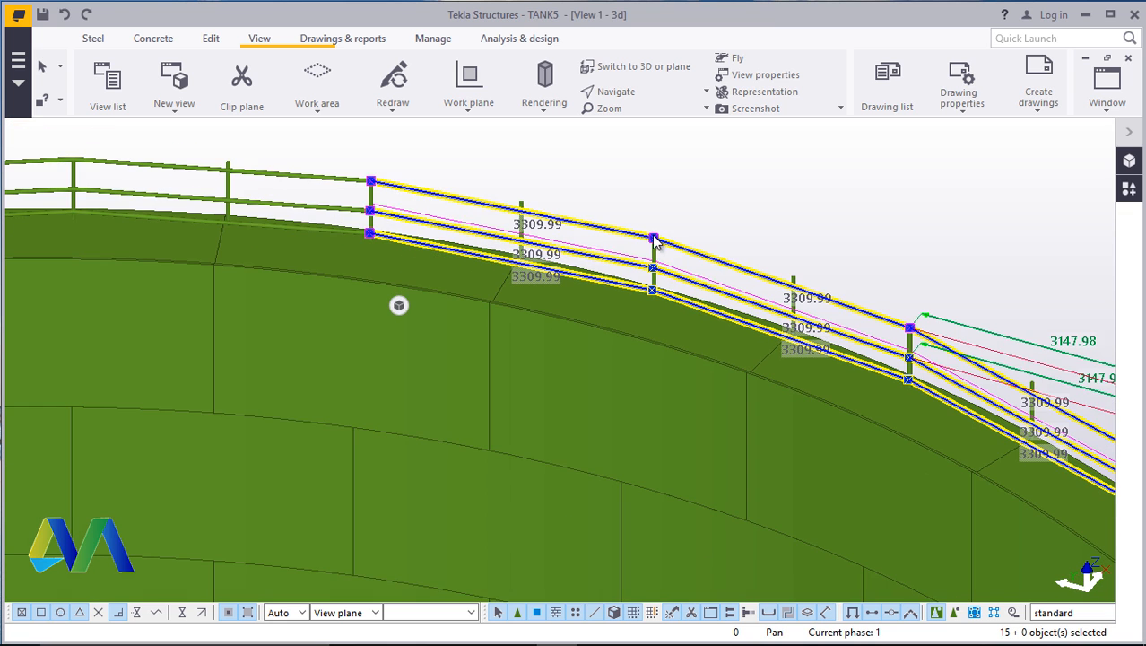
pyautogui.scroll(4, 395, 197)
pyautogui.keyDown('ctrl'); pyautogui.click(273, 153); pyautogui.keyUp('ctrl')
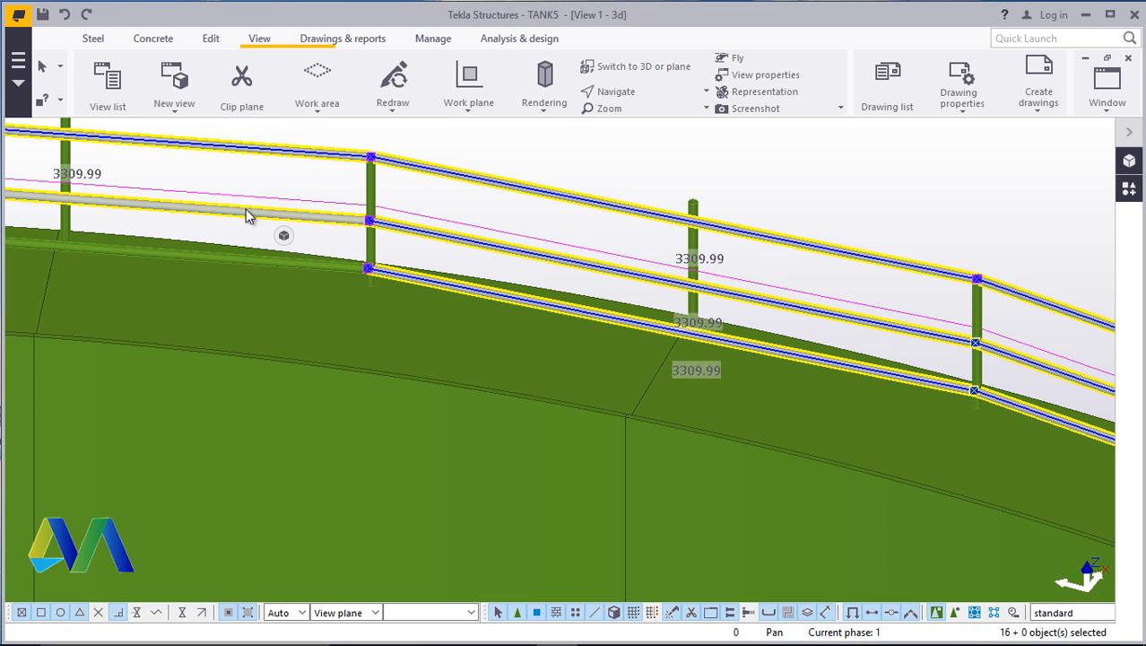
pyautogui.keyDown('ctrl'); pyautogui.click(245, 210); pyautogui.keyUp('ctrl')
pyautogui.keyDown('ctrl'); pyautogui.click(238, 255); pyautogui.keyUp('ctrl')
pyautogui.scroll(-4, 918, 262)
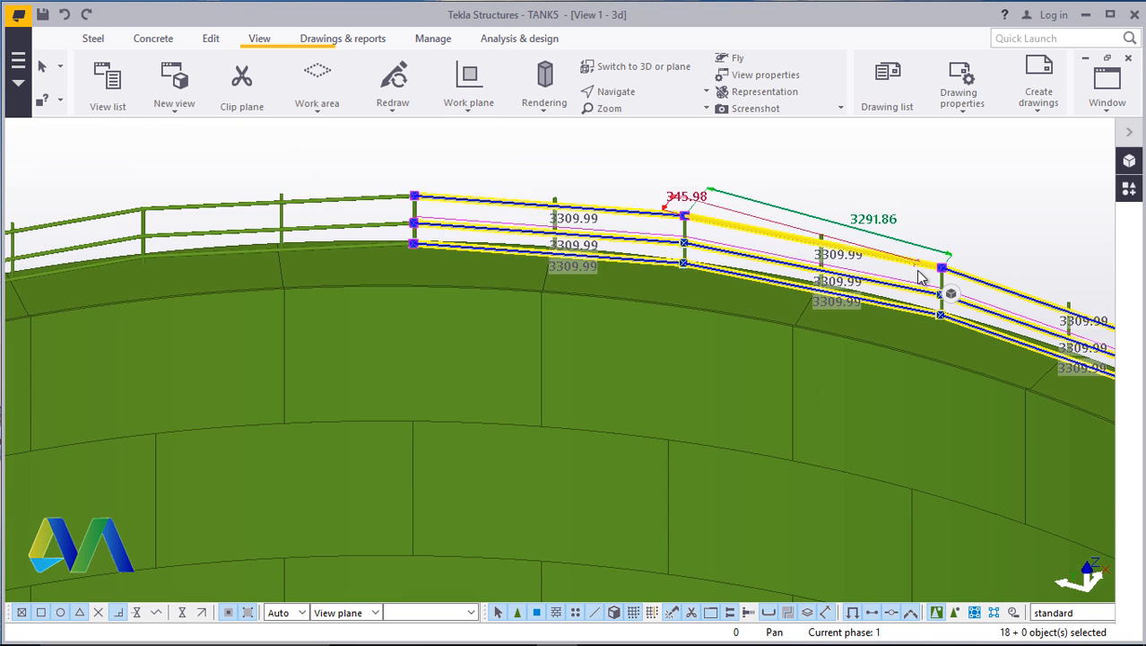
pyautogui.scroll(-2, 919, 277)
pyautogui.scroll(5, 430, 220)
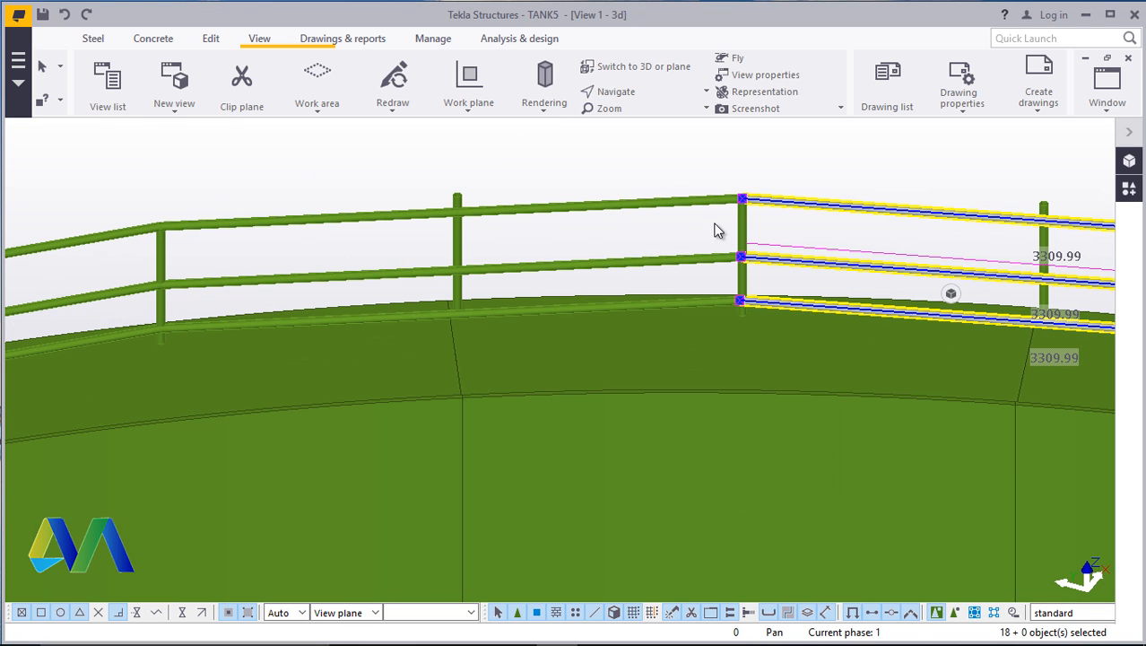
pyautogui.keyDown('ctrl'); pyautogui.click(635, 247); pyautogui.keyUp('ctrl')
pyautogui.keyDown('ctrl'); pyautogui.click(615, 261); pyautogui.keyUp('ctrl')
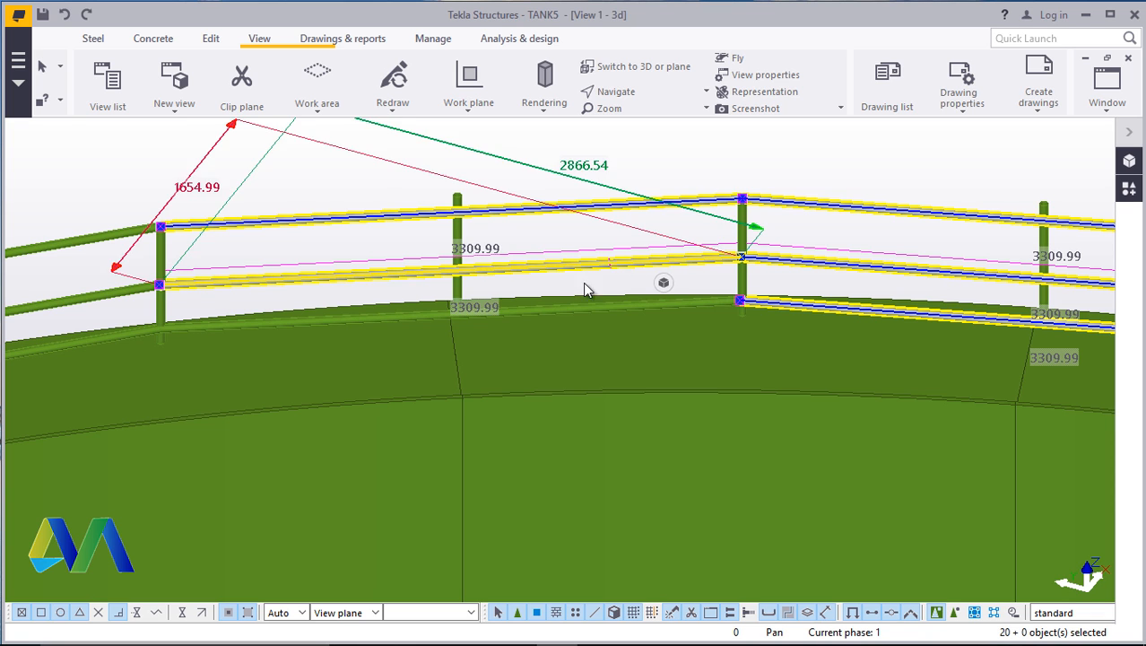
pyautogui.keyDown('ctrl'); pyautogui.click(557, 299); pyautogui.keyUp('ctrl')
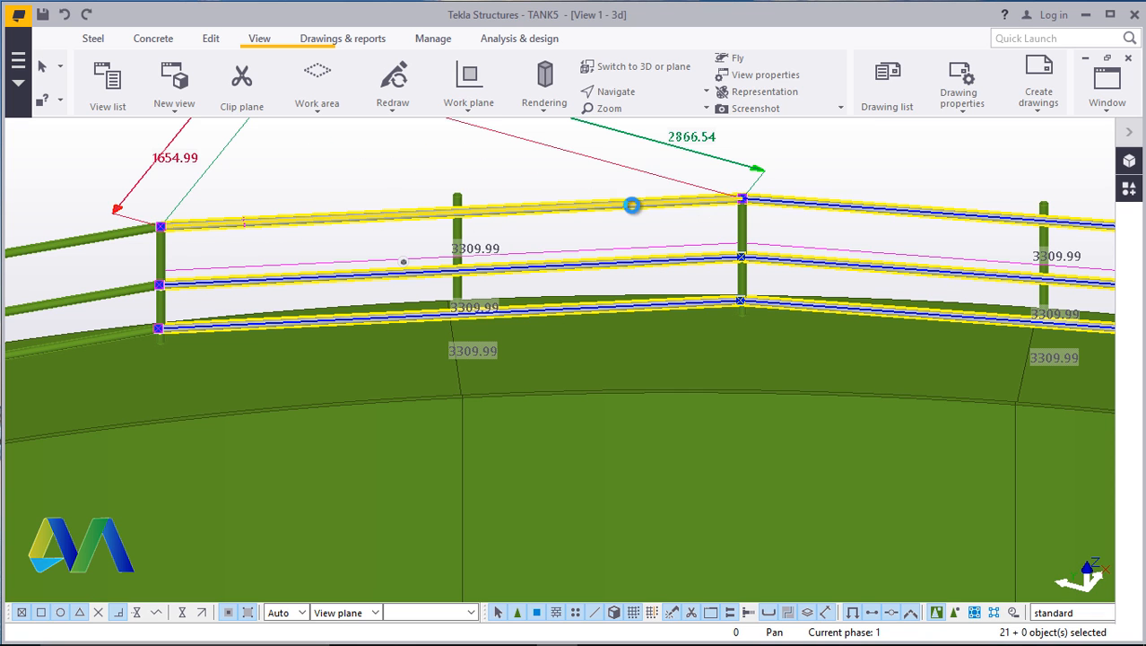
pyautogui.scroll(-2, 628, 205)
pyautogui.scroll(-3, 873, 234)
pyautogui.scroll(2, 453, 289)
pyautogui.scroll(3, 684, 184)
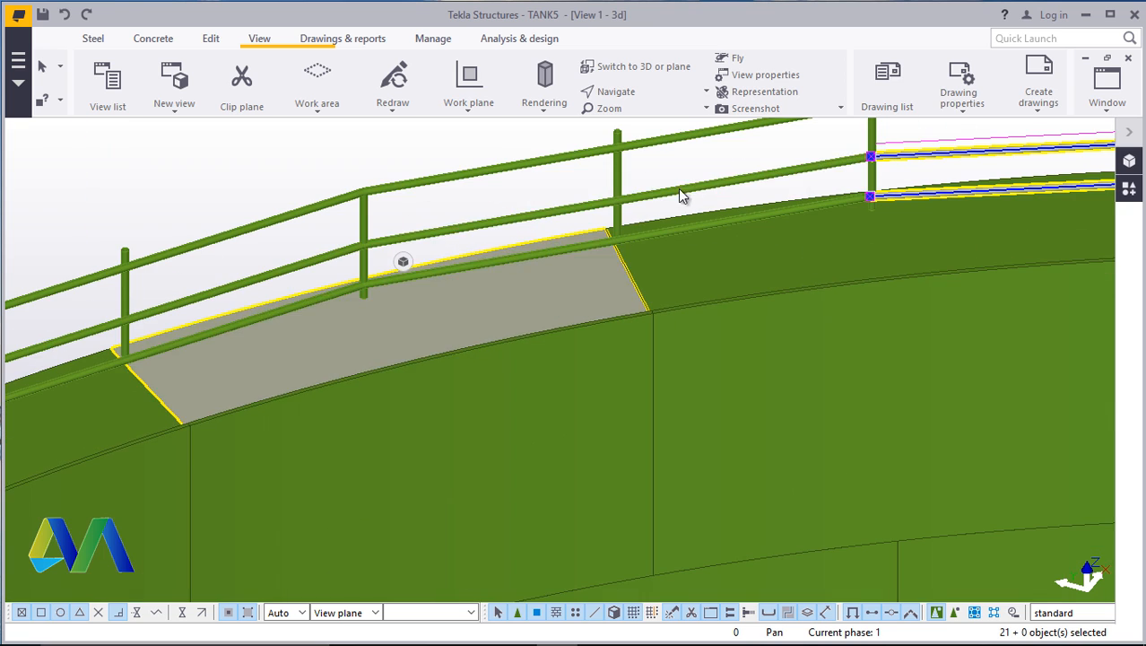
# Add the top, middle and bottom rails of the eighth and ninth consecutive spans to the handrail selection
pyautogui.keyDown('ctrl'); pyautogui.click(691, 173); pyautogui.keyUp('ctrl')
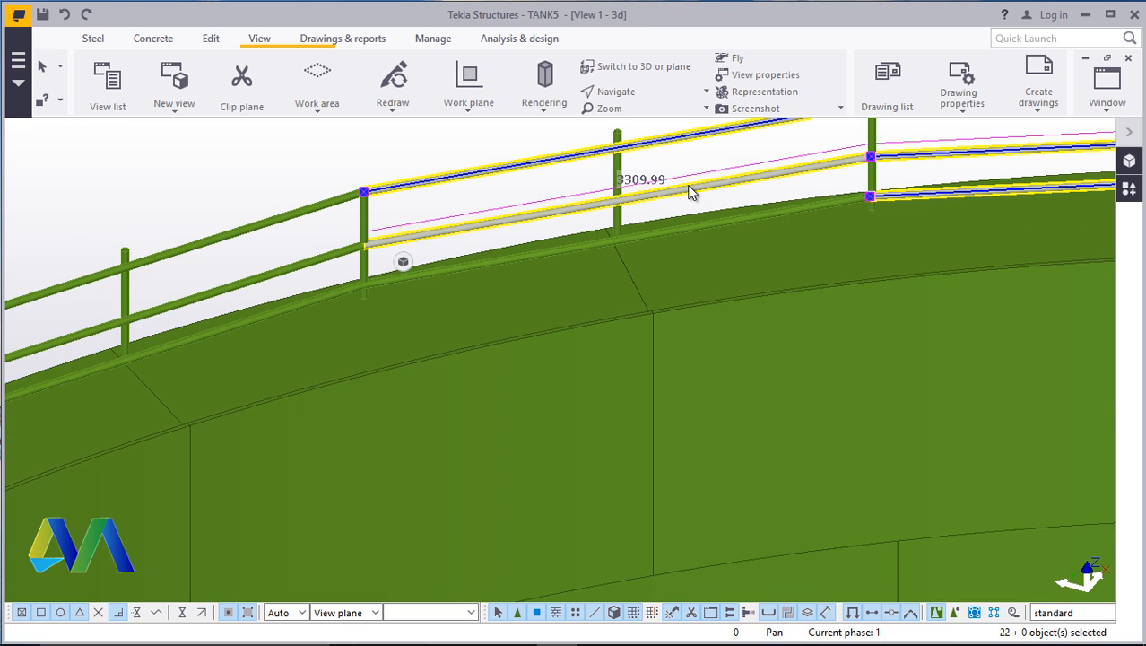
pyautogui.keyDown('ctrl'); pyautogui.click(677, 235); pyautogui.keyUp('ctrl')
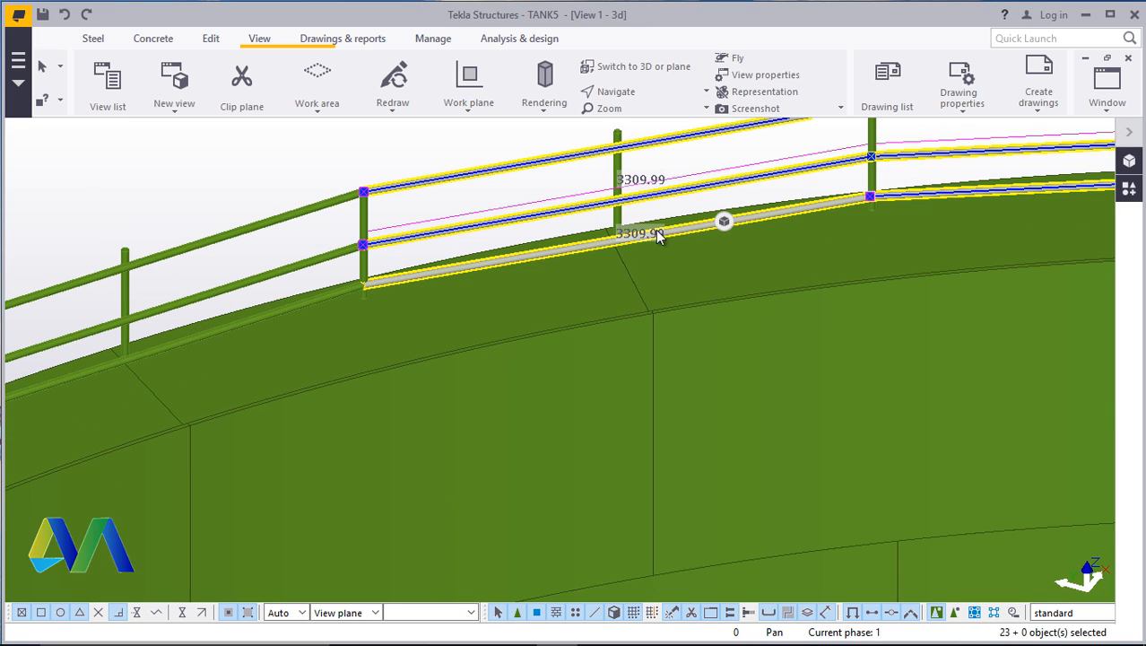
pyautogui.keyDown('ctrl'); pyautogui.click(310, 206); pyautogui.keyUp('ctrl')
pyautogui.keyDown('ctrl'); pyautogui.click(281, 273); pyautogui.keyUp('ctrl')
pyautogui.keyDown('ctrl'); pyautogui.click(294, 300); pyautogui.keyUp('ctrl')
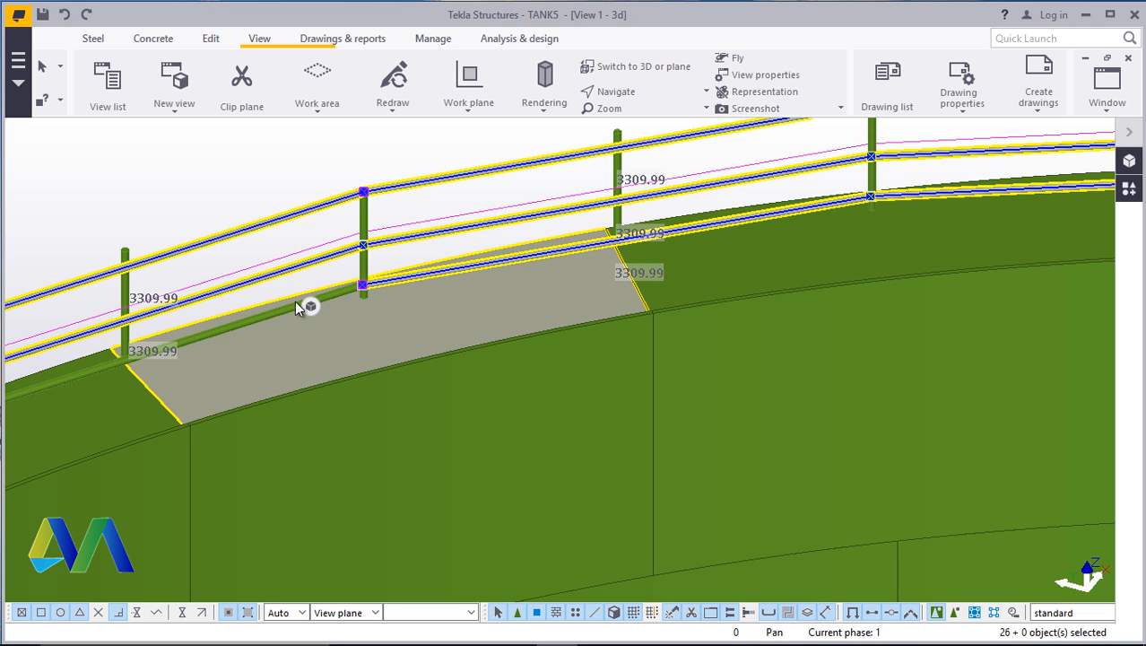
pyautogui.keyDown('ctrl'); pyautogui.click(284, 307); pyautogui.keyUp('ctrl')
pyautogui.scroll(-5, 619, 227)
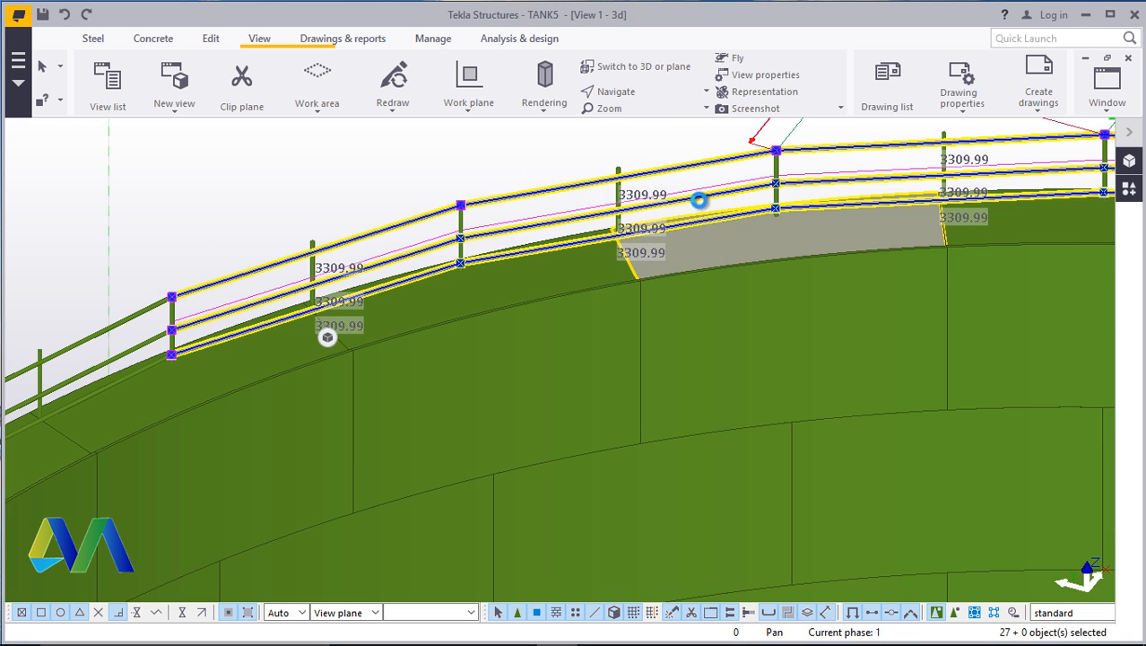
# Add the three rails of the tenth consecutive handrail span on the tank's rim to the selection
pyautogui.scroll(2, 337, 332)
pyautogui.scroll(4, 340, 330)
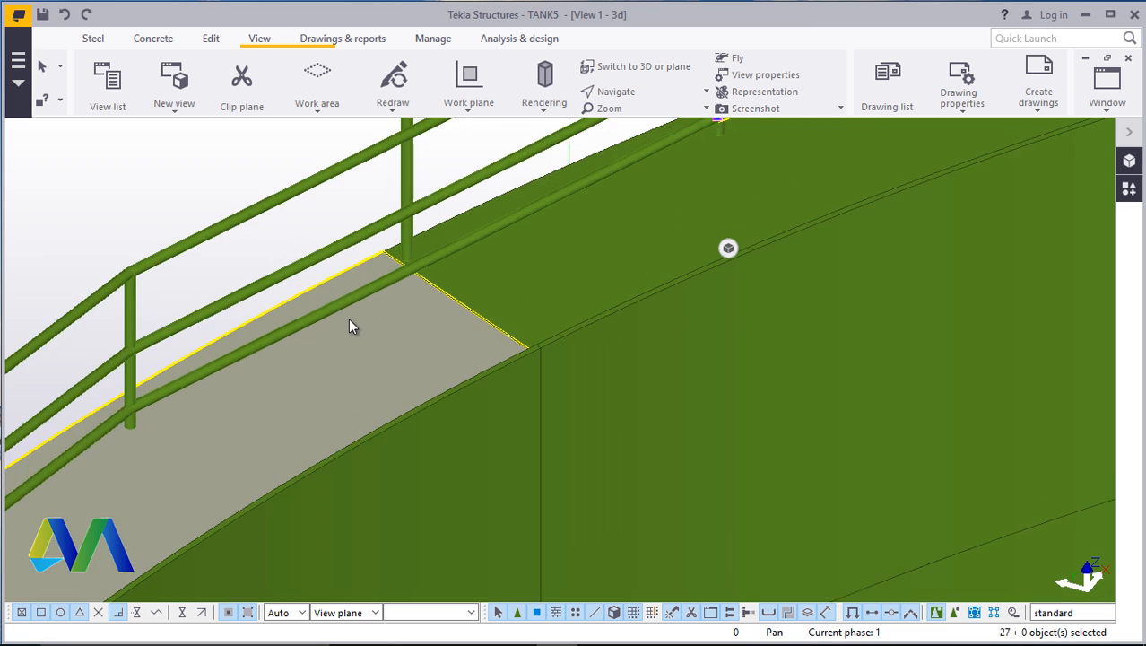
pyautogui.scroll(-4, 350, 323)
pyautogui.keyDown('ctrl'); pyautogui.click(429, 221); pyautogui.keyUp('ctrl')
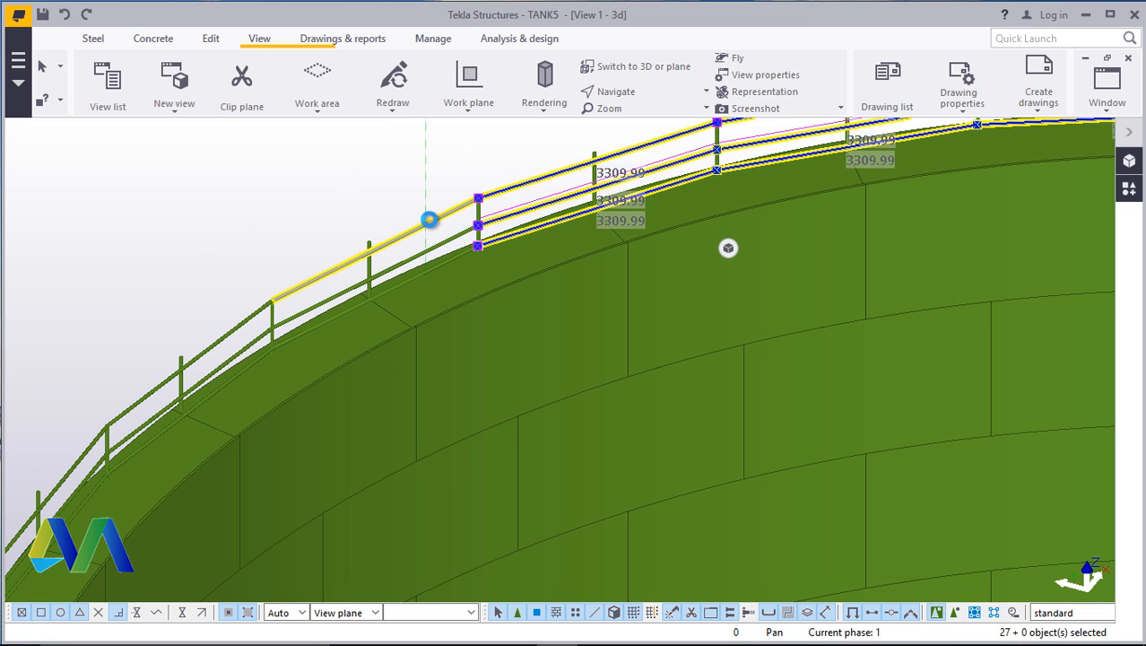
pyautogui.keyDown('ctrl'); pyautogui.click(442, 257); pyautogui.keyUp('ctrl')
pyautogui.scroll(5, 441, 278)
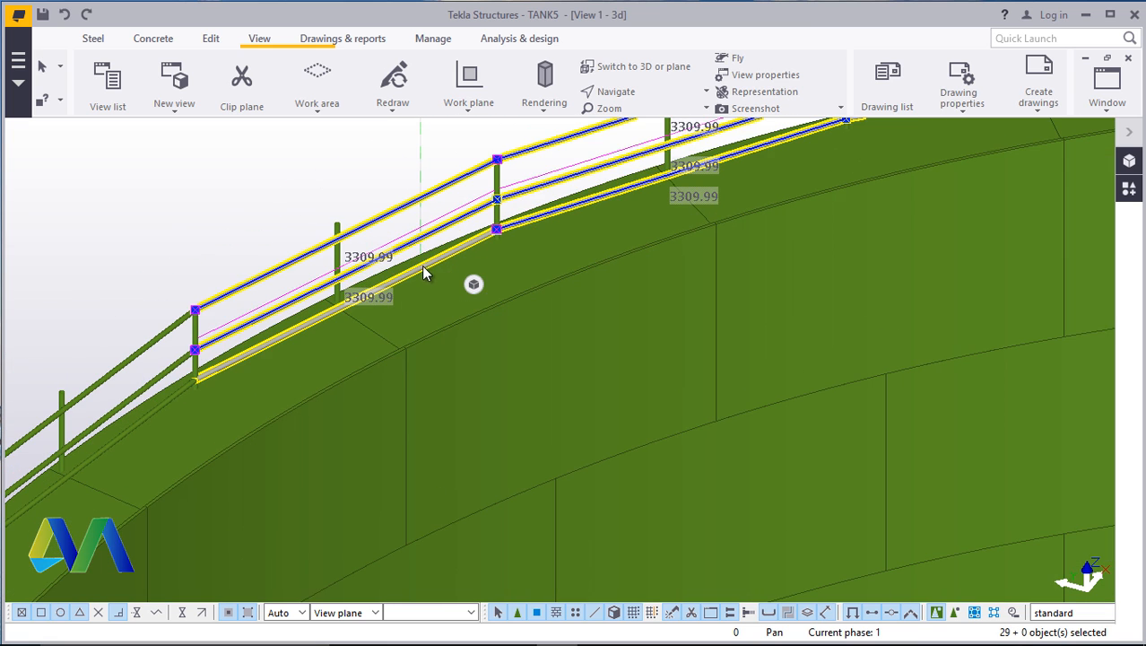
pyautogui.keyDown('ctrl'); pyautogui.click(475, 238); pyautogui.keyUp('ctrl')
pyautogui.scroll(-5, 648, 240)
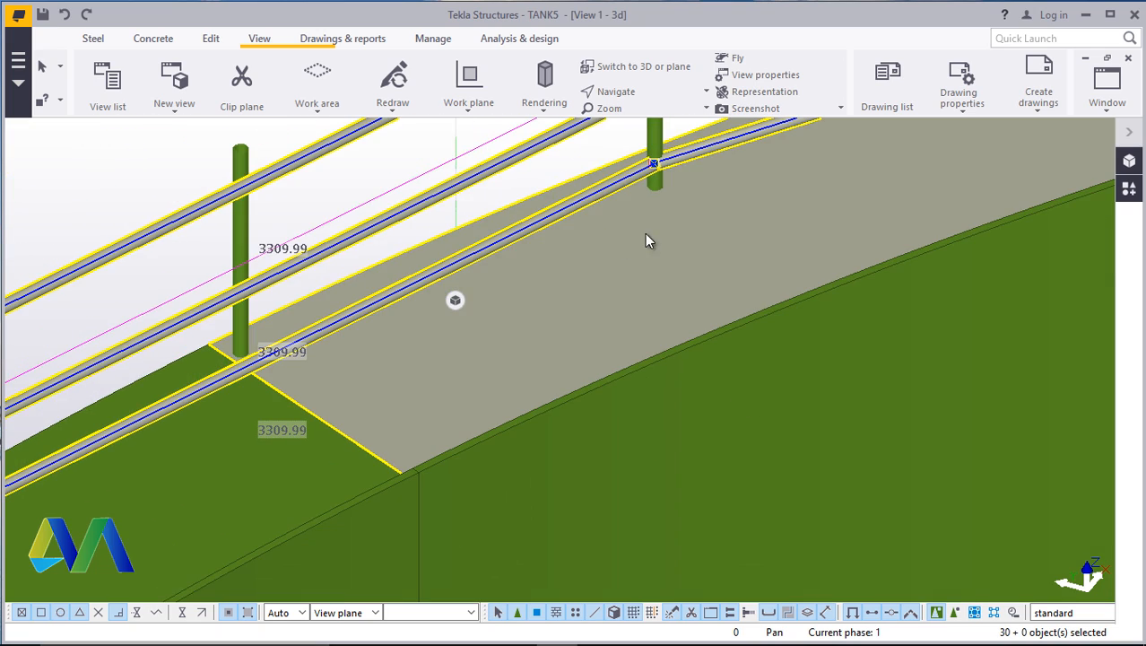
# Extend the selection with the rails of the eleventh consecutive handrail span on the tank's rim
pyautogui.scroll(-2, 736, 183)
pyautogui.scroll(6, 338, 376)
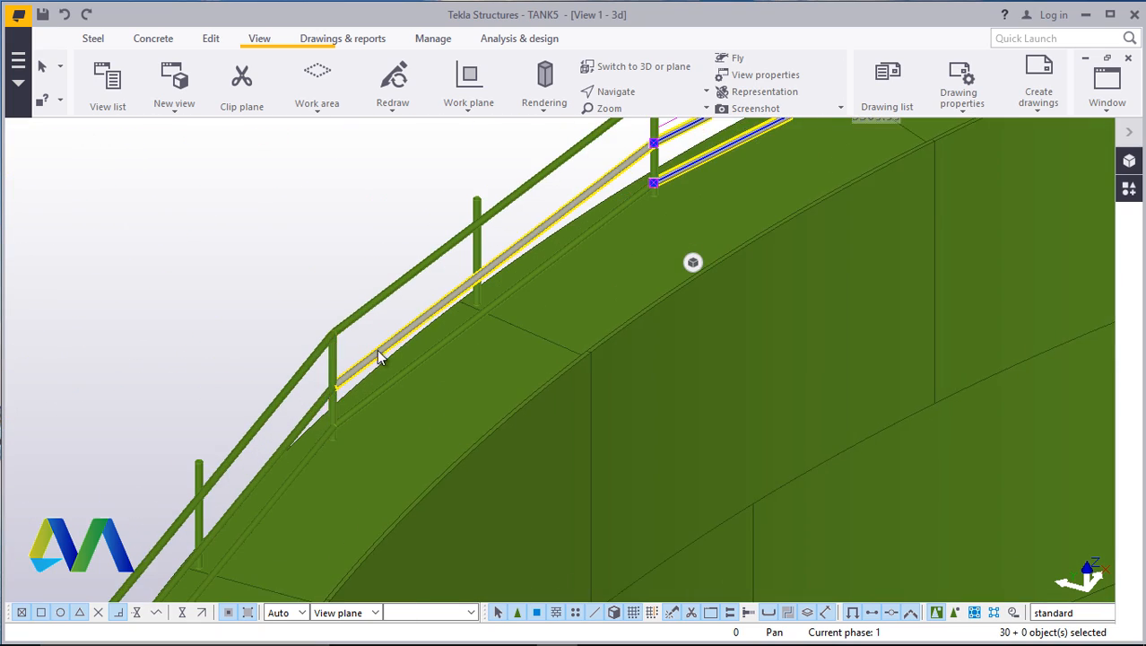
pyautogui.scroll(2, 648, 151)
pyautogui.keyDown('ctrl'); pyautogui.click(667, 221); pyautogui.keyUp('ctrl')
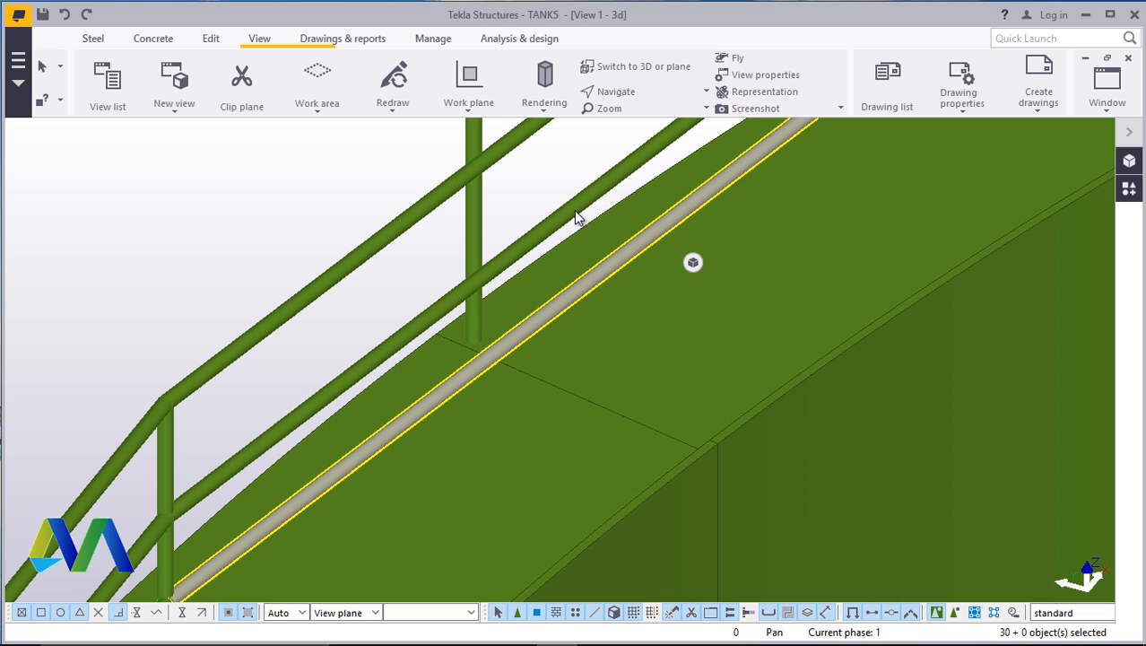
pyautogui.keyDown('ctrl'); pyautogui.click(496, 161); pyautogui.keyUp('ctrl')
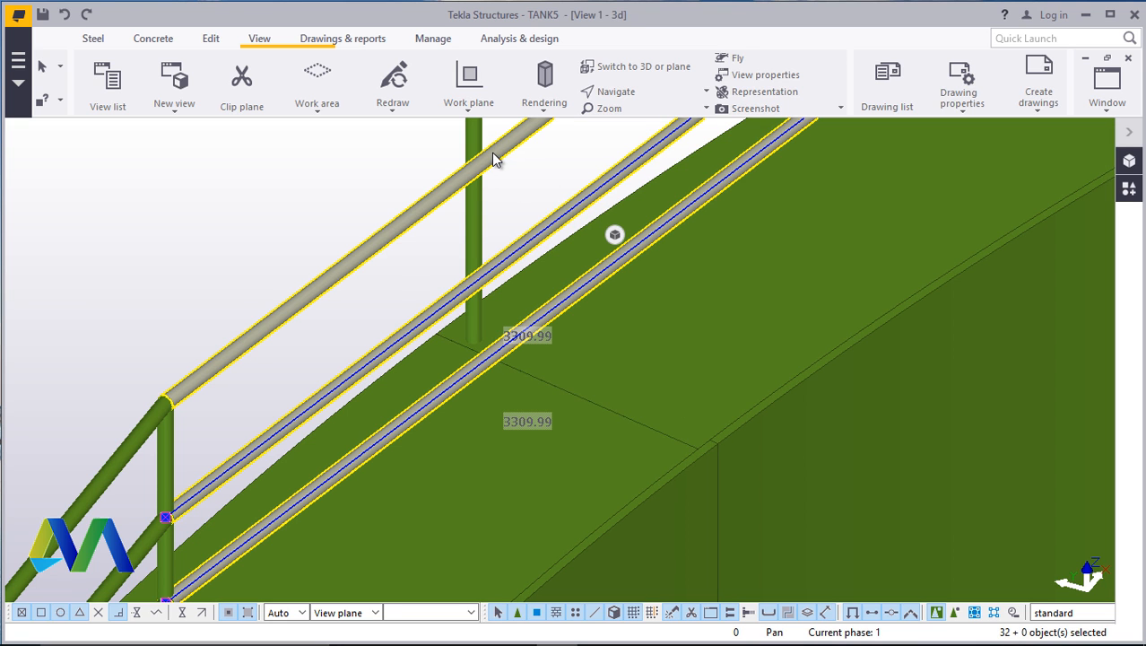
# Start a new selection with the top, middle and bottom rails of the eleventh handrail span and the adjacent twelfth span
pyautogui.click(440, 189)
pyautogui.scroll(-5, 439, 189)
pyautogui.scroll(6, 356, 310)
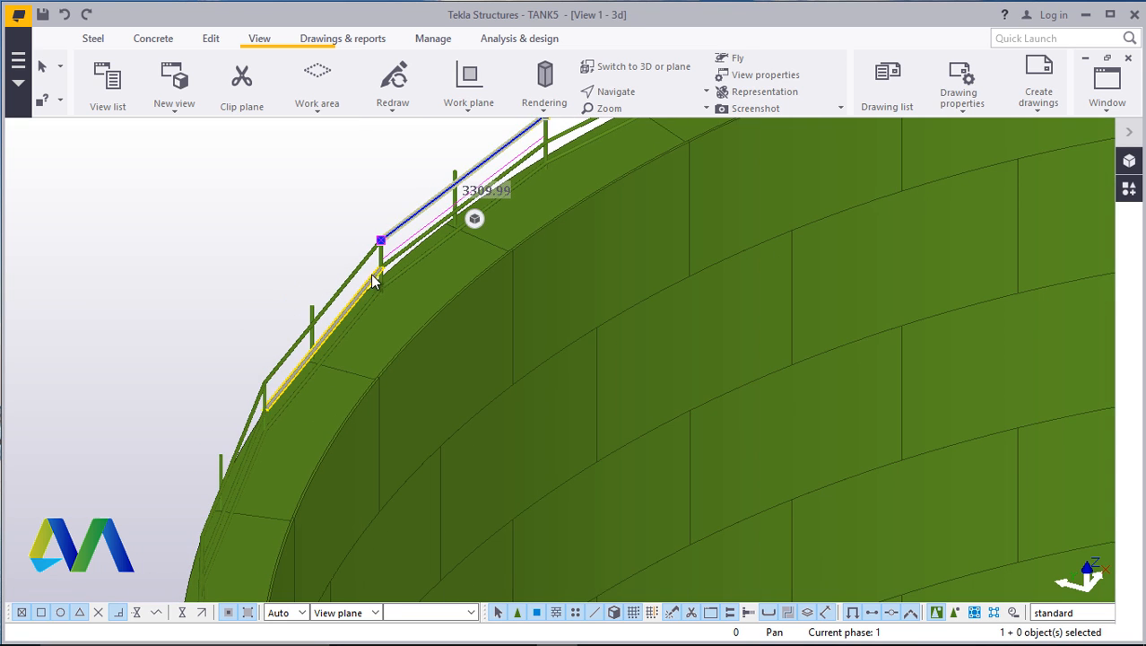
pyautogui.click(392, 313)
pyautogui.keyDown('ctrl'); pyautogui.click(387, 240); pyautogui.keyUp('ctrl')
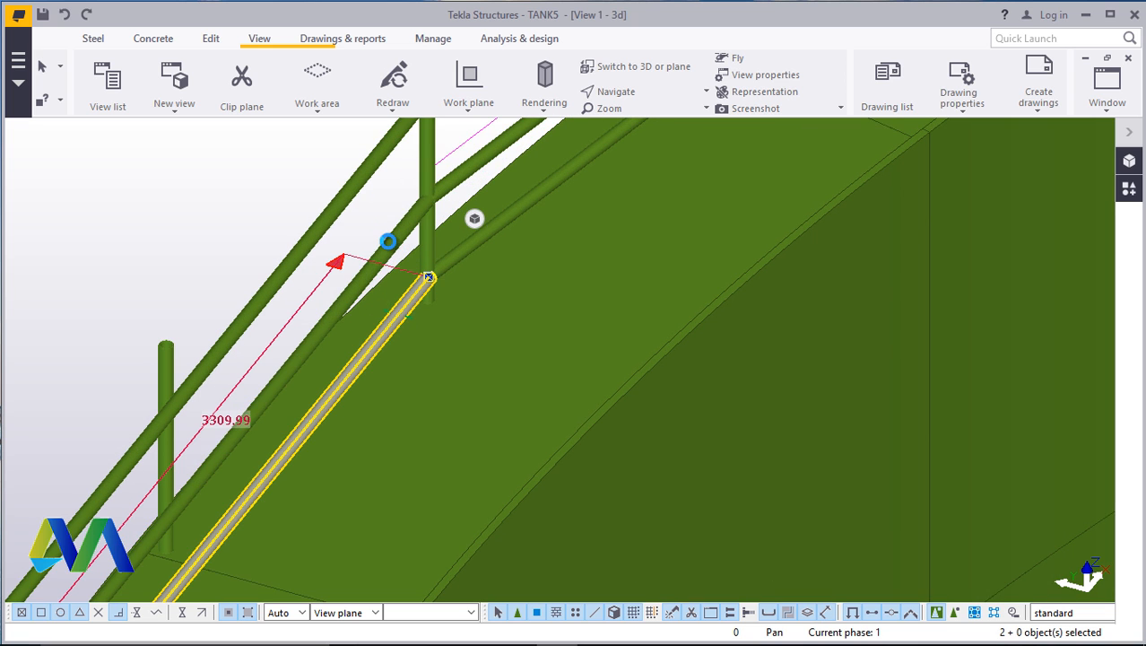
pyautogui.keyDown('ctrl'); pyautogui.click(381, 193); pyautogui.keyUp('ctrl')
pyautogui.keyDown('ctrl'); pyautogui.click(371, 158); pyautogui.keyUp('ctrl')
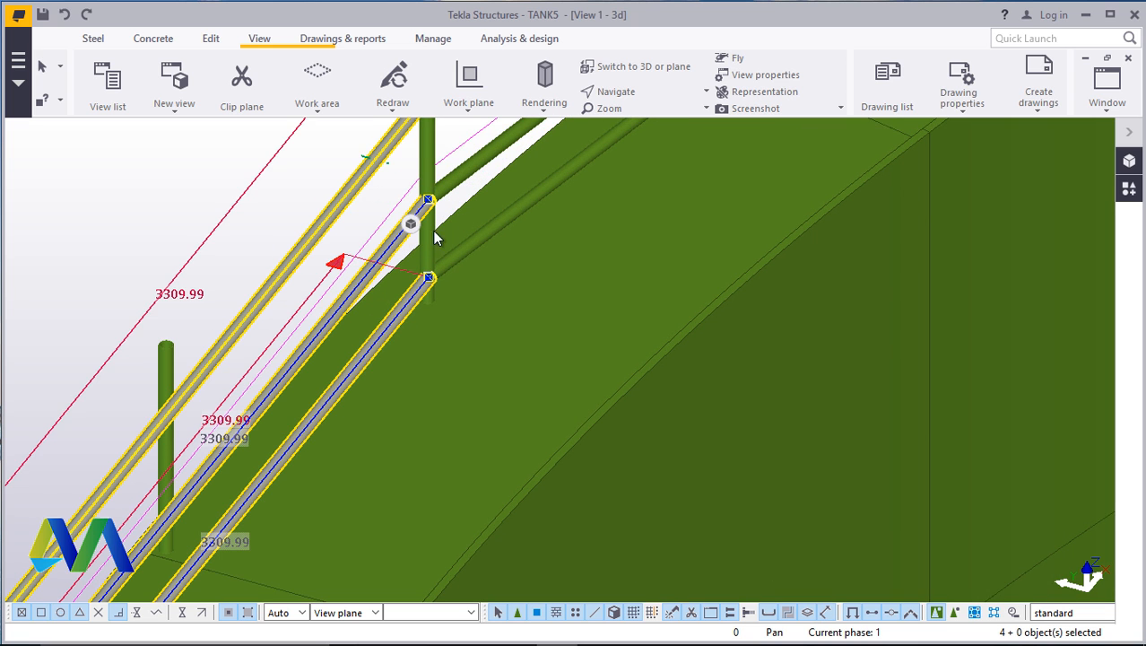
pyautogui.scroll(-3, 311, 316)
pyautogui.scroll(2, 476, 184)
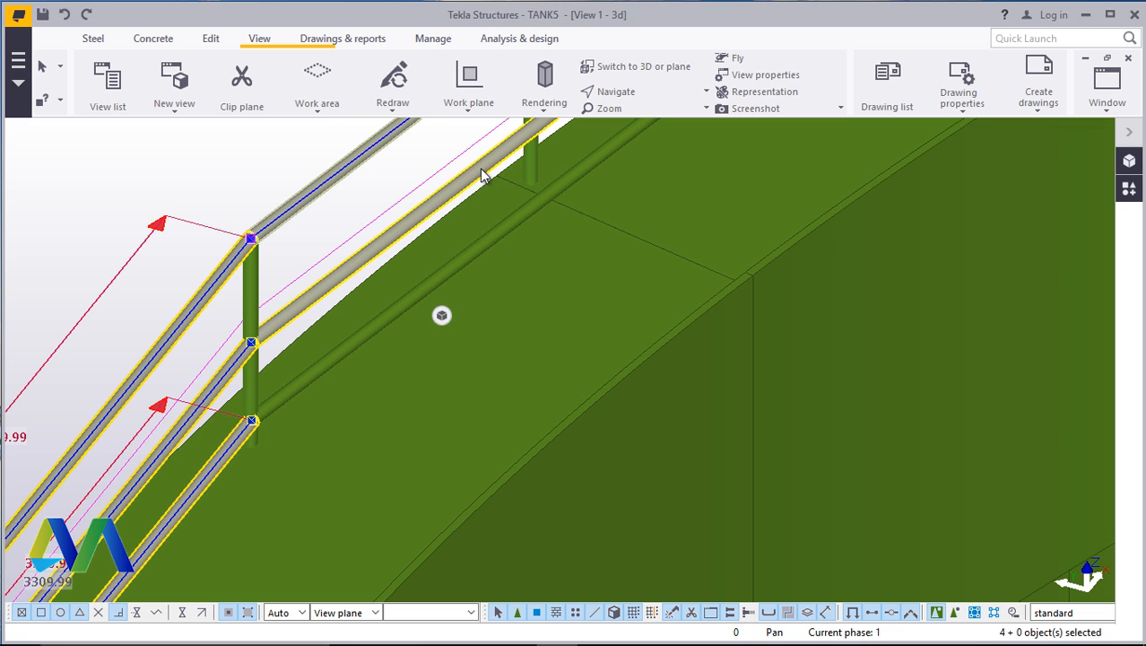
pyautogui.keyDown('ctrl'); pyautogui.click(512, 225); pyautogui.keyUp('ctrl')
pyautogui.keyDown('ctrl'); pyautogui.click(336, 269); pyautogui.keyUp('ctrl')
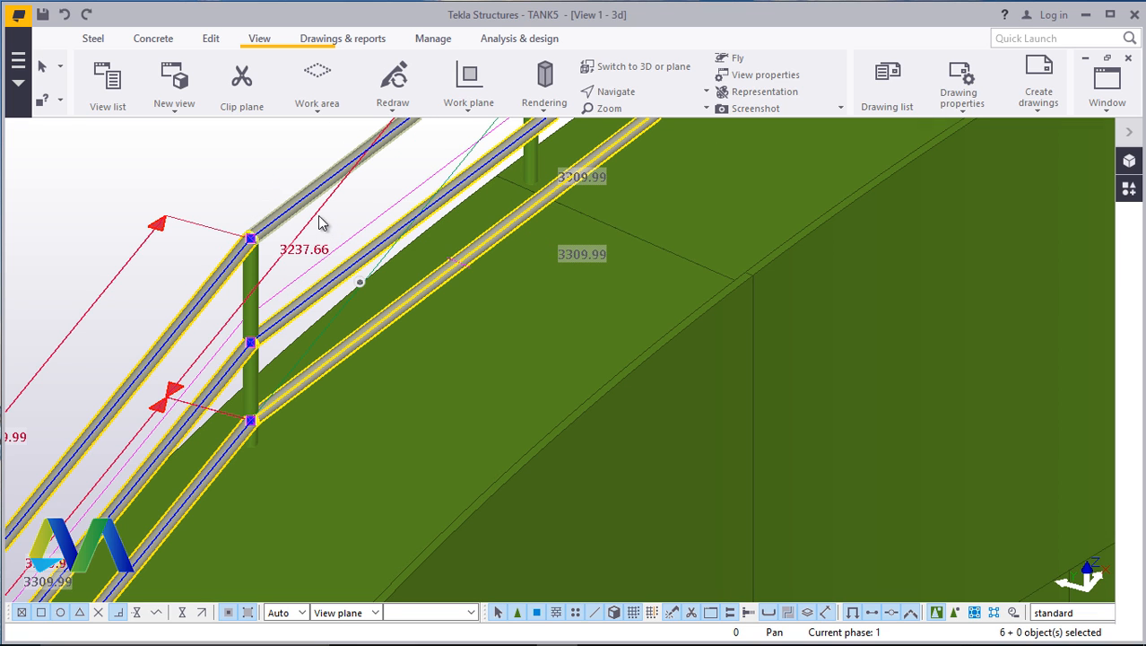
# Add the top, middle and bottom rails of the thirteenth handrail span to the new selection
pyautogui.scroll(-3, 322, 223)
pyautogui.scroll(5, 243, 404)
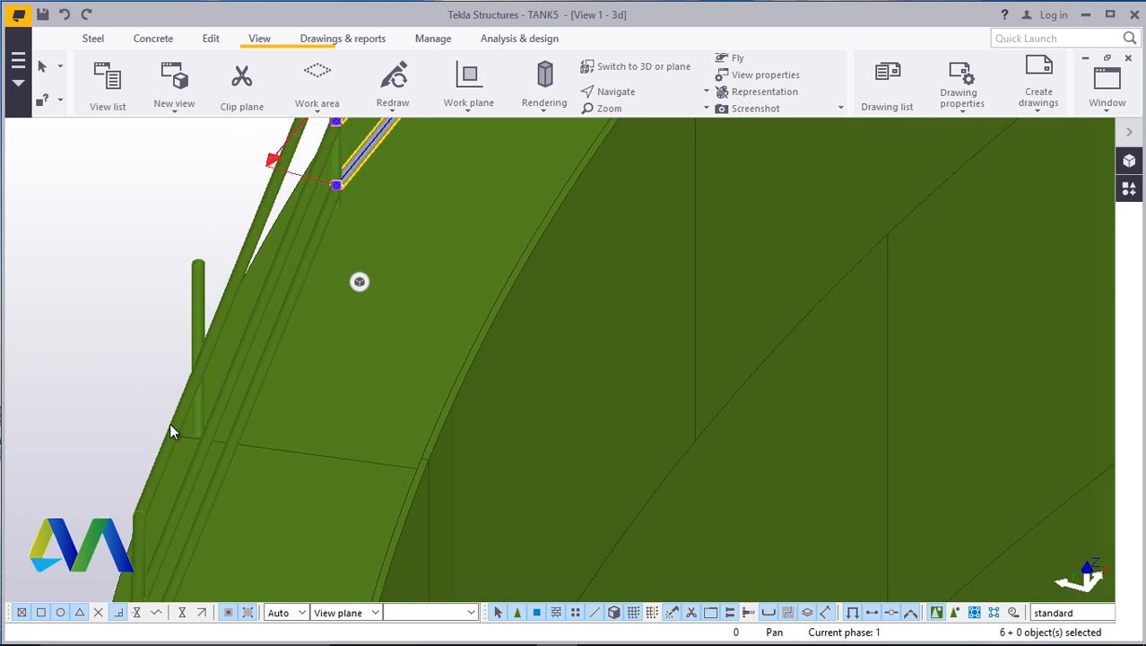
pyautogui.scroll(2, 170, 424)
pyautogui.keyDown('ctrl'); pyautogui.click(295, 396); pyautogui.keyUp('ctrl')
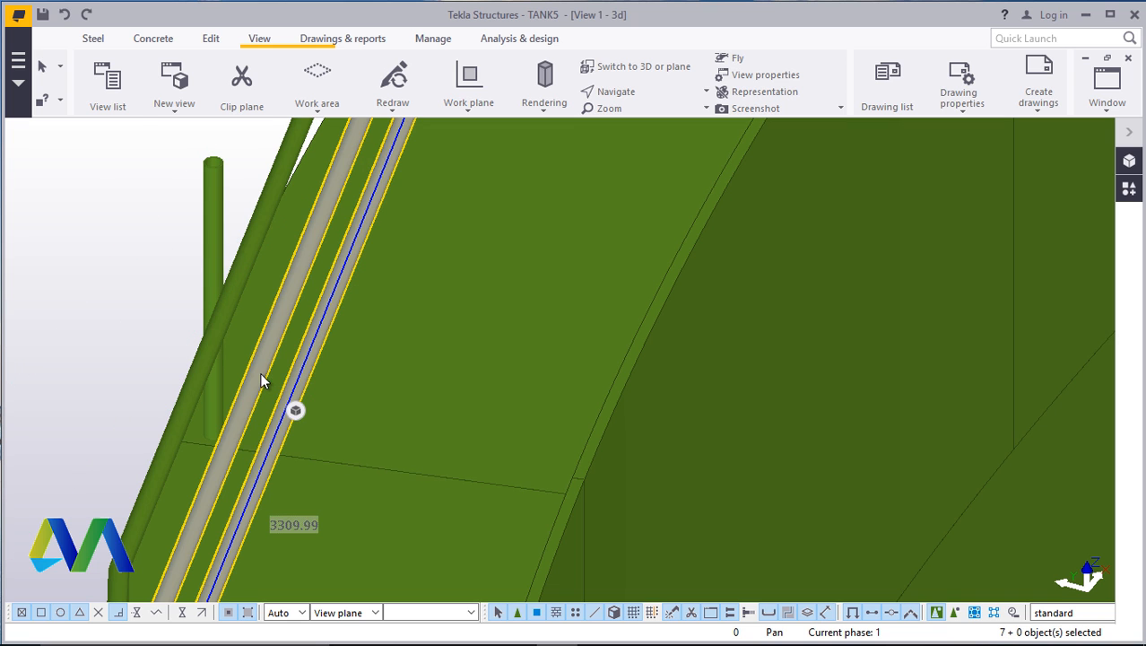
pyautogui.keyDown('ctrl'); pyautogui.click(261, 381); pyautogui.keyUp('ctrl')
pyautogui.keyDown('ctrl'); pyautogui.click(232, 298); pyautogui.keyUp('ctrl')
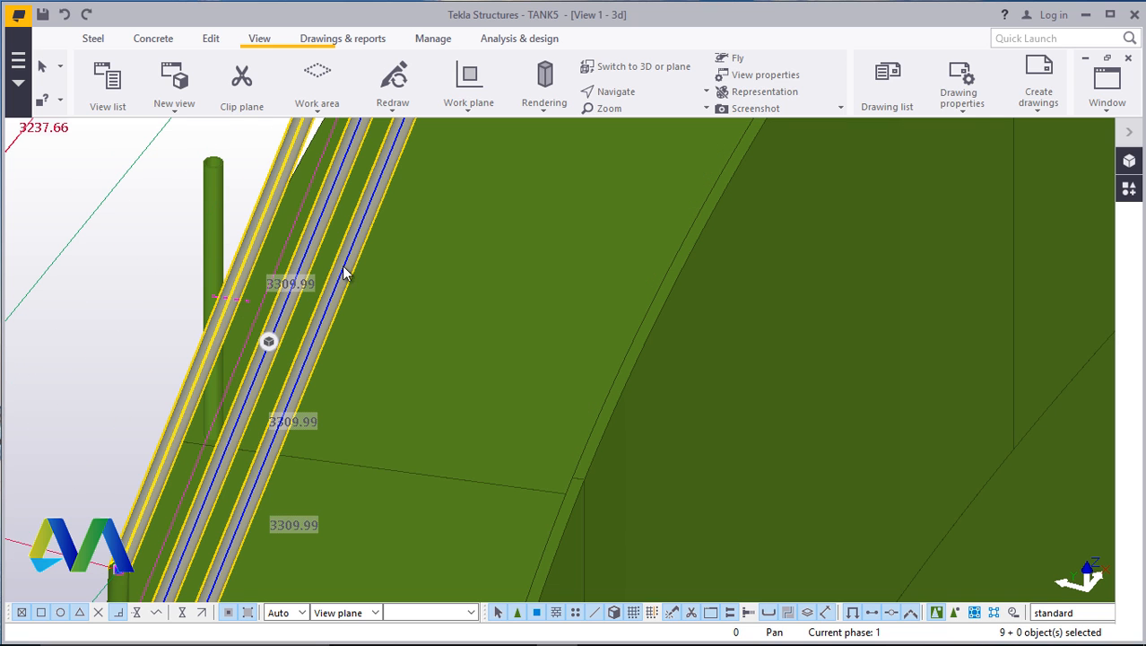
# Rotate the model to the tank's next rim section and area-select the posts and upper two rails of three further spans into the selection
pyautogui.scroll(-4, 342, 265)
pyautogui.click(610, 91)
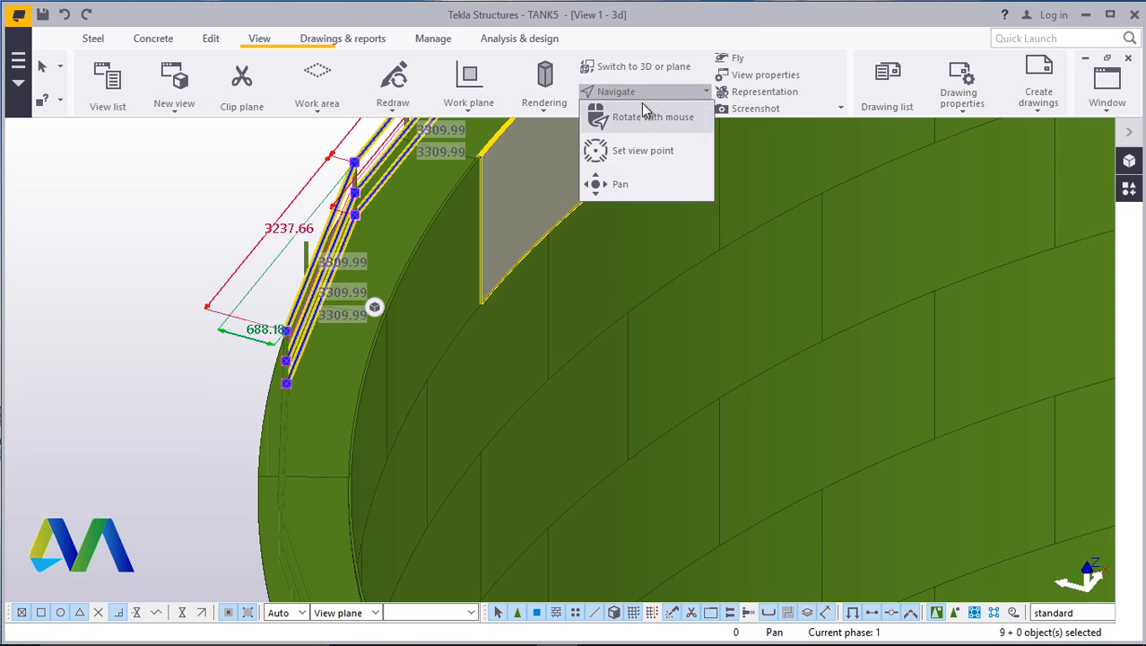
pyautogui.click(646, 116)
pyautogui.moveTo(437, 245); pyautogui.dragTo(255, 251)
pyautogui.scroll(-2, 843, 363)
pyautogui.moveTo(895, 363); pyautogui.dragTo(397, 292)
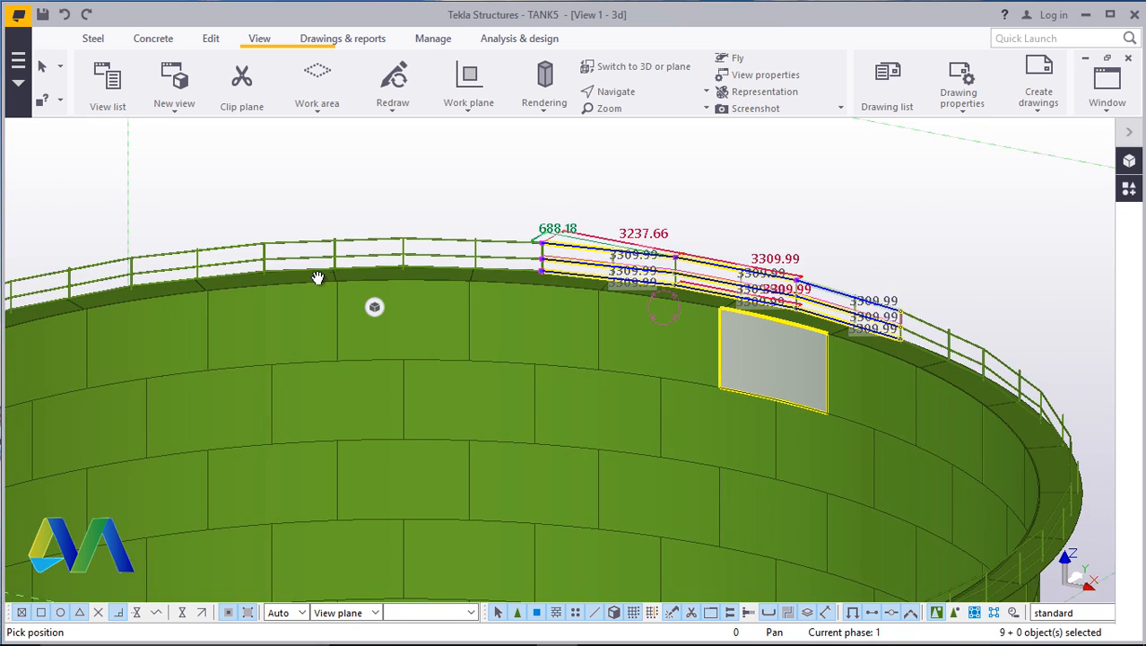
pyautogui.scroll(5, 357, 249)
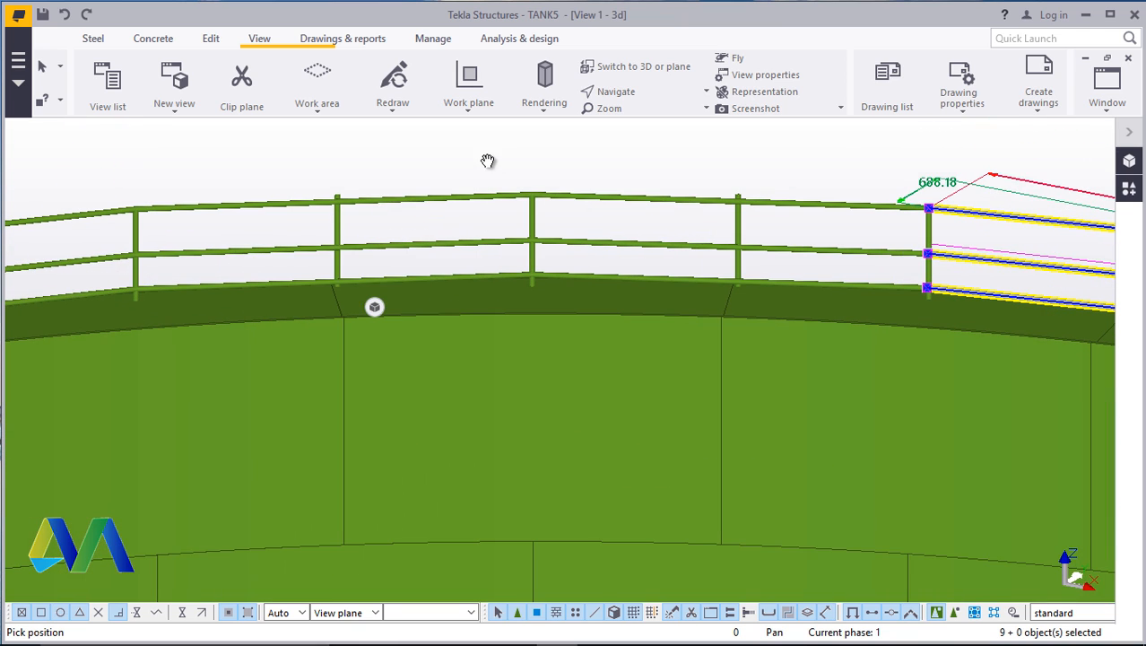
pyautogui.rightClick(487, 161)
pyautogui.click(623, 172)
pyautogui.moveTo(868, 156); pyautogui.dragTo(126, 260)
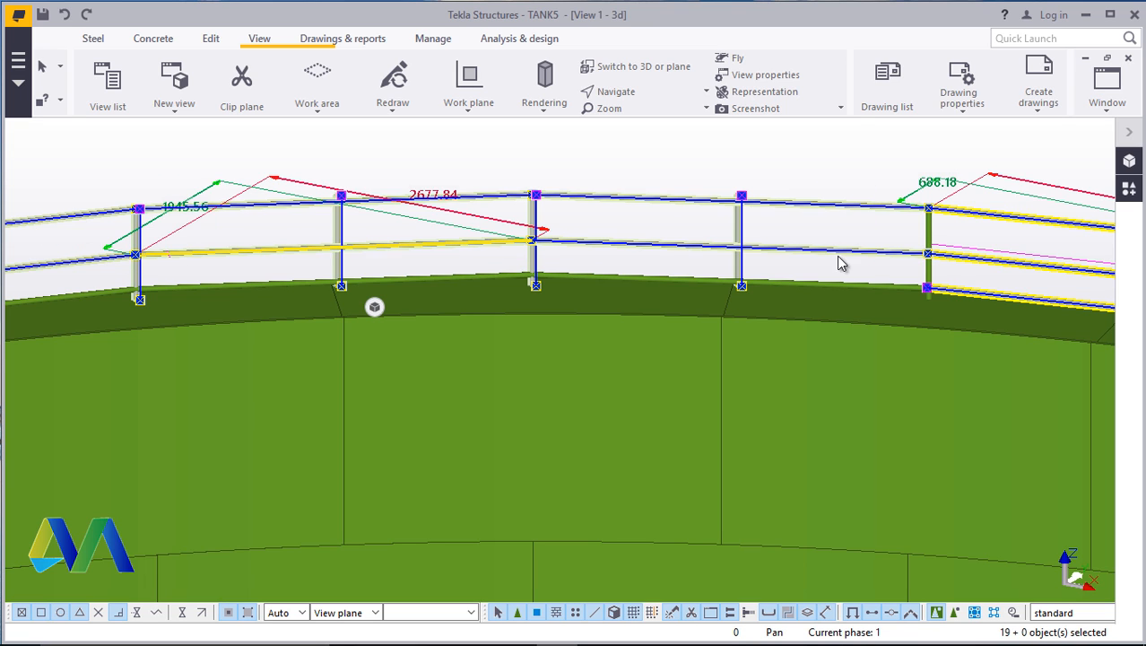
# Area-select further handrail posts with the adjoining top and middle rails farther along the rim, keeping the existing selection
pyautogui.scroll(-5, 952, 259)
pyautogui.scroll(4, 449, 303)
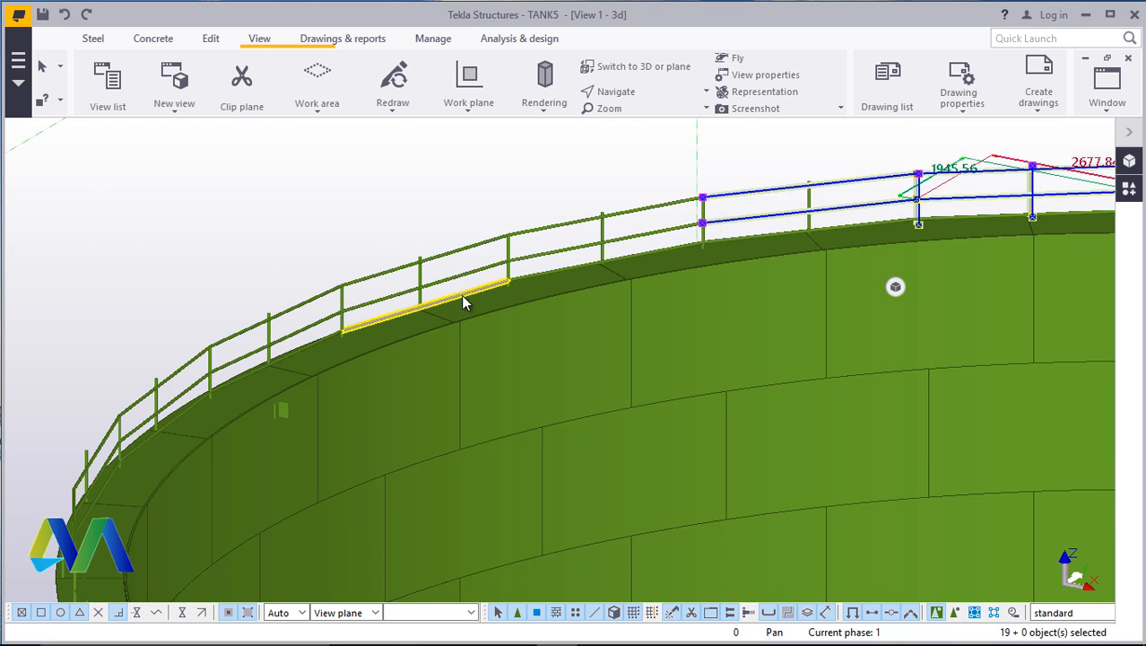
pyautogui.moveTo(795, 149); pyautogui.dragTo(636, 229)
# Add the top, middle and bottom rails of the span preceding the last area-selected handrail section to the selection
pyautogui.keyDown('shift'); pyautogui.click(816, 178); pyautogui.keyUp('shift')
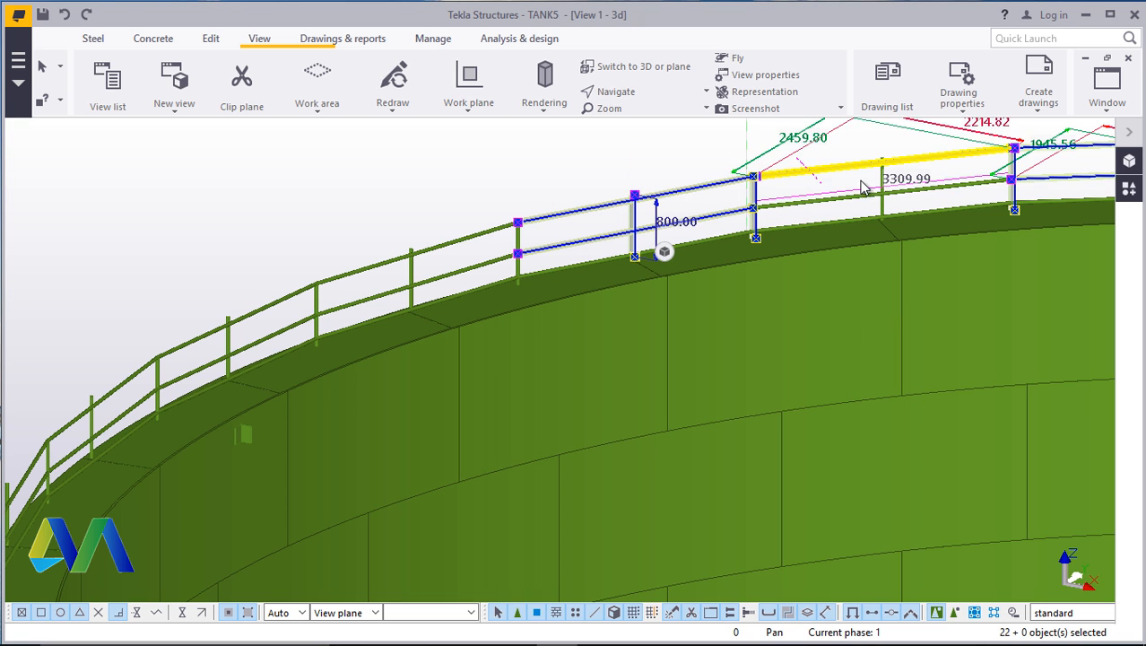
pyautogui.keyDown('shift'); pyautogui.click(843, 201); pyautogui.keyUp('shift')
pyautogui.scroll(3, 838, 221)
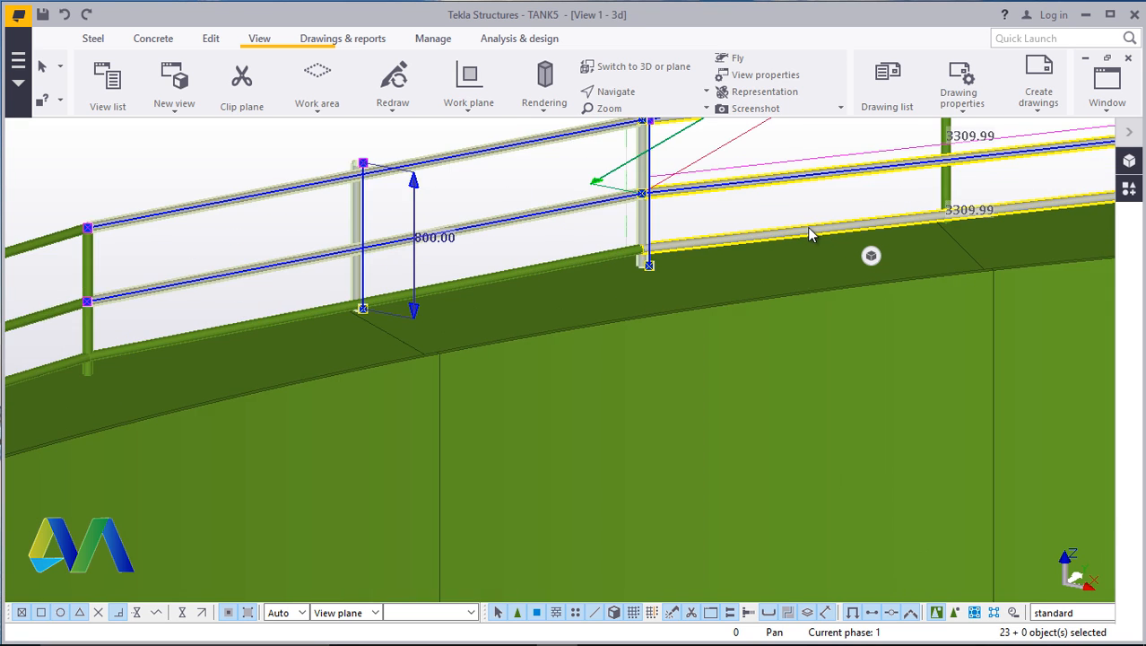
pyautogui.scroll(2, 839, 216)
pyautogui.keyDown('shift'); pyautogui.click(516, 224); pyautogui.keyUp('shift')
pyautogui.scroll(-3, 289, 282)
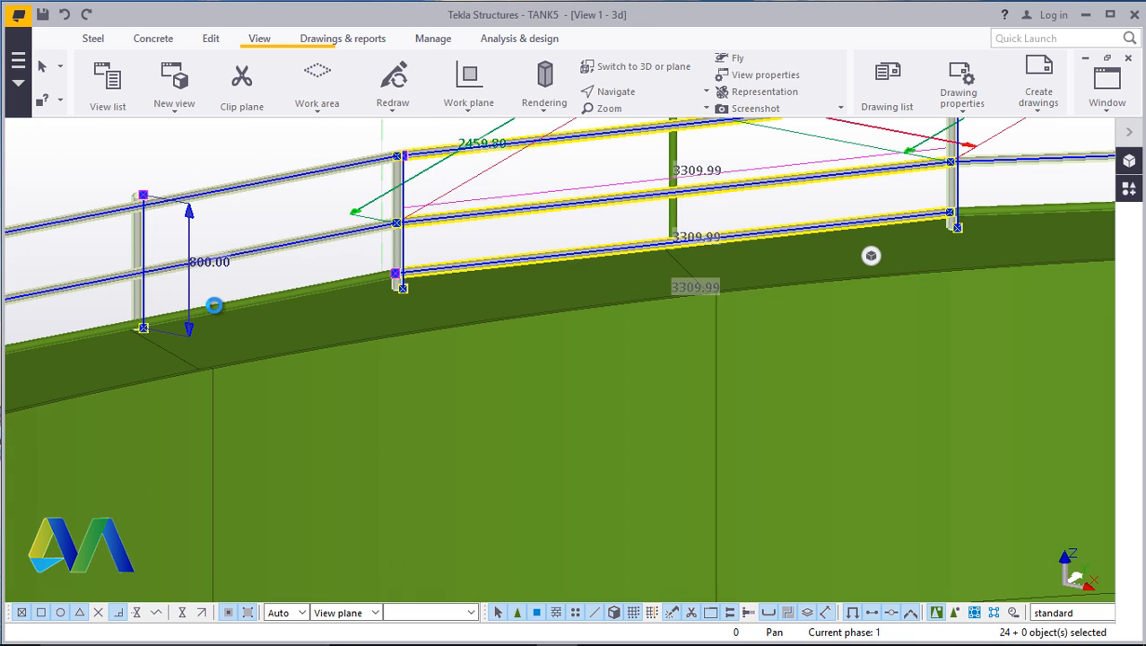
# Add the three rails of a span farther around the rim, beyond the area-selected handrail section, to the selection
pyautogui.scroll(-8, 253, 311)
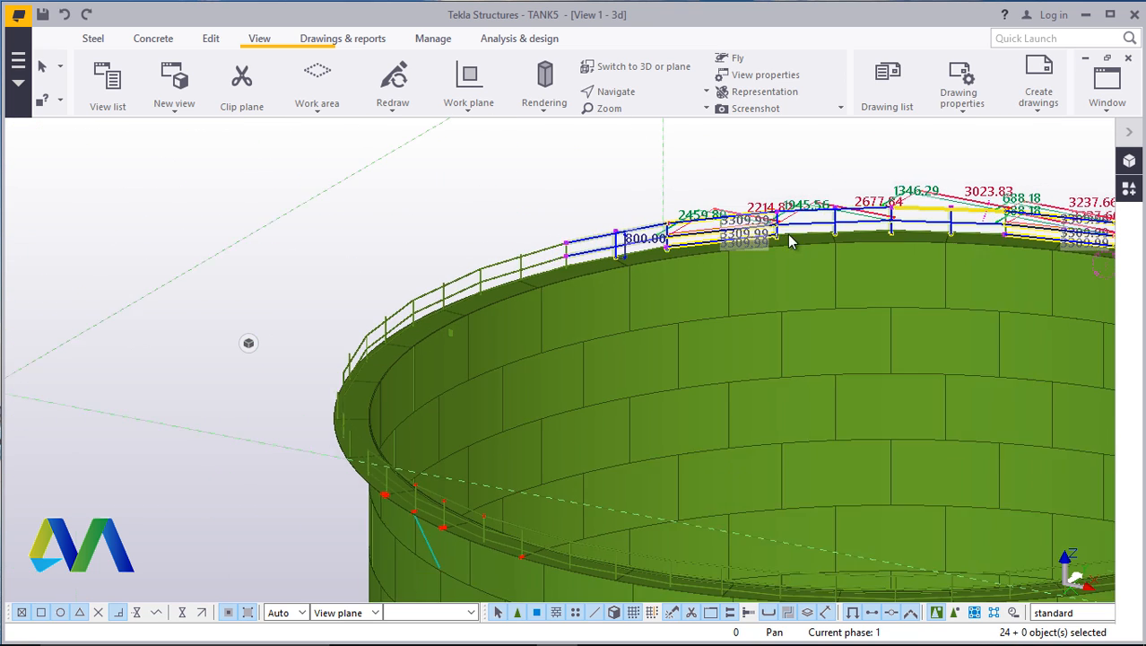
pyautogui.scroll(6, 448, 363)
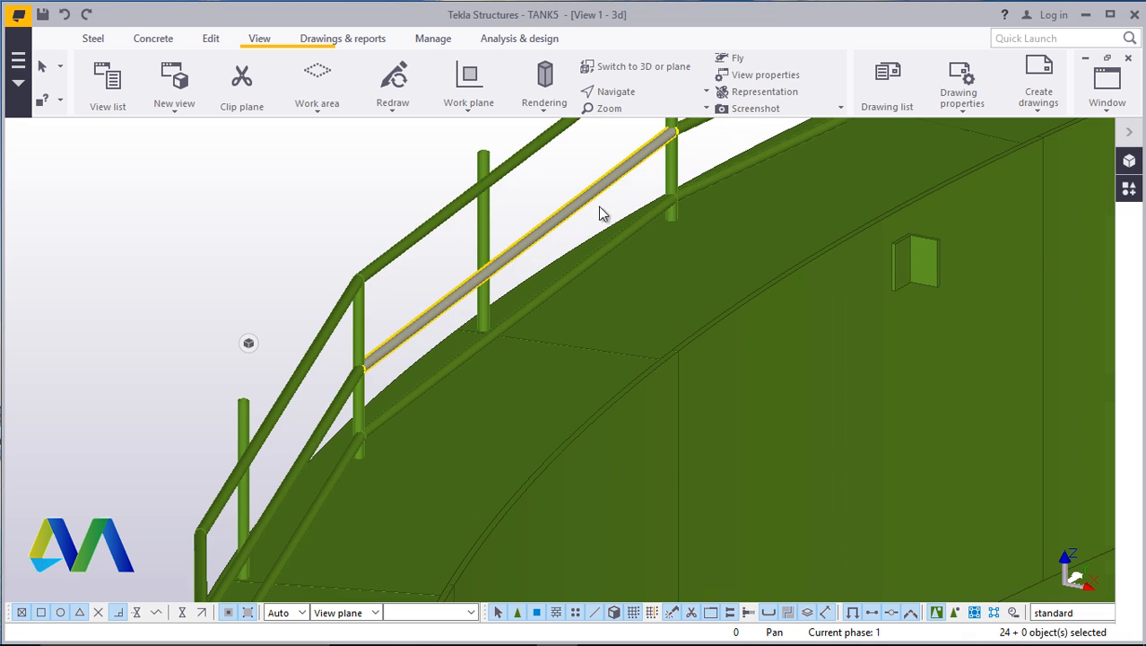
pyautogui.keyDown('shift'); pyautogui.click(598, 190); pyautogui.keyUp('shift')
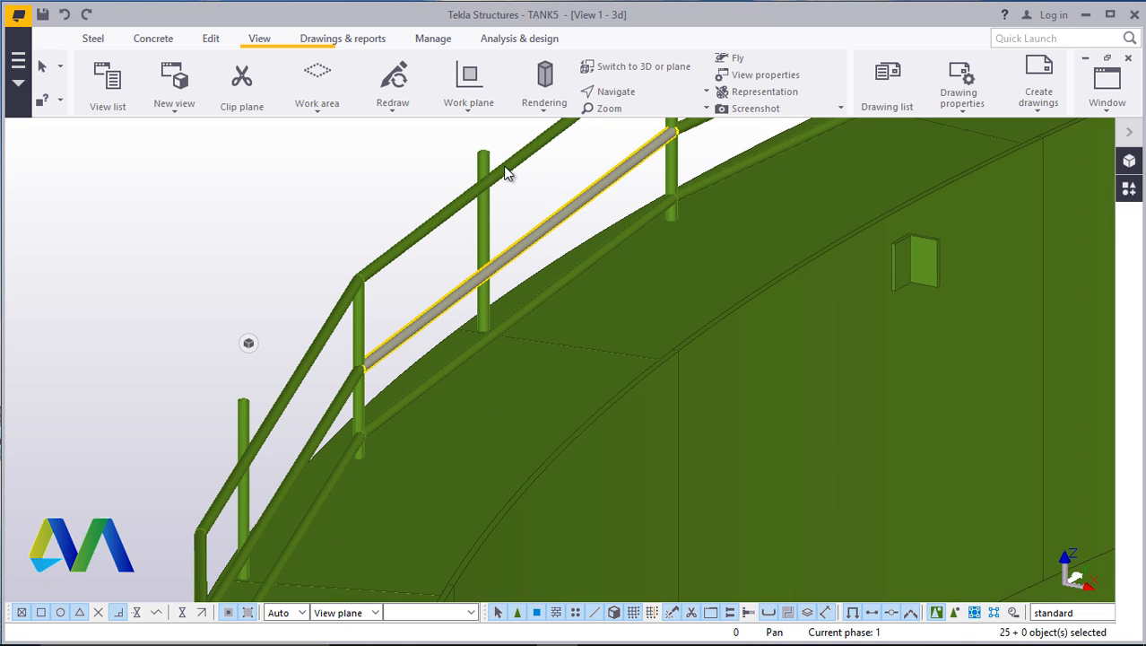
pyautogui.keyDown('shift'); pyautogui.click(592, 261); pyautogui.keyUp('shift')
pyautogui.scroll(-2, 137, 463)
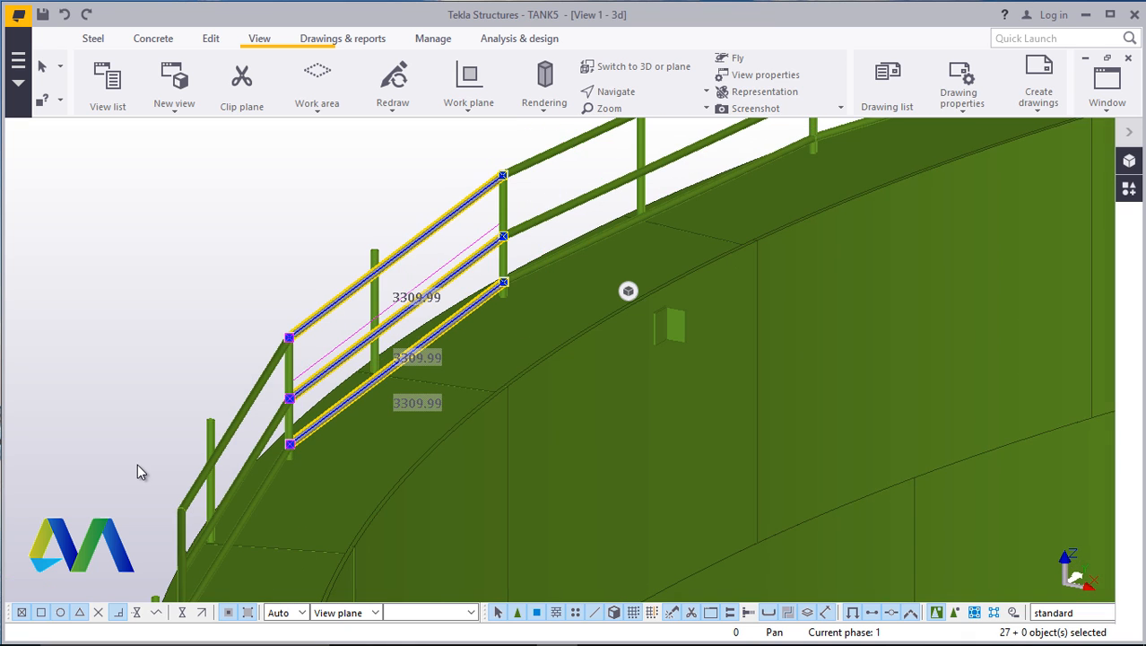
# Add the three rails of the neighbouring span, back towards the area-selected handrail section, to the selection
pyautogui.scroll(3, 538, 200)
pyautogui.keyDown('shift'); pyautogui.click(599, 265); pyautogui.keyUp('shift')
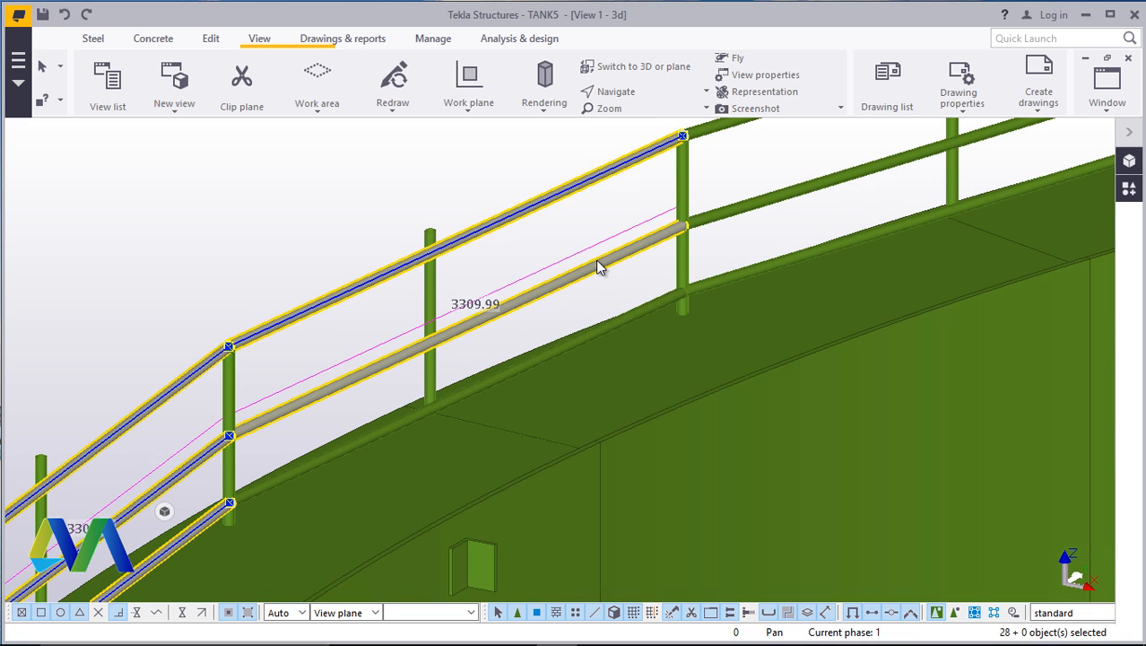
pyautogui.keyDown('shift'); pyautogui.click(615, 326); pyautogui.keyUp('shift')
pyautogui.scroll(-2, 328, 367)
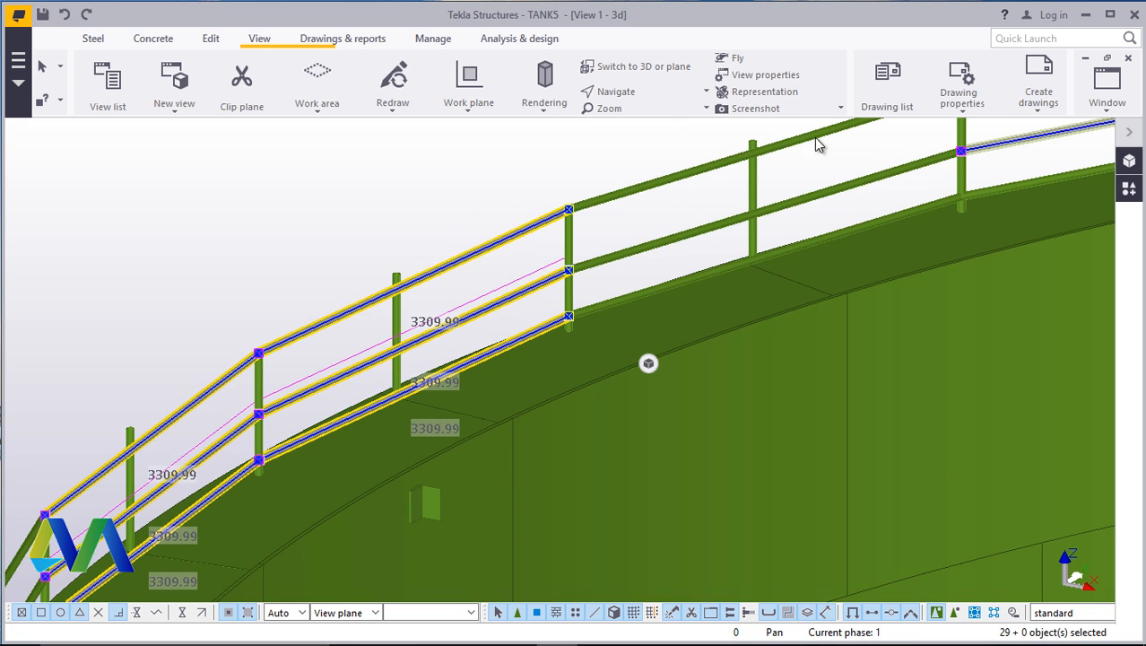
# Add the top, middle and bottom rails of the remaining unselected span just before the area-selected handrail section
pyautogui.moveTo(816, 143); pyautogui.dragTo(555, 278, button='middle')
pyautogui.keyDown('shift'); pyautogui.click(741, 213); pyautogui.keyUp('shift')
pyautogui.scroll(2, 809, 168)
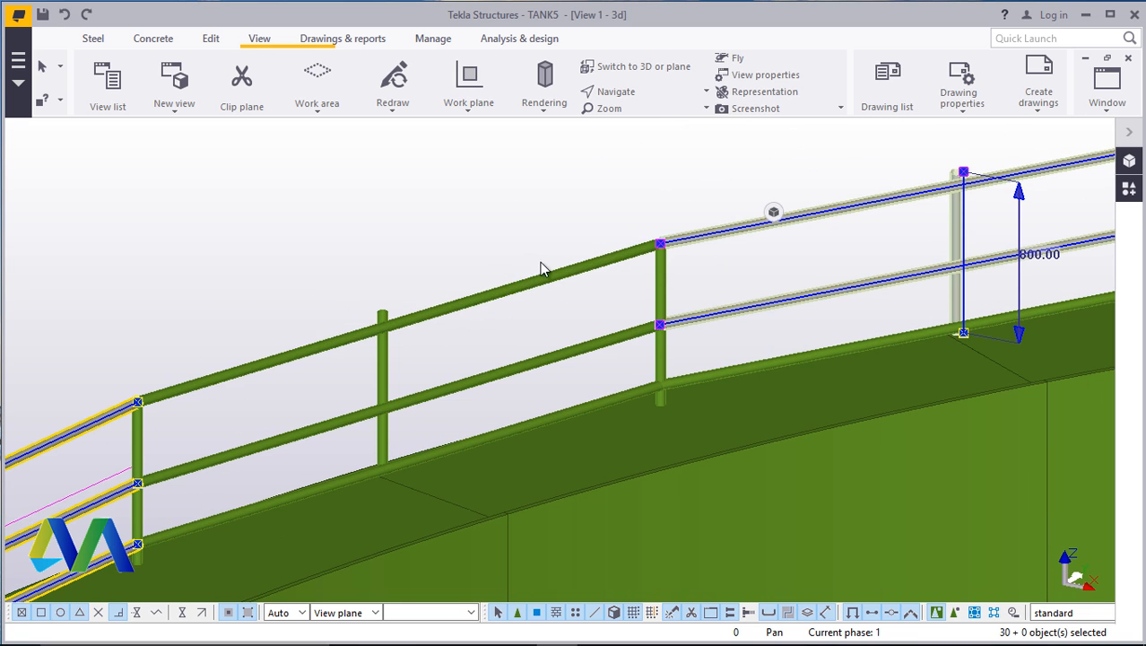
pyautogui.keyDown('shift'); pyautogui.click(542, 362); pyautogui.keyUp('shift')
pyautogui.keyDown('shift'); pyautogui.click(556, 417); pyautogui.keyUp('shift')
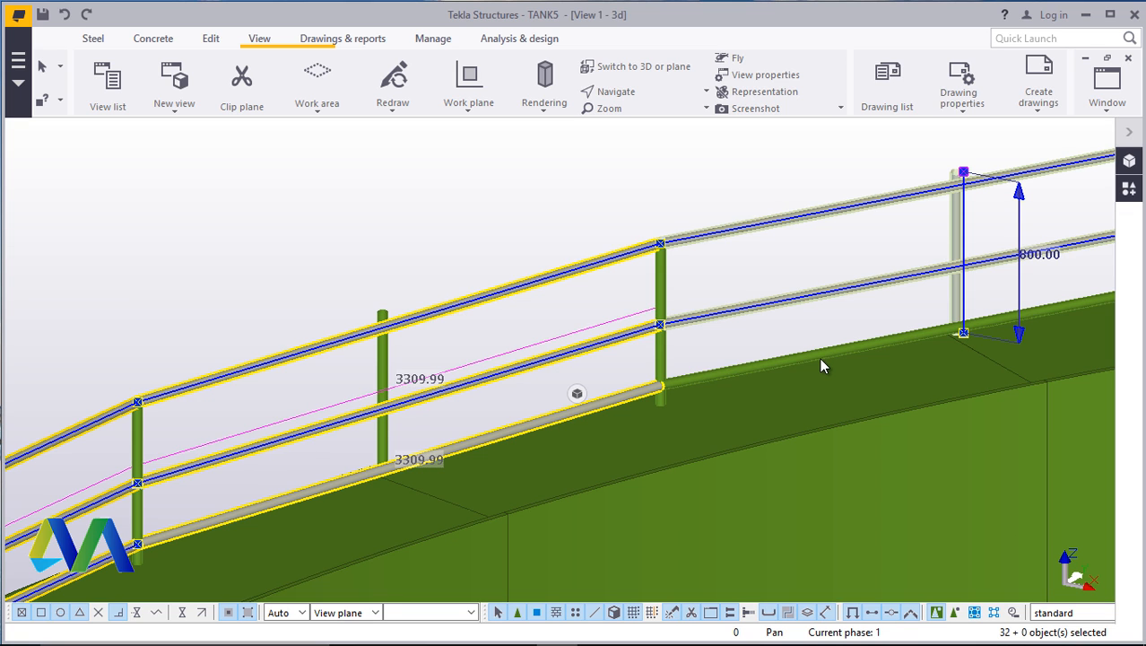
# Add the missing bottom rails of the area-selected handrail section and its neighbouring span to the selection
pyautogui.scroll(-6, 456, 332)
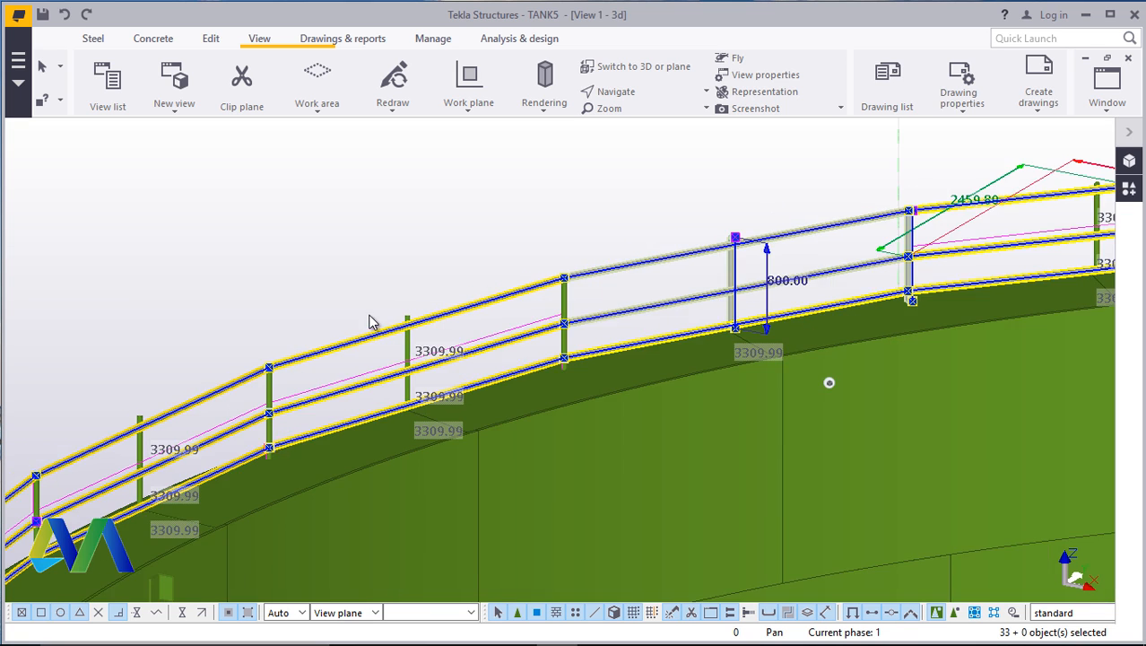
pyautogui.keyDown('shift'); pyautogui.click(887, 198); pyautogui.keyUp('shift')
pyautogui.scroll(-4, 889, 196)
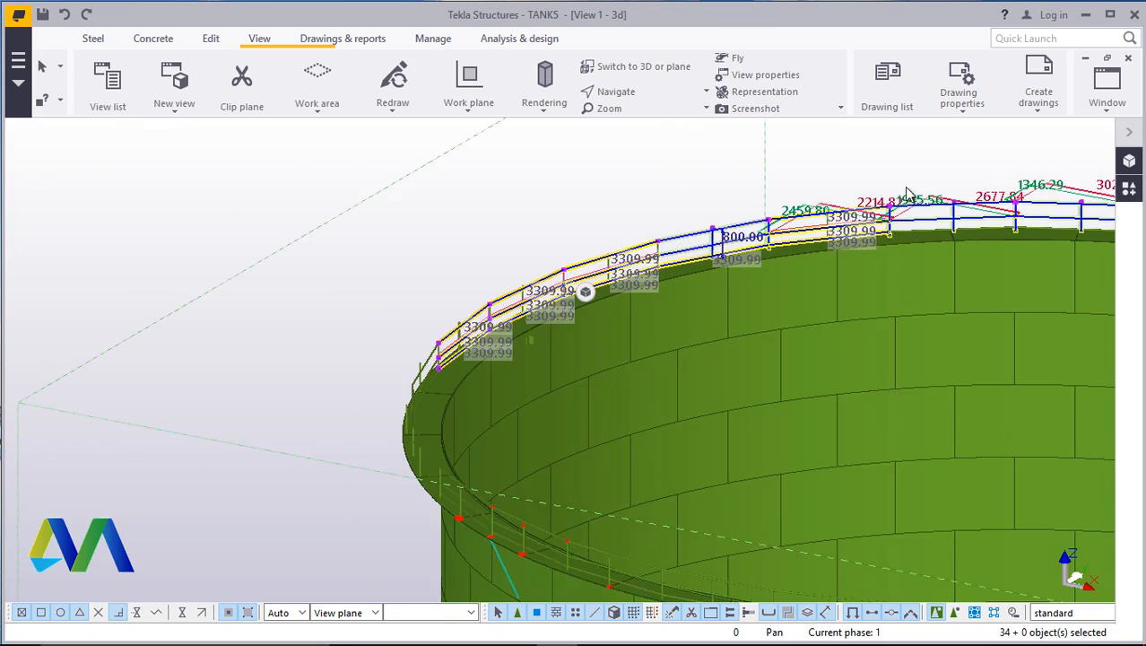
# Add the top, middle and bottom rails of the next unselected span, where the rim curves around the tank's side
pyautogui.scroll(3, 497, 459)
pyautogui.scroll(3, 537, 249)
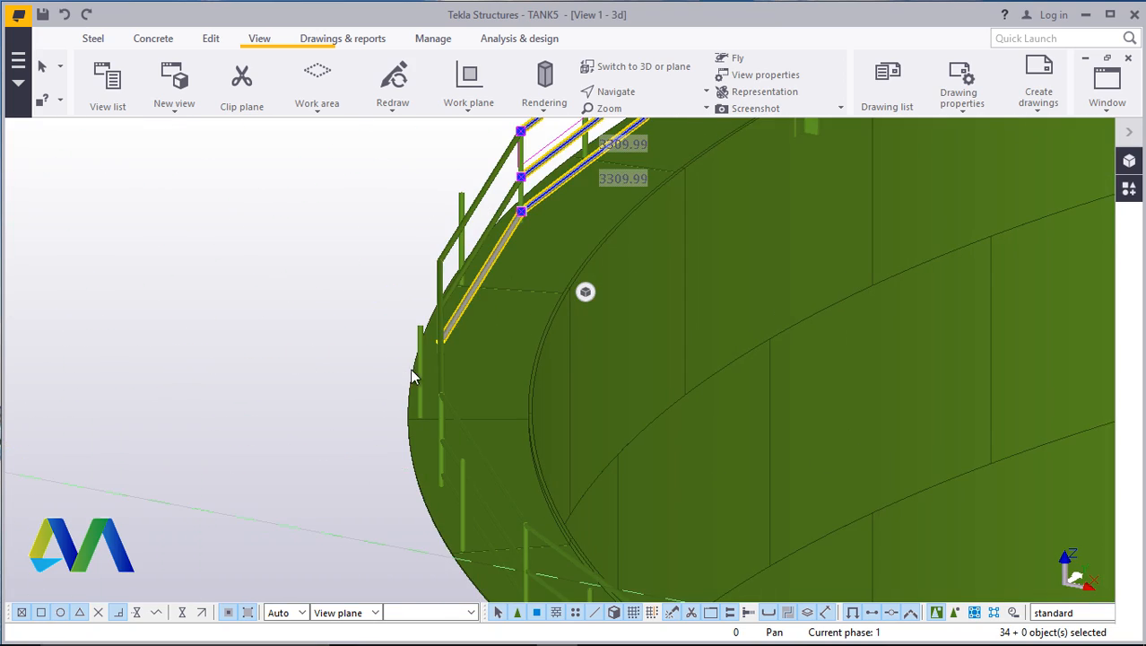
pyautogui.scroll(-3, 413, 376)
pyautogui.scroll(4, 395, 387)
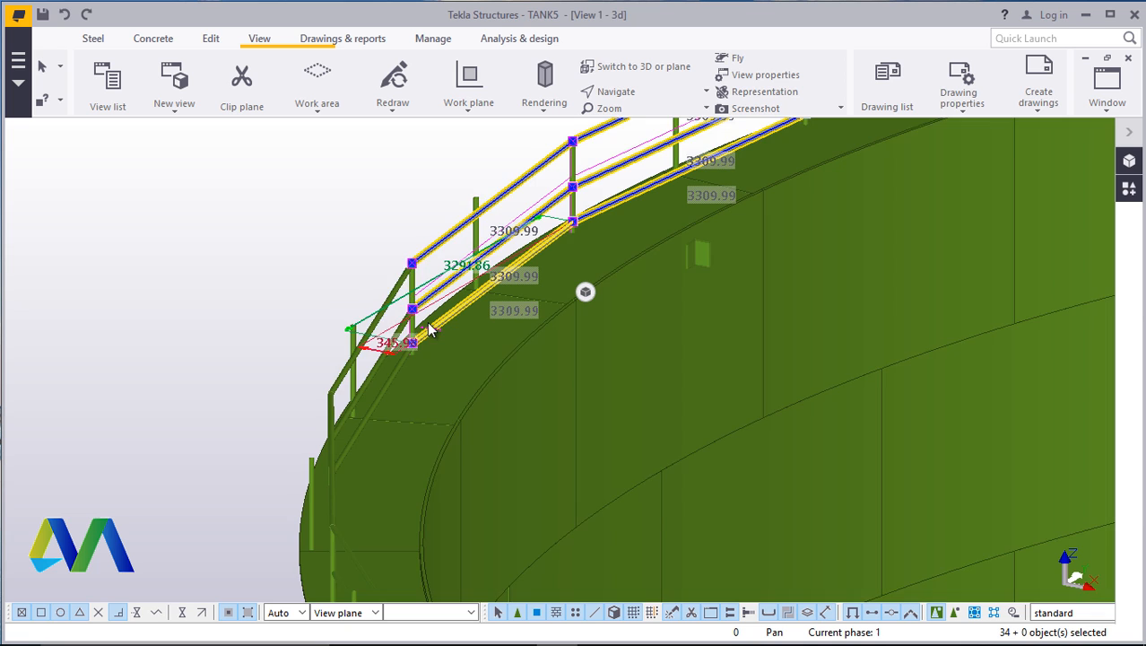
pyautogui.keyDown('shift'); pyautogui.click(380, 388); pyautogui.keyUp('shift')
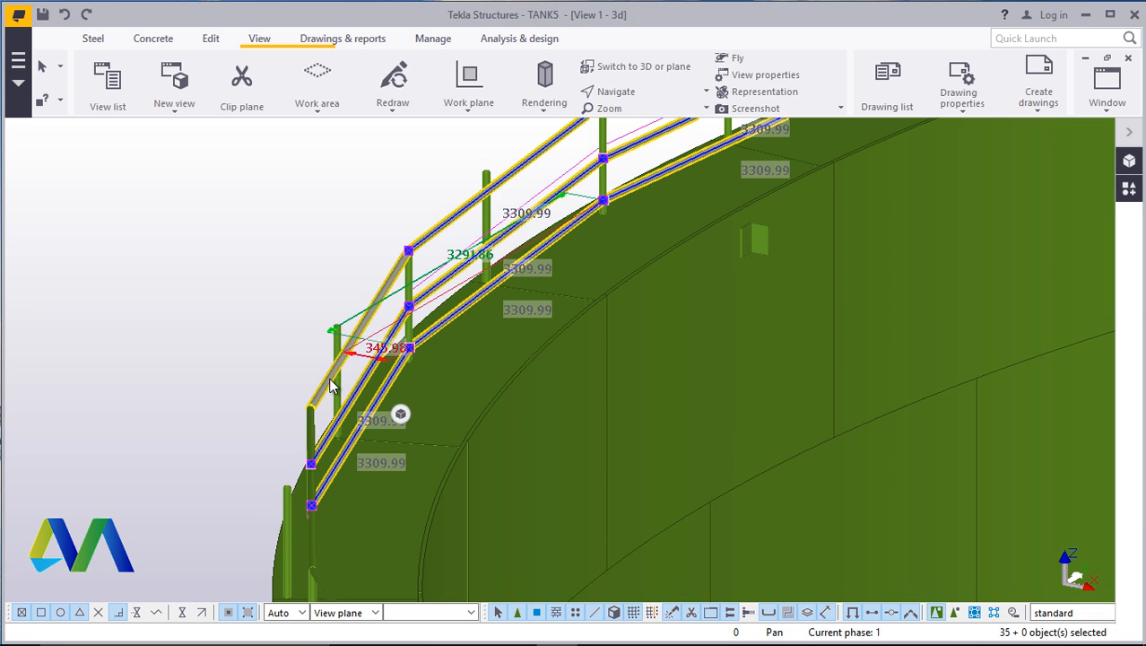
pyautogui.keyDown('shift'); pyautogui.click(332, 378); pyautogui.keyUp('shift')
pyautogui.scroll(-2, 337, 394)
pyautogui.scroll(4, 344, 450)
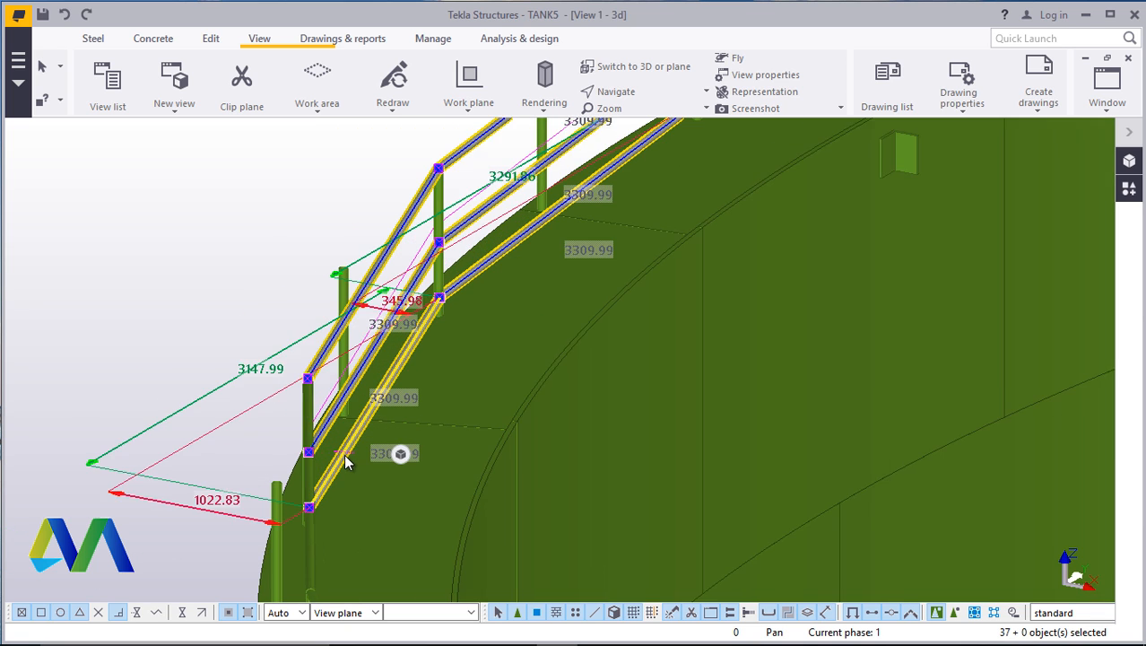
pyautogui.scroll(-1, 364, 316)
# Set a new view point on the rim, orbit to the unselected handrail, and add the adjacent span's three rails to the selection
pyautogui.click(637, 94)
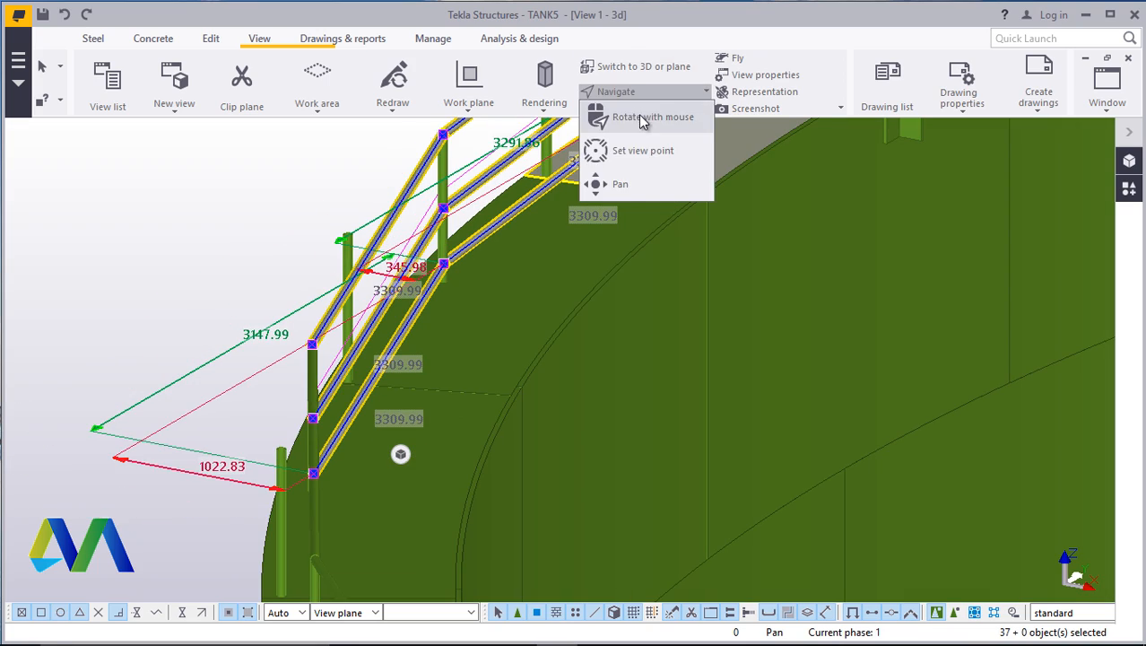
pyautogui.click(631, 149)
pyautogui.keyDown('ctrl'); pyautogui.moveTo(509, 300); pyautogui.dragTo(319, 327, button='middle'); pyautogui.keyUp('ctrl')
pyautogui.scroll(-3, 834, 334)
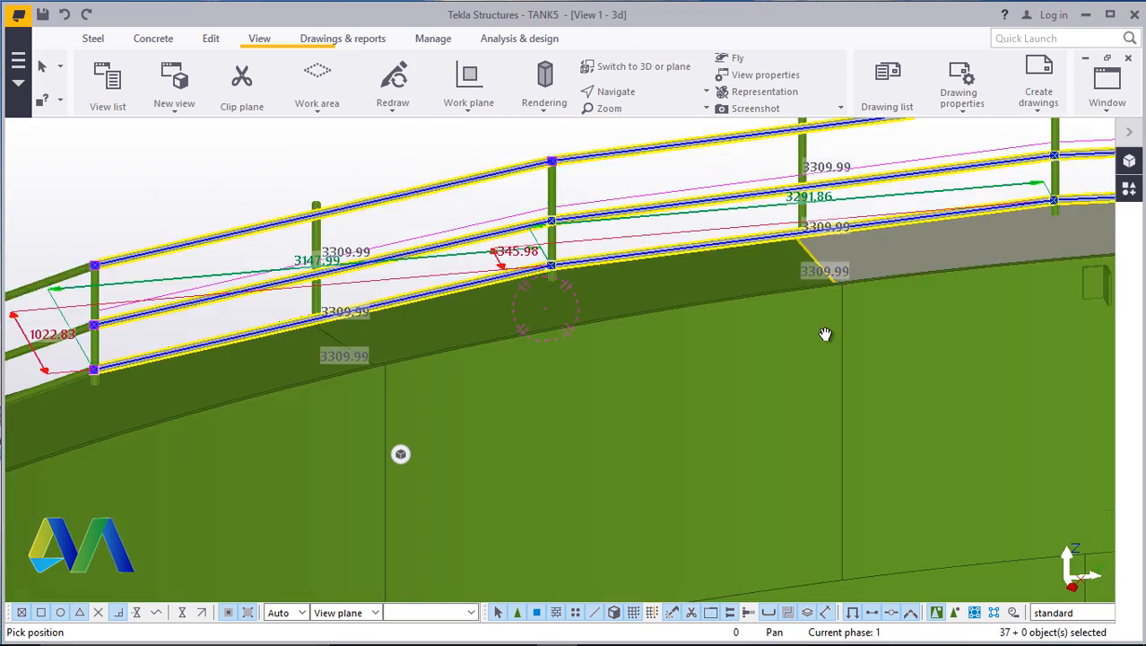
pyautogui.keyDown('ctrl'); pyautogui.moveTo(501, 339); pyautogui.dragTo(451, 343, button='middle'); pyautogui.keyUp('ctrl')
pyautogui.scroll(-2, 722, 310)
pyautogui.scroll(3, 451, 343)
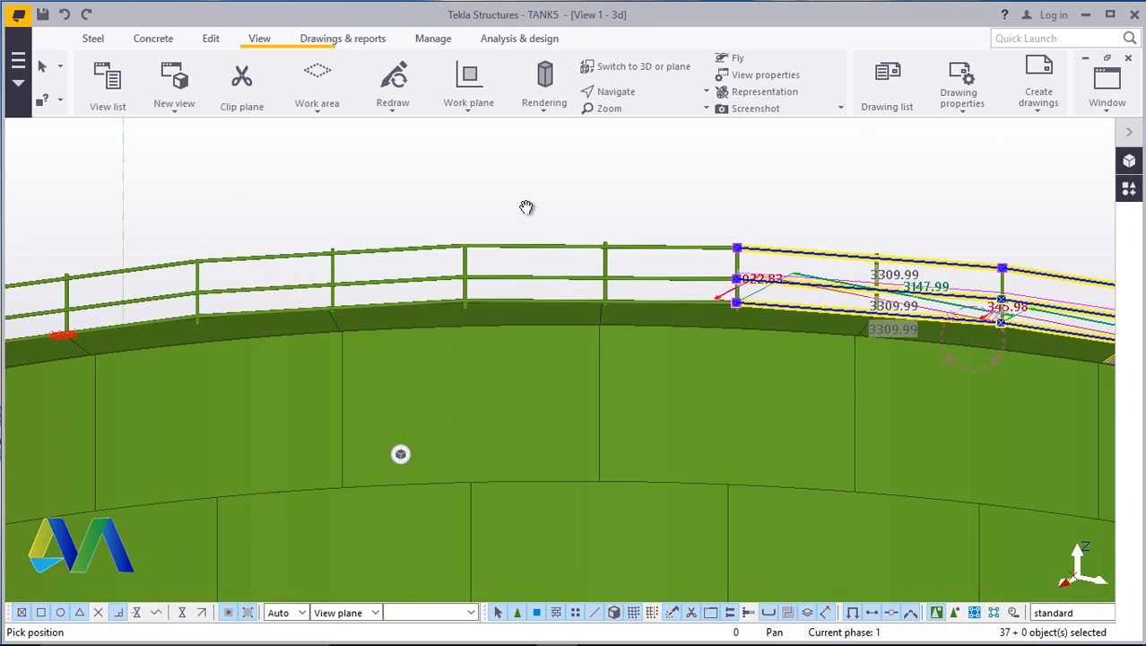
pyautogui.scroll(3, 690, 278)
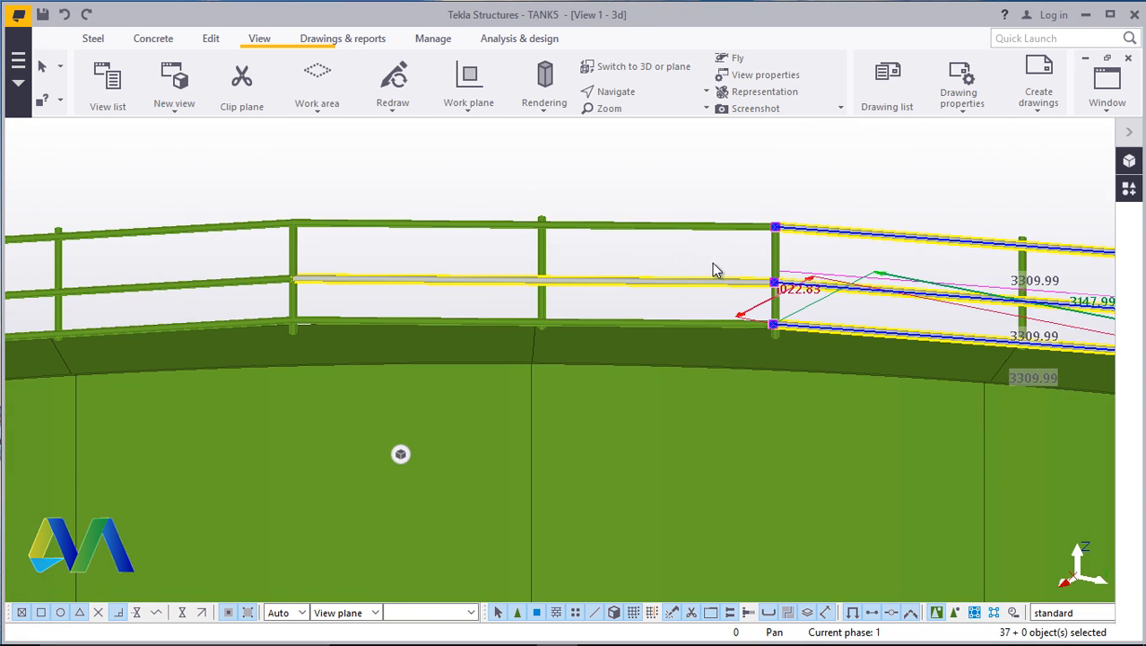
pyautogui.keyDown('shift'); pyautogui.click(701, 224); pyautogui.keyUp('shift')
pyautogui.keyDown('shift'); pyautogui.click(685, 284); pyautogui.keyUp('shift')
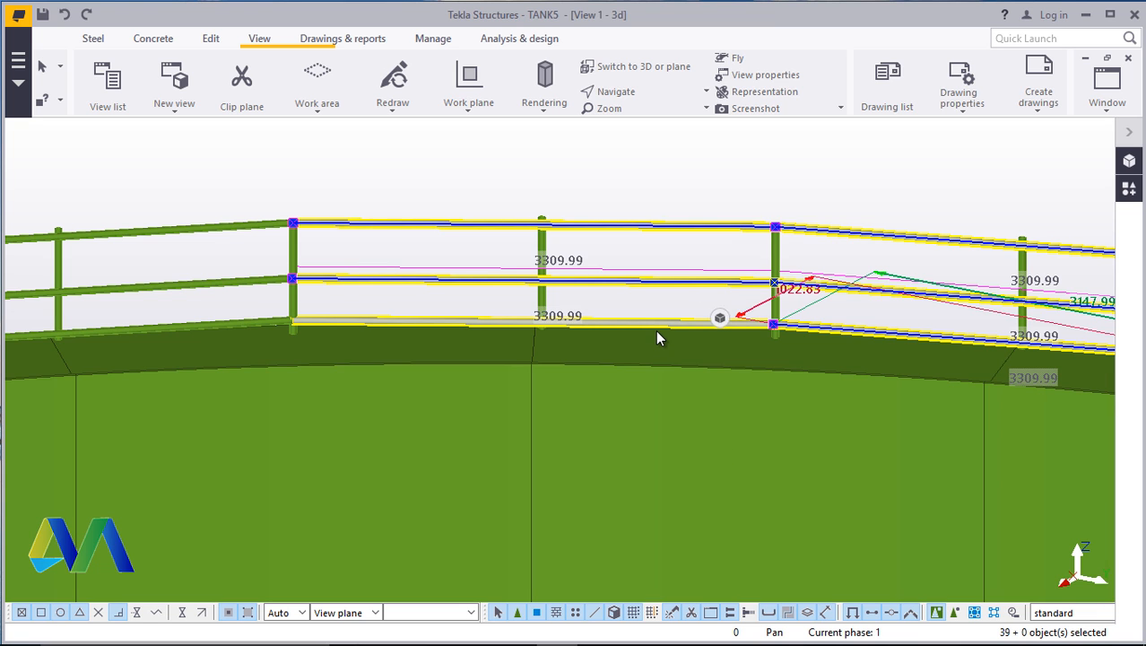
pyautogui.scroll(1, 655, 329)
pyautogui.keyDown('shift'); pyautogui.click(655, 322); pyautogui.keyUp('shift')
# Add the bottom, middle and top rails of the following span around the rim to the selection
pyautogui.scroll(-4, 804, 320)
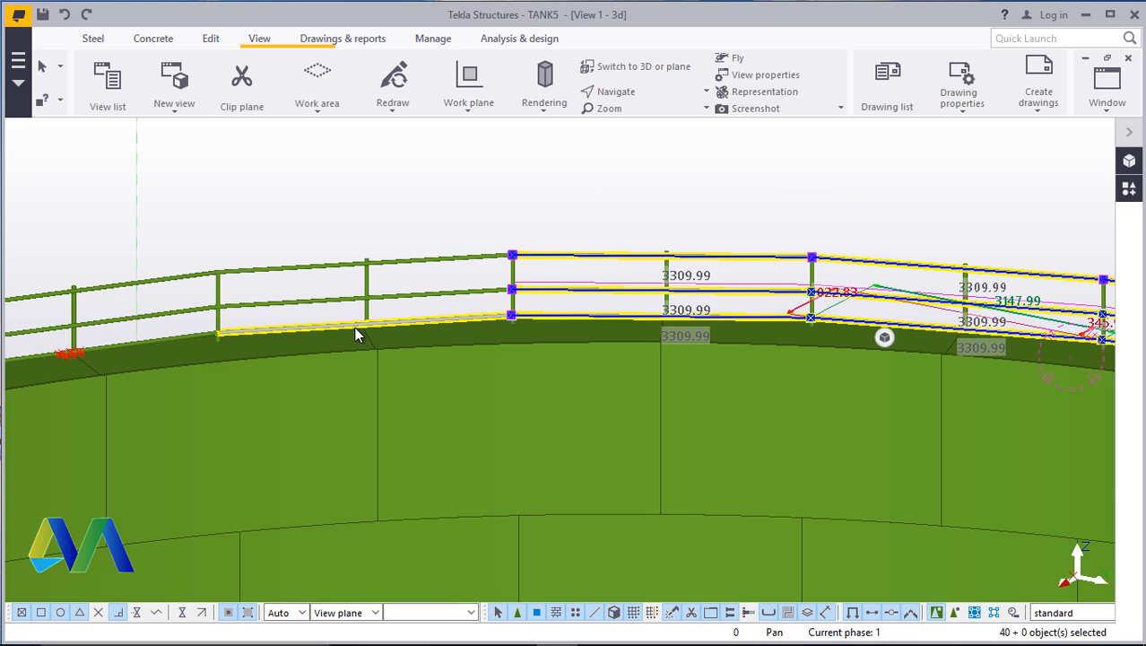
pyautogui.scroll(4, 354, 327)
pyautogui.keyDown('shift'); pyautogui.click(439, 323); pyautogui.keyUp('shift')
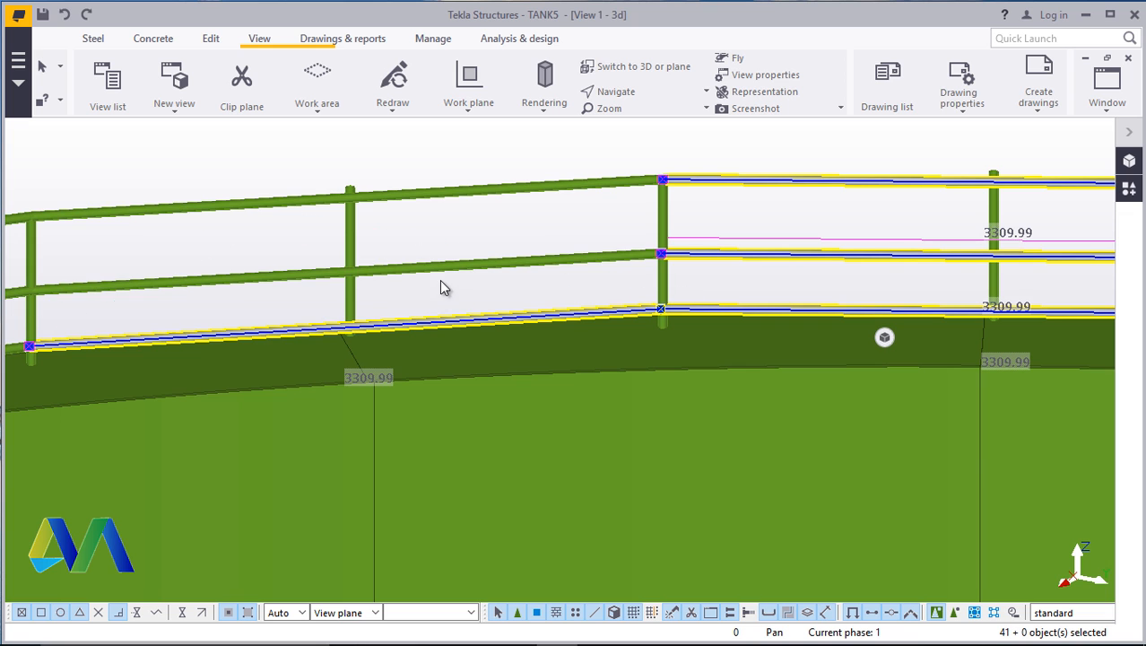
pyautogui.keyDown('shift'); pyautogui.click(432, 273); pyautogui.keyUp('shift')
pyautogui.keyDown('shift'); pyautogui.click(440, 196); pyautogui.keyUp('shift')
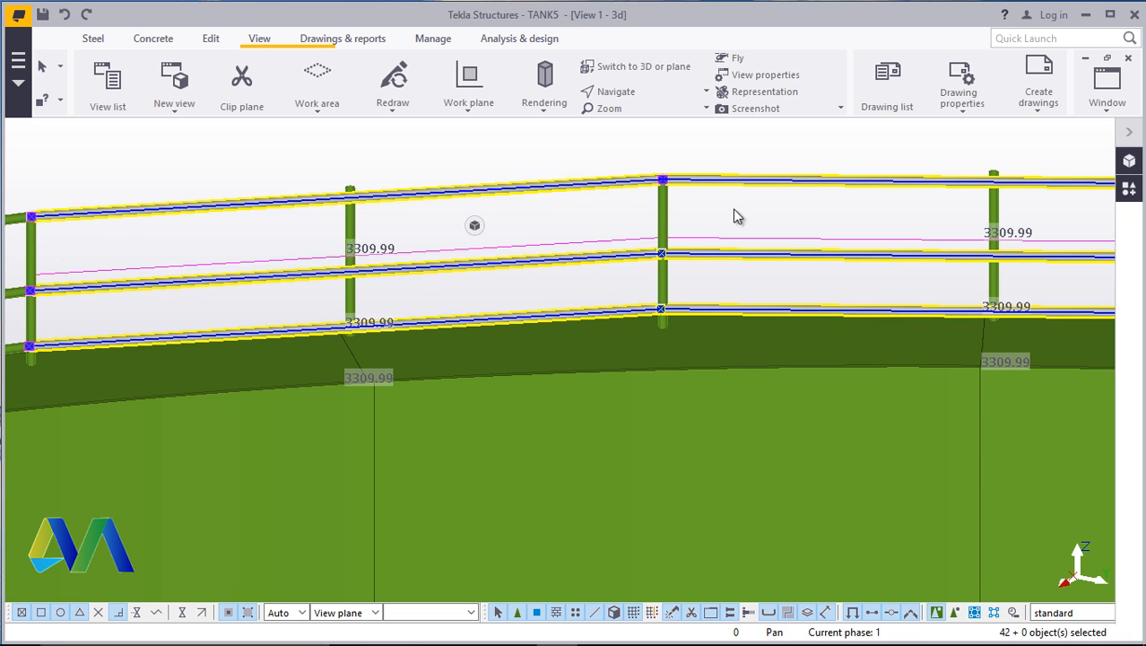
# Continue the selection with the three rails of one more span farther around the rim
pyautogui.scroll(-2, 810, 230)
pyautogui.scroll(4, 331, 241)
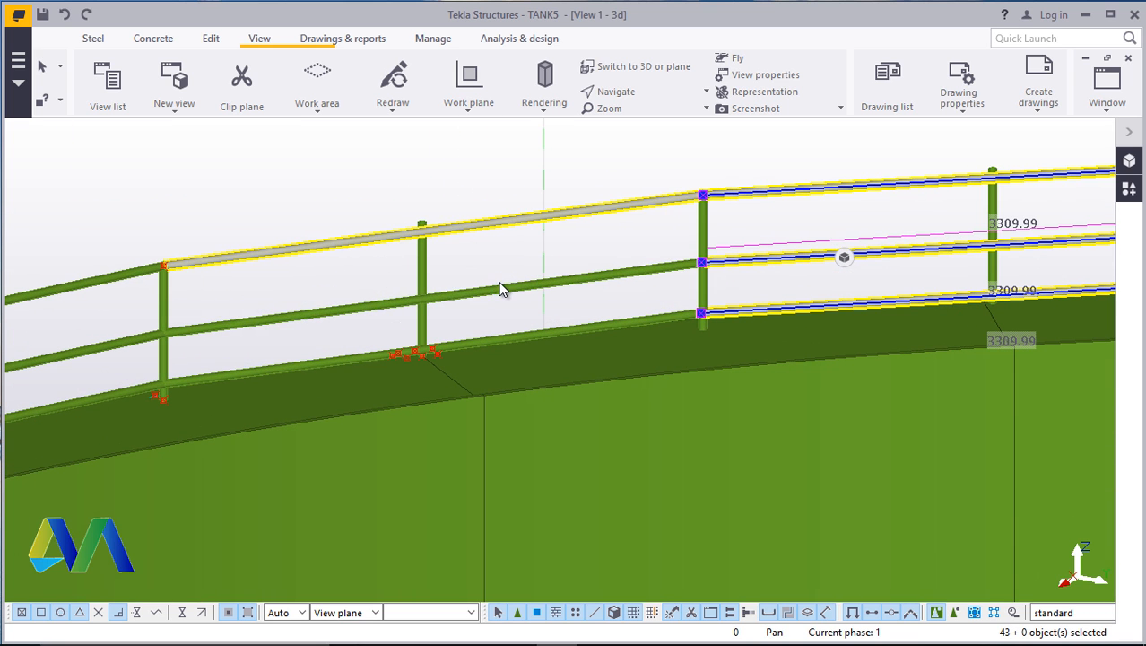
pyautogui.keyDown('shift'); pyautogui.click(504, 330); pyautogui.keyUp('shift')
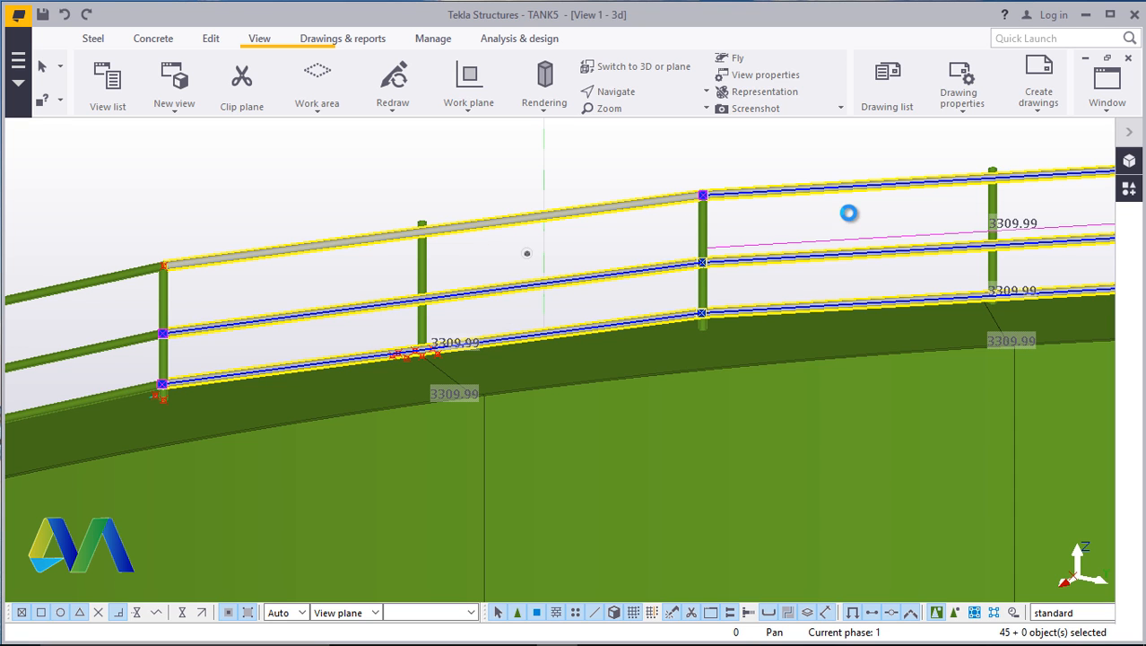
# Add the post at the end of the selected top rail and the three rails of the adjoining span to the selection
pyautogui.scroll(-4, 798, 221)
pyautogui.scroll(4, 436, 297)
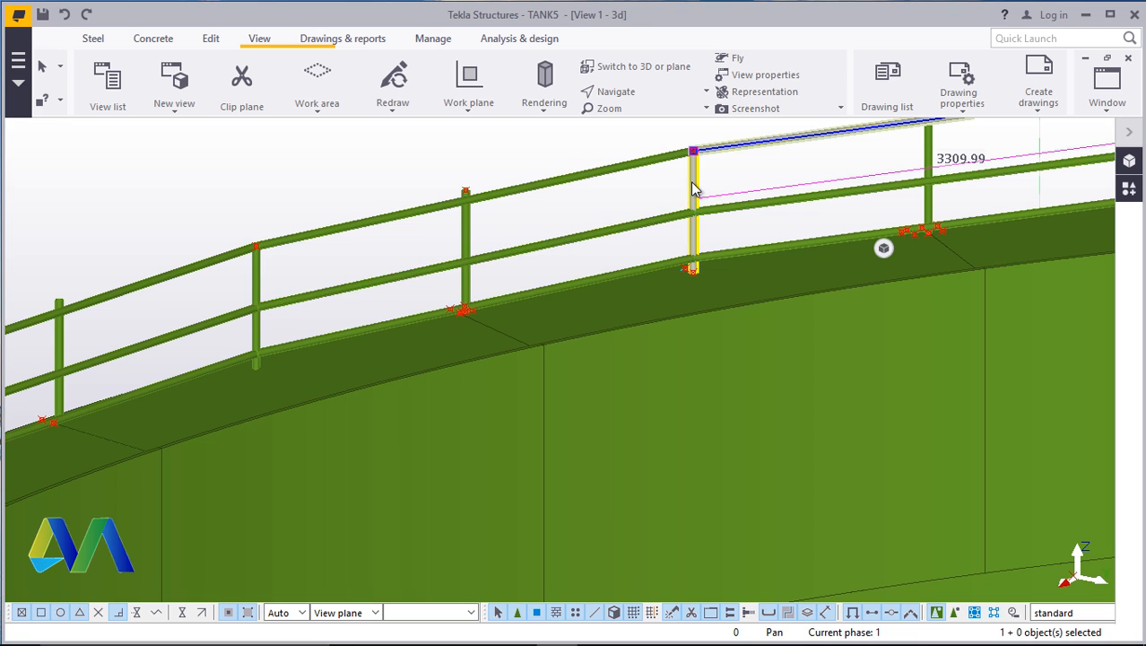
pyautogui.keyDown('shift'); pyautogui.click(692, 188); pyautogui.keyUp('shift')
pyautogui.keyDown('shift'); pyautogui.click(531, 185); pyautogui.keyUp('shift')
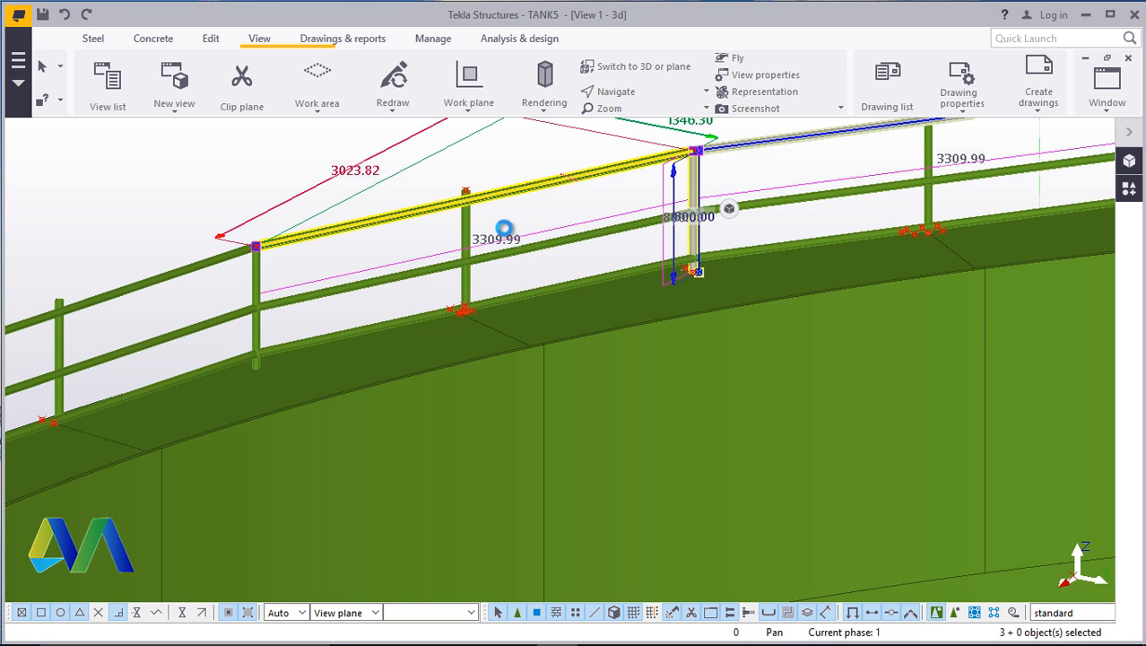
pyautogui.keyDown('shift'); pyautogui.click(432, 271); pyautogui.keyUp('shift')
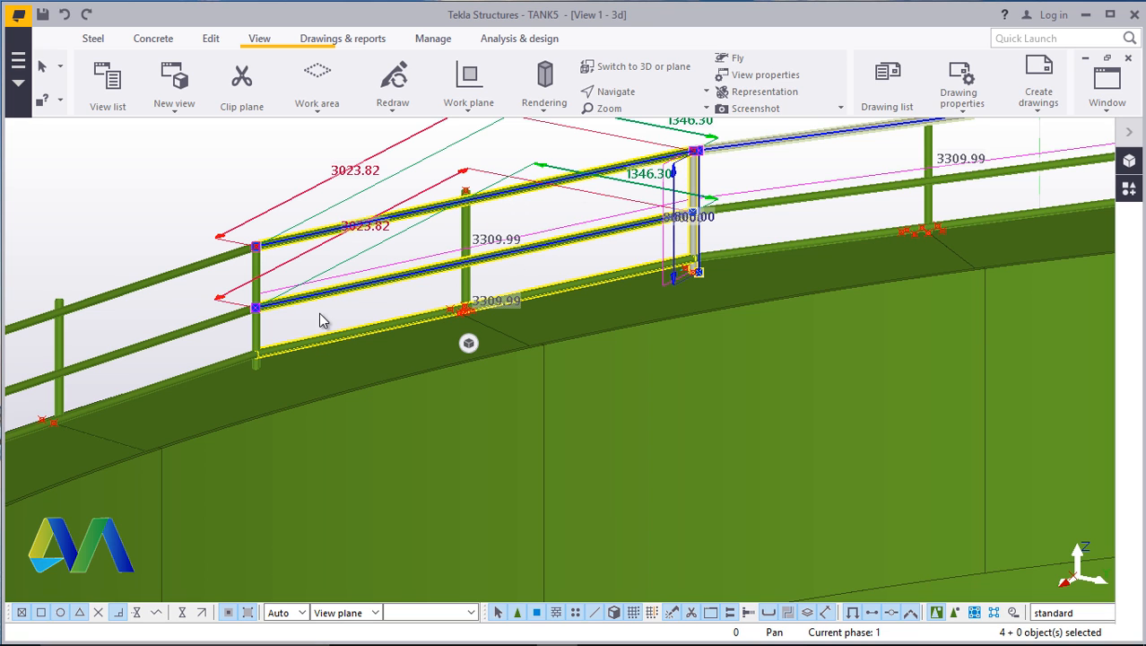
# Add the bottom, middle and top rails of the second span beyond the selected post to the selection
pyautogui.keyDown('shift'); pyautogui.click(211, 363); pyautogui.keyUp('shift')
pyautogui.keyDown('shift'); pyautogui.click(184, 330); pyautogui.keyUp('shift')
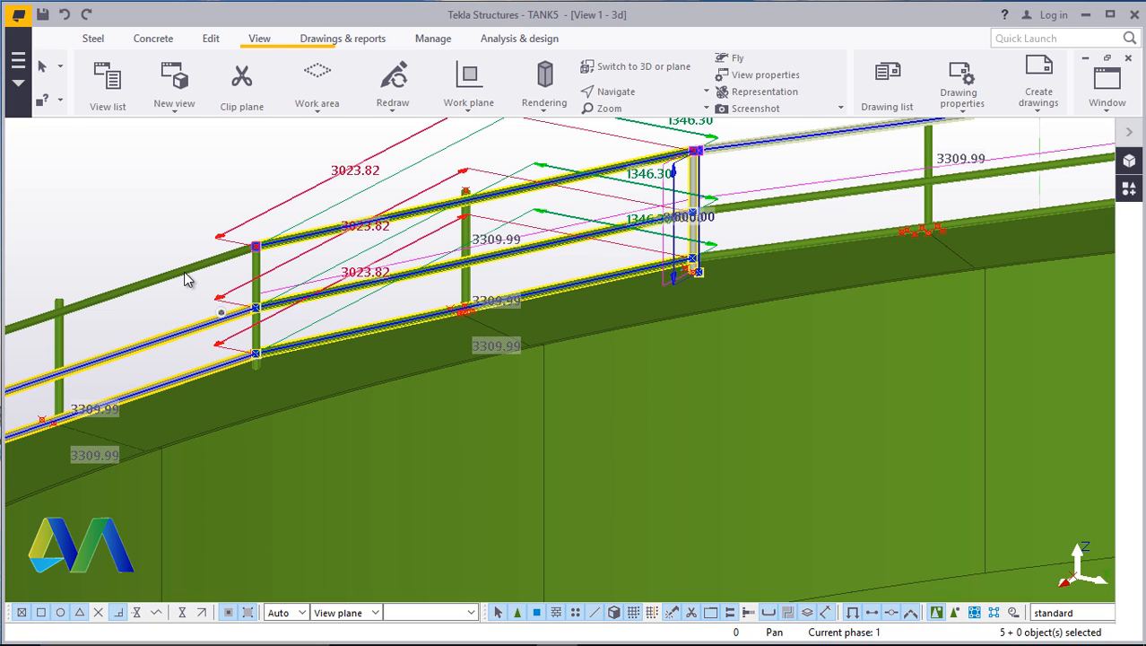
pyautogui.keyDown('shift'); pyautogui.click(184, 279); pyautogui.keyUp('shift')
# Extend the selection with the middle, top and bottom rails of the third span beyond the selected post
pyautogui.scroll(-4, 686, 206)
pyautogui.scroll(4, 301, 332)
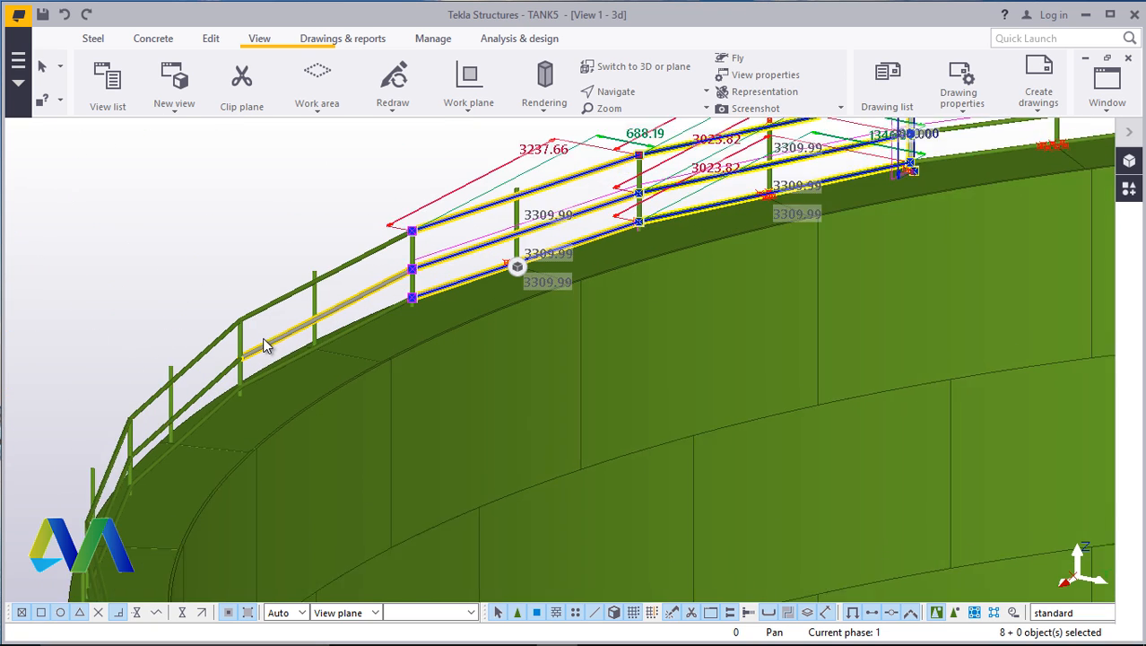
pyautogui.keyDown('shift'); pyautogui.click(415, 217); pyautogui.keyUp('shift')
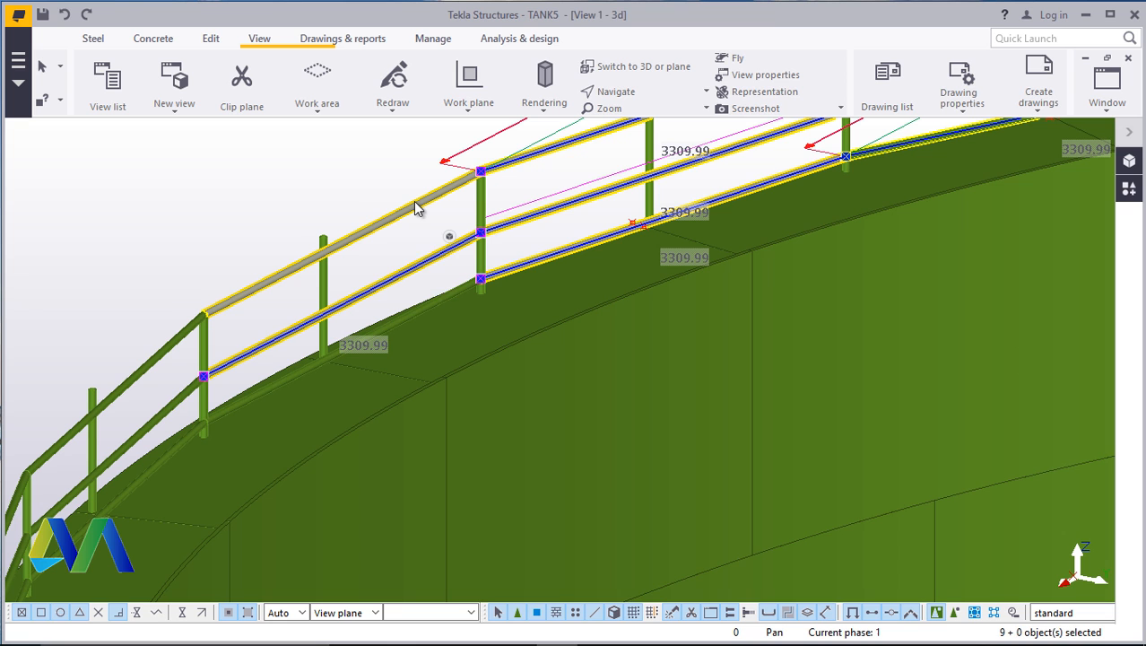
pyautogui.keyDown('shift'); pyautogui.click(436, 299); pyautogui.keyUp('shift')
# Add the middle and bottom rails of the fourth span beyond the selected post to the selection
pyautogui.scroll(-4, 642, 222)
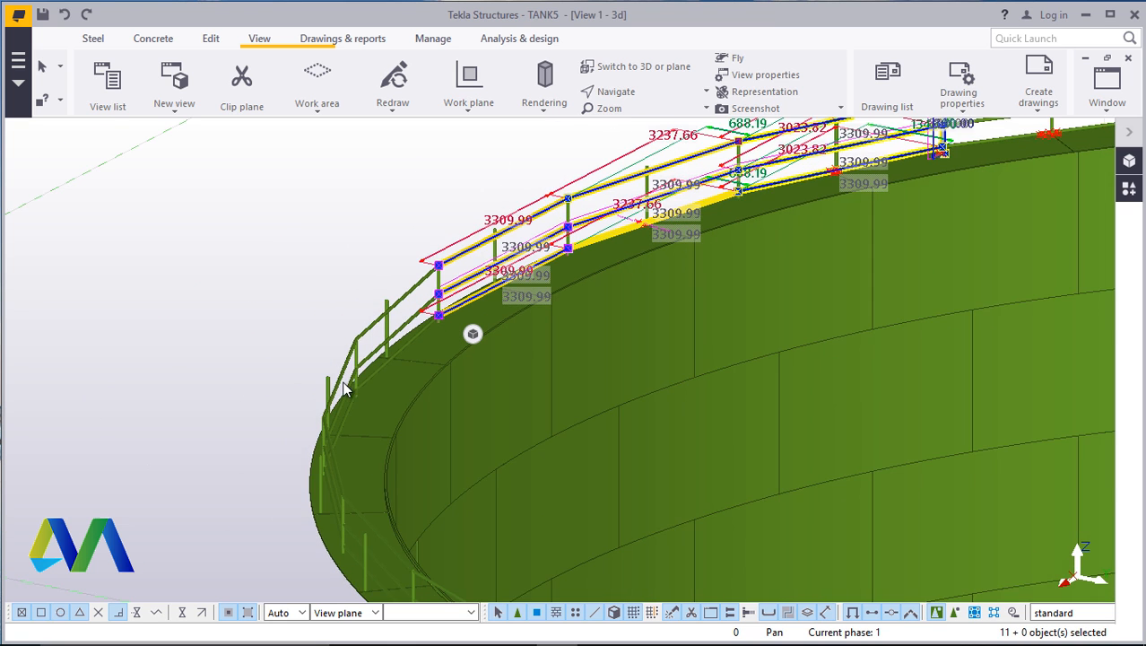
pyautogui.scroll(5, 458, 274)
pyautogui.keyDown('shift'); pyautogui.click(443, 302); pyautogui.keyUp('shift')
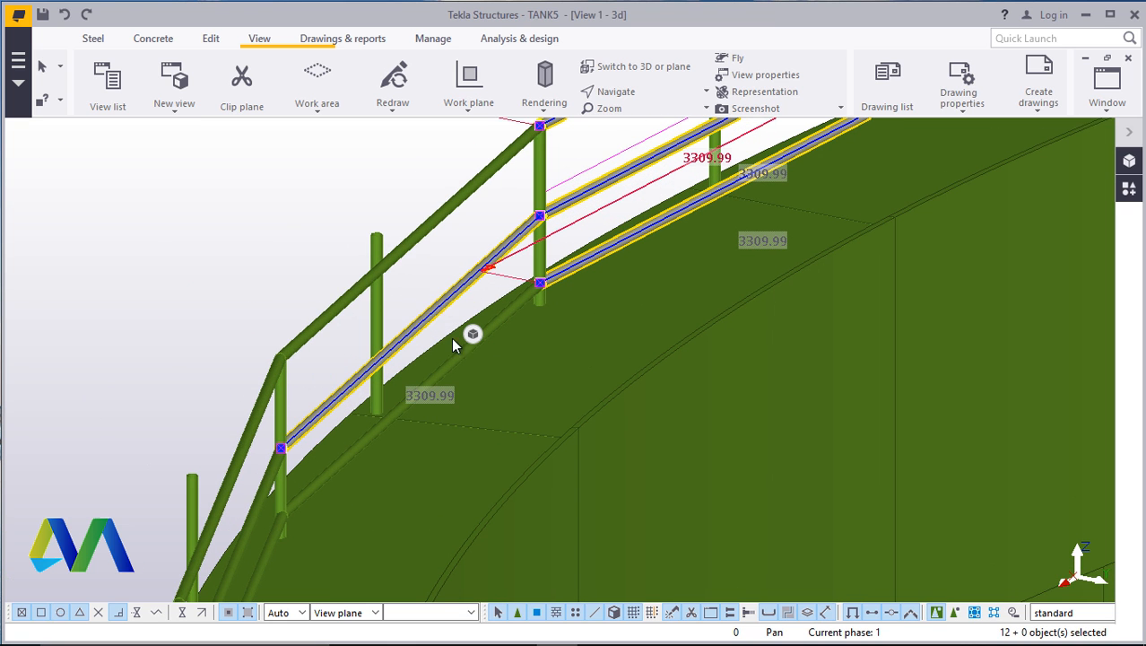
pyautogui.keyDown('shift'); pyautogui.click(445, 365); pyautogui.keyUp('shift')
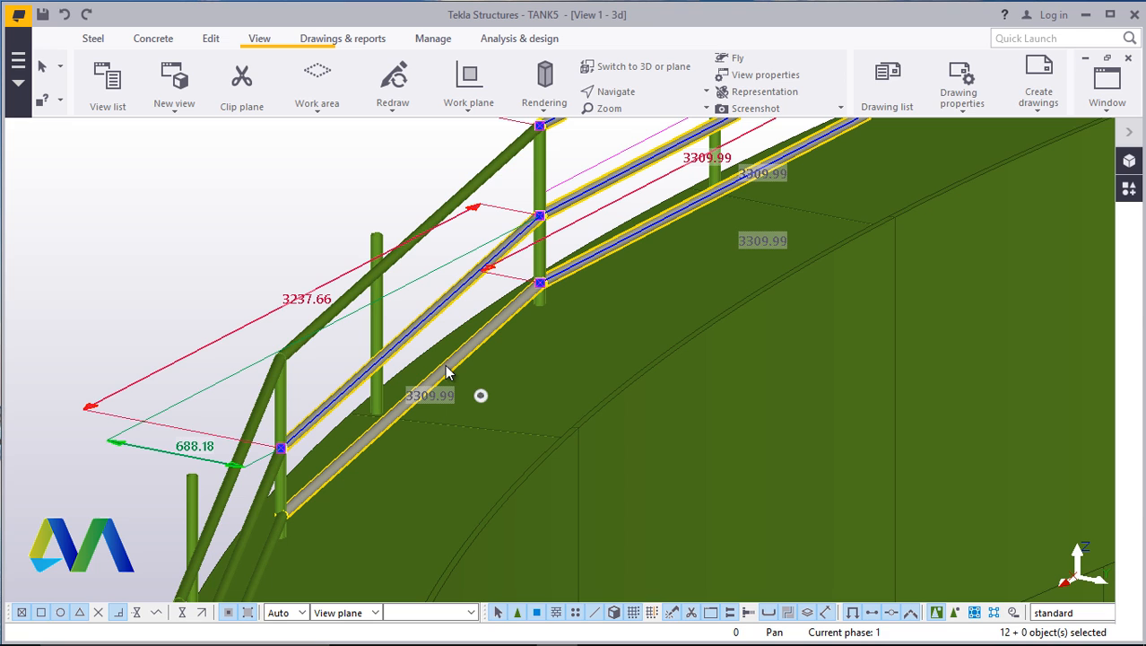
# Include the fourth span's top rail and modify the selected beams to a curve radius of -15000 with 1000 segments
pyautogui.doubleClick(448, 212)
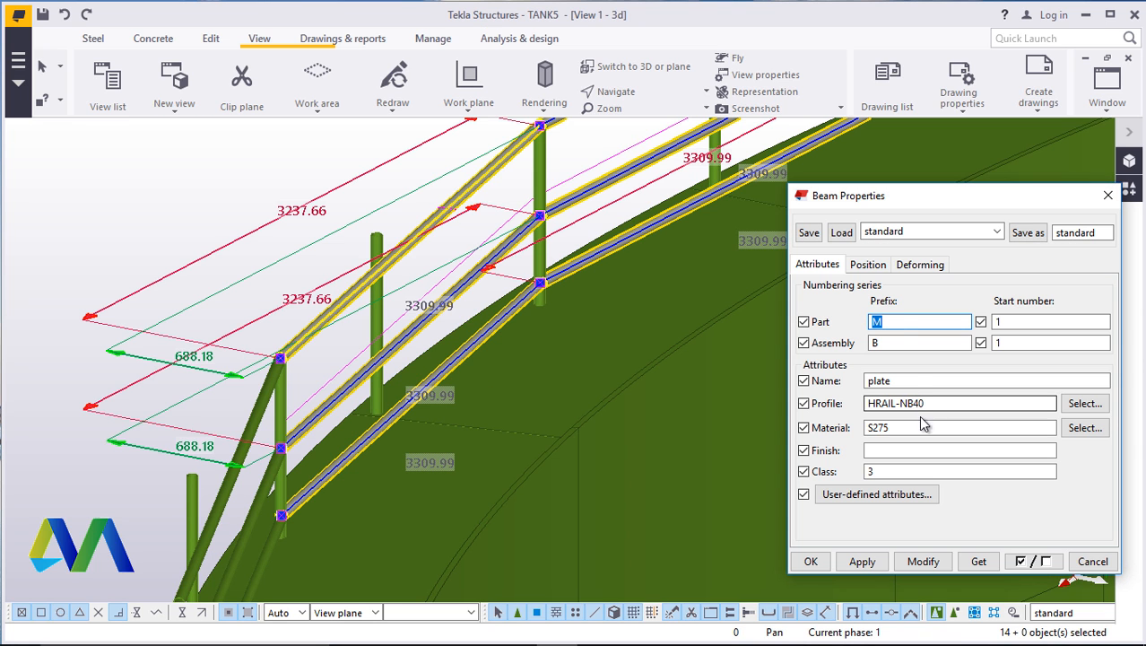
pyautogui.click(870, 264)
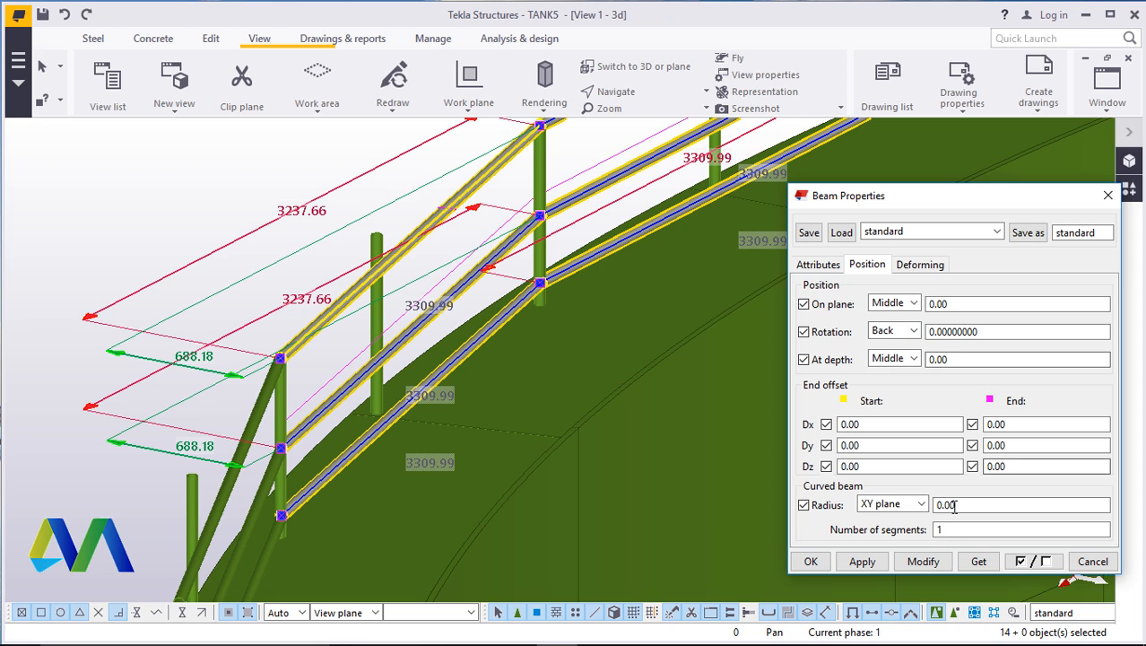
pyautogui.moveTo(955, 507); pyautogui.dragTo(904, 503)
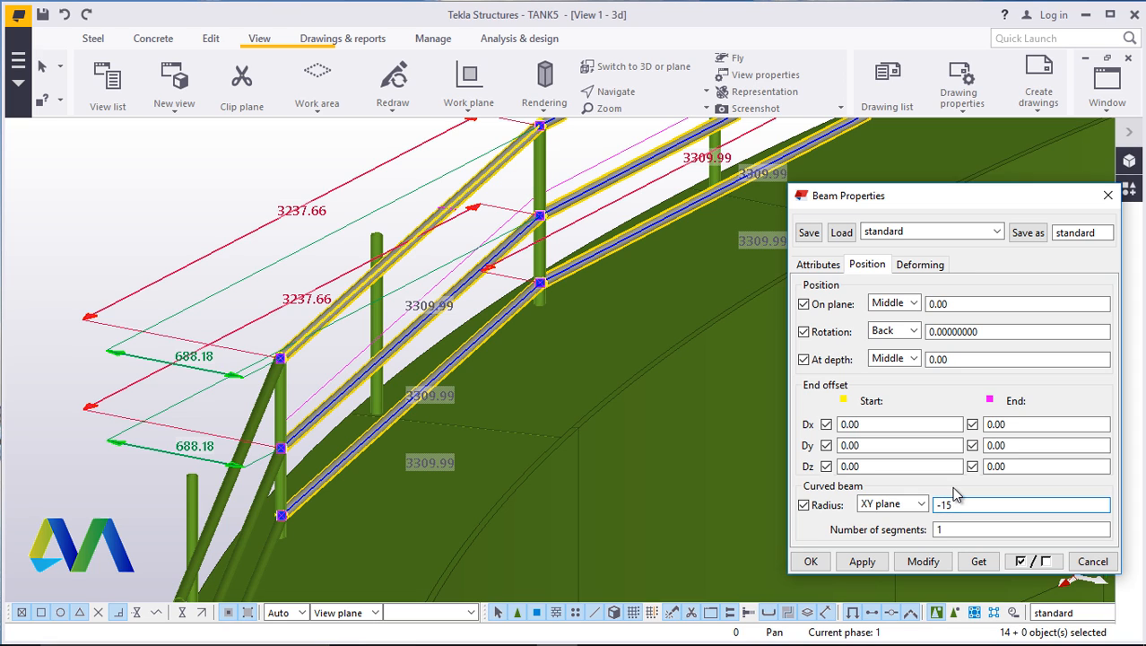
pyautogui.write('000')
pyautogui.click(972, 529)
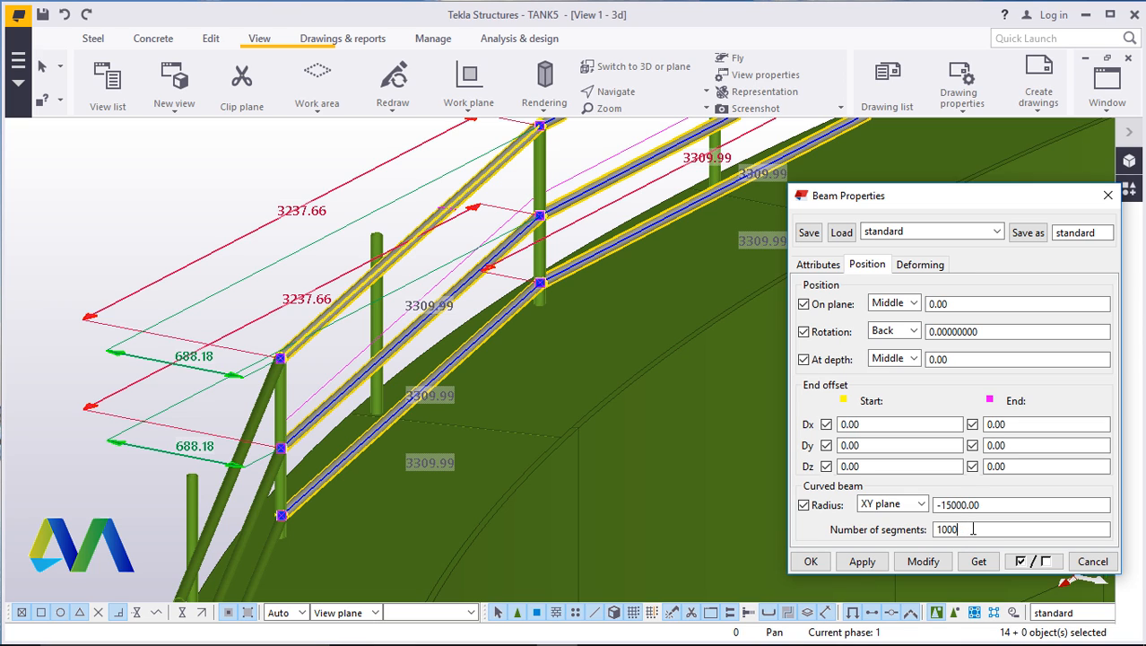
pyautogui.click(933, 562)
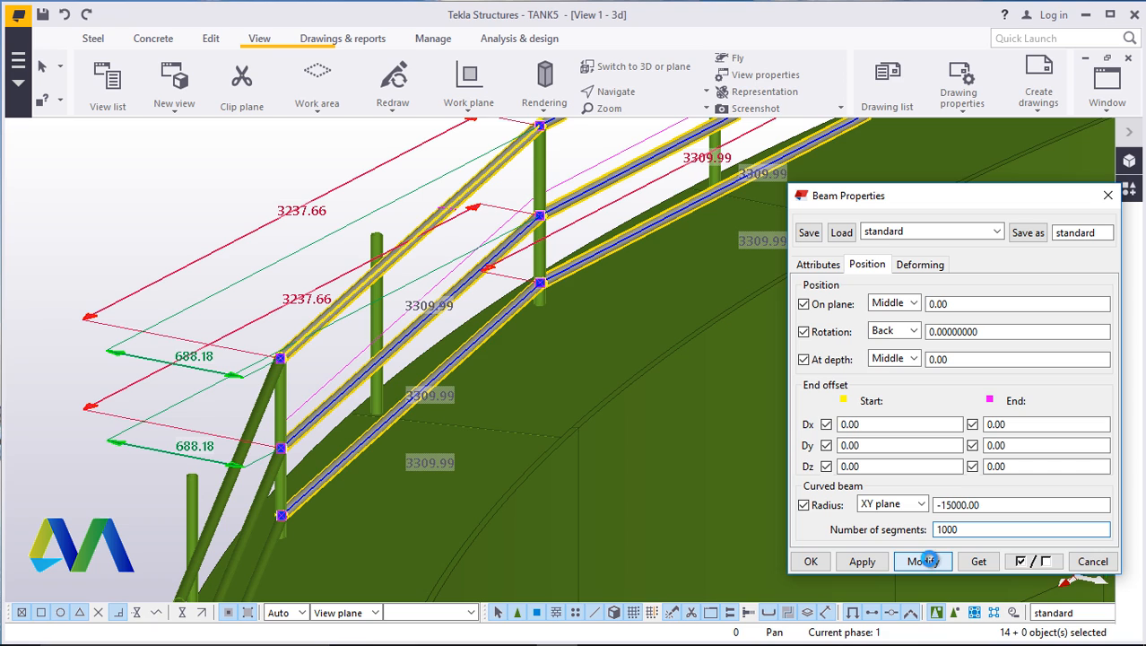
pyautogui.click(927, 561)
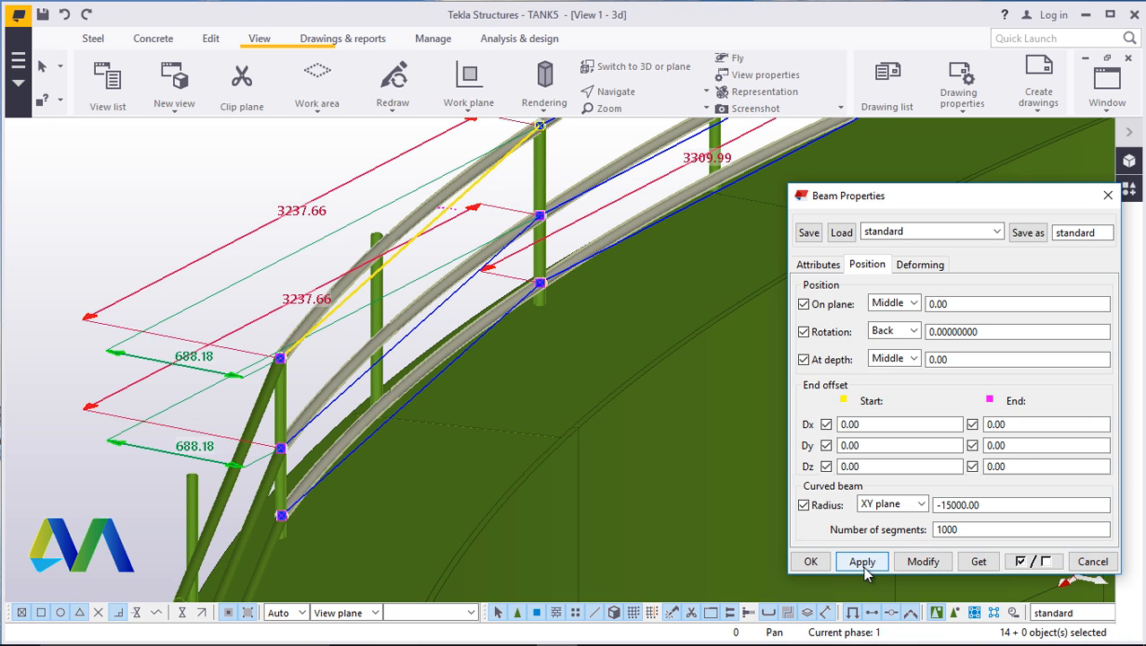
pyautogui.click(811, 561)
# Clear the multiple selection and examine the curved rails and their post joints from another side of the tank
pyautogui.scroll(-2, 645, 522)
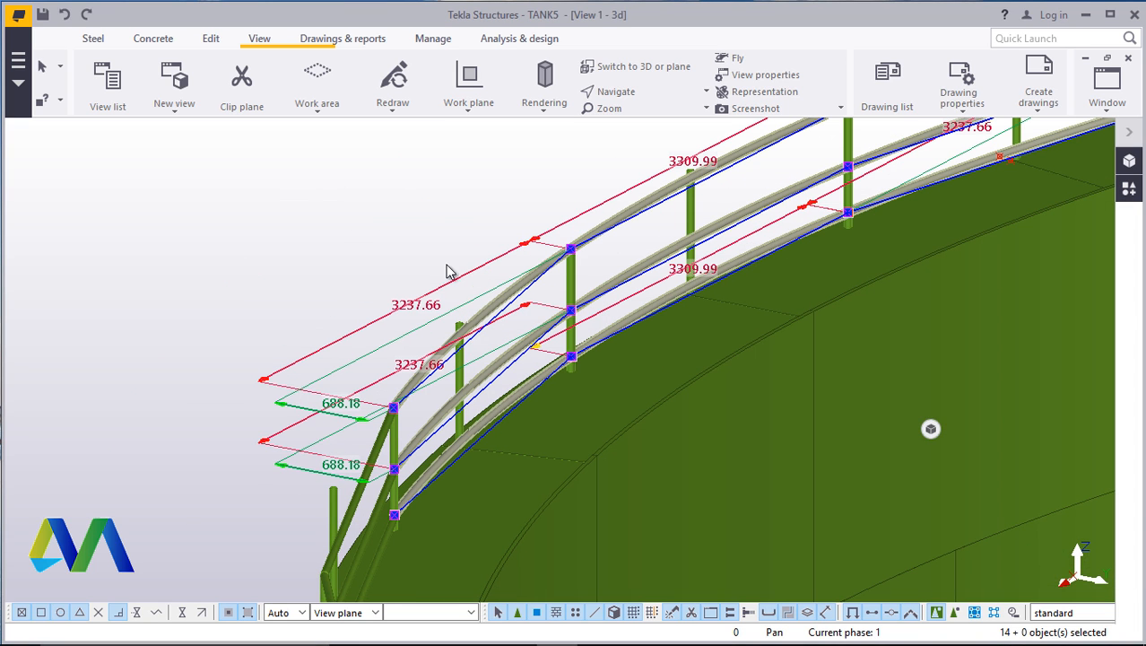
pyautogui.click(623, 208)
pyautogui.scroll(4, 625, 208)
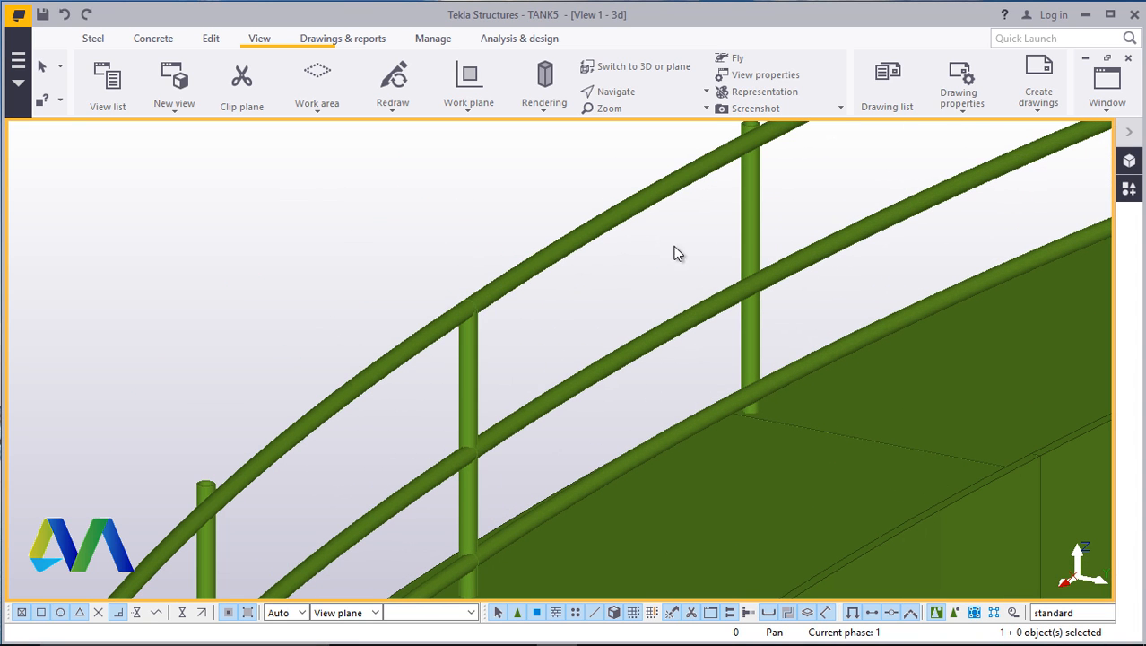
pyautogui.click(648, 92)
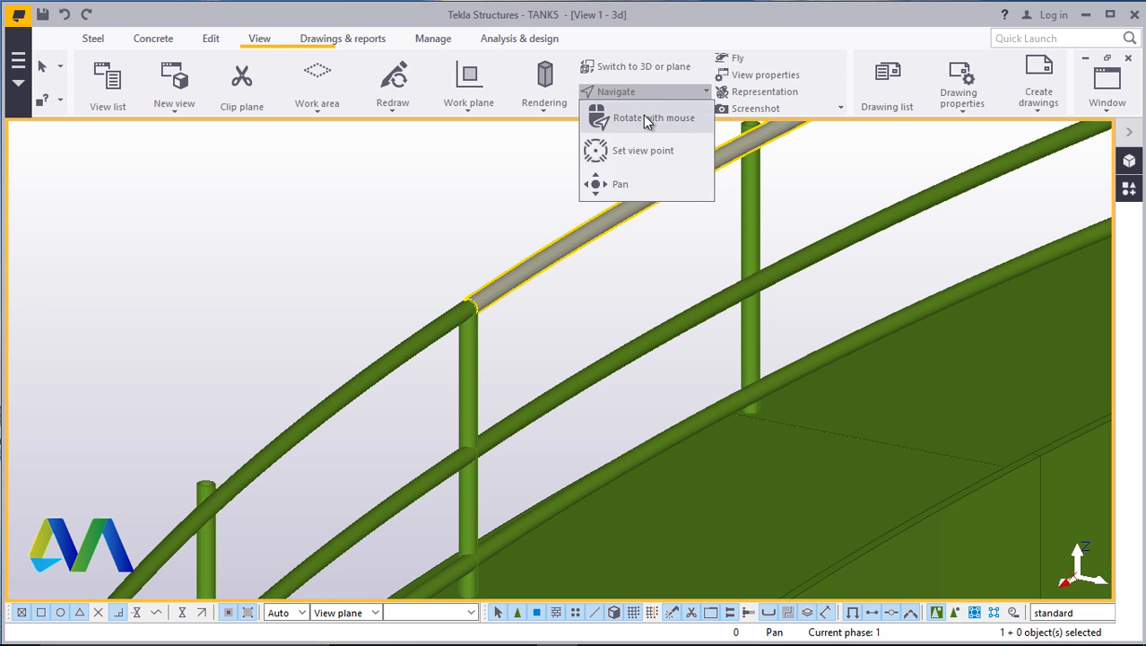
pyautogui.click(659, 148)
pyautogui.keyDown('ctrl'); pyautogui.moveTo(760, 379); pyautogui.dragTo(931, 368, button='middle'); pyautogui.keyUp('ctrl')
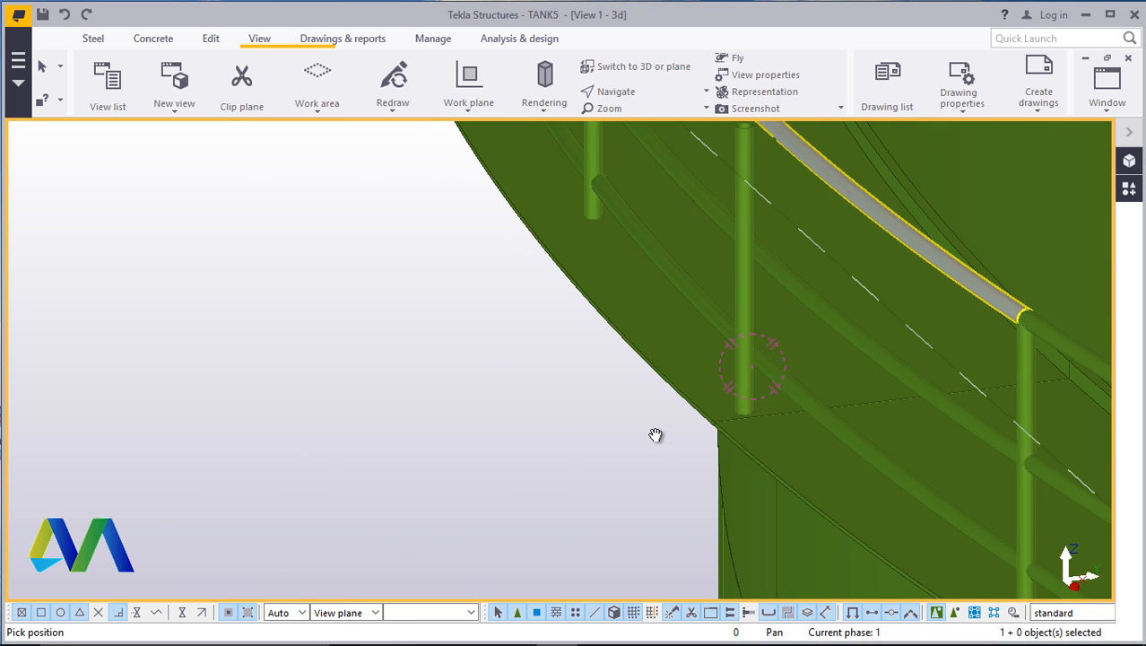
# Examine the handrail's rails and posts around the tank rim from several sides, ending on a side view of the railing
pyautogui.keyDown('ctrl'); pyautogui.moveTo(656, 435); pyautogui.dragTo(824, 440, button='middle'); pyautogui.keyUp('ctrl')
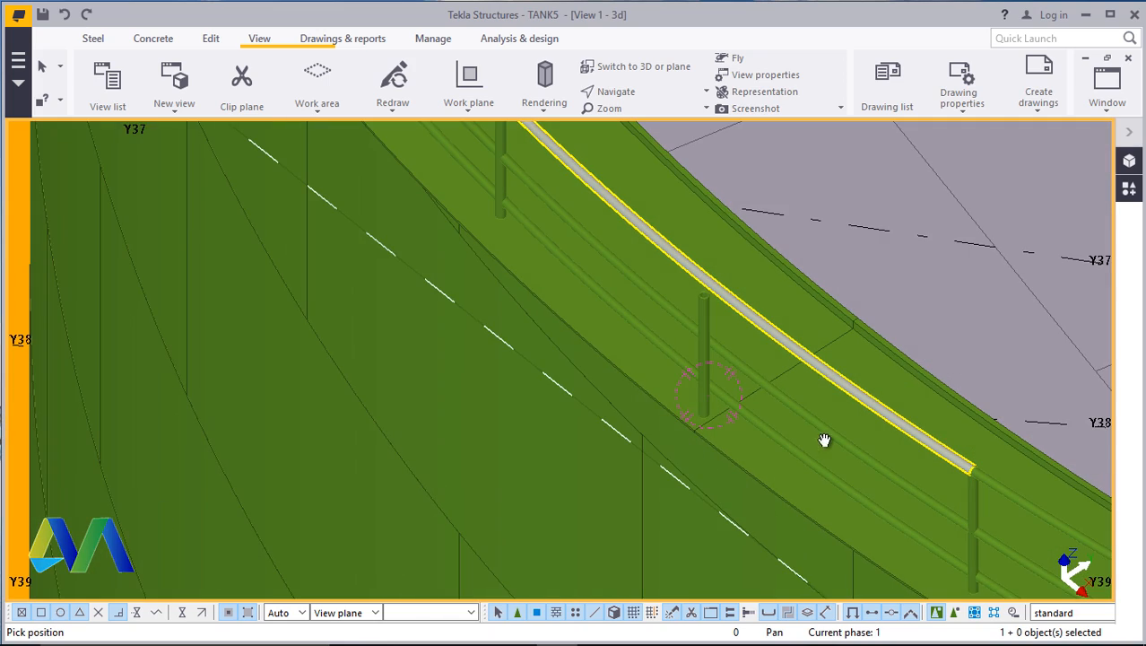
pyautogui.keyDown('ctrl'); pyautogui.moveTo(662, 263); pyautogui.dragTo(718, 269, button='middle'); pyautogui.keyUp('ctrl')
pyautogui.click(614, 91)
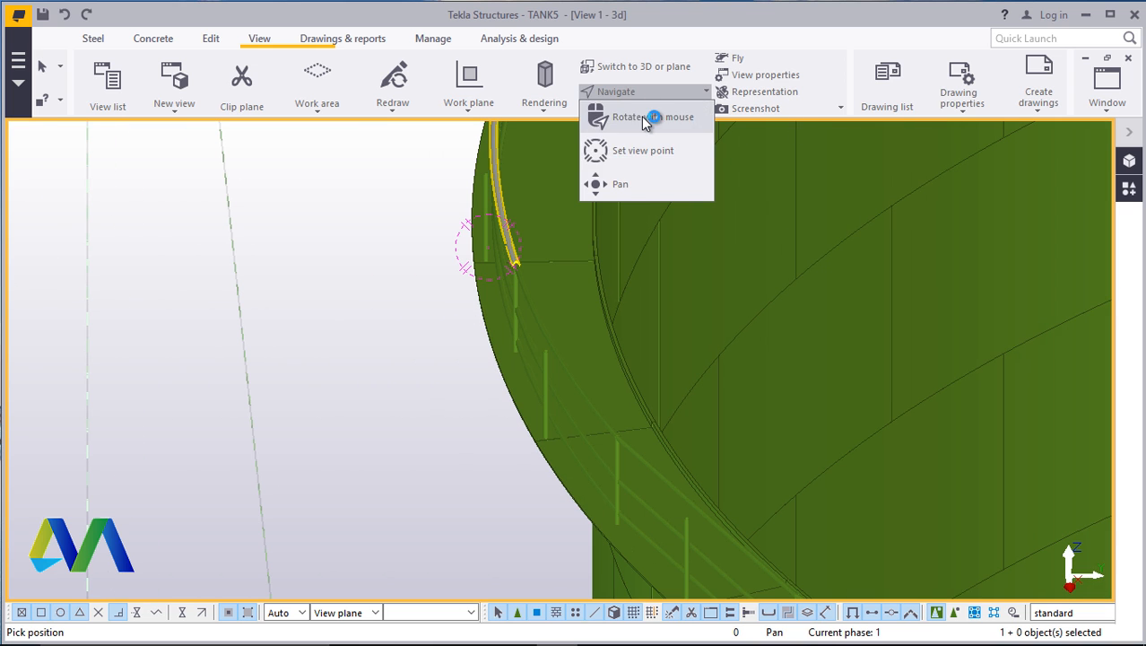
pyautogui.click(652, 117)
pyautogui.keyDown('ctrl'); pyautogui.moveTo(552, 374); pyautogui.dragTo(568, 159, button='middle'); pyautogui.keyUp('ctrl')
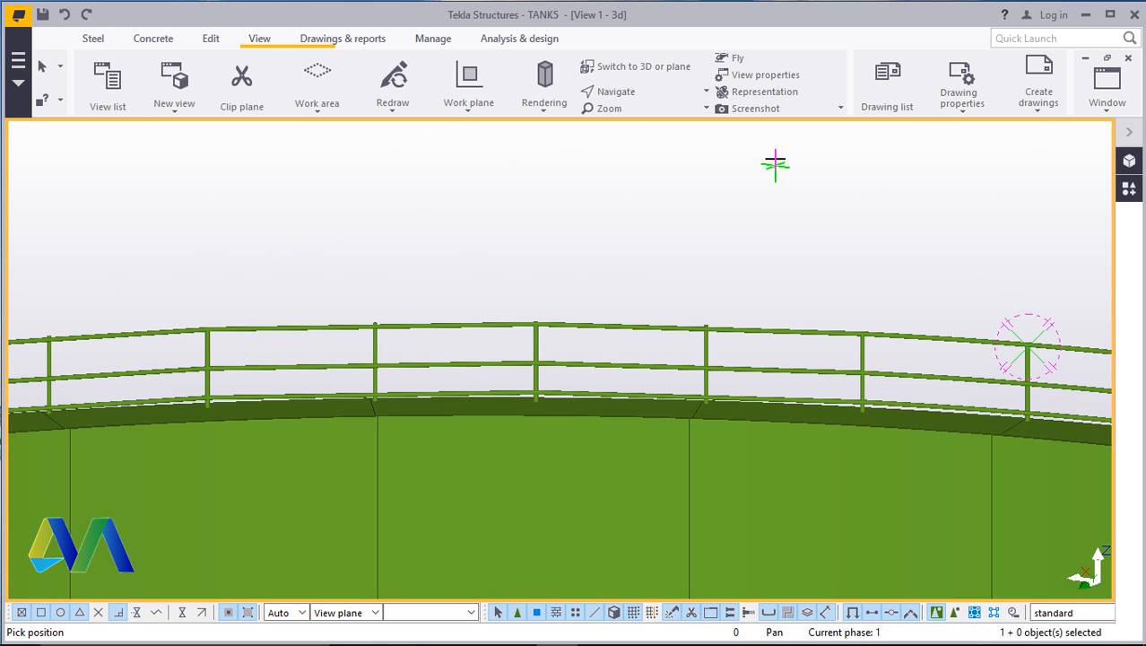
pyautogui.rightClick(706, 179)
pyautogui.click(732, 190)
pyautogui.scroll(1, 713, 331)
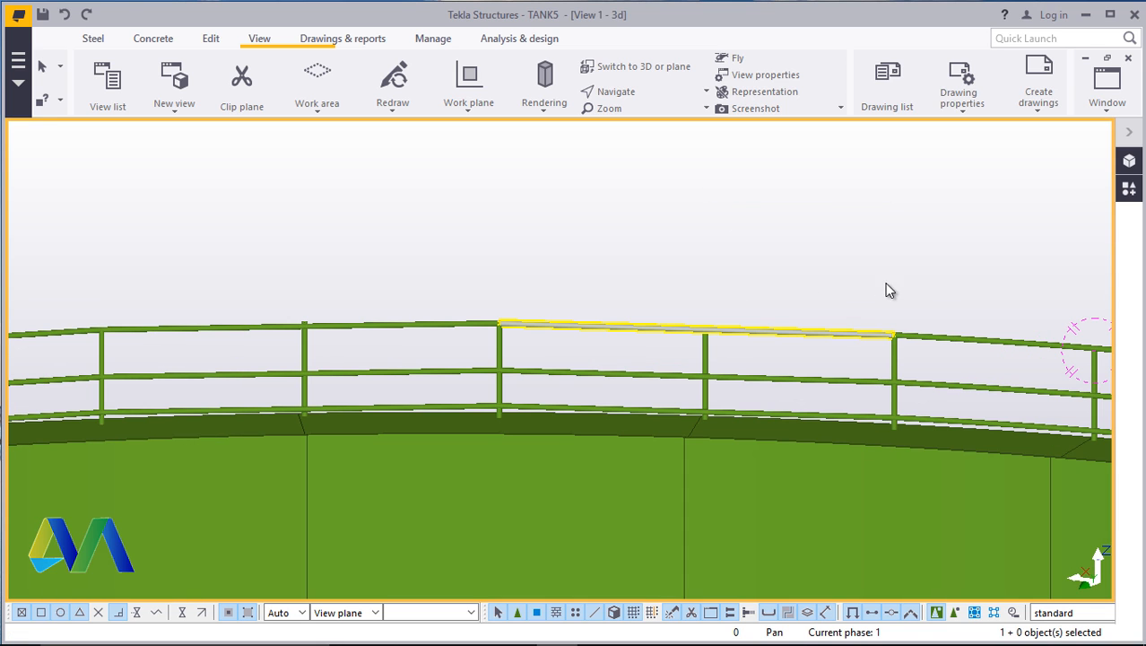
# Window-select the posts with the top and middle rails along the rim, extending the selection over the next two spans and their shared post
pyautogui.moveTo(995, 262); pyautogui.dragTo(72, 401)
pyautogui.scroll(1, 725, 432)
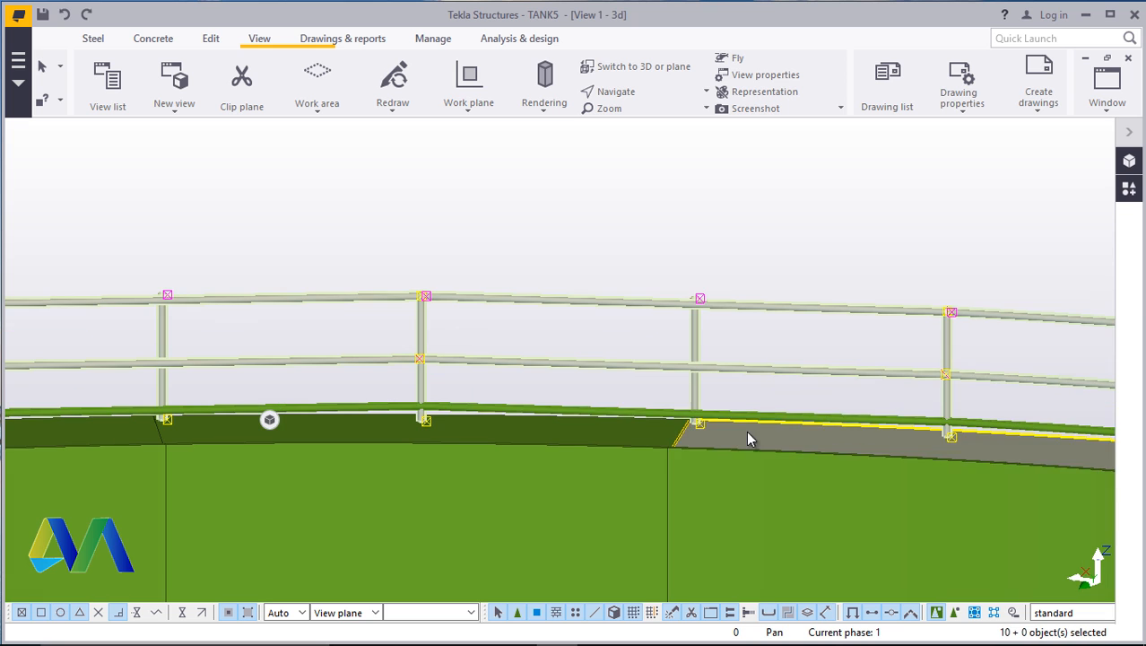
pyautogui.scroll(-5, 849, 400)
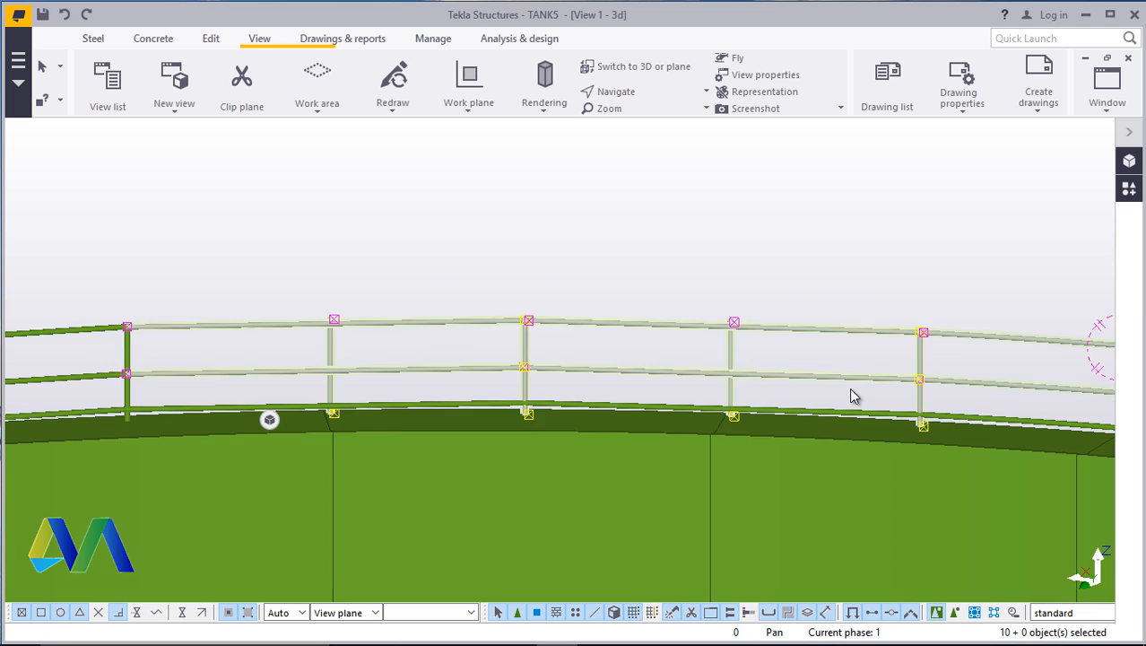
pyautogui.scroll(4, 278, 395)
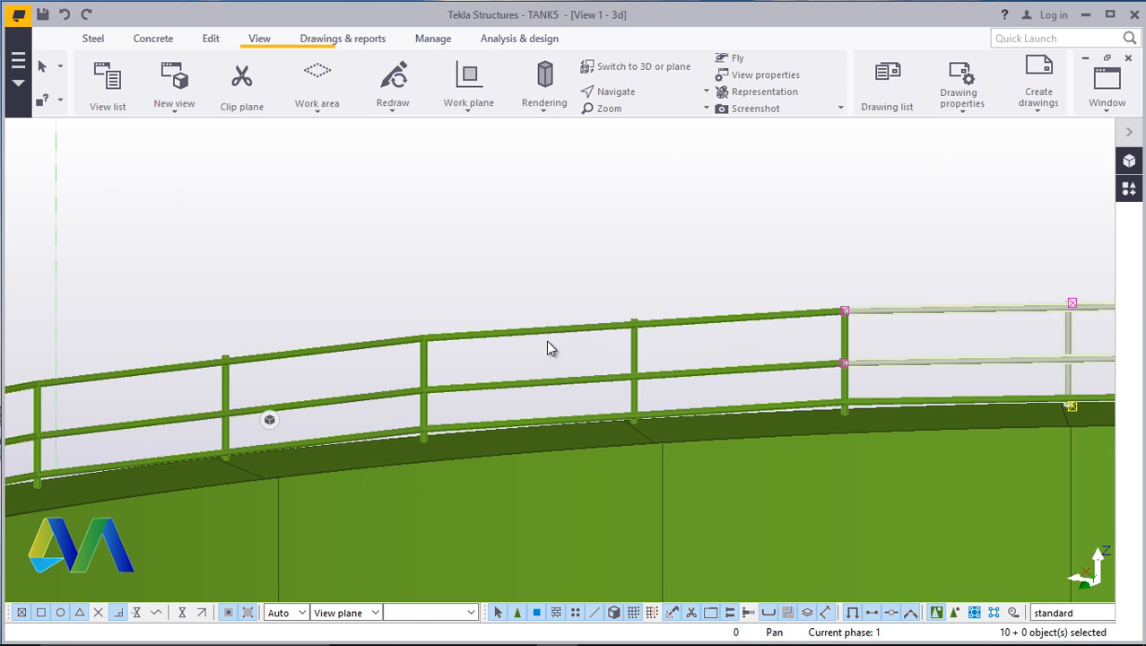
pyautogui.moveTo(764, 249); pyautogui.dragTo(177, 401)
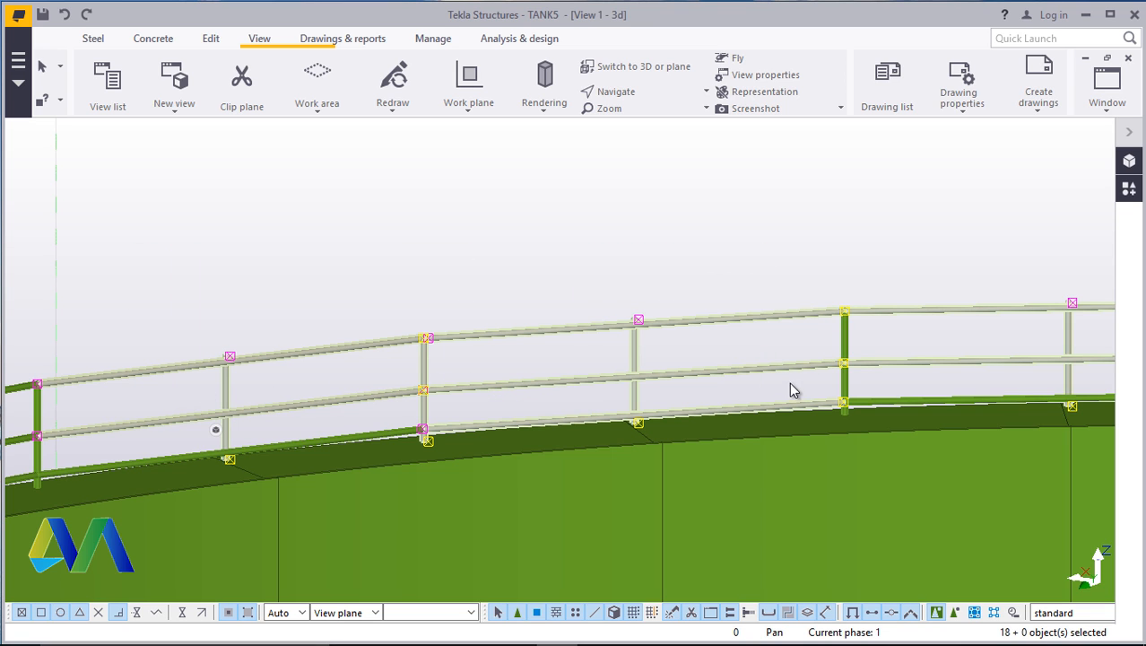
pyautogui.scroll(-5, 859, 343)
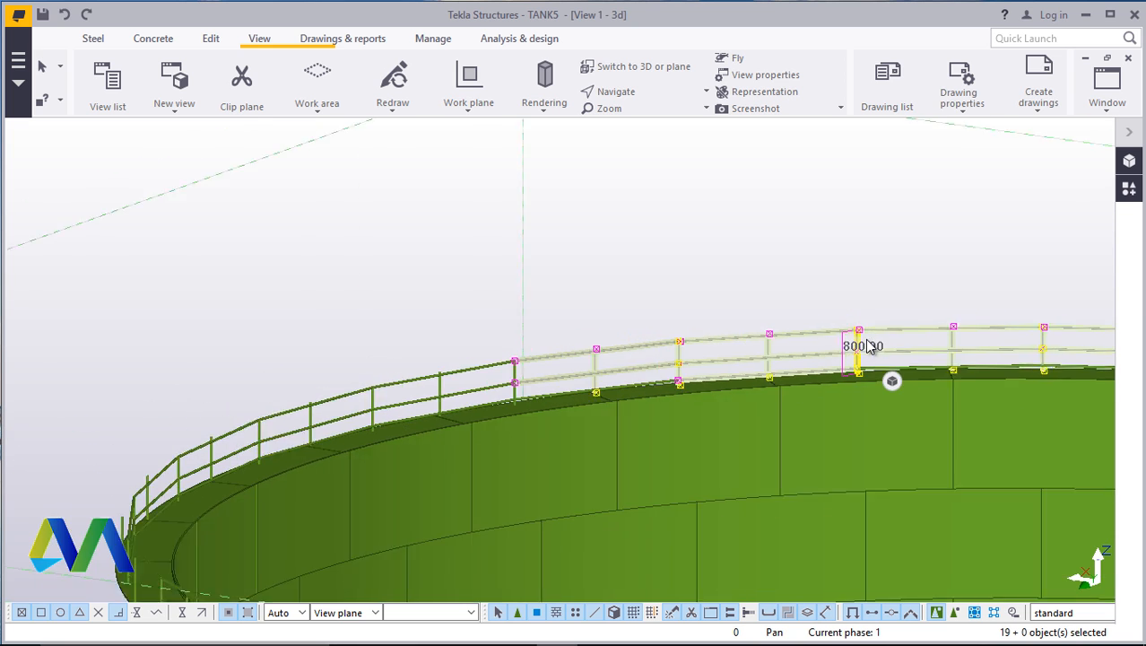
# Add the missed bottom rails of the already selected handrail spans to the selection
pyautogui.scroll(5, 611, 377)
pyautogui.scroll(3, 597, 420)
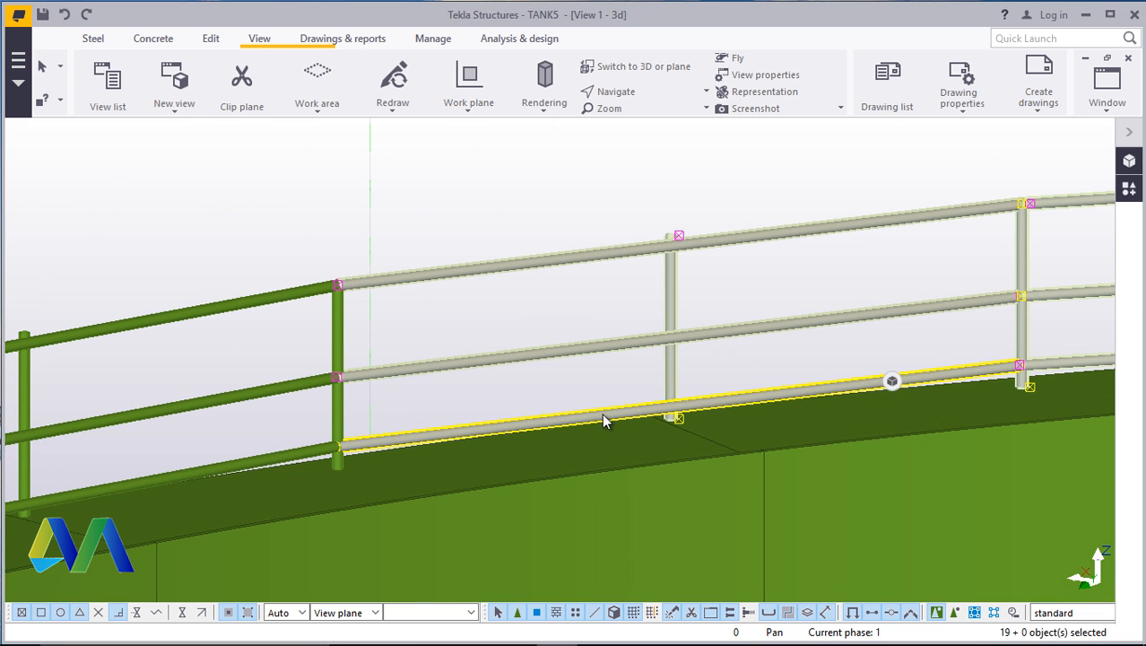
pyautogui.keyDown('ctrl'); pyautogui.click(603, 415); pyautogui.keyUp('ctrl')
pyautogui.scroll(-5, 357, 368)
pyautogui.scroll(1, 833, 355)
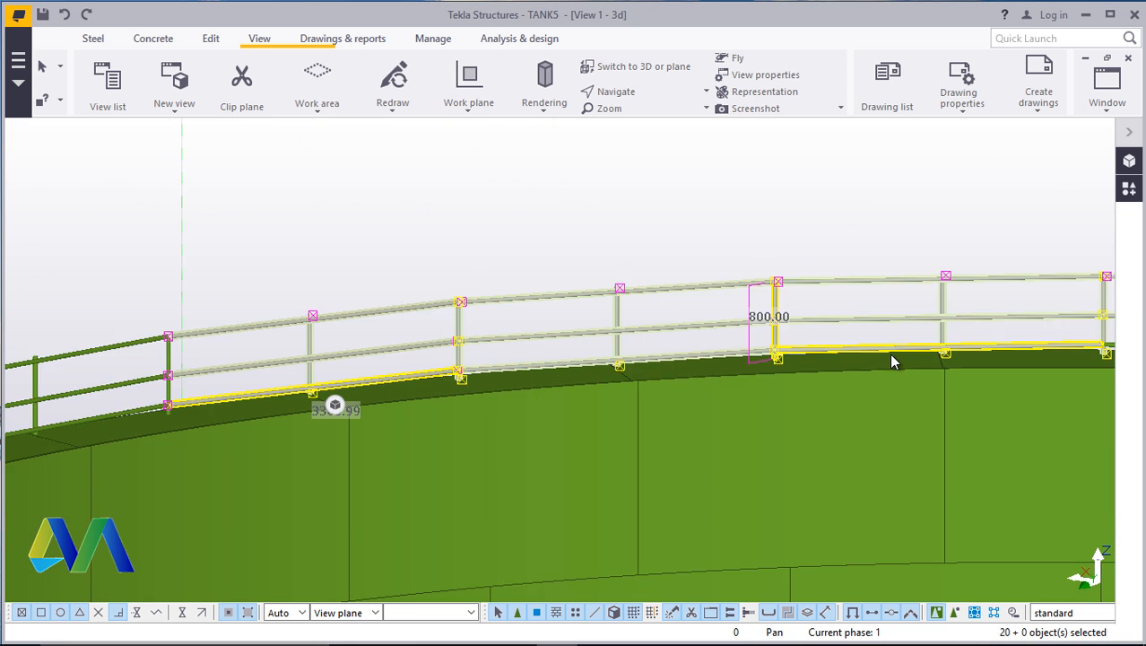
pyautogui.scroll(2, 891, 350)
pyautogui.keyDown('ctrl'); pyautogui.click(892, 344); pyautogui.keyUp('ctrl')
pyautogui.scroll(-4, 278, 303)
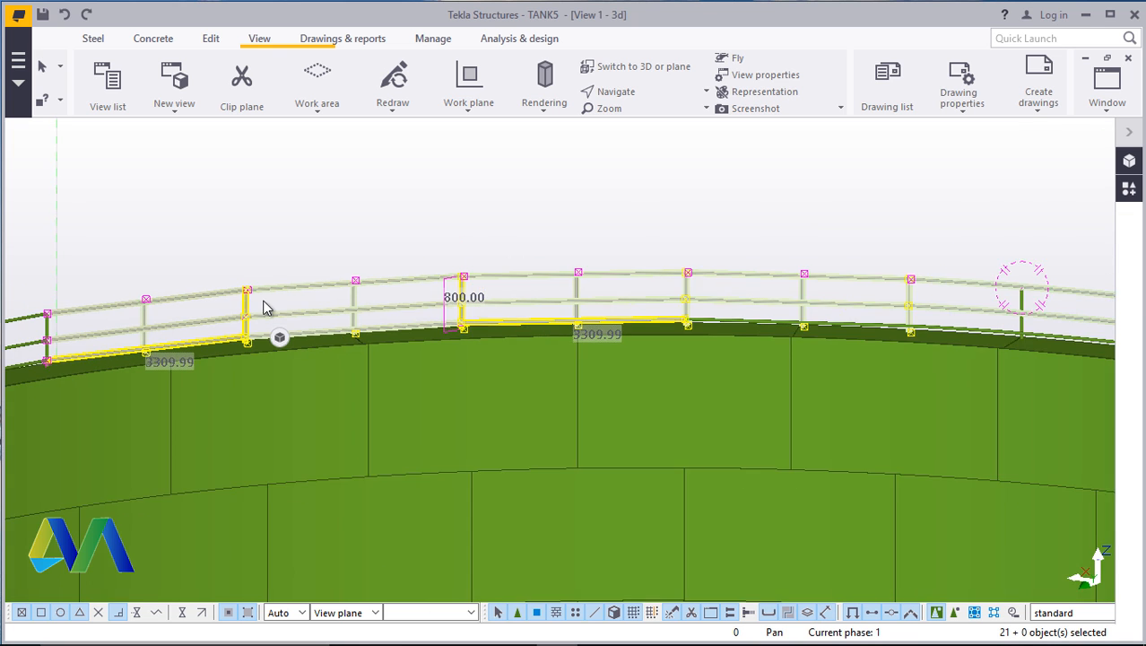
pyautogui.scroll(6, 839, 319)
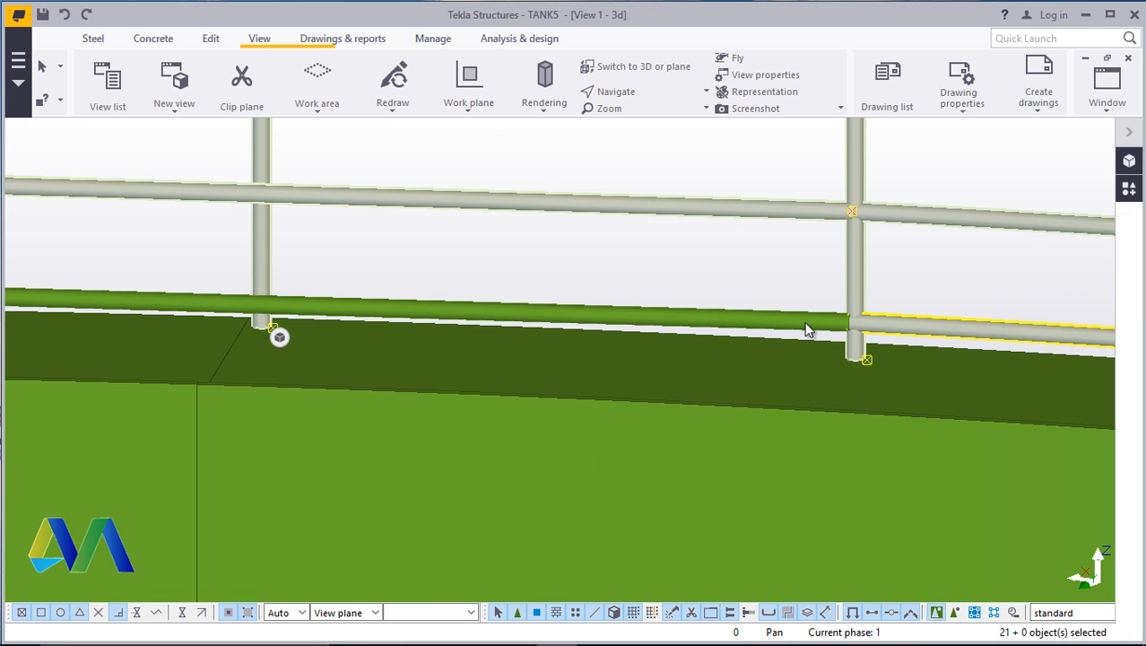
pyautogui.scroll(-6, 863, 314)
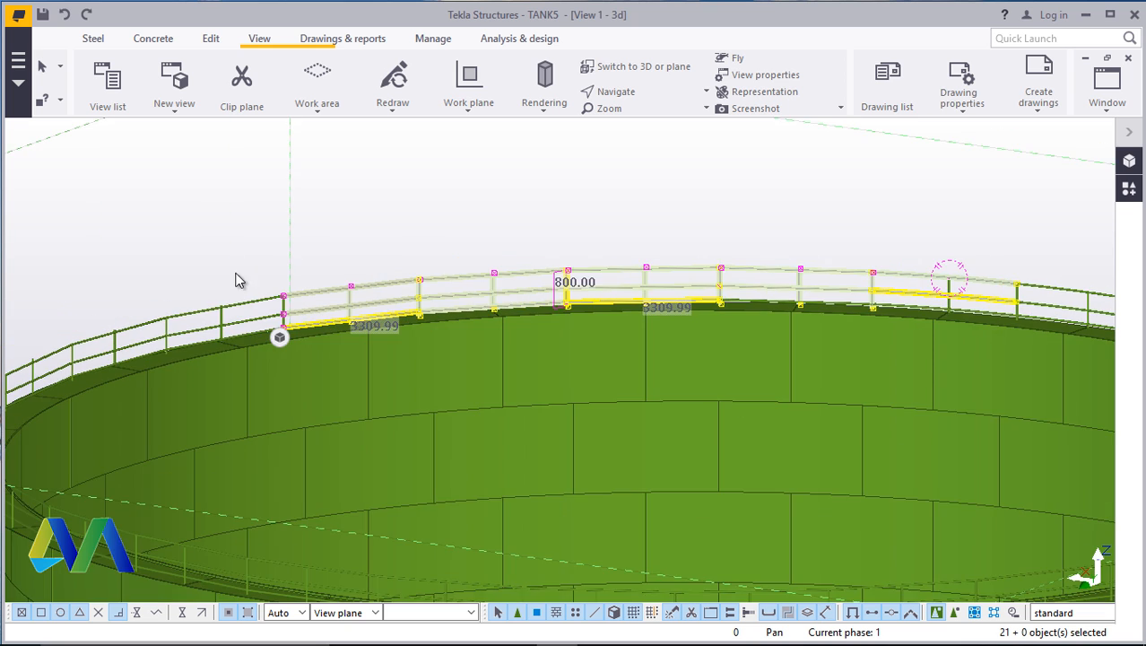
# Extend the selection along the rim with the rails and posts of the next spans, including their bottom rails
pyautogui.scroll(5, 171, 318)
pyautogui.keyDown('shift'); pyautogui.moveTo(421, 201); pyautogui.dragTo(123, 358); pyautogui.keyUp('shift')
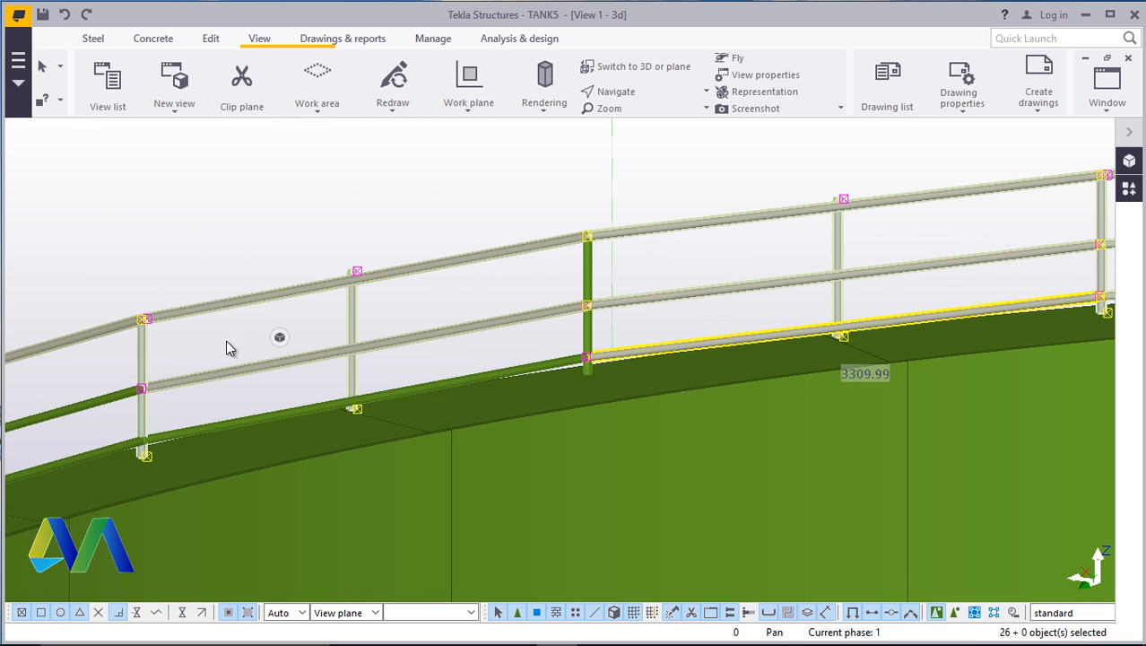
pyautogui.keyDown('shift'); pyautogui.click(520, 371); pyautogui.keyUp('shift')
pyautogui.scroll(-3, 866, 250)
pyautogui.scroll(2, 371, 420)
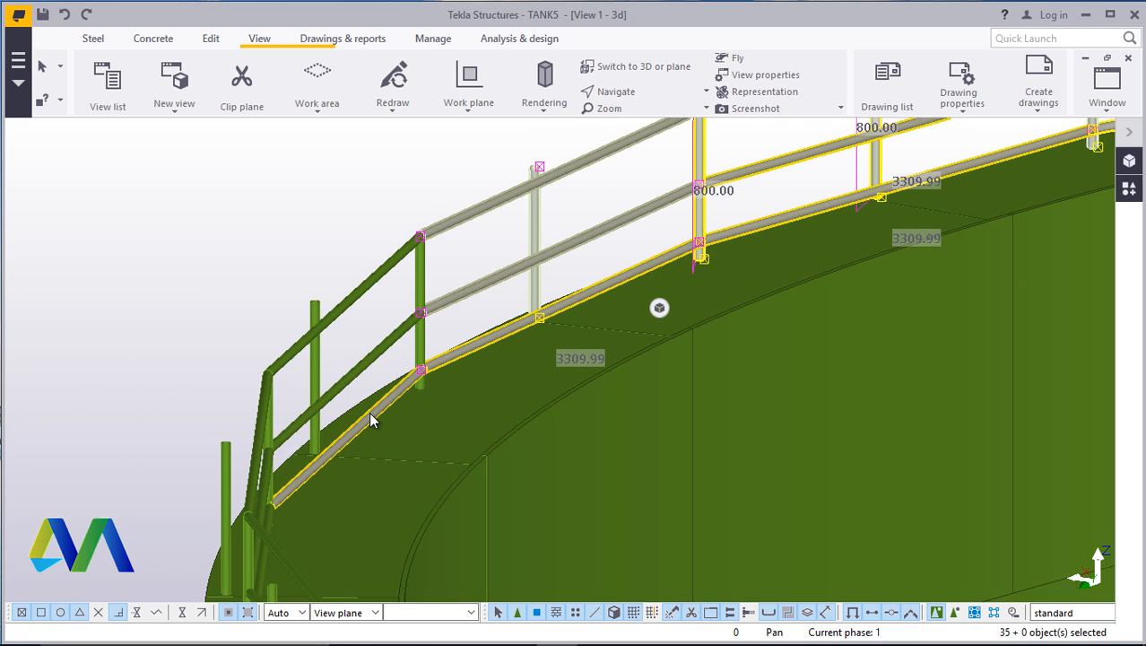
# Add the bottom, middle and top rails, intermediate post and near end post of the span at the tank's visible edge to the selection
pyautogui.keyDown('shift'); pyautogui.click(375, 410); pyautogui.keyUp('shift')
pyautogui.keyDown('shift'); pyautogui.click(376, 346); pyautogui.keyUp('shift')
pyautogui.keyDown('shift'); pyautogui.click(404, 241); pyautogui.keyUp('shift')
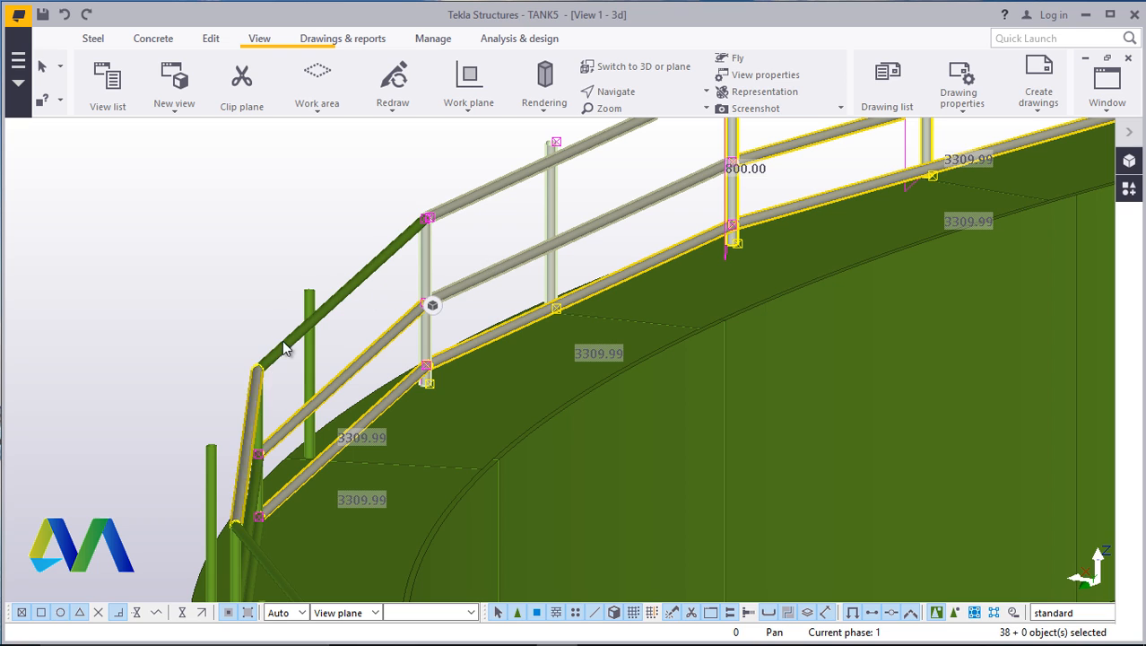
pyautogui.keyDown('shift'); pyautogui.click(310, 364); pyautogui.keyUp('shift')
pyautogui.keyDown('shift'); pyautogui.click(259, 438); pyautogui.keyUp('shift')
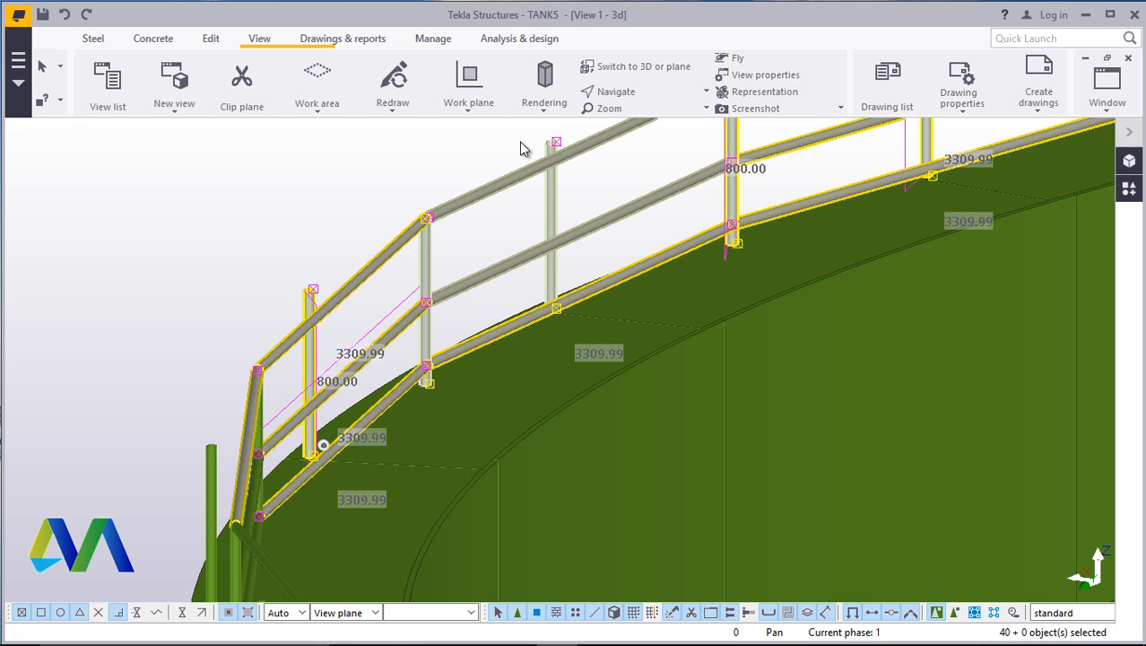
# Add the three rails, the intermediate post and the near end post of the first span beyond the current selection
pyautogui.click(619, 91)
pyautogui.click(591, 115)
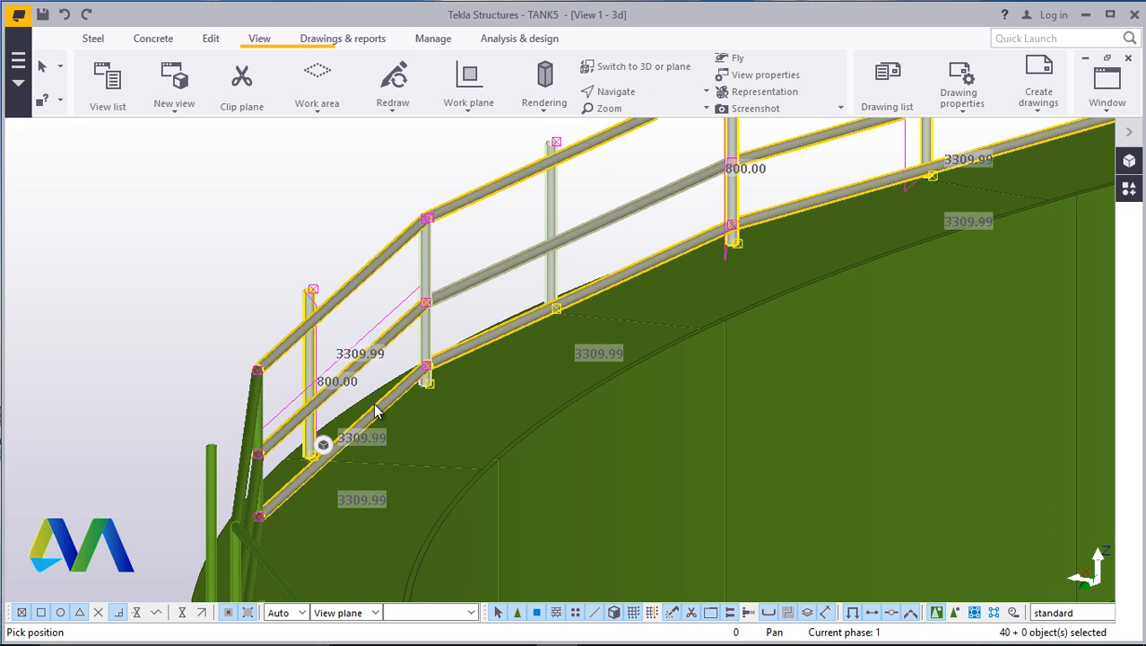
pyautogui.keyDown('ctrl'); pyautogui.moveTo(380, 398); pyautogui.dragTo(237, 400, button='middle'); pyautogui.keyUp('ctrl')
pyautogui.scroll(-3, 884, 389)
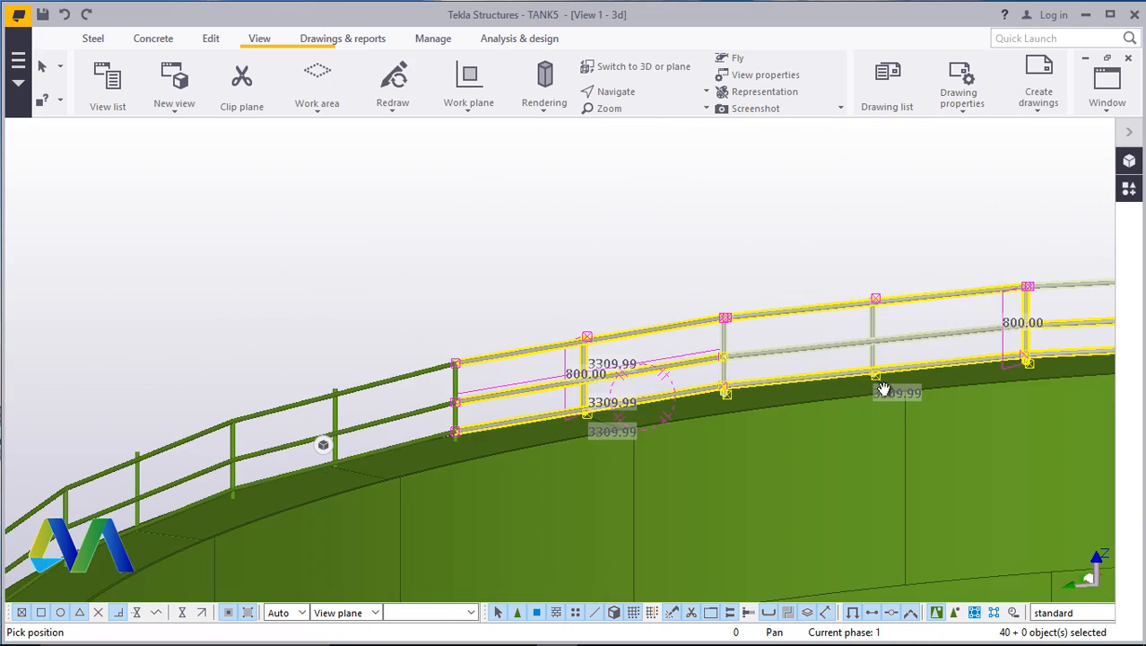
pyautogui.keyDown('ctrl'); pyautogui.moveTo(475, 401); pyautogui.dragTo(356, 306, button='middle'); pyautogui.keyUp('ctrl')
pyautogui.rightClick(558, 192)
pyautogui.click(609, 200)
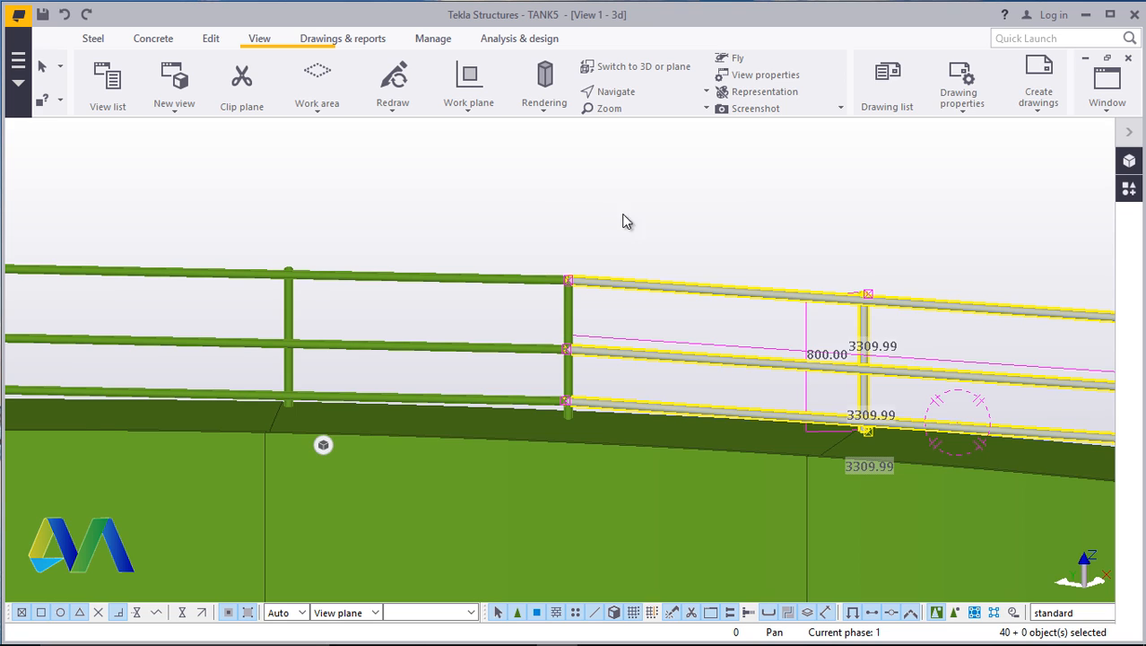
pyautogui.moveTo(624, 219); pyautogui.dragTo(900, 203, button='middle')
pyautogui.keyDown('shift'); pyautogui.moveTo(768, 188); pyautogui.dragTo(570, 336); pyautogui.keyUp('shift')
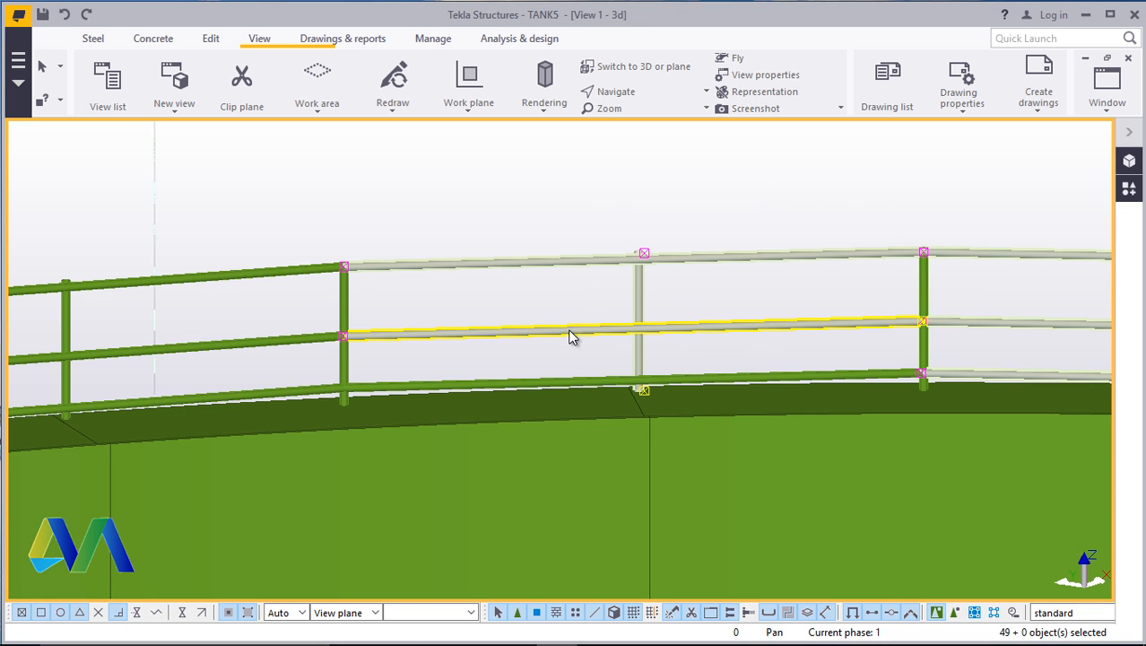
pyautogui.keyDown('shift'); pyautogui.click(684, 375); pyautogui.keyUp('shift')
pyautogui.keyDown('shift'); pyautogui.click(924, 300); pyautogui.keyUp('shift')
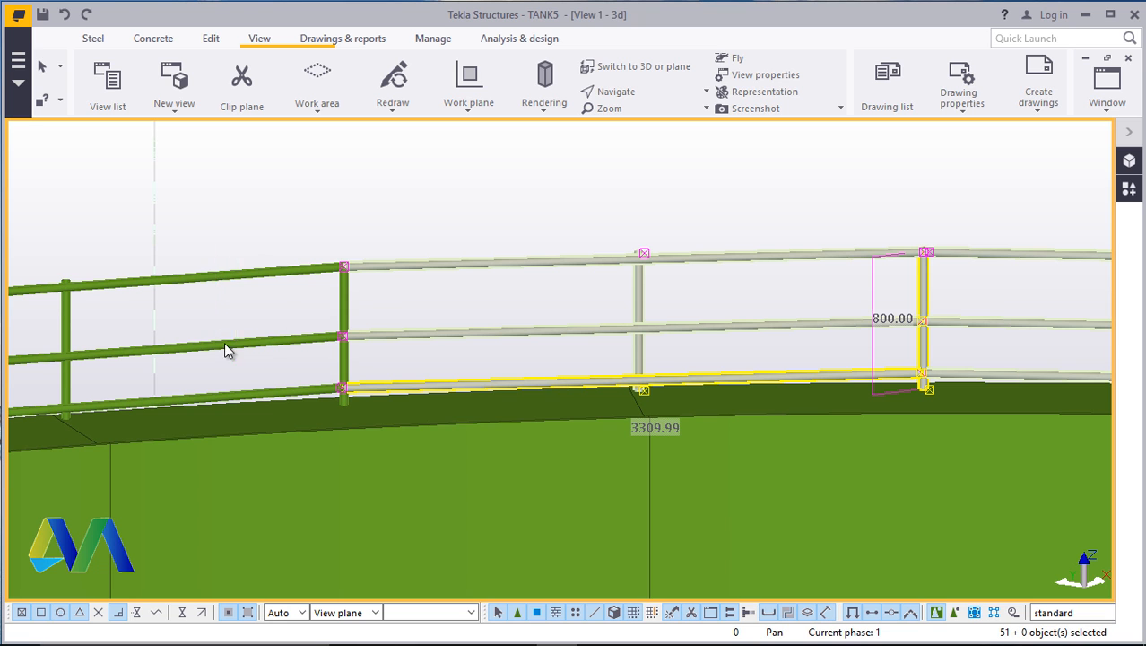
# Include the following span's three rails, its intermediate post and both end posts in the selection
pyautogui.keyDown('shift'); pyautogui.moveTo(224, 341); pyautogui.dragTo(221, 348); pyautogui.keyUp('shift')
pyautogui.keyDown('shift'); pyautogui.click(262, 389); pyautogui.keyUp('shift')
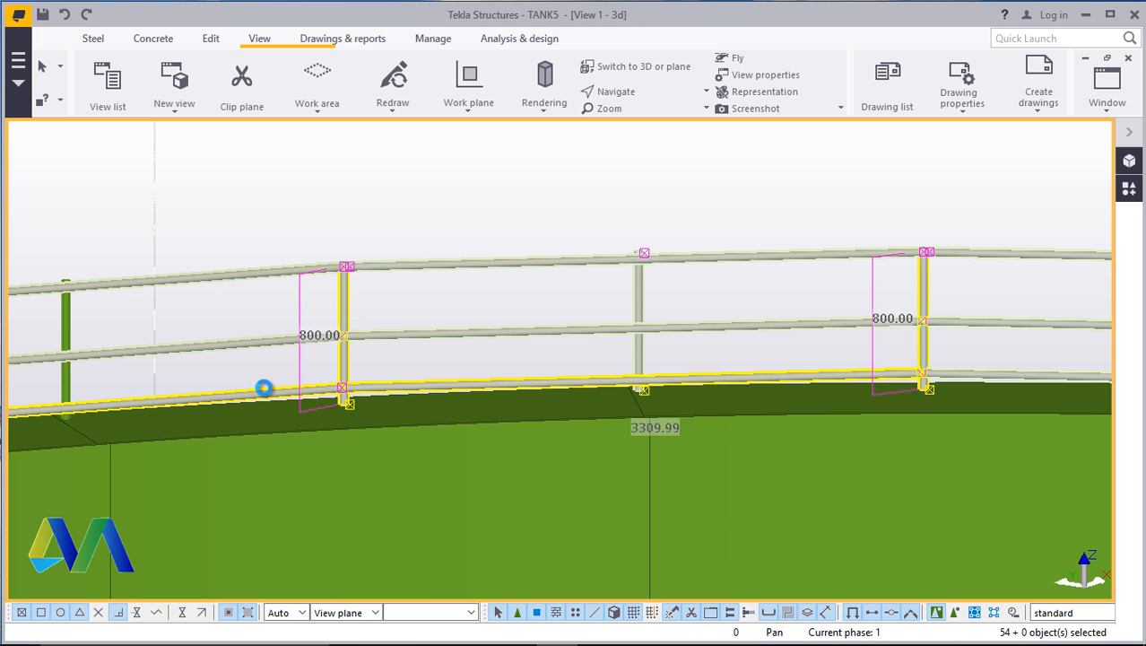
pyautogui.scroll(-6, 655, 273)
pyautogui.scroll(3, 577, 312)
pyautogui.scroll(2, 489, 312)
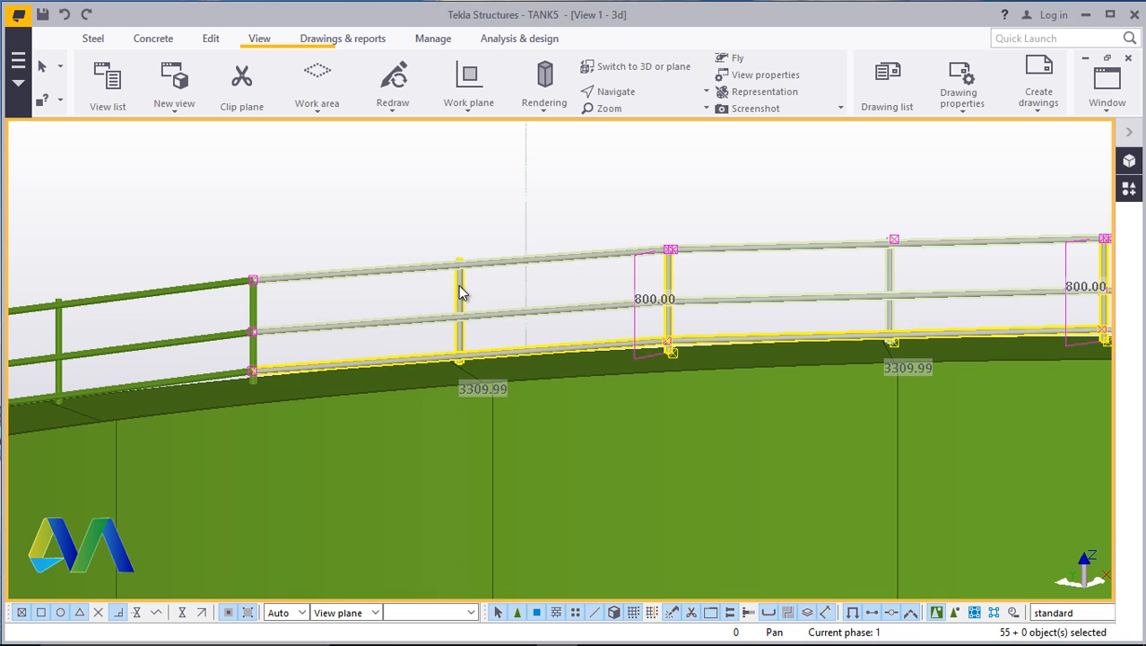
pyautogui.keyDown('shift'); pyautogui.click(252, 294); pyautogui.keyUp('shift')
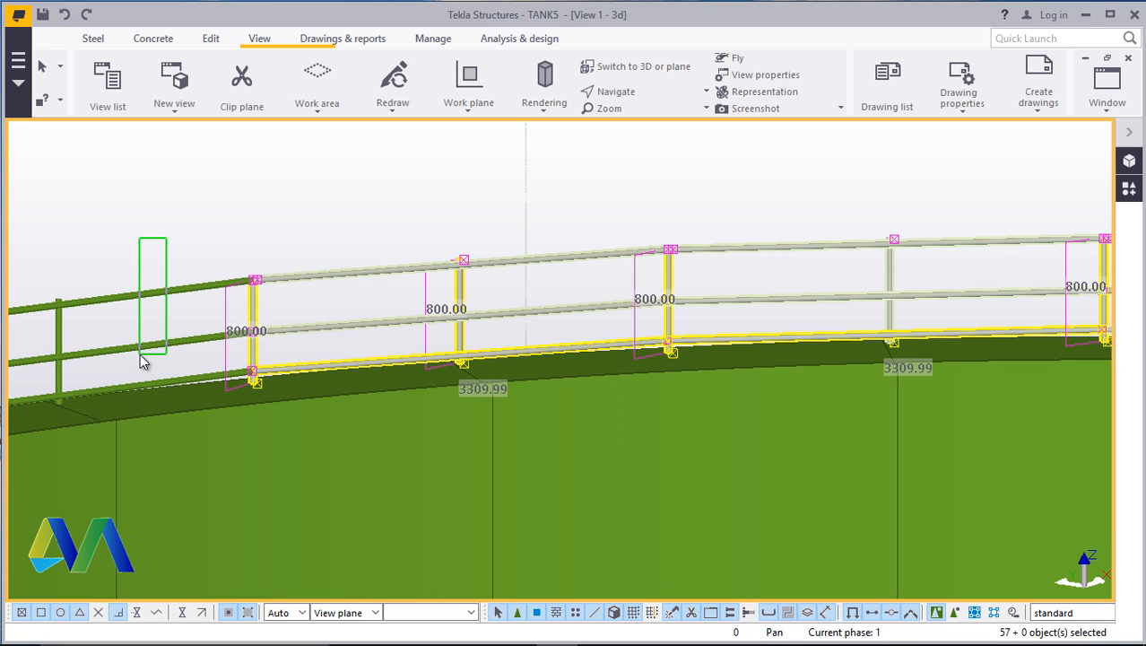
# Add the top, middle and bottom rails and the intermediate post of the next unselected span to the selection
pyautogui.keyDown('shift'); pyautogui.moveTo(140, 355); pyautogui.dragTo(138, 356); pyautogui.keyUp('shift')
pyautogui.scroll(3, 155, 376)
pyautogui.keyDown('shift'); pyautogui.click(184, 383); pyautogui.keyUp('shift')
pyautogui.scroll(-2, 567, 286)
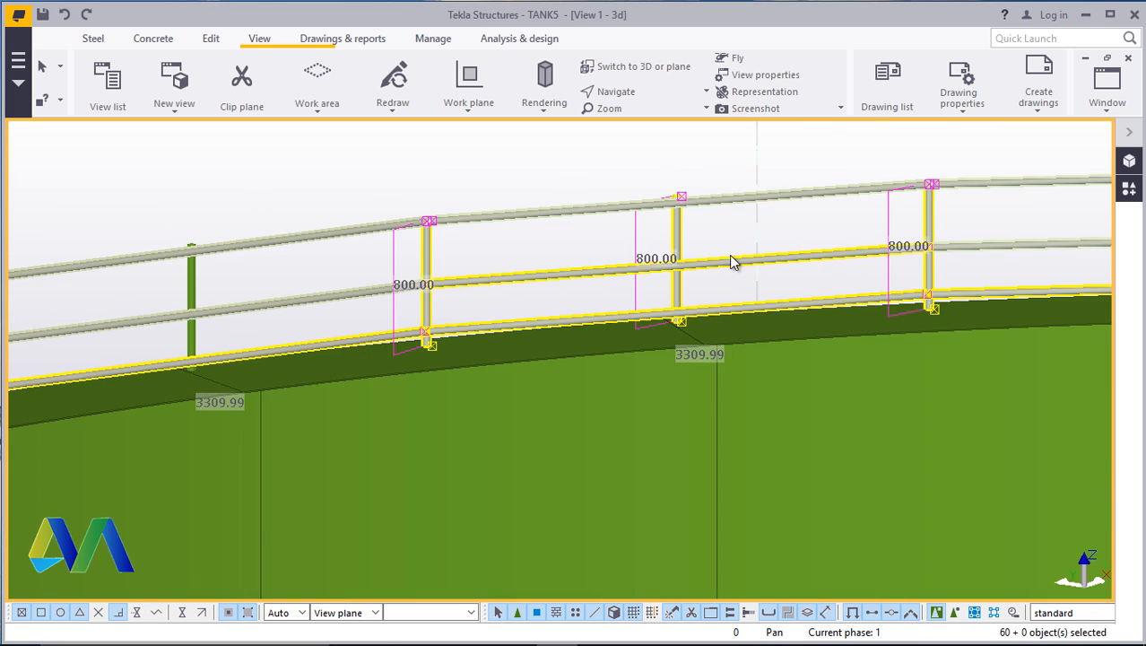
pyautogui.scroll(-3, 731, 261)
pyautogui.scroll(3, 511, 260)
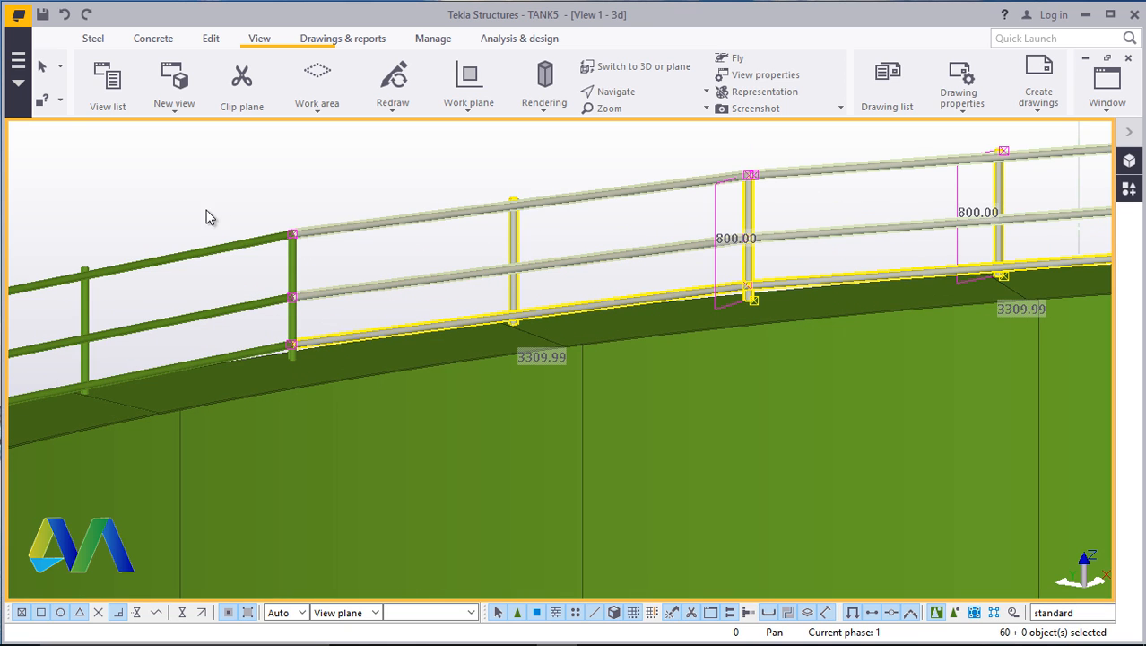
# Extend the selection by another span with its three rails, the shared end post and the intermediate post
pyautogui.keyDown('shift'); pyautogui.moveTo(189, 206); pyautogui.dragTo(147, 321); pyautogui.keyUp('shift')
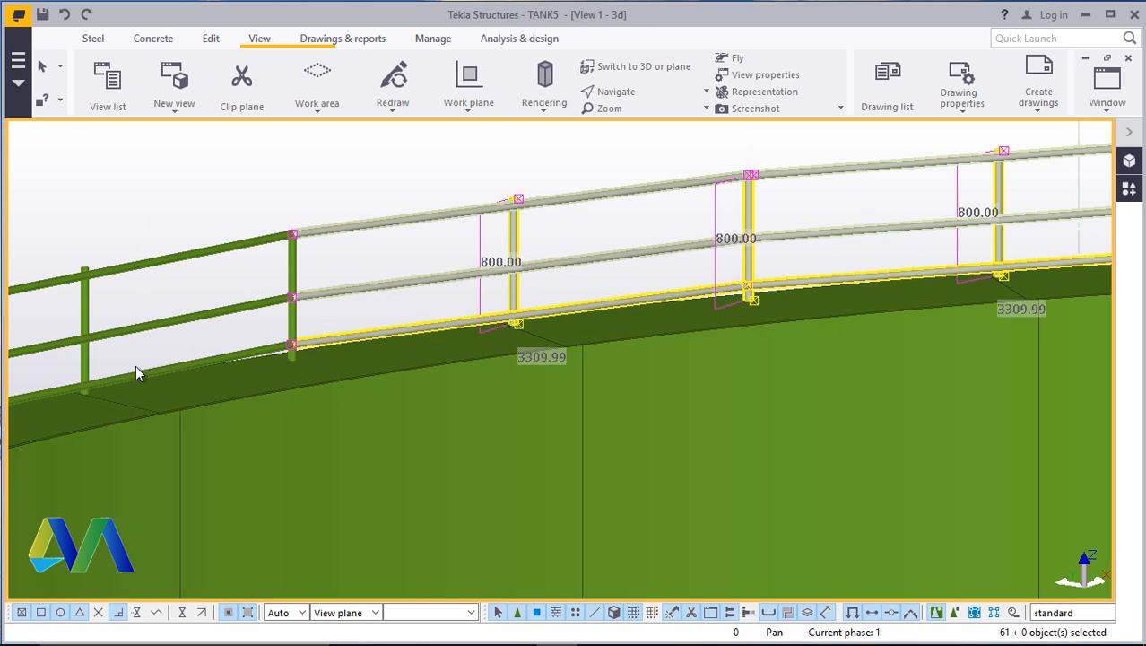
pyautogui.keyDown('shift'); pyautogui.click(292, 265); pyautogui.keyUp('shift')
pyautogui.scroll(-4, 675, 253)
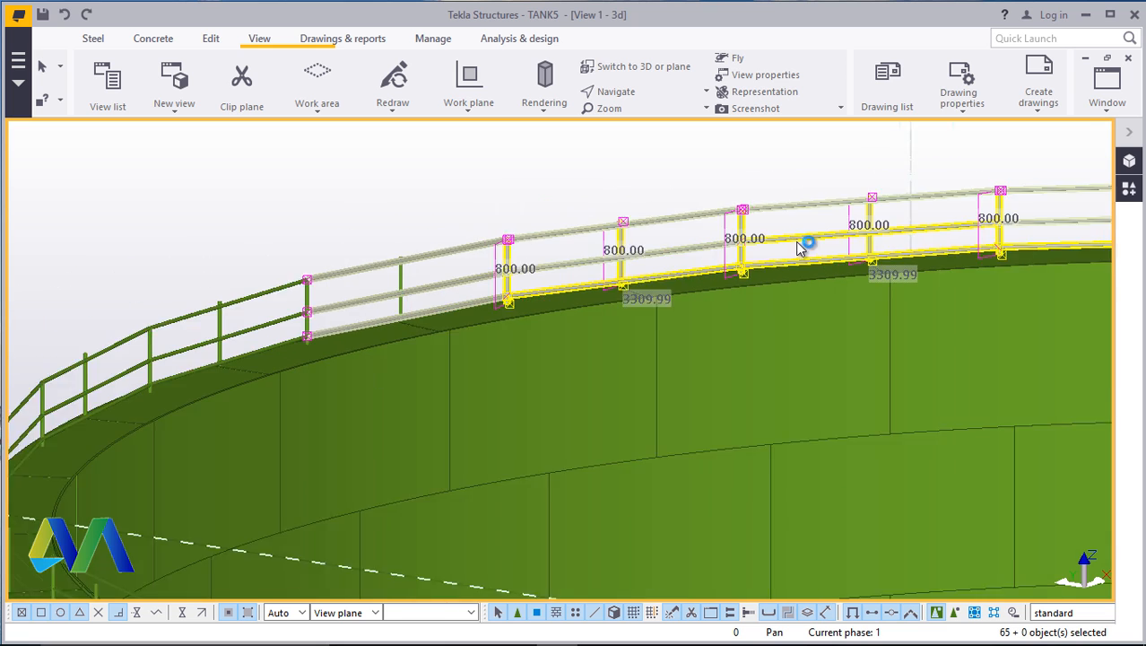
pyautogui.scroll(4, 473, 318)
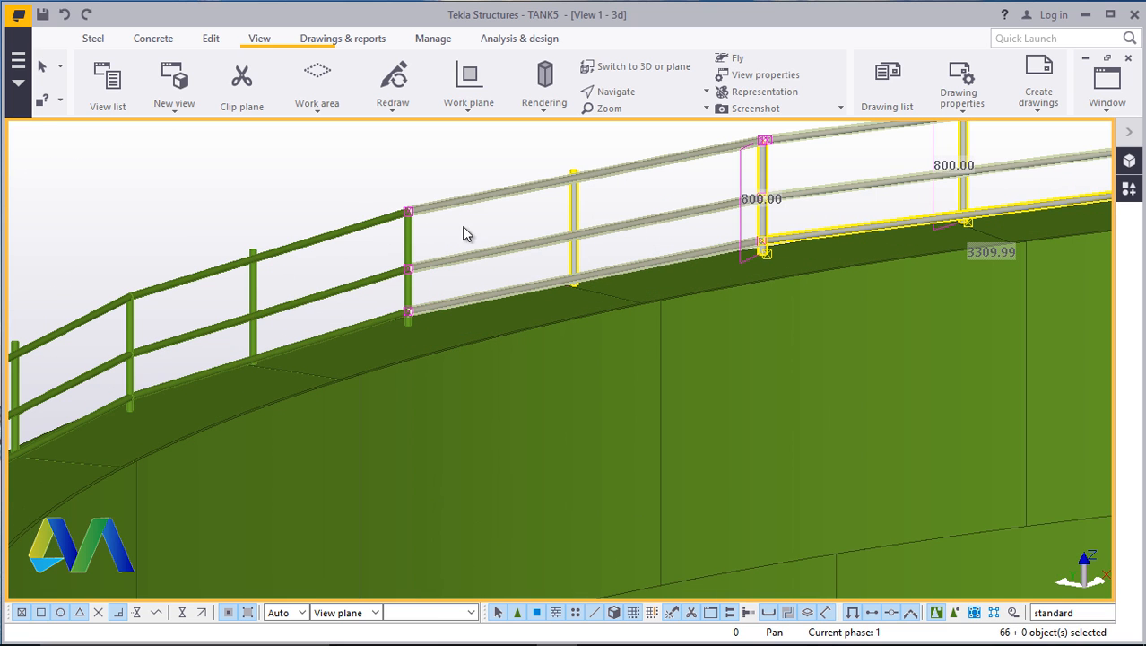
# Select the adjoining span's three rails together with its near end post and intermediate post, keeping the existing selection
pyautogui.keyDown('shift'); pyautogui.moveTo(301, 337); pyautogui.dragTo(301, 339); pyautogui.keyUp('shift')
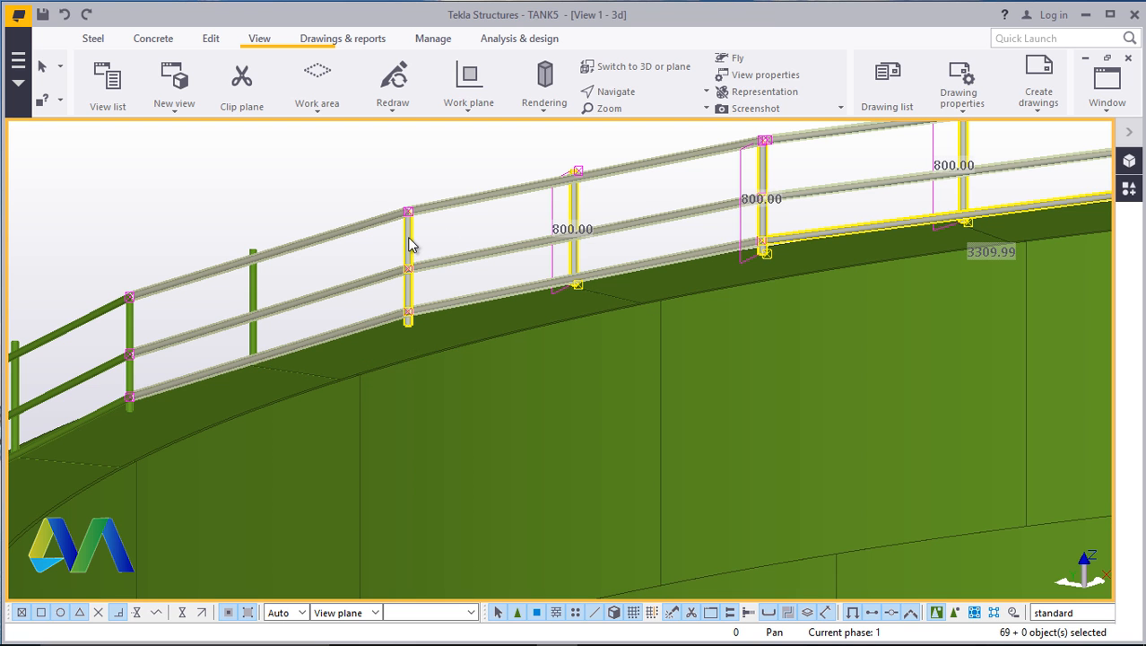
pyautogui.scroll(-4, 506, 248)
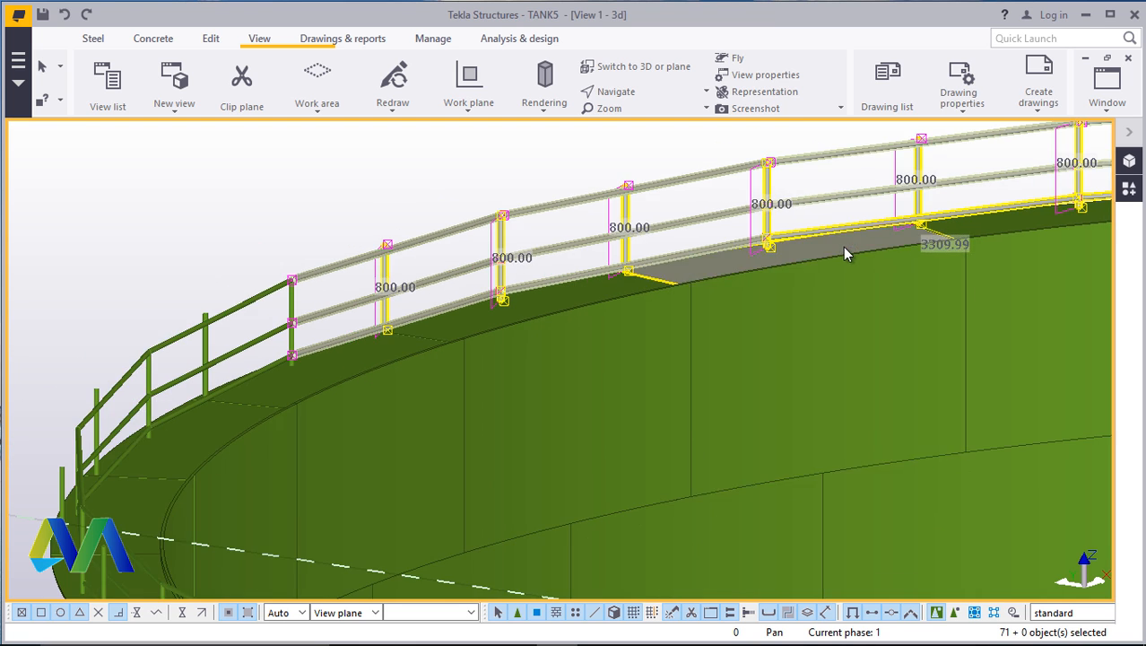
pyautogui.scroll(4, 466, 323)
# Add the adjoining span's three rails, intermediate post and both end posts to the selection, plus the following span's top rail
pyautogui.keyDown('shift'); pyautogui.moveTo(466, 166); pyautogui.dragTo(435, 364); pyautogui.keyUp('shift')
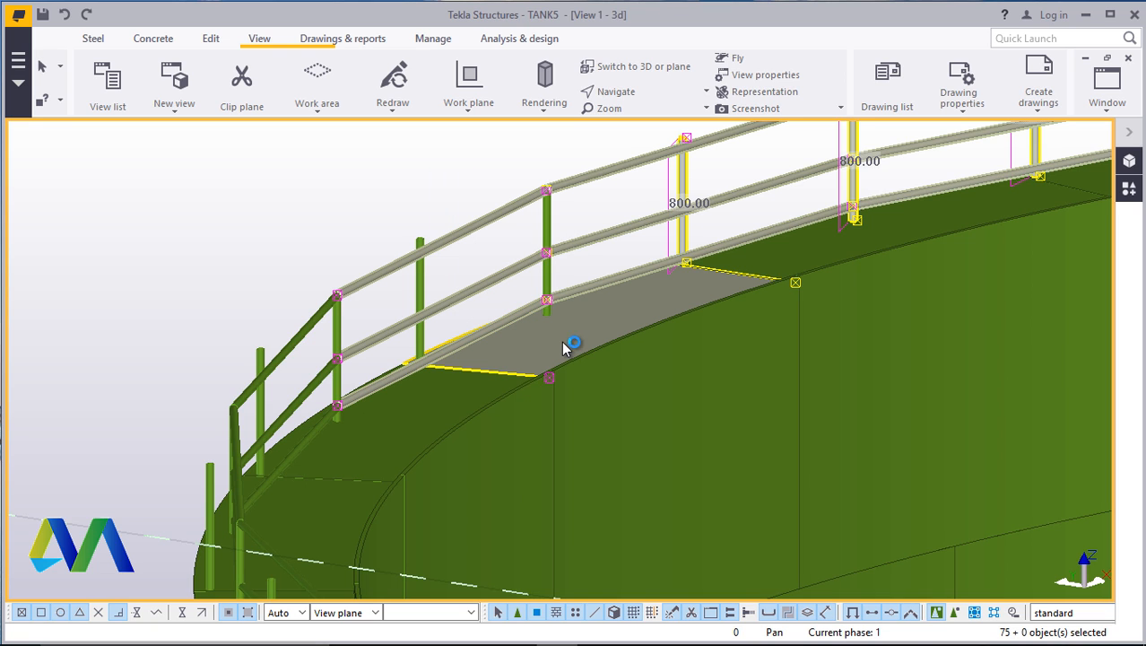
pyautogui.keyDown('ctrl'); pyautogui.click(565, 348); pyautogui.keyUp('ctrl')
pyautogui.keyDown('ctrl'); pyautogui.click(549, 229); pyautogui.keyUp('ctrl')
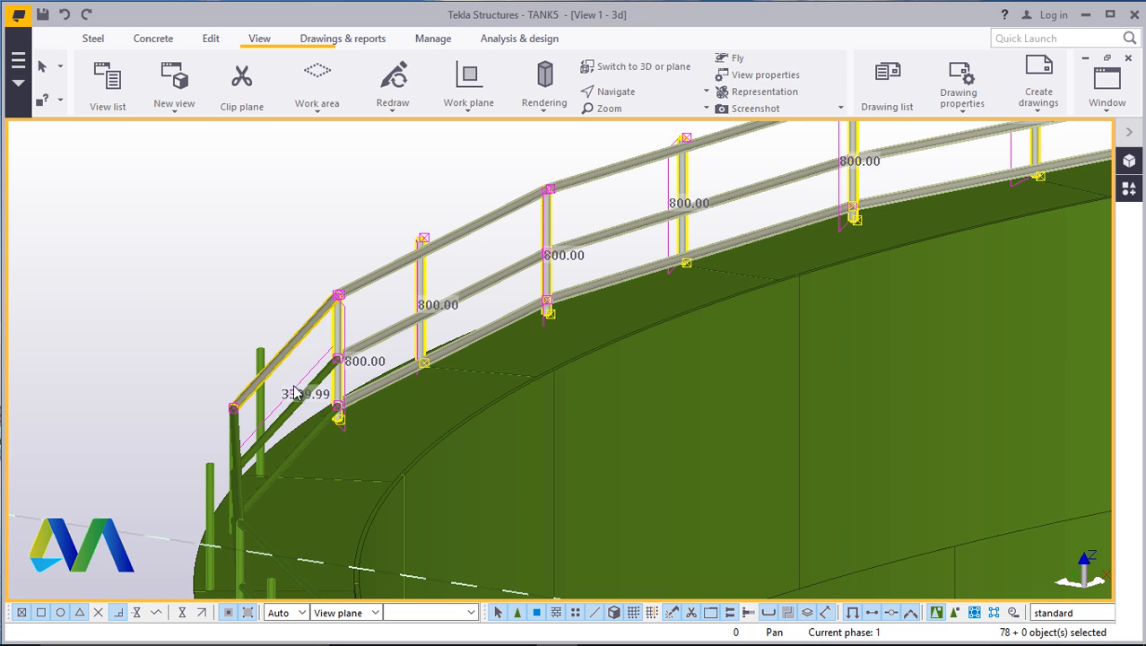
# Extend the selection around the bend with the span's middle and bottom rails, its intermediate post, and the neighbouring span's intermediate post and top rail
pyautogui.keyDown('ctrl'); pyautogui.click(284, 423); pyautogui.keyUp('ctrl')
pyautogui.keyDown('ctrl'); pyautogui.click(270, 409); pyautogui.keyUp('ctrl')
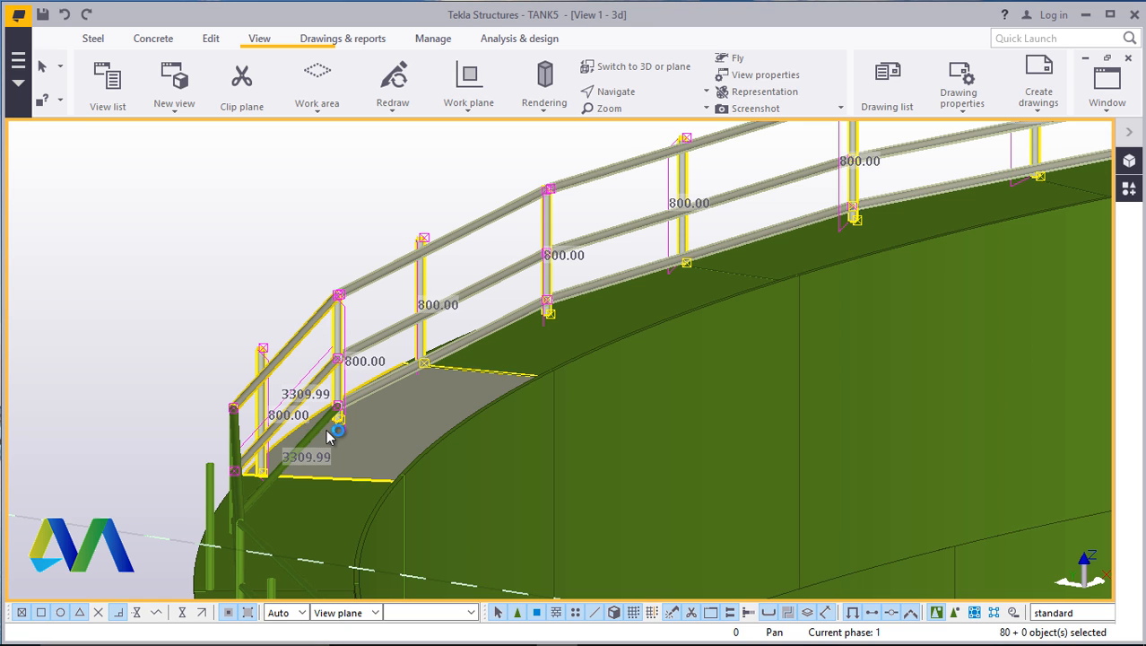
pyautogui.keyDown('ctrl'); pyautogui.click(314, 426); pyautogui.keyUp('ctrl')
pyautogui.scroll(-3, 526, 320)
pyautogui.scroll(8, 375, 384)
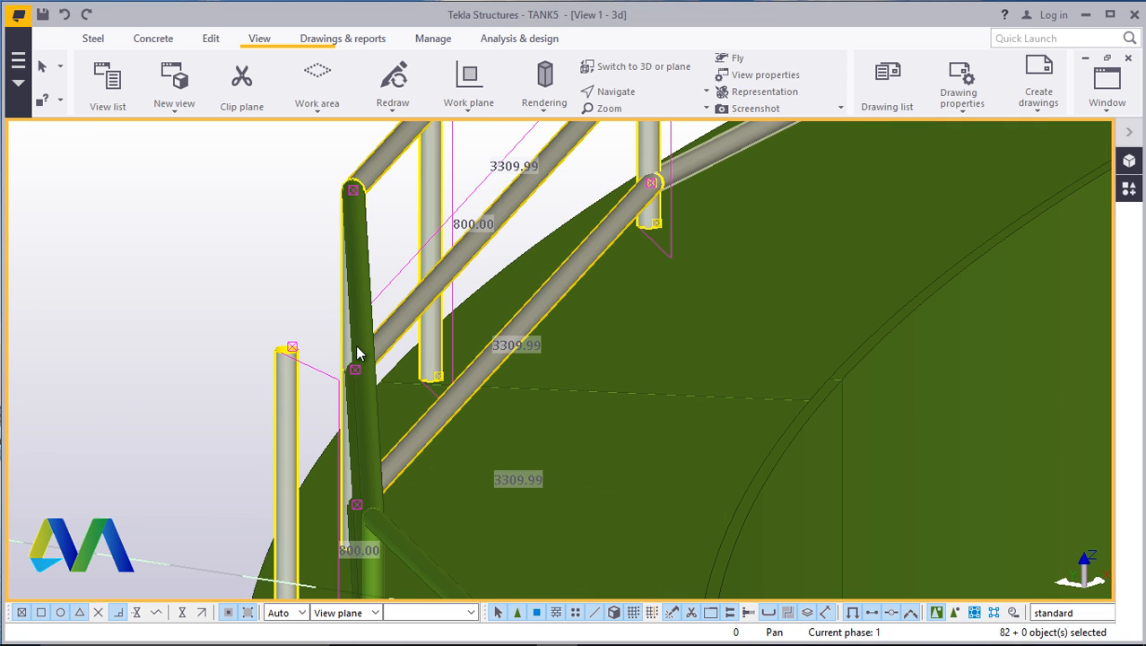
pyautogui.keyDown('ctrl'); pyautogui.click(355, 344); pyautogui.keyUp('ctrl')
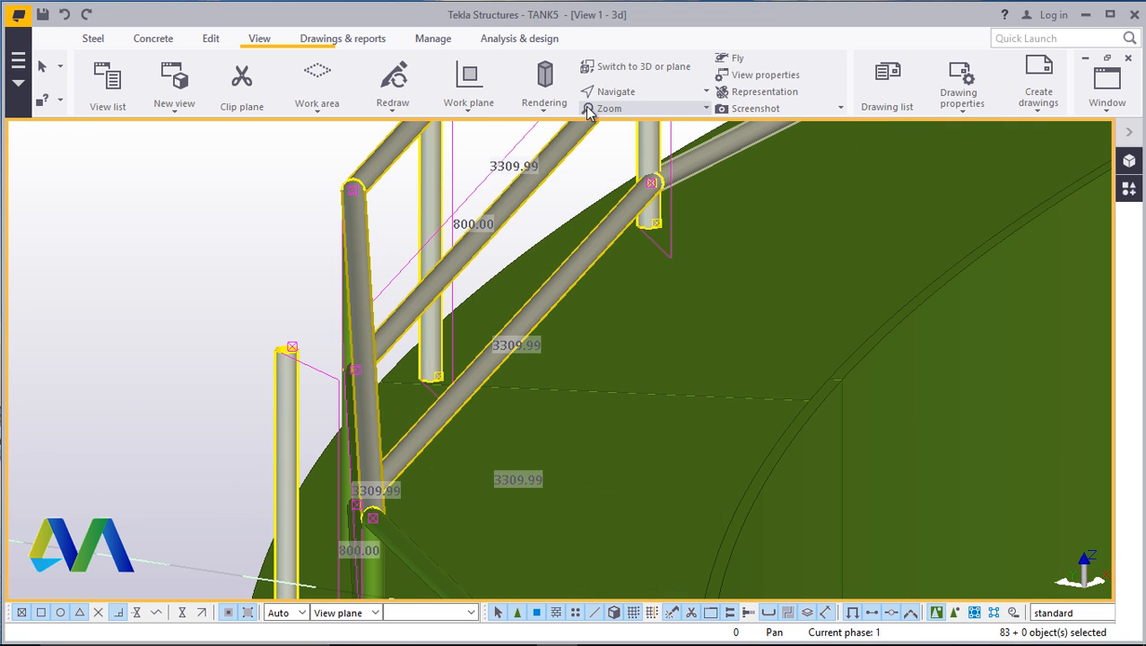
# Add the shared end post and the partly selected span's middle and bottom rails to the selection
pyautogui.click(627, 91)
pyautogui.click(652, 117)
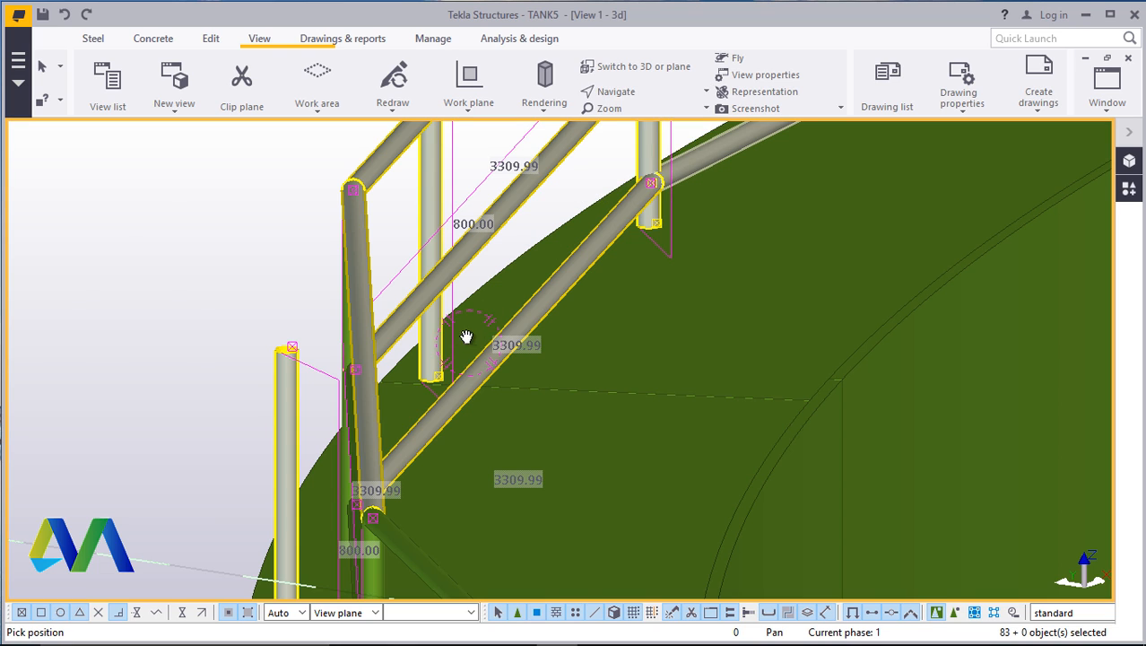
pyautogui.scroll(-10, 466, 336)
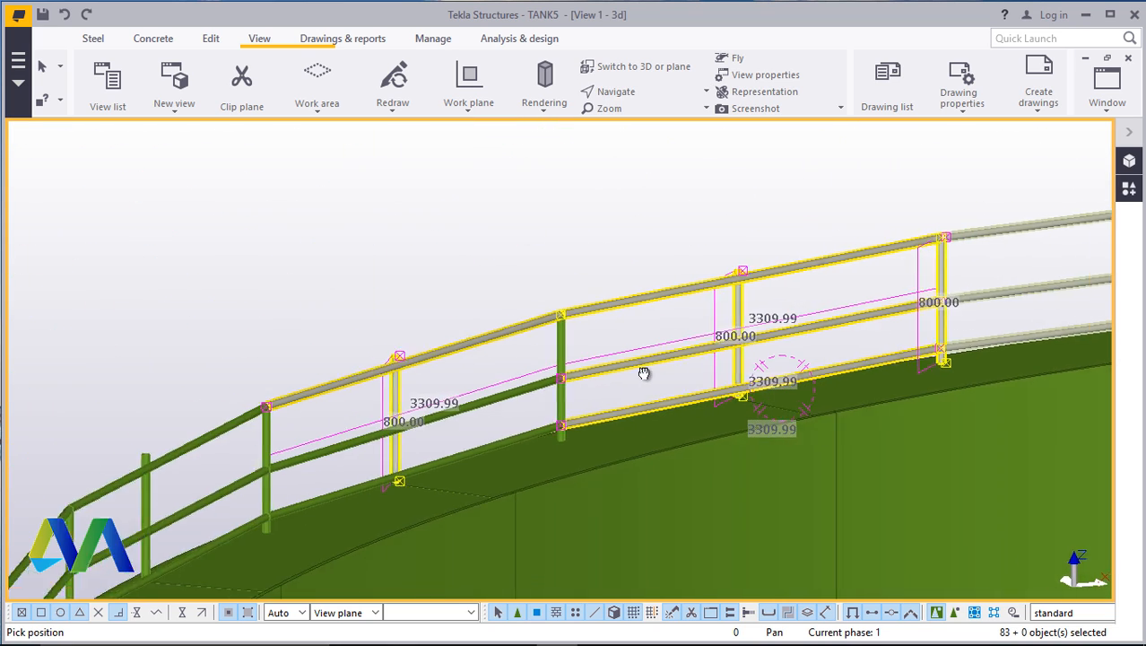
pyautogui.scroll(2, 628, 375)
pyautogui.rightClick(528, 222)
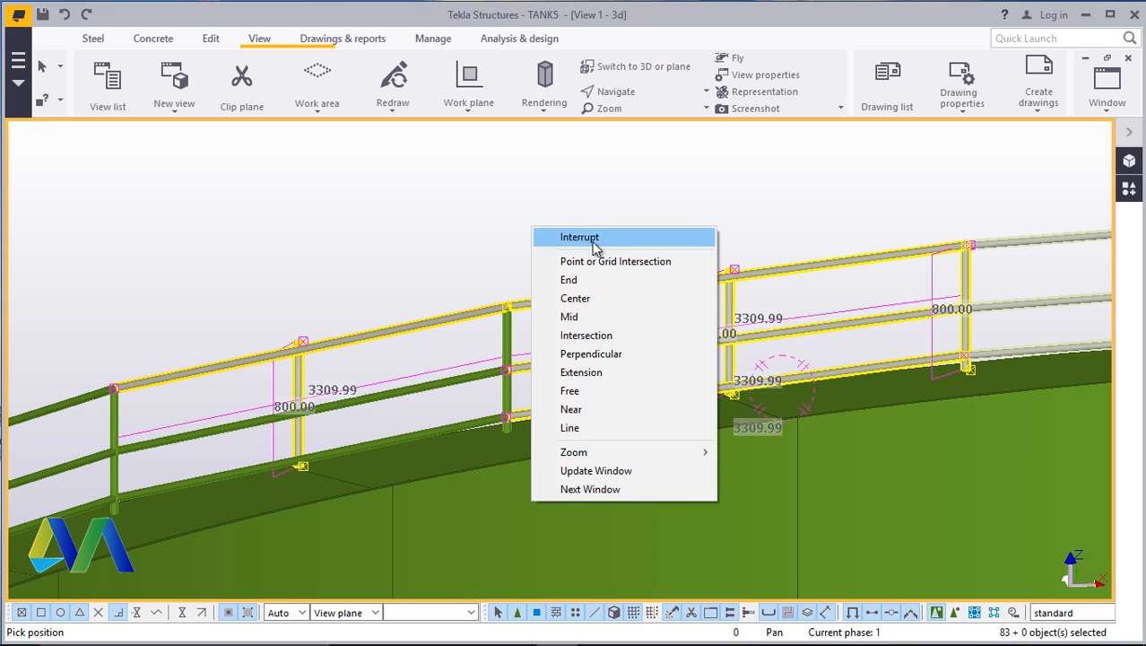
pyautogui.click(531, 235)
pyautogui.keyDown('ctrl'); pyautogui.click(478, 372); pyautogui.keyUp('ctrl')
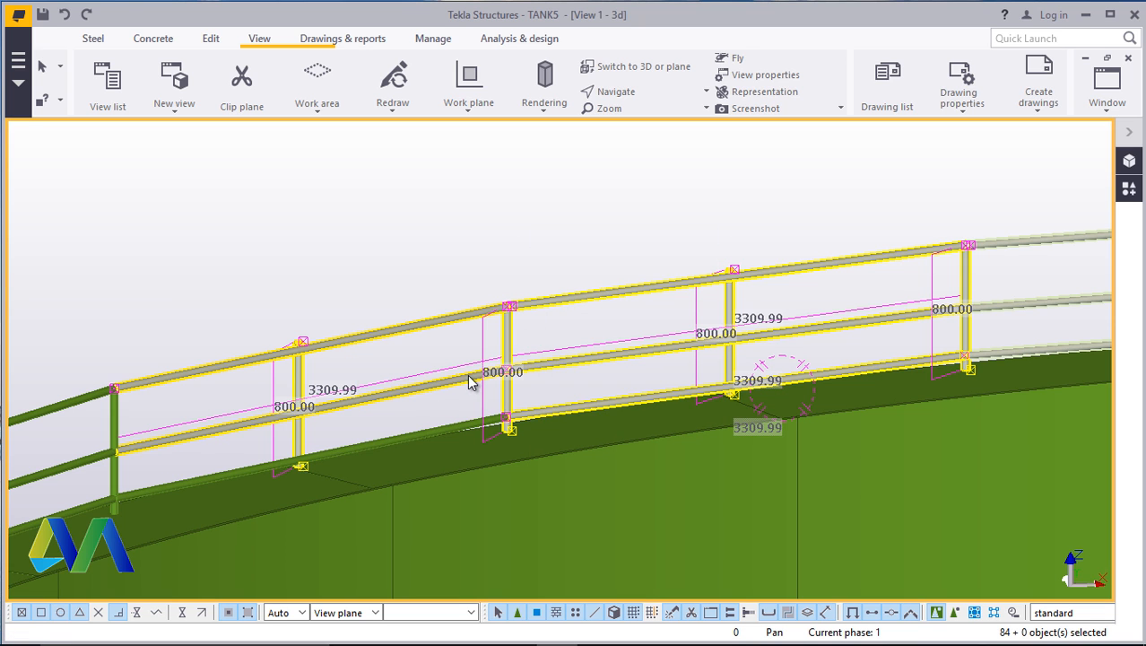
pyautogui.keyDown('ctrl'); pyautogui.click(439, 428); pyautogui.keyUp('ctrl')
# Include the next span's three rails, both end posts and intermediate post, plus the top and middle rails of the span beyond it
pyautogui.scroll(-2, 938, 304)
pyautogui.scroll(-2, 474, 417)
pyautogui.scroll(3, 531, 396)
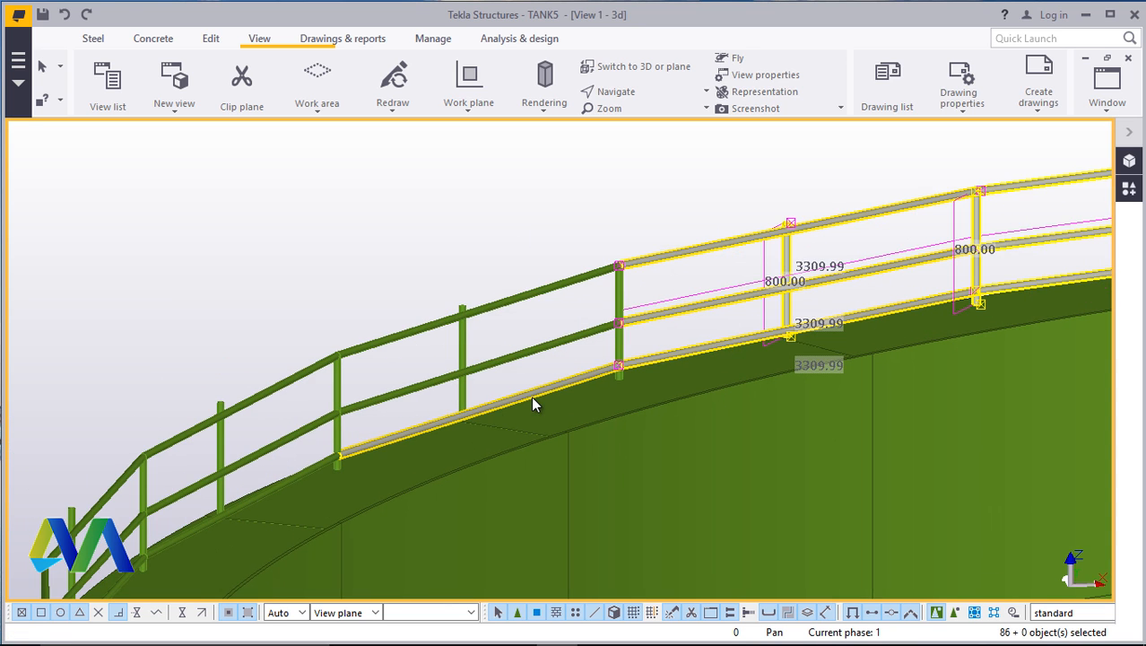
pyautogui.keyDown('ctrl'); pyautogui.click(531, 395); pyautogui.keyUp('ctrl')
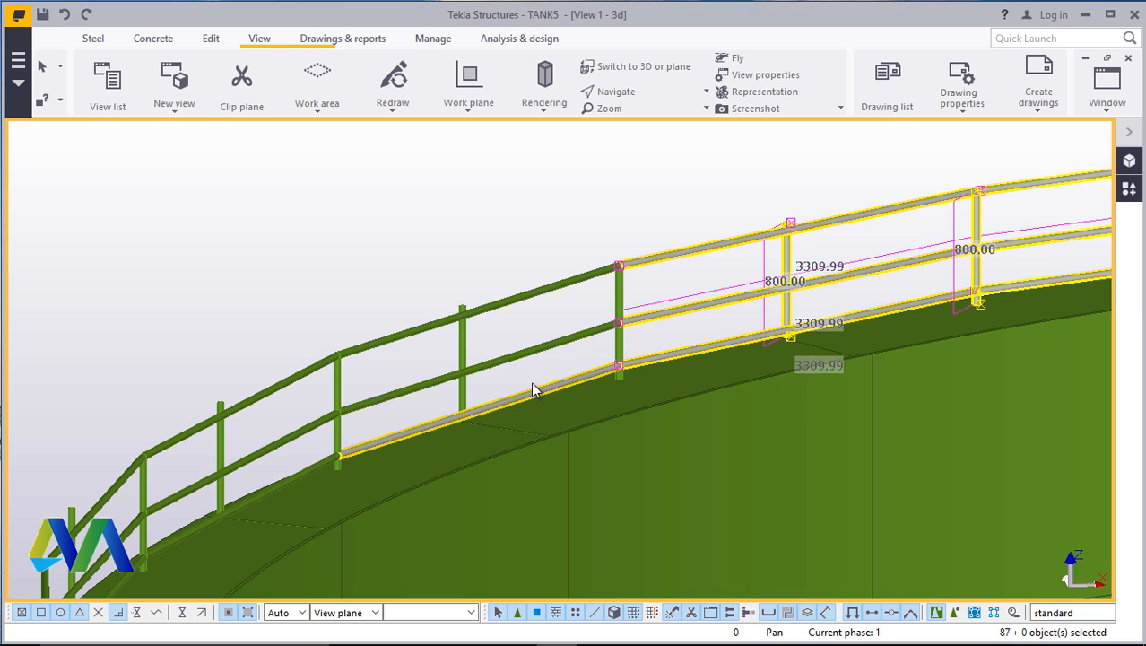
pyautogui.keyDown('ctrl'); pyautogui.click(601, 282); pyautogui.keyUp('ctrl')
pyautogui.keyDown('ctrl'); pyautogui.click(318, 361); pyautogui.keyUp('ctrl')
pyautogui.keyDown('ctrl'); pyautogui.click(291, 435); pyautogui.keyUp('ctrl')
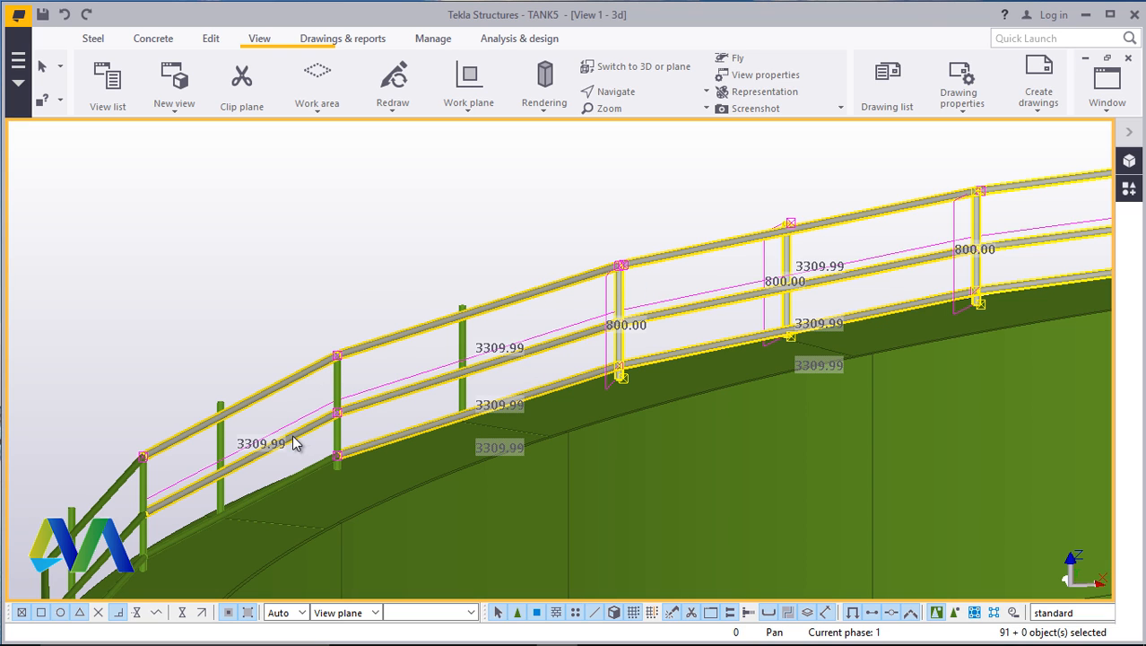
pyautogui.keyDown('ctrl'); pyautogui.click(341, 371); pyautogui.keyUp('ctrl')
pyautogui.keyDown('ctrl'); pyautogui.click(463, 346); pyautogui.keyUp('ctrl')
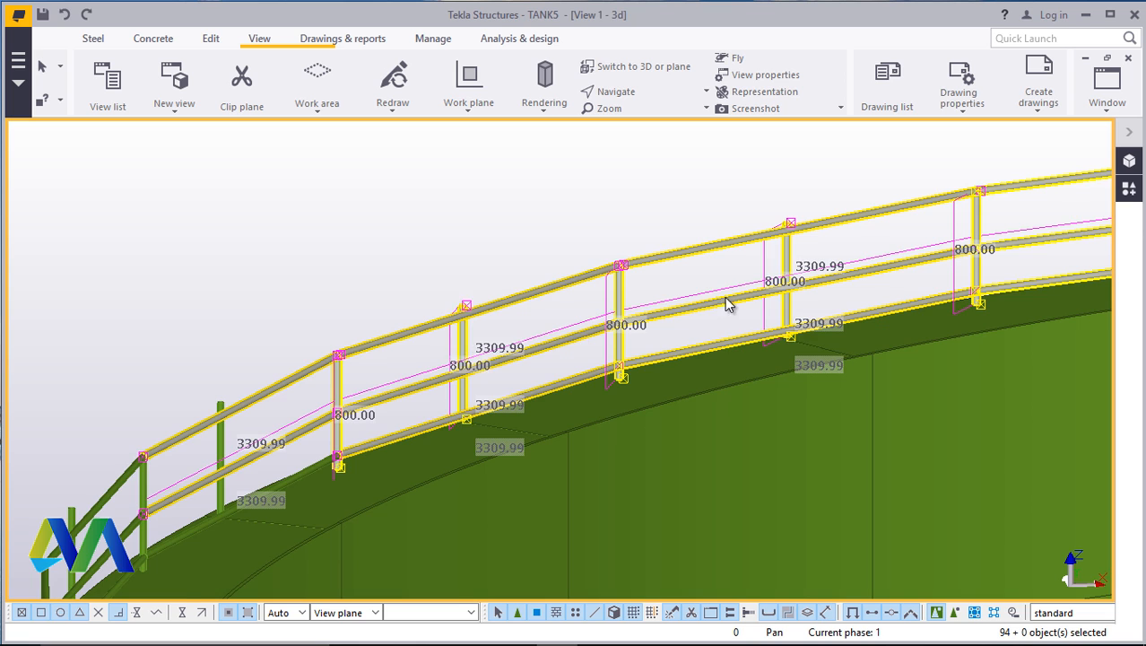
# Add the previous span's bottom rail and intermediate post, the shared end post, the bend span's rails and intermediate post, and the adjacent top rail and post
pyautogui.scroll(-3, 726, 303)
pyautogui.scroll(5, 499, 258)
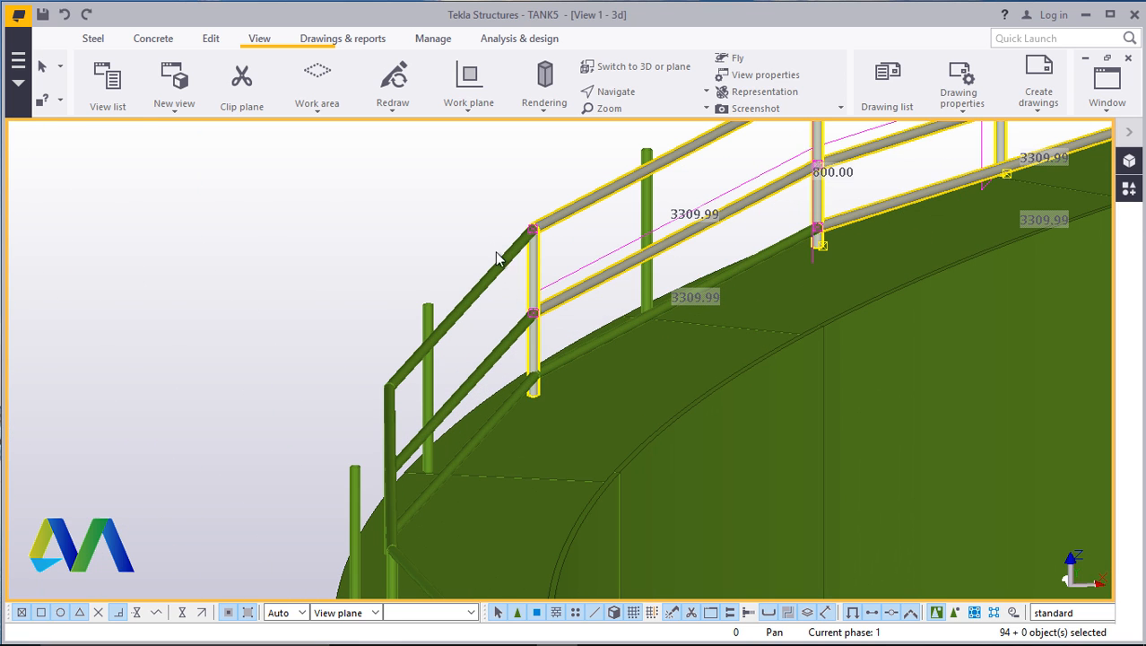
pyautogui.keyDown('ctrl'); pyautogui.moveTo(469, 428); pyautogui.dragTo(468, 422); pyautogui.keyUp('ctrl')
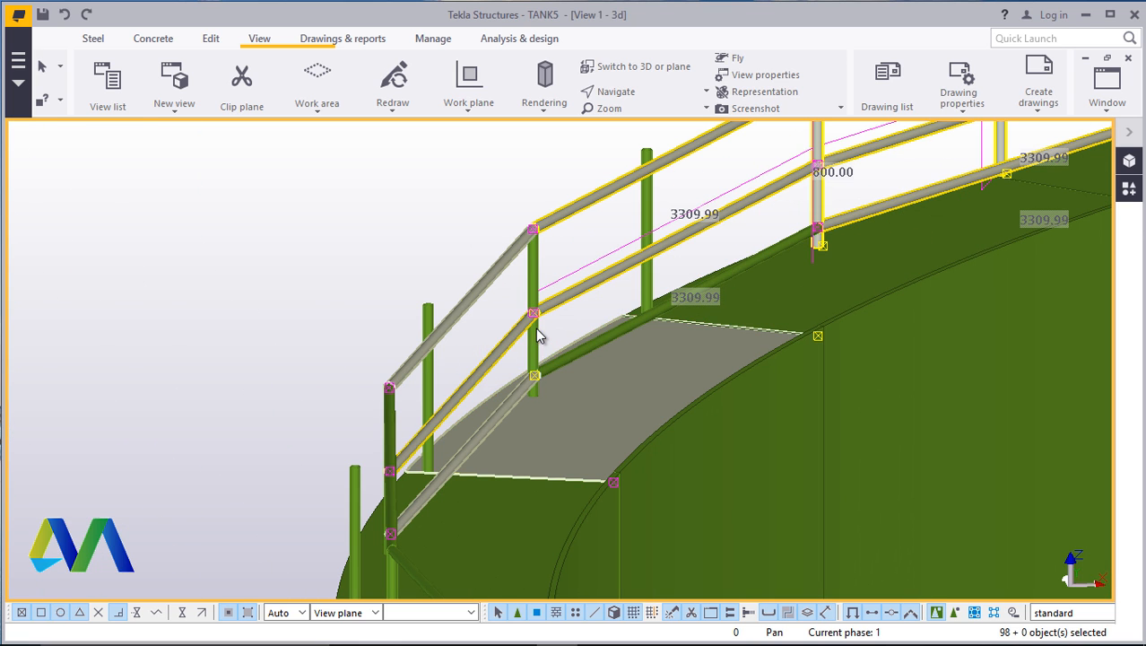
pyautogui.keyDown('ctrl'); pyautogui.click(580, 396); pyautogui.keyUp('ctrl')
pyautogui.keyDown('ctrl'); pyautogui.click(538, 342); pyautogui.keyUp('ctrl')
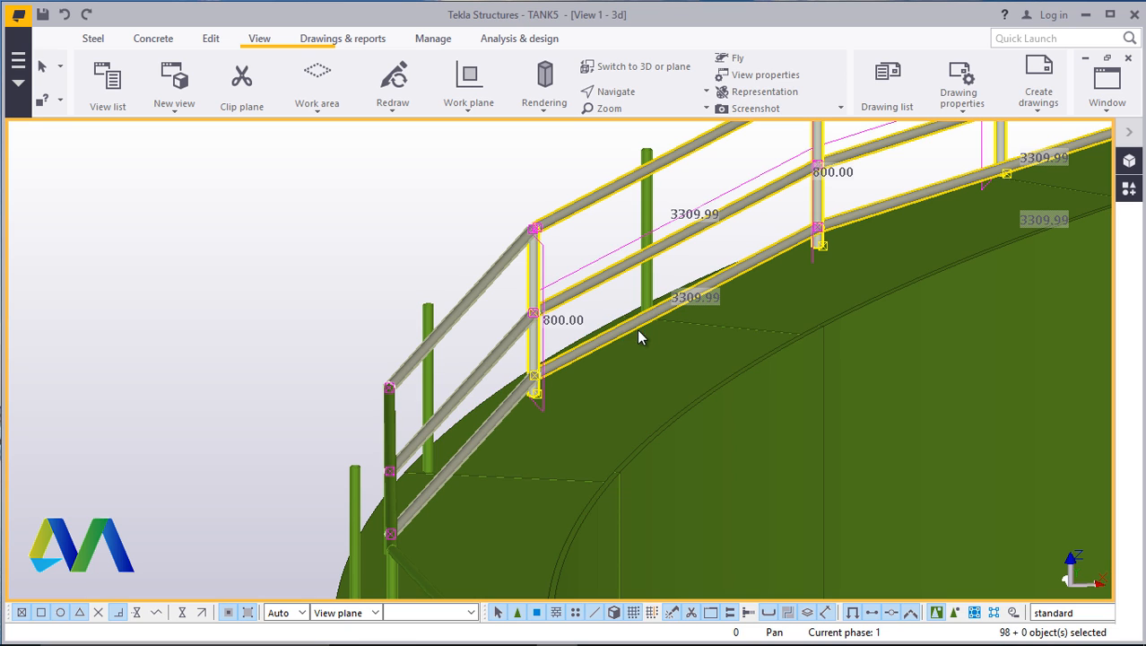
pyautogui.keyDown('ctrl'); pyautogui.click(645, 275); pyautogui.keyUp('ctrl')
pyautogui.keyDown('ctrl'); pyautogui.click(424, 375); pyautogui.keyUp('ctrl')
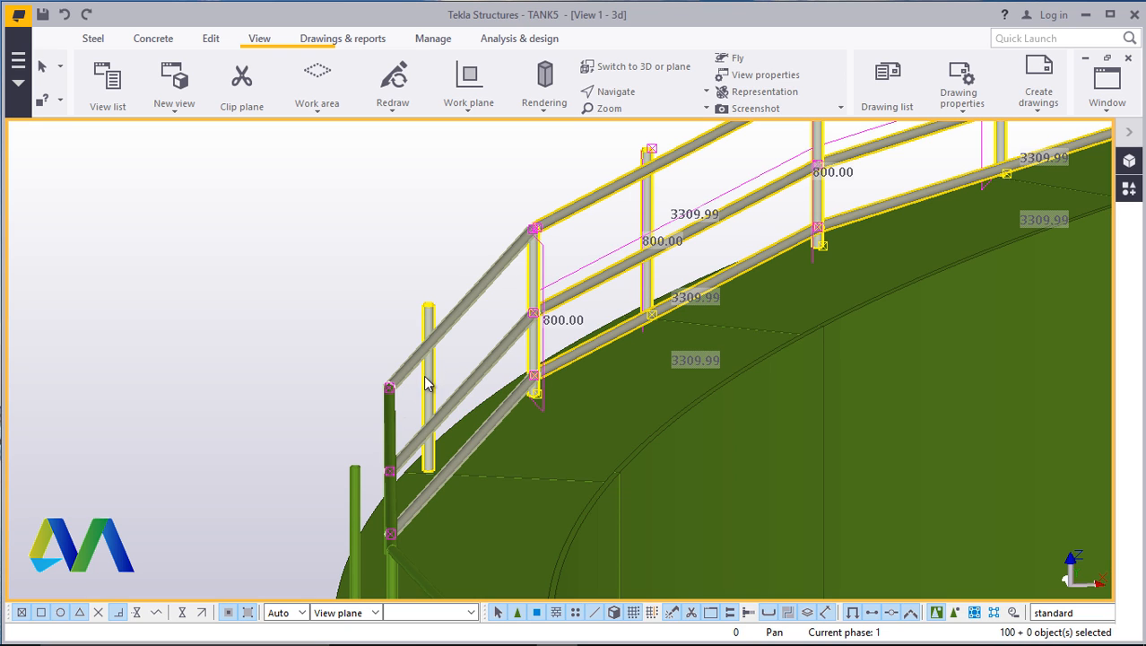
pyautogui.keyDown('ctrl'); pyautogui.click(391, 414); pyautogui.keyUp('ctrl')
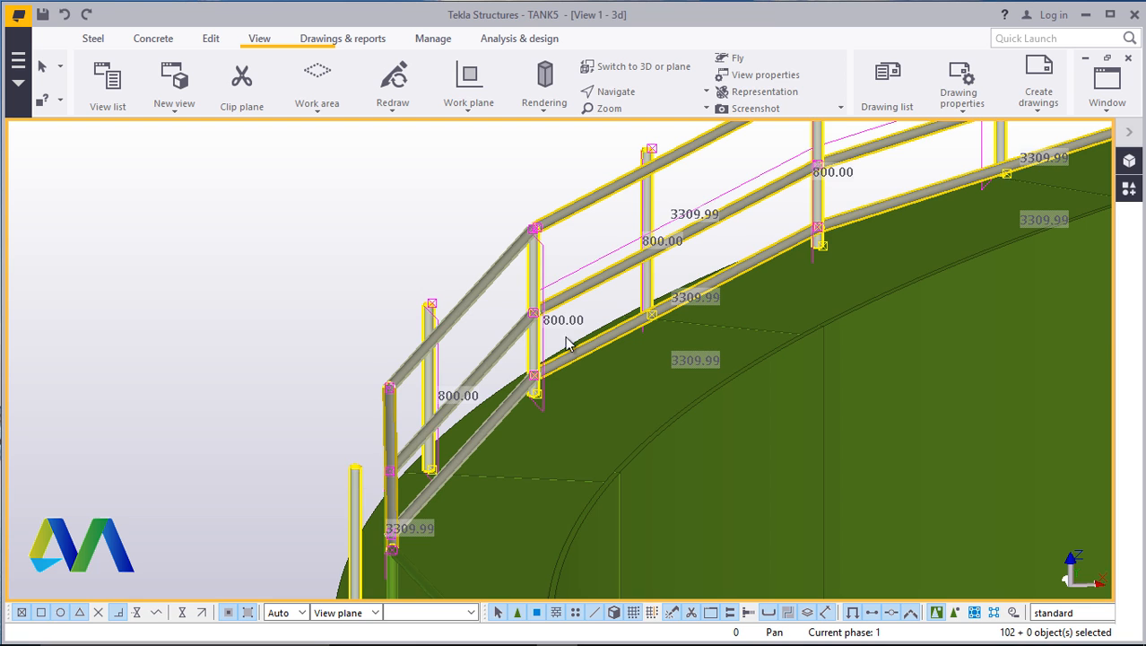
# Continue the selection past the rim's tight bend with the span's three rails, near end post and intermediate post
pyautogui.scroll(-3, 576, 314)
pyautogui.scroll(3, 551, 456)
pyautogui.keyDown('ctrl'); pyautogui.click(490, 364); pyautogui.keyUp('ctrl')
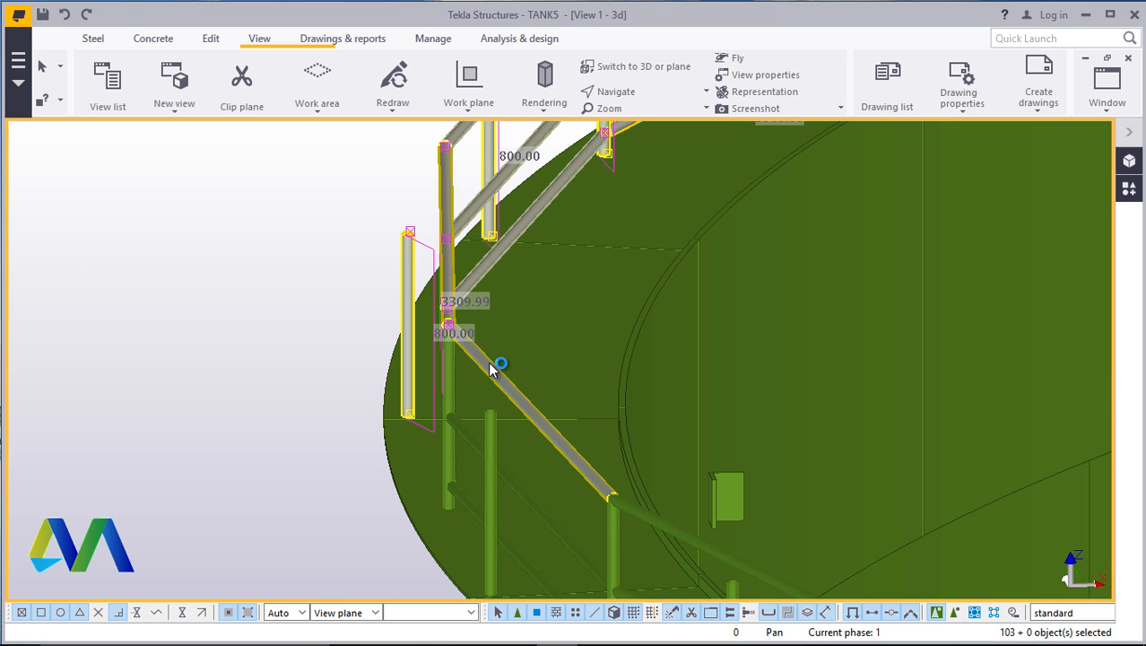
pyautogui.keyDown('ctrl'); pyautogui.click(452, 386); pyautogui.keyUp('ctrl')
pyautogui.keyDown('ctrl'); pyautogui.click(464, 438); pyautogui.keyUp('ctrl')
pyautogui.keyDown('ctrl'); pyautogui.click(464, 498); pyautogui.keyUp('ctrl')
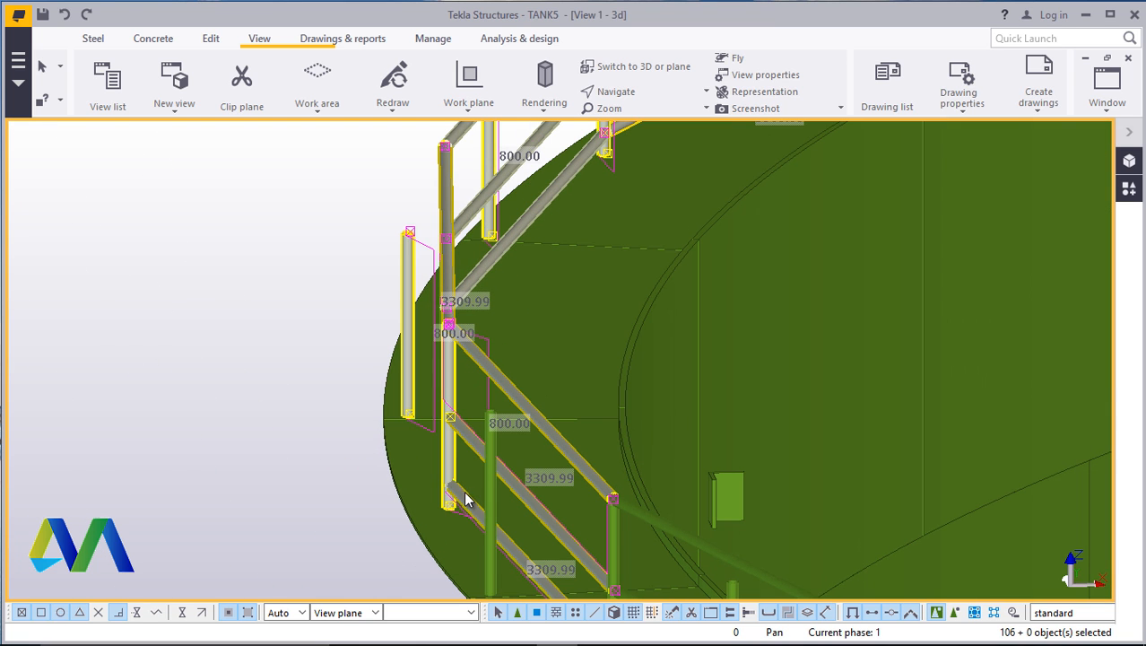
pyautogui.keyDown('ctrl'); pyautogui.click(431, 348); pyautogui.keyUp('ctrl')
pyautogui.scroll(-3, 430, 343)
pyautogui.scroll(3, 493, 473)
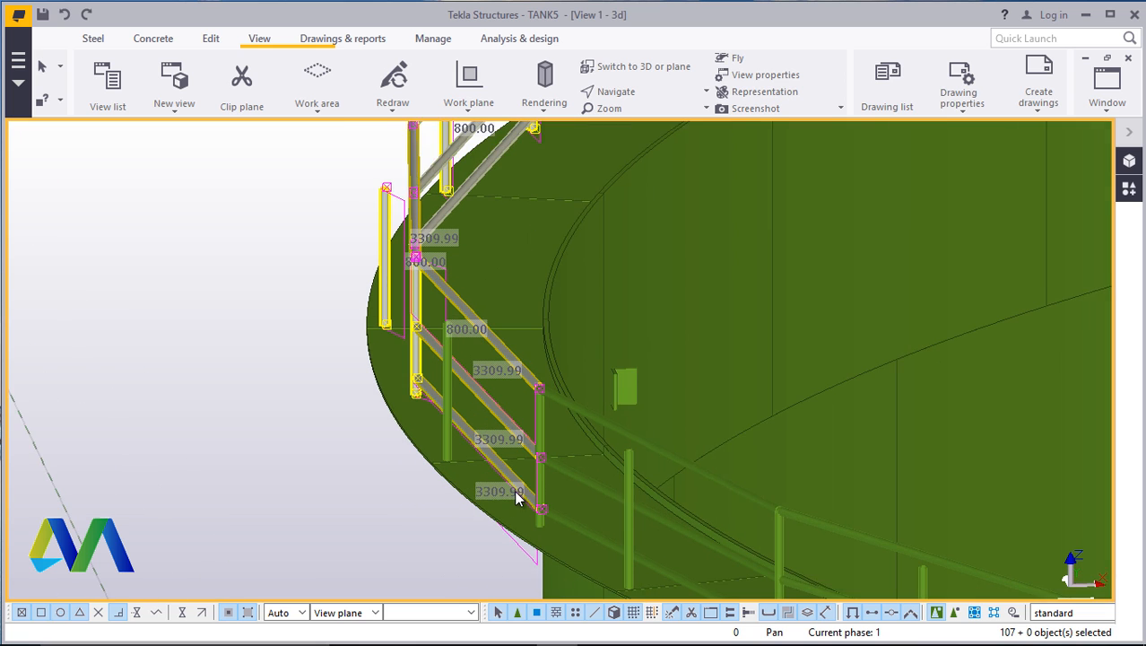
pyautogui.keyDown('ctrl'); pyautogui.click(435, 359); pyautogui.keyUp('ctrl')
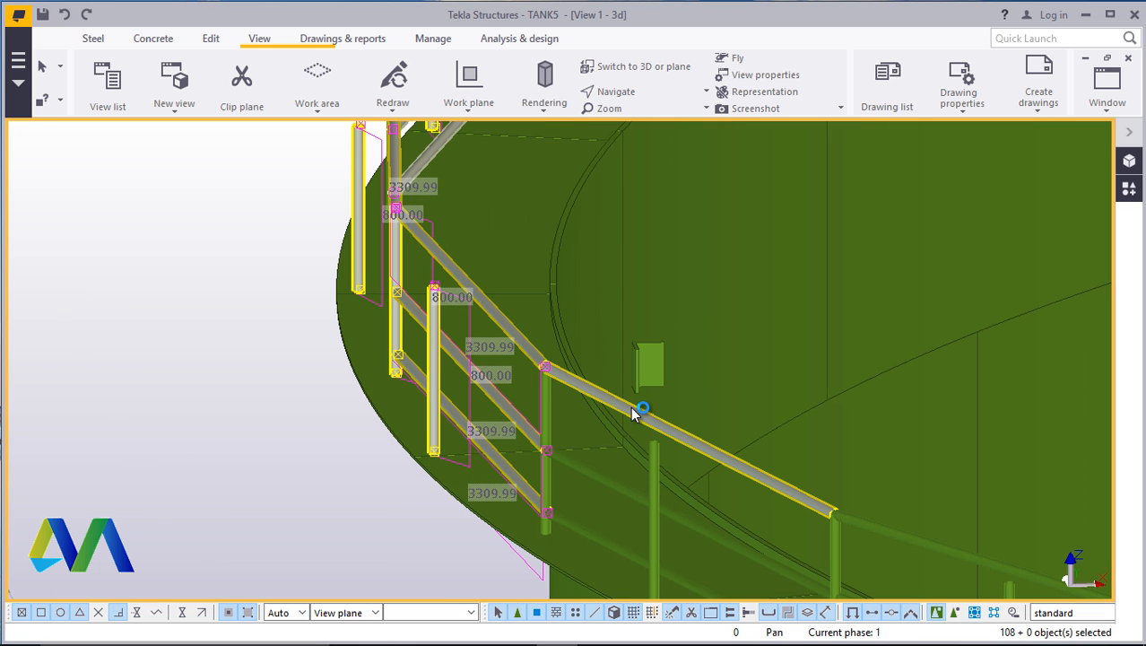
# Select the first span on the near side of the rim with its three rails, both end posts and intermediate post, keeping the existing selection
pyautogui.keyDown('ctrl'); pyautogui.click(551, 403); pyautogui.keyUp('ctrl')
pyautogui.keyDown('ctrl'); pyautogui.click(595, 470); pyautogui.keyUp('ctrl')
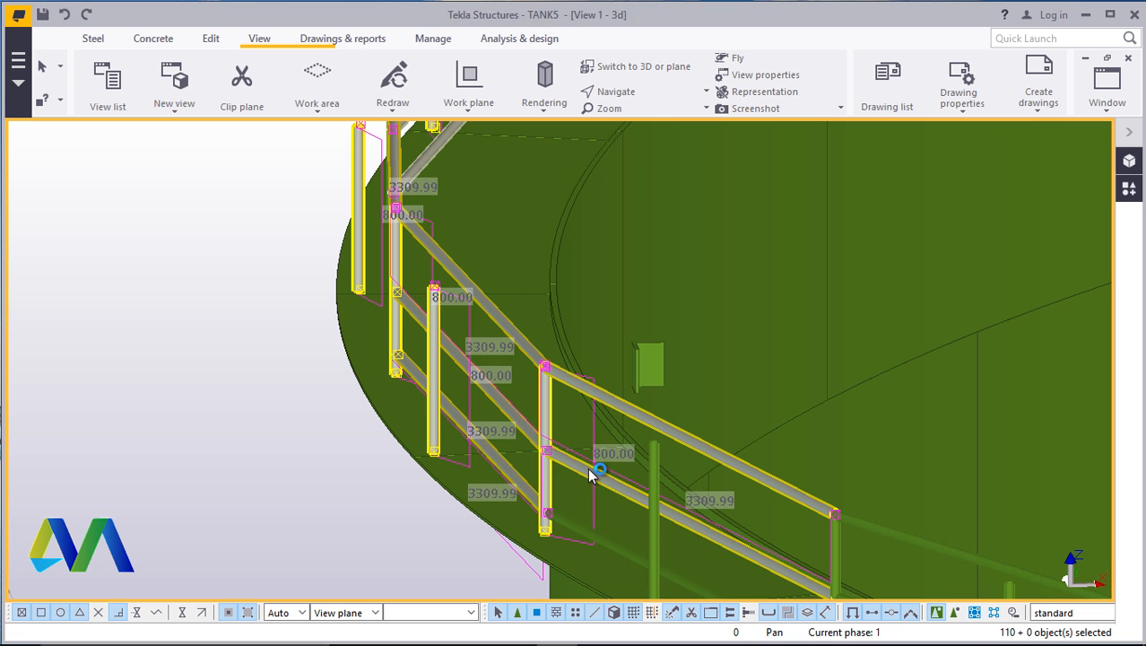
pyautogui.keyDown('ctrl'); pyautogui.click(570, 520); pyautogui.keyUp('ctrl')
pyautogui.scroll(-3, 419, 375)
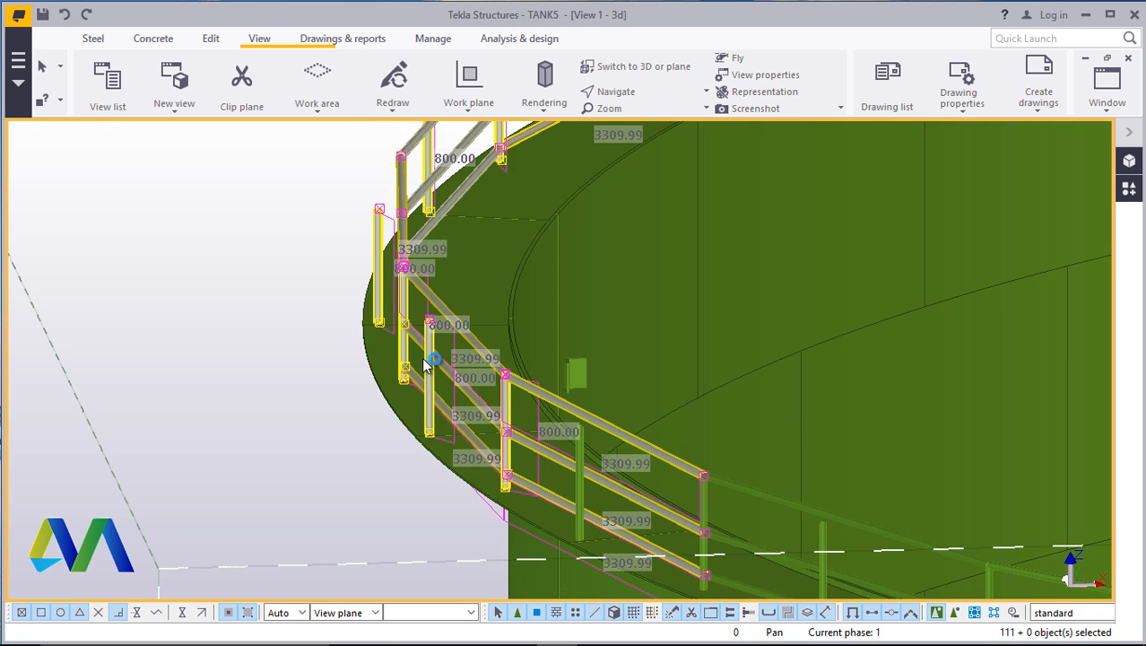
pyautogui.scroll(5, 602, 487)
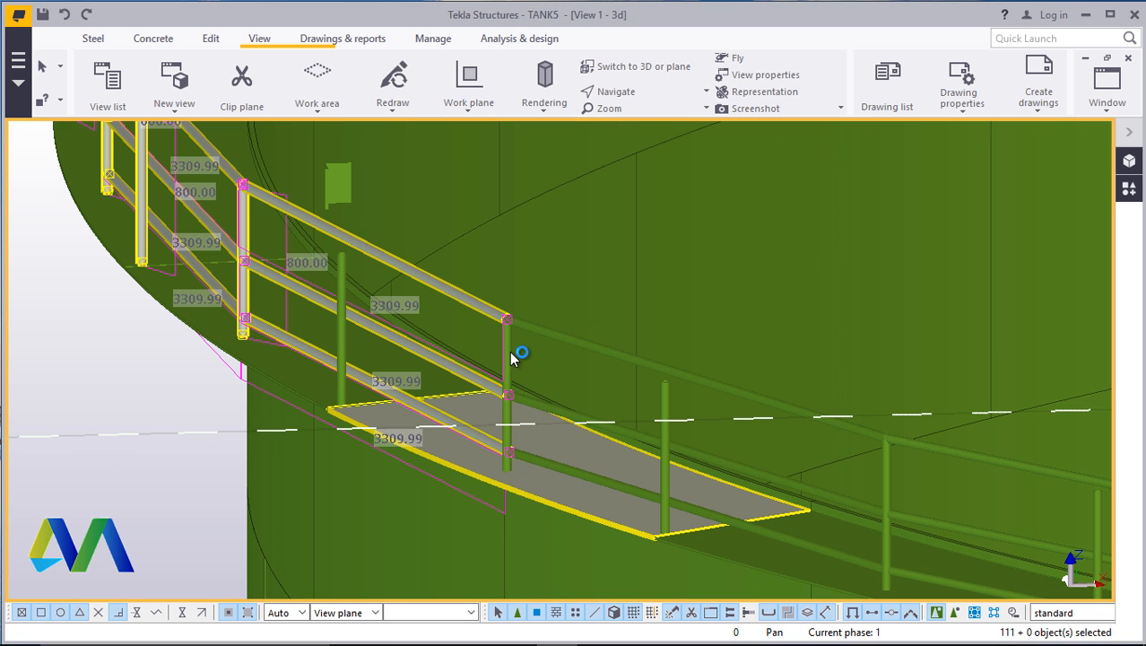
pyautogui.keyDown('ctrl'); pyautogui.click(507, 357); pyautogui.keyUp('ctrl')
pyautogui.keyDown('ctrl'); pyautogui.click(342, 338); pyautogui.keyUp('ctrl')
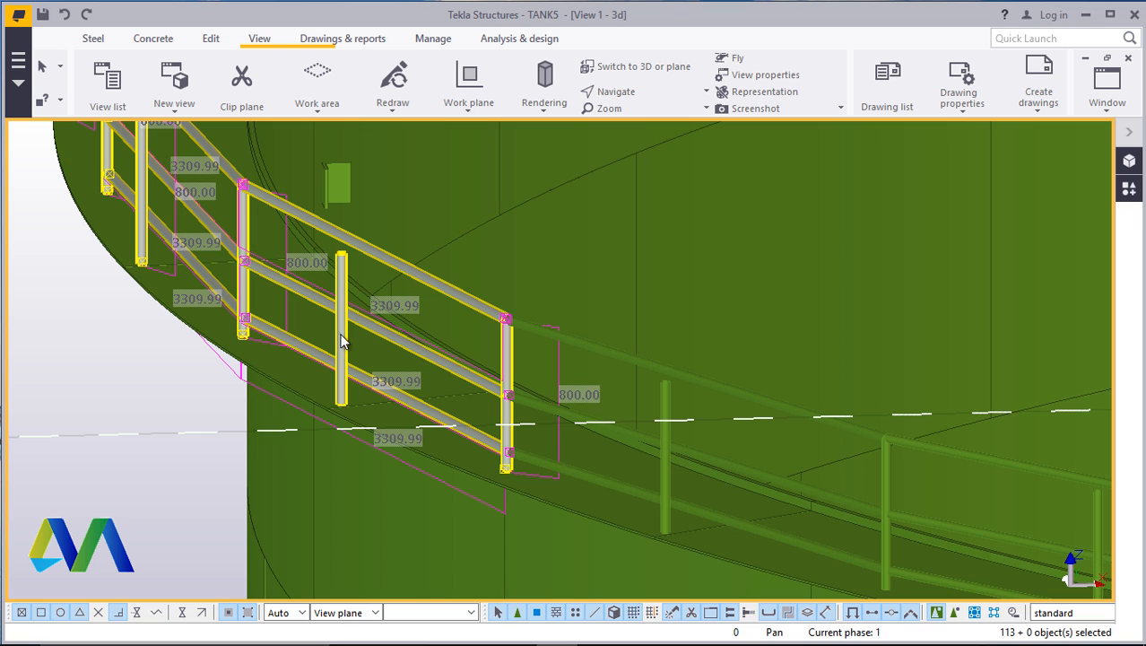
# Add the next near-side span's three rails, far end post and intermediate post, together with the following span's top rail
pyautogui.keyDown('ctrl'); pyautogui.click(637, 369); pyautogui.keyUp('ctrl')
pyautogui.keyDown('ctrl'); pyautogui.click(623, 432); pyautogui.keyUp('ctrl')
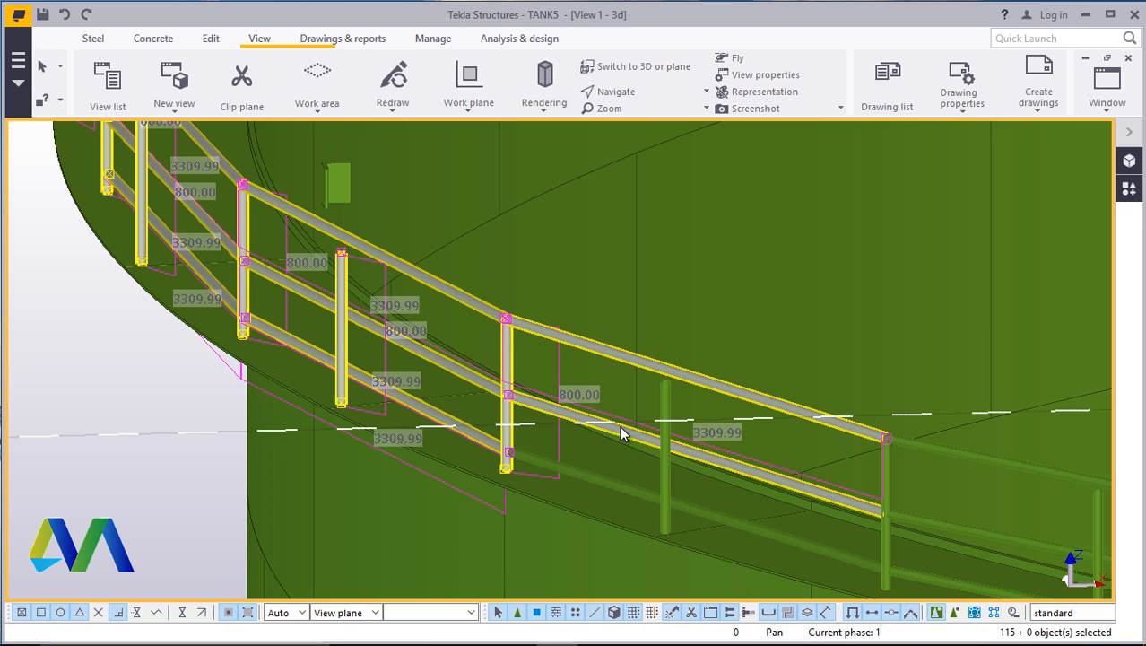
pyautogui.keyDown('ctrl'); pyautogui.click(614, 483); pyautogui.keyUp('ctrl')
pyautogui.keyDown('ctrl'); pyautogui.click(969, 456); pyautogui.keyUp('ctrl')
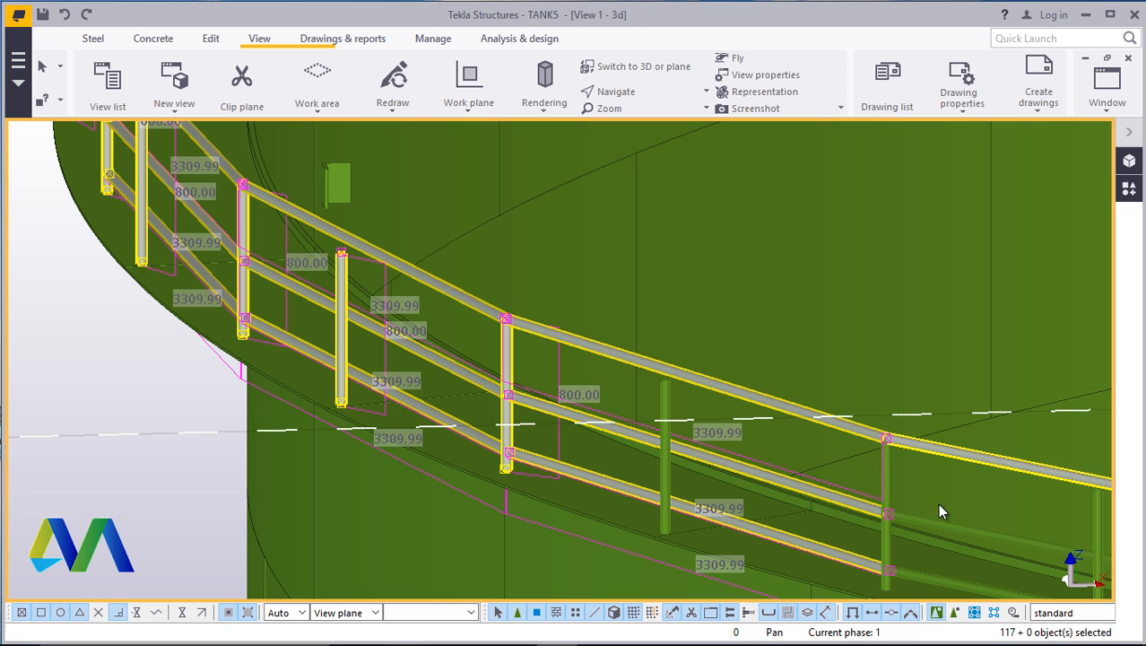
pyautogui.keyDown('ctrl'); pyautogui.click(888, 471); pyautogui.keyUp('ctrl')
pyautogui.keyDown('ctrl'); pyautogui.click(665, 399); pyautogui.keyUp('ctrl')
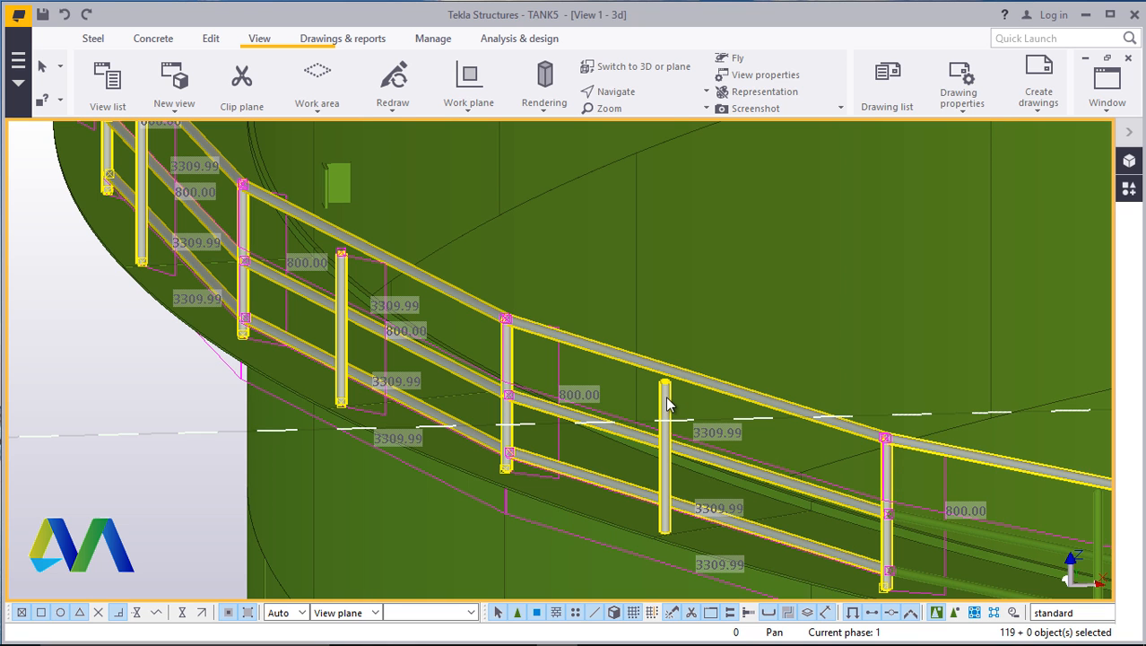
# Complete the following span in the selection by adding its middle and bottom rails and its intermediate post
pyautogui.keyDown('ctrl'); pyautogui.click(938, 536); pyautogui.keyUp('ctrl')
pyautogui.scroll(-4, 545, 410)
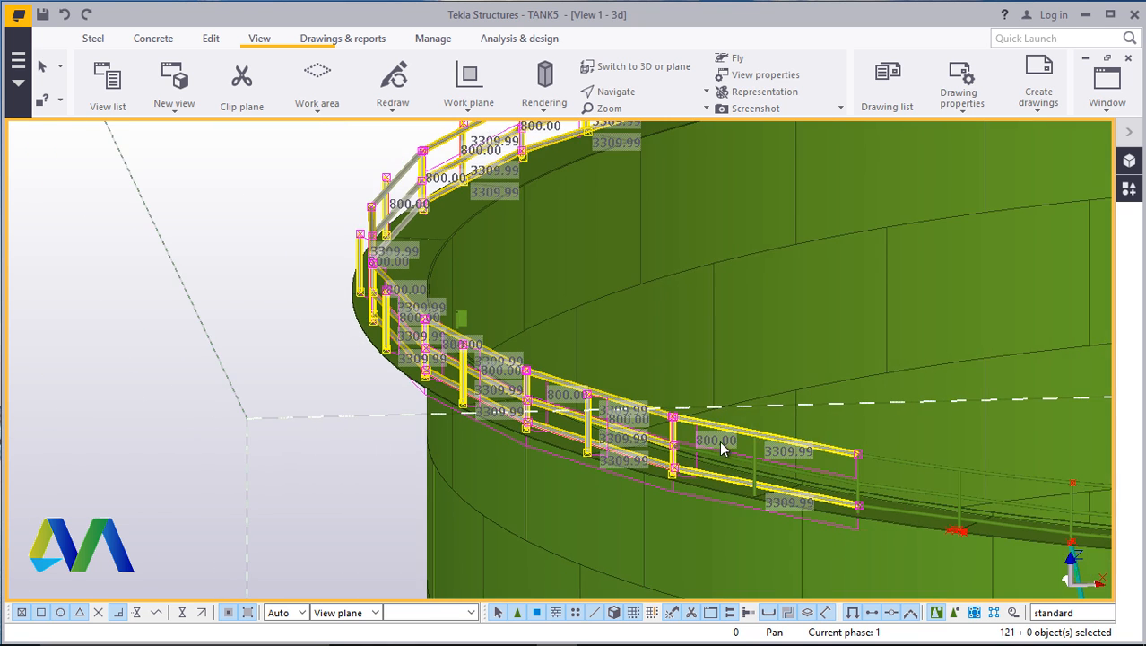
pyautogui.scroll(4, 820, 497)
pyautogui.keyDown('ctrl'); pyautogui.click(575, 392); pyautogui.keyUp('ctrl')
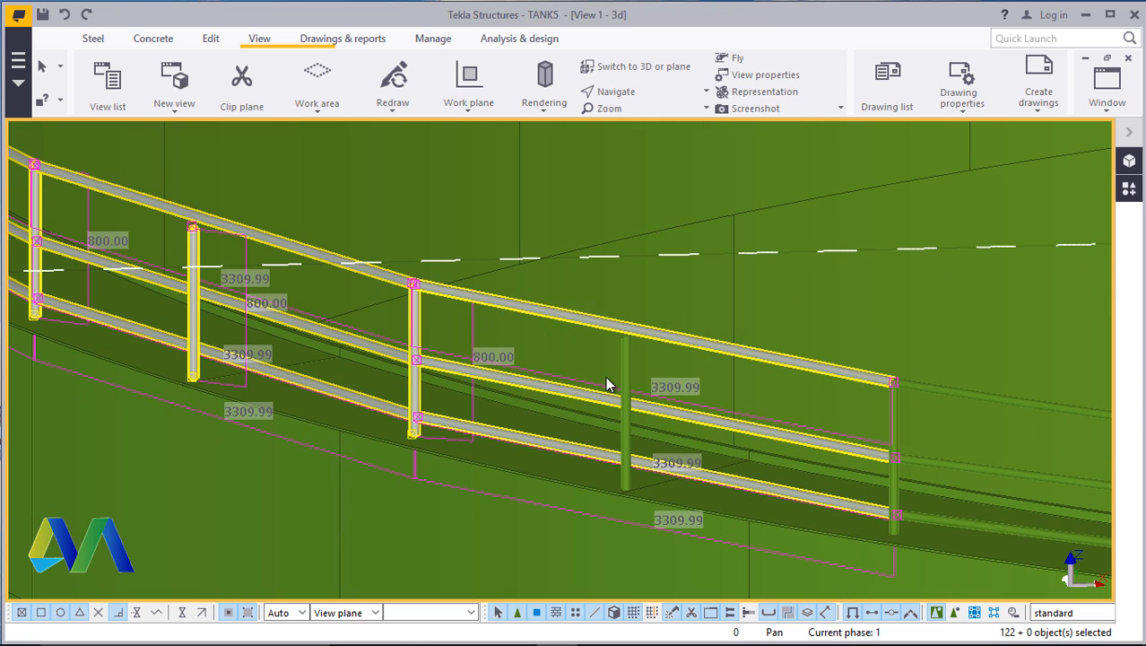
pyautogui.keyDown('ctrl'); pyautogui.click(624, 361); pyautogui.keyUp('ctrl')
# Extend the selection with the shared end post and the top, middle and bottom rails of the next unselected span
pyautogui.keyDown('ctrl'); pyautogui.click(996, 408); pyautogui.keyUp('ctrl')
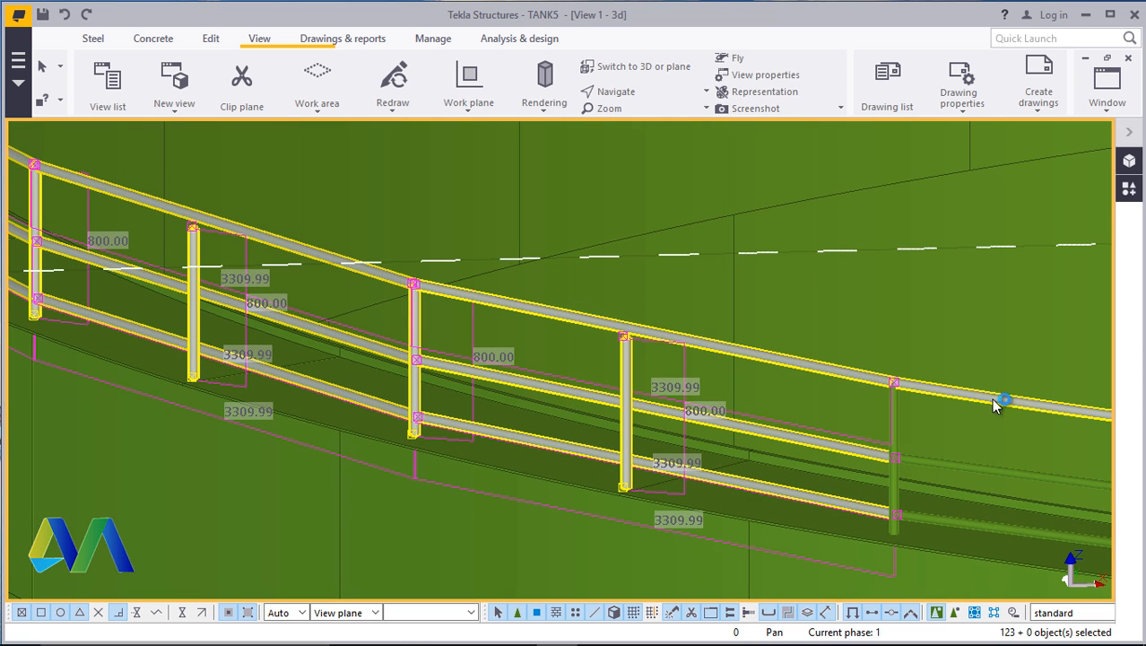
pyautogui.keyDown('ctrl'); pyautogui.click(935, 465); pyautogui.keyUp('ctrl')
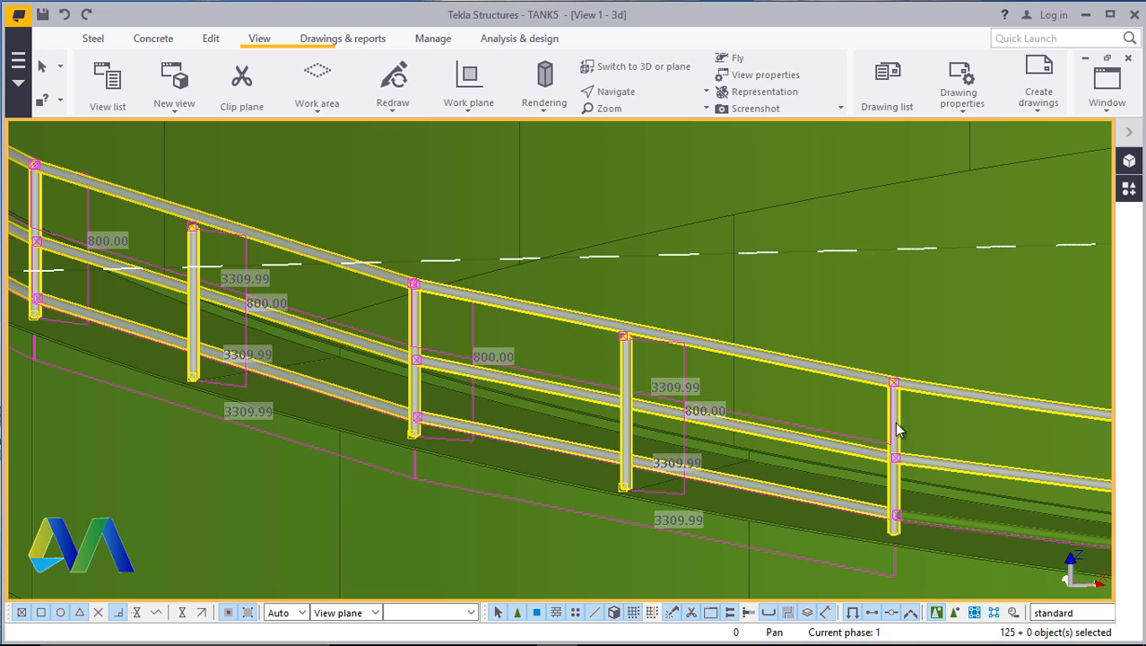
pyautogui.keyDown('ctrl'); pyautogui.click(954, 521); pyautogui.keyUp('ctrl')
pyautogui.keyDown('ctrl'); pyautogui.click(506, 410); pyautogui.keyUp('ctrl')
pyautogui.scroll(-2, 506, 411)
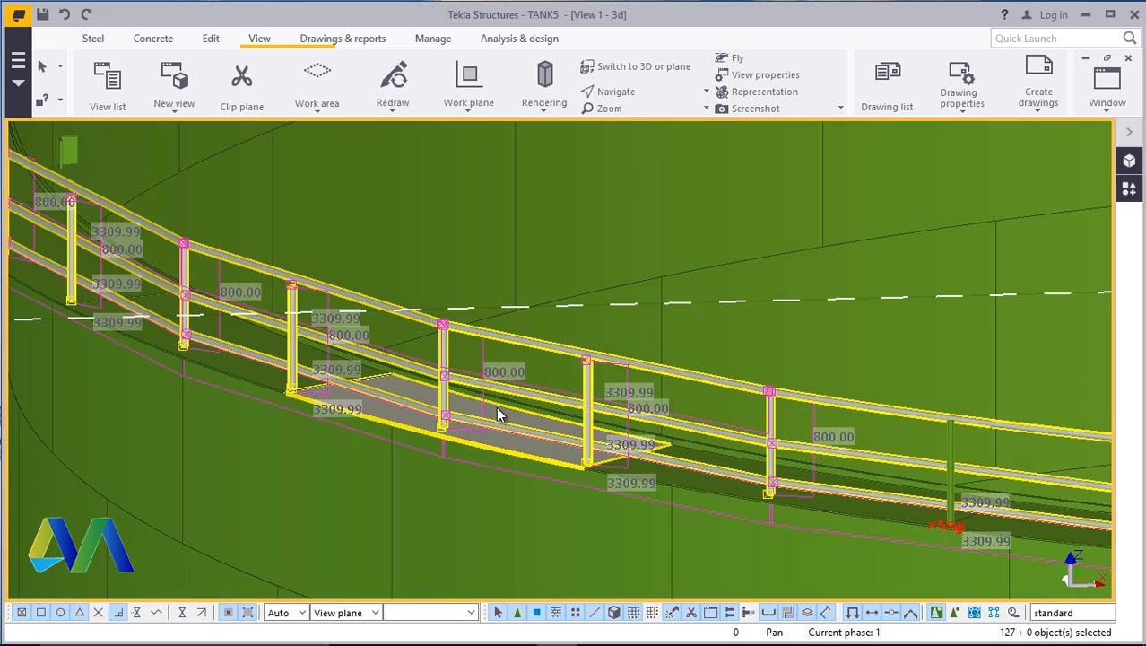
pyautogui.scroll(-3, 499, 414)
pyautogui.scroll(6, 1037, 466)
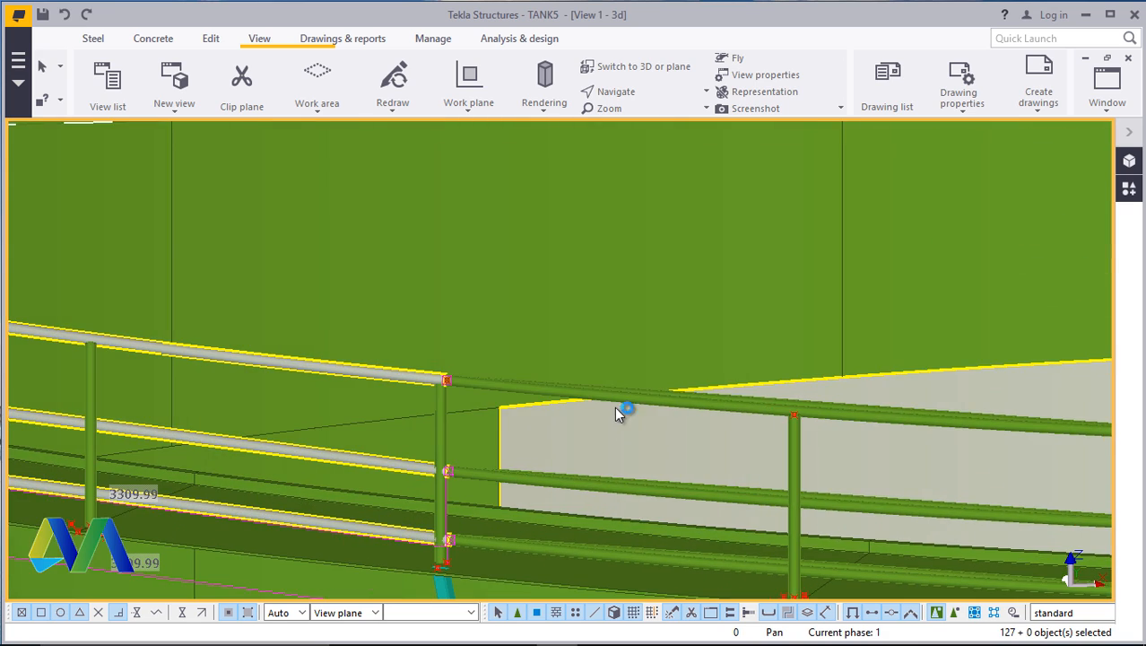
# Add the current span's shared end post, bottom rail and intermediate post to the selection
pyautogui.keyDown('ctrl'); pyautogui.click(438, 429); pyautogui.keyUp('ctrl')
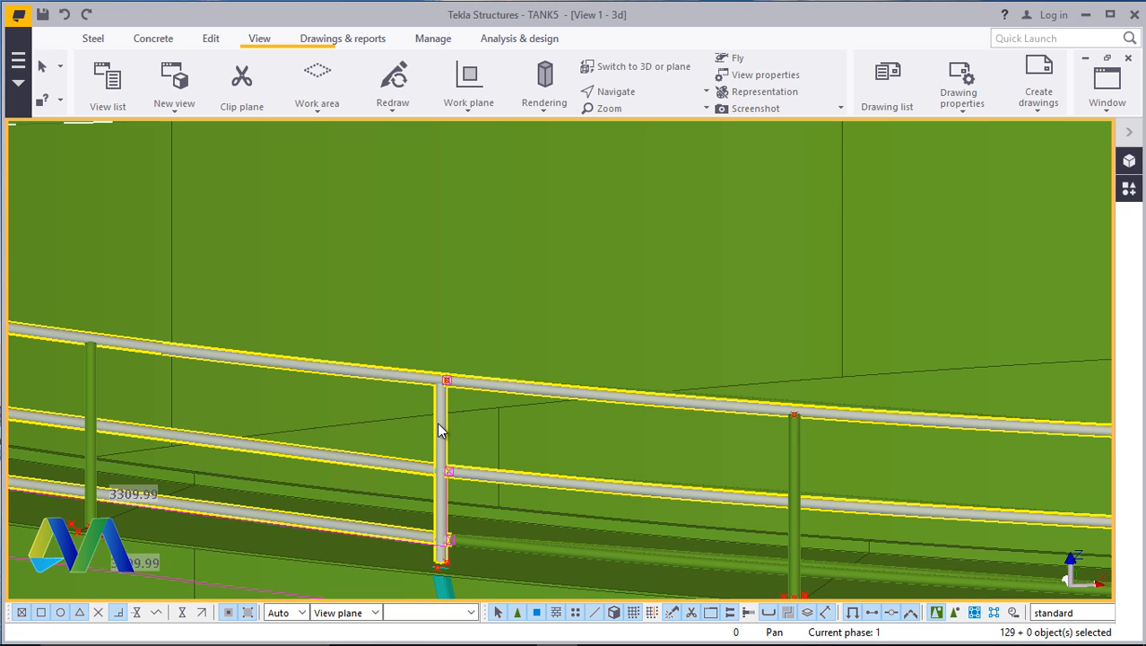
pyautogui.keyDown('ctrl'); pyautogui.click(490, 541); pyautogui.keyUp('ctrl')
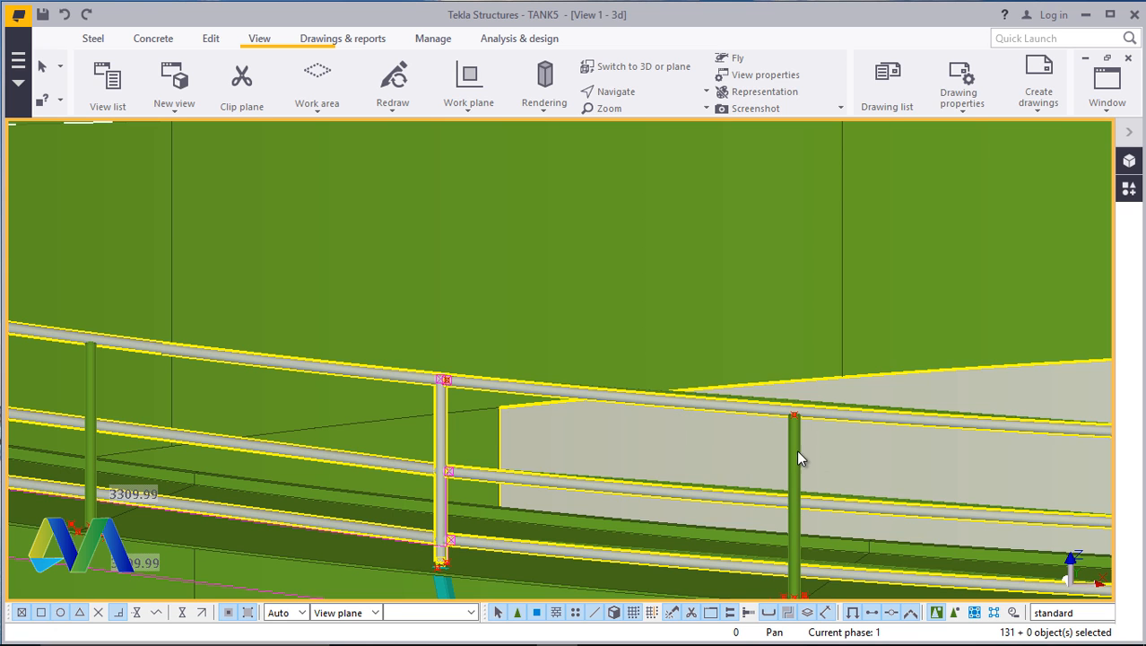
pyautogui.keyDown('ctrl'); pyautogui.click(795, 451); pyautogui.keyUp('ctrl')
pyautogui.scroll(-2, 470, 422)
pyautogui.moveTo(961, 489); pyautogui.dragTo(863, 476, button='middle')
pyautogui.scroll(8, 863, 476)
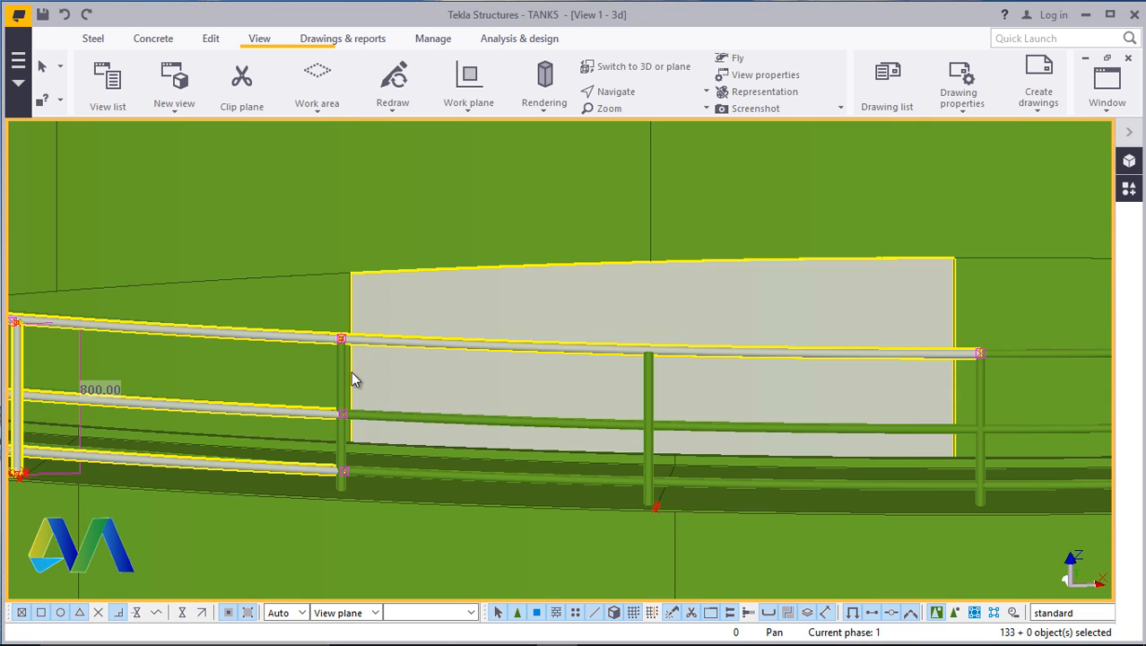
# Extend the selection with the next span's middle and bottom rails, its end and intermediate posts, and the following span's top rail
pyautogui.keyDown('shift'); pyautogui.click(345, 375); pyautogui.keyUp('shift')
pyautogui.keyDown('shift'); pyautogui.click(402, 418); pyautogui.keyUp('shift')
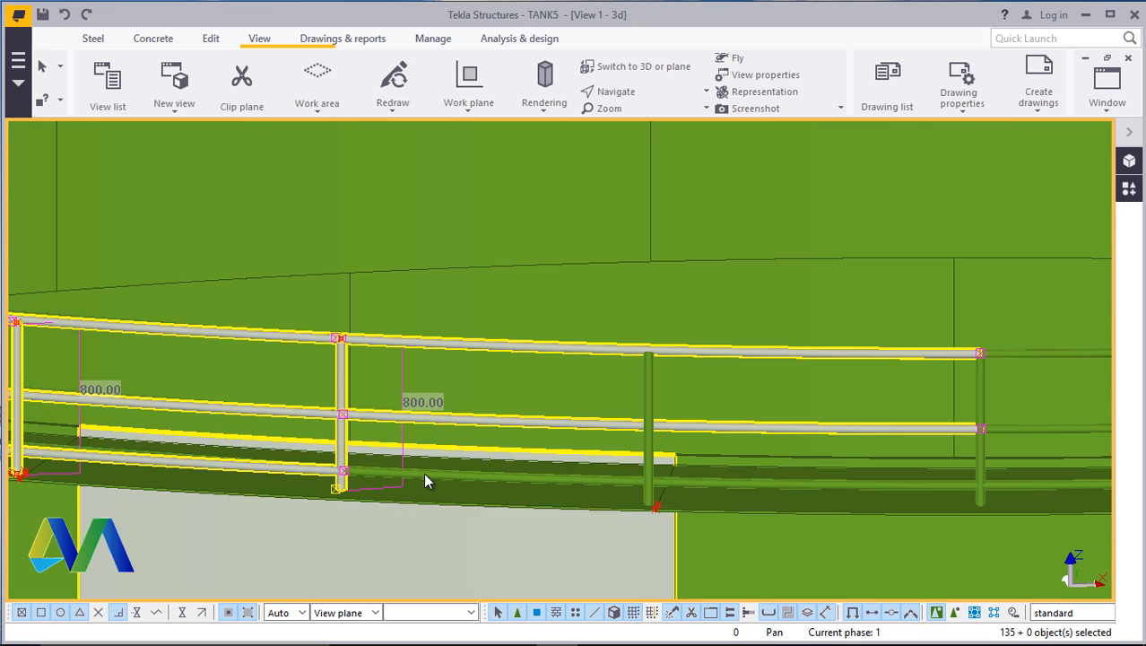
pyautogui.keyDown('shift'); pyautogui.click(423, 473); pyautogui.keyUp('shift')
pyautogui.keyDown('shift'); pyautogui.click(647, 395); pyautogui.keyUp('shift')
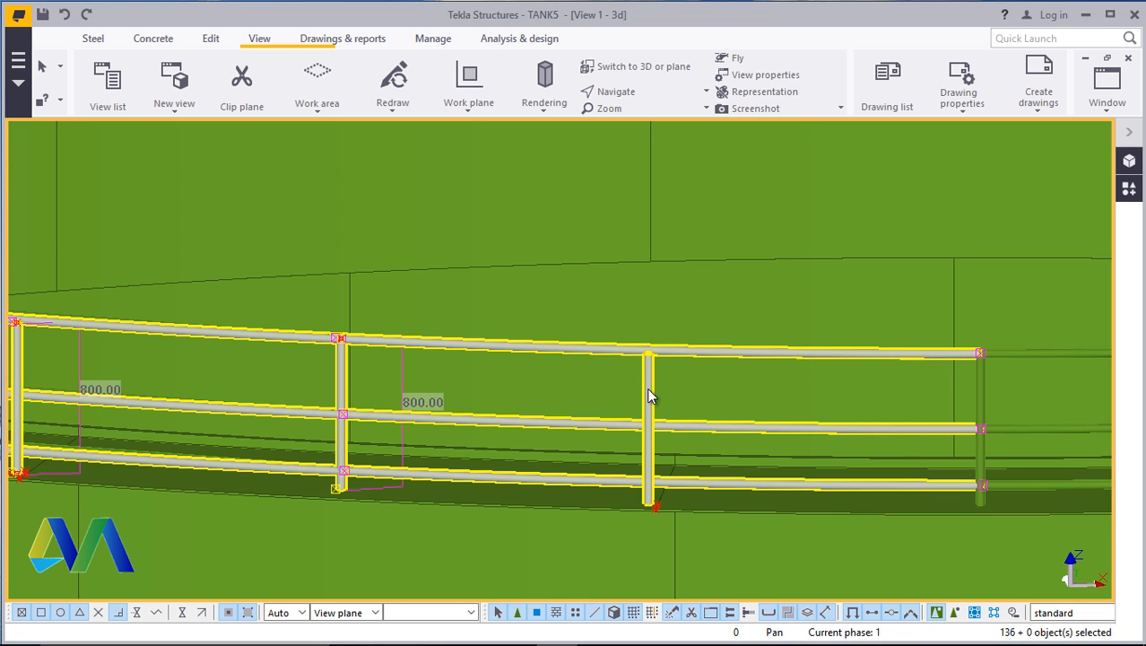
pyautogui.keyDown('shift'); pyautogui.click(983, 399); pyautogui.keyUp('shift')
pyautogui.keyDown('shift'); pyautogui.click(1045, 356); pyautogui.keyUp('shift')
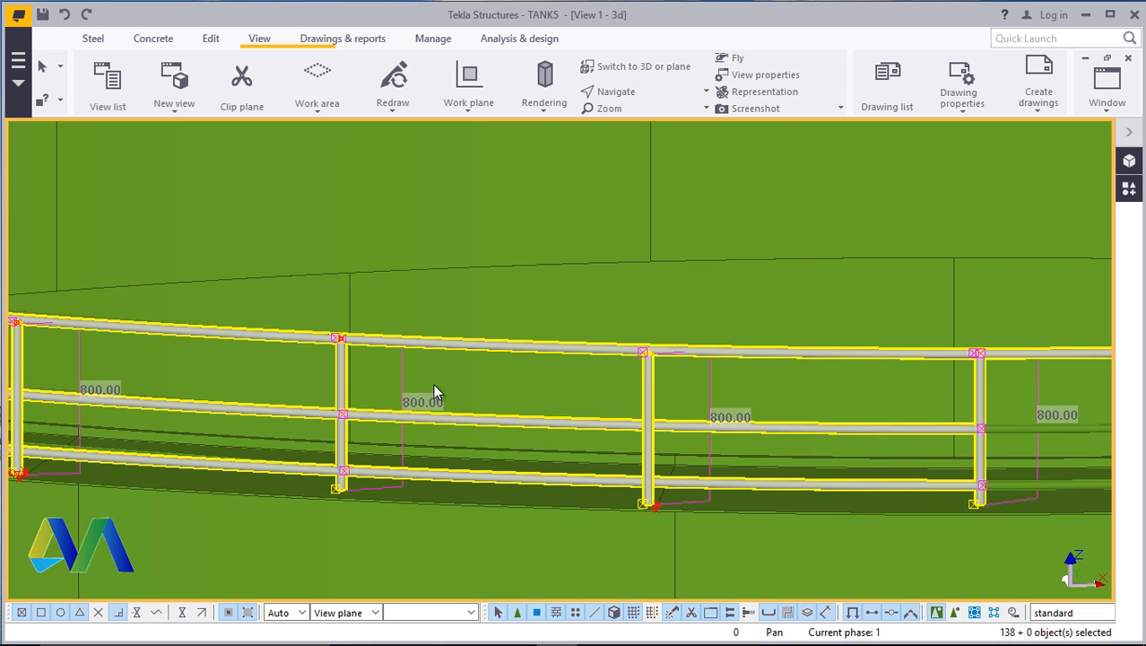
# Complete the following span in the selection with its middle and bottom rails, intermediate post and far end post
pyautogui.scroll(-3, 431, 385)
pyautogui.scroll(1, 933, 392)
pyautogui.scroll(2, 958, 401)
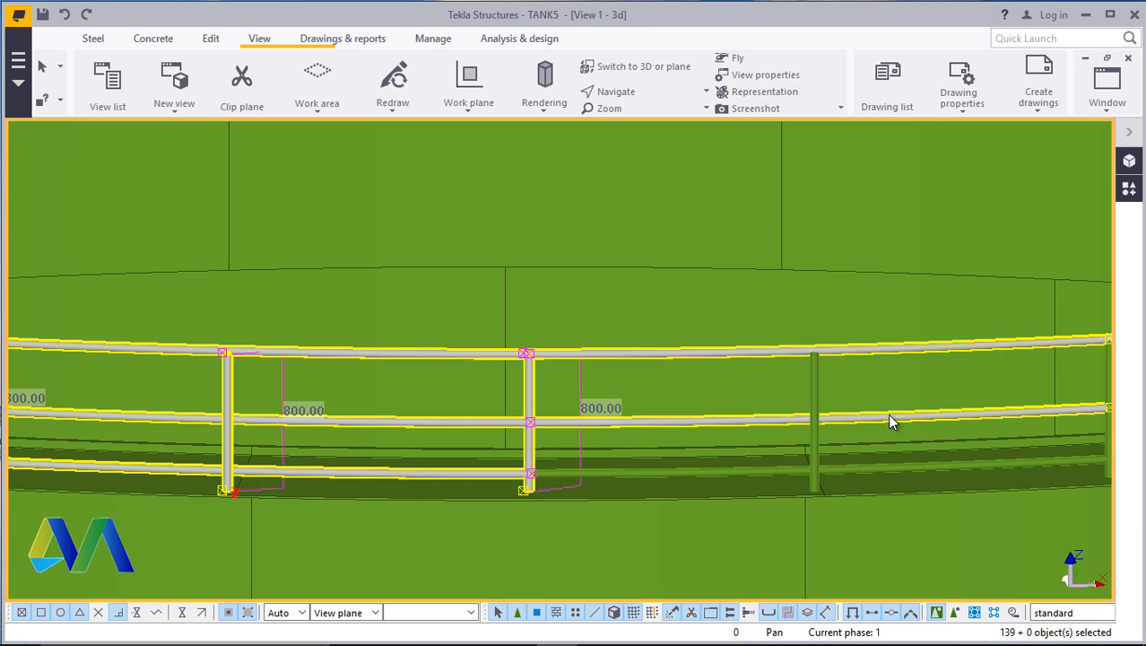
pyautogui.keyDown('shift'); pyautogui.click(761, 470); pyautogui.keyUp('shift')
pyautogui.scroll(-2, 645, 426)
pyautogui.keyDown('shift'); pyautogui.click(773, 384); pyautogui.keyUp('shift')
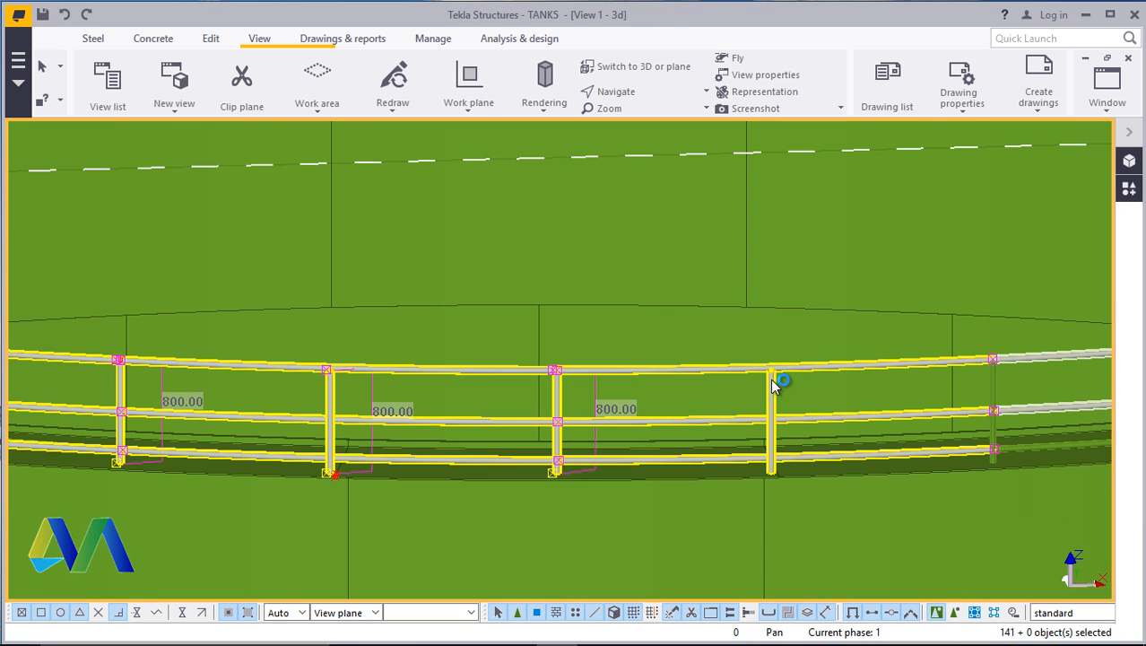
pyautogui.keyDown('shift'); pyautogui.click(996, 380); pyautogui.keyUp('shift')
# Review the attributes and position settings of the span's far end post in its column properties without changing anything
pyautogui.doubleClick(1001, 380)
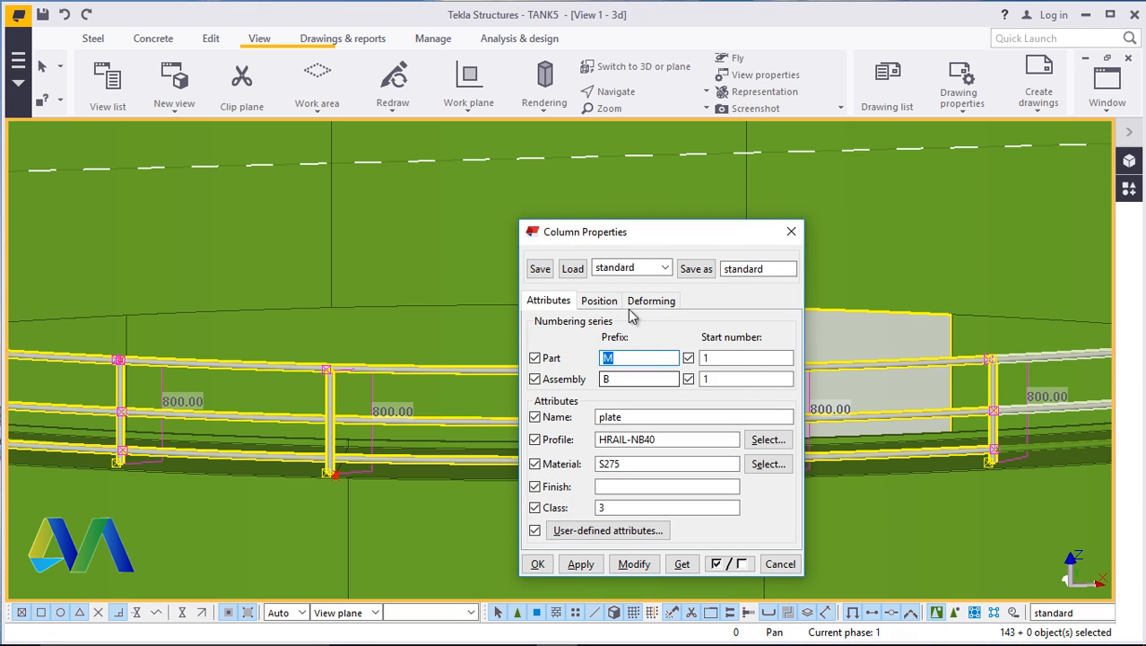
pyautogui.click(601, 302)
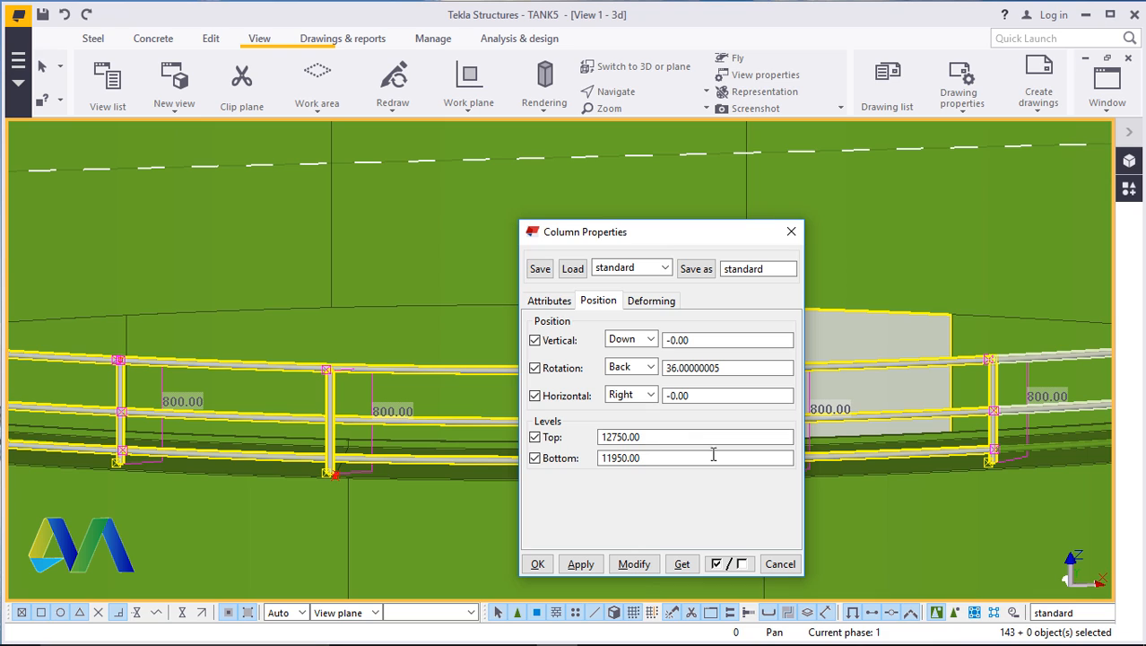
pyautogui.click(562, 305)
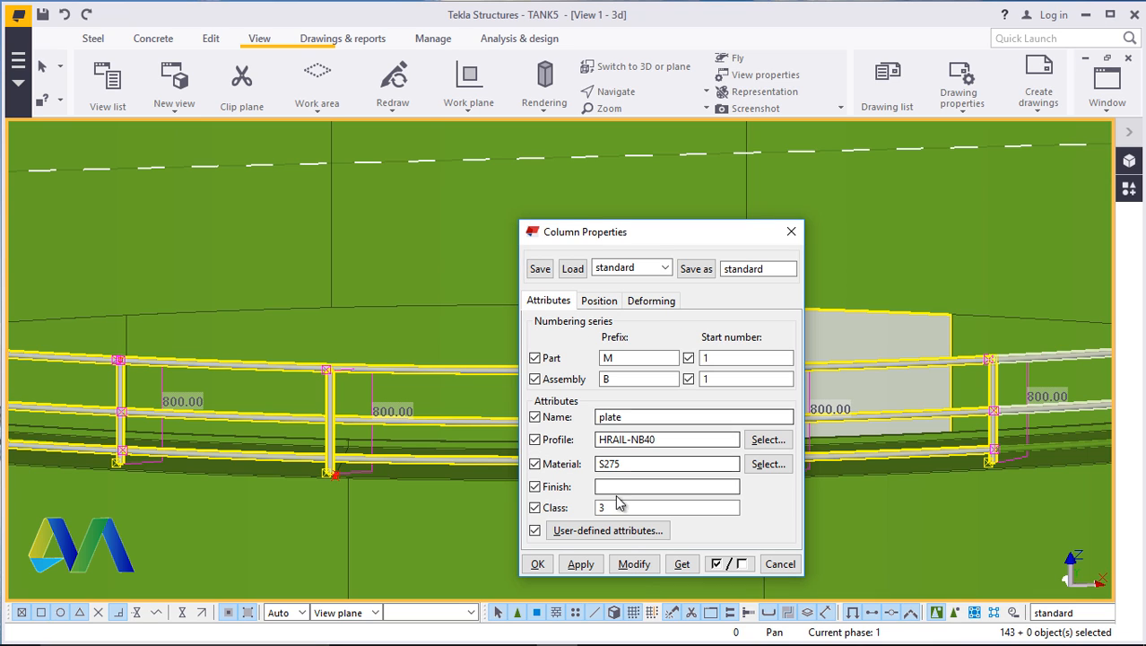
pyautogui.click(599, 302)
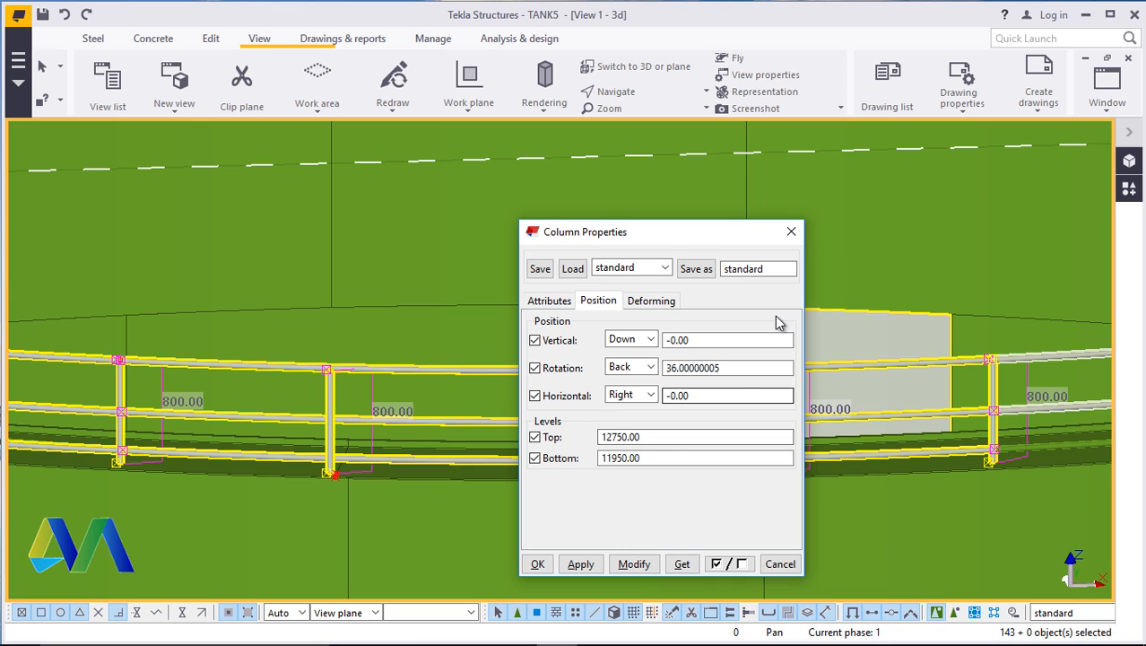
pyautogui.click(791, 232)
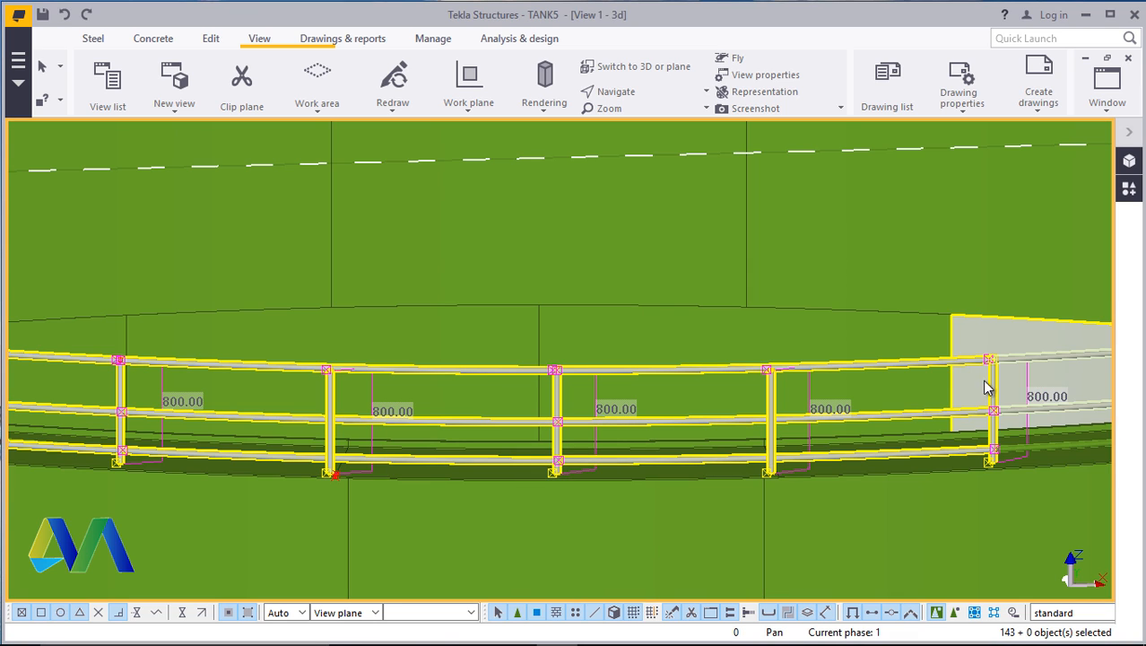
# Set the number of segments of the selected curved rails to 1000 in the beam properties and modify them
pyautogui.doubleClick(928, 419)
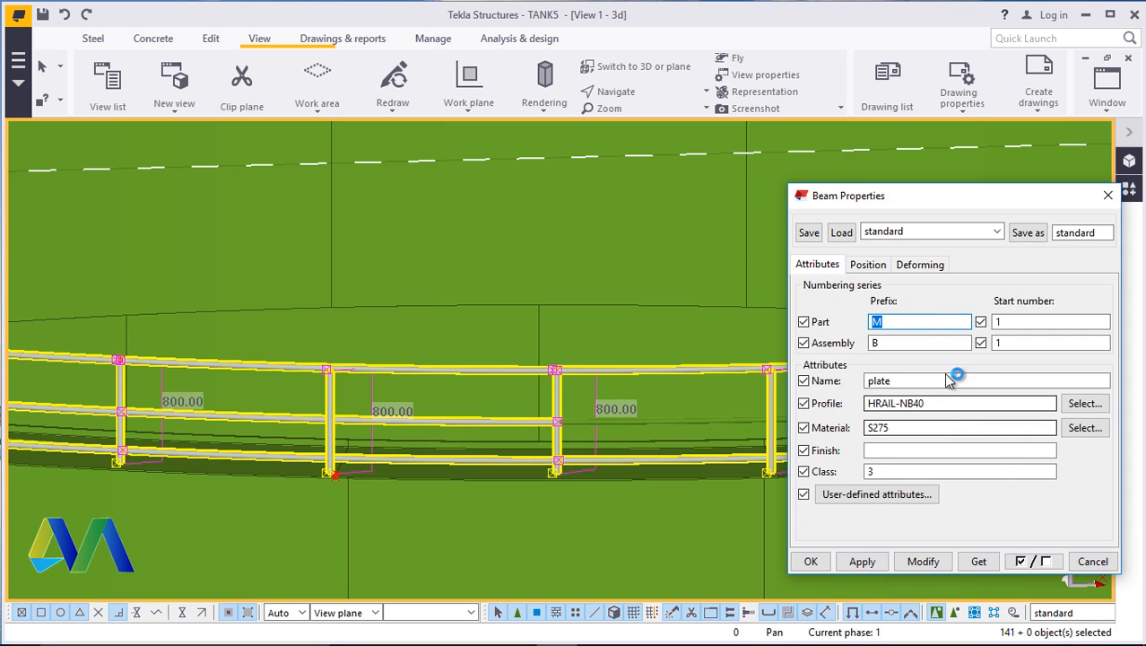
pyautogui.click(868, 265)
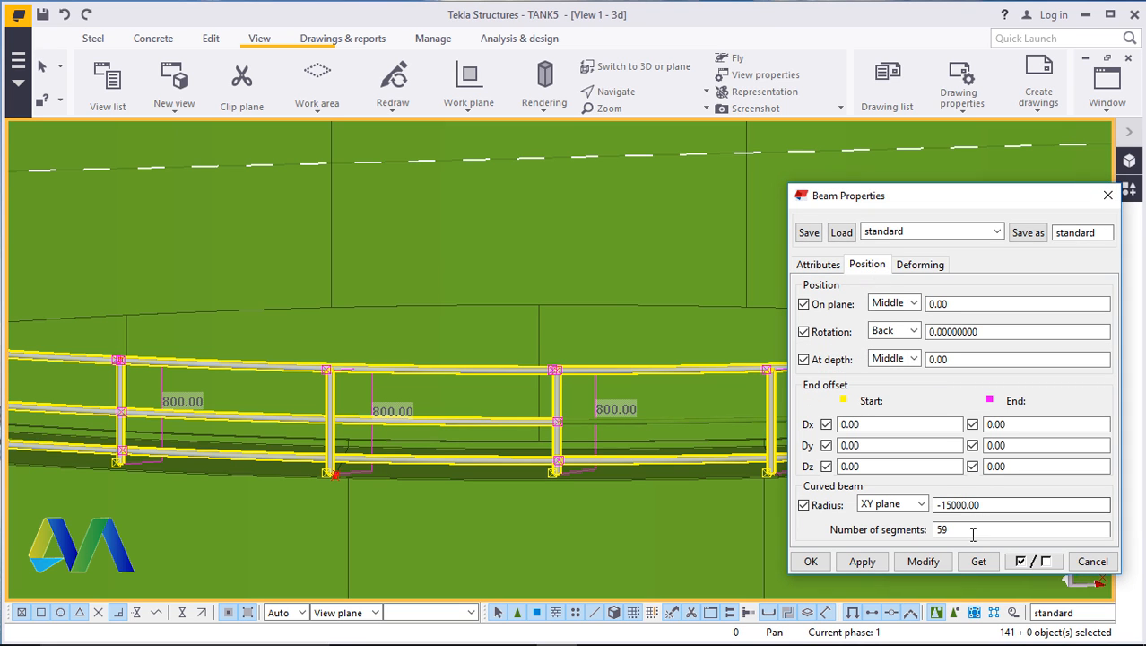
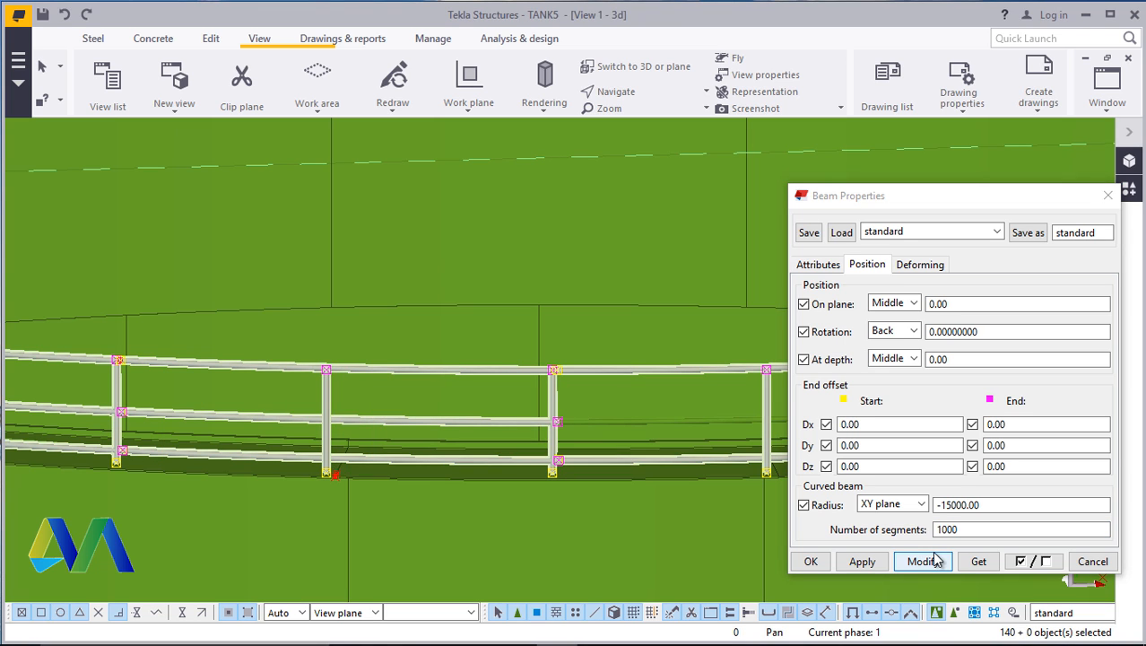
pyautogui.click(860, 563)
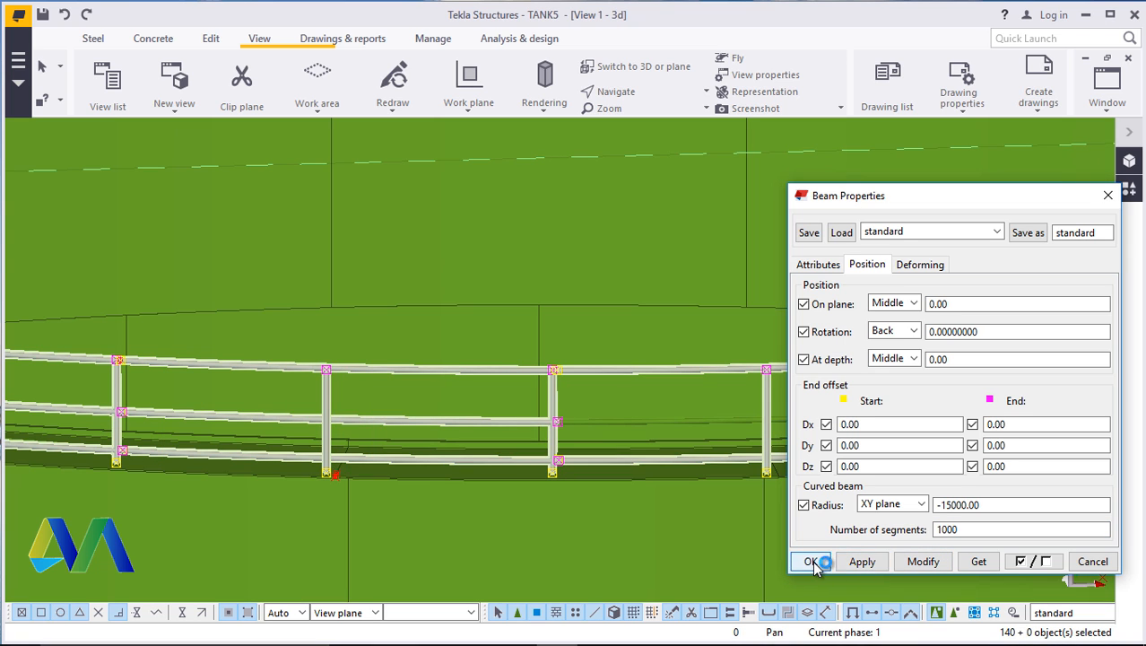
pyautogui.click(813, 562)
# Examine the handrail around the tank's top rim from several viewpoints, up close and with the whole tank in view
pyautogui.click(639, 90)
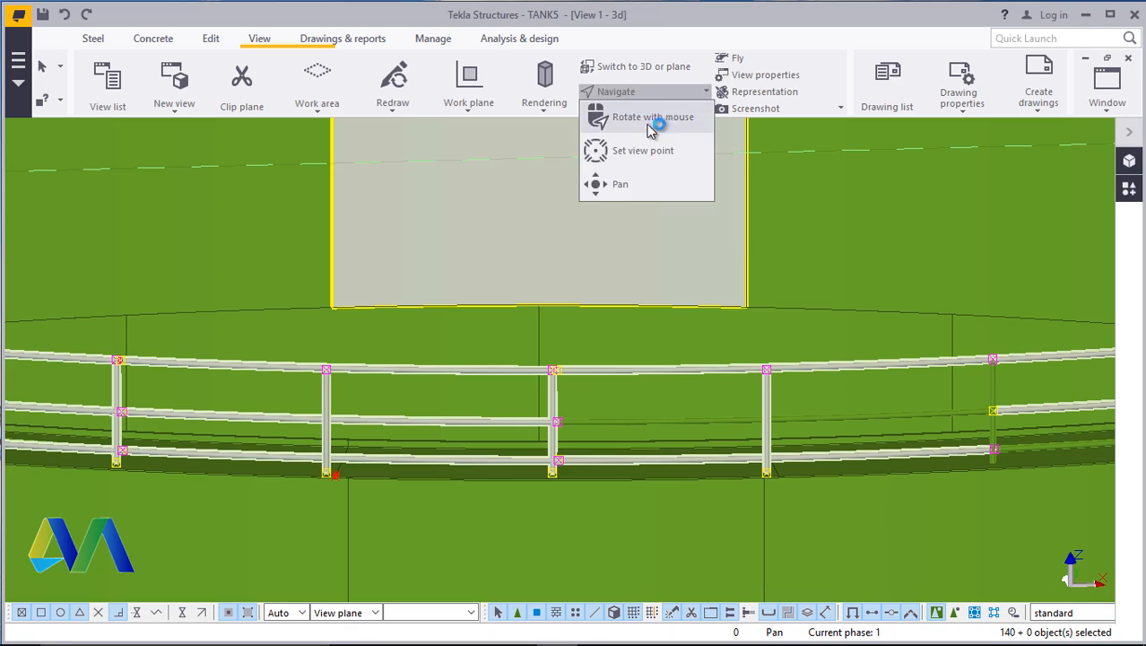
pyautogui.click(653, 124)
pyautogui.moveTo(735, 429); pyautogui.dragTo(924, 395)
pyautogui.rightClick(1006, 178)
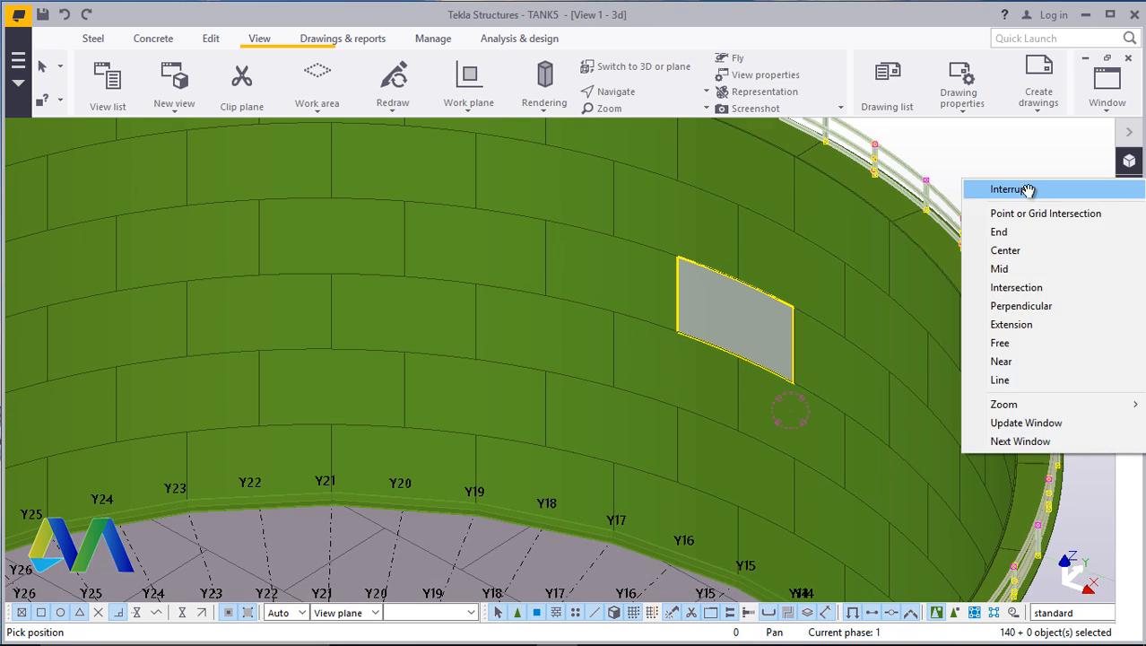
pyautogui.click(1026, 187)
pyautogui.scroll(8, 1030, 162)
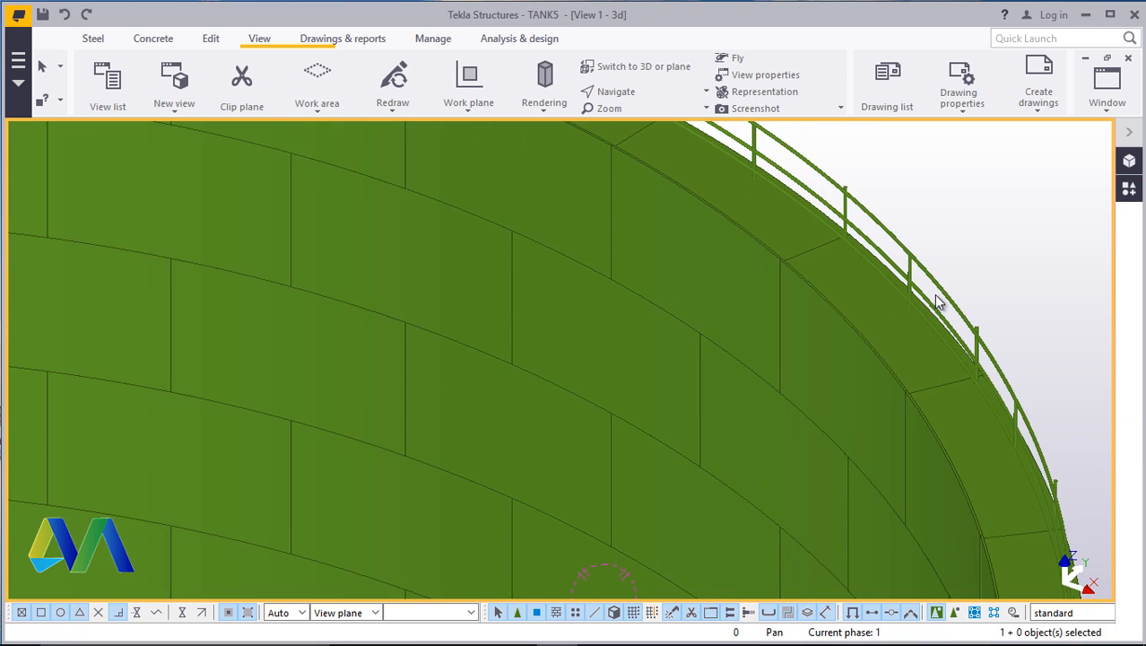
pyautogui.click(627, 93)
pyautogui.click(639, 150)
pyautogui.scroll(-5, 885, 219)
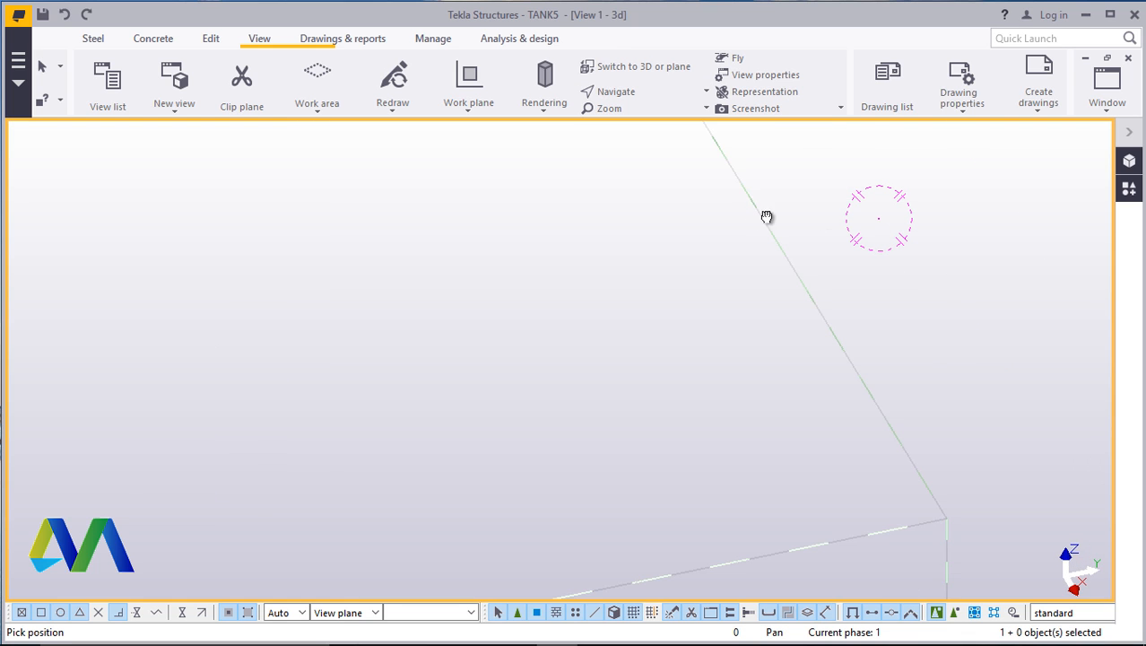
pyautogui.scroll(-3, 880, 353)
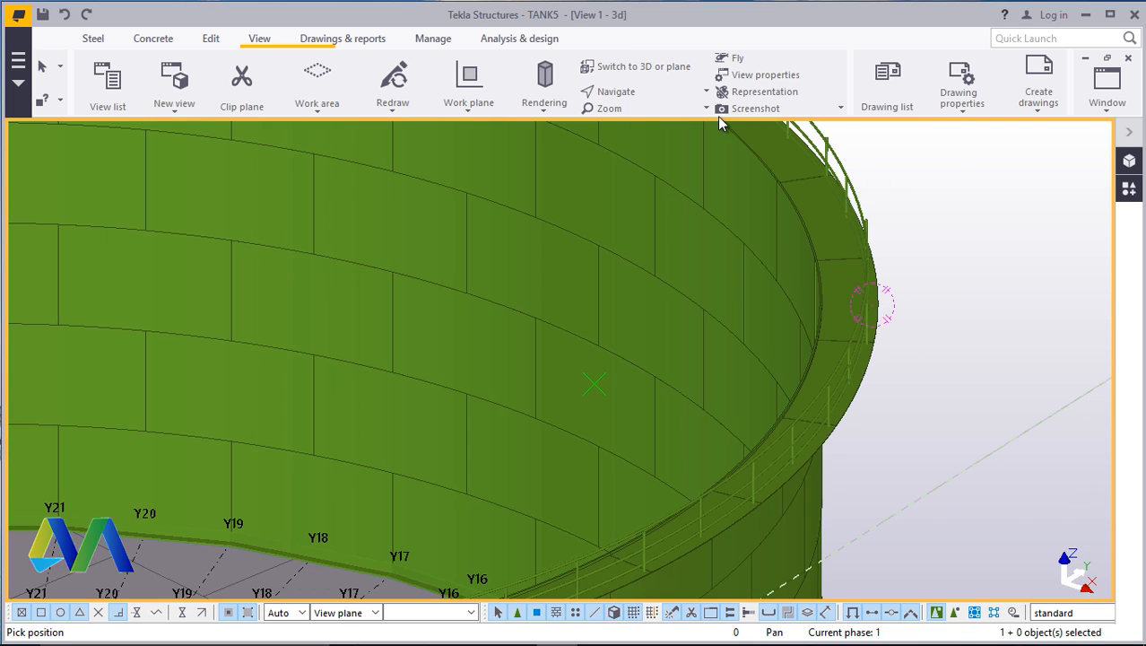
pyautogui.click(627, 94)
pyautogui.click(639, 149)
pyautogui.keyDown('ctrl'); pyautogui.moveTo(855, 373); pyautogui.dragTo(599, 391, button='middle'); pyautogui.keyUp('ctrl')
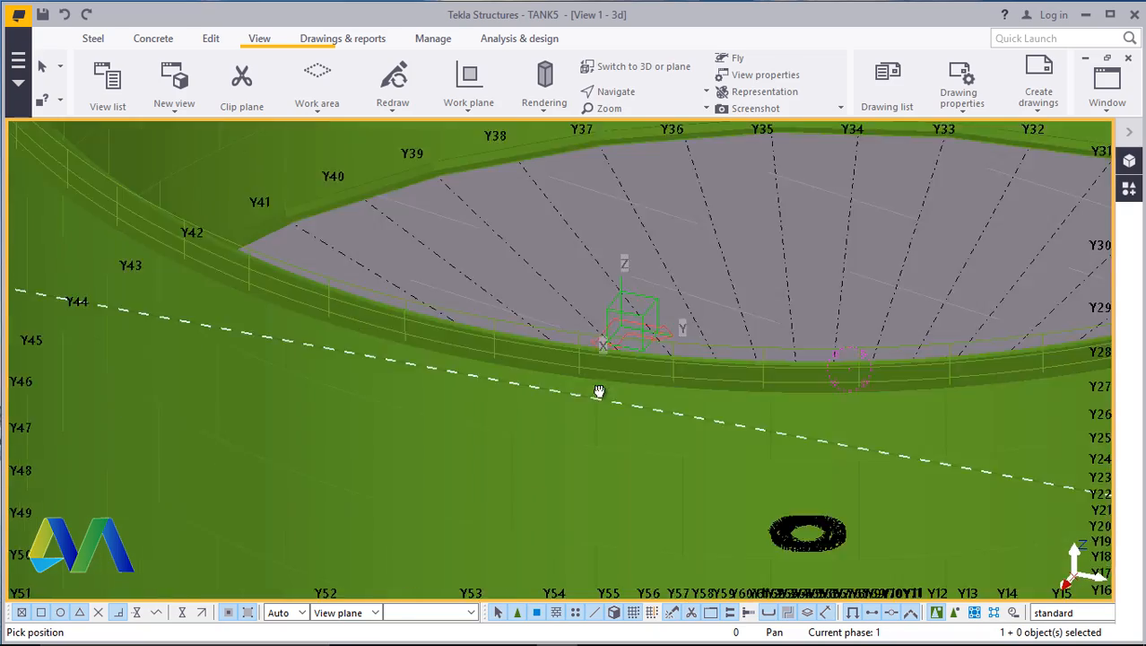
pyautogui.scroll(-3, 647, 444)
pyautogui.scroll(-5, 681, 412)
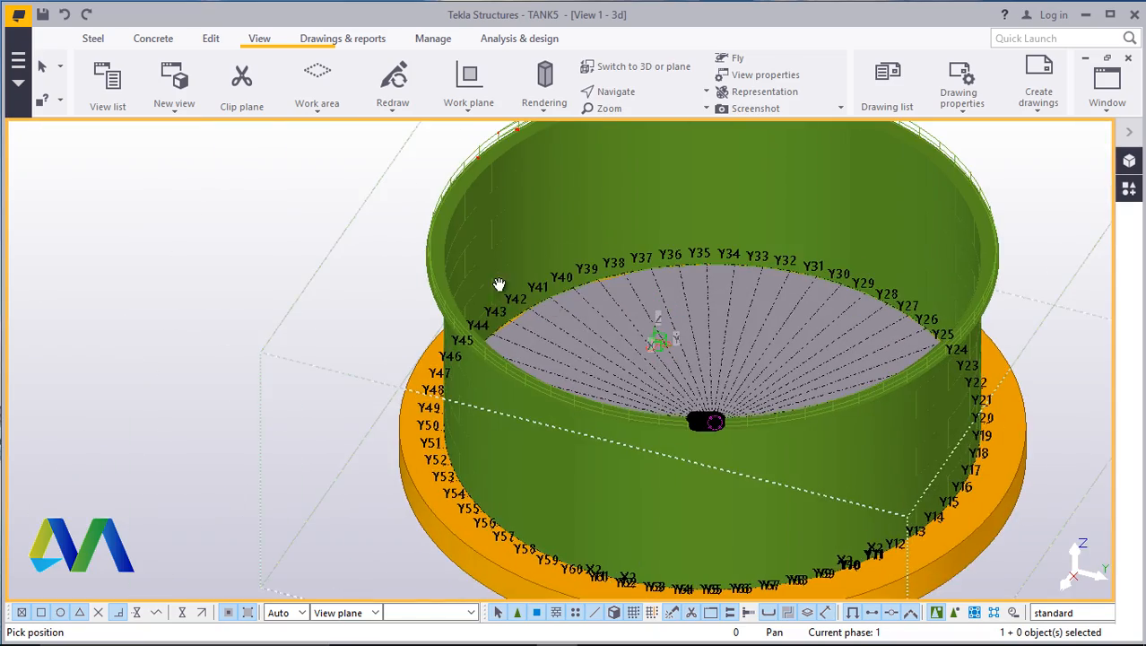
# Delete the straight bottom rail that duplicates the curved one in the doubled span on the far side of the rim
pyautogui.keyDown('ctrl'); pyautogui.moveTo(499, 285); pyautogui.dragTo(568, 261, button='middle'); pyautogui.keyUp('ctrl')
pyautogui.scroll(3, 651, 187)
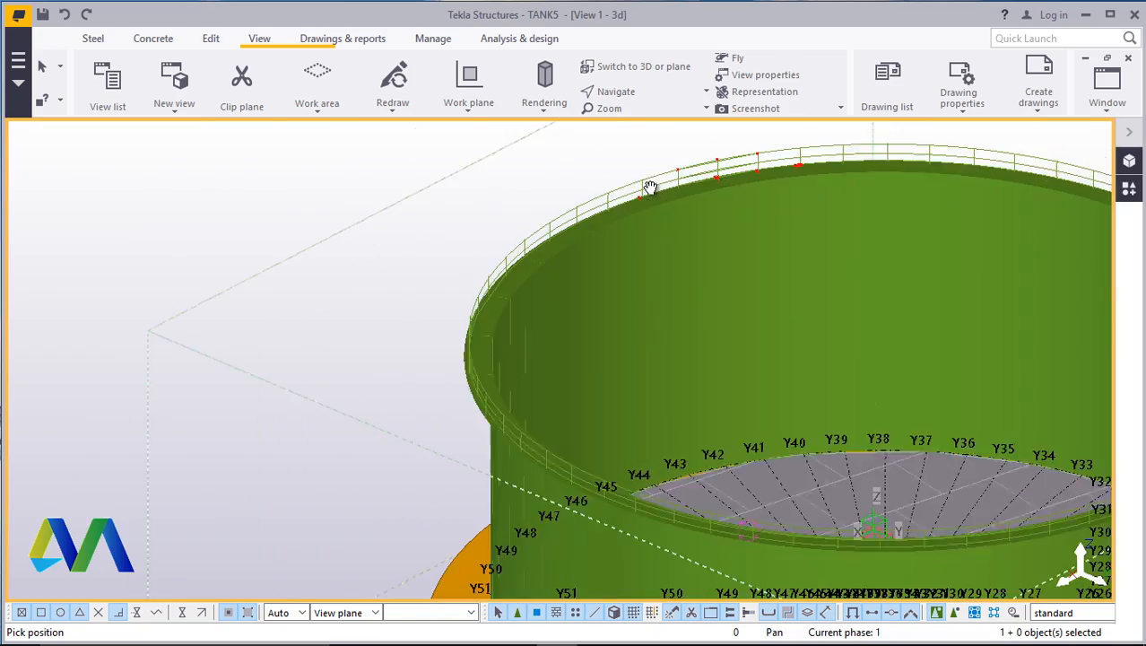
pyautogui.scroll(5, 651, 186)
pyautogui.scroll(1, 725, 211)
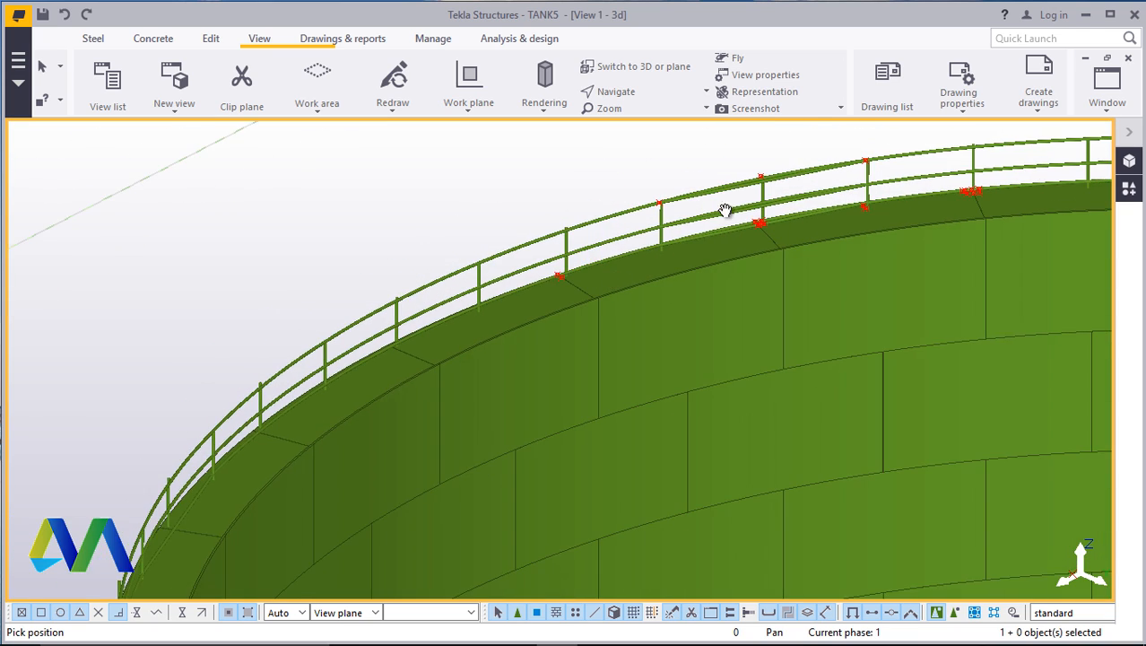
pyautogui.scroll(6, 796, 174)
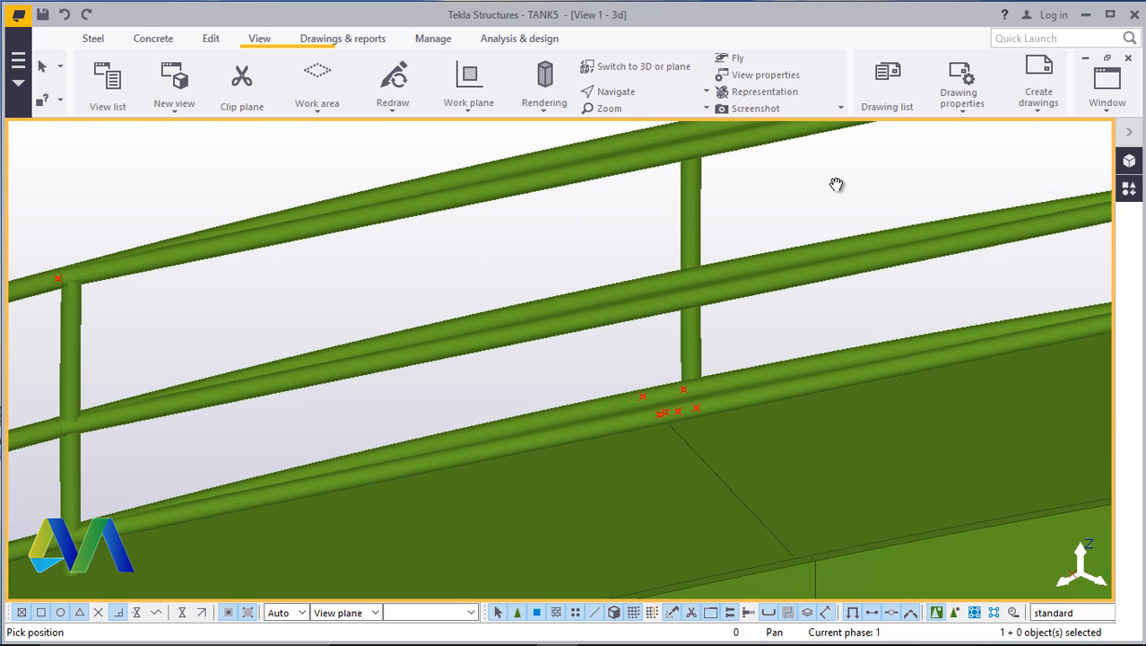
pyautogui.rightClick(841, 178)
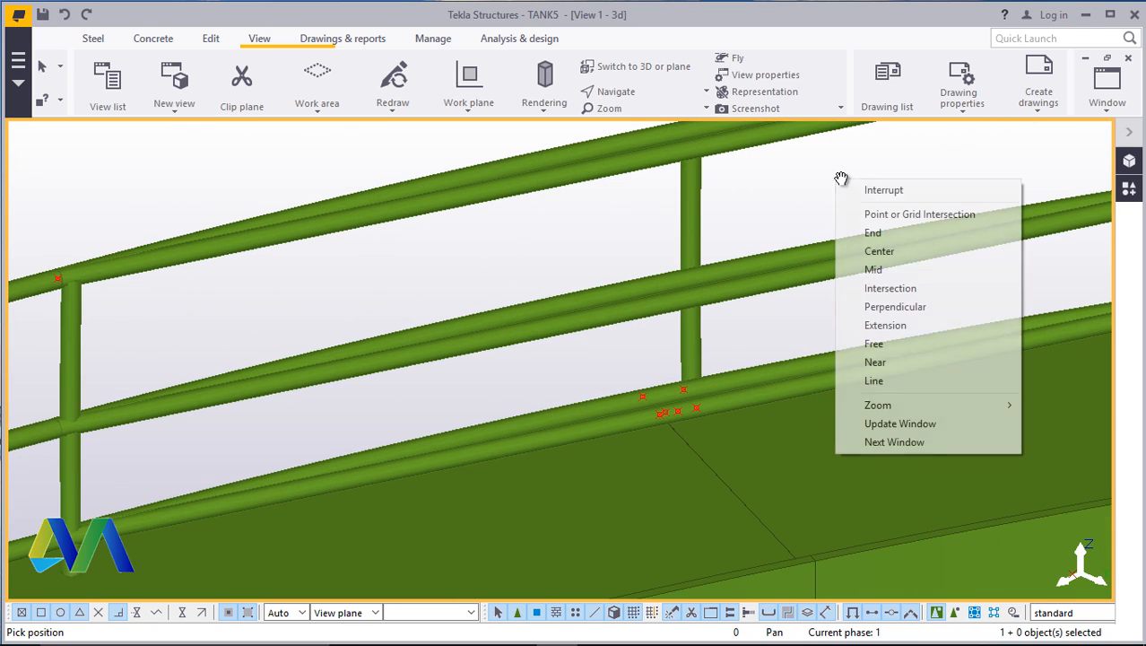
pyautogui.click(879, 190)
pyautogui.scroll(-2, 761, 386)
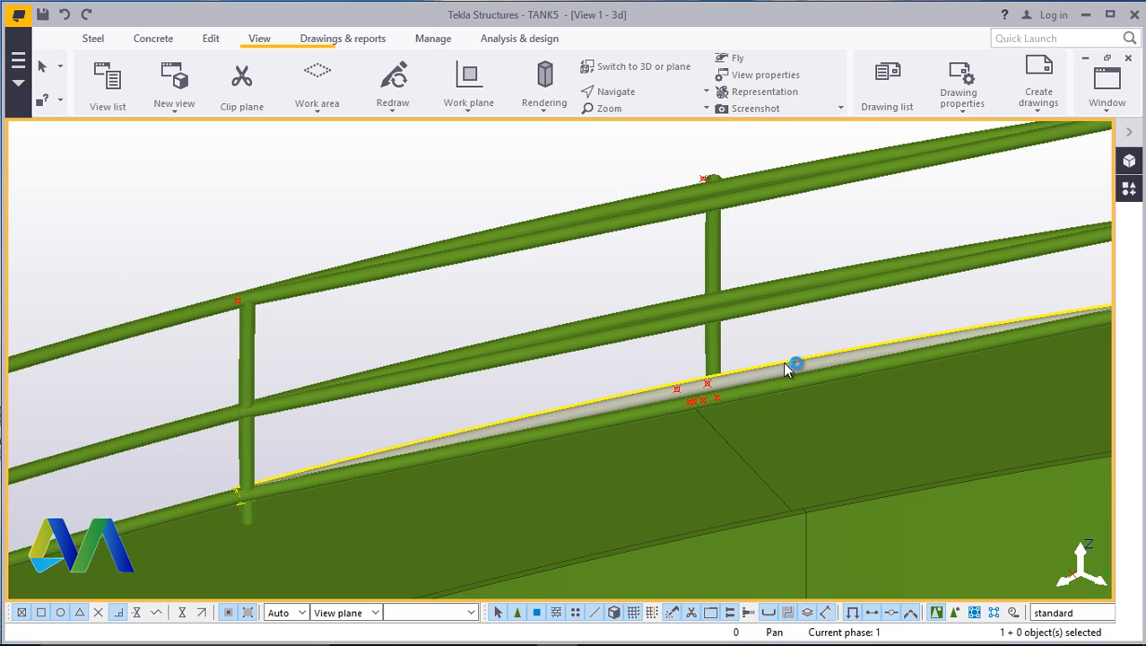
pyautogui.click(769, 392)
pyautogui.rightClick(770, 392)
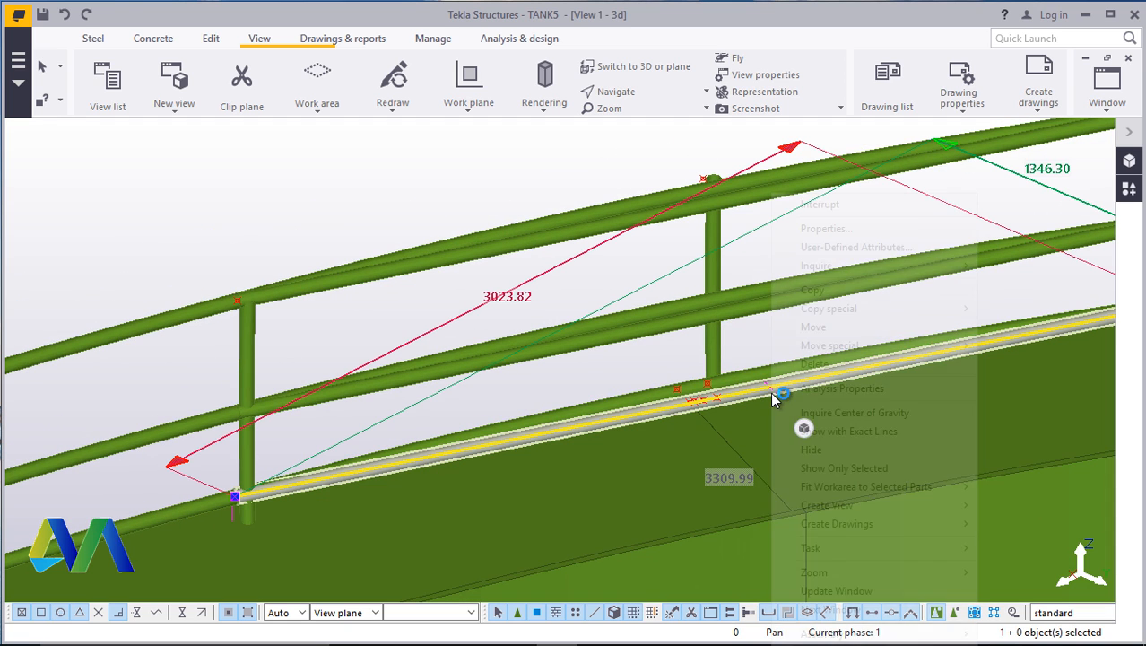
pyautogui.click(809, 365)
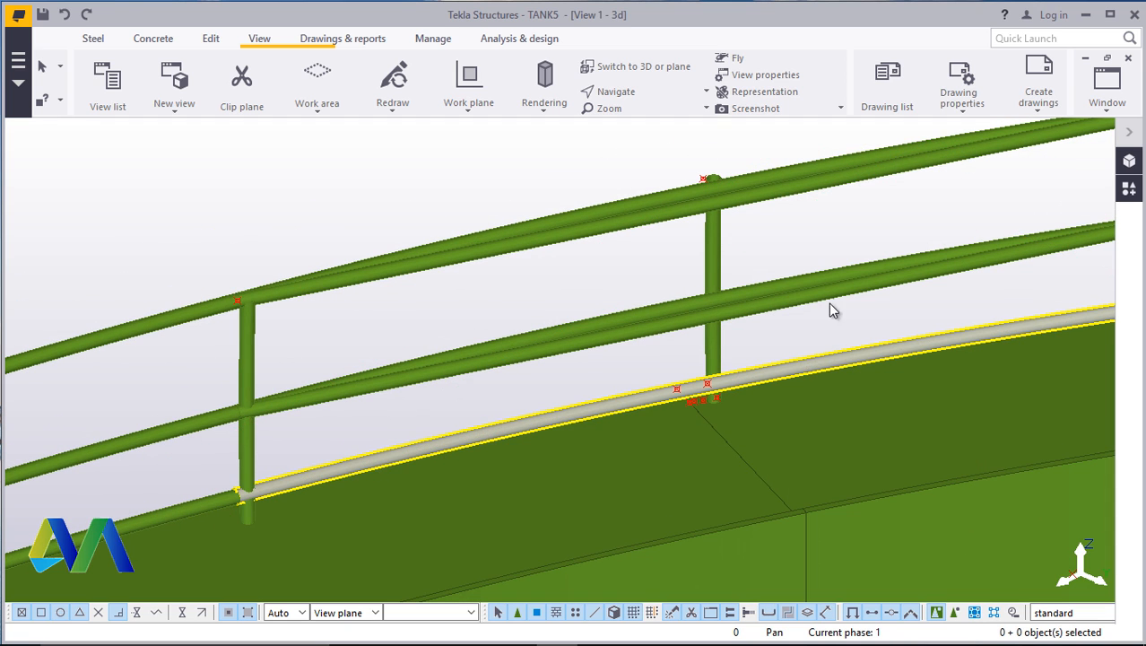
# Delete the straight middle and top rails that overlap the curved rails in the same span
pyautogui.click(745, 307)
pyautogui.rightClick(747, 306)
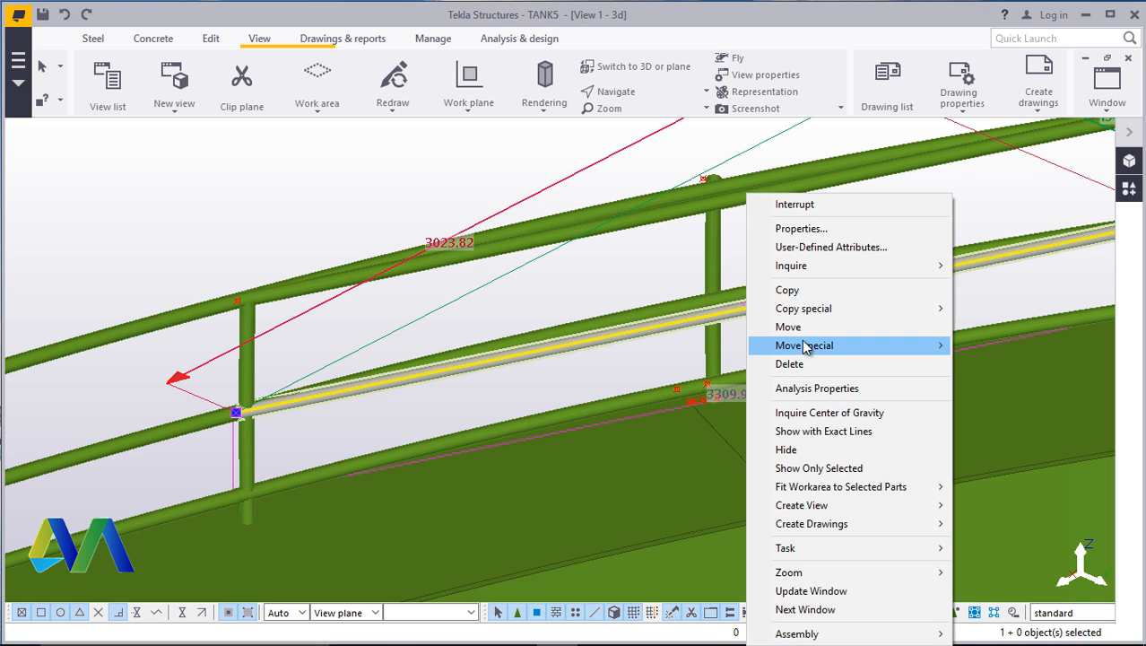
pyautogui.click(798, 360)
pyautogui.scroll(2, 717, 202)
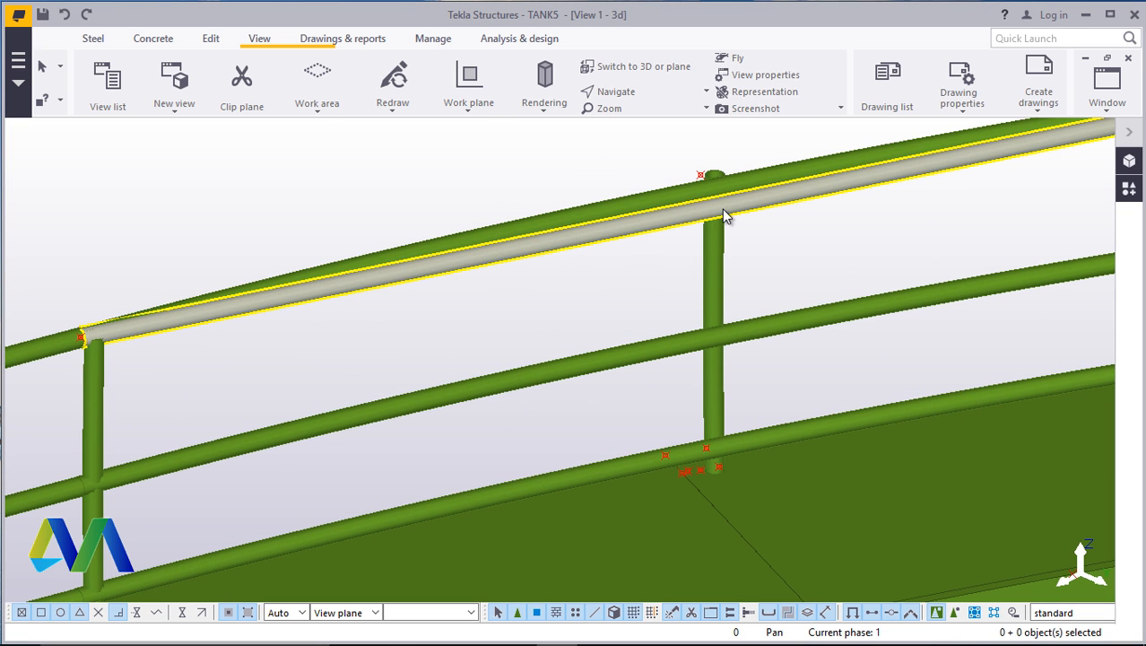
pyautogui.click(723, 209)
pyautogui.rightClick(723, 210)
pyautogui.click(764, 363)
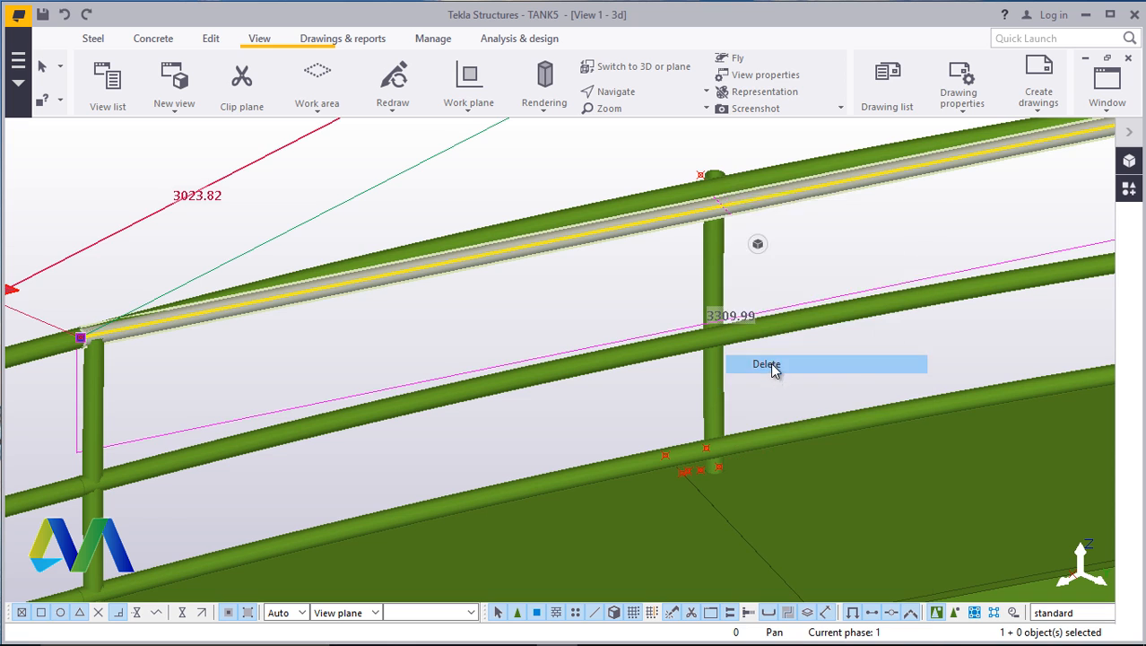
pyautogui.scroll(2, 733, 229)
pyautogui.scroll(-4, 731, 247)
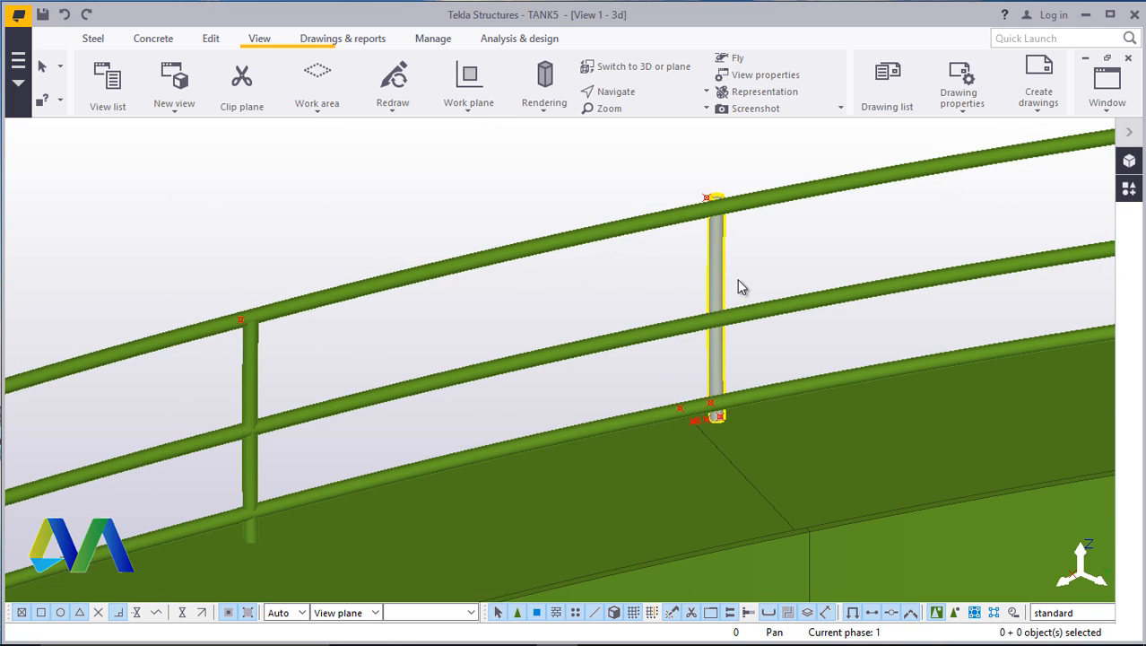
# Check the position levels and attributes of a rim handrail post in its column properties
pyautogui.scroll(4, 888, 255)
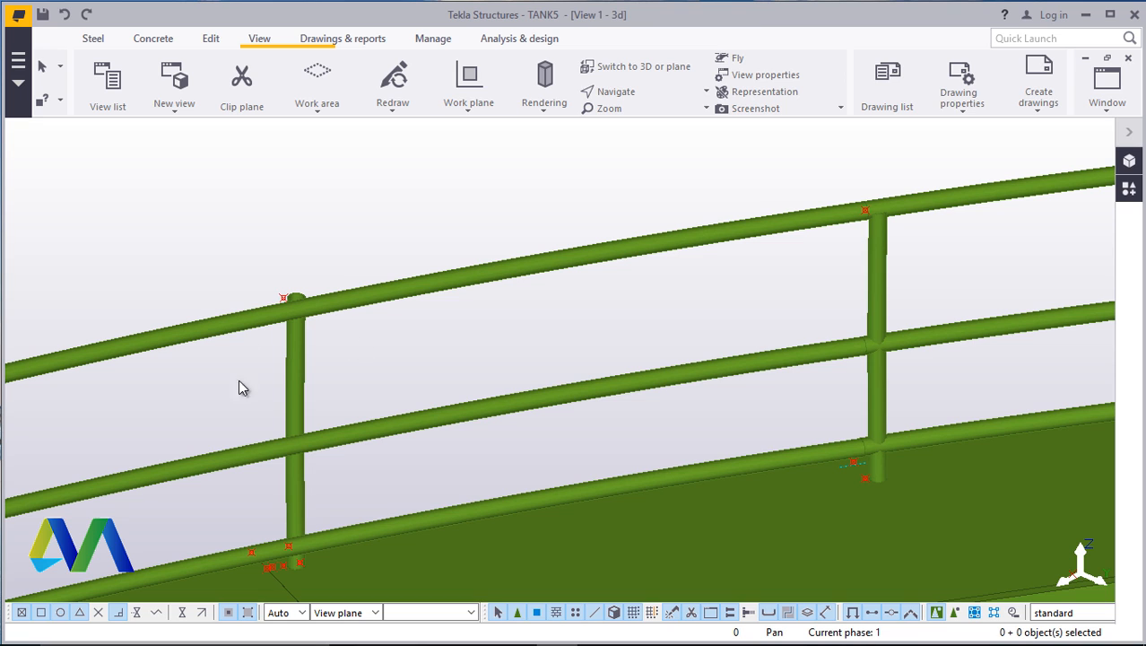
pyautogui.click(290, 365)
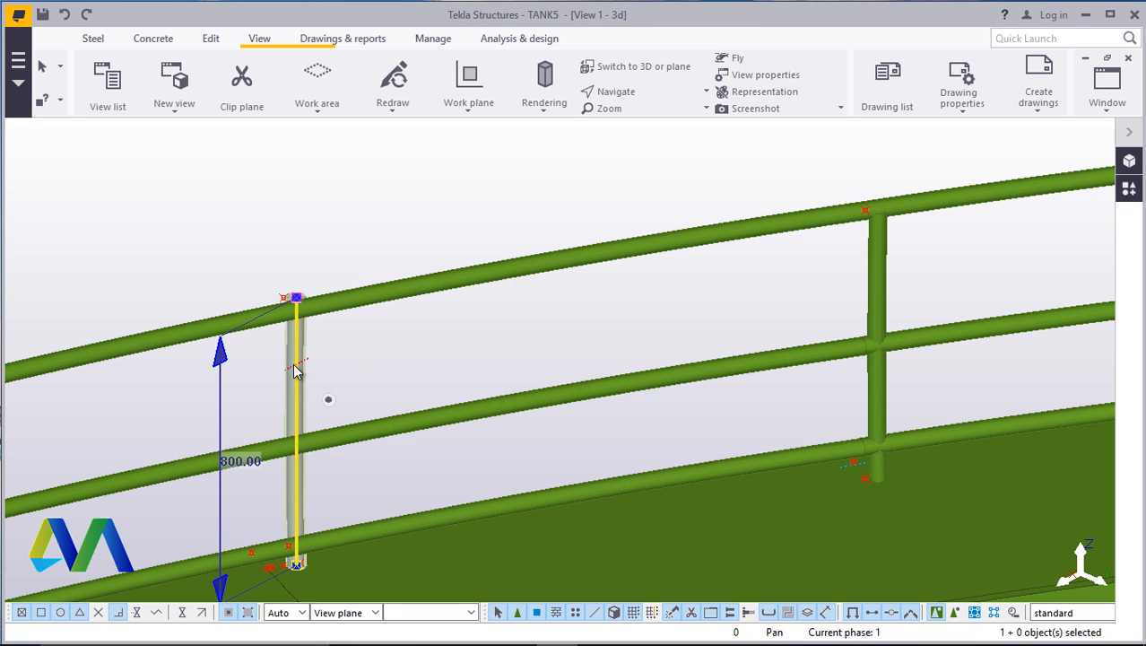
pyautogui.doubleClick(296, 371)
pyautogui.click(596, 303)
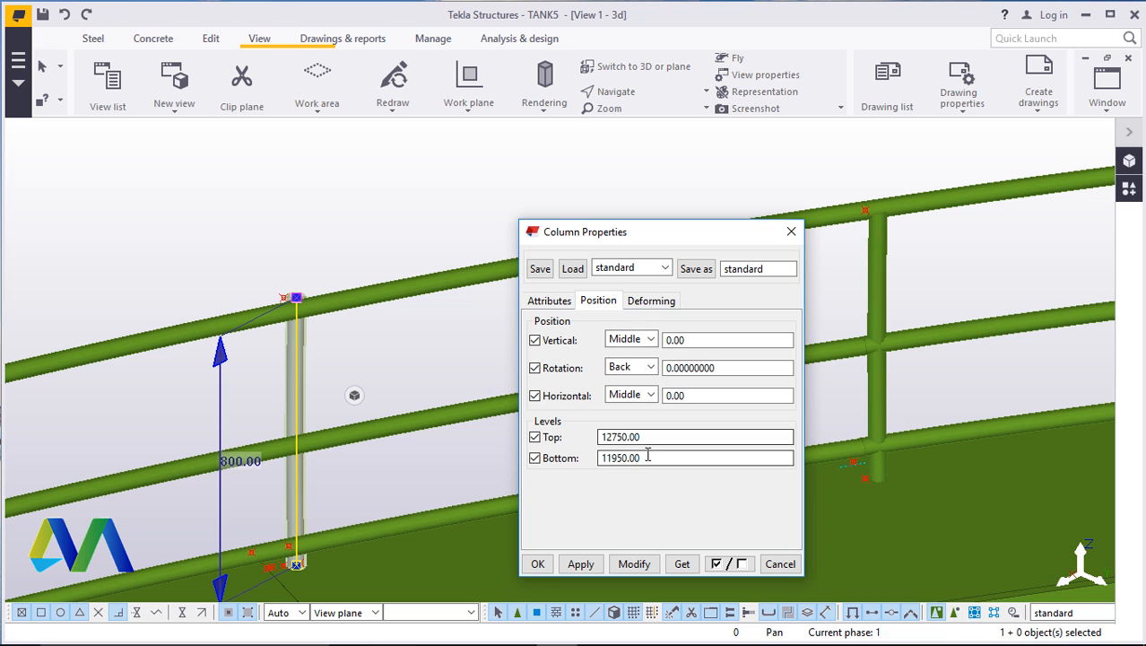
pyautogui.click(549, 302)
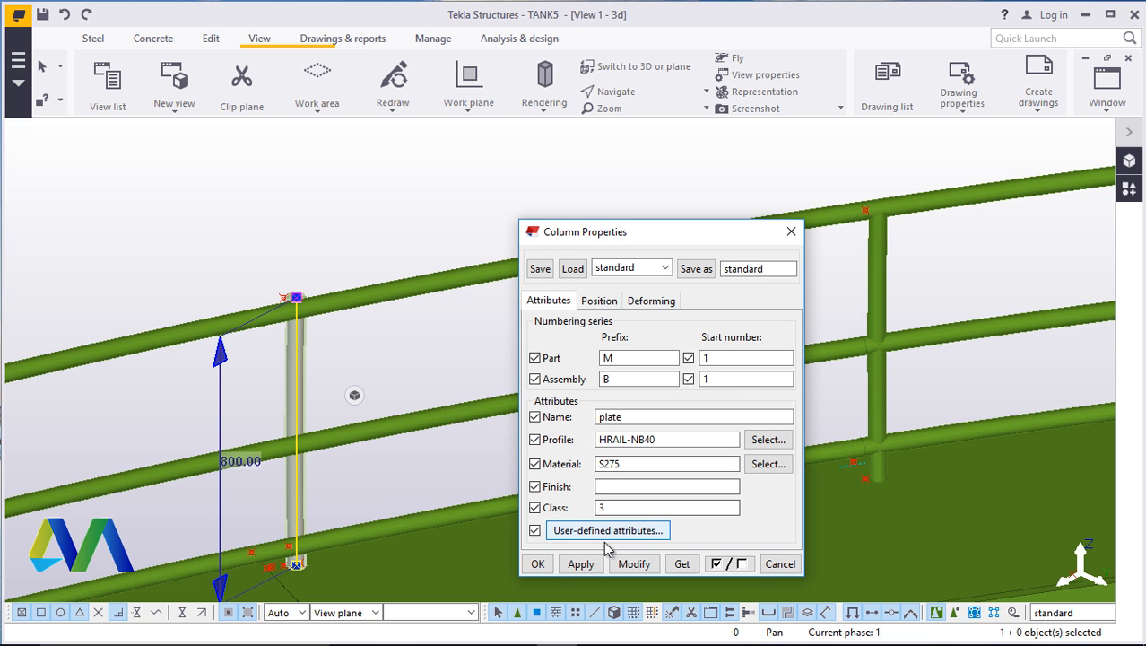
pyautogui.click(789, 235)
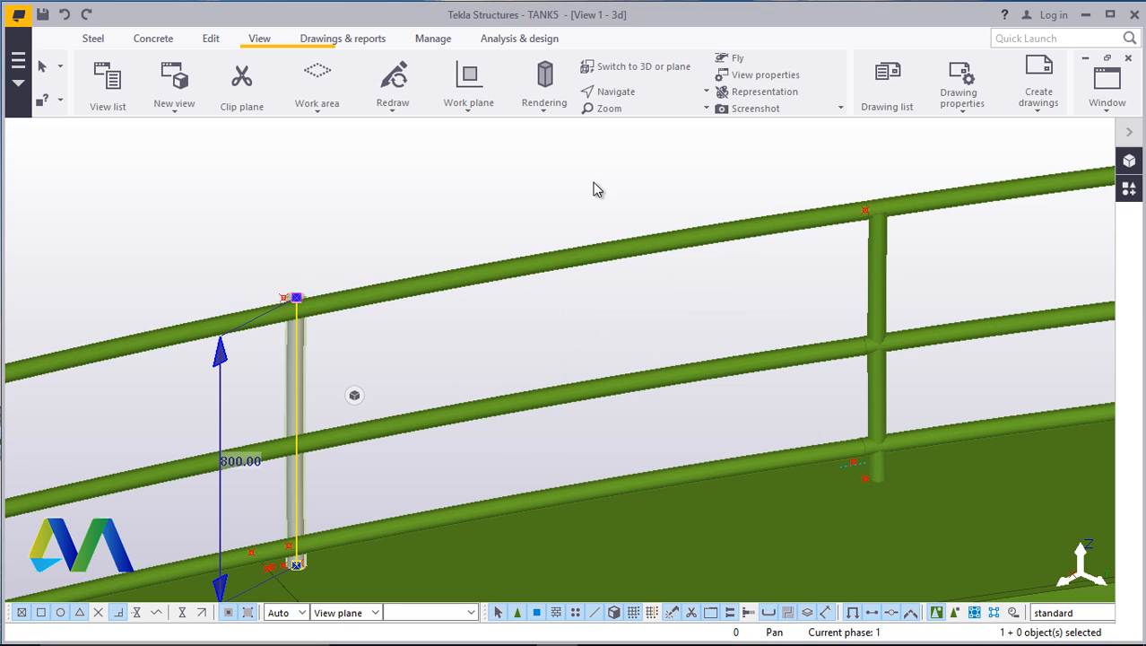
# Examine the handrail around the rim from new rotation points, looking for rails that are still straight
pyautogui.scroll(-5, 704, 249)
pyautogui.moveTo(709, 245); pyautogui.dragTo(294, 358, button='middle')
pyautogui.scroll(2, 293, 354)
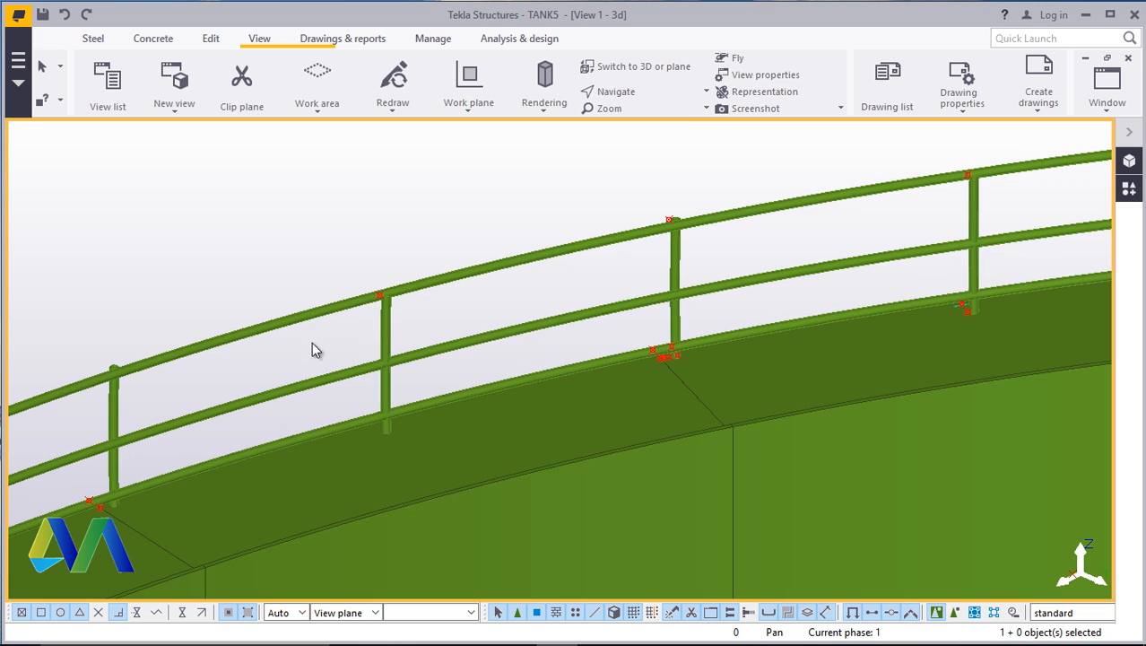
pyautogui.click(637, 95)
pyautogui.click(662, 154)
pyautogui.keyDown('ctrl'); pyautogui.moveTo(687, 293); pyautogui.dragTo(699, 258, button='middle'); pyautogui.keyUp('ctrl')
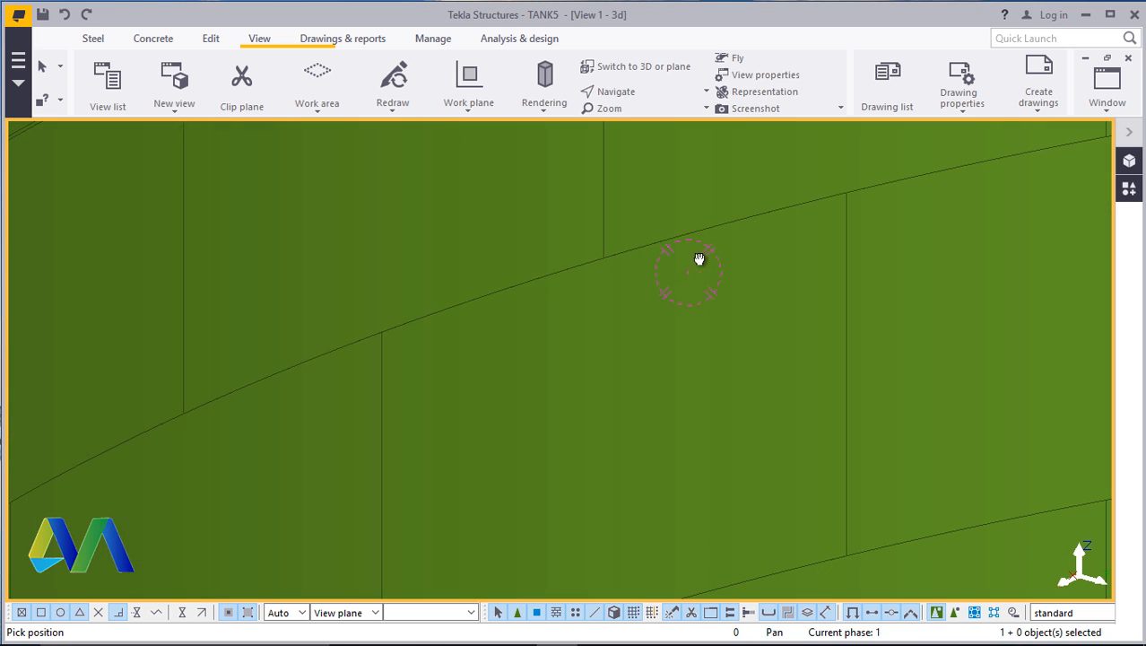
pyautogui.scroll(-4, 663, 381)
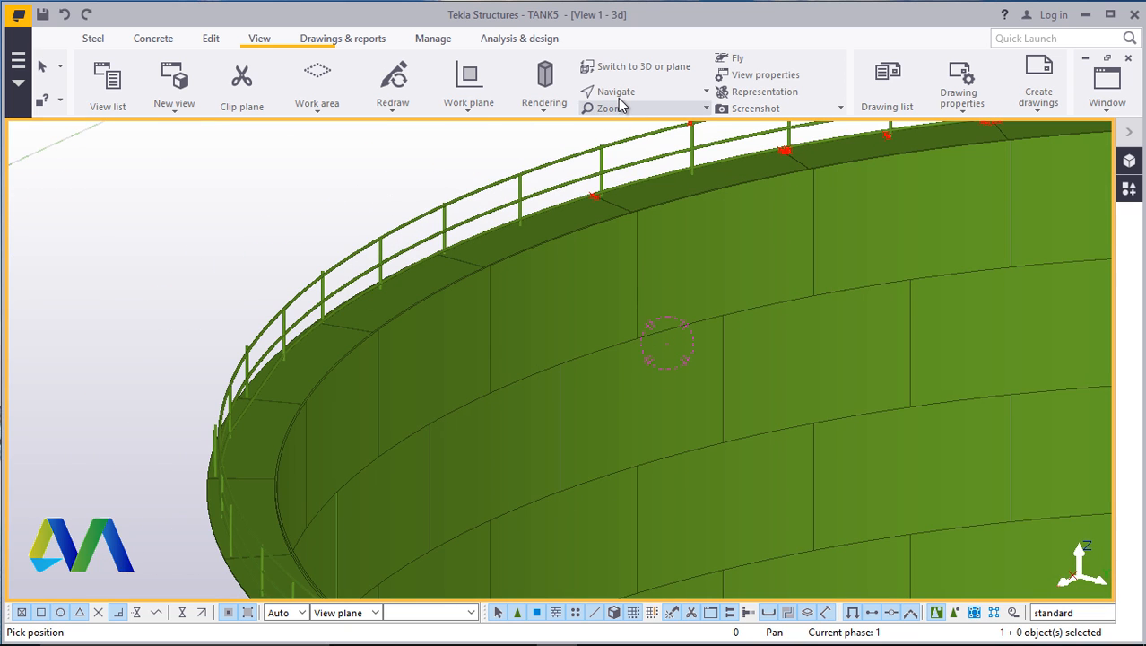
pyautogui.click(619, 93)
pyautogui.click(661, 151)
pyautogui.click(450, 258)
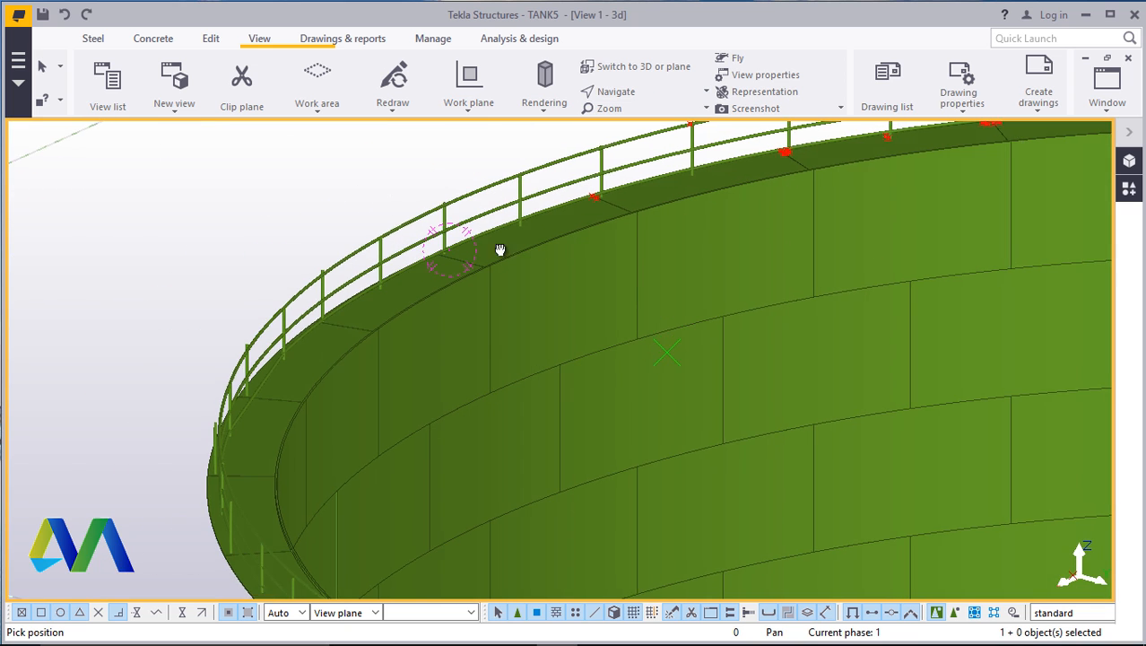
pyautogui.keyDown('ctrl'); pyautogui.moveTo(499, 249); pyautogui.dragTo(709, 242, button='middle'); pyautogui.keyUp('ctrl')
pyautogui.keyDown('ctrl'); pyautogui.moveTo(399, 380); pyautogui.dragTo(789, 263, button='middle'); pyautogui.keyUp('ctrl')
pyautogui.scroll(5, 543, 323)
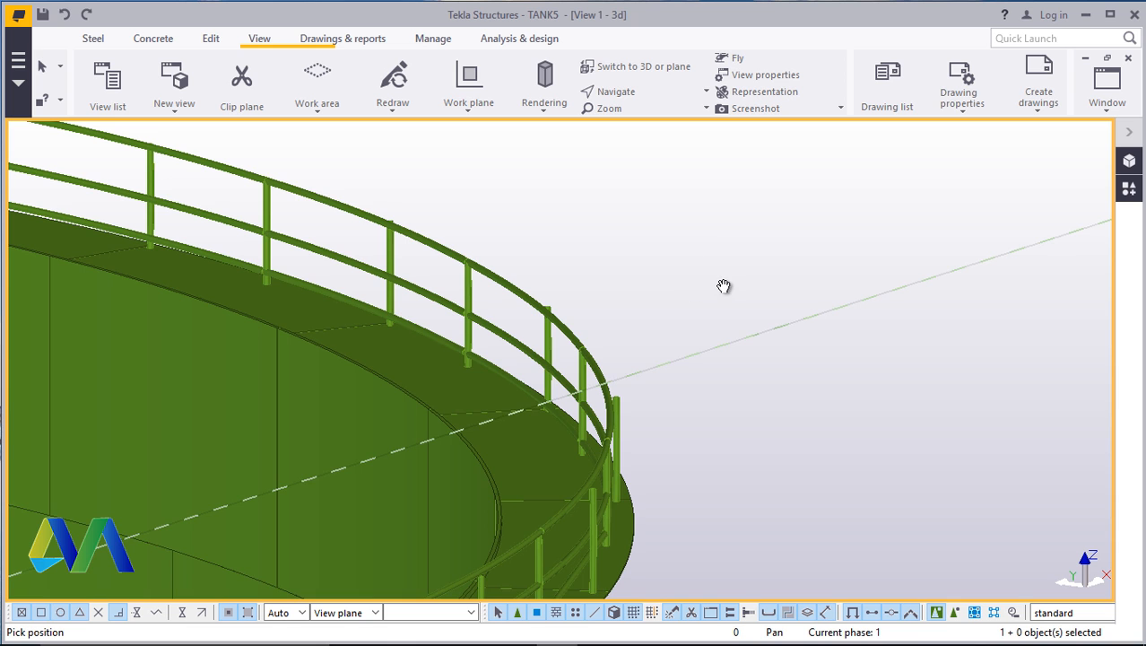
pyautogui.moveTo(723, 286); pyautogui.dragTo(609, 503, button='middle')
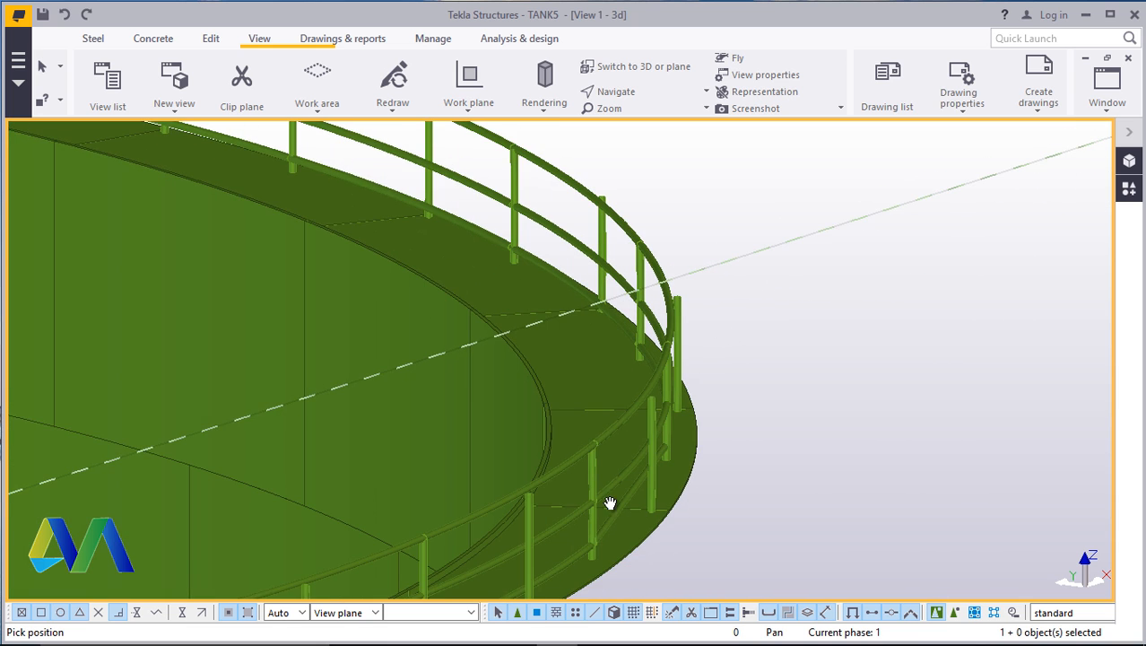
pyautogui.scroll(5, 610, 503)
pyautogui.rightClick(960, 226)
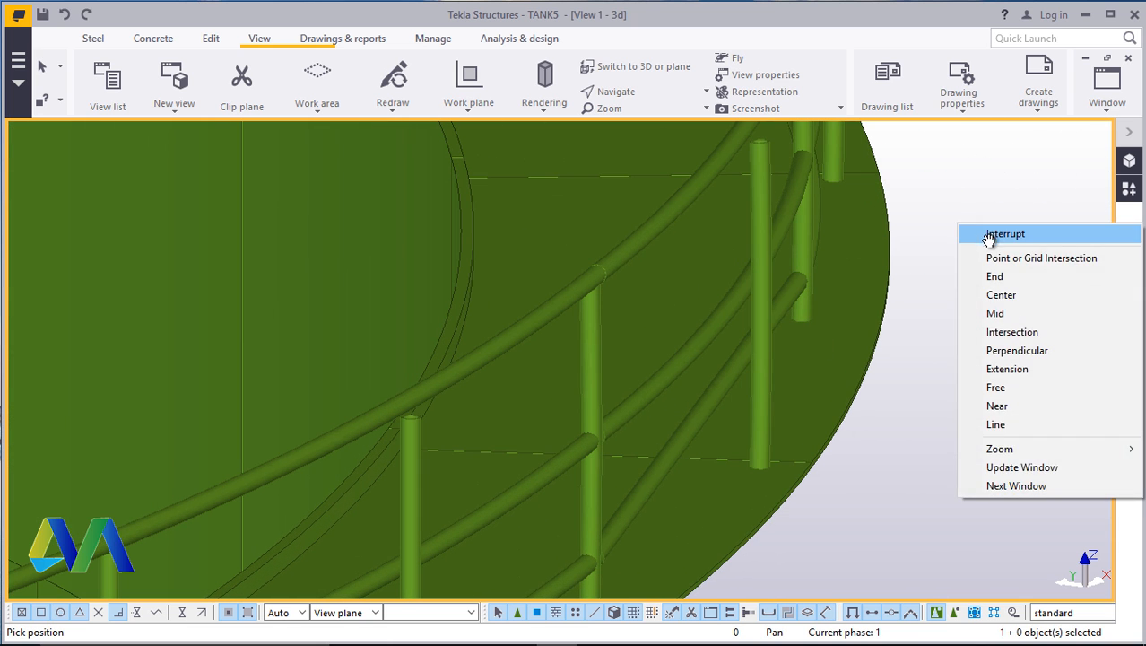
pyautogui.click(989, 234)
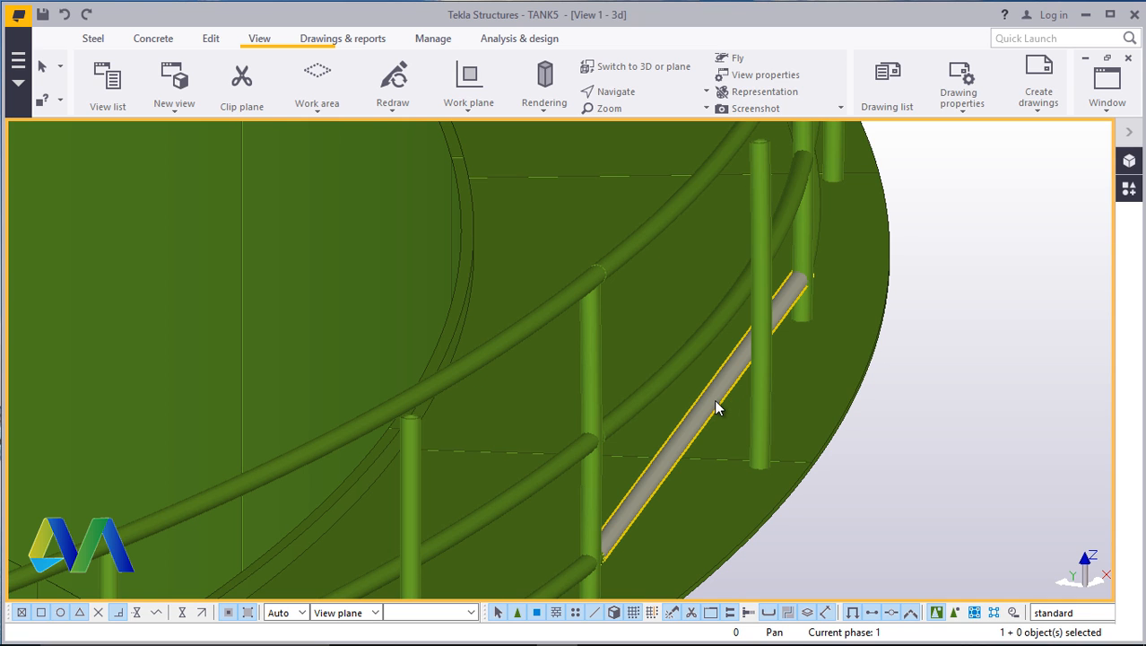
# Curve the straight bottom rail at the rim's sharp bend with an XY-plane radius of -15000 and 1000 segments
pyautogui.scroll(-3, 747, 325)
pyautogui.scroll(1, 768, 309)
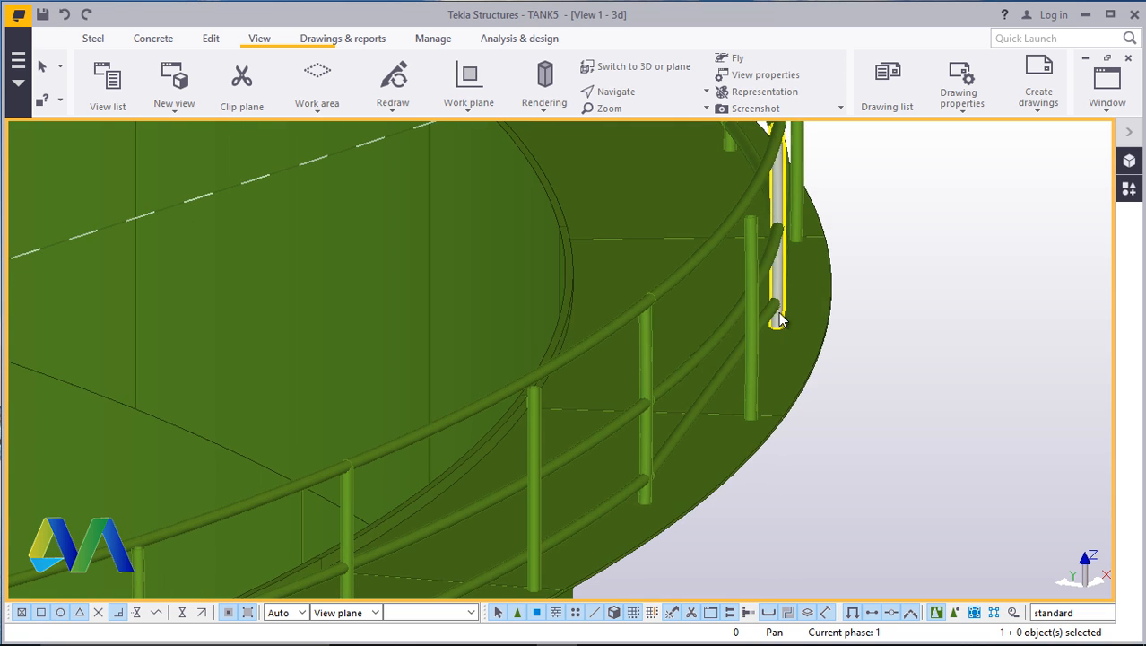
pyautogui.doubleClick(724, 367)
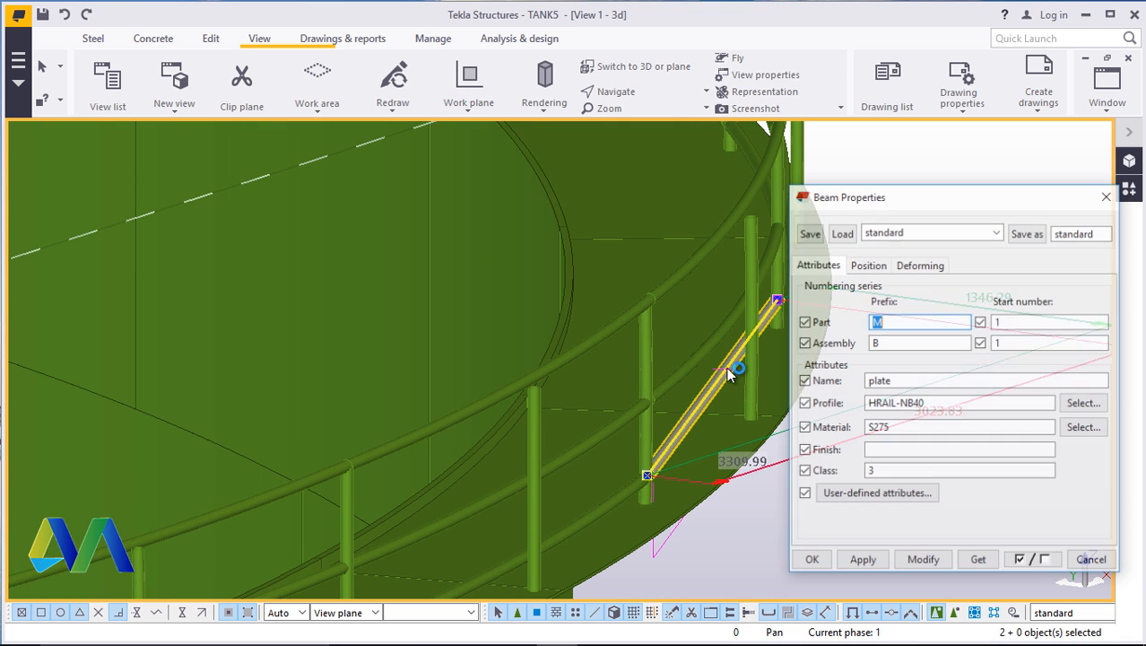
pyautogui.click(866, 264)
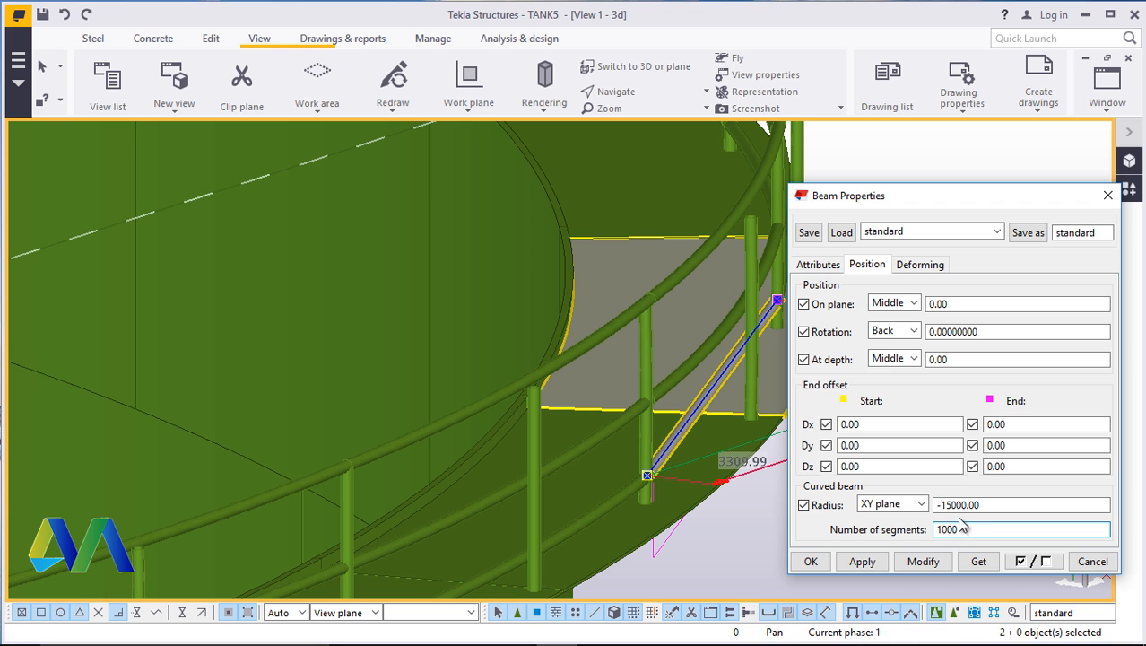
pyautogui.click(919, 563)
pyautogui.click(811, 562)
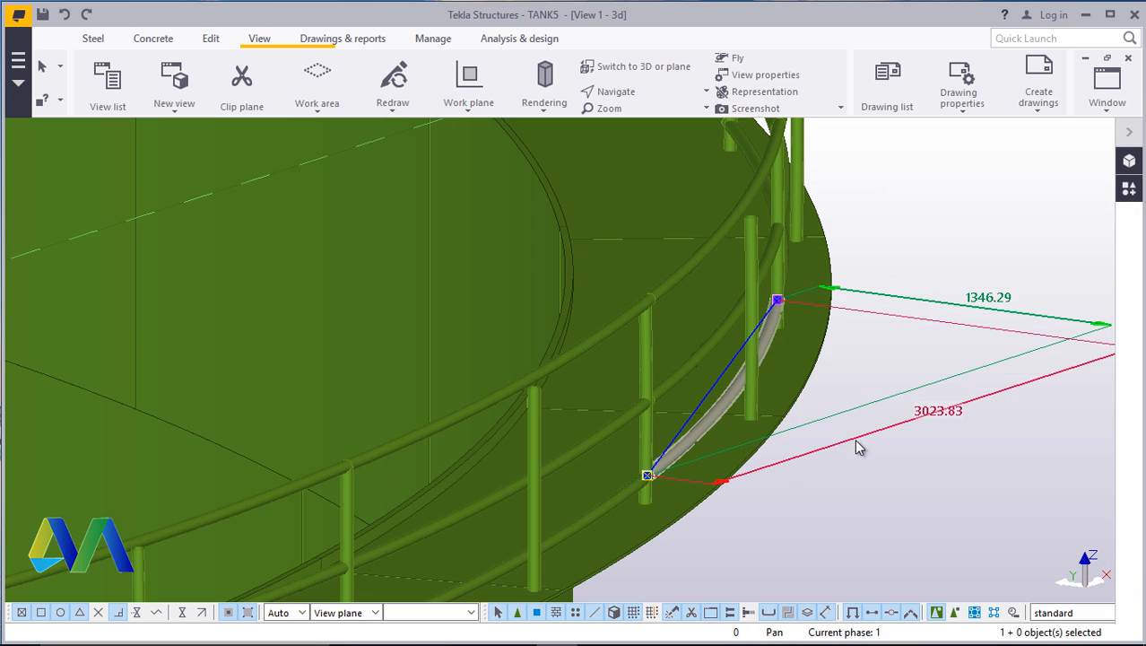
pyautogui.scroll(1, 758, 376)
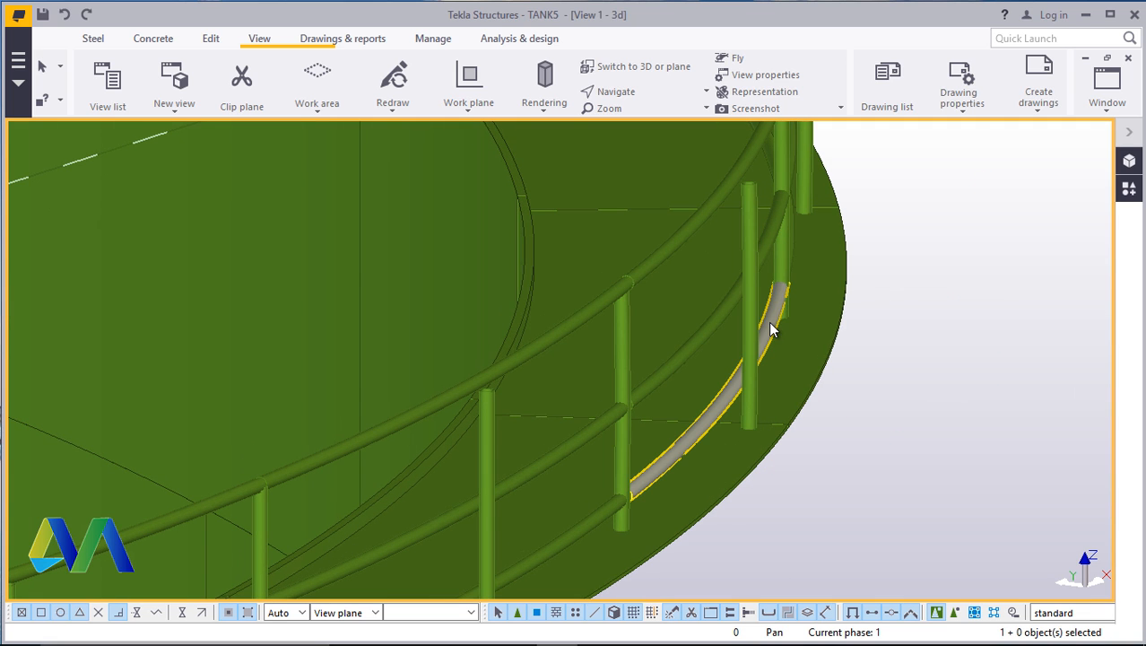
# Examine the neighbouring handrail spans and check the attributes and levels of a near-side post in its column properties
pyautogui.keyDown('ctrl'); pyautogui.moveTo(793, 293); pyautogui.dragTo(825, 244, button='middle'); pyautogui.keyUp('ctrl')
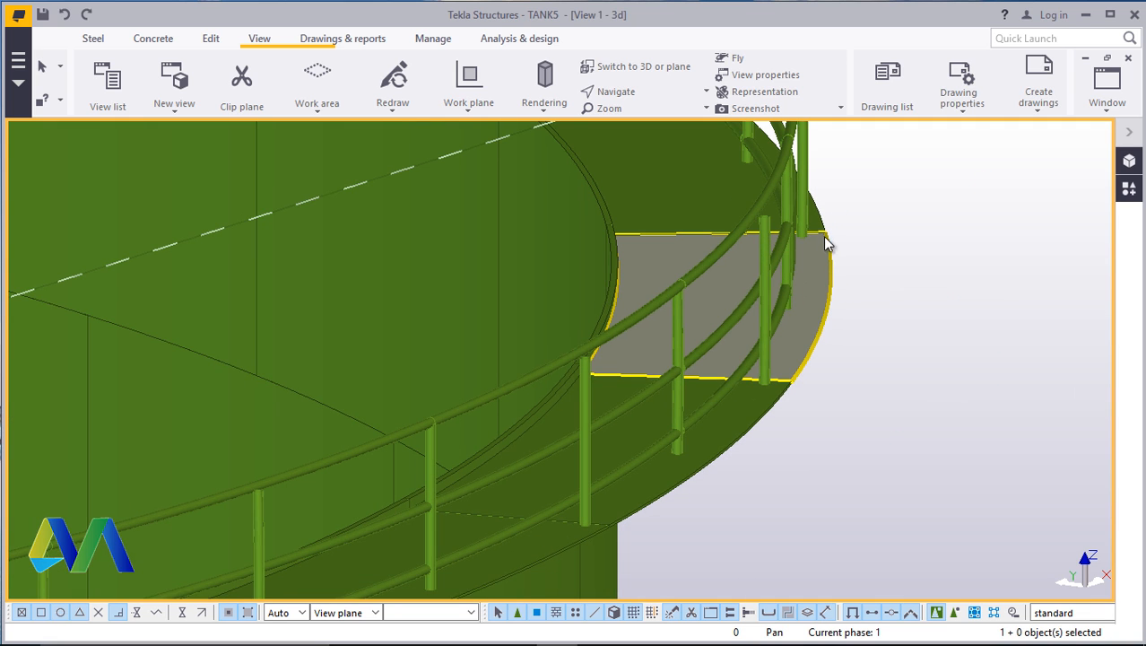
pyautogui.keyDown('ctrl'); pyautogui.moveTo(539, 384); pyautogui.dragTo(773, 297, button='middle'); pyautogui.keyUp('ctrl')
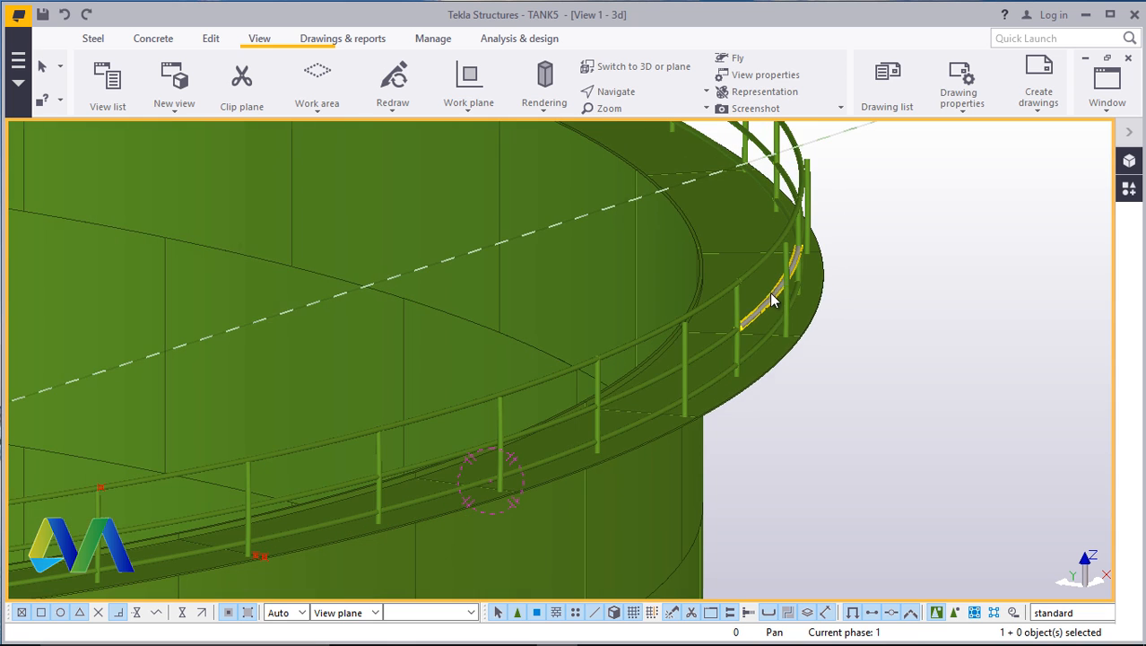
pyautogui.scroll(3, 461, 399)
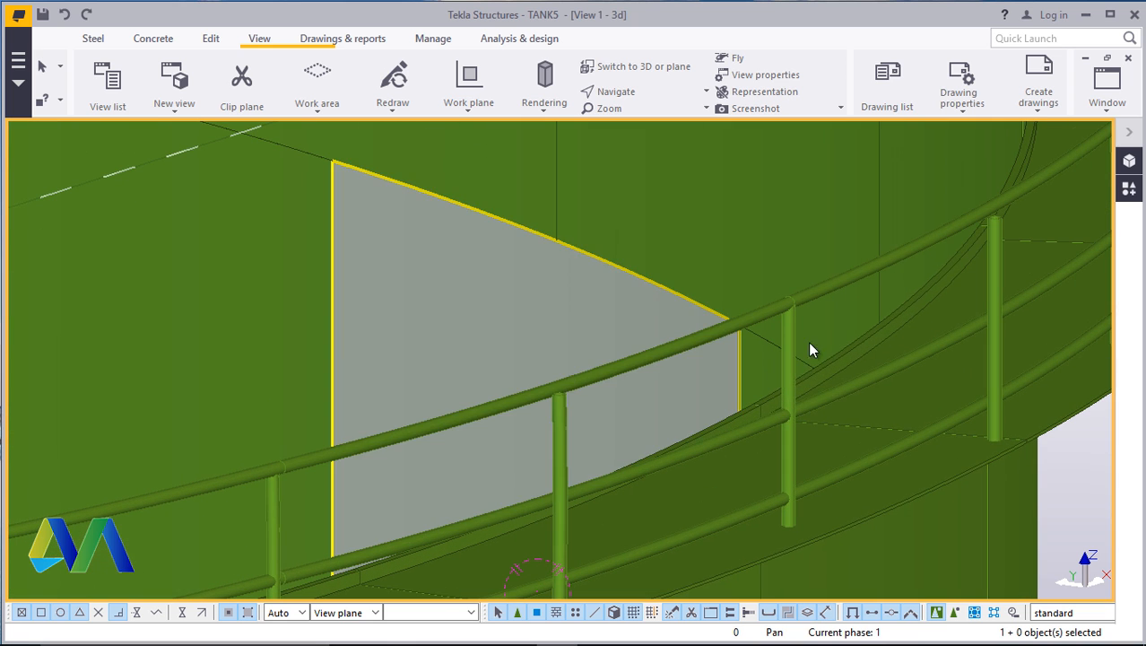
pyautogui.scroll(1, 567, 482)
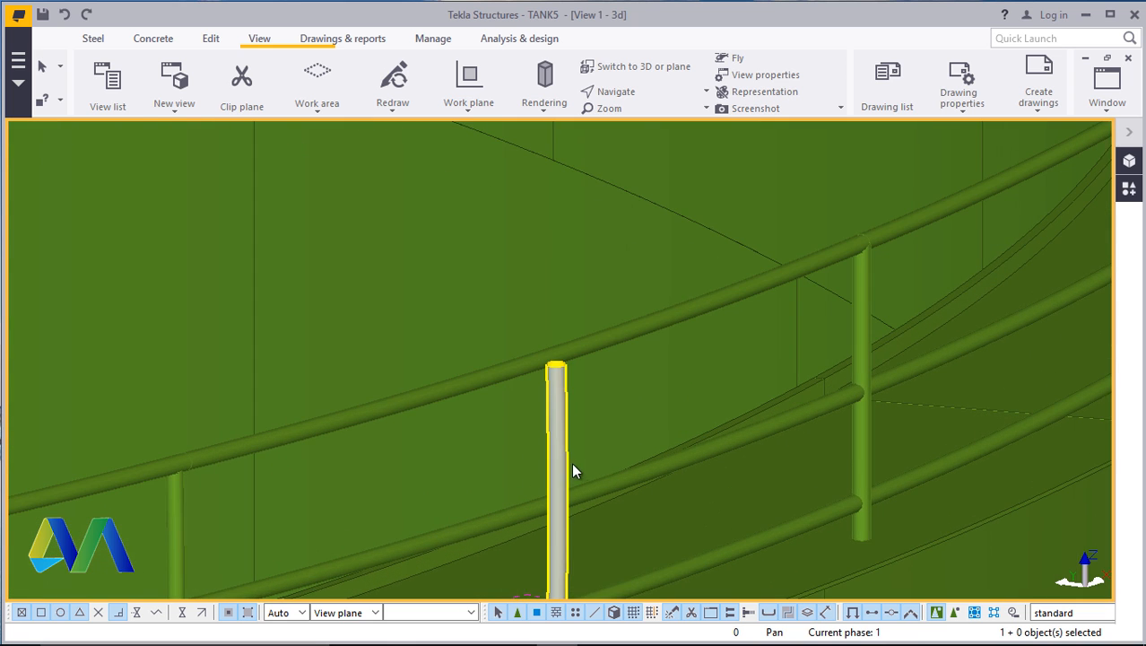
pyautogui.doubleClick(560, 398)
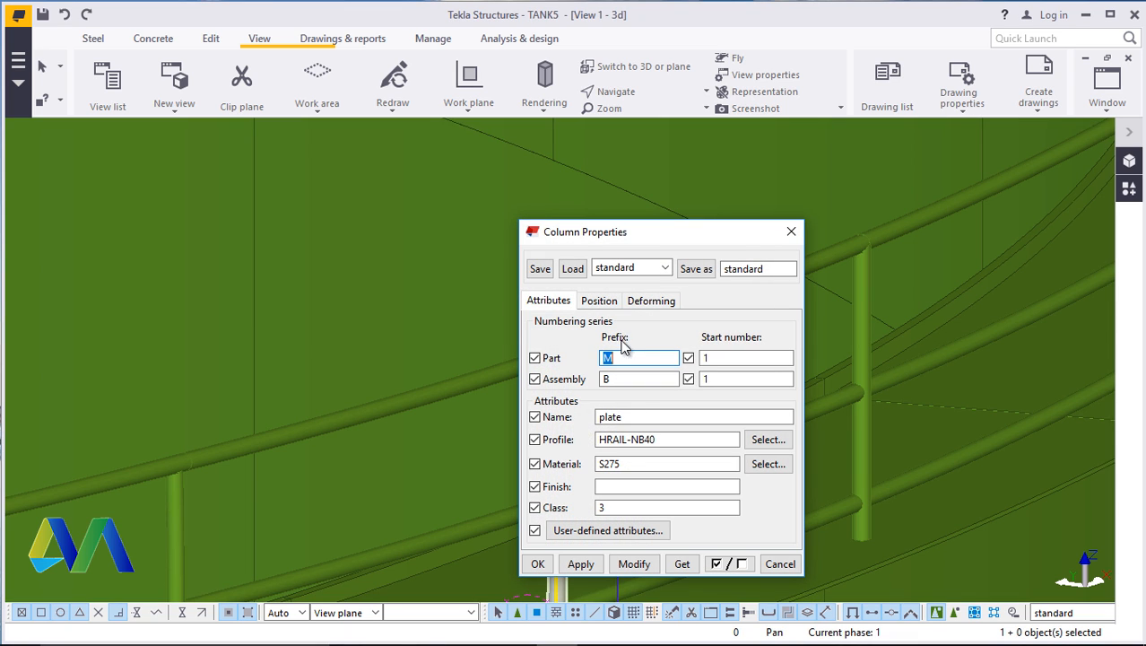
pyautogui.click(601, 303)
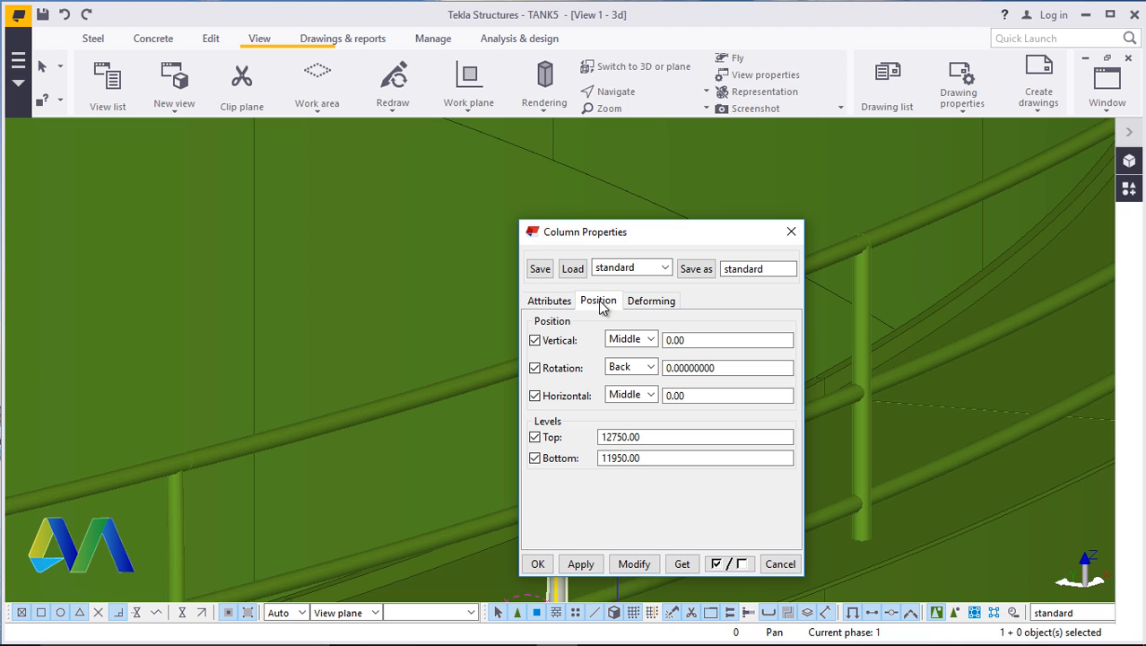
pyautogui.click(791, 233)
pyautogui.scroll(-8, 772, 287)
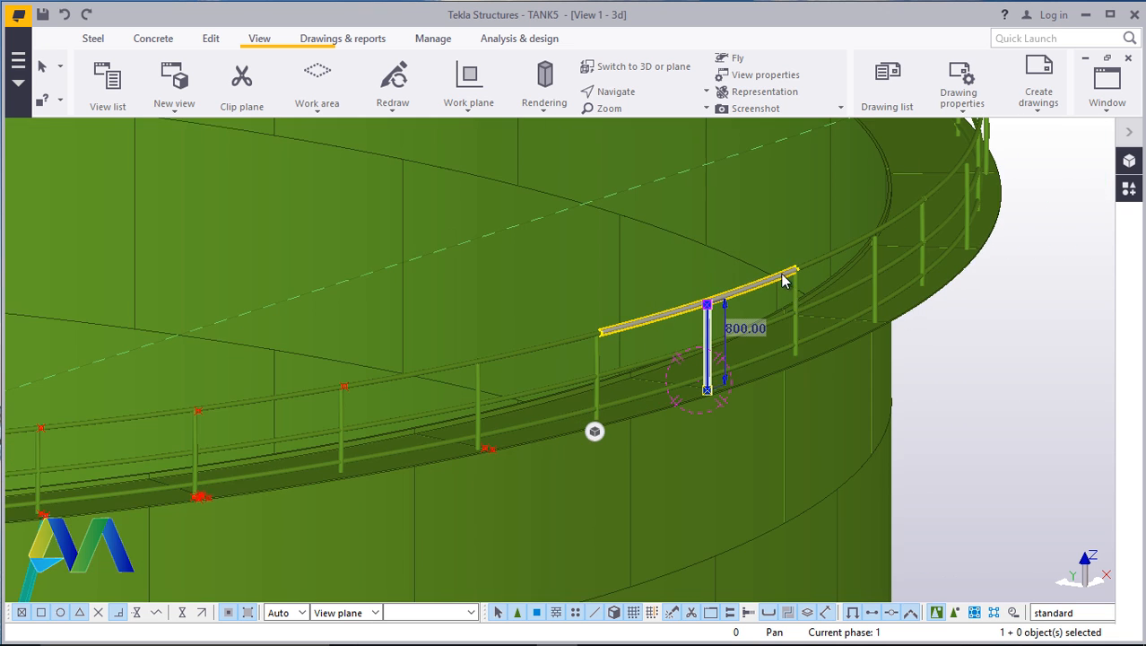
pyautogui.scroll(2, 681, 361)
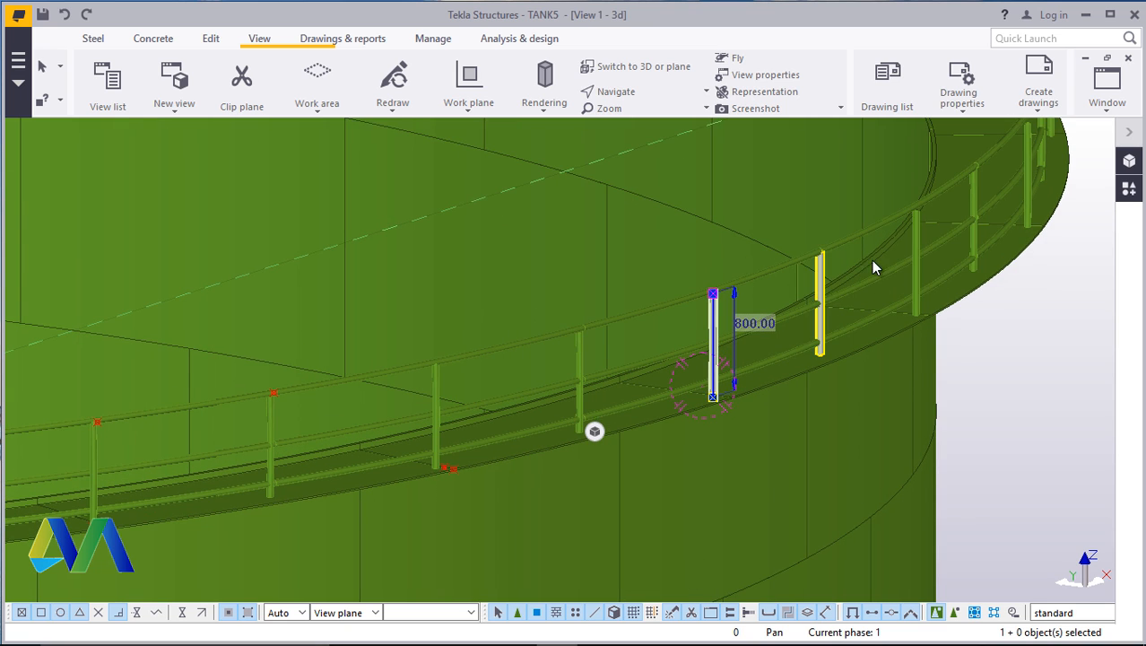
# Examine the tank rim from outside and above, around to the inclined cyan brace below the handrail
pyautogui.click(1013, 335)
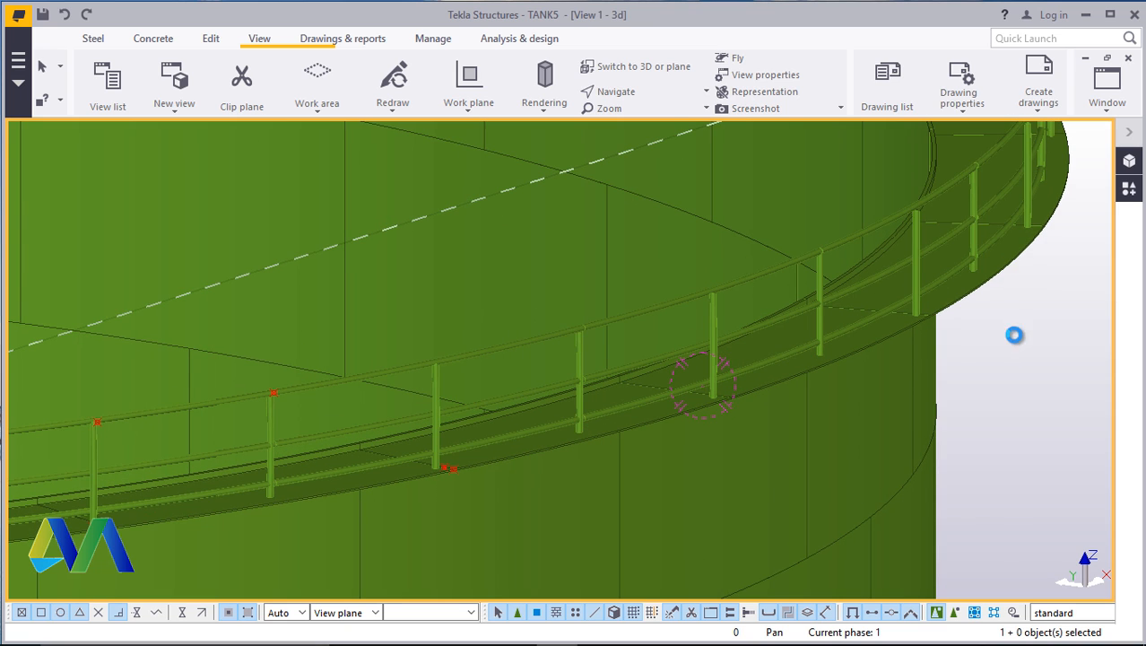
pyautogui.click(656, 95)
pyautogui.click(655, 120)
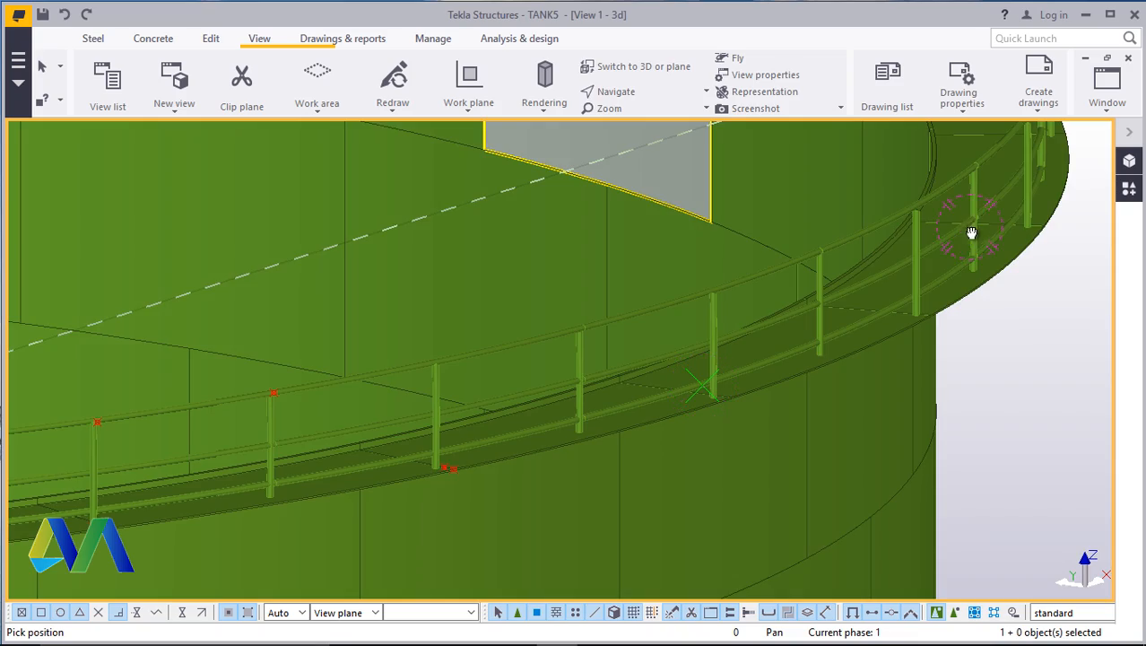
pyautogui.moveTo(972, 233)
pyautogui.mouseDown()
pyautogui.moveTo(757, 243)
pyautogui.moveTo(522, 307)
pyautogui.mouseUp()
pyautogui.scroll(-4, 438, 325)
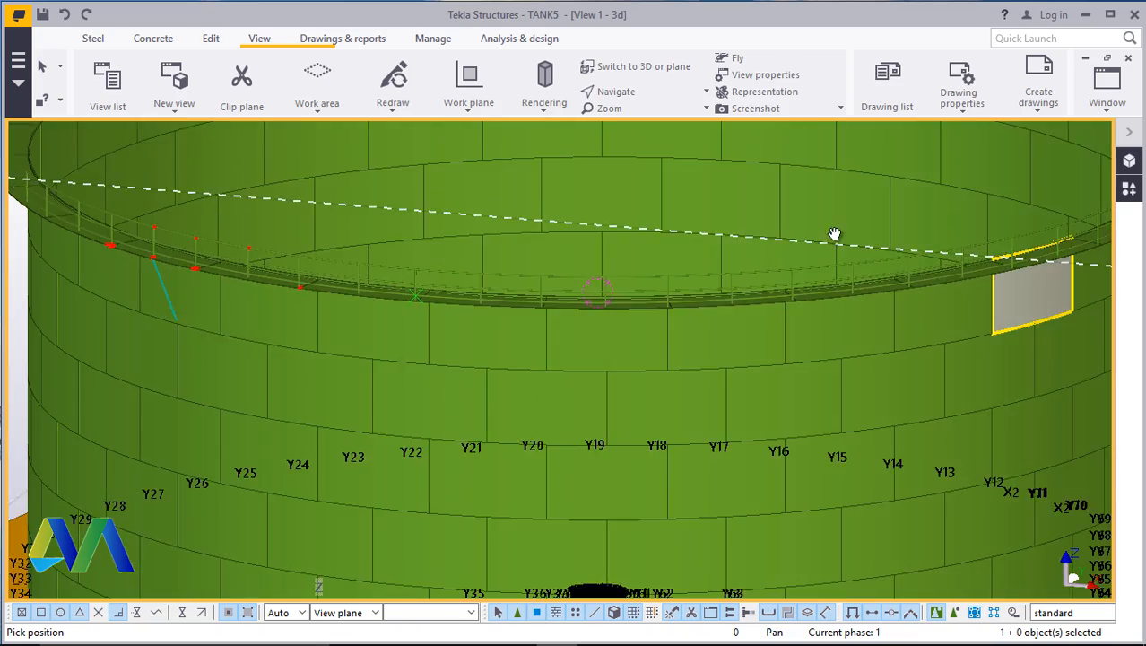
pyautogui.moveTo(834, 234); pyautogui.dragTo(897, 299)
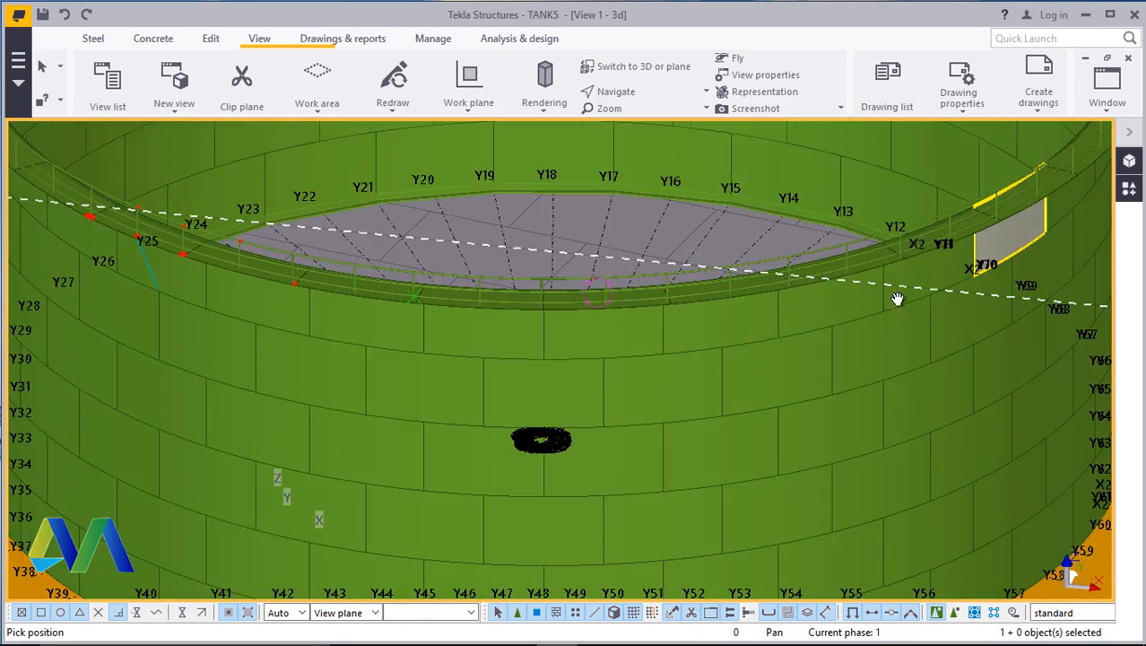
pyautogui.scroll(-3, 897, 299)
pyautogui.scroll(8, 404, 243)
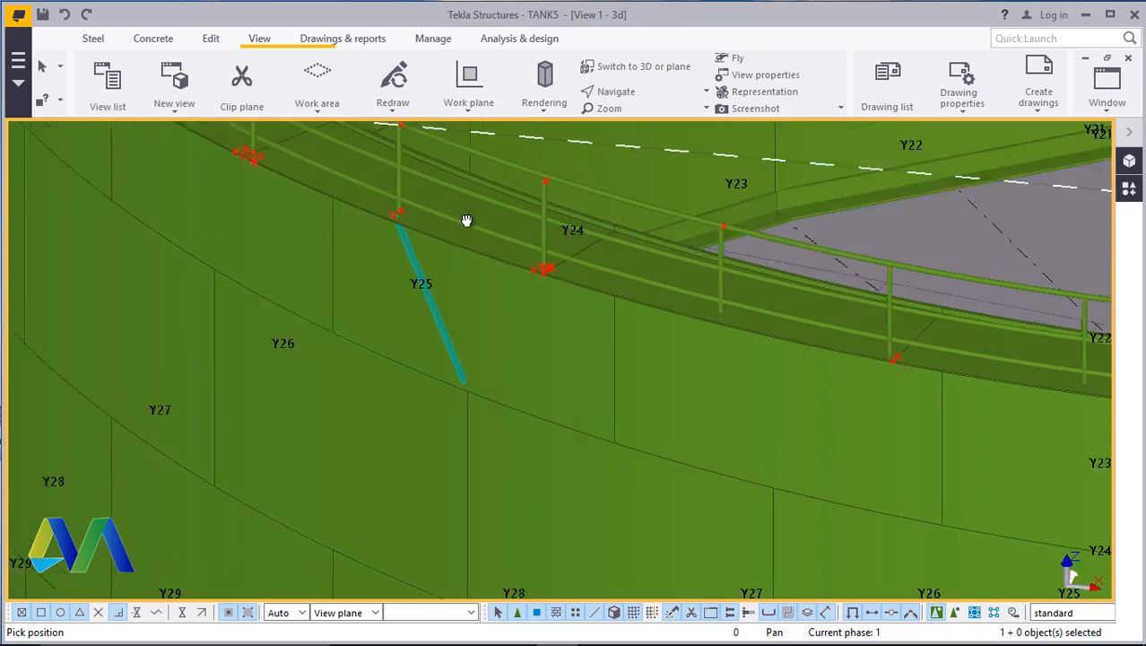
pyautogui.keyDown('ctrl'); pyautogui.moveTo(467, 219); pyautogui.dragTo(512, 170, button='middle'); pyautogui.keyUp('ctrl')
pyautogui.scroll(-3, 573, 308)
pyautogui.keyDown('ctrl'); pyautogui.moveTo(630, 302); pyautogui.dragTo(839, 282, button='middle'); pyautogui.keyUp('ctrl')
pyautogui.scroll(-3, 480, 368)
pyautogui.keyDown('ctrl'); pyautogui.moveTo(701, 423); pyautogui.dragTo(673, 479, button='middle'); pyautogui.keyUp('ctrl')
pyautogui.scroll(5, 673, 471)
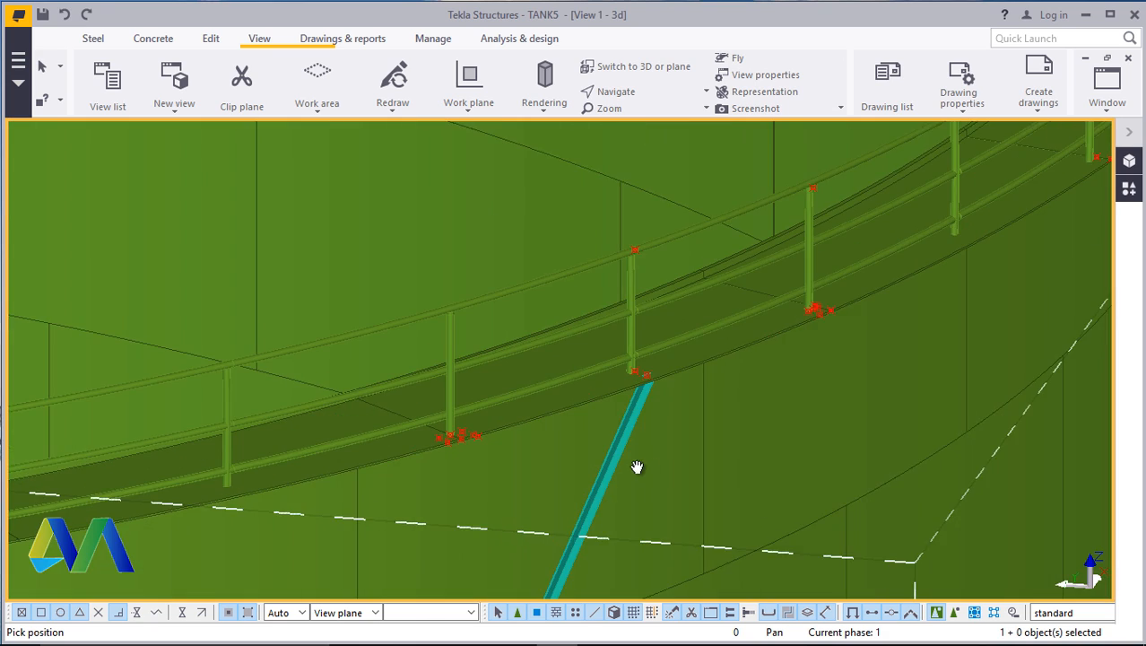
pyautogui.scroll(2, 636, 467)
pyautogui.rightClick(610, 137)
pyautogui.click(648, 146)
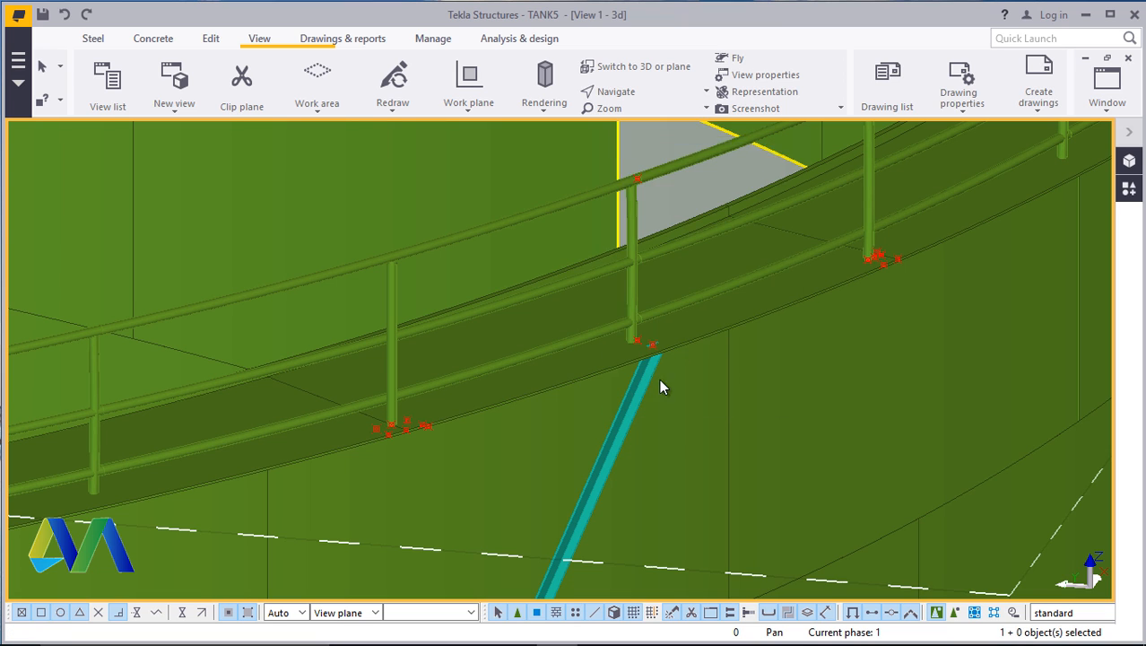
# Set the Radial array tool to 30 copies at a 12-degree angle, rotated about Z, and choose the inclined brace as the object to copy
pyautogui.click(634, 401)
pyautogui.click(1128, 188)
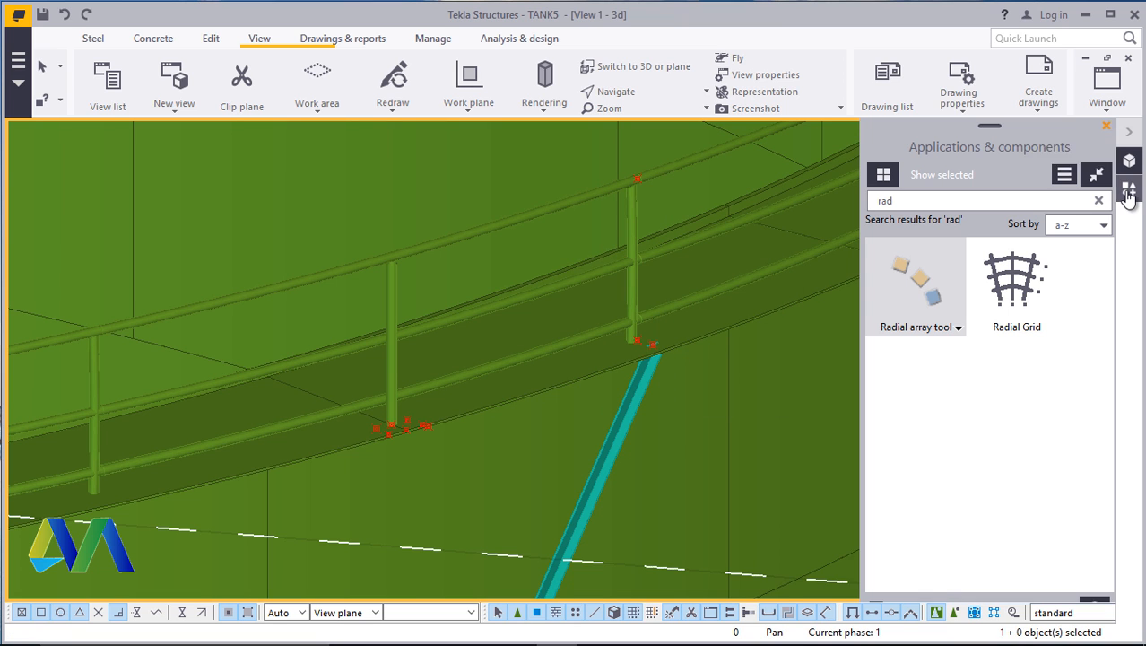
pyautogui.doubleClick(949, 280)
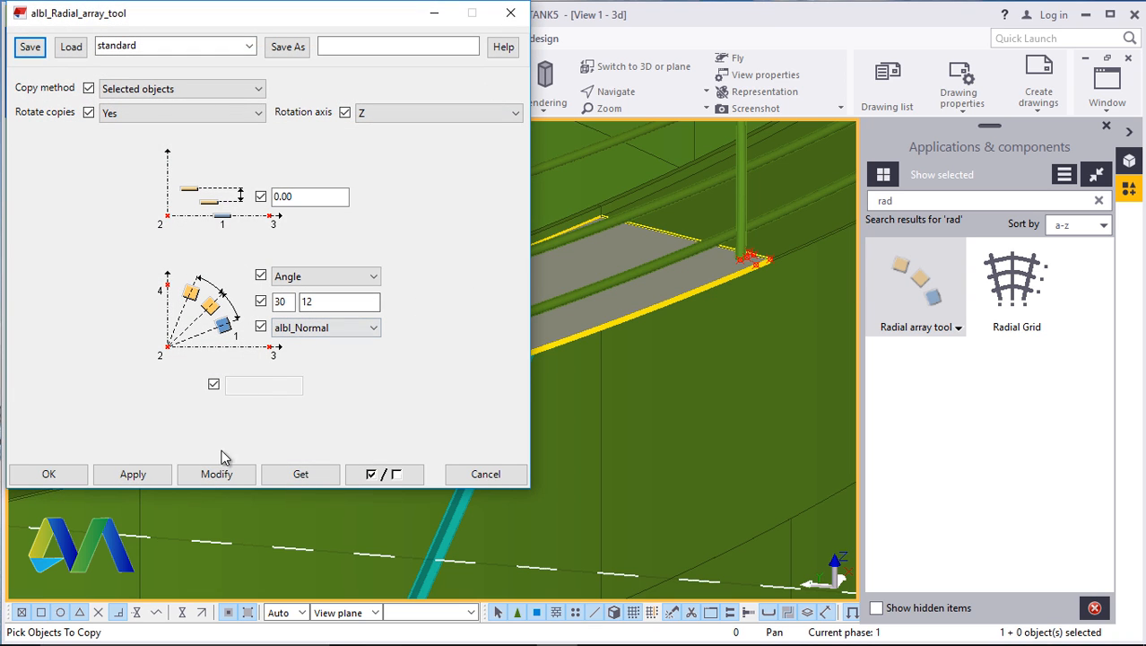
pyautogui.click(133, 475)
pyautogui.click(62, 475)
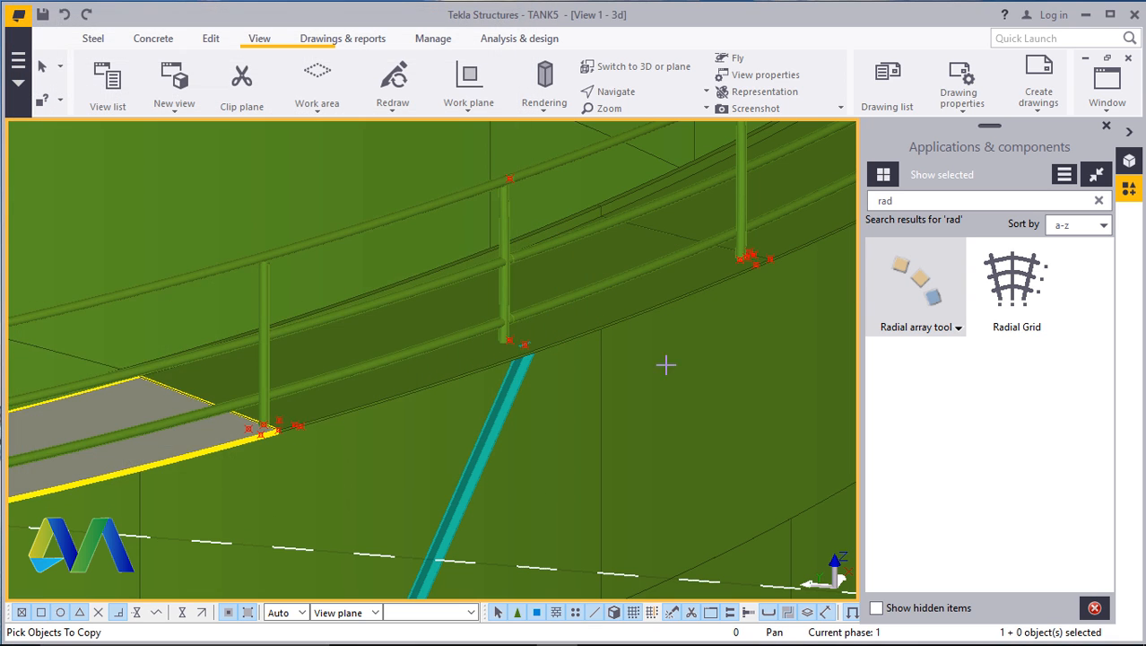
pyautogui.scroll(-3, 722, 311)
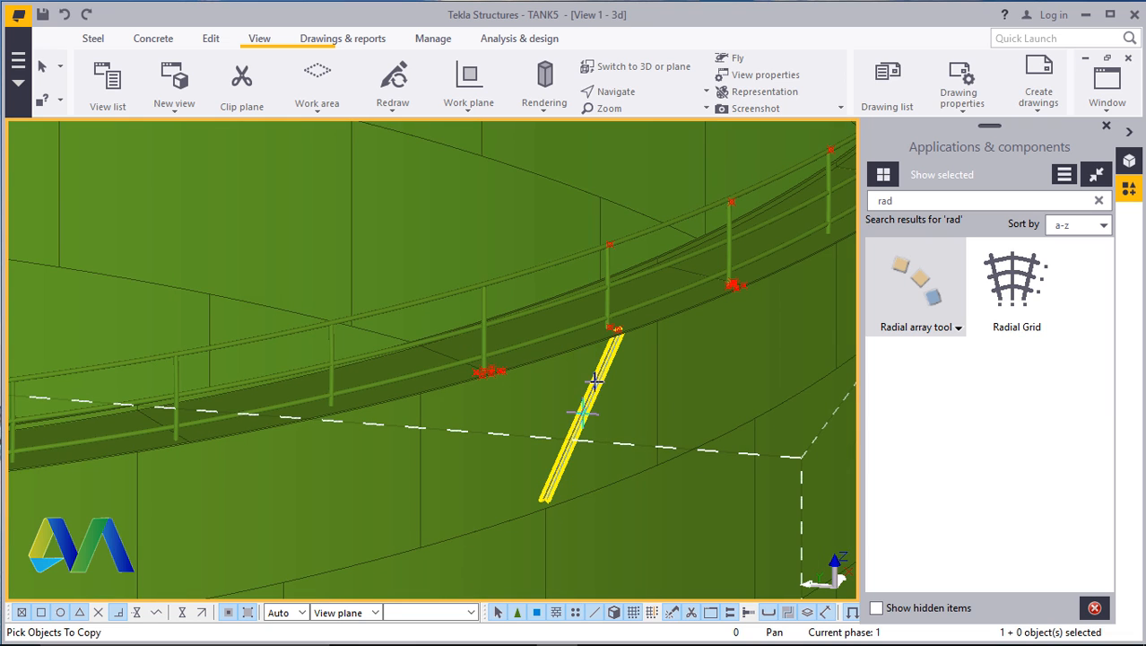
pyautogui.click(595, 381)
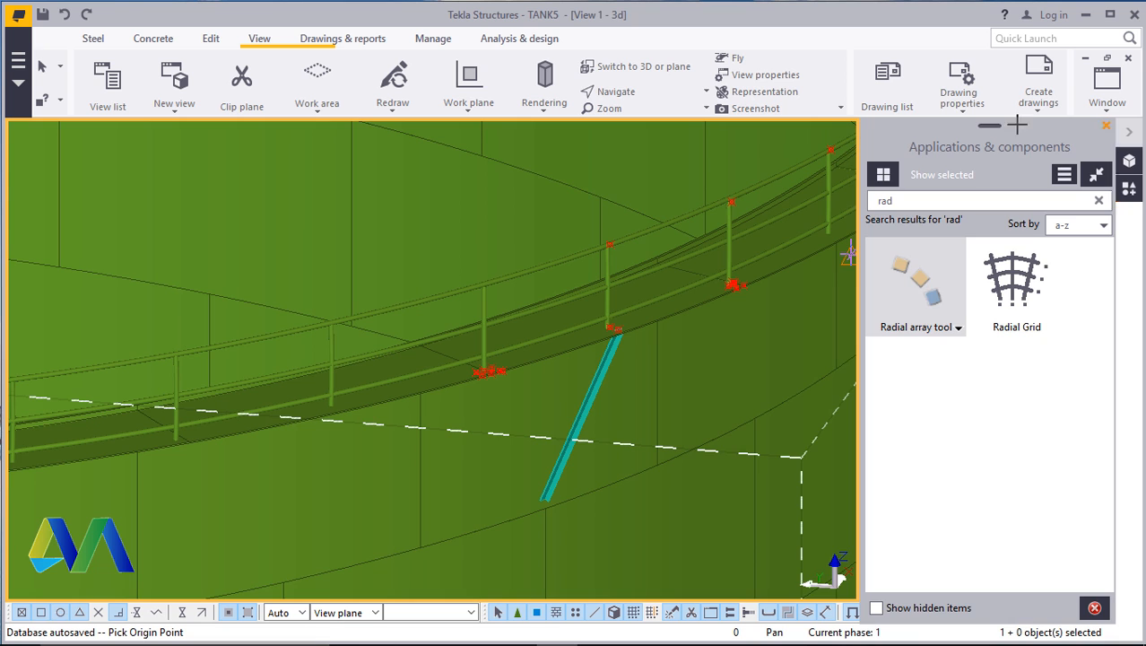
# Array the brace in plan view, using the radial grid's centre as origin and its horizontal and vertical grid lines as X and Y directions
pyautogui.click(643, 63)
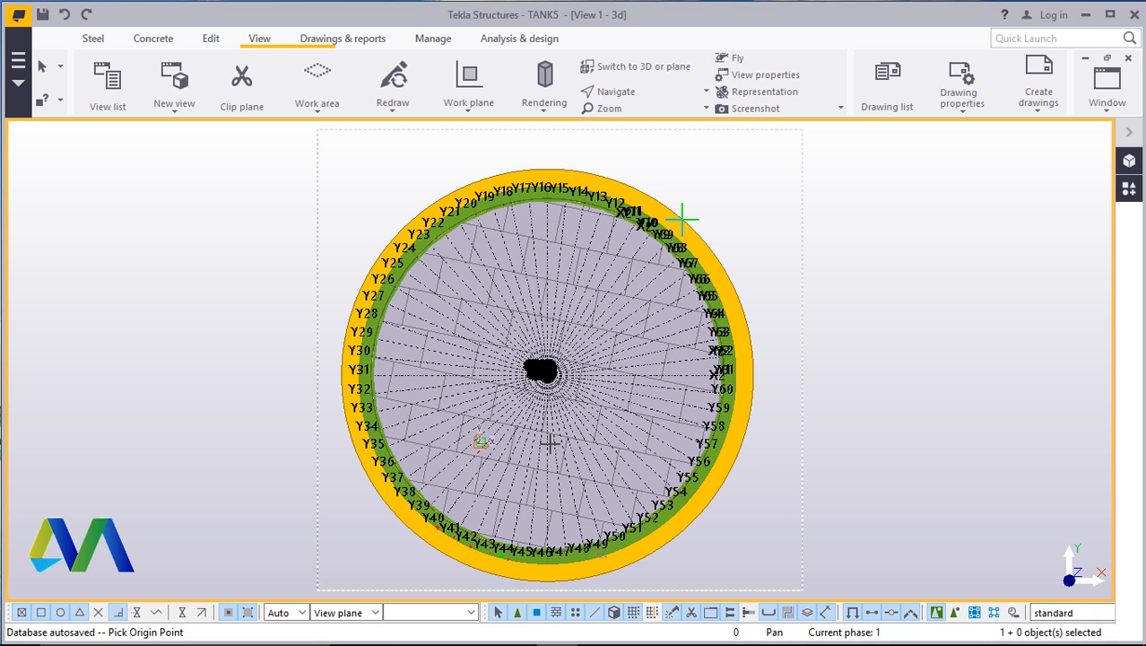
pyautogui.scroll(5, 547, 373)
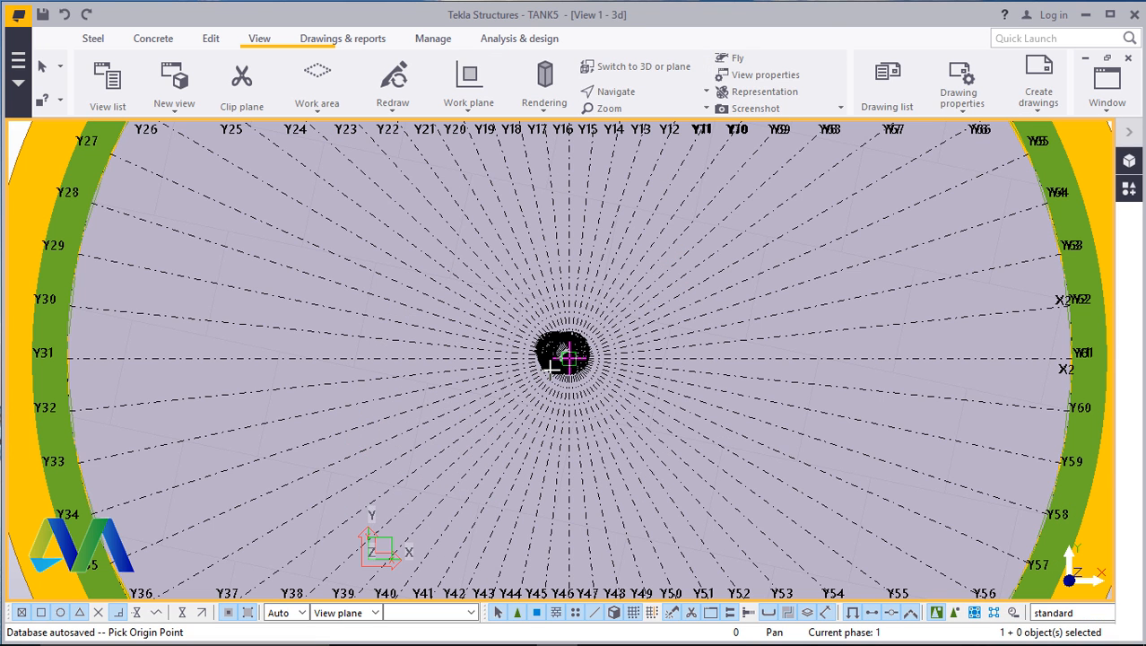
pyautogui.scroll(3, 570, 357)
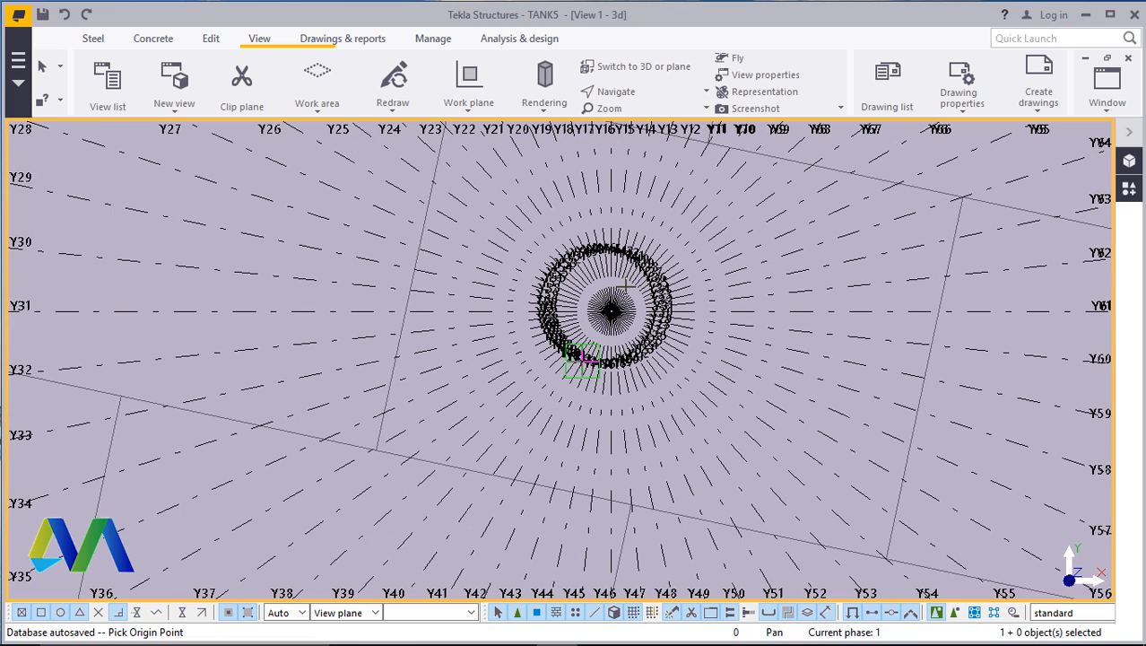
pyautogui.scroll(3, 626, 286)
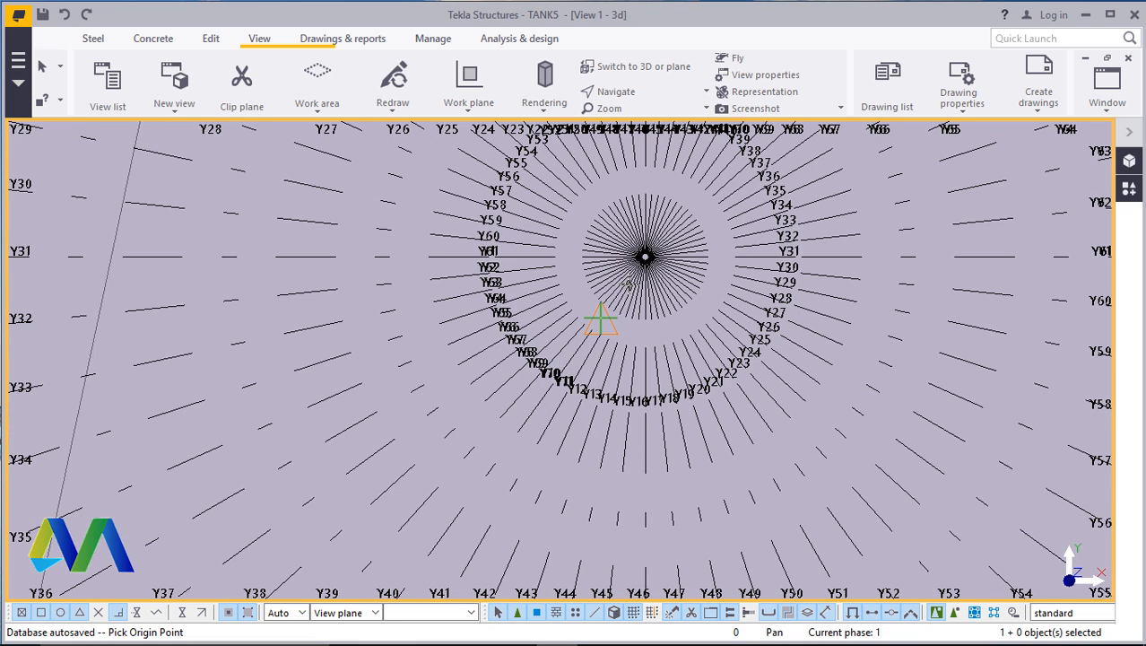
pyautogui.scroll(2, 630, 286)
pyautogui.scroll(3, 672, 229)
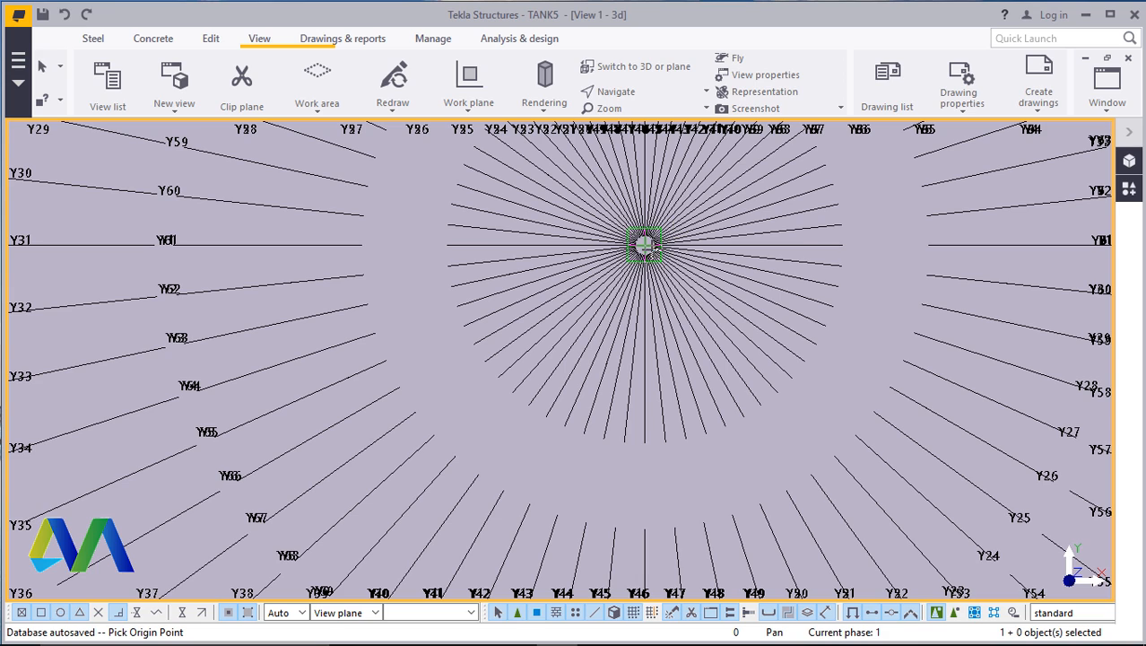
pyautogui.click(645, 245)
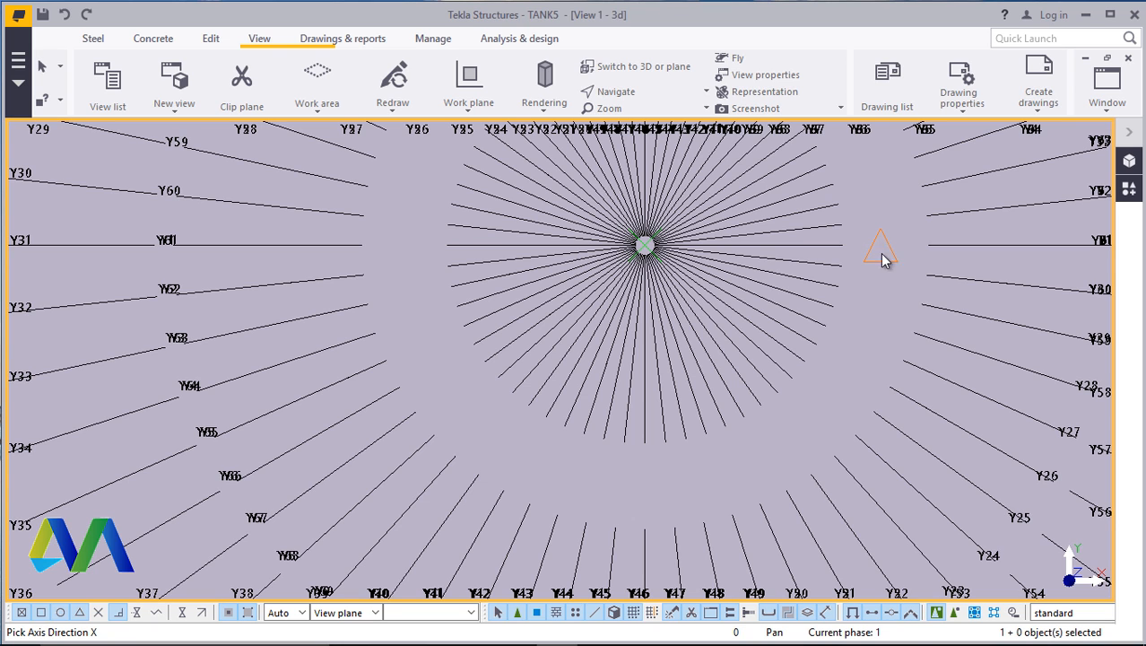
pyautogui.click(706, 401)
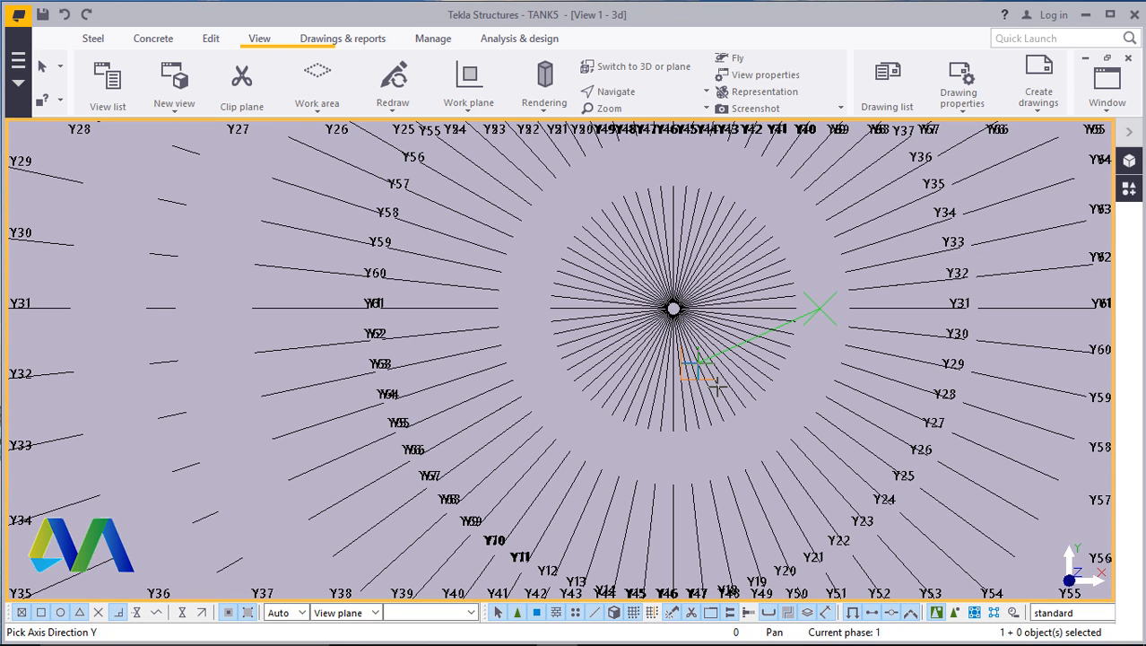
pyautogui.click(675, 166)
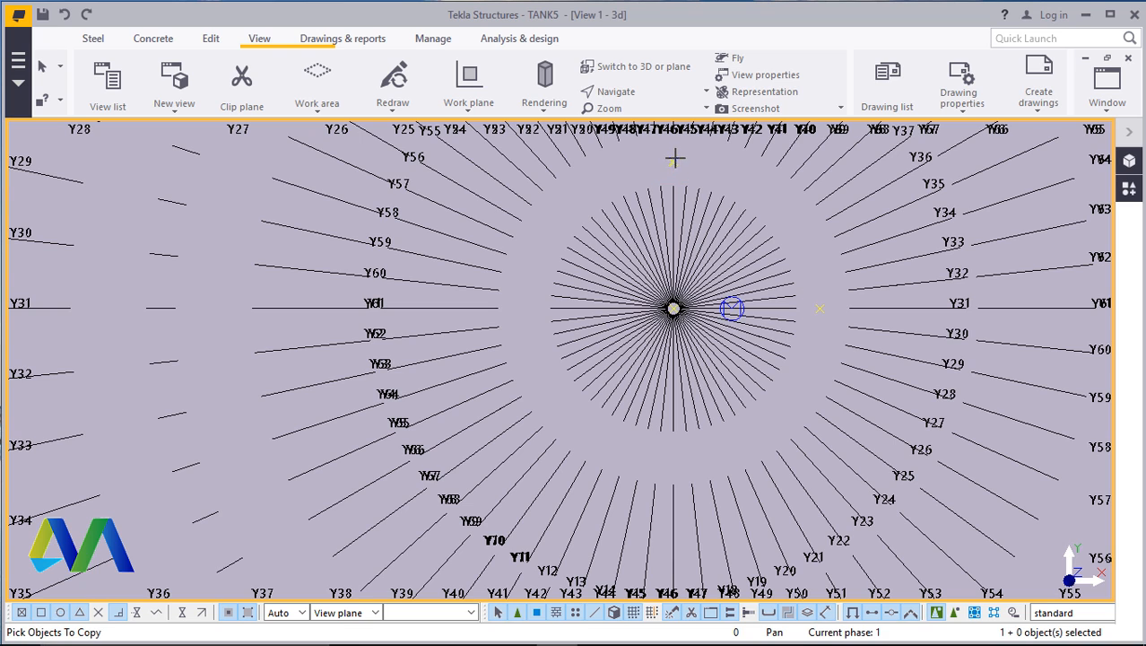
pyautogui.middleClick(678, 154)
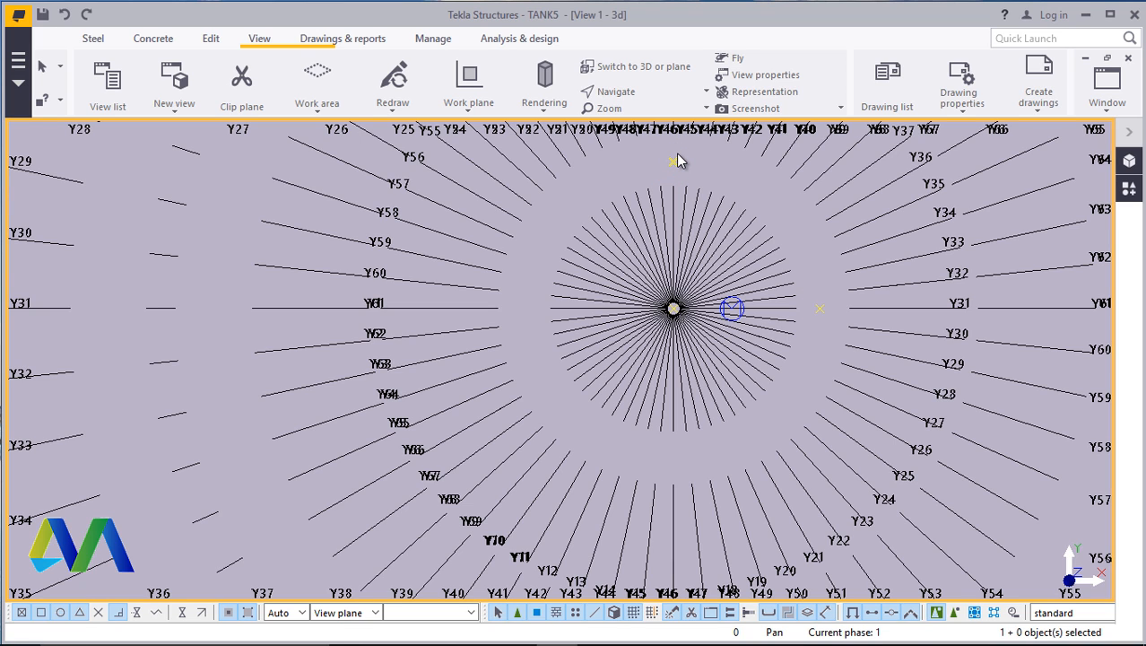
# Return to the 3D view and examine the arrayed braces below the rim, rotating about a point on the near side
pyautogui.click(643, 65)
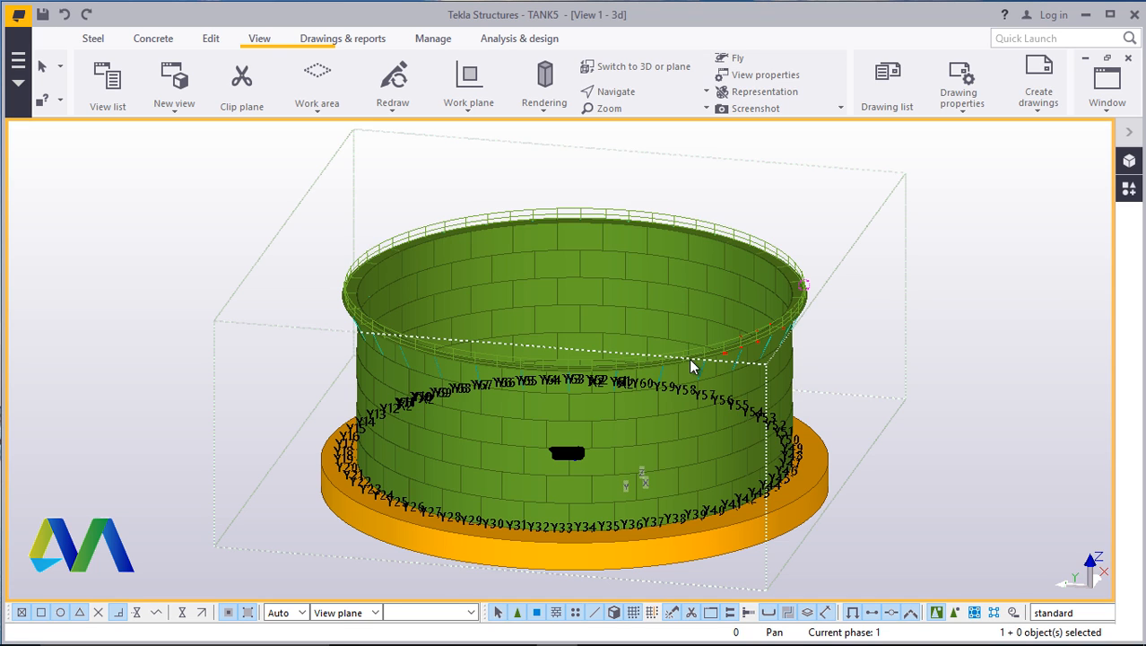
pyautogui.scroll(4, 748, 344)
pyautogui.scroll(1, 750, 345)
pyautogui.rightClick(985, 249)
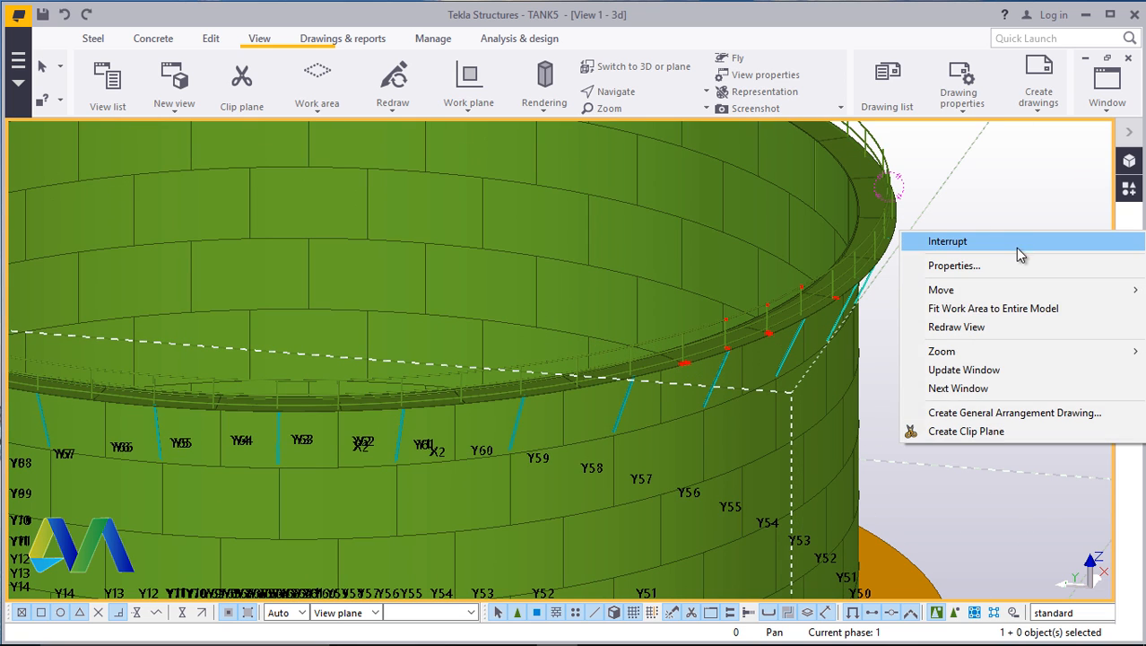
pyautogui.click(1019, 242)
pyautogui.scroll(2, 718, 381)
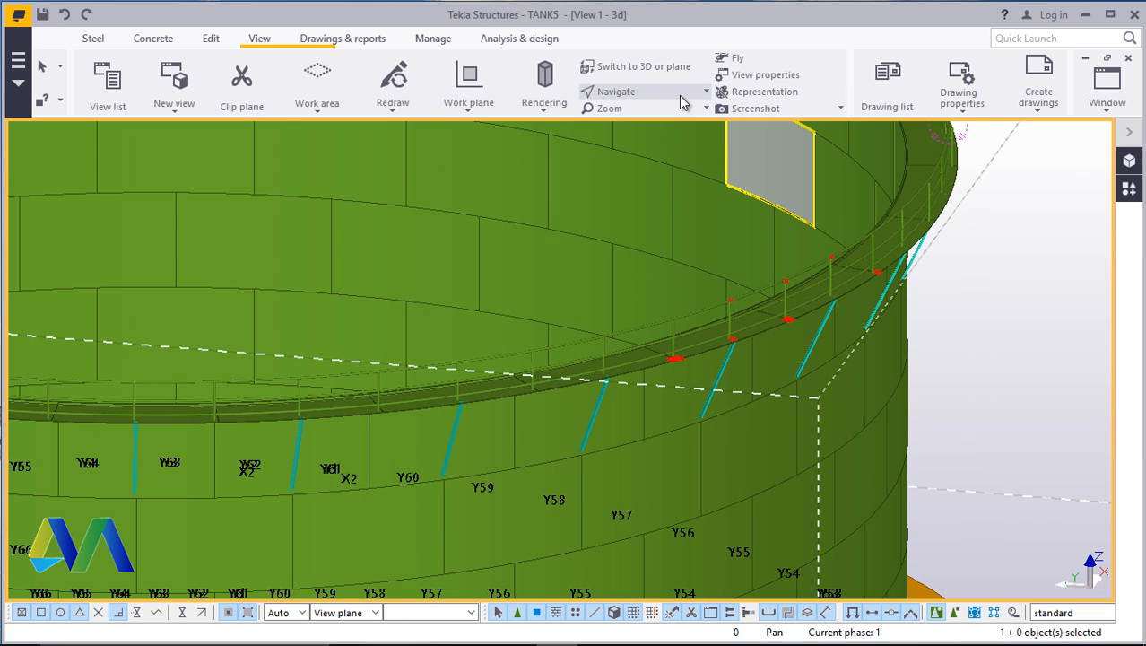
pyautogui.click(650, 94)
pyautogui.click(628, 148)
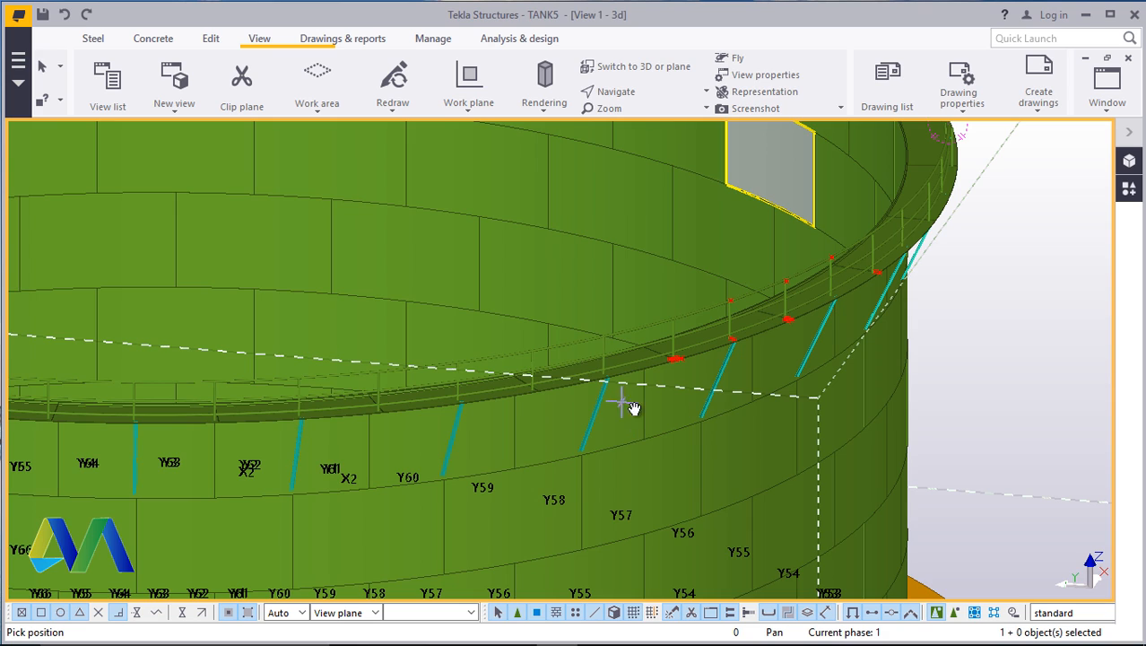
pyautogui.click(622, 402)
pyautogui.keyDown('ctrl'); pyautogui.moveTo(635, 409); pyautogui.dragTo(785, 368, button='middle'); pyautogui.keyUp('ctrl')
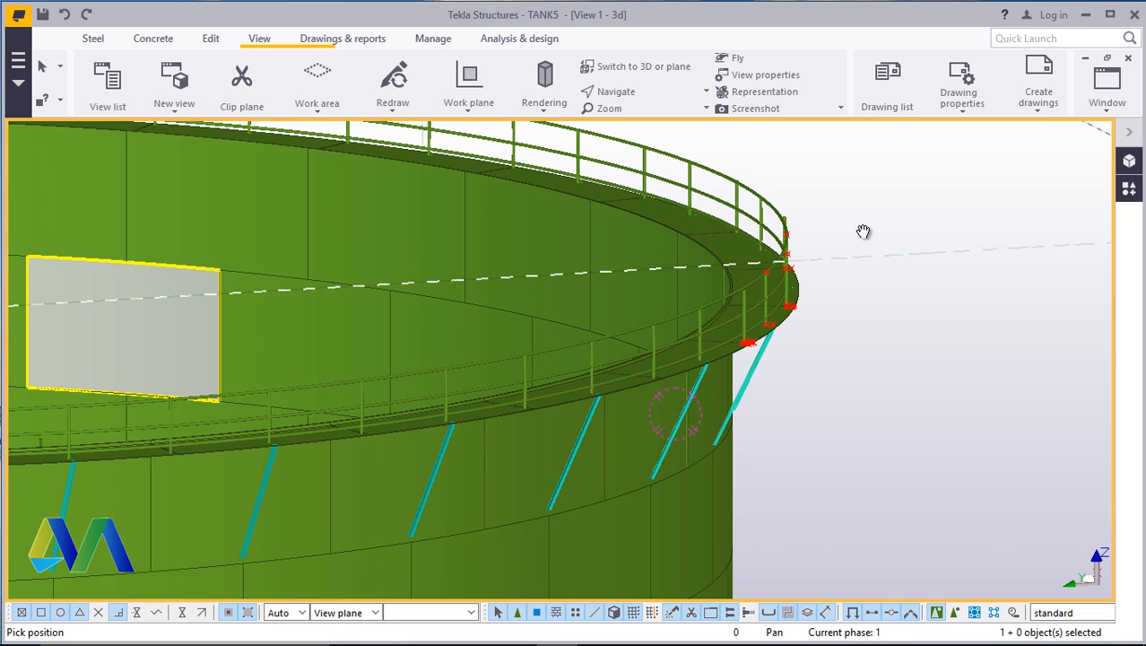
# Redraw the view to clear the temporary red point marks around the handrail posts
pyautogui.rightClick(857, 226)
pyautogui.click(884, 243)
pyautogui.rightClick(863, 200)
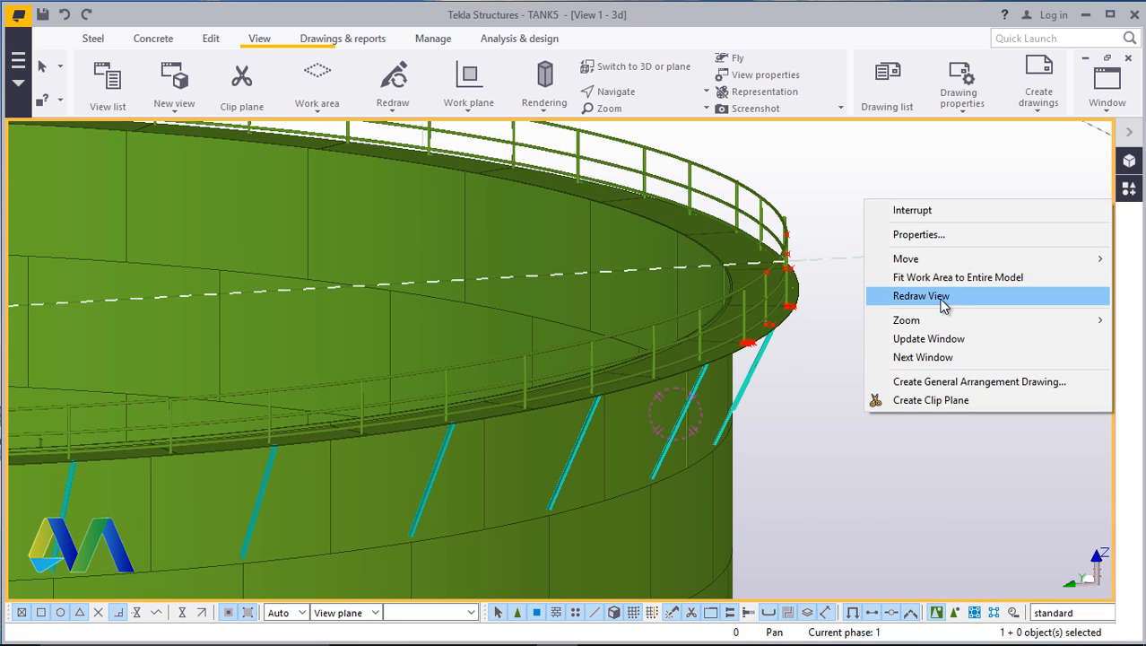
pyautogui.click(941, 299)
pyautogui.scroll(1, 776, 319)
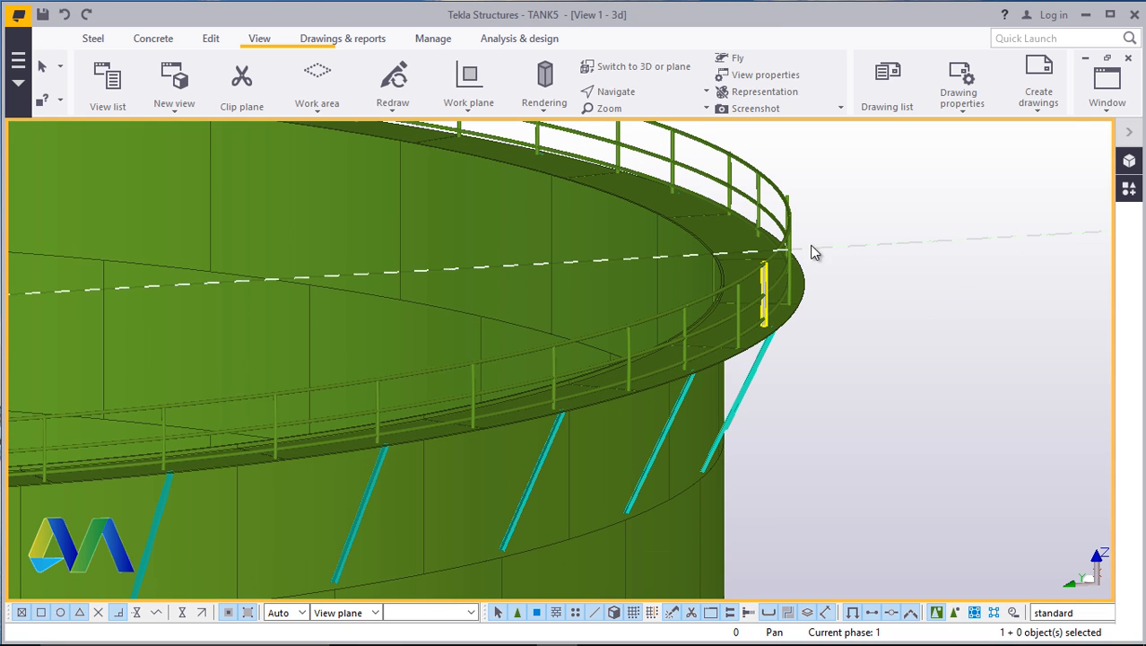
# Examine the arrayed braces around the whole tank, from above, below and close up, checking their fit against the rim and wall
pyautogui.click(668, 94)
pyautogui.click(652, 124)
pyautogui.moveTo(745, 283); pyautogui.dragTo(479, 368)
pyautogui.scroll(-6, 479, 368)
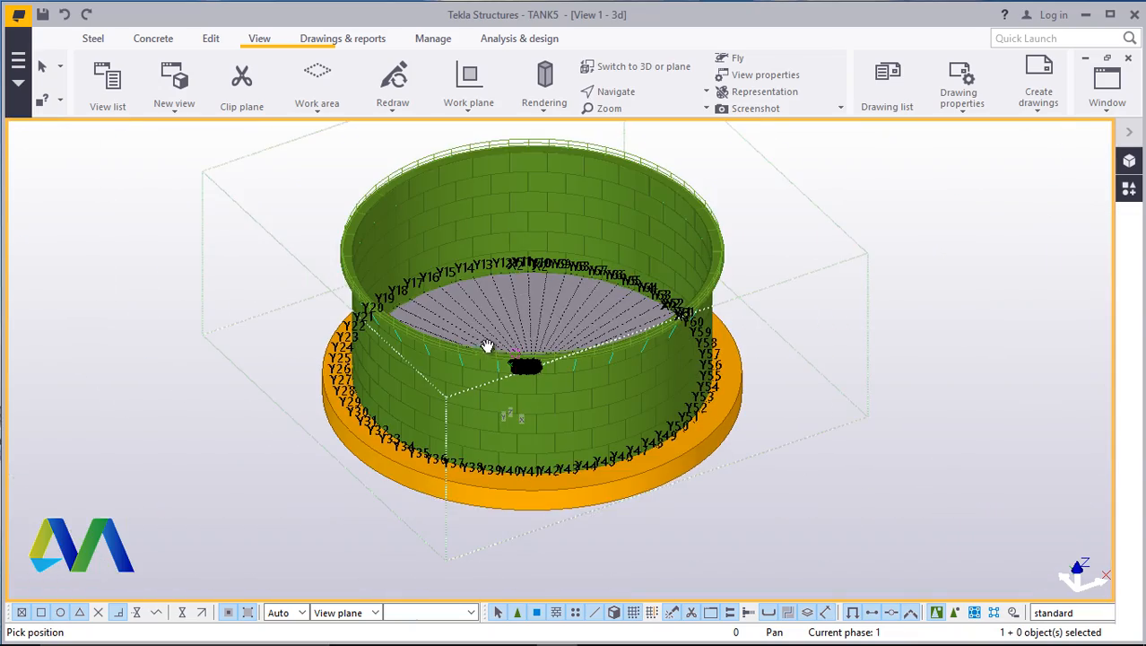
pyautogui.moveTo(641, 305); pyautogui.dragTo(607, 220)
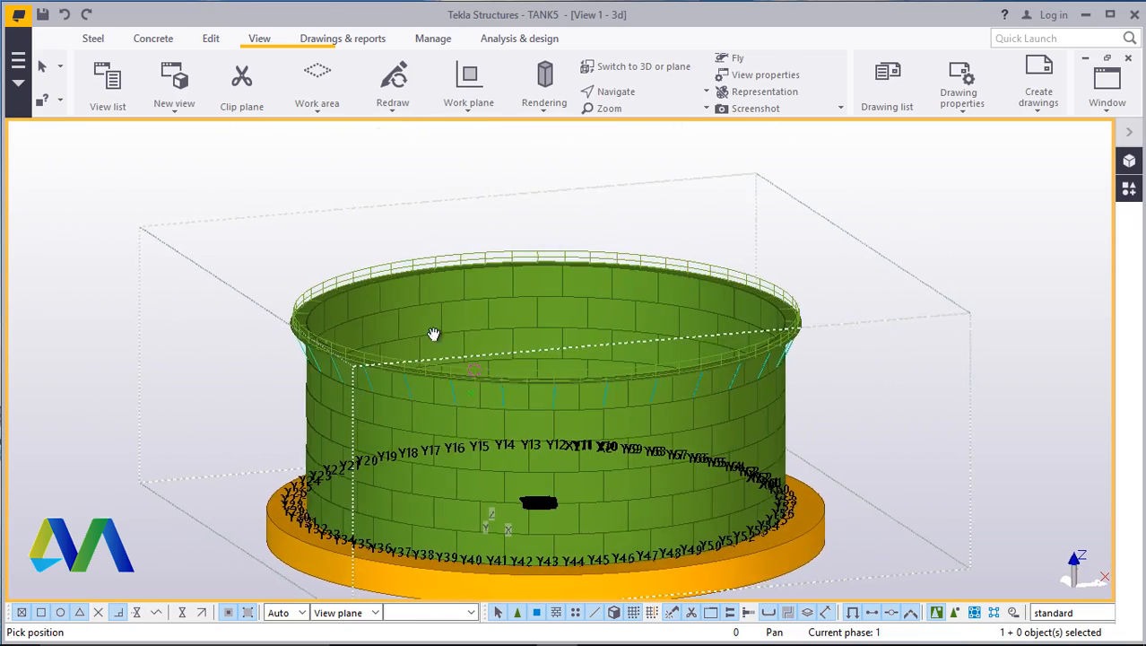
pyautogui.scroll(3, 387, 359)
pyautogui.scroll(5, 388, 359)
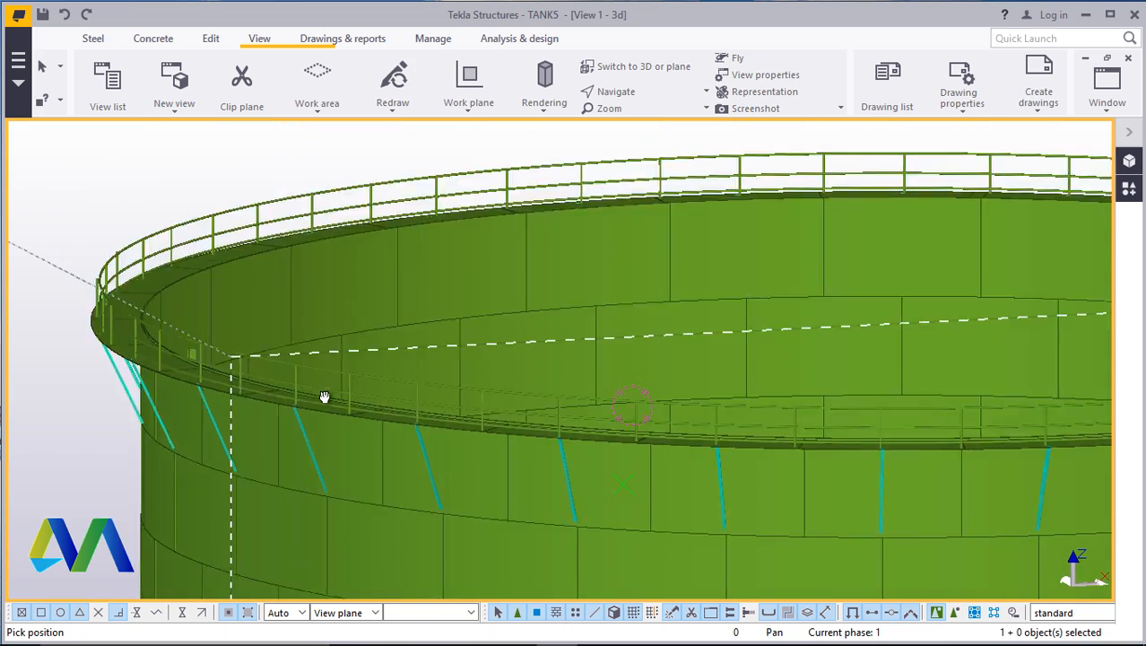
pyautogui.keyDown('ctrl'); pyautogui.moveTo(311, 384); pyautogui.dragTo(307, 384, button='middle'); pyautogui.keyUp('ctrl')
pyautogui.scroll(4, 239, 474)
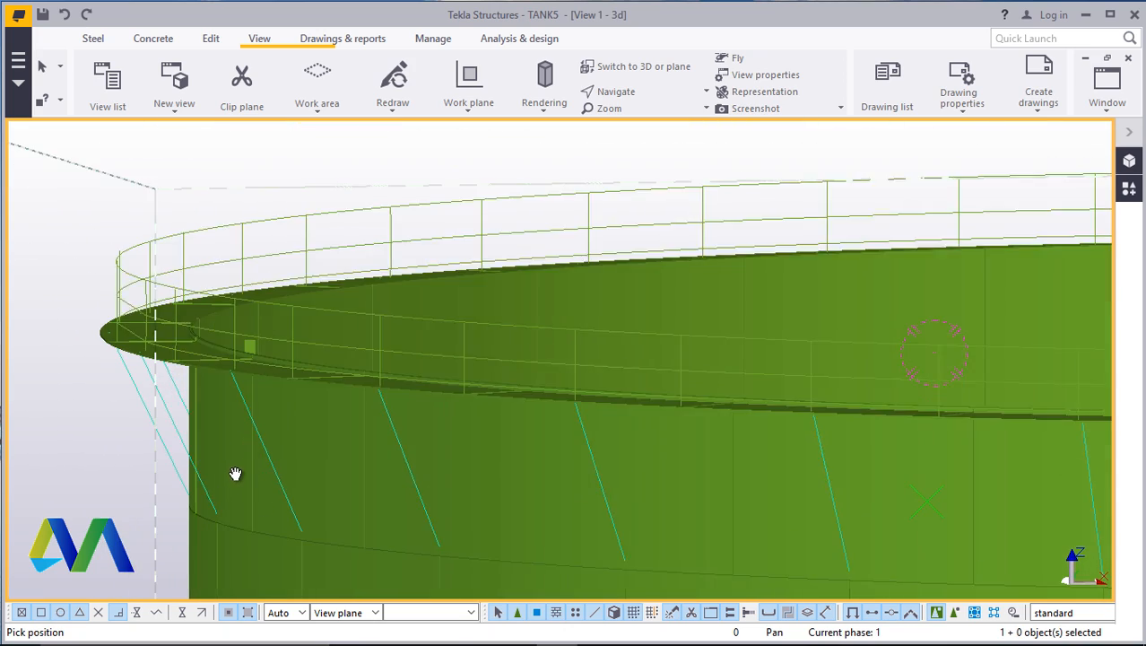
pyautogui.keyDown('ctrl'); pyautogui.moveTo(235, 435); pyautogui.dragTo(625, 384, button='middle'); pyautogui.keyUp('ctrl')
pyautogui.scroll(4, 468, 502)
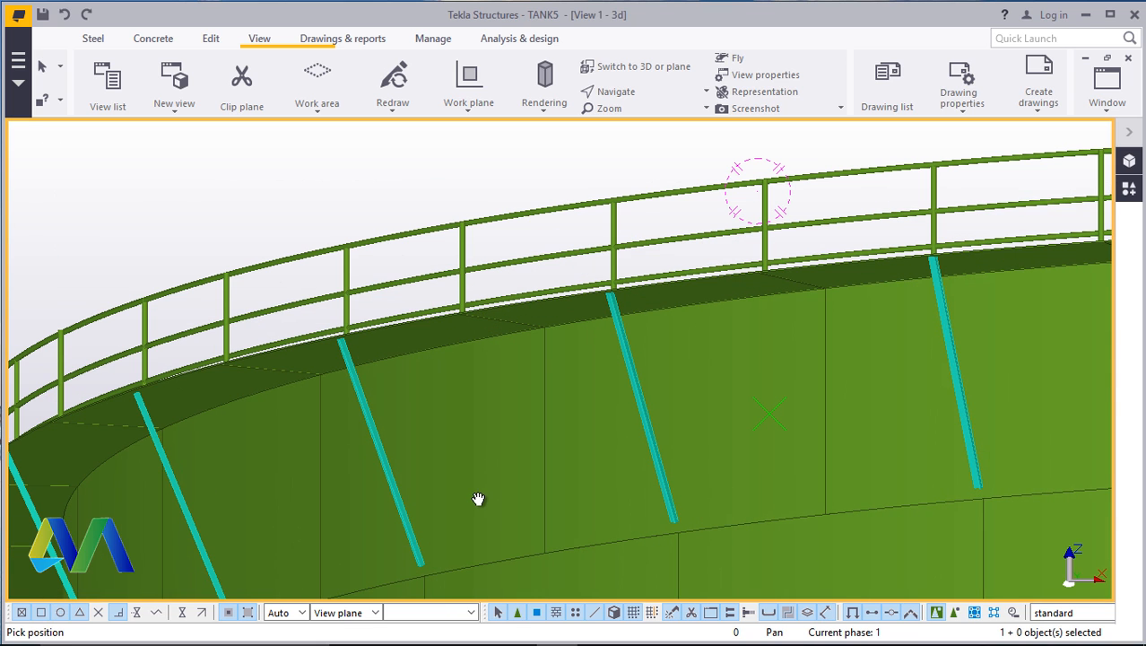
pyautogui.scroll(-2, 688, 379)
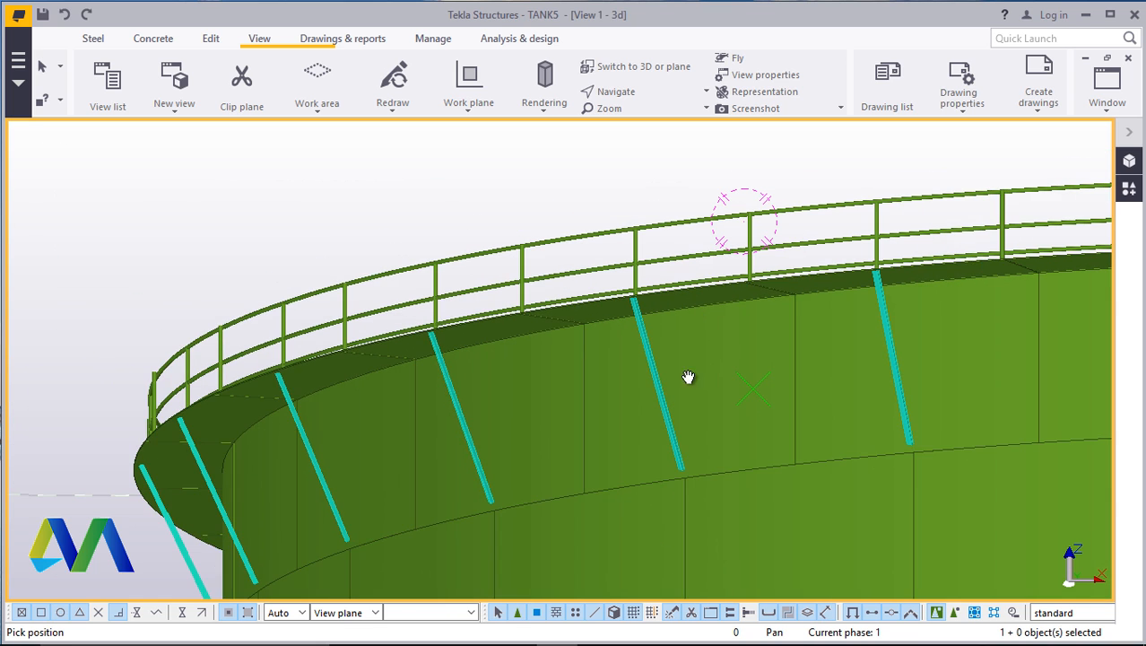
pyautogui.keyDown('ctrl'); pyautogui.moveTo(688, 380); pyautogui.dragTo(619, 430, button='middle'); pyautogui.keyUp('ctrl')
pyautogui.scroll(5, 610, 432)
pyautogui.scroll(1, 610, 429)
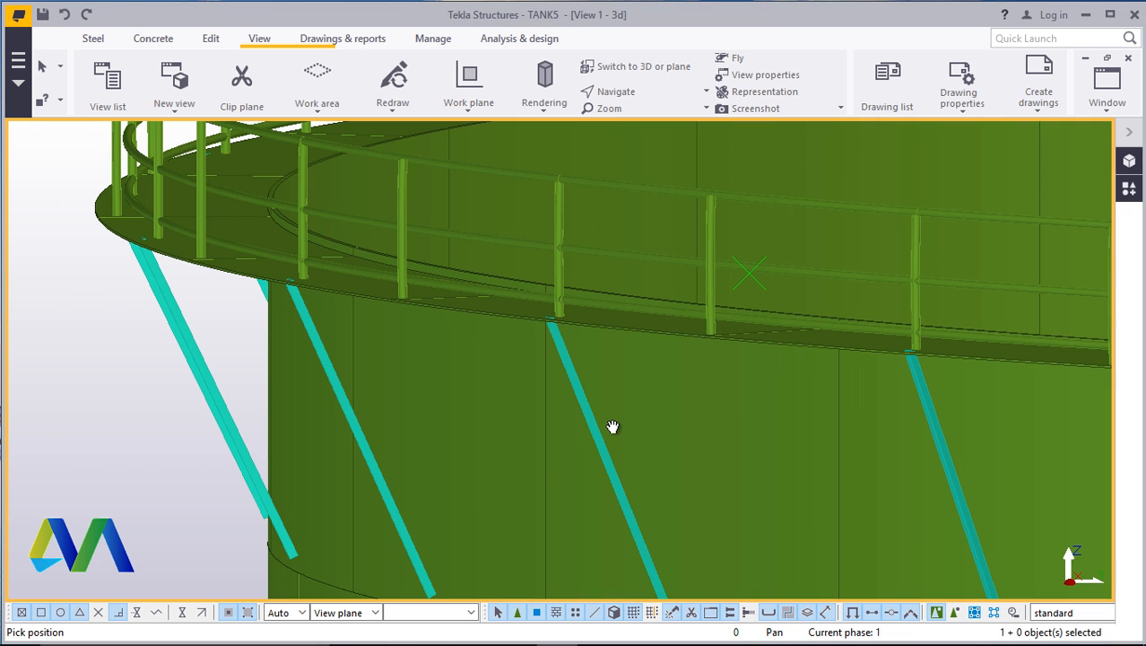